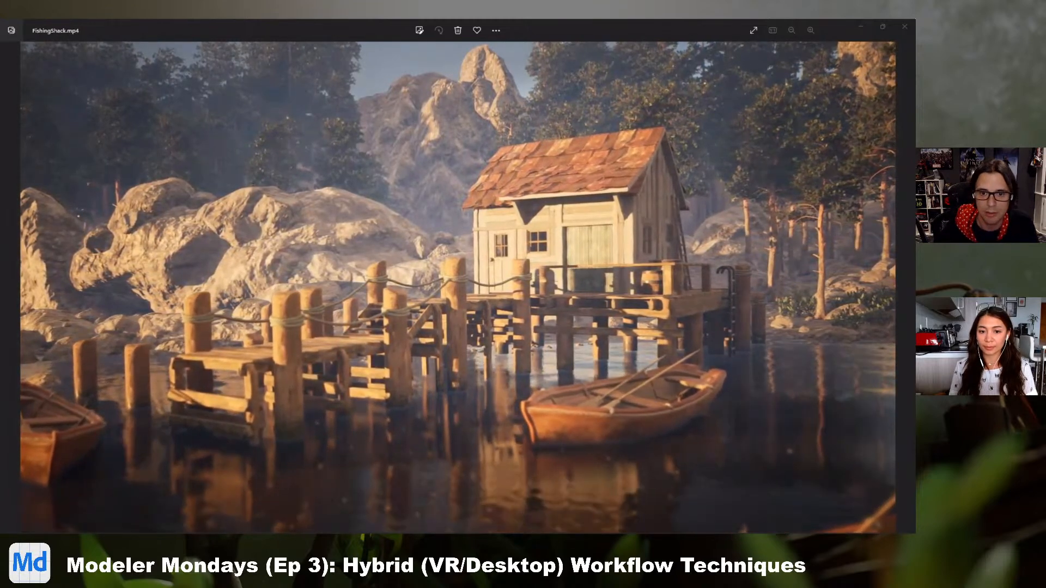
# Browse the fishing shack renders, from gallery_01.png and shack_01.png through shack_04.png to shack_11.png
pyautogui.moveTo(596, 92)
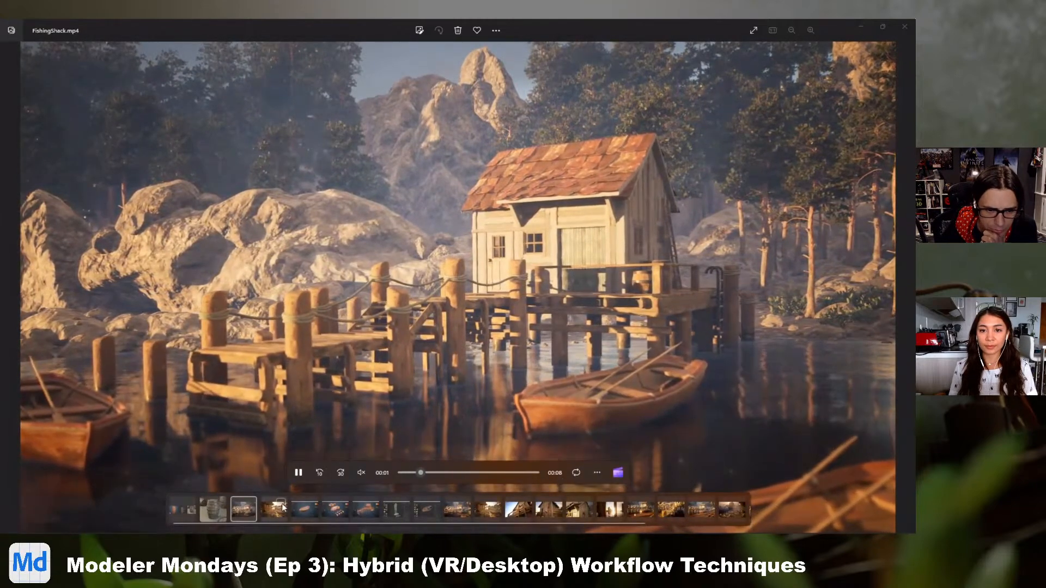
pyautogui.click(270, 513)
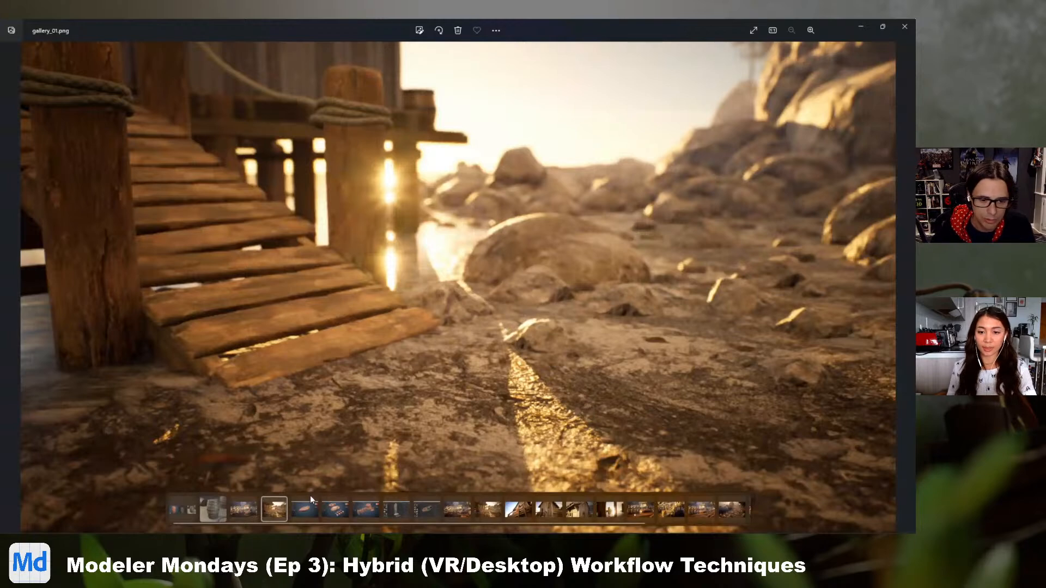
pyautogui.click(458, 510)
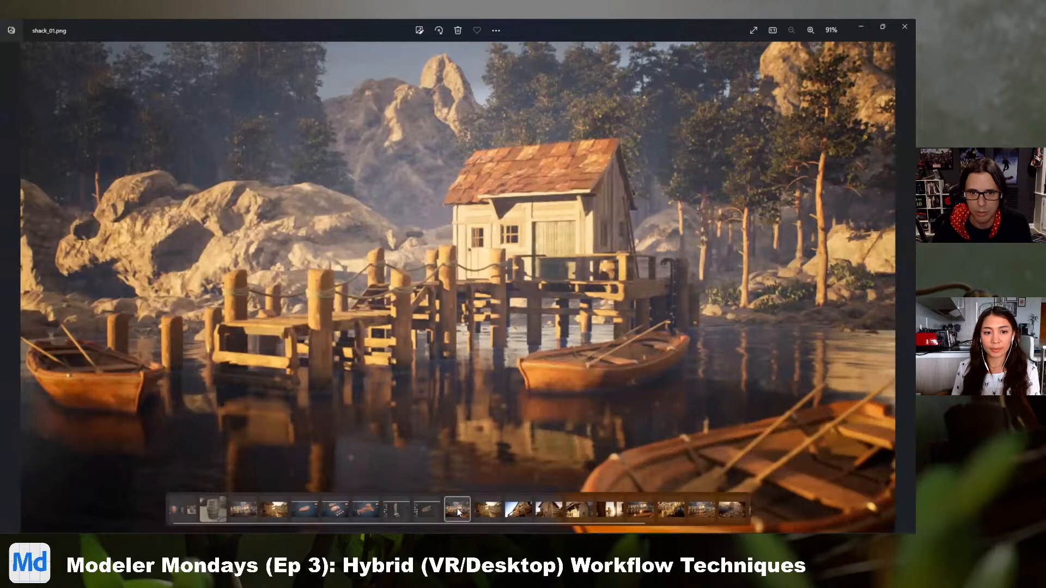
pyautogui.click(524, 512)
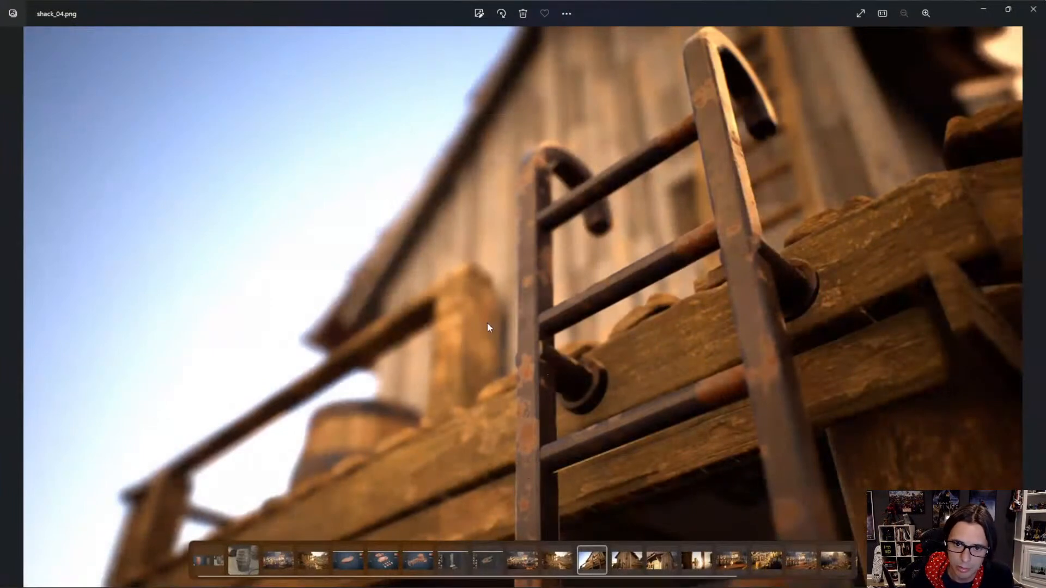
pyautogui.click(626, 560)
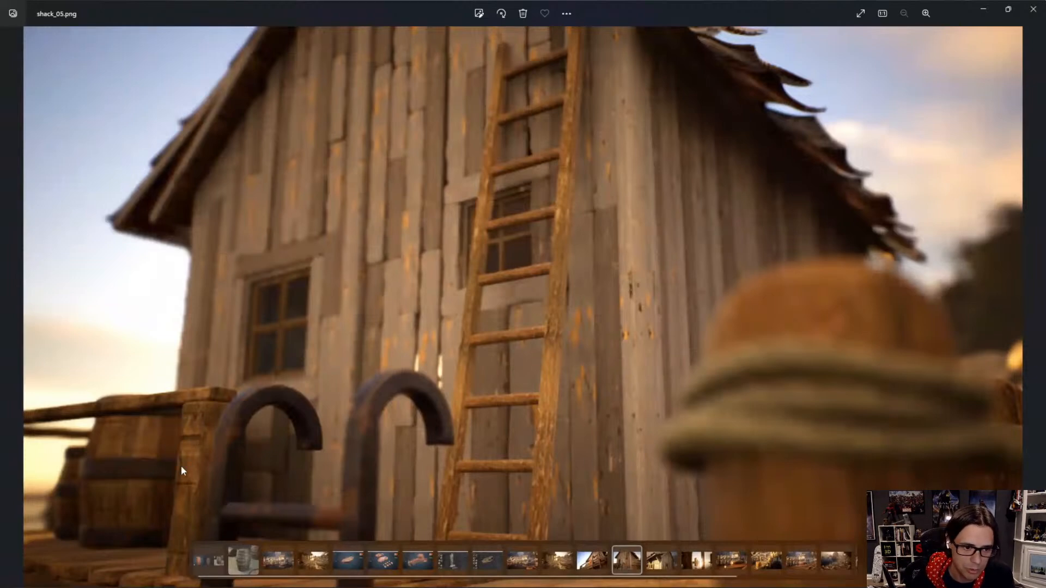
pyautogui.click(661, 566)
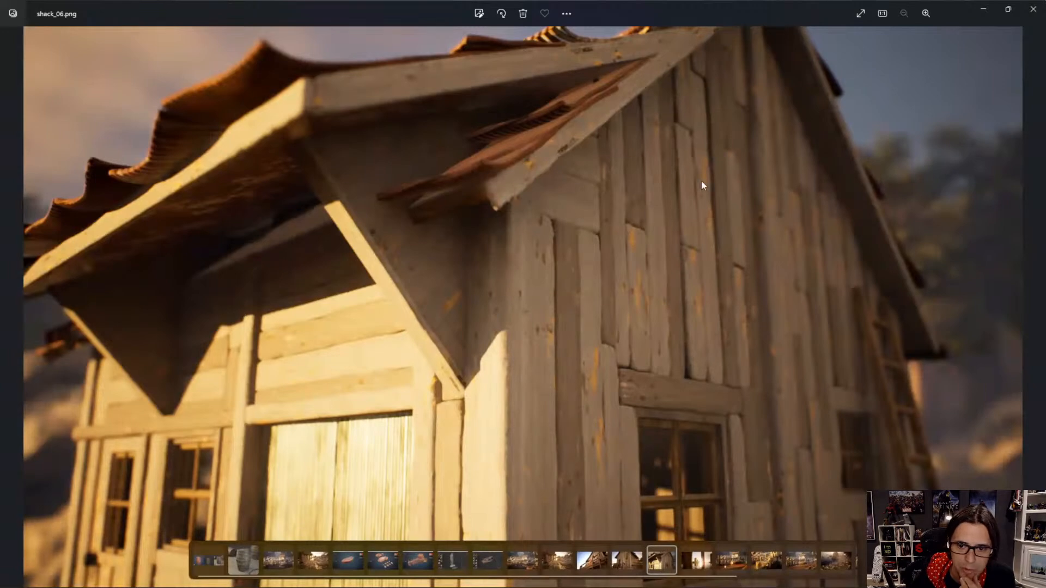
pyautogui.click(693, 567)
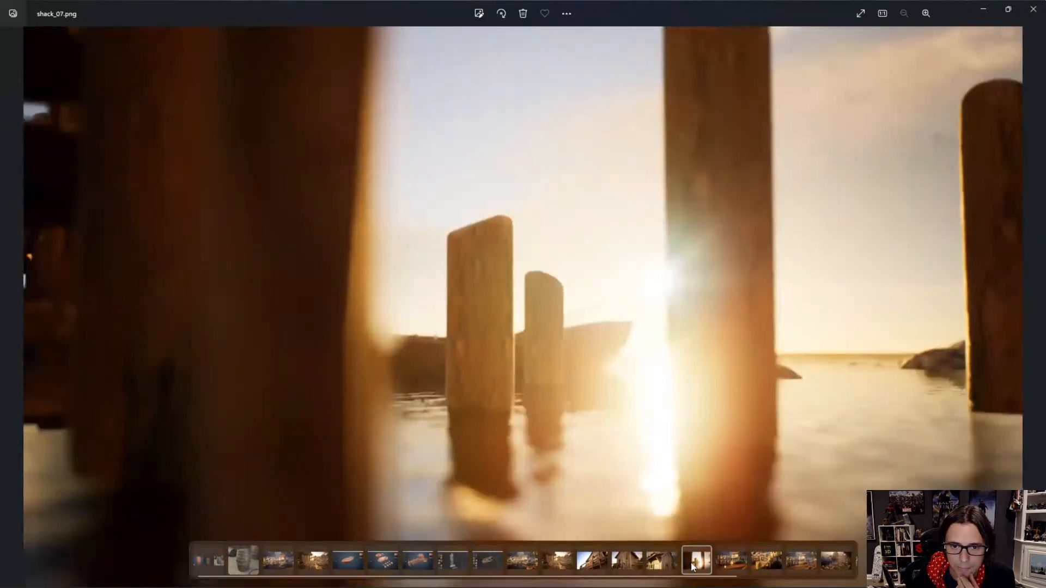
pyautogui.click(722, 565)
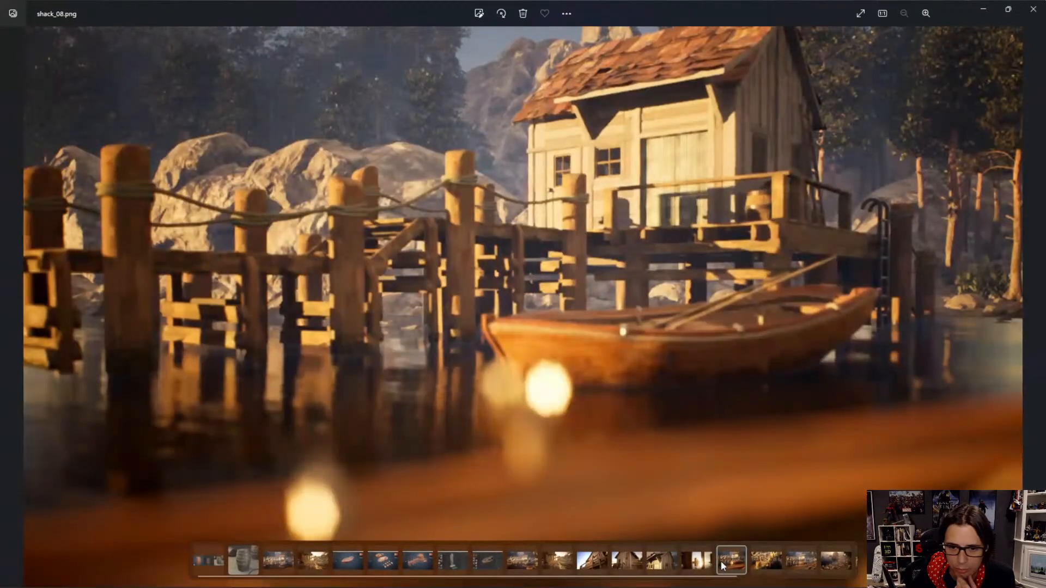
pyautogui.click(766, 566)
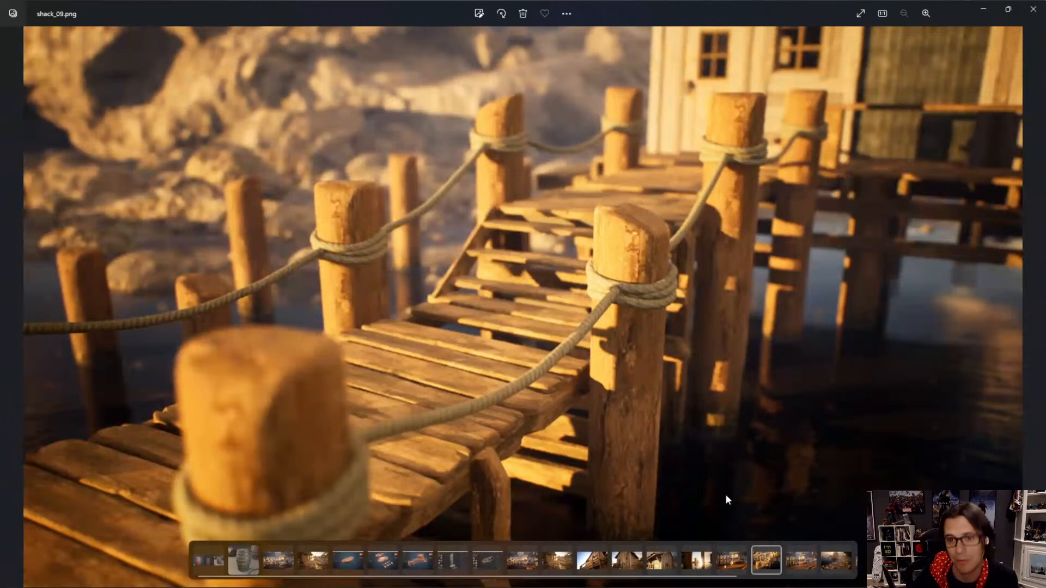
pyautogui.click(800, 564)
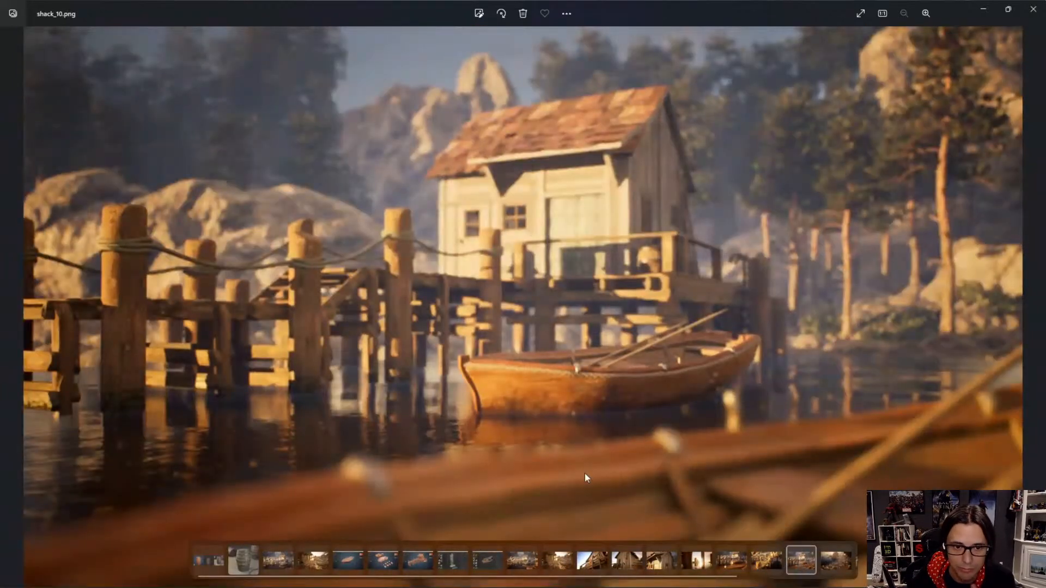
pyautogui.click(831, 562)
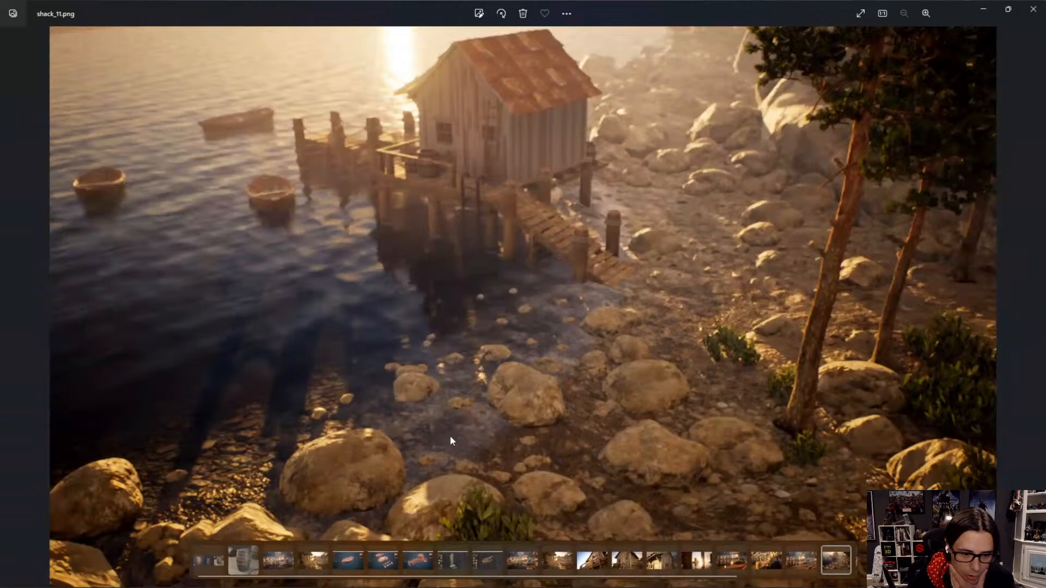
# View the barrel render barrel-Camera.png and compare it with the stages in barrel_workflow.png
pyautogui.click(244, 560)
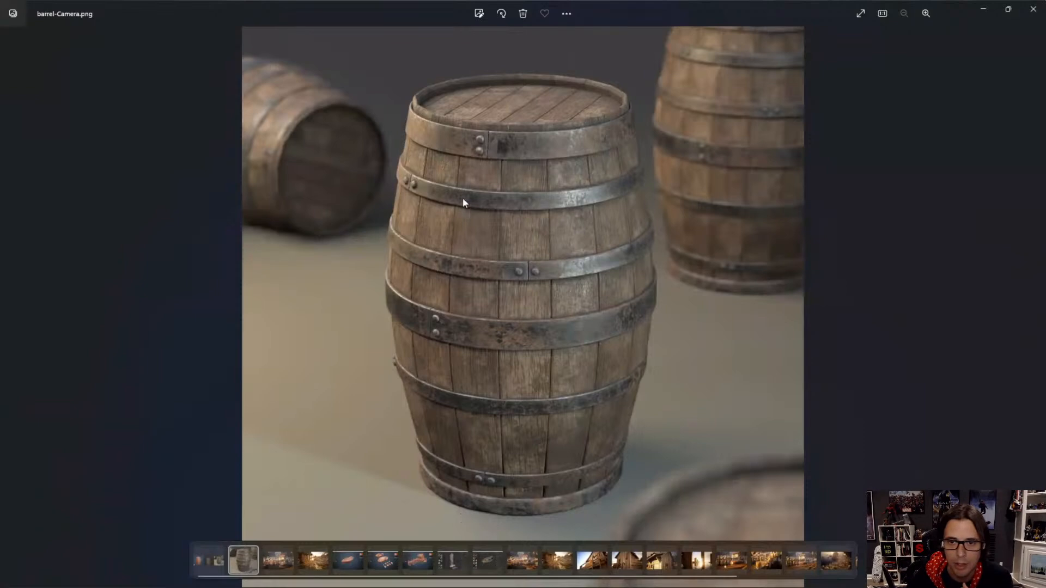
pyautogui.click(198, 566)
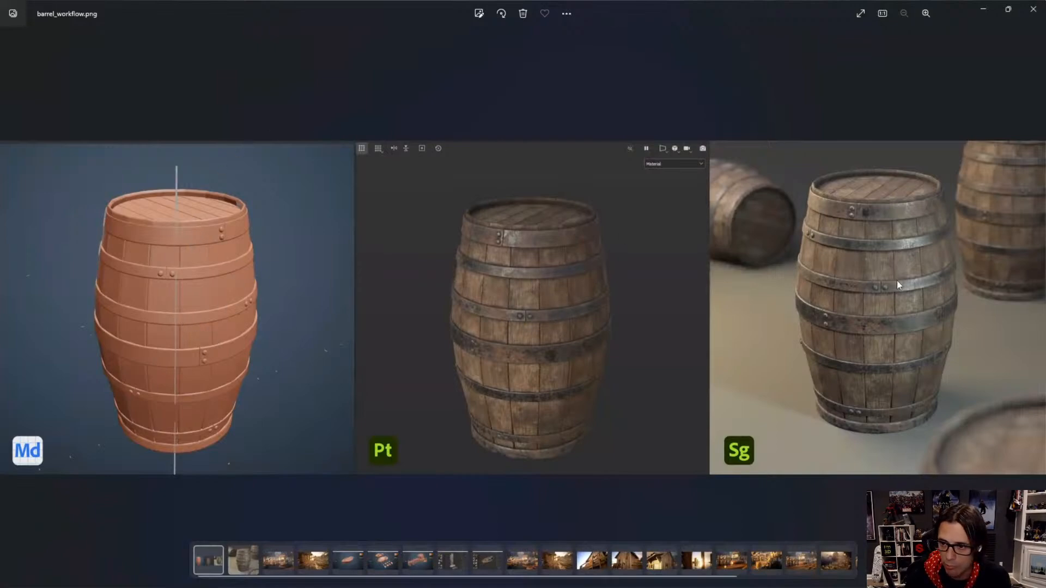
pyautogui.click(241, 564)
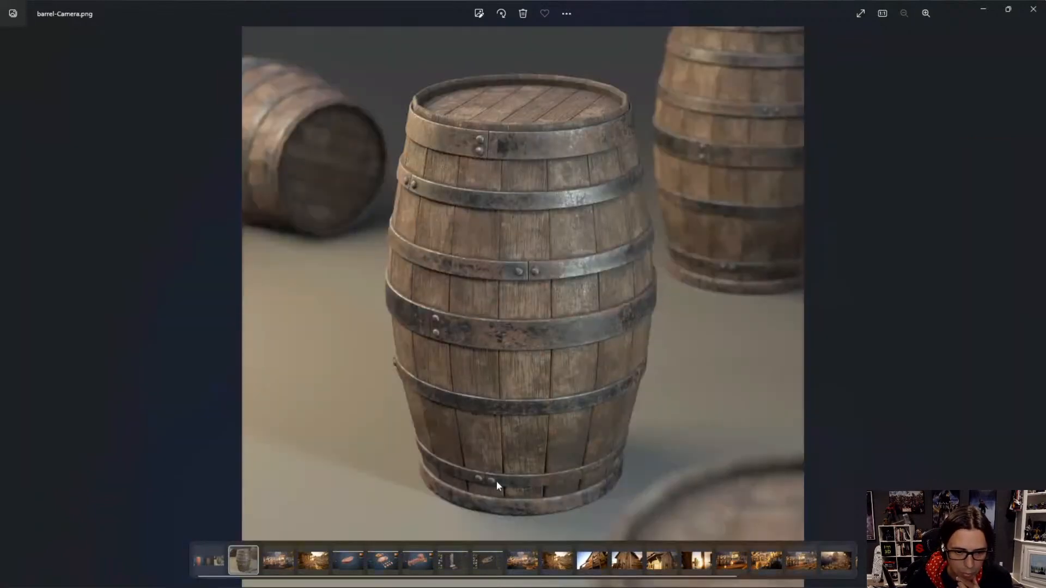
# Review the Modeler captures of the boat, rocks and shack and the Painter captures of the rowboat and rocks, ending on shack_01.png
pyautogui.click(345, 562)
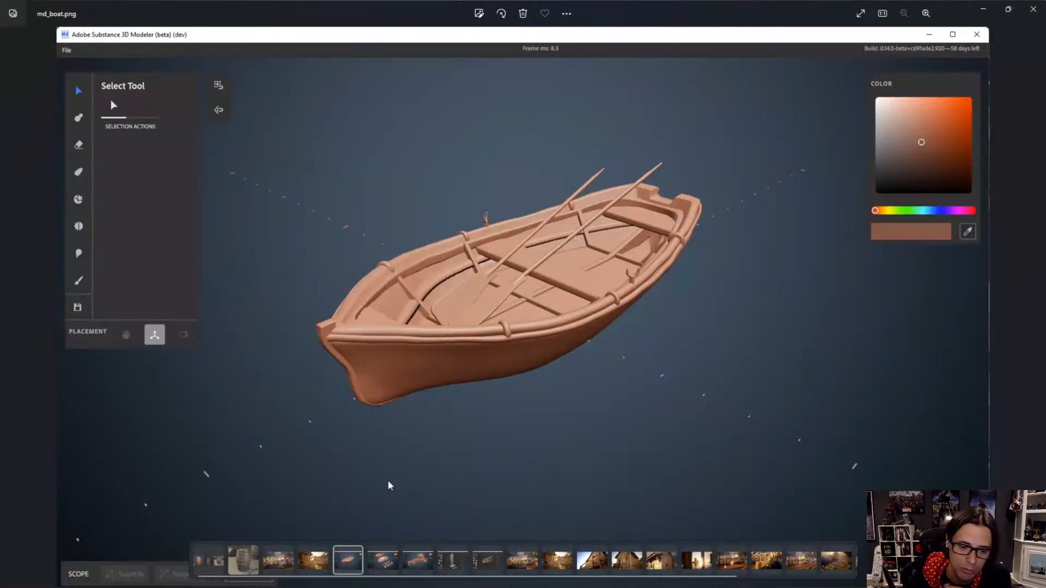
pyautogui.click(382, 558)
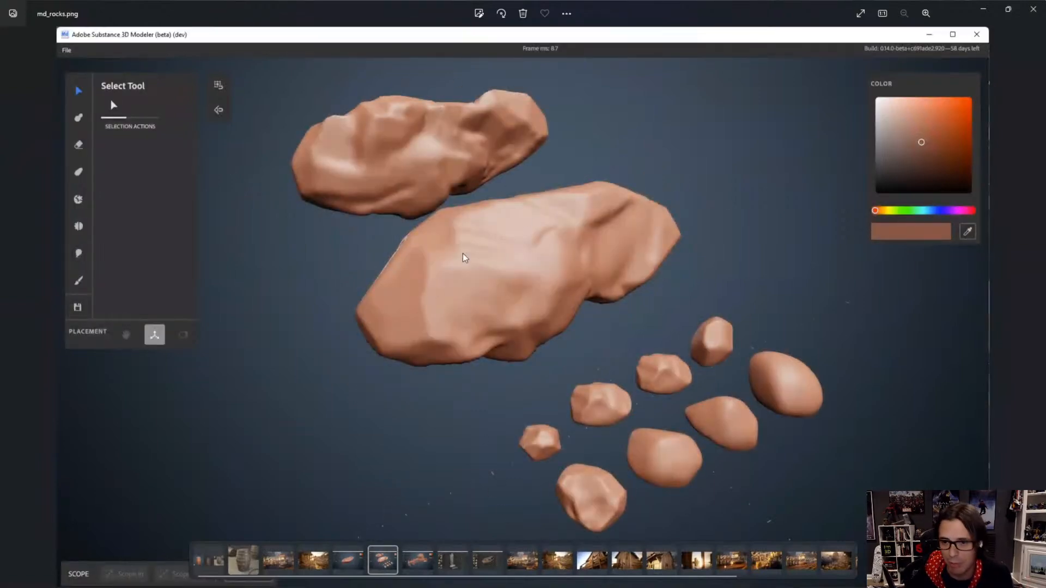
pyautogui.click(415, 565)
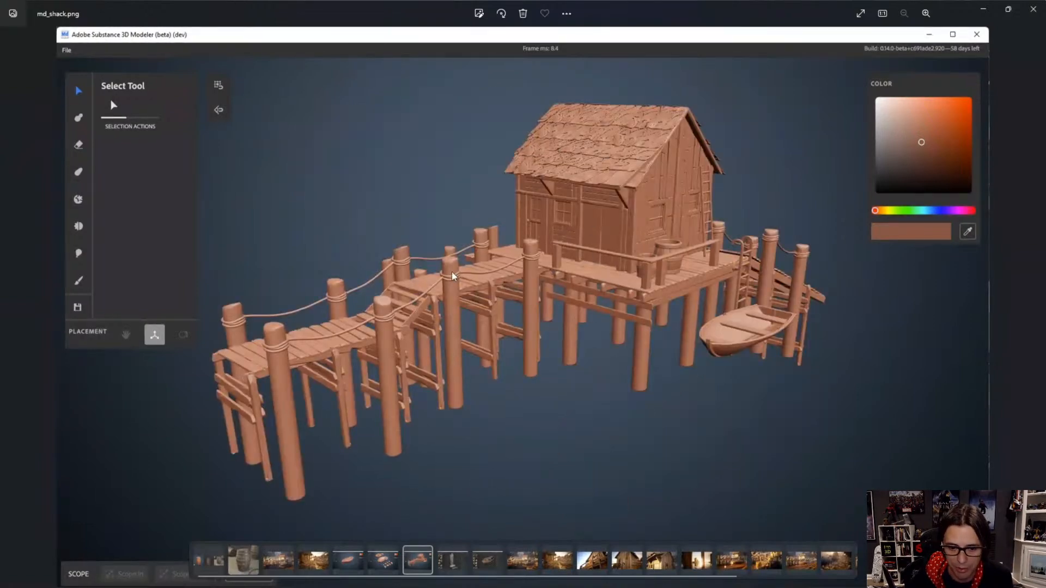
pyautogui.click(486, 568)
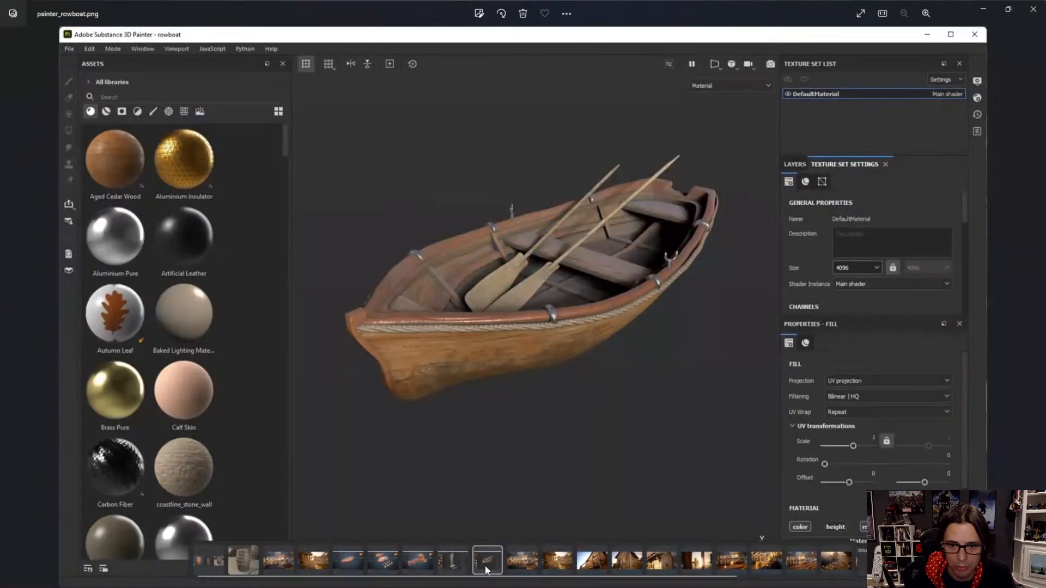
pyautogui.click(451, 564)
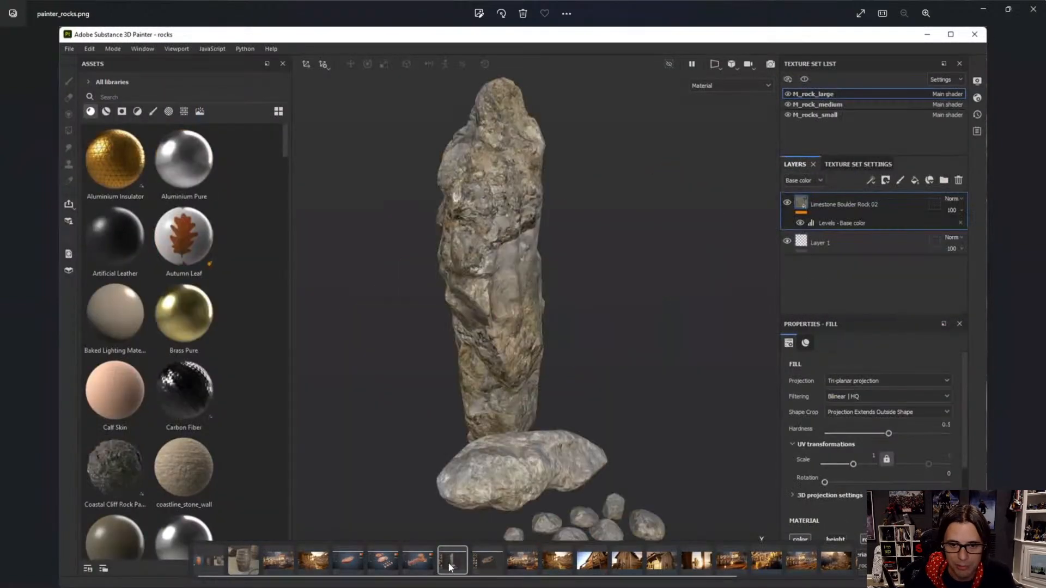
pyautogui.click(516, 564)
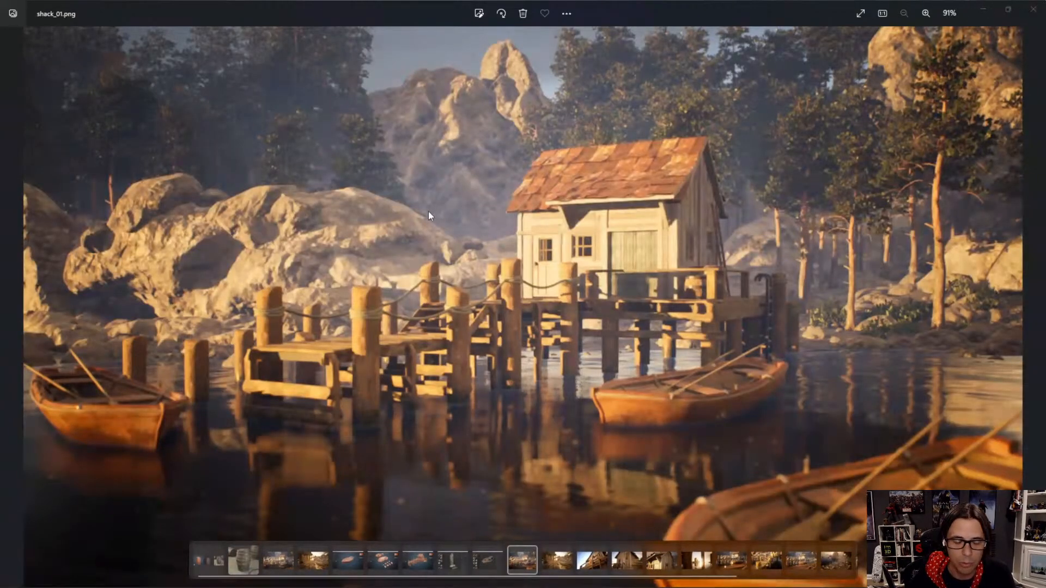
# Switch to Substance 3D Modeler and examine the fishing shack and dock model from several angles
pyautogui.hotkey('alt', 'Tab')
pyautogui.click(708, 218)
pyautogui.keyDown('alt'); pyautogui.moveTo(648, 493); pyautogui.dragTo(603, 421); pyautogui.keyUp('alt')
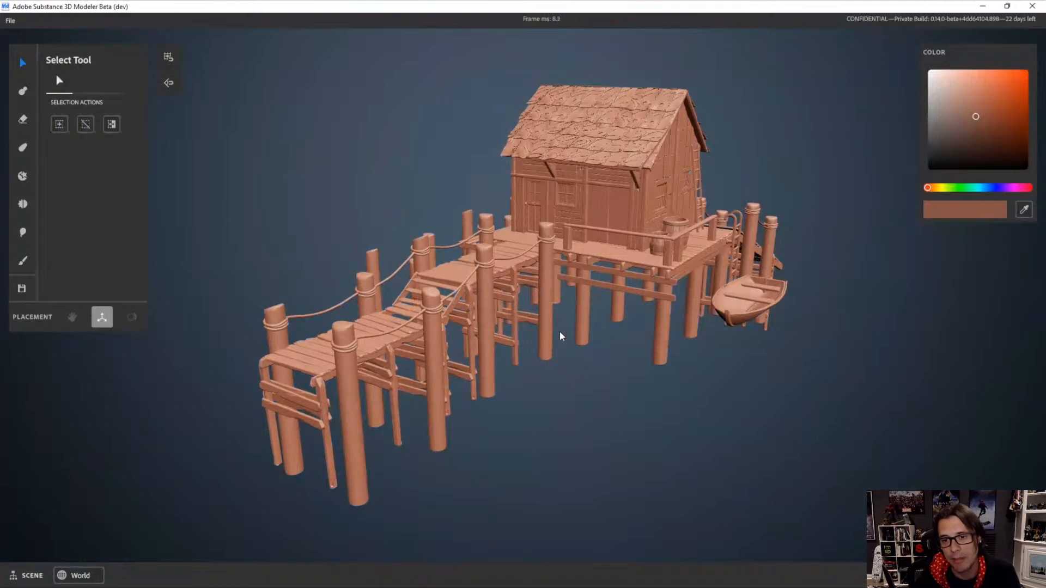
pyautogui.keyDown('alt'); pyautogui.moveTo(561, 335); pyautogui.dragTo(532, 314, button='right'); pyautogui.keyUp('alt')
pyautogui.keyDown('alt'); pyautogui.moveTo(533, 313); pyautogui.dragTo(642, 401); pyautogui.keyUp('alt')
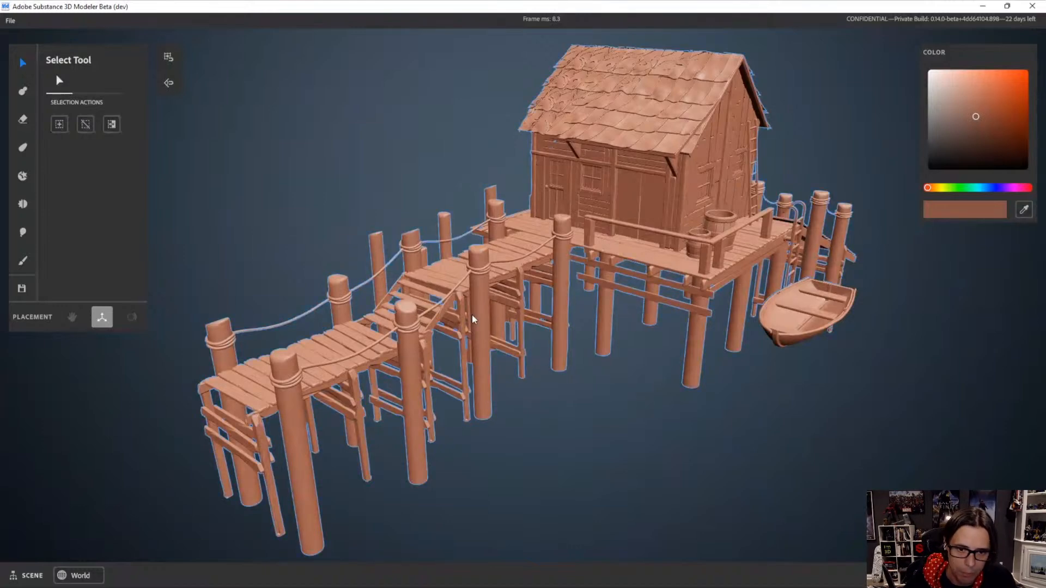
pyautogui.scroll(1, 474, 325)
pyautogui.keyDown('alt'); pyautogui.moveTo(519, 335); pyautogui.dragTo(490, 329, button='middle'); pyautogui.keyUp('alt')
pyautogui.keyDown('alt'); pyautogui.moveTo(491, 328); pyautogui.dragTo(500, 325); pyautogui.keyUp('alt')
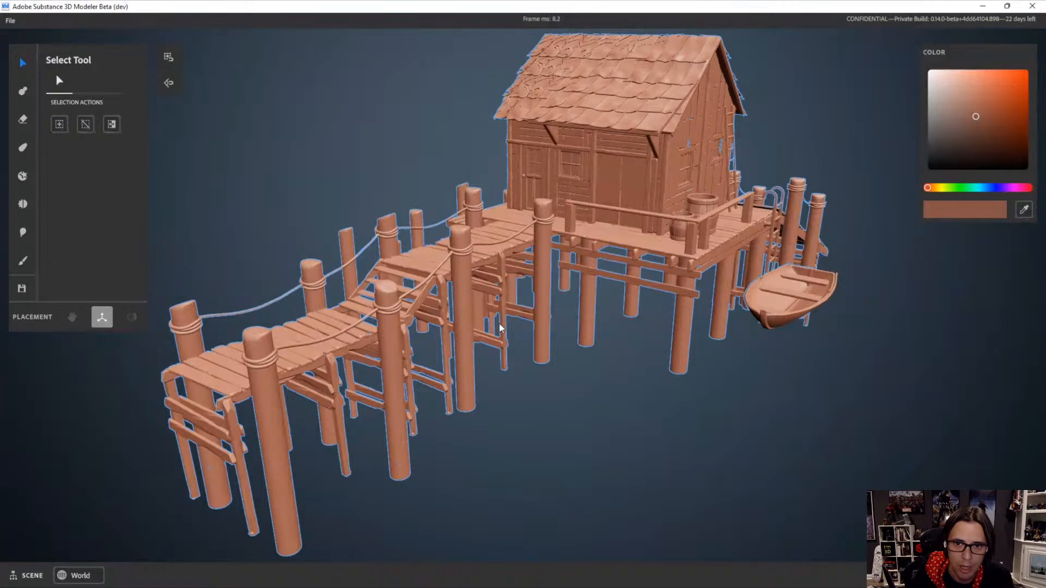
pyautogui.click(10, 20)
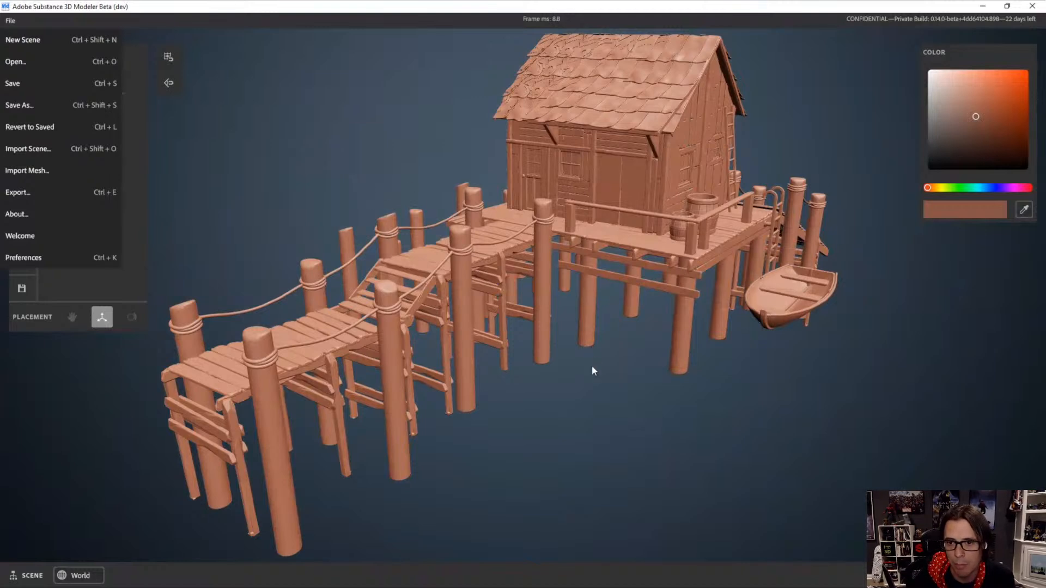
pyautogui.click(595, 401)
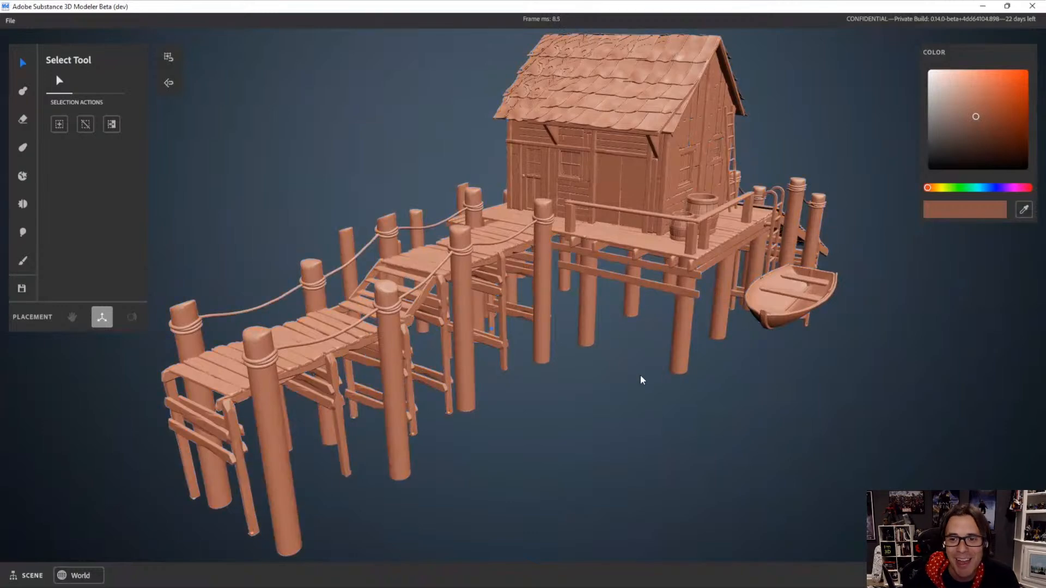
# Select the shack and dock group to inspect its extent separately from the boat, and clear the selection
pyautogui.moveTo(640, 378); pyautogui.dragTo(583, 220, button='middle')
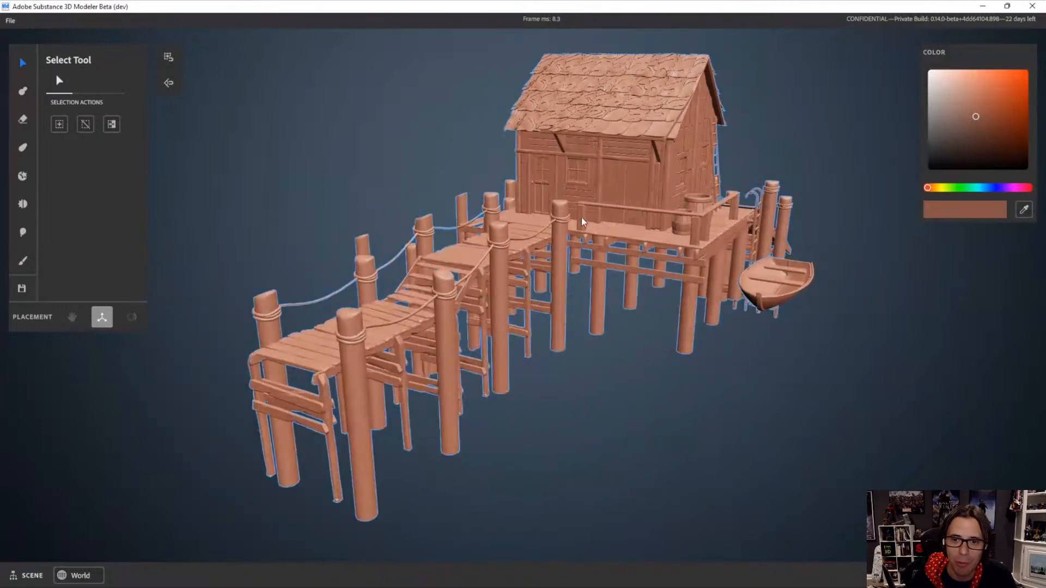
pyautogui.click(582, 221)
pyautogui.moveTo(626, 354); pyautogui.dragTo(602, 352, button='middle')
pyautogui.moveTo(533, 241); pyautogui.dragTo(566, 191, button='middle')
pyautogui.click(763, 321)
pyautogui.click(626, 241)
pyautogui.scroll(-2, 541, 297)
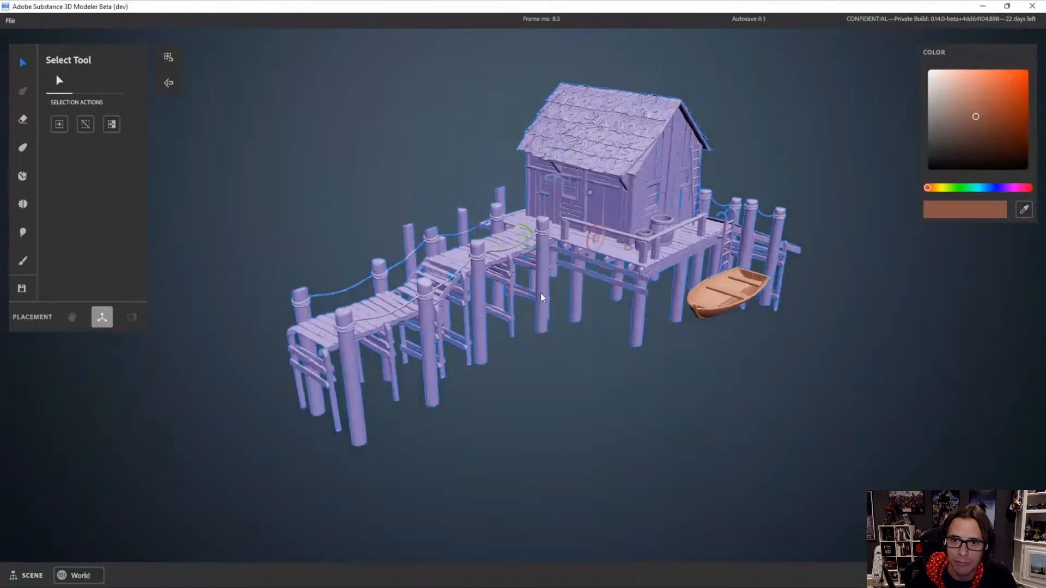
pyautogui.scroll(3, 599, 382)
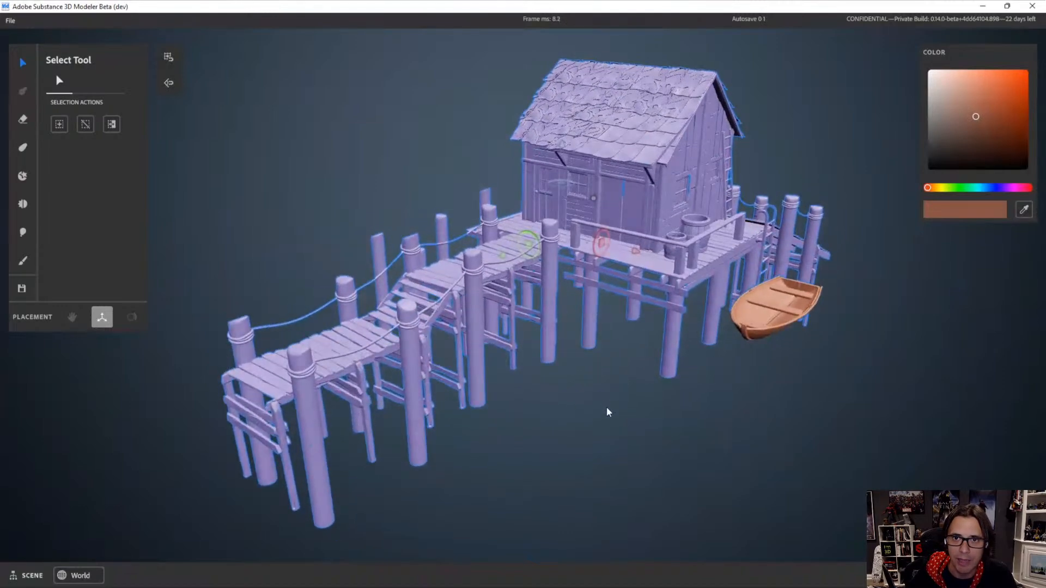
pyautogui.click(609, 413)
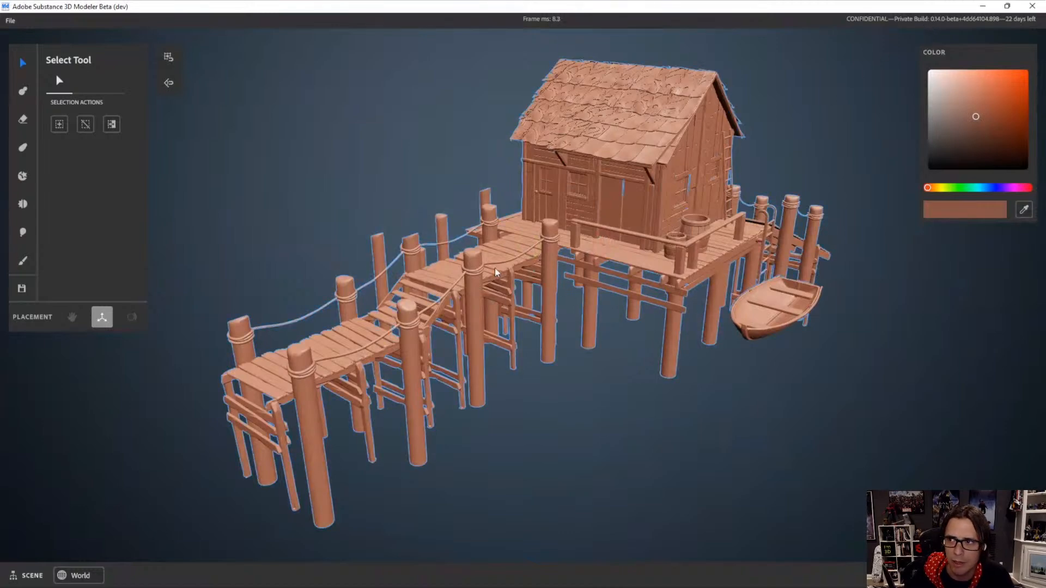
# Select the shack and dock group and enter it to access its individual parts
pyautogui.keyDown('alt'); pyautogui.moveTo(449, 307); pyautogui.dragTo(491, 308); pyautogui.keyUp('alt')
pyautogui.click(491, 308)
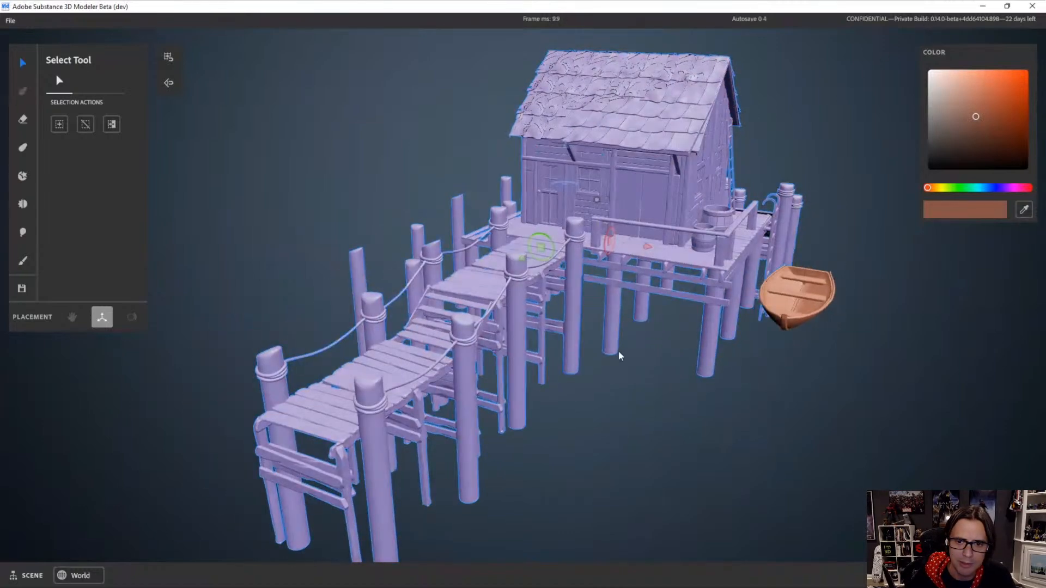
pyautogui.keyDown('alt'); pyautogui.moveTo(619, 354); pyautogui.dragTo(586, 362); pyautogui.keyUp('alt')
pyautogui.click(370, 341)
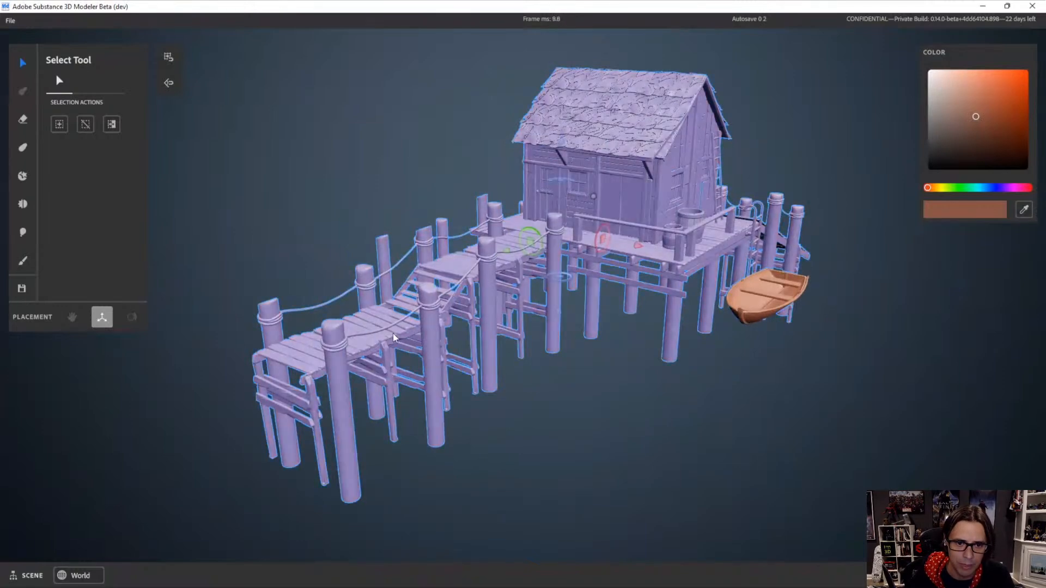
pyautogui.doubleClick(383, 332)
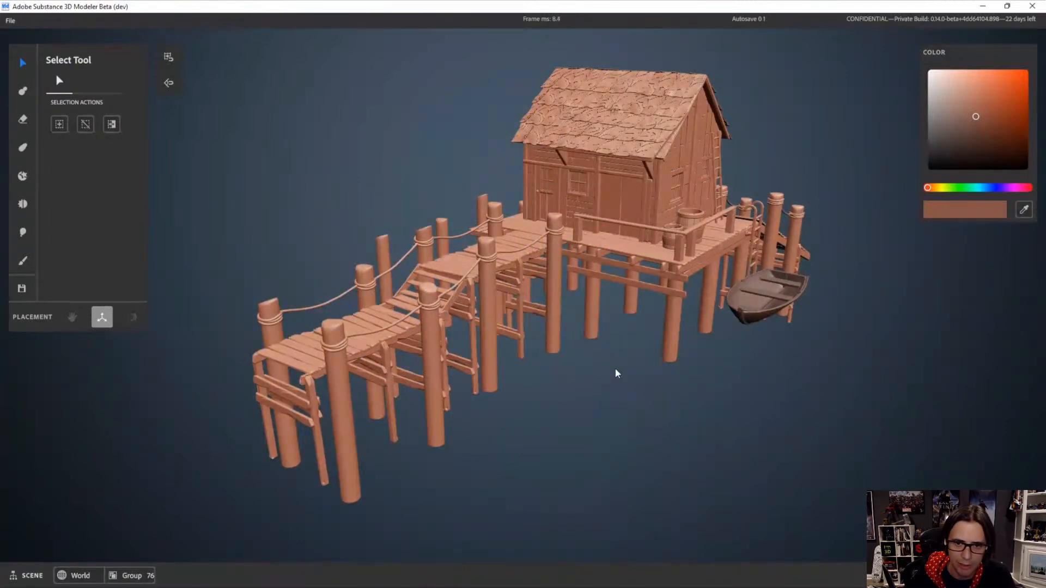
# Inspect individual parts inside the group by selecting a dock post and a deck board in front of the shack
pyautogui.keyDown('alt'); pyautogui.moveTo(529, 308); pyautogui.dragTo(553, 305, button='right'); pyautogui.keyUp('alt')
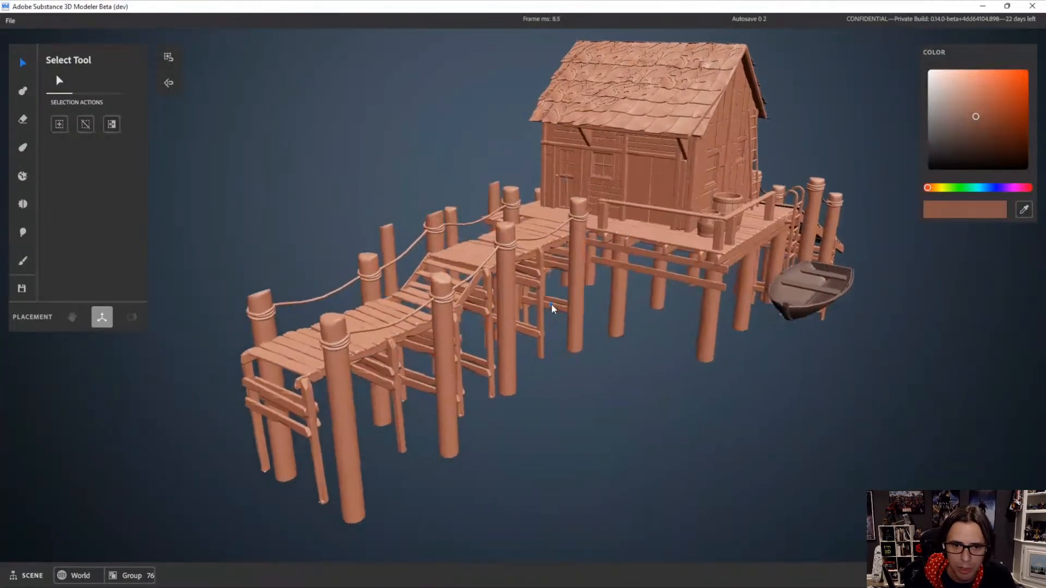
pyautogui.click(446, 405)
pyautogui.click(670, 237)
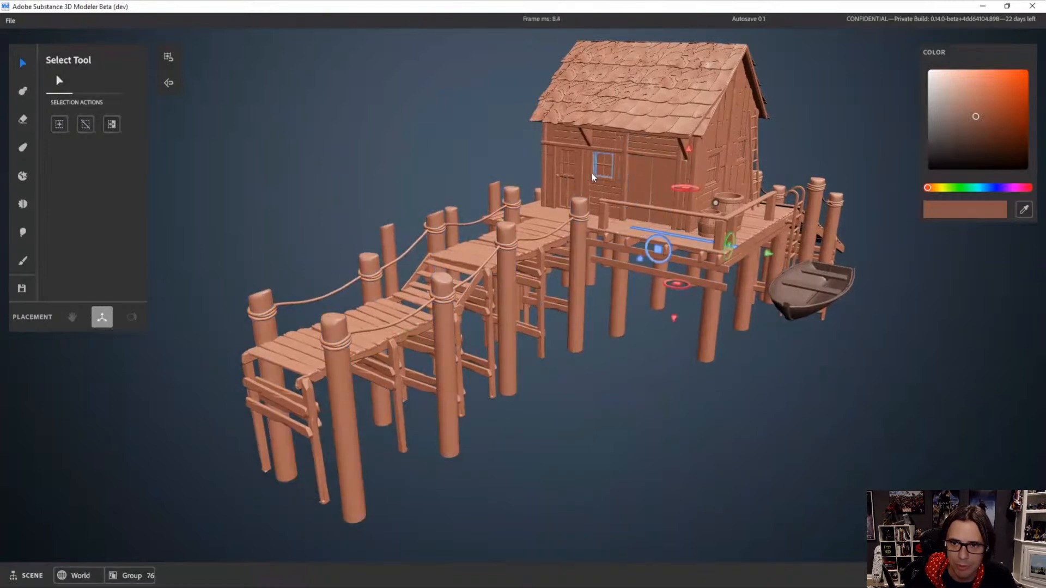
pyautogui.keyDown('alt'); pyautogui.moveTo(485, 461); pyautogui.dragTo(547, 367, button='middle'); pyautogui.keyUp('alt')
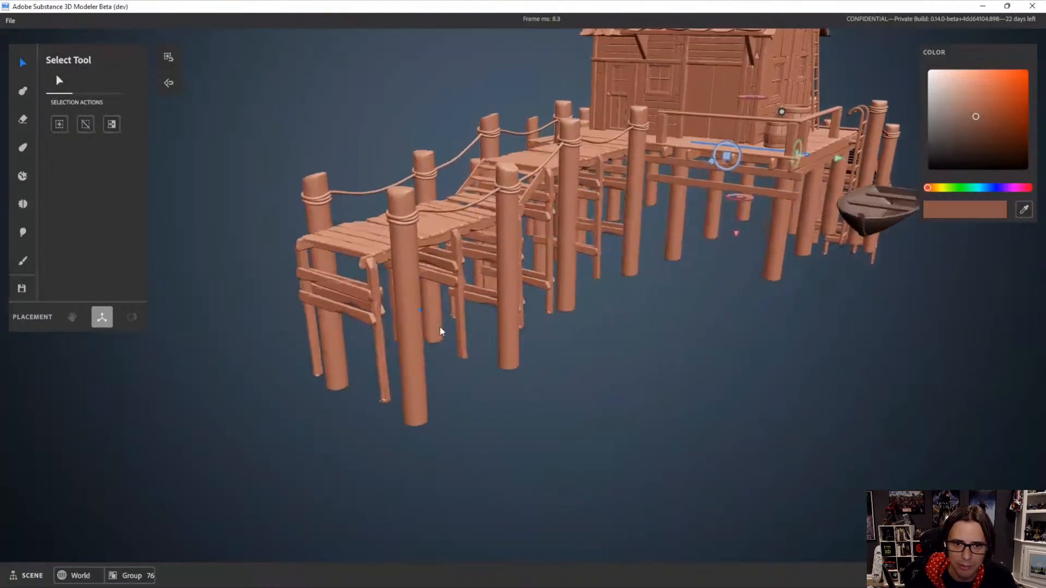
# Enter the dock posts group and select the individual front post to inspect it
pyautogui.keyDown('alt'); pyautogui.moveTo(440, 333); pyautogui.dragTo(481, 341, button='right'); pyautogui.keyUp('alt')
pyautogui.click(405, 334)
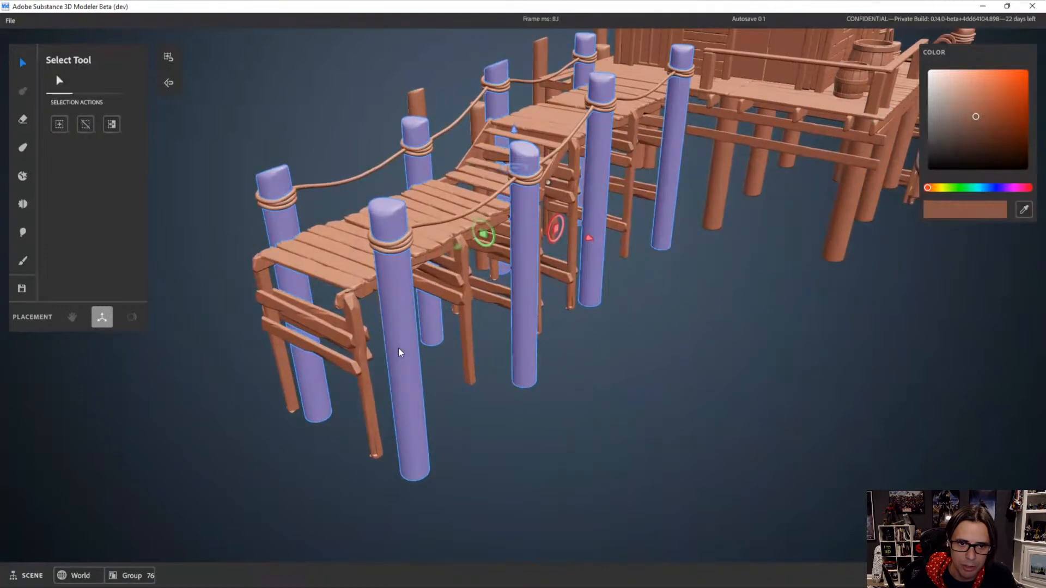
pyautogui.doubleClick(400, 352)
pyautogui.keyDown('alt'); pyautogui.moveTo(524, 423); pyautogui.dragTo(455, 402, button='right'); pyautogui.keyUp('alt')
pyautogui.click(436, 398)
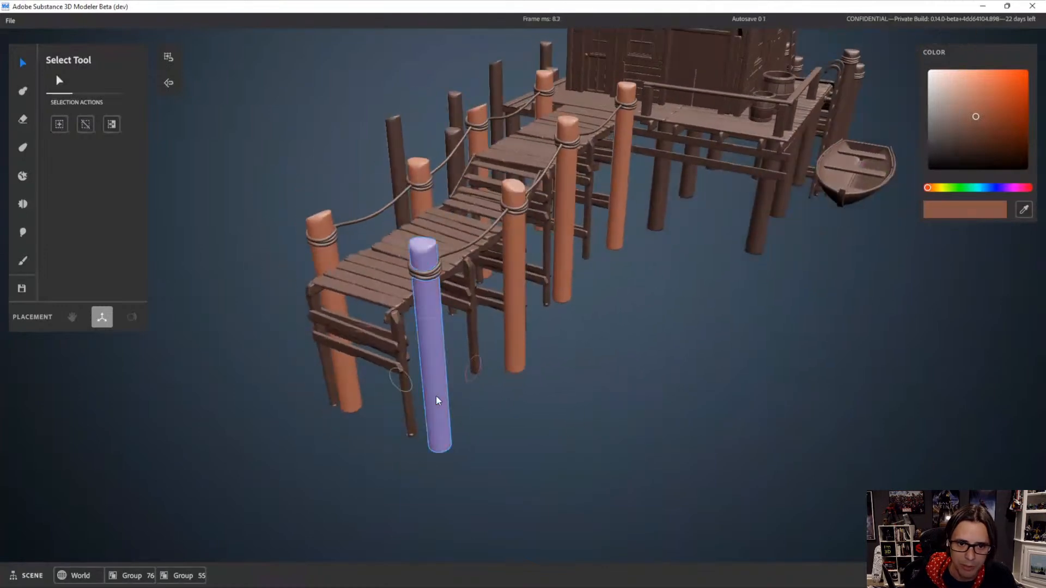
pyautogui.click(529, 387)
pyautogui.moveTo(511, 384); pyautogui.dragTo(553, 399)
pyautogui.scroll(5, 575, 344)
pyautogui.hotkey('ctrl', 'z')
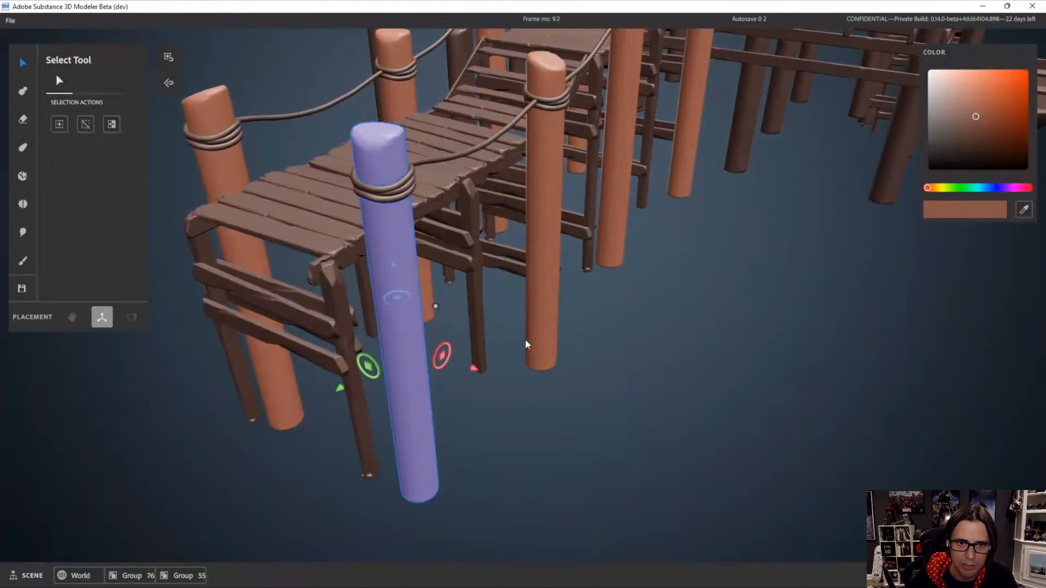
# Place a clay cylinder beside the front dock post and stretch it into a 1.71 m upright post
pyautogui.click(22, 90)
pyautogui.click(138, 115)
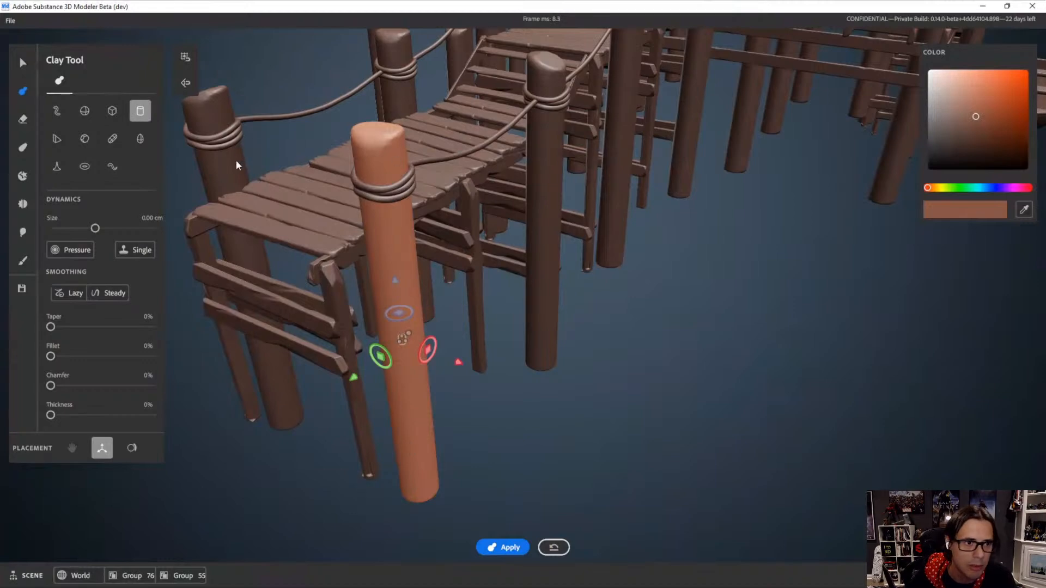
pyautogui.moveTo(469, 366); pyautogui.dragTo(594, 416)
pyautogui.scroll(3, 530, 377)
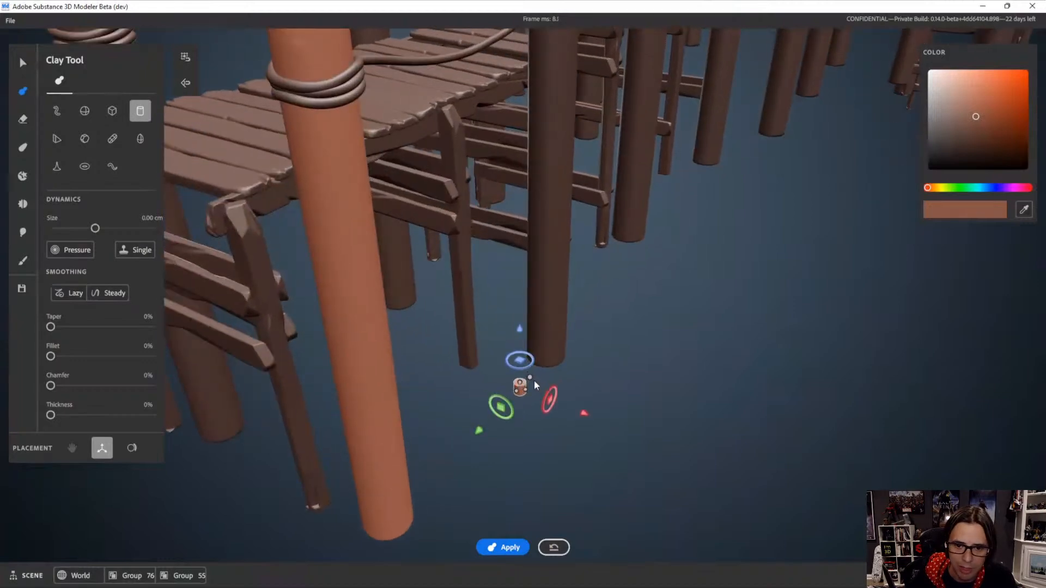
pyautogui.moveTo(531, 377); pyautogui.dragTo(514, 232)
pyautogui.scroll(3, 556, 256)
pyautogui.keyDown('alt'); pyautogui.moveTo(570, 259); pyautogui.dragTo(583, 278); pyautogui.keyUp('alt')
# Raise the layer resolution and round the new cylinder's edges with a 34% fillet
pyautogui.rightClick(632, 228)
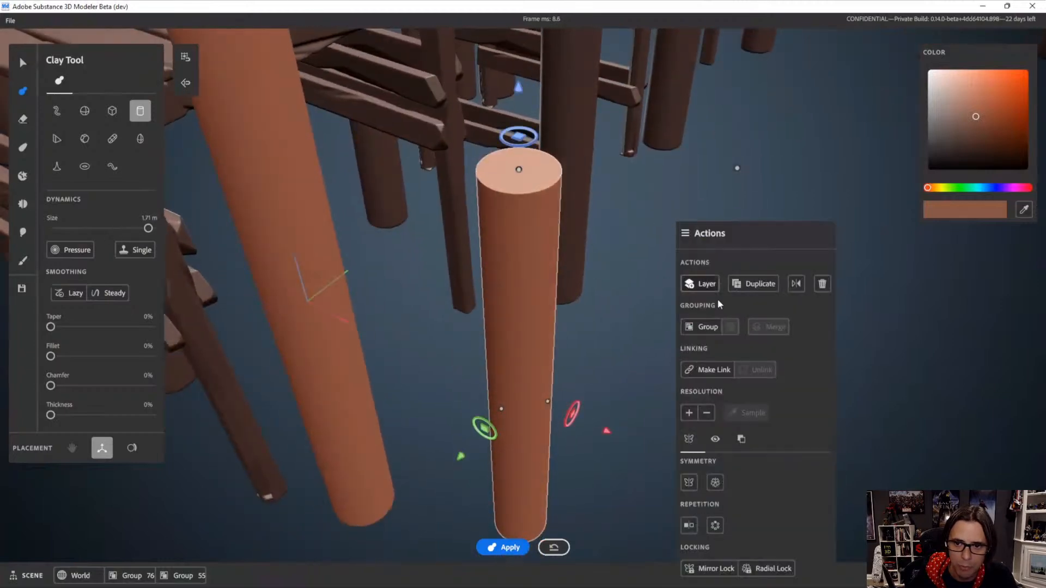
pyautogui.click(688, 412)
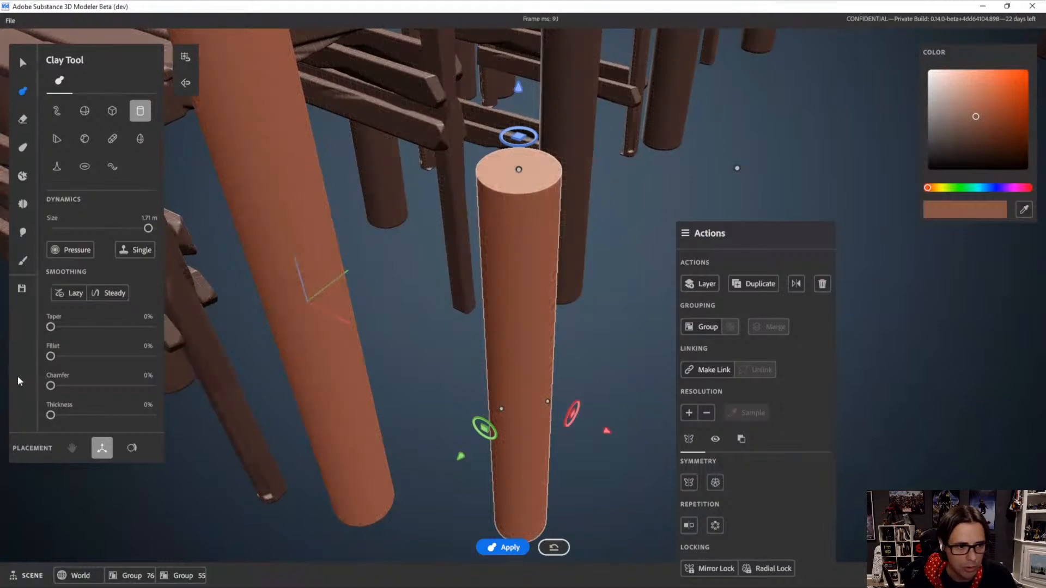
pyautogui.moveTo(50, 357); pyautogui.dragTo(84, 356)
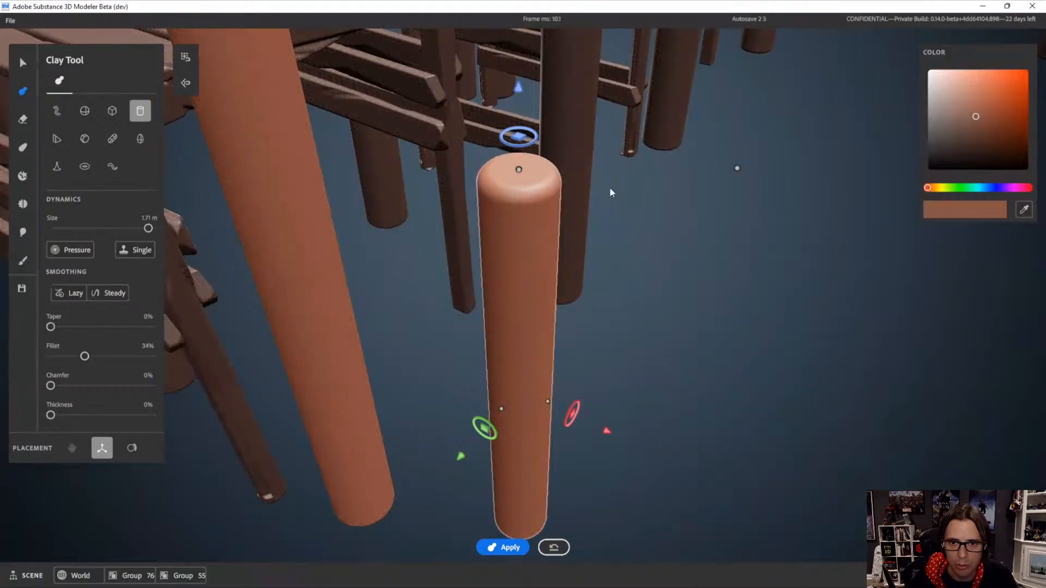
pyautogui.keyDown('alt'); pyautogui.moveTo(610, 187); pyautogui.dragTo(656, 331, button='right'); pyautogui.keyUp('alt')
# Smooth the rim of the new post's top with a 0.17 m Smooth brush at 75% strength
pyautogui.press('s')
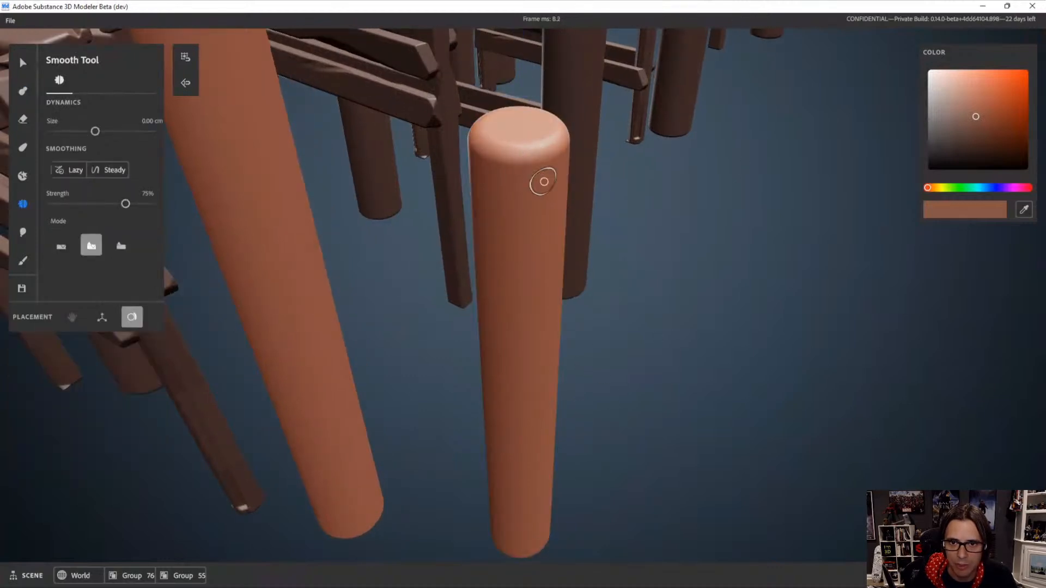
pyautogui.keyDown('ctrl'); pyautogui.moveTo(528, 186); pyautogui.dragTo(563, 182, button='right'); pyautogui.keyUp('ctrl')
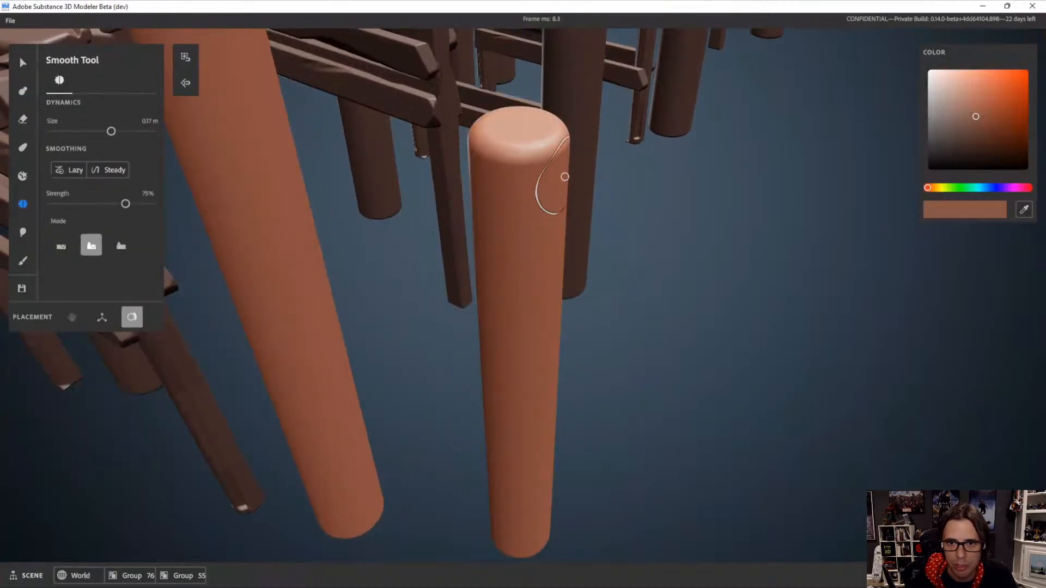
pyautogui.moveTo(527, 157)
pyautogui.mouseDown()
pyautogui.moveTo(518, 159)
pyautogui.moveTo(551, 158)
pyautogui.moveTo(509, 155)
pyautogui.mouseUp()
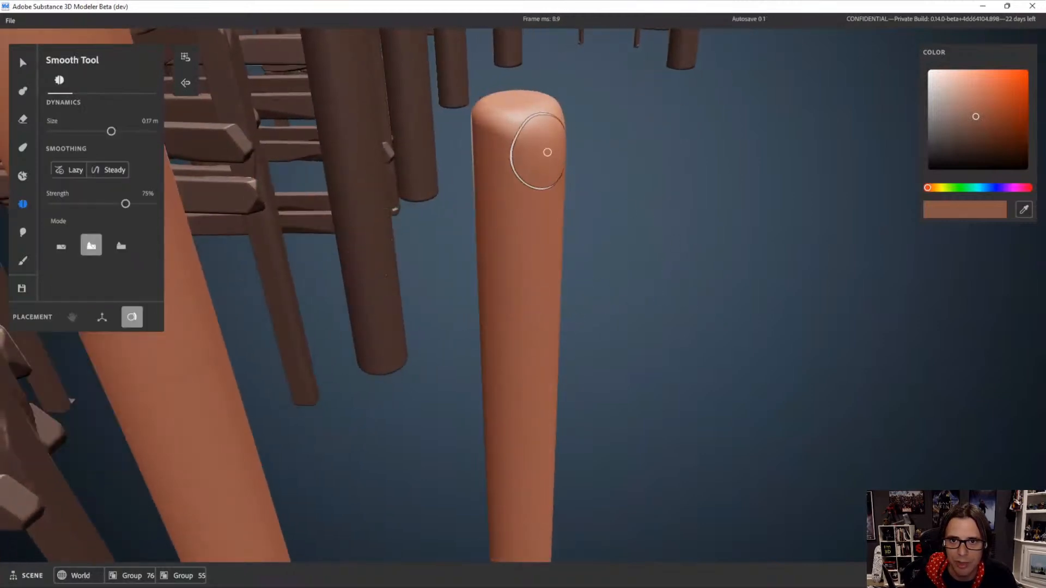
pyautogui.moveTo(548, 152); pyautogui.dragTo(504, 140)
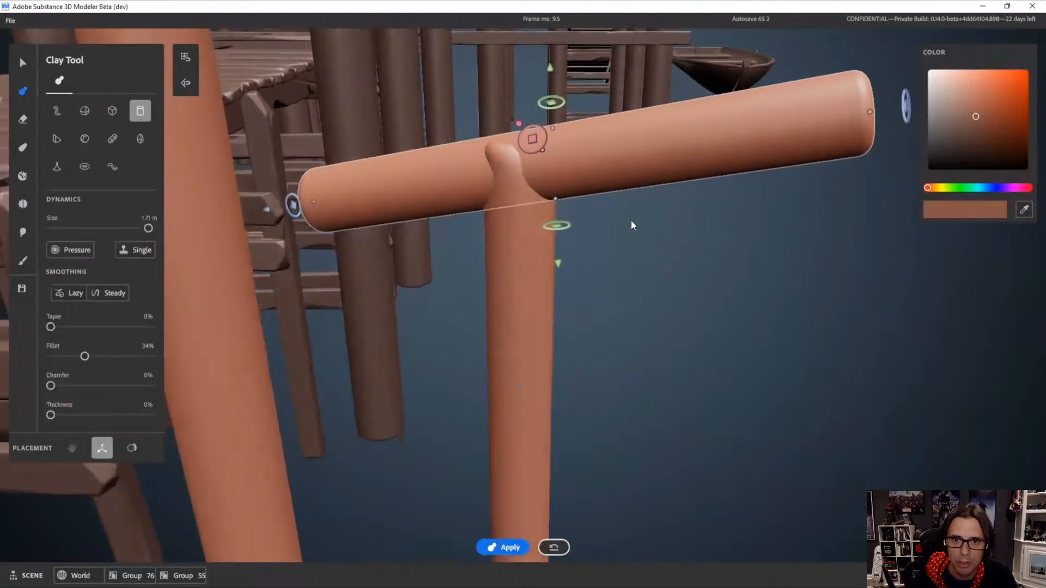
# Examine the worn, rounded top of the existing front dock post from several angles for comparison
pyautogui.scroll(-5, 631, 221)
pyautogui.keyDown('alt'); pyautogui.moveTo(493, 233); pyautogui.dragTo(534, 237); pyautogui.keyUp('alt')
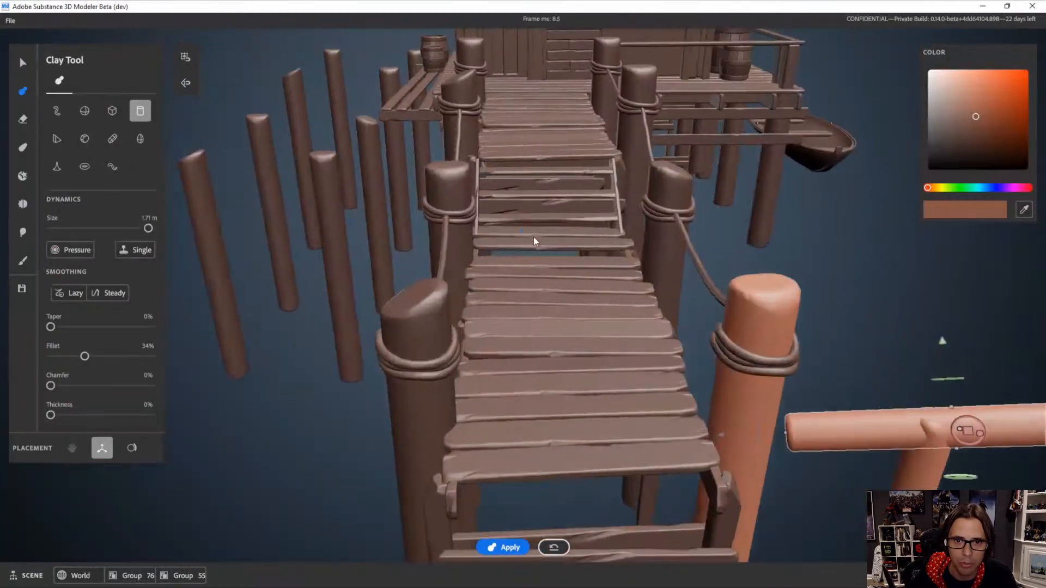
pyautogui.scroll(4, 674, 293)
pyautogui.keyDown('alt'); pyautogui.moveTo(674, 293); pyautogui.dragTo(754, 382); pyautogui.keyUp('alt')
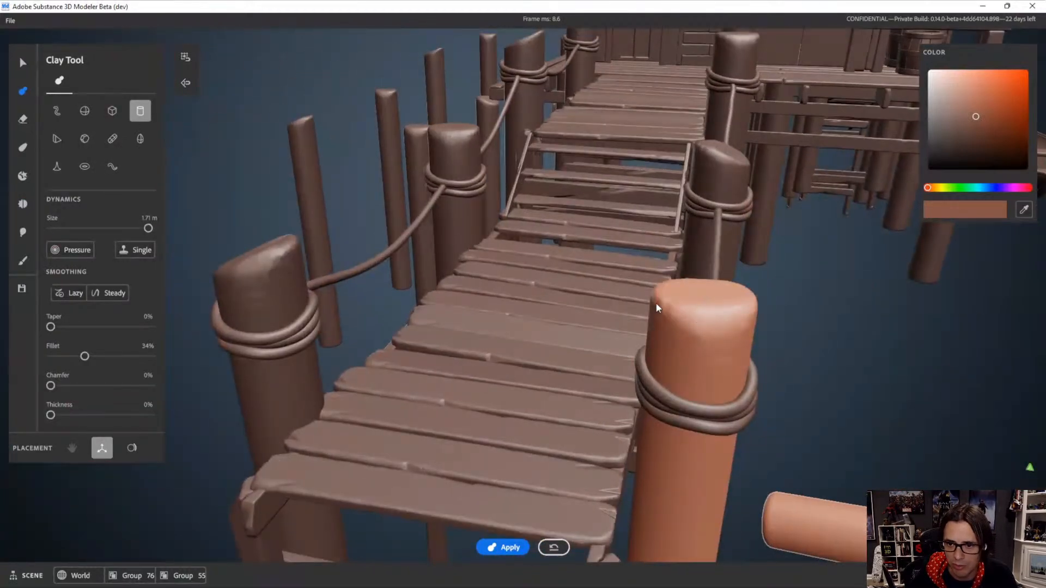
pyautogui.keyDown('alt'); pyautogui.moveTo(748, 336); pyautogui.dragTo(750, 299); pyautogui.keyUp('alt')
pyautogui.scroll(2, 677, 322)
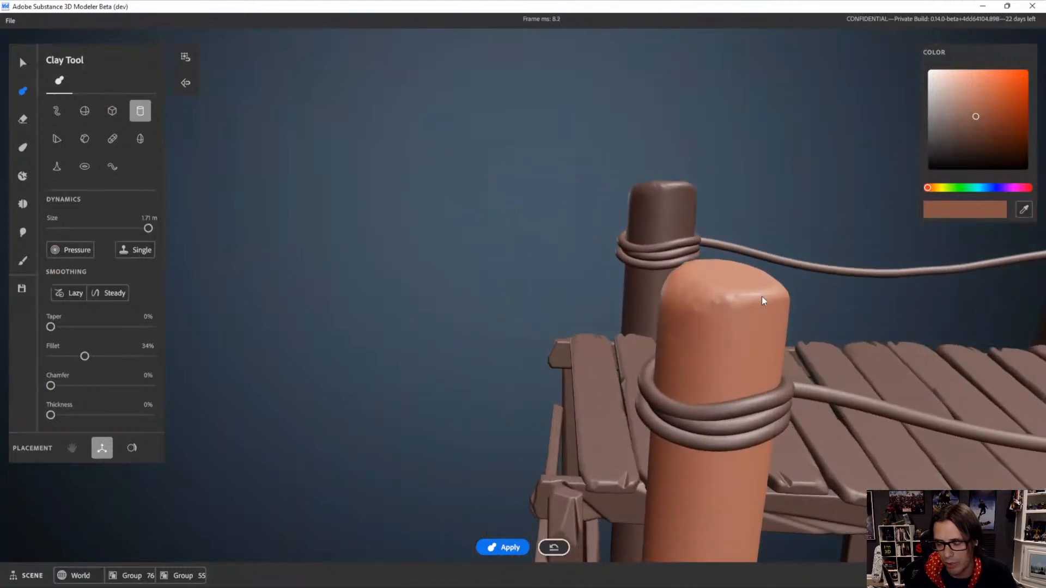
pyautogui.moveTo(739, 289)
pyautogui.keyDown('alt'); pyautogui.mouseDown()
pyautogui.moveTo(724, 348)
pyautogui.moveTo(777, 401)
pyautogui.moveTo(698, 366)
pyautogui.moveTo(789, 374)
pyautogui.mouseUp(); pyautogui.keyUp('alt')
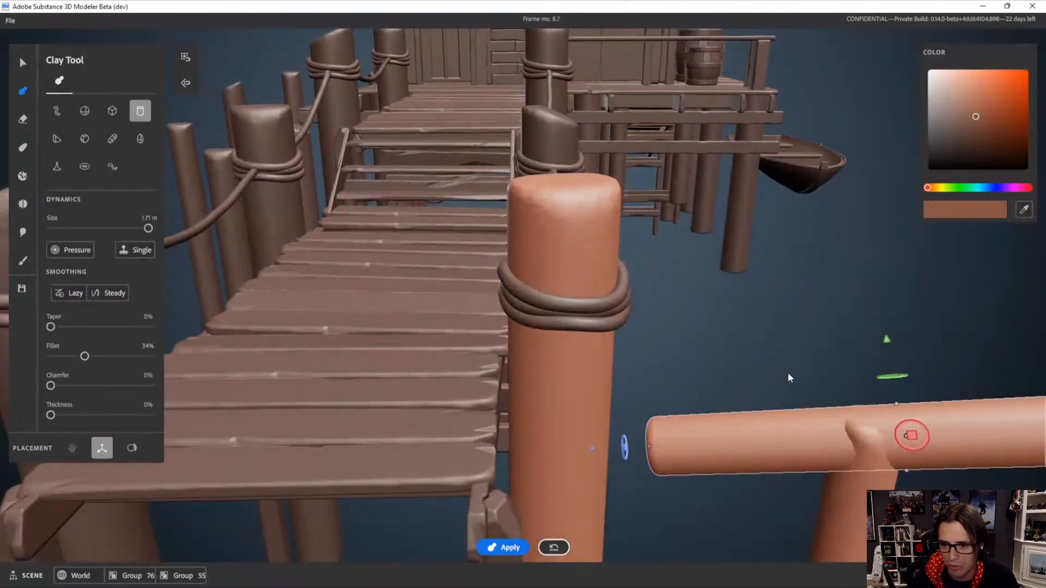
pyautogui.keyDown('alt'); pyautogui.moveTo(797, 433); pyautogui.dragTo(682, 270); pyautogui.keyUp('alt')
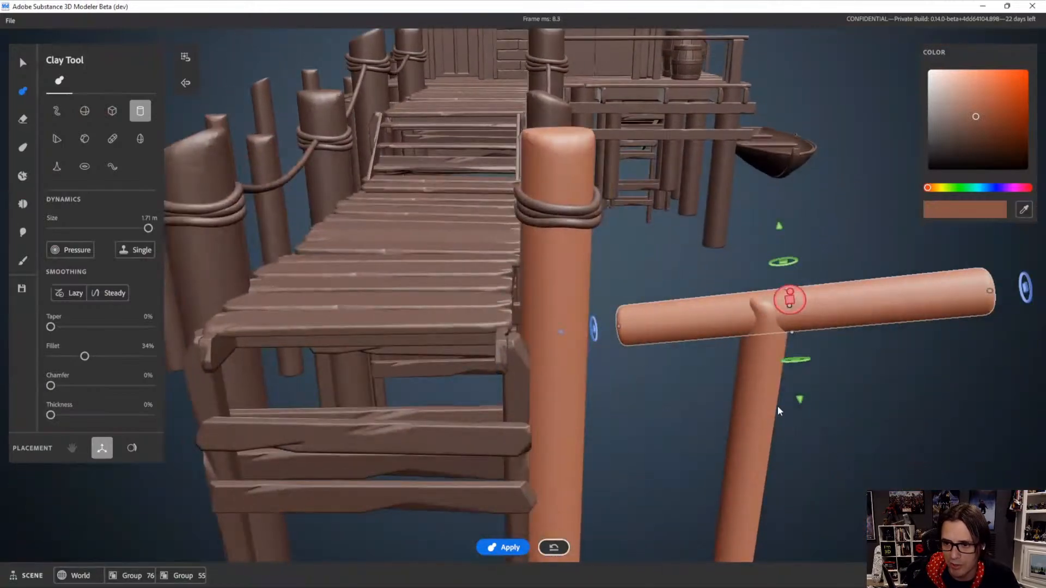
# Return to the Select tool and undo the sample clay cylinder
pyautogui.press('q')
pyautogui.hotkey('ctrl', 'z')
pyautogui.keyDown('alt'); pyautogui.moveTo(742, 390); pyautogui.dragTo(605, 248); pyautogui.keyUp('alt')
pyautogui.click(604, 248)
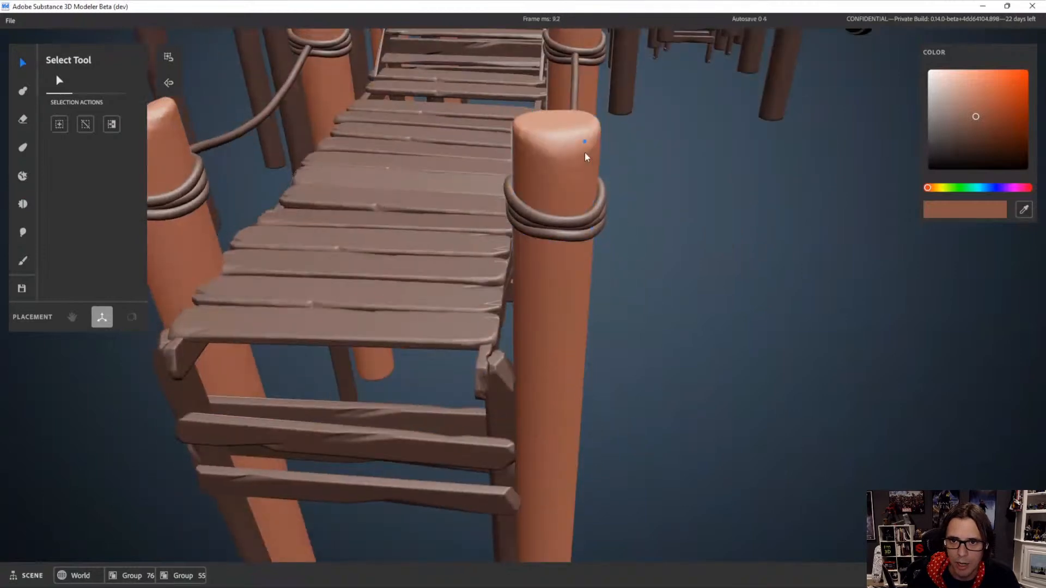
# Examine the differently sculpted tops of the rope-tied posts along the dock
pyautogui.keyDown('alt'); pyautogui.moveTo(585, 156); pyautogui.dragTo(530, 191); pyautogui.keyUp('alt')
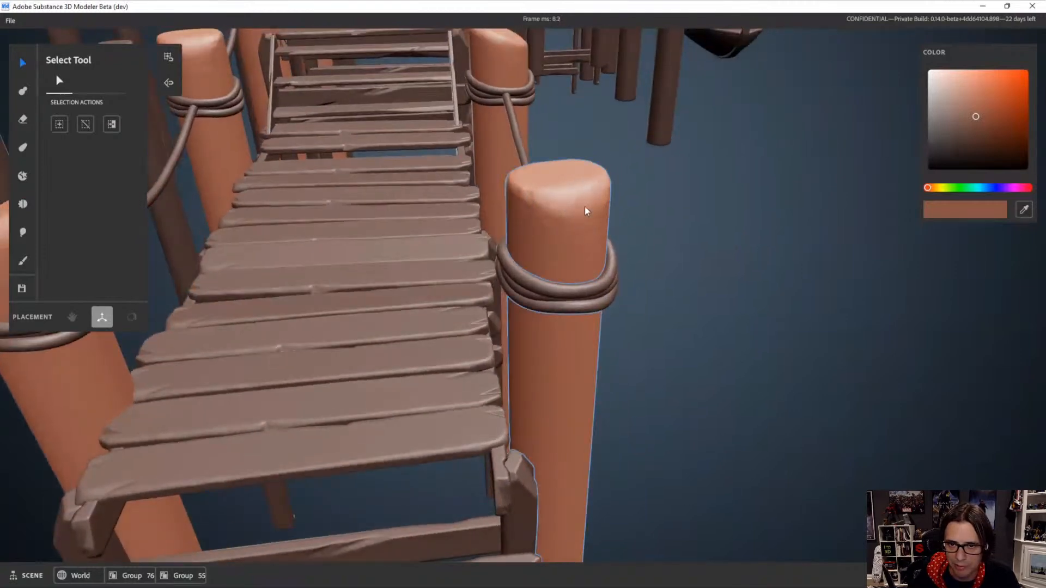
pyautogui.keyDown('alt'); pyautogui.moveTo(585, 211); pyautogui.dragTo(550, 243); pyautogui.keyUp('alt')
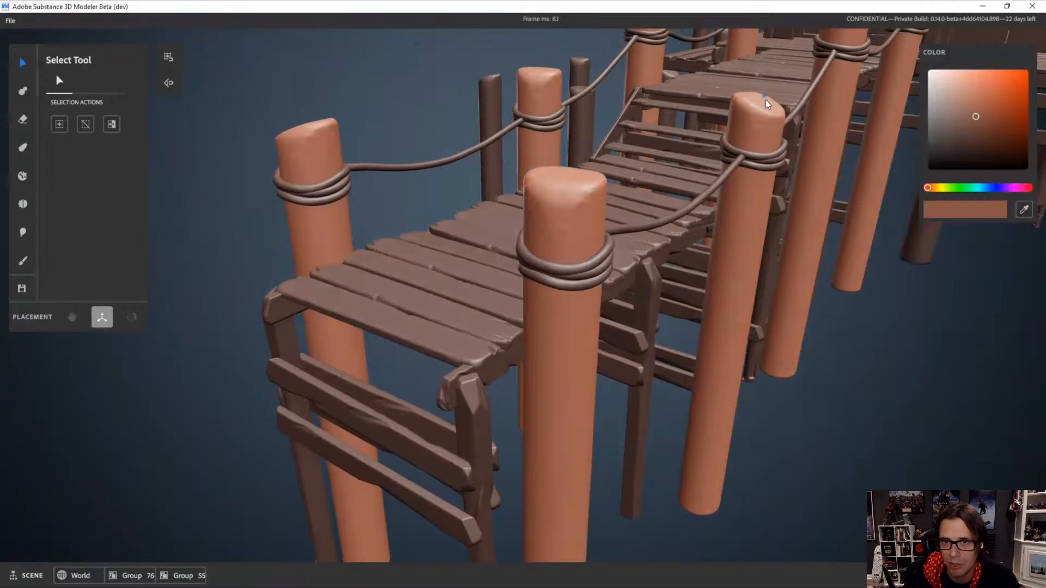
pyautogui.scroll(3, 766, 103)
pyautogui.keyDown('alt'); pyautogui.moveTo(766, 103); pyautogui.dragTo(707, 218, button='middle'); pyautogui.keyUp('alt')
pyautogui.keyDown('alt'); pyautogui.moveTo(681, 339); pyautogui.dragTo(557, 332); pyautogui.keyUp('alt')
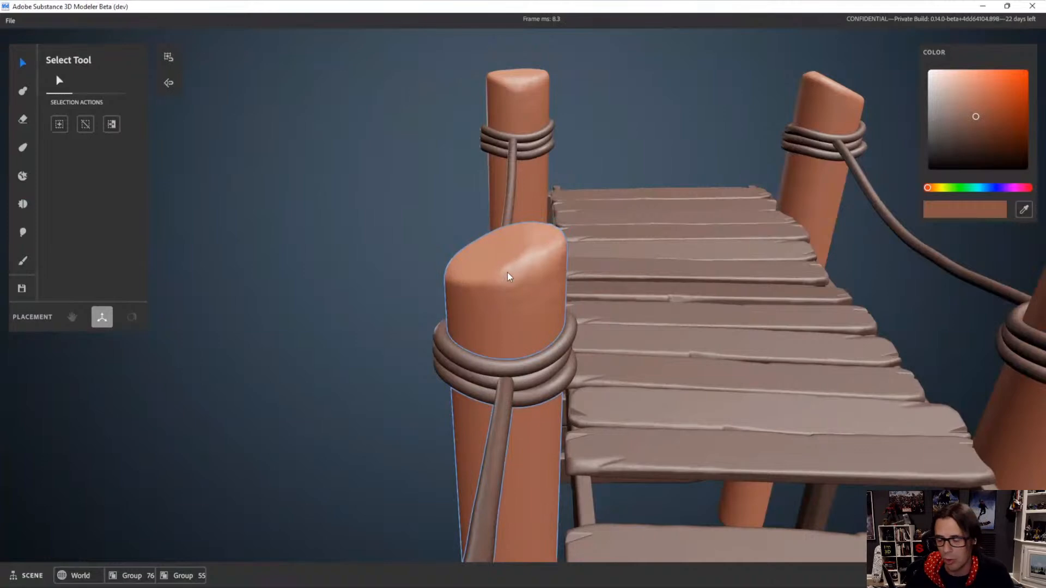
pyautogui.keyDown('alt'); pyautogui.moveTo(508, 272); pyautogui.dragTo(462, 273, button='right'); pyautogui.keyUp('alt')
pyautogui.keyDown('alt'); pyautogui.moveTo(462, 273); pyautogui.dragTo(679, 292); pyautogui.keyUp('alt')
pyautogui.keyDown('alt'); pyautogui.moveTo(679, 292); pyautogui.dragTo(577, 274, button='right'); pyautogui.keyUp('alt')
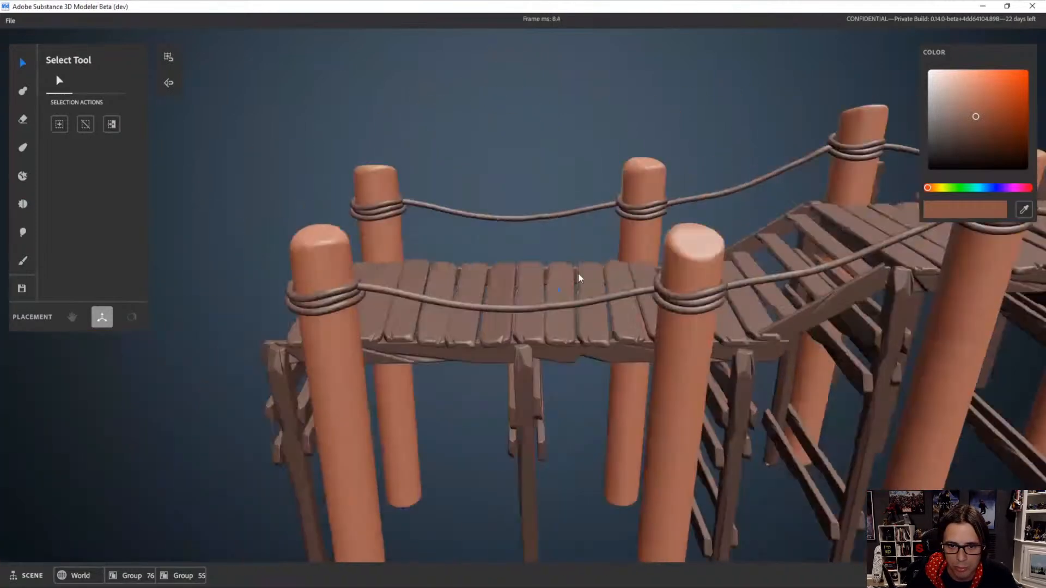
pyautogui.keyDown('alt'); pyautogui.moveTo(578, 273); pyautogui.dragTo(537, 346); pyautogui.keyUp('alt')
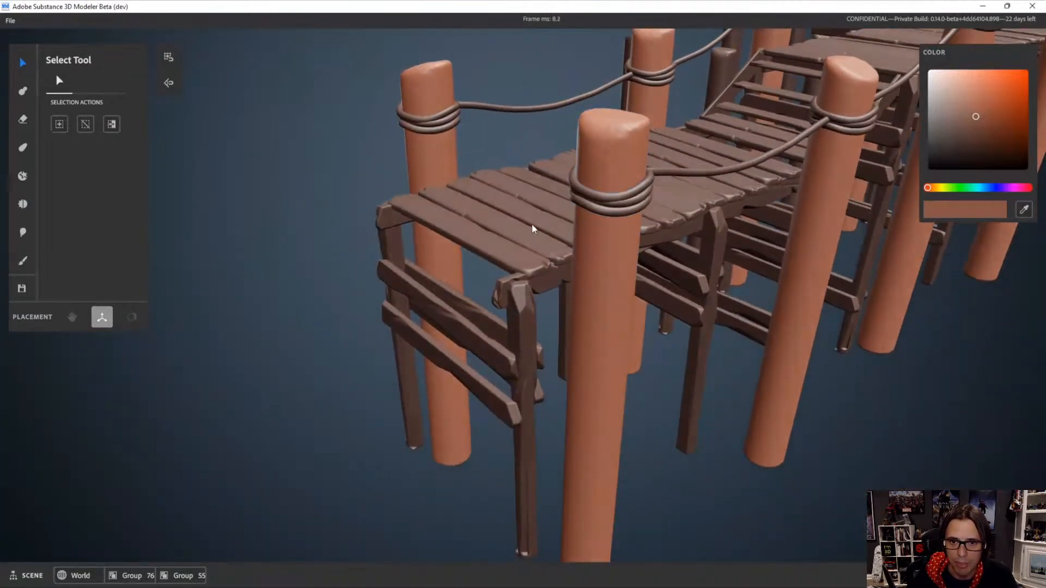
# Leave the posts group and select the deck board at the dock's front end
pyautogui.doubleClick(479, 248)
pyautogui.keyDown('alt'); pyautogui.moveTo(733, 346); pyautogui.dragTo(549, 302); pyautogui.keyUp('alt')
pyautogui.click(524, 263)
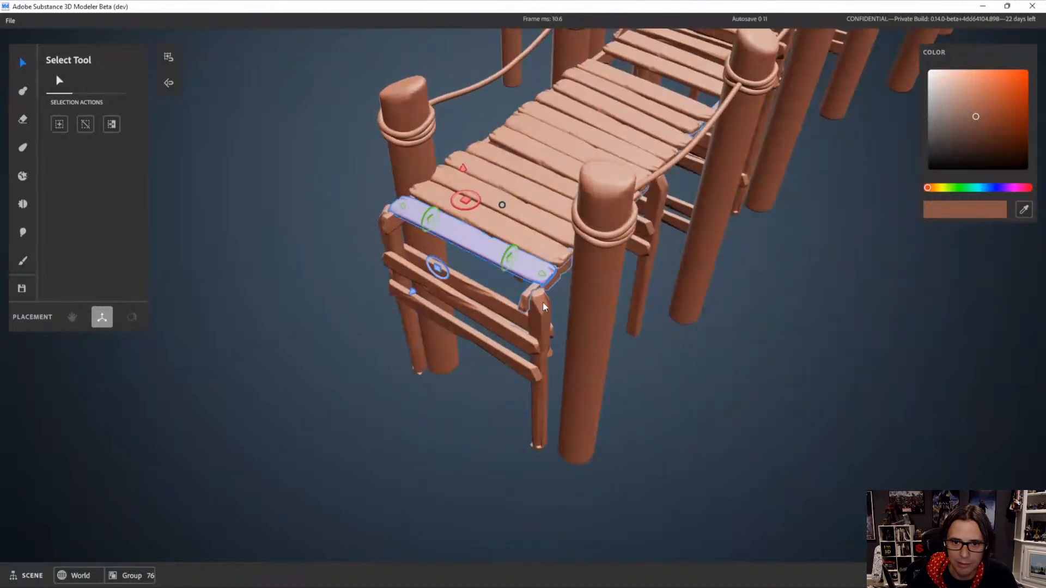
# Inspect the next deck boards by selecting them one after another, and clear the selection
pyautogui.keyDown('alt'); pyautogui.moveTo(543, 302); pyautogui.dragTo(529, 252, button='right'); pyautogui.keyUp('alt')
pyautogui.keyDown('alt'); pyautogui.moveTo(528, 253); pyautogui.dragTo(489, 256); pyautogui.keyUp('alt')
pyautogui.click(537, 245)
pyautogui.keyDown('alt'); pyautogui.moveTo(566, 272); pyautogui.dragTo(623, 317); pyautogui.keyUp('alt')
pyautogui.click(578, 253)
pyautogui.keyDown('alt'); pyautogui.moveTo(633, 273); pyautogui.dragTo(514, 236); pyautogui.keyUp('alt')
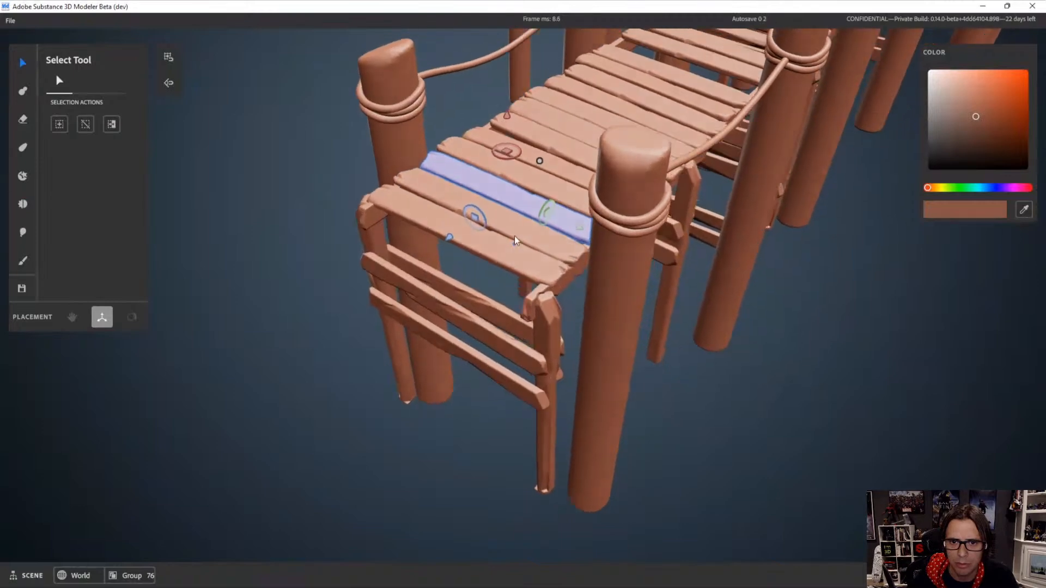
pyautogui.keyDown('alt'); pyautogui.moveTo(514, 236); pyautogui.dragTo(490, 251, button='right'); pyautogui.keyUp('alt')
pyautogui.click(490, 250)
pyautogui.keyDown('alt'); pyautogui.moveTo(609, 307); pyautogui.dragTo(442, 298); pyautogui.keyUp('alt')
pyautogui.click(594, 331)
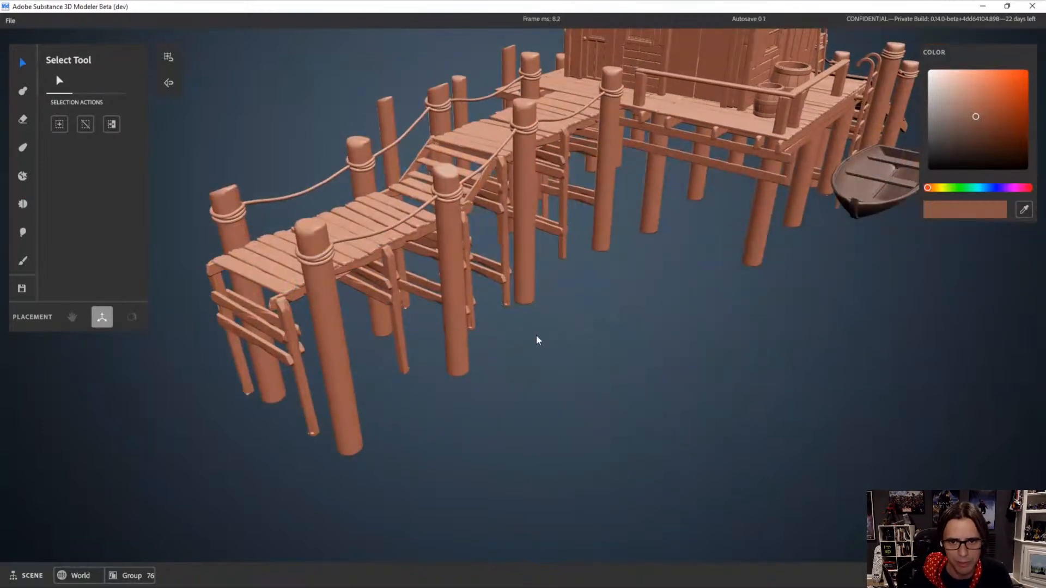
# Add a new layer inside the shack and dock group
pyautogui.keyDown('alt'); pyautogui.moveTo(536, 336); pyautogui.dragTo(577, 352); pyautogui.keyUp('alt')
pyautogui.press('space')
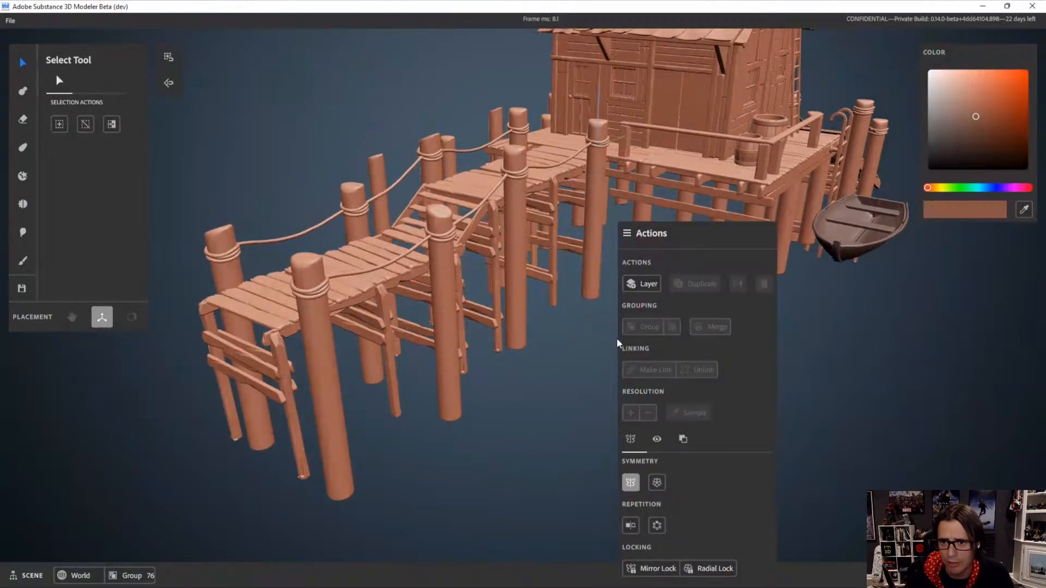
pyautogui.click(633, 286)
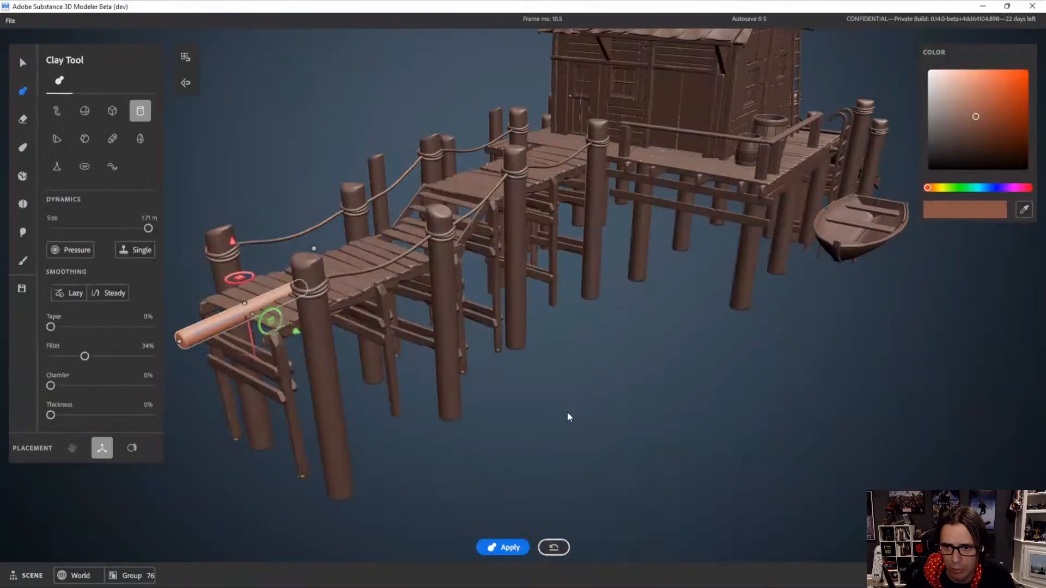
# Change the clay shape to a cube and place it in the open space beside the dock
pyautogui.keyDown('alt'); pyautogui.moveTo(588, 468); pyautogui.dragTo(668, 440, button='middle'); pyautogui.keyUp('alt')
pyautogui.scroll(3, 668, 440)
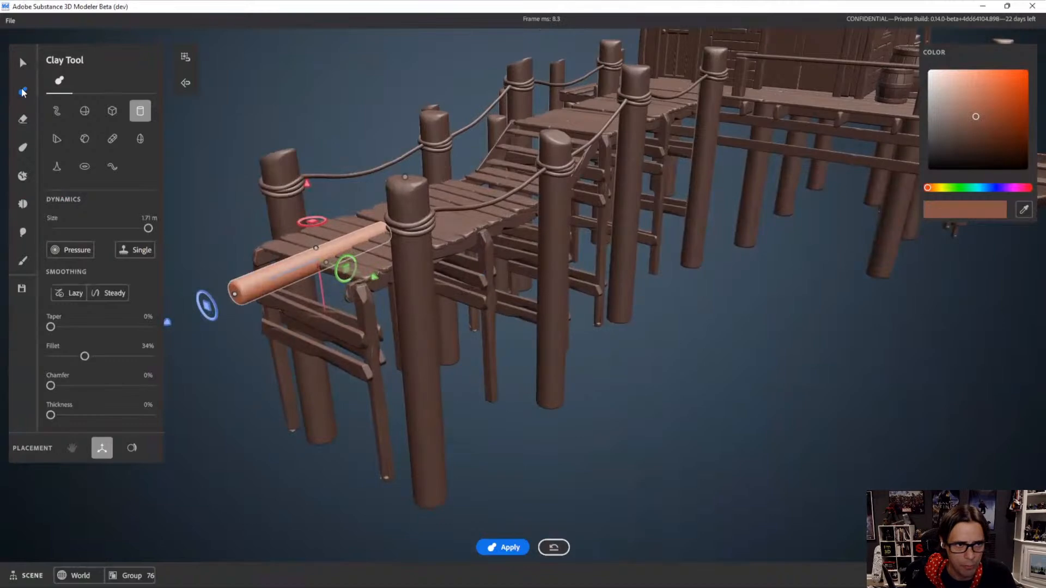
pyautogui.click(114, 111)
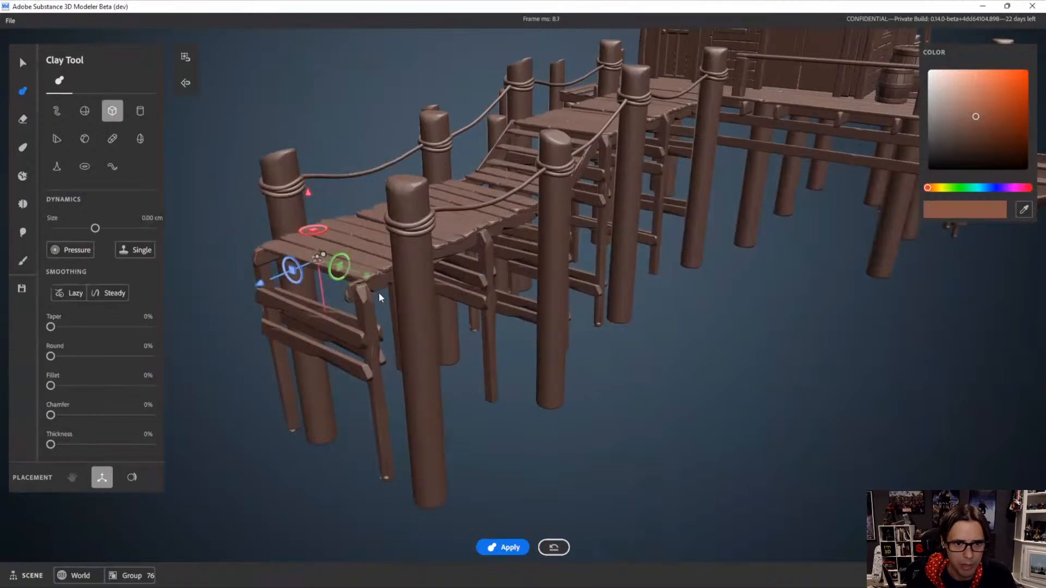
pyautogui.moveTo(368, 276); pyautogui.dragTo(763, 392)
pyautogui.keyDown('alt'); pyautogui.moveTo(740, 396); pyautogui.dragTo(621, 310, button='middle'); pyautogui.keyUp('alt')
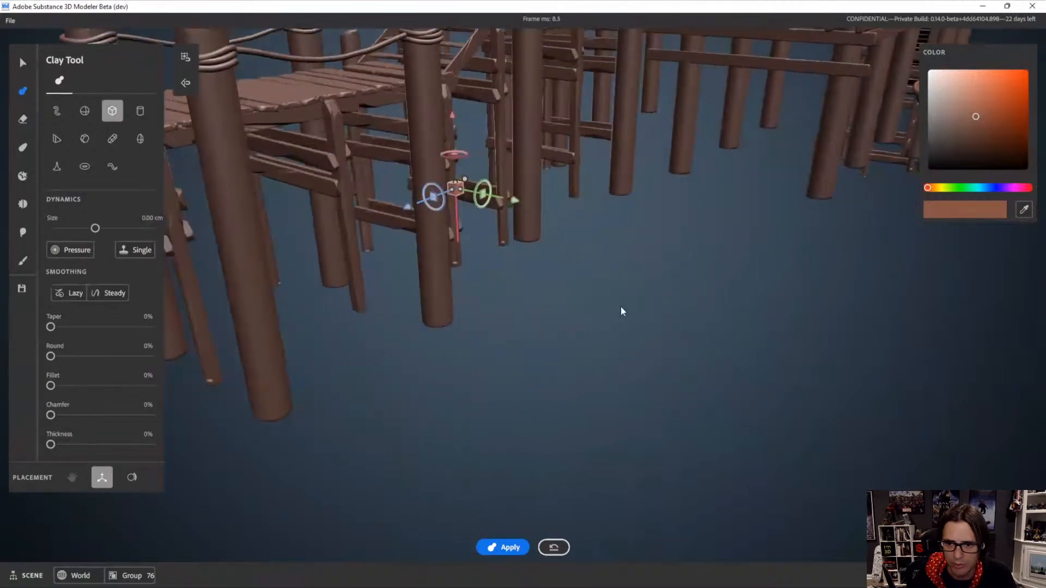
pyautogui.keyDown('alt'); pyautogui.moveTo(621, 310); pyautogui.dragTo(654, 347); pyautogui.keyUp('alt')
pyautogui.keyDown('alt'); pyautogui.moveTo(654, 347); pyautogui.dragTo(582, 290, button='middle'); pyautogui.keyUp('alt')
pyautogui.keyDown('alt'); pyautogui.moveTo(582, 289); pyautogui.dragTo(574, 301); pyautogui.keyUp('alt')
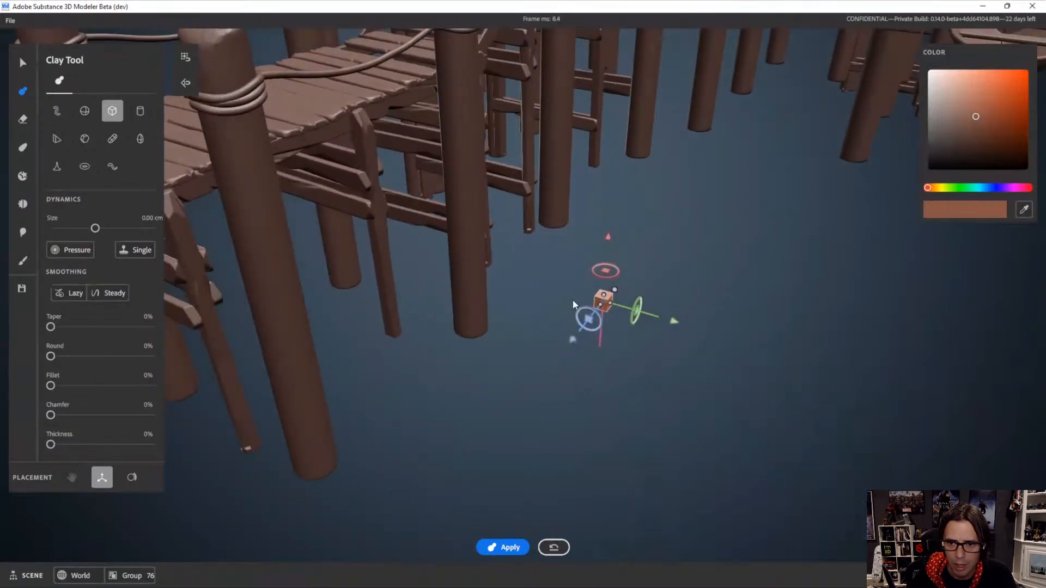
# Enlarge the clay cube beside the dock to 0.53 m and flatten and narrow it into a low block
pyautogui.keyDown('ctrl'); pyautogui.moveTo(662, 263); pyautogui.dragTo(861, 208, button='right'); pyautogui.keyUp('ctrl')
pyautogui.keyDown('alt'); pyautogui.moveTo(757, 256); pyautogui.dragTo(732, 386); pyautogui.keyUp('alt')
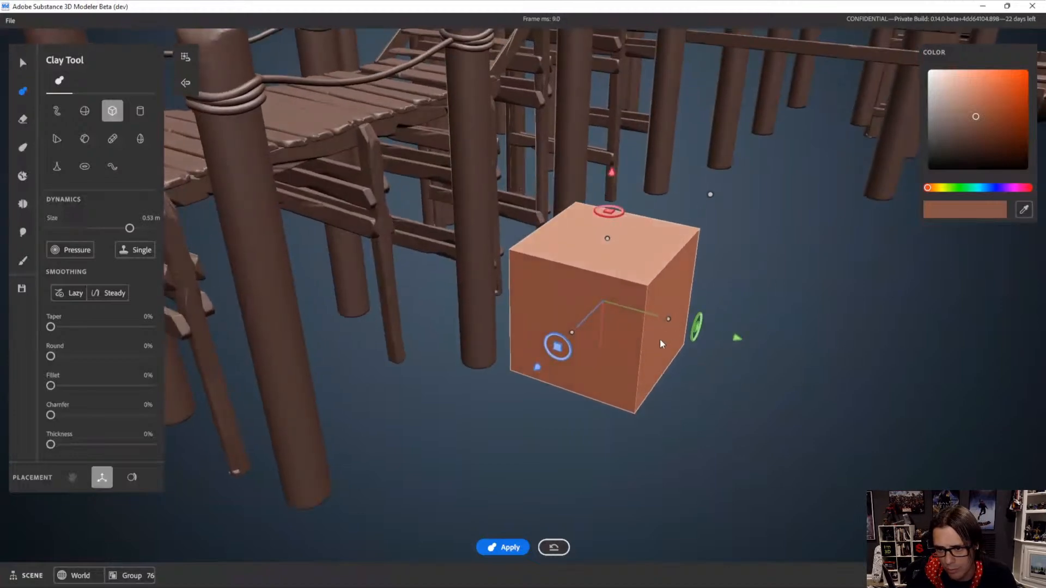
pyautogui.moveTo(605, 237); pyautogui.dragTo(676, 321)
pyautogui.moveTo(570, 334); pyautogui.dragTo(594, 317)
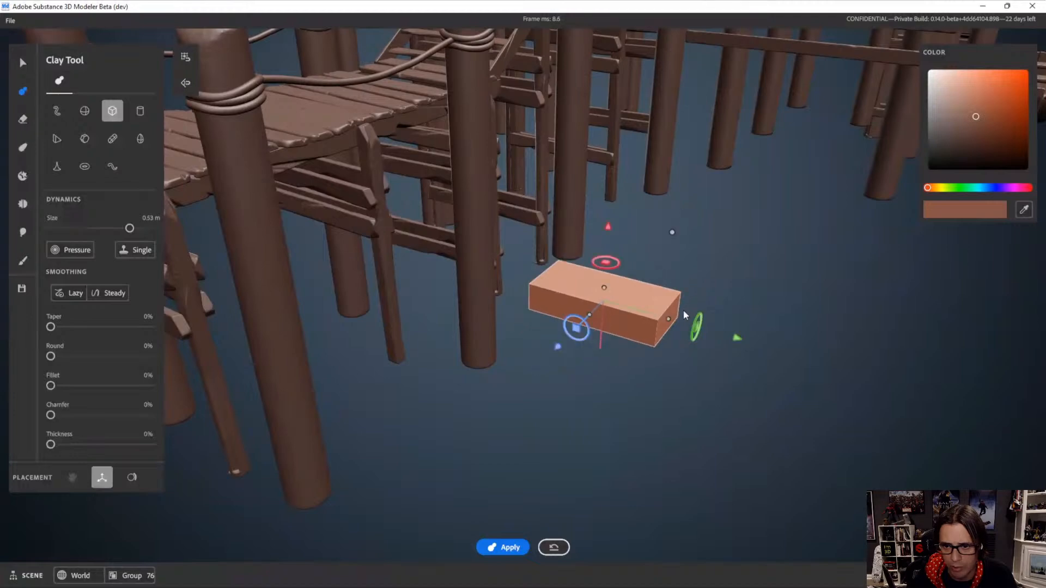
# Lengthen the block to a size of 1.15 m and thin it down into a flat deck board
pyautogui.moveTo(673, 326); pyautogui.dragTo(746, 351)
pyautogui.keyDown('alt'); pyautogui.moveTo(675, 359); pyautogui.dragTo(633, 349); pyautogui.keyUp('alt')
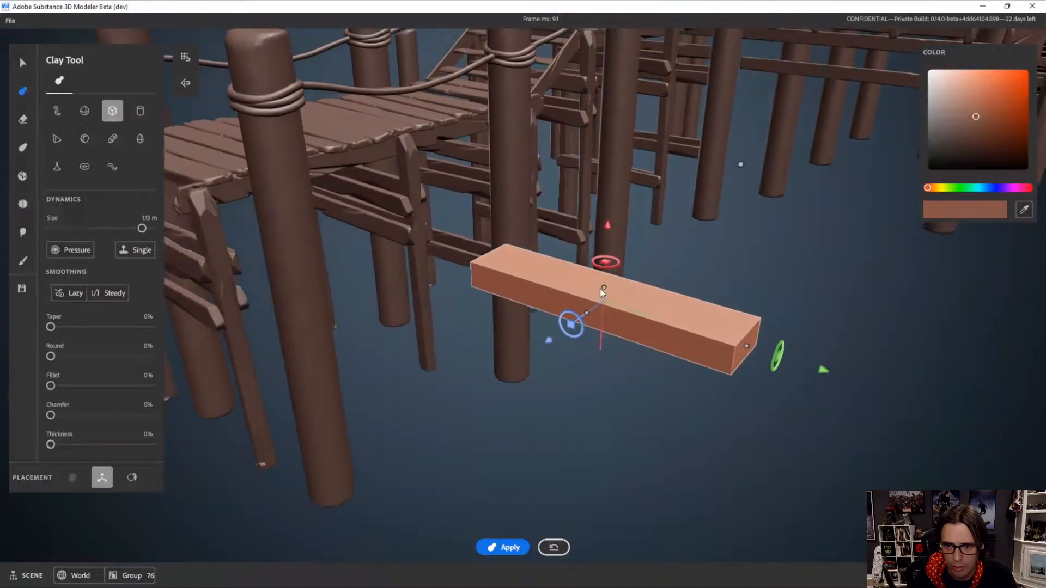
pyautogui.moveTo(603, 285); pyautogui.dragTo(626, 349)
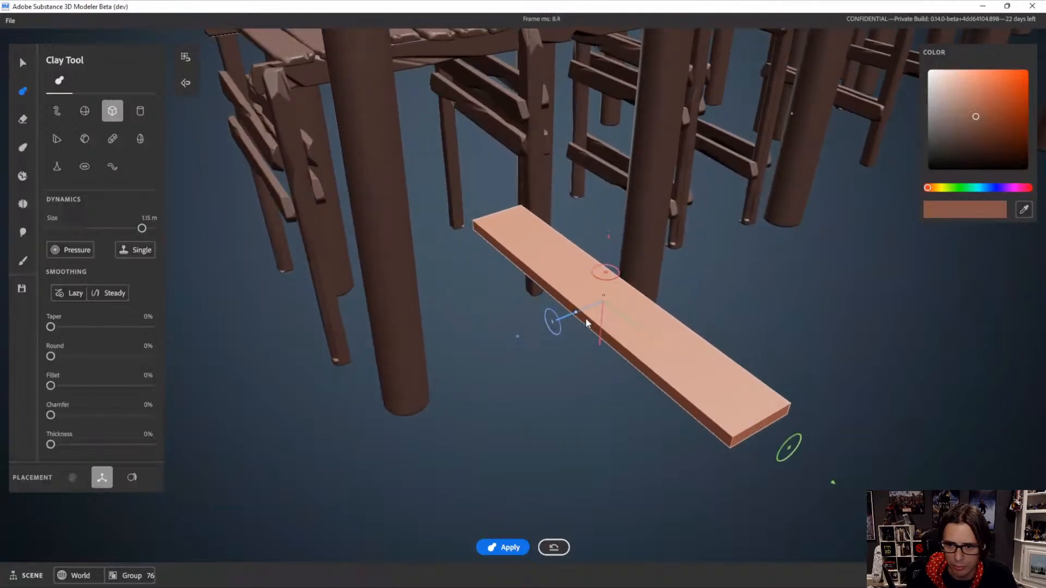
pyautogui.keyDown('alt'); pyautogui.moveTo(586, 318); pyautogui.dragTo(688, 317); pyautogui.keyUp('alt')
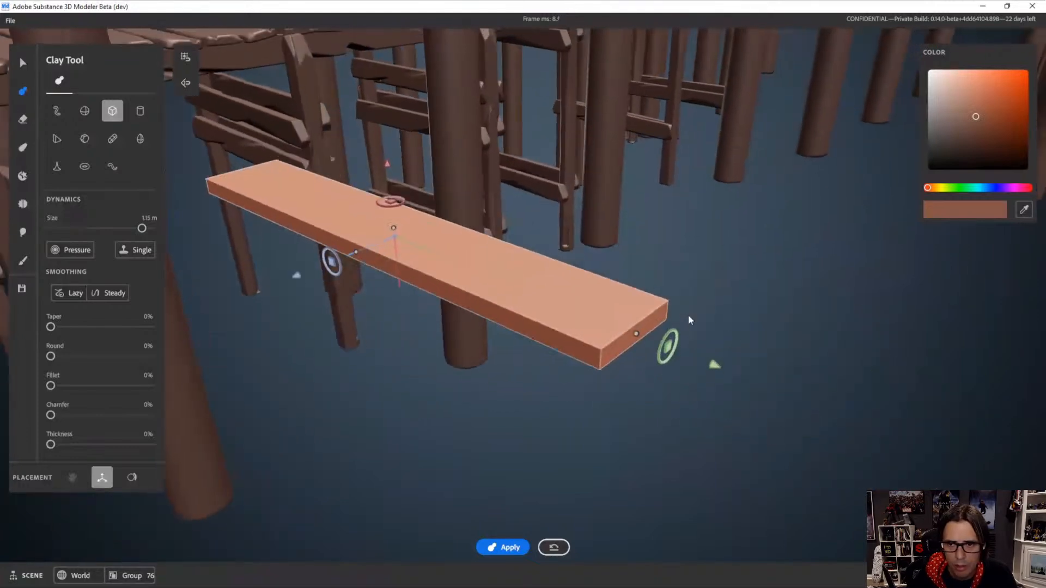
# Lower the layer's resolution and shift the clay board slightly forward along its width
pyautogui.rightClick(687, 243)
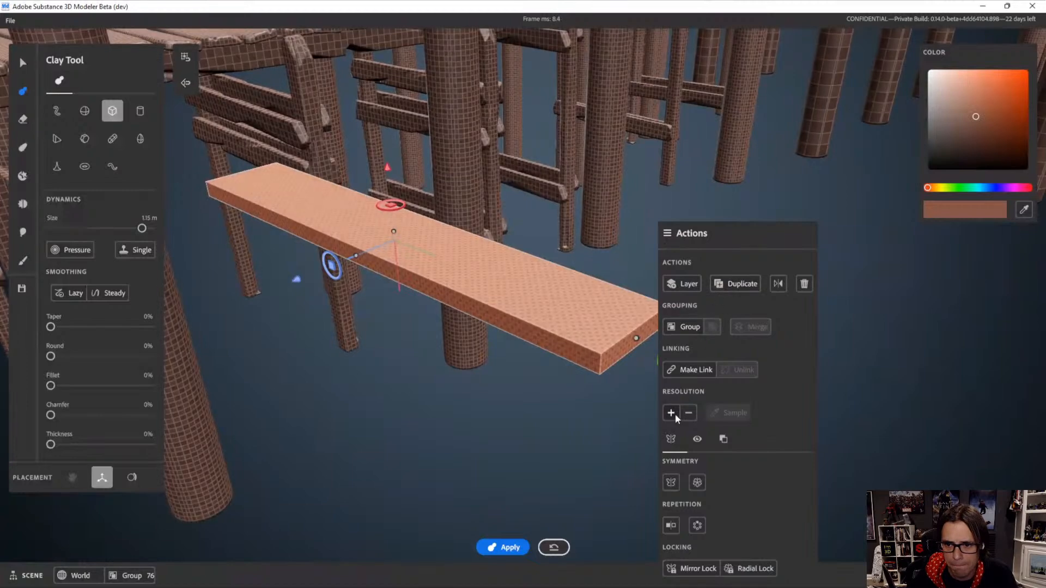
pyautogui.click(689, 413)
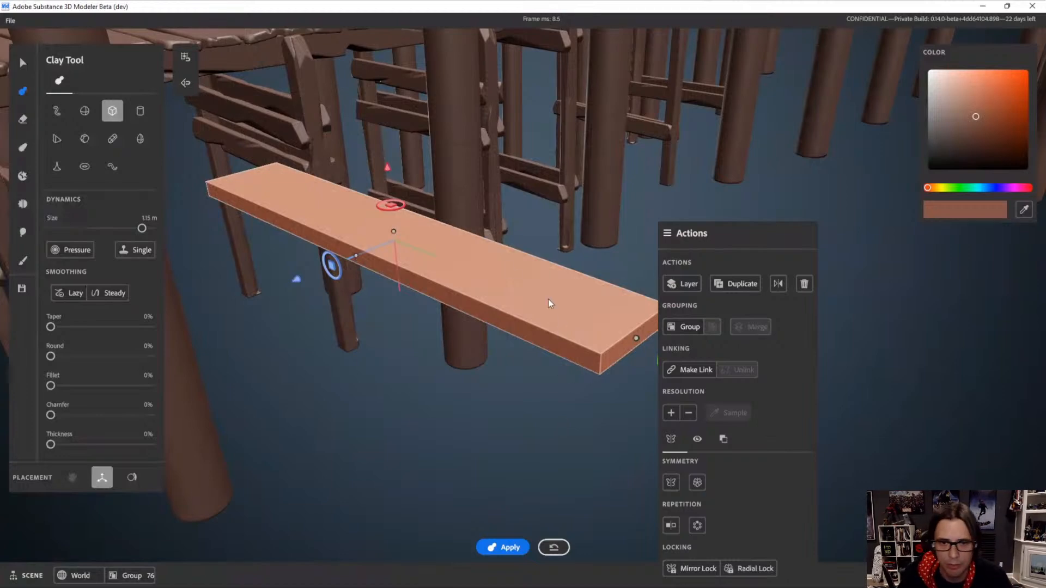
pyautogui.moveTo(548, 300); pyautogui.dragTo(549, 266, button='middle')
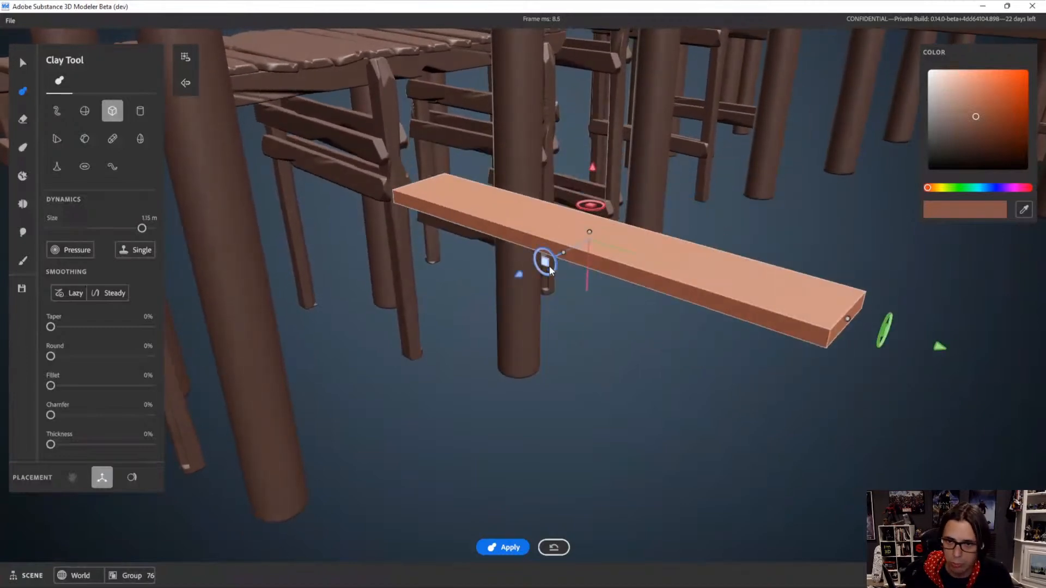
pyautogui.moveTo(579, 273); pyautogui.dragTo(517, 358, button='middle')
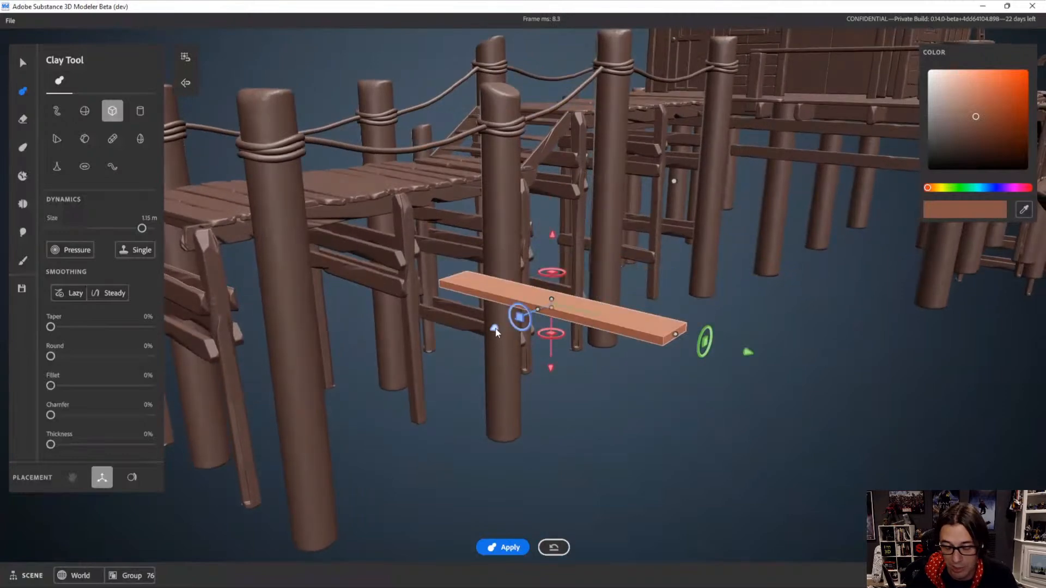
pyautogui.moveTo(496, 332); pyautogui.dragTo(462, 346)
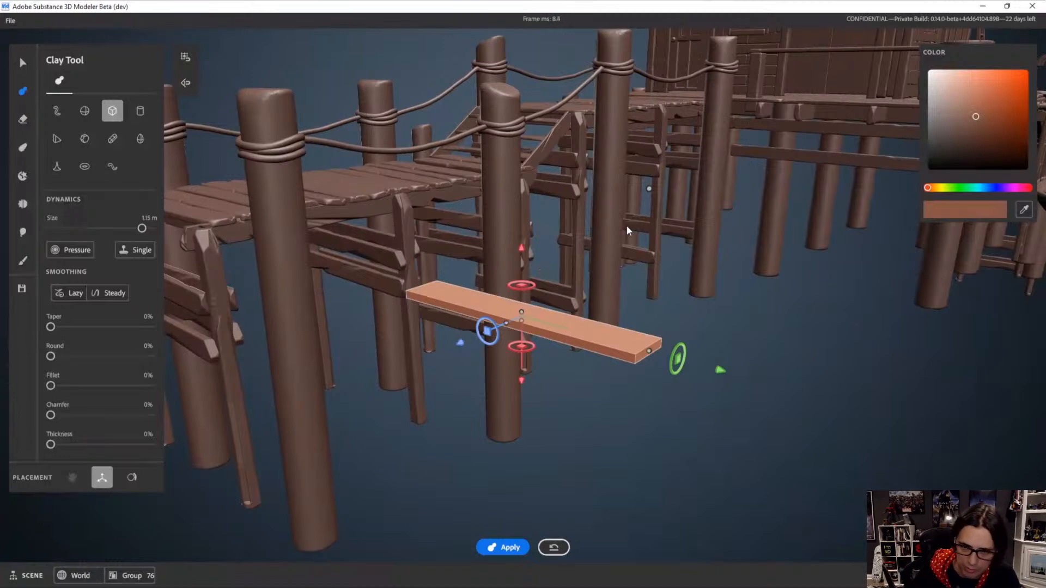
# Inspect the clay board from several angles and check its resolution grid against the surrounding dock parts
pyautogui.keyDown('alt'); pyautogui.moveTo(622, 341); pyautogui.dragTo(636, 318); pyautogui.keyUp('alt')
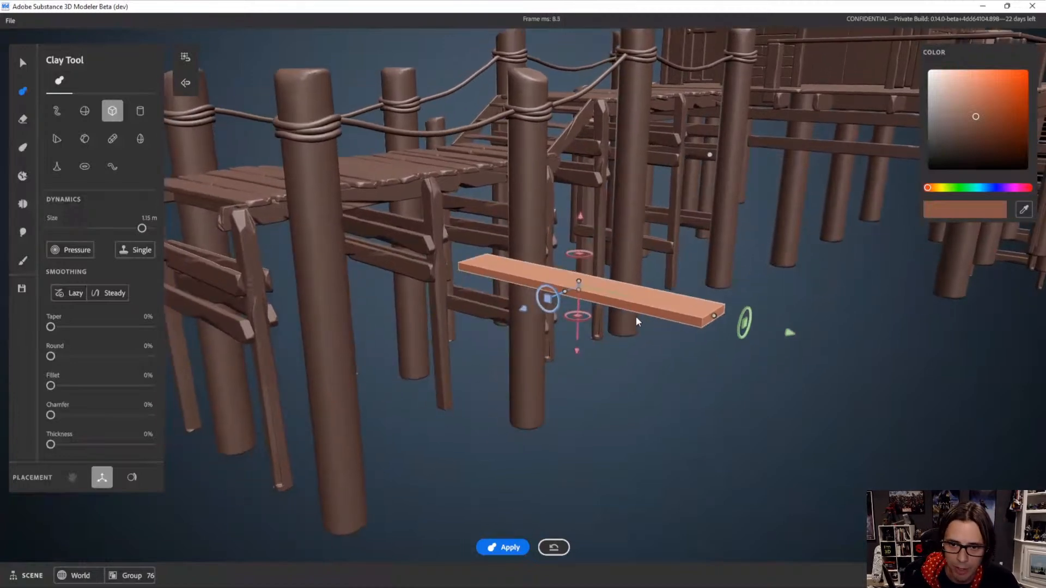
pyautogui.keyDown('alt'); pyautogui.moveTo(635, 317); pyautogui.dragTo(669, 350, button='right'); pyautogui.keyUp('alt')
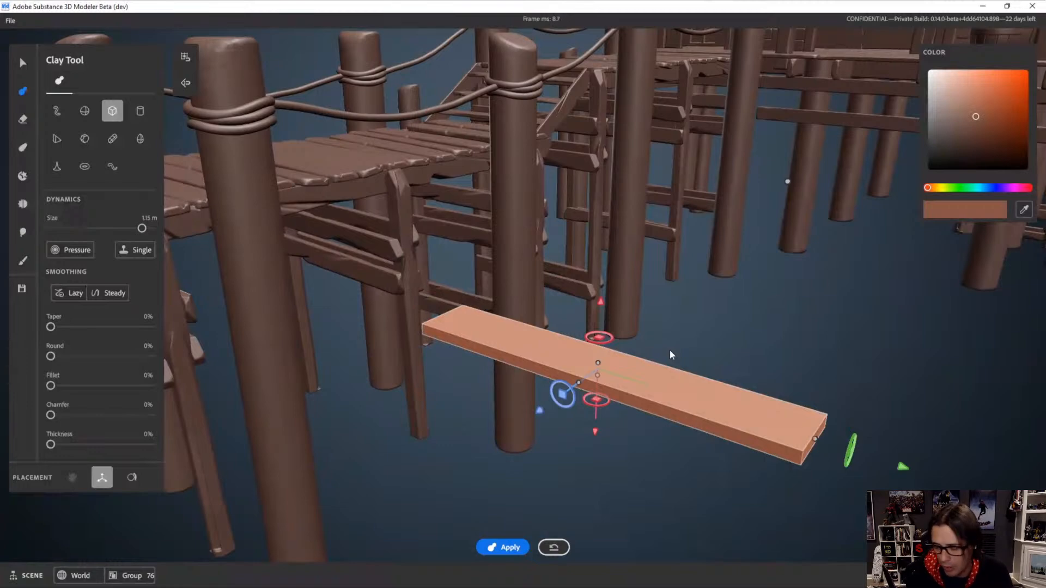
pyautogui.keyDown('alt'); pyautogui.moveTo(678, 339); pyautogui.dragTo(676, 374); pyautogui.keyUp('alt')
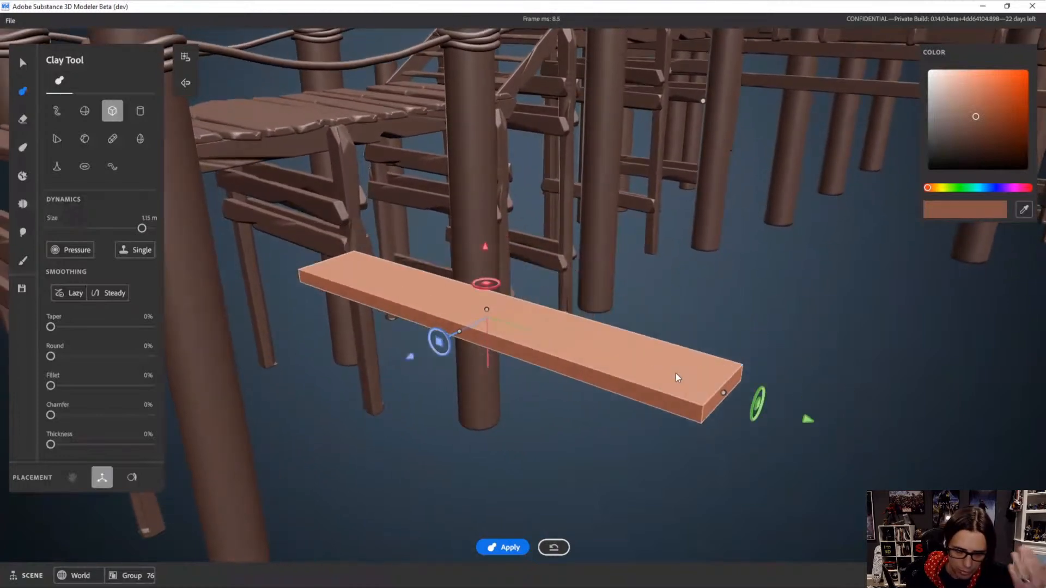
pyautogui.keyDown('alt'); pyautogui.moveTo(672, 371); pyautogui.dragTo(626, 373, button='middle'); pyautogui.keyUp('alt')
pyautogui.scroll(3, 626, 373)
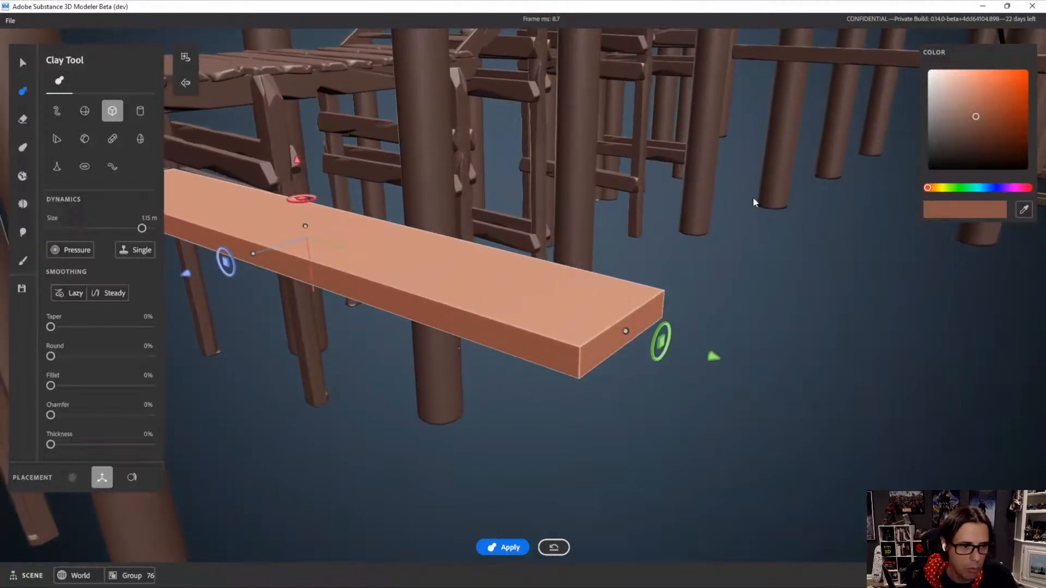
pyautogui.rightClick(653, 251)
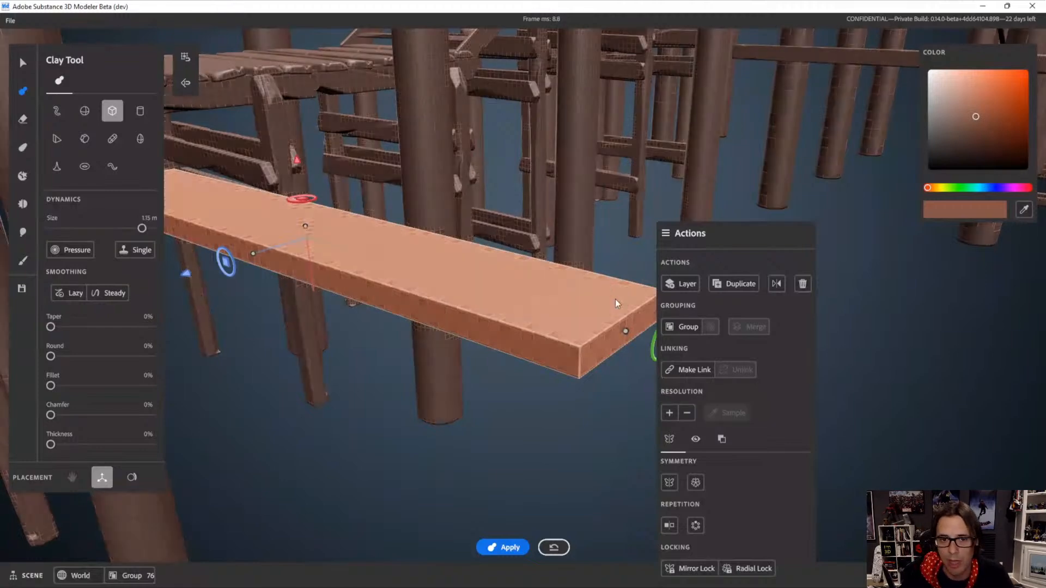
pyautogui.press('space')
pyautogui.keyDown('alt'); pyautogui.moveTo(588, 328); pyautogui.dragTo(531, 319, button='right'); pyautogui.keyUp('alt')
pyautogui.keyDown('alt'); pyautogui.moveTo(531, 319); pyautogui.dragTo(556, 330); pyautogui.keyUp('alt')
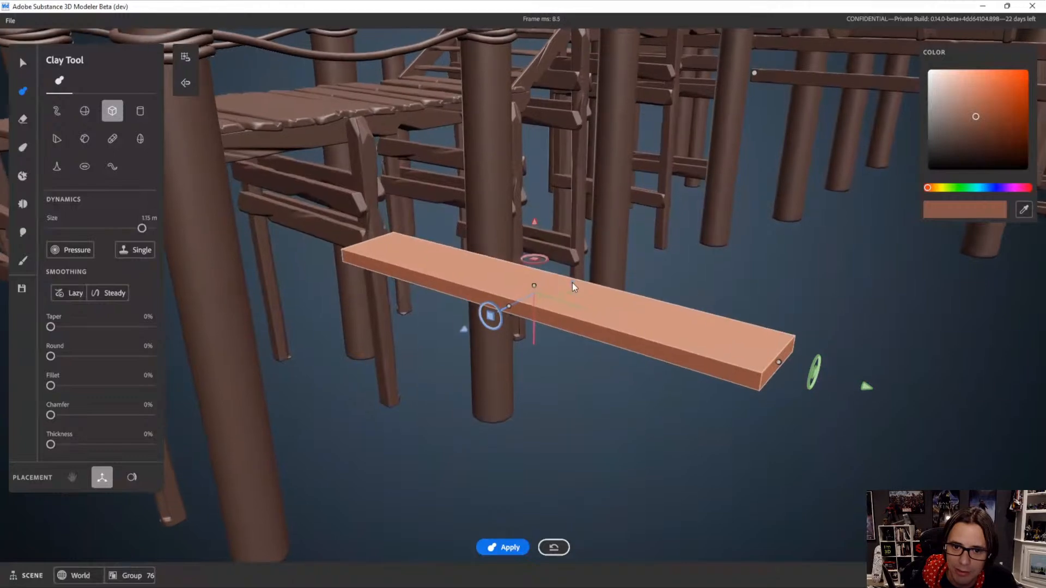
pyautogui.scroll(3, 571, 290)
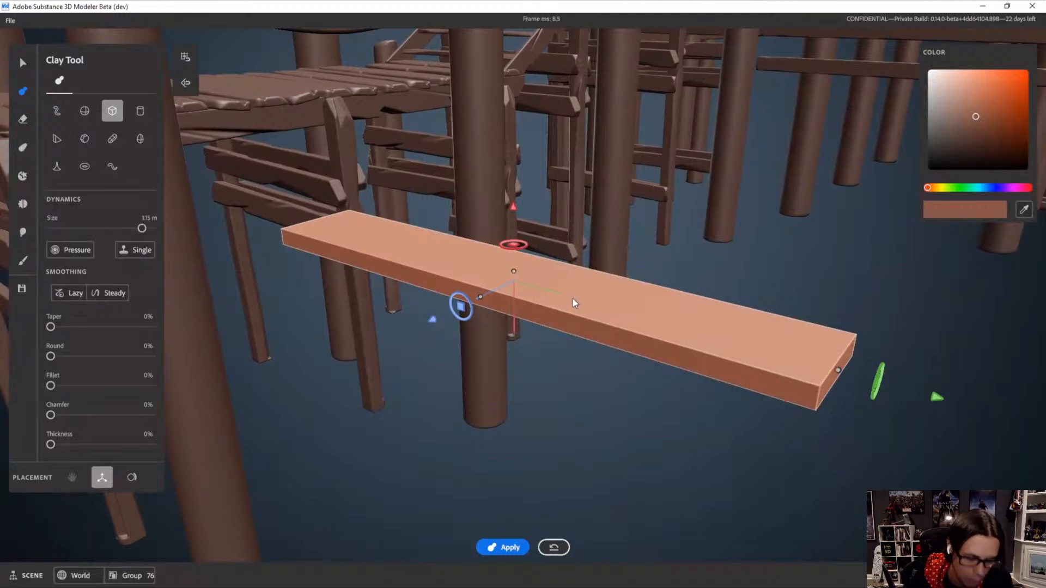
pyautogui.keyDown('alt'); pyautogui.moveTo(652, 324); pyautogui.dragTo(629, 321, button='right'); pyautogui.keyUp('alt')
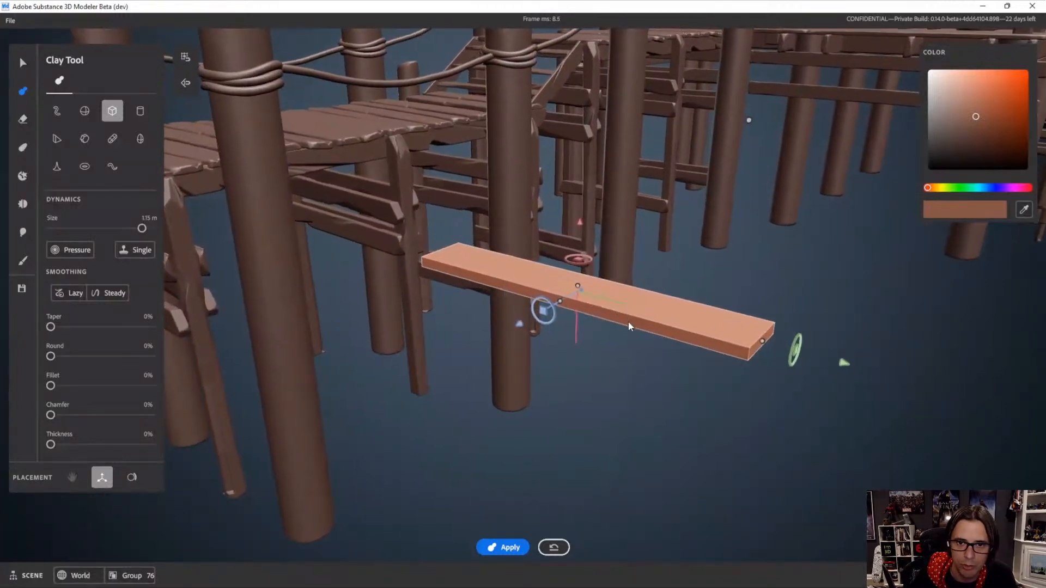
pyautogui.keyDown('alt'); pyautogui.moveTo(629, 322); pyautogui.dragTo(630, 330); pyautogui.keyUp('alt')
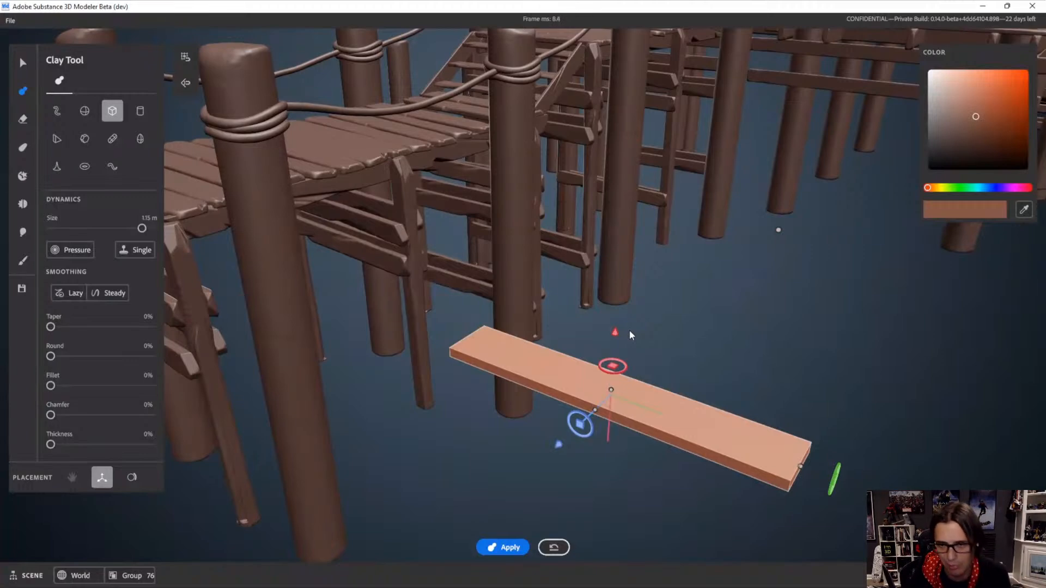
# Soften the clay board's edges by setting Round to 17% and Fillet to 36%, keeping Chamfer at 0%
pyautogui.keyDown('alt'); pyautogui.moveTo(707, 333); pyautogui.dragTo(668, 285, button='middle'); pyautogui.keyUp('alt')
pyautogui.keyDown('alt'); pyautogui.moveTo(668, 286); pyautogui.dragTo(656, 312, button='right'); pyautogui.keyUp('alt')
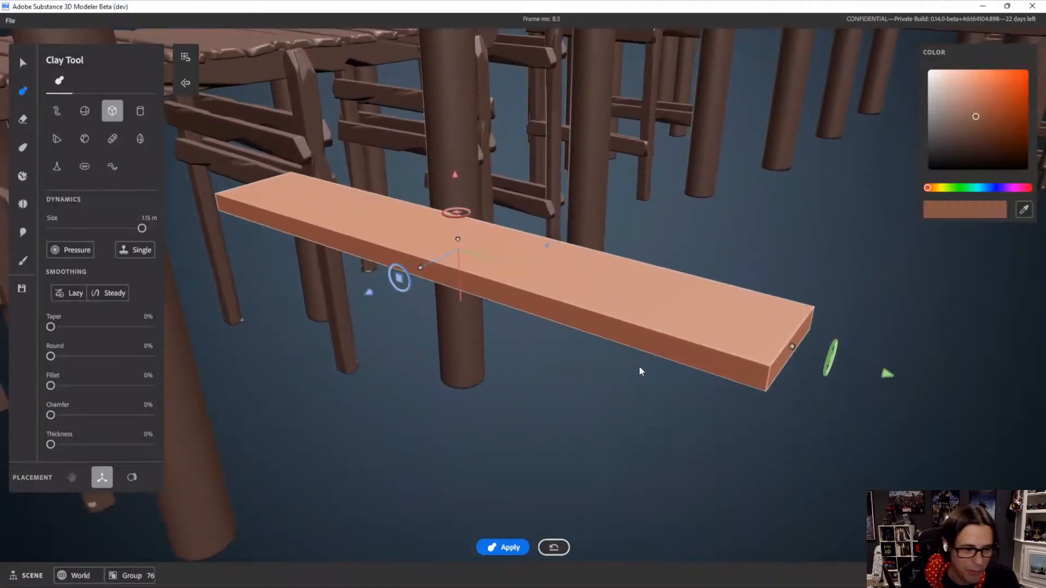
pyautogui.keyDown('alt'); pyautogui.moveTo(639, 365); pyautogui.dragTo(626, 358, button='middle'); pyautogui.keyUp('alt')
pyautogui.keyDown('alt'); pyautogui.moveTo(626, 358); pyautogui.dragTo(554, 322, button='right'); pyautogui.keyUp('alt')
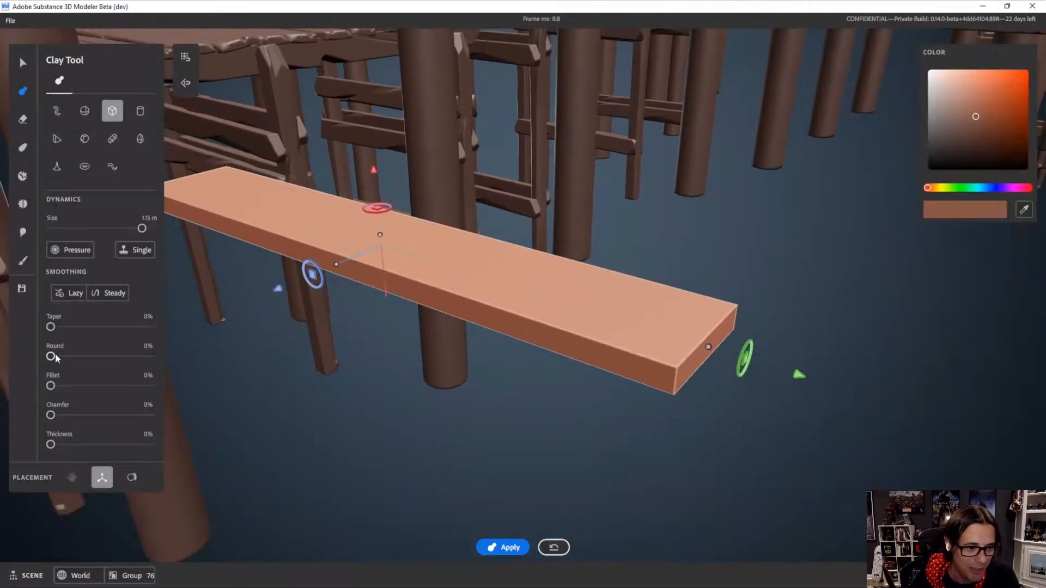
pyautogui.moveTo(52, 355); pyautogui.dragTo(90, 387)
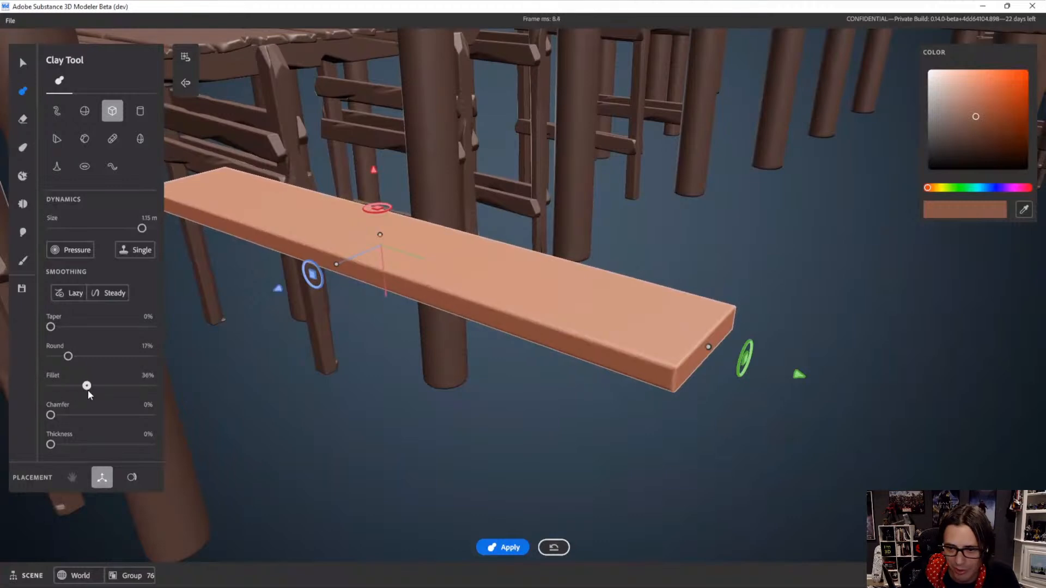
pyautogui.moveTo(51, 415)
pyautogui.mouseDown()
pyautogui.moveTo(63, 416)
pyautogui.moveTo(50, 416)
pyautogui.mouseUp()
pyautogui.scroll(-4, 685, 414)
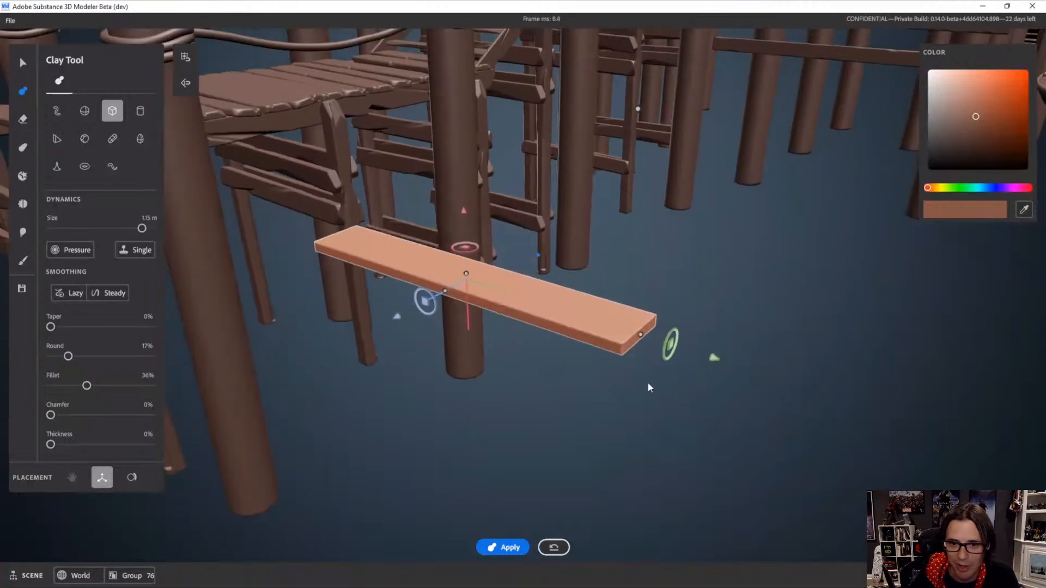
# Try lower and higher resolutions on the board's layer, finishing with a decrease
pyautogui.scroll(2, 609, 340)
pyautogui.rightClick(688, 287)
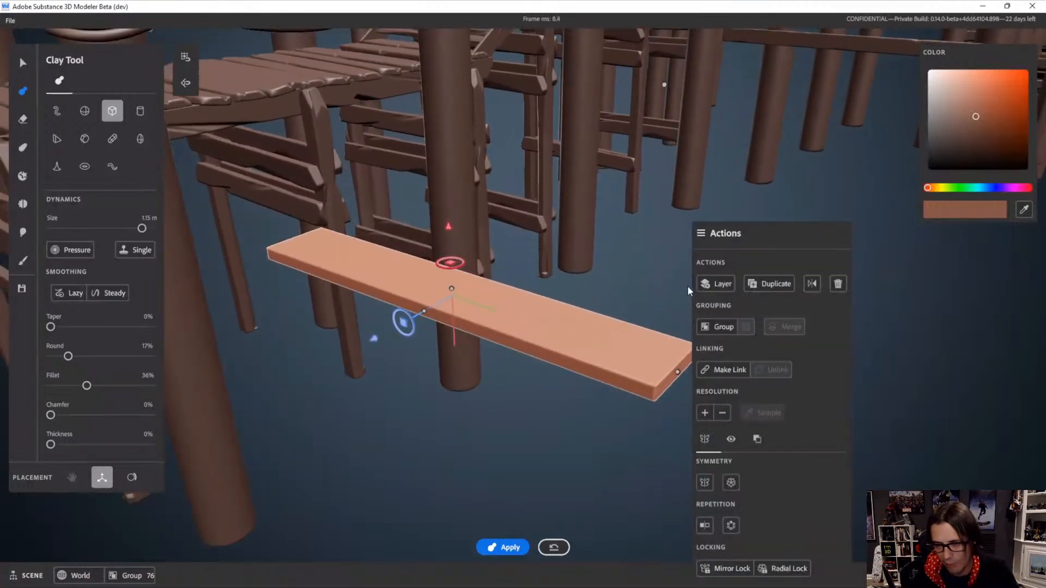
pyautogui.moveTo(703, 412)
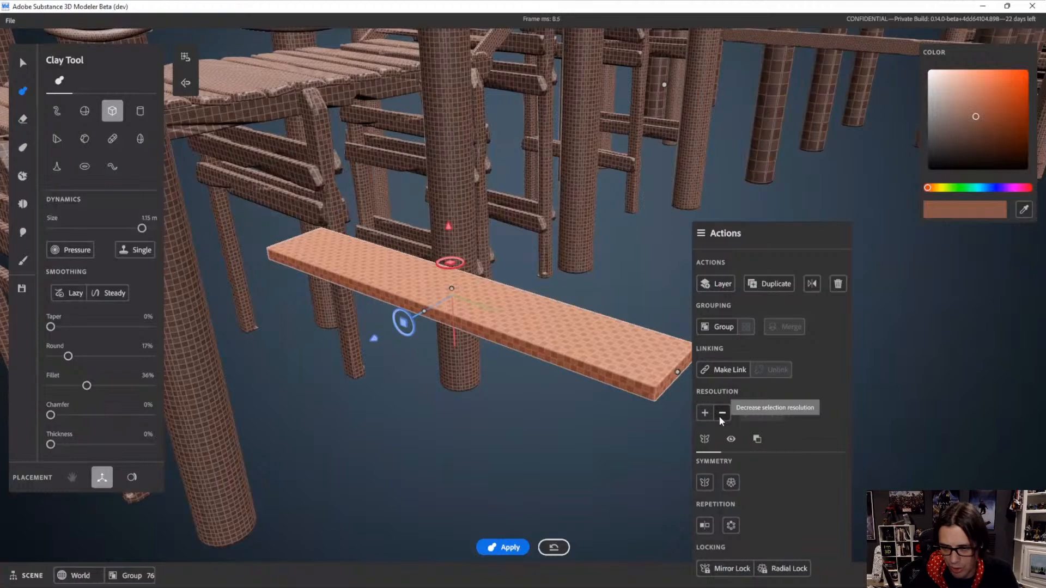
pyautogui.click(720, 414)
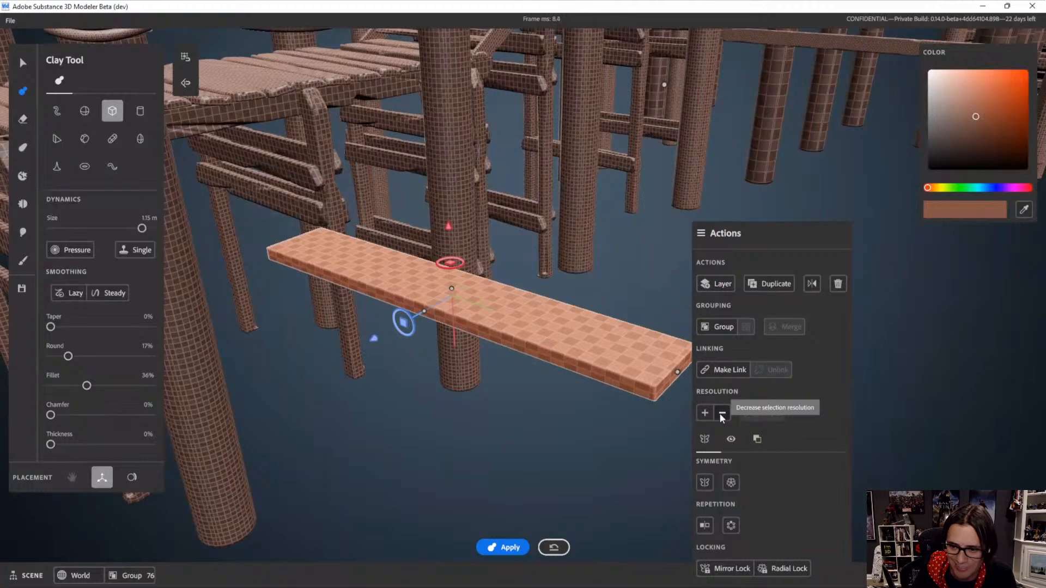
pyautogui.click(704, 413)
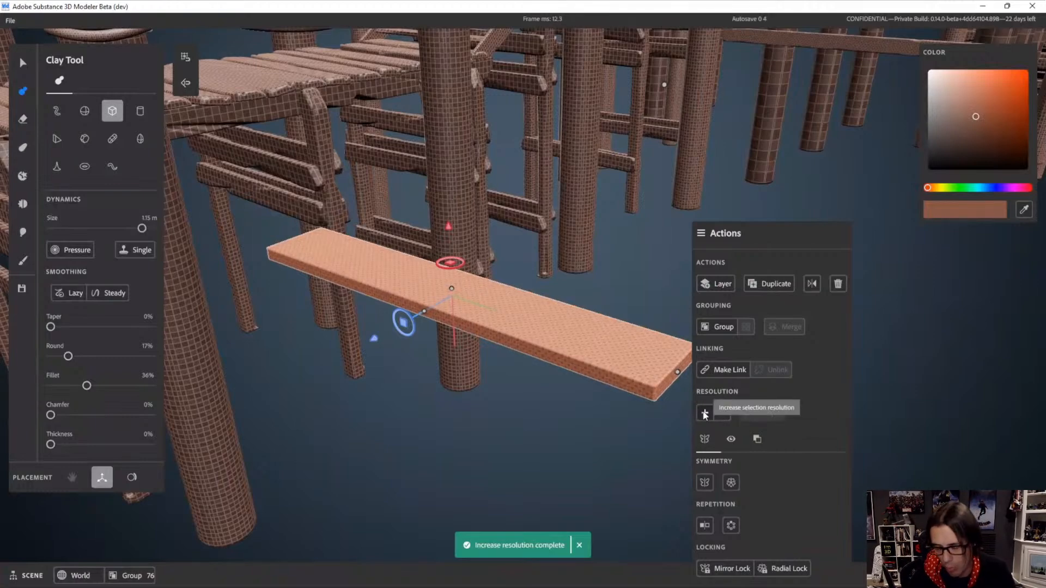
pyautogui.click(722, 414)
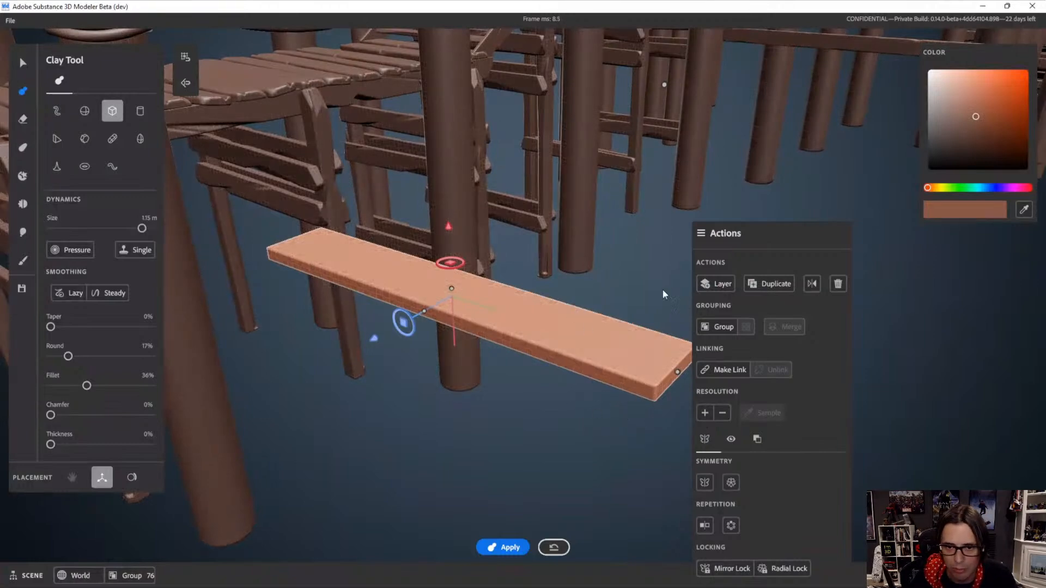
pyautogui.press('space')
# Create a new layer and apply the clay board to it in its current position
pyautogui.hotkey('ctrl', 'shift', 'n')
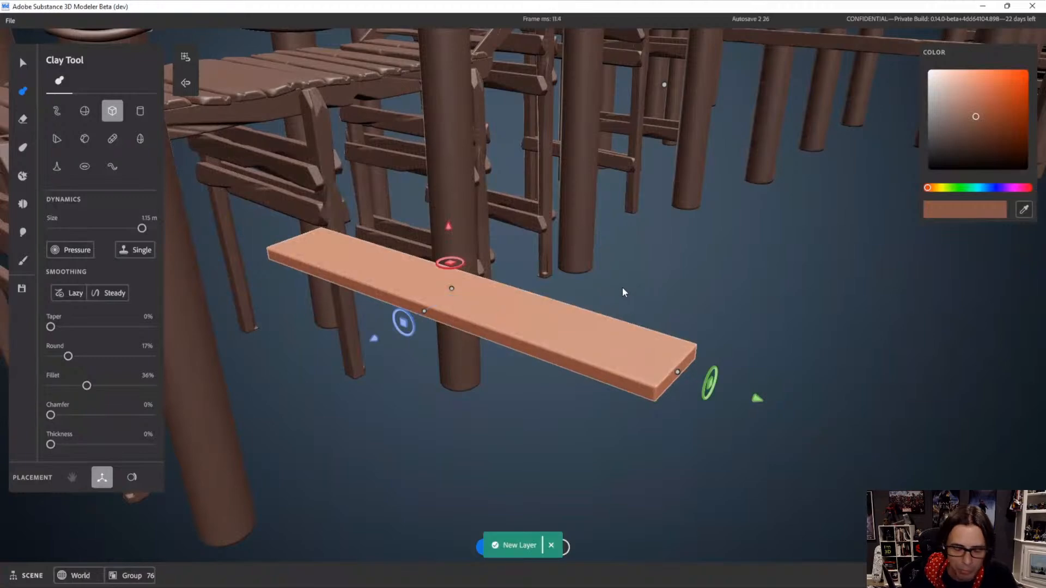
pyautogui.keyDown('alt'); pyautogui.moveTo(553, 308); pyautogui.dragTo(573, 296); pyautogui.keyUp('alt')
pyautogui.click(573, 297)
# Move the clay shape down and slightly aside, clear of the applied board
pyautogui.moveTo(513, 223); pyautogui.dragTo(516, 334)
pyautogui.keyDown('alt'); pyautogui.moveTo(546, 444); pyautogui.dragTo(549, 397); pyautogui.keyUp('alt')
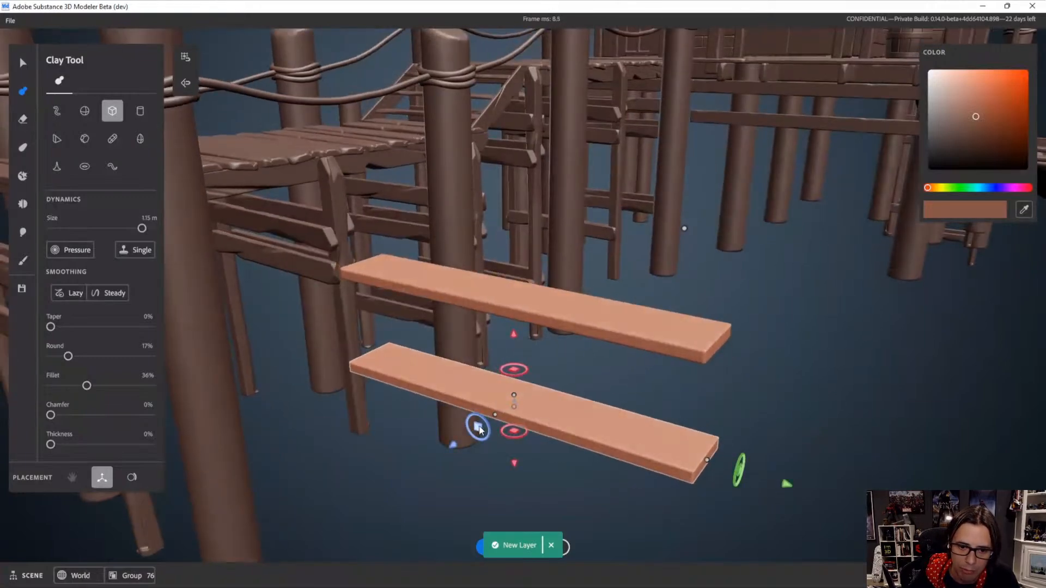
pyautogui.moveTo(477, 429); pyautogui.dragTo(592, 417)
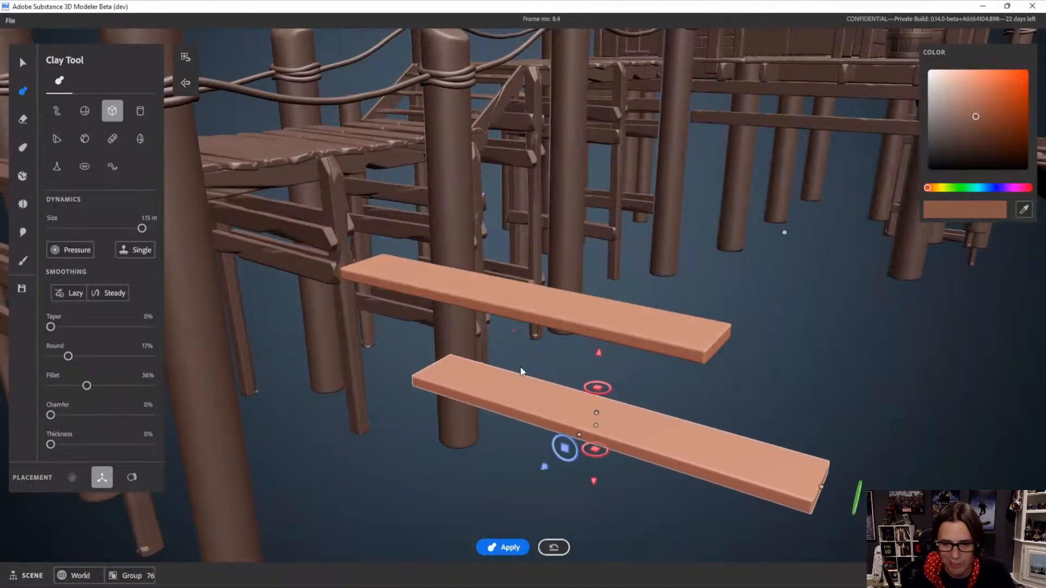
pyautogui.moveTo(571, 458); pyautogui.dragTo(535, 453)
pyautogui.scroll(2, 530, 429)
pyautogui.keyDown('alt'); pyautogui.moveTo(757, 411); pyautogui.dragTo(684, 395); pyautogui.keyUp('alt')
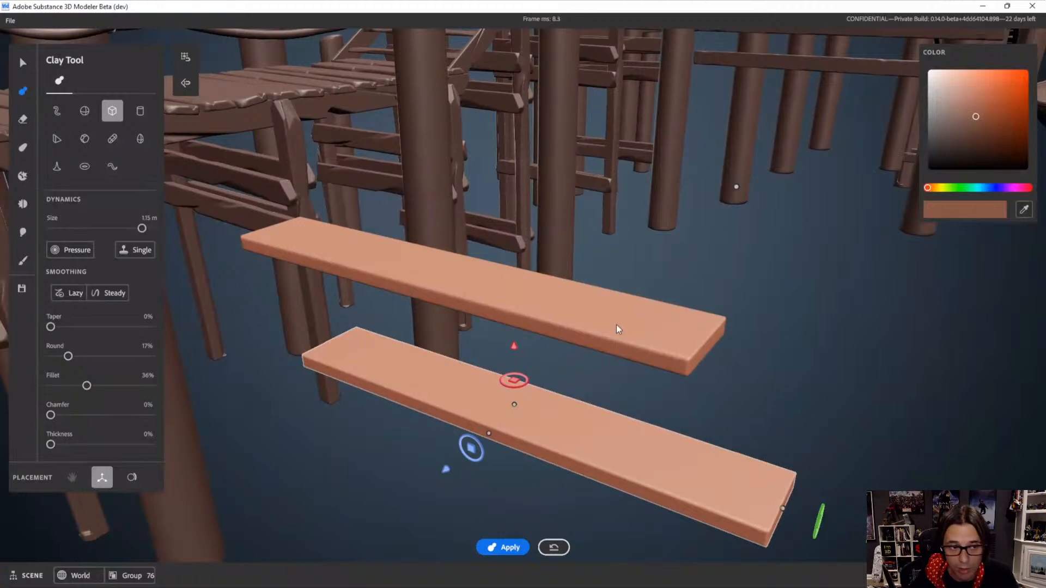
# Wear down the board's long front edge with the Smooth tool at 70% strength, starting with a 0.13 m brush
pyautogui.press('5')
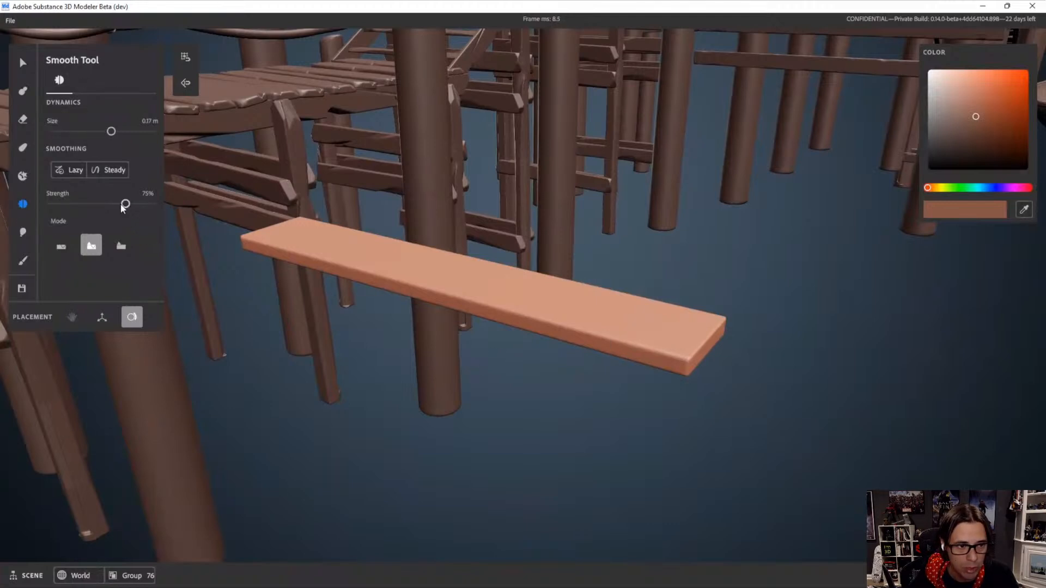
pyautogui.moveTo(125, 204); pyautogui.dragTo(120, 204)
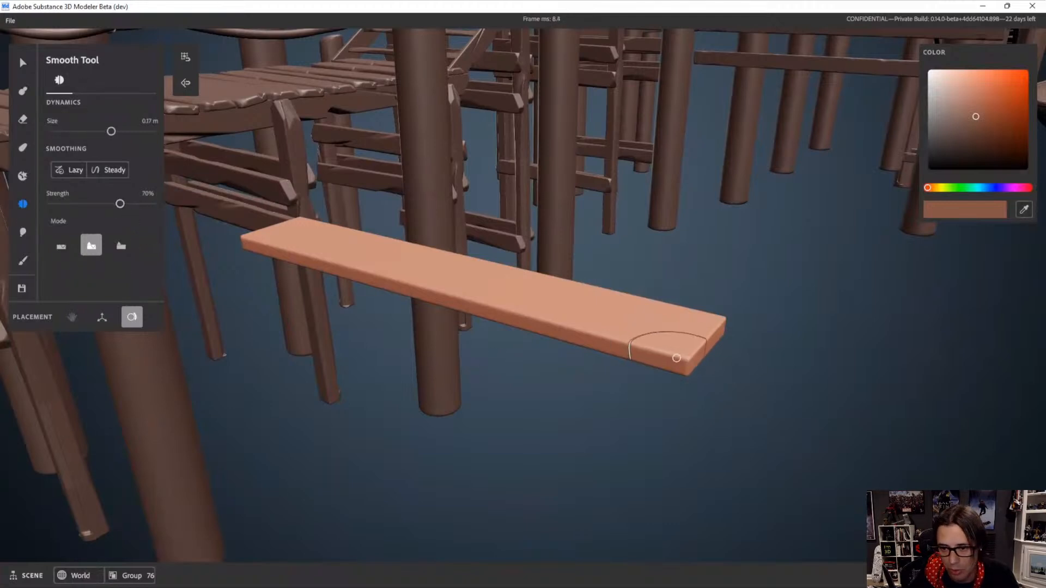
pyautogui.scroll(-5, 561, 319)
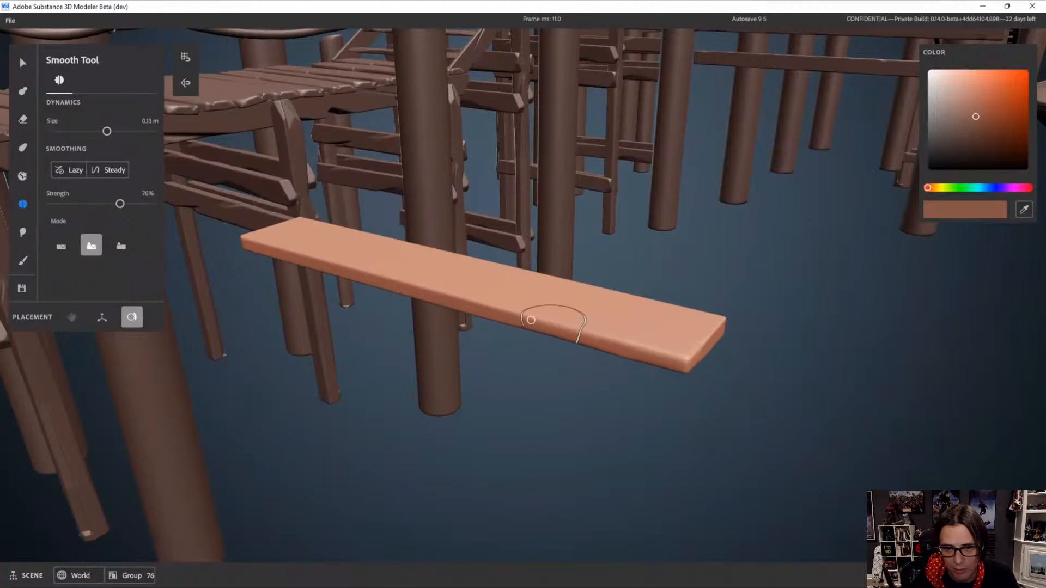
pyautogui.moveTo(462, 304)
pyautogui.mouseDown()
pyautogui.moveTo(518, 315)
pyautogui.moveTo(490, 358)
pyautogui.moveTo(541, 368)
pyautogui.moveTo(538, 379)
pyautogui.mouseUp()
pyautogui.press('1')
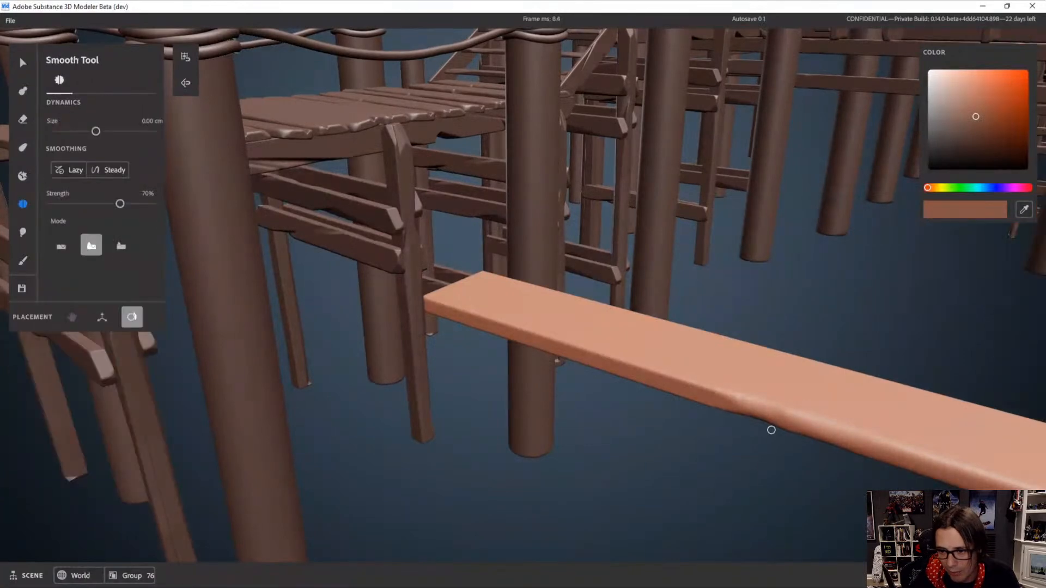
pyautogui.moveTo(672, 383)
pyautogui.keyDown('shift'); pyautogui.mouseDown()
pyautogui.moveTo(443, 310)
pyautogui.moveTo(578, 364)
pyautogui.mouseUp(); pyautogui.keyUp('shift')
pyautogui.moveTo(402, 310)
pyautogui.keyDown('shift'); pyautogui.mouseDown()
pyautogui.moveTo(422, 322)
pyautogui.moveTo(514, 320)
pyautogui.mouseUp(); pyautogui.keyUp('shift')
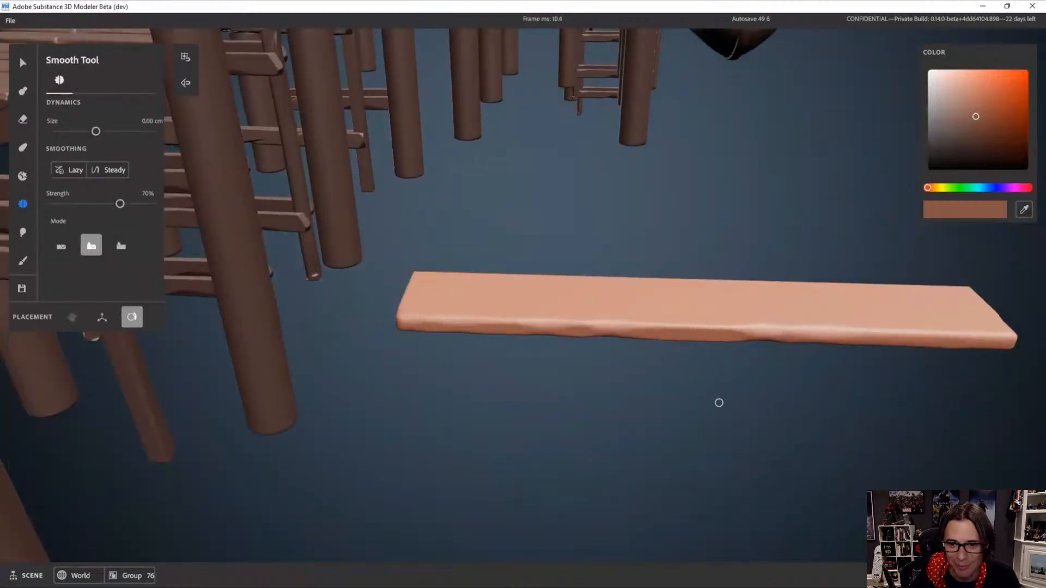
pyautogui.keyDown('shift'); pyautogui.moveTo(586, 325); pyautogui.dragTo(586, 325); pyautogui.keyUp('shift')
# Smooth the short edge and corners at the board's free end into an irregular, rounded outline
pyautogui.keyDown('alt'); pyautogui.moveTo(747, 419); pyautogui.dragTo(401, 338); pyautogui.keyUp('alt')
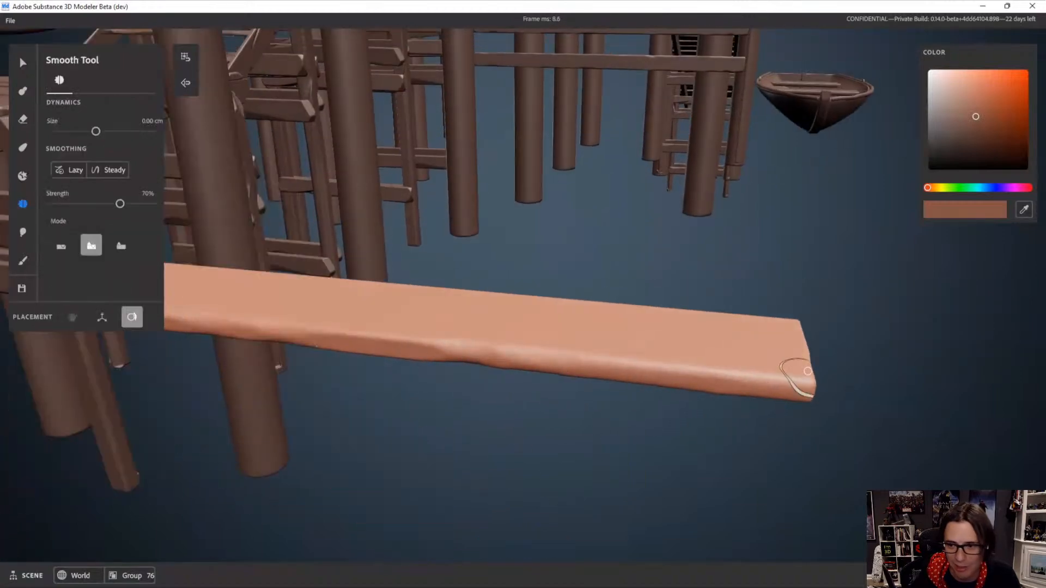
pyautogui.moveTo(796, 374)
pyautogui.keyDown('shift'); pyautogui.mouseDown()
pyautogui.moveTo(750, 424)
pyautogui.moveTo(581, 455)
pyautogui.moveTo(609, 369)
pyautogui.moveTo(593, 383)
pyautogui.moveTo(597, 425)
pyautogui.mouseUp(); pyautogui.keyUp('shift')
pyautogui.press('shift')
pyautogui.keyDown('shift'); pyautogui.moveTo(771, 177); pyautogui.dragTo(731, 263); pyautogui.keyUp('shift')
pyautogui.press('shift')
pyautogui.moveTo(464, 331)
pyautogui.keyDown('shift'); pyautogui.mouseDown()
pyautogui.moveTo(465, 322)
pyautogui.moveTo(439, 334)
pyautogui.mouseUp(); pyautogui.keyUp('shift')
pyautogui.click(23, 204)
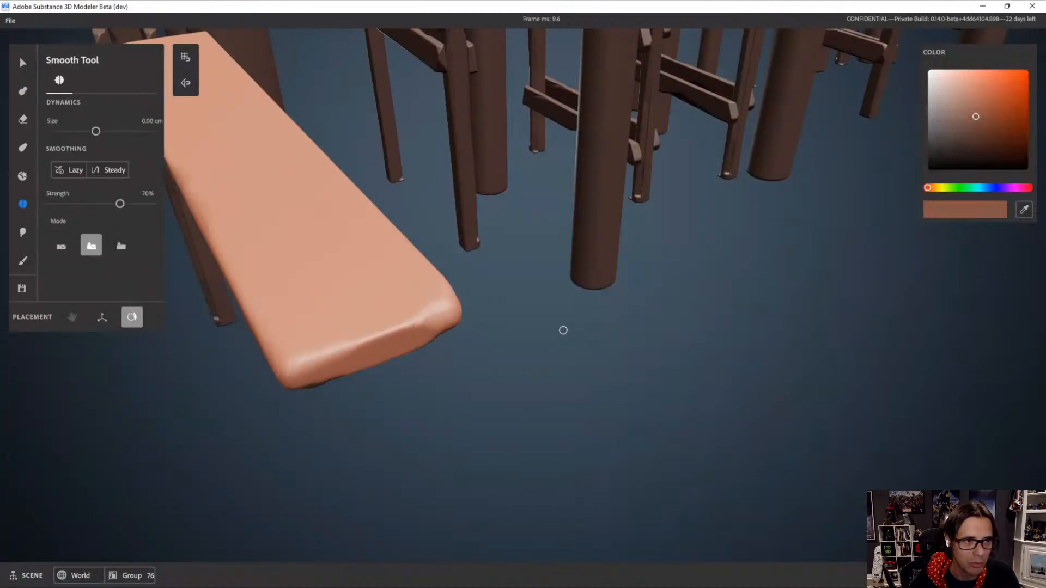
# Smooth the board's opposite long edge toward the other end
pyautogui.moveTo(381, 343)
pyautogui.keyDown('alt'); pyautogui.mouseDown()
pyautogui.moveTo(426, 348)
pyautogui.moveTo(491, 385)
pyautogui.moveTo(568, 254)
pyautogui.moveTo(670, 378)
pyautogui.moveTo(704, 362)
pyautogui.moveTo(686, 343)
pyautogui.moveTo(710, 384)
pyautogui.moveTo(712, 427)
pyautogui.moveTo(665, 427)
pyautogui.moveTo(734, 444)
pyautogui.moveTo(570, 384)
pyautogui.mouseUp(); pyautogui.keyUp('alt')
pyautogui.keyDown('alt'); pyautogui.moveTo(480, 402); pyautogui.dragTo(568, 384, button='middle'); pyautogui.keyUp('alt')
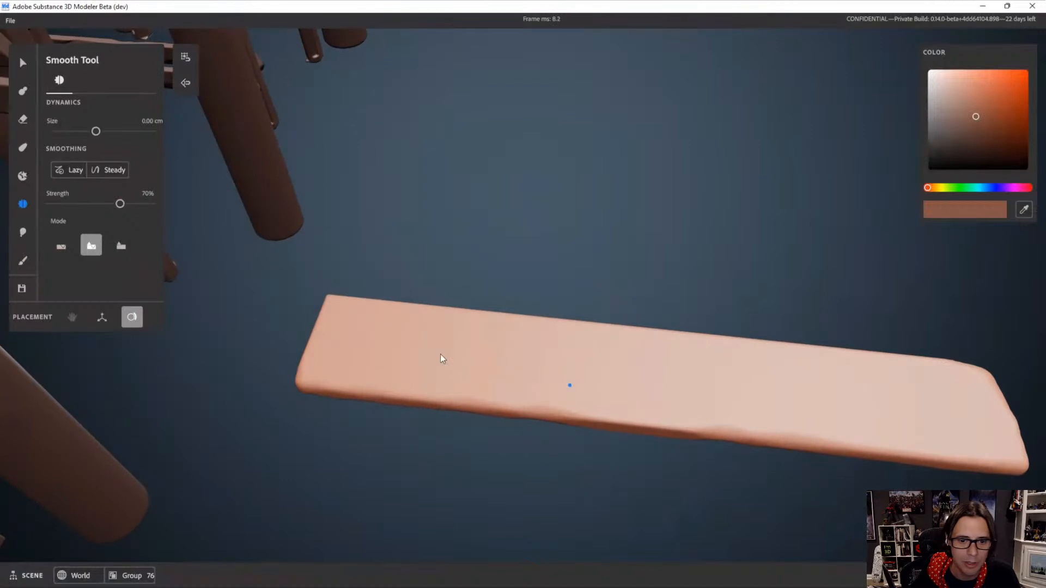
pyautogui.moveTo(450, 318)
pyautogui.mouseDown()
pyautogui.moveTo(331, 303)
pyautogui.moveTo(309, 334)
pyautogui.mouseUp()
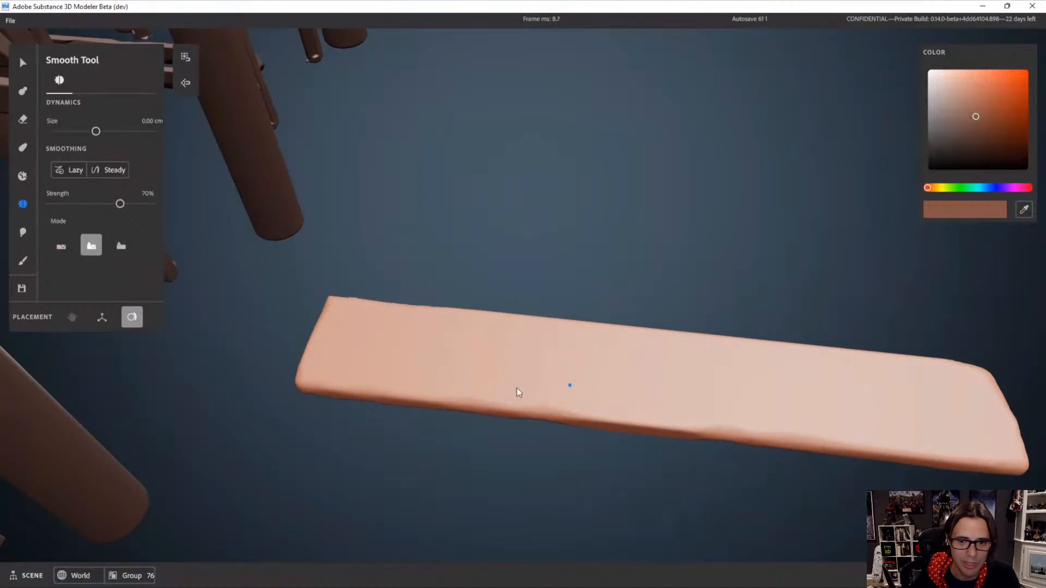
pyautogui.moveTo(517, 388)
pyautogui.keyDown('alt'); pyautogui.mouseDown()
pyautogui.moveTo(487, 372)
pyautogui.moveTo(548, 401)
pyautogui.moveTo(419, 313)
pyautogui.moveTo(444, 310)
pyautogui.mouseUp(); pyautogui.keyUp('alt')
# Place a box-shaped eraser on the board's surface near its end for gizmo adjustment
pyautogui.click(22, 120)
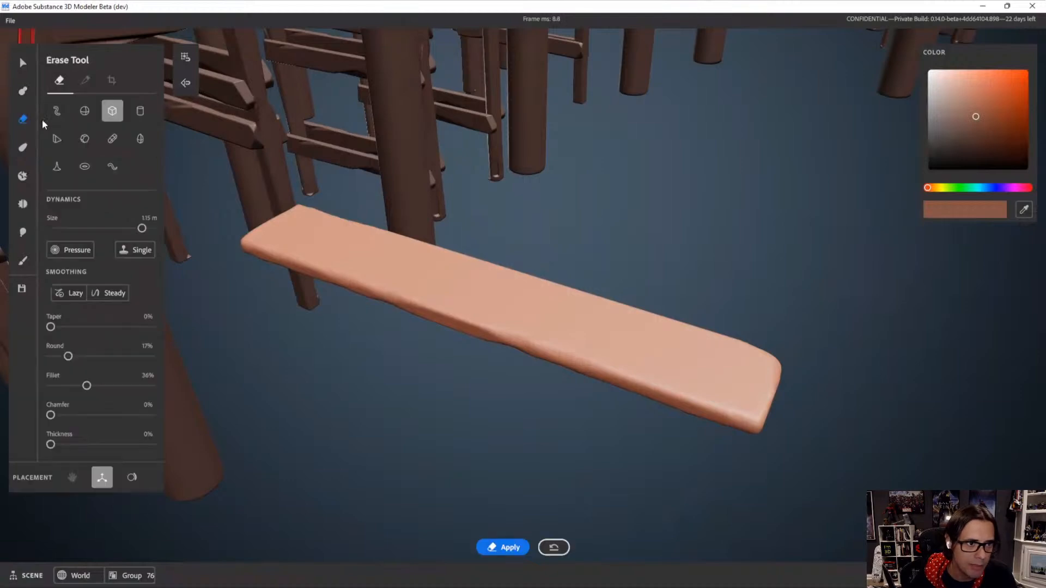
pyautogui.keyDown('alt'); pyautogui.moveTo(533, 385); pyautogui.dragTo(499, 329); pyautogui.keyUp('alt')
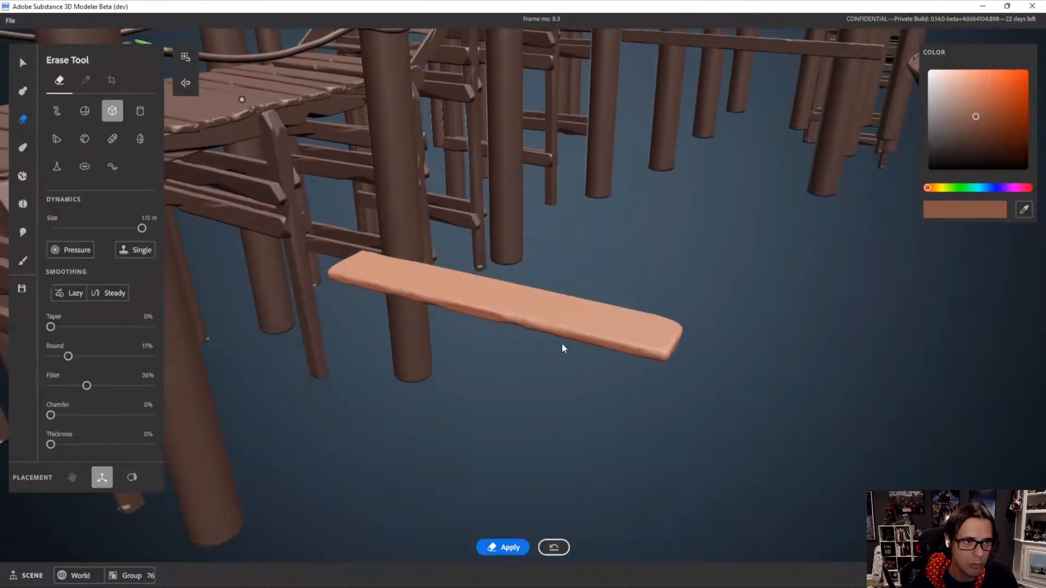
pyautogui.moveTo(614, 344); pyautogui.dragTo(509, 295, button='middle')
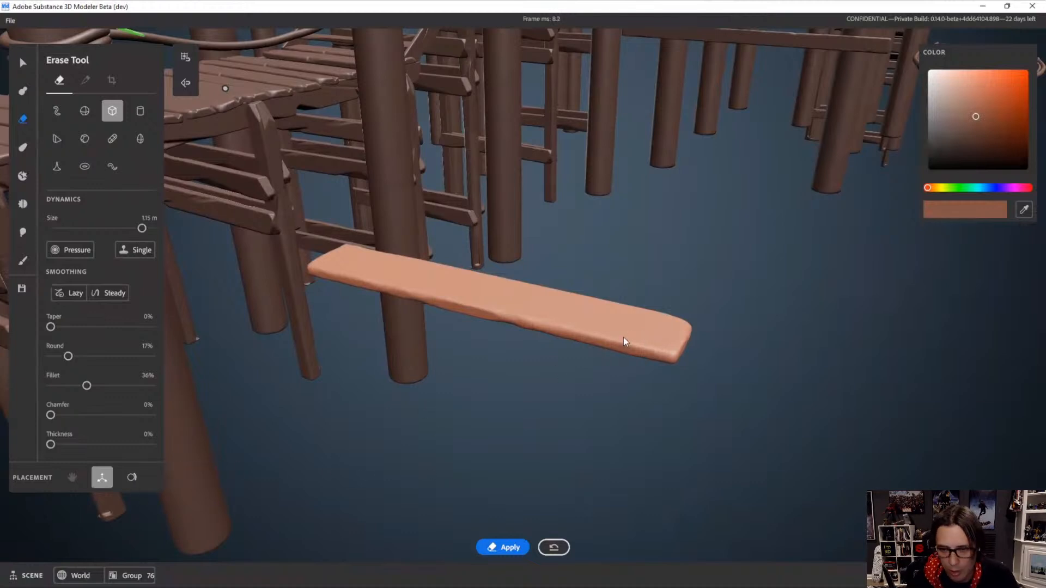
pyautogui.press('space')
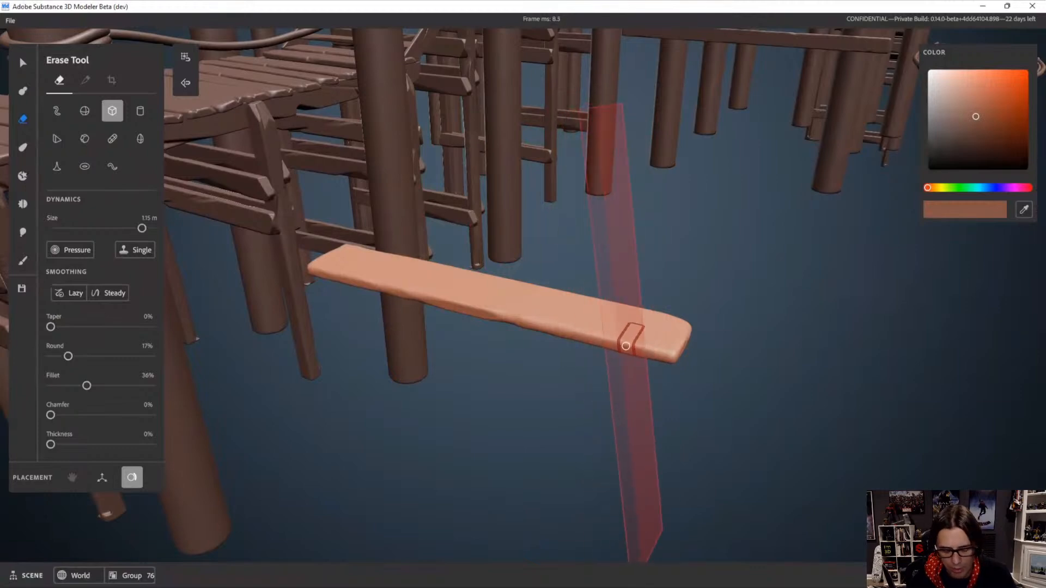
pyautogui.click(626, 346)
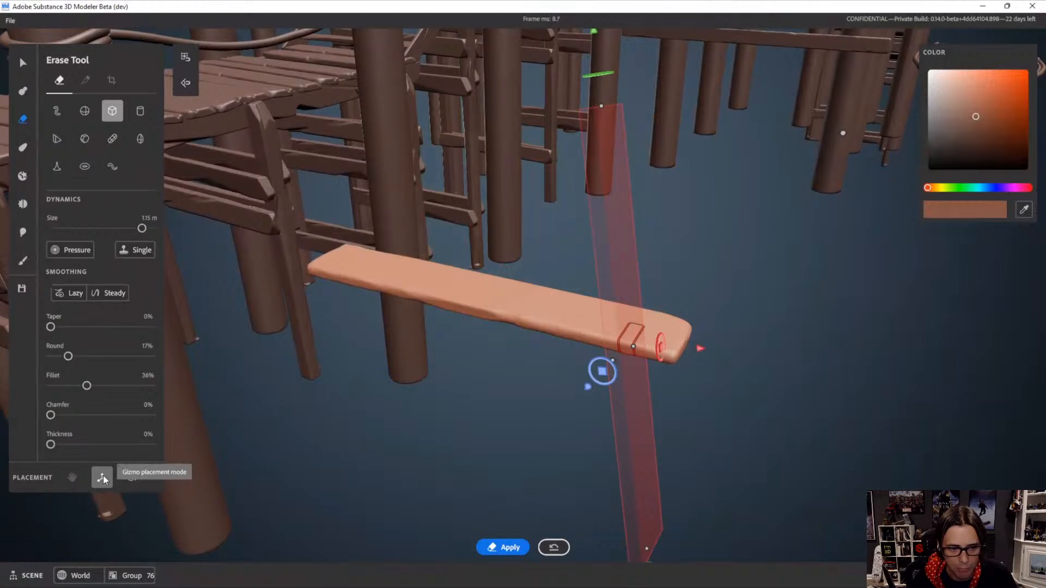
# Turn the box eraser to lie lengthwise along the board and lower it beneath the board
pyautogui.keyDown('alt'); pyautogui.moveTo(749, 345); pyautogui.dragTo(766, 400); pyautogui.keyUp('alt')
pyautogui.moveTo(621, 380)
pyautogui.mouseDown()
pyautogui.moveTo(621, 344)
pyautogui.moveTo(627, 353)
pyautogui.moveTo(614, 354)
pyautogui.mouseUp()
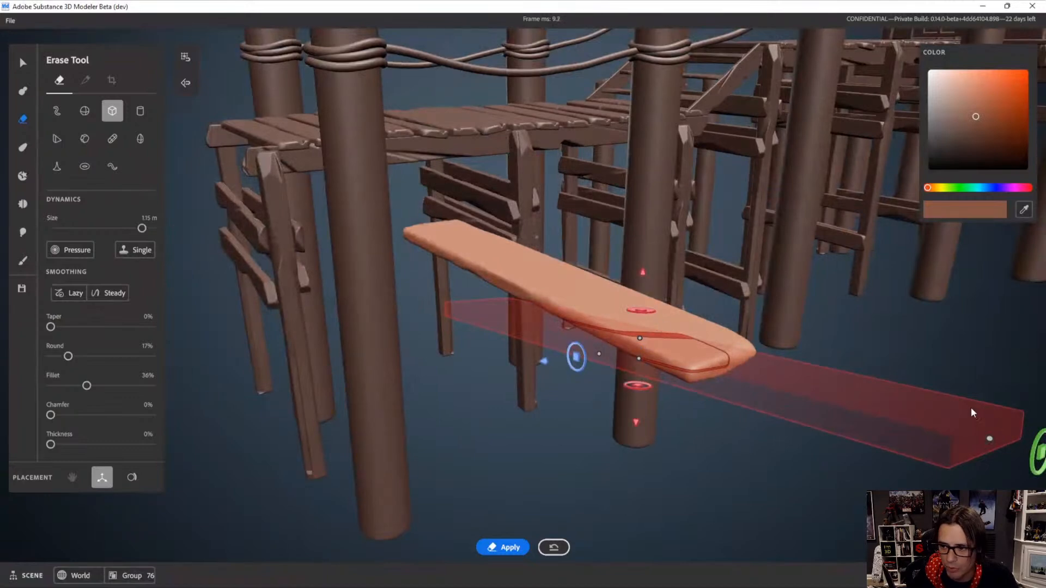
pyautogui.moveTo(972, 412)
pyautogui.keyDown('alt'); pyautogui.mouseDown()
pyautogui.moveTo(875, 389)
pyautogui.moveTo(885, 405)
pyautogui.mouseUp(); pyautogui.keyUp('alt')
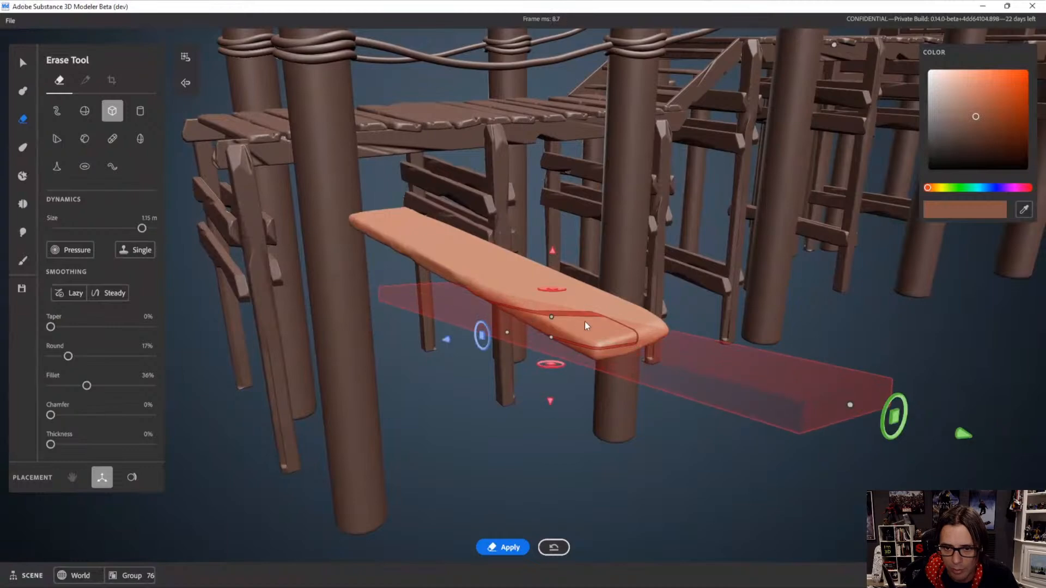
pyautogui.moveTo(550, 316)
pyautogui.mouseDown()
pyautogui.moveTo(622, 346)
pyautogui.moveTo(657, 312)
pyautogui.moveTo(630, 301)
pyautogui.mouseUp()
pyautogui.moveTo(509, 306); pyautogui.dragTo(547, 342)
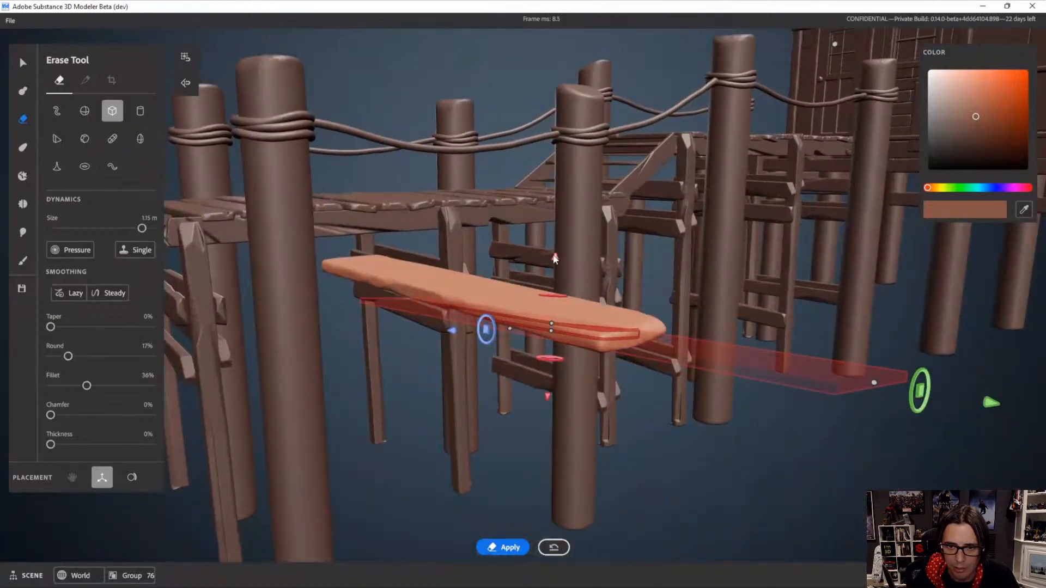
pyautogui.moveTo(553, 256)
pyautogui.mouseDown()
pyautogui.moveTo(550, 226)
pyautogui.moveTo(549, 253)
pyautogui.moveTo(446, 309)
pyautogui.moveTo(511, 367)
pyautogui.moveTo(577, 365)
pyautogui.moveTo(566, 339)
pyautogui.mouseUp()
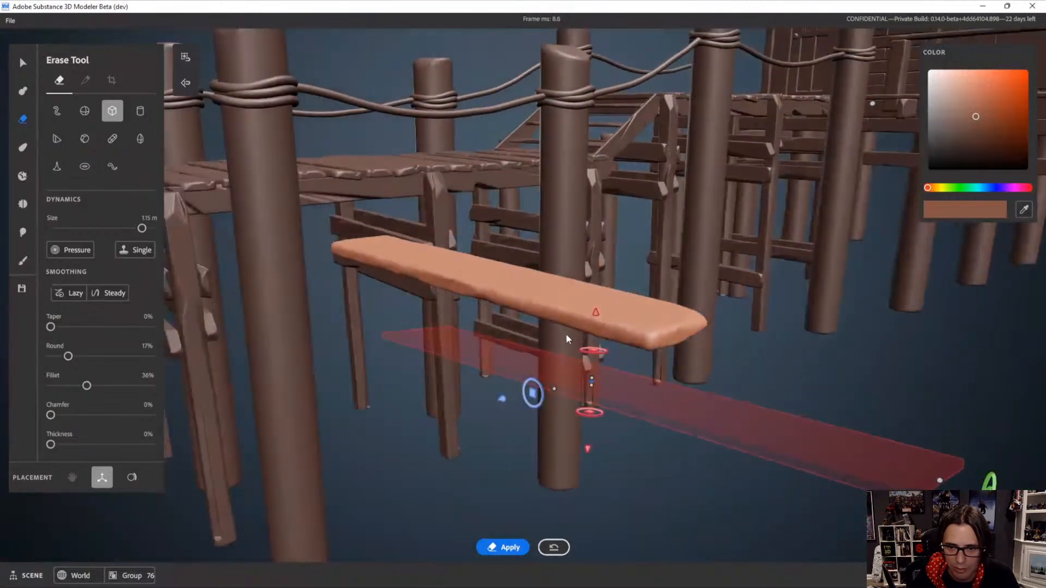
pyautogui.press('Tab')
pyautogui.press('s')
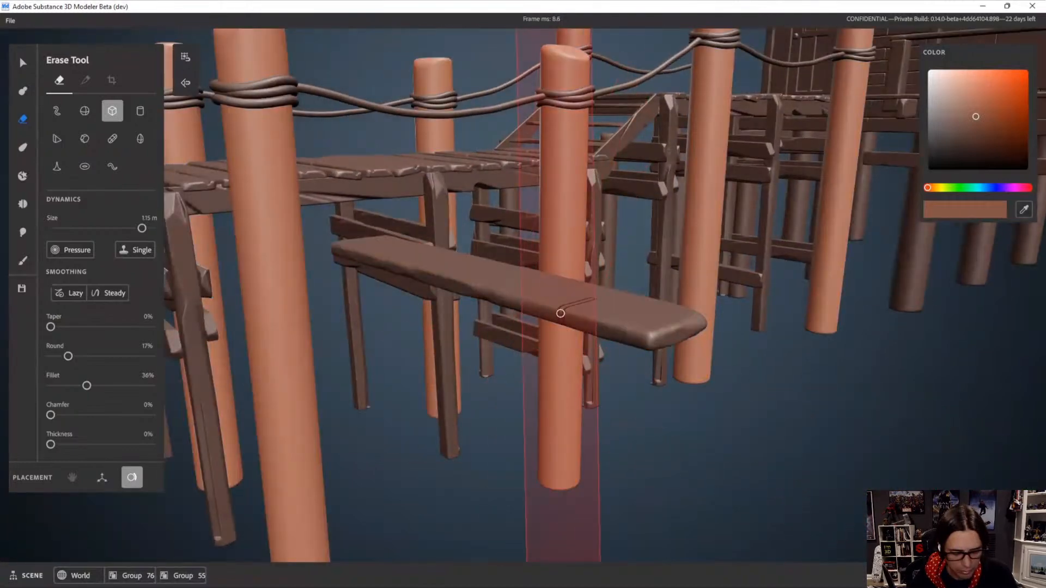
pyautogui.hotkey('shift', 'Tab')
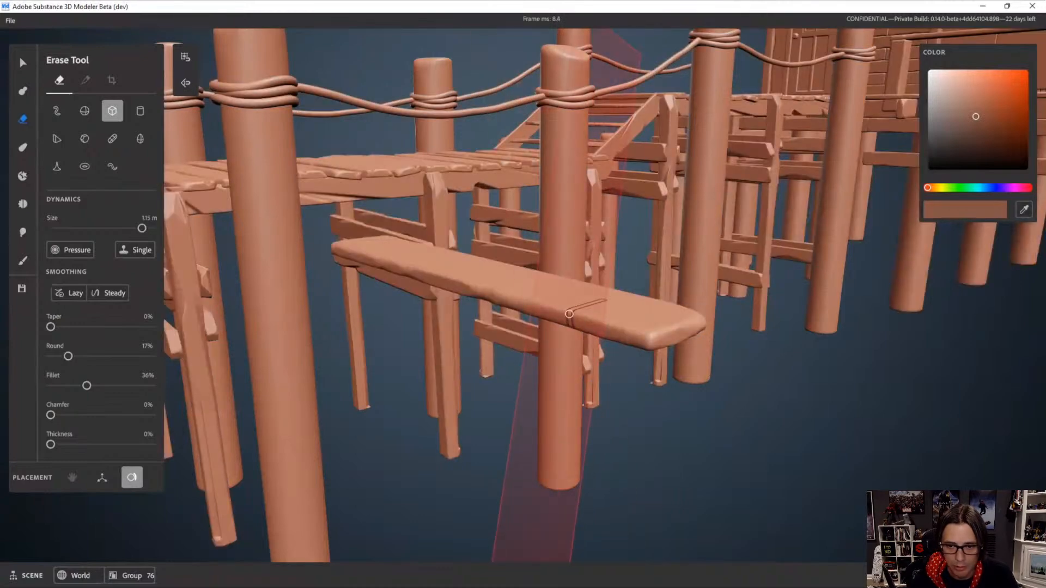
pyautogui.press('q')
pyautogui.doubleClick(569, 318)
pyautogui.keyDown('alt'); pyautogui.moveTo(575, 303); pyautogui.dragTo(602, 368, button='right'); pyautogui.keyUp('alt')
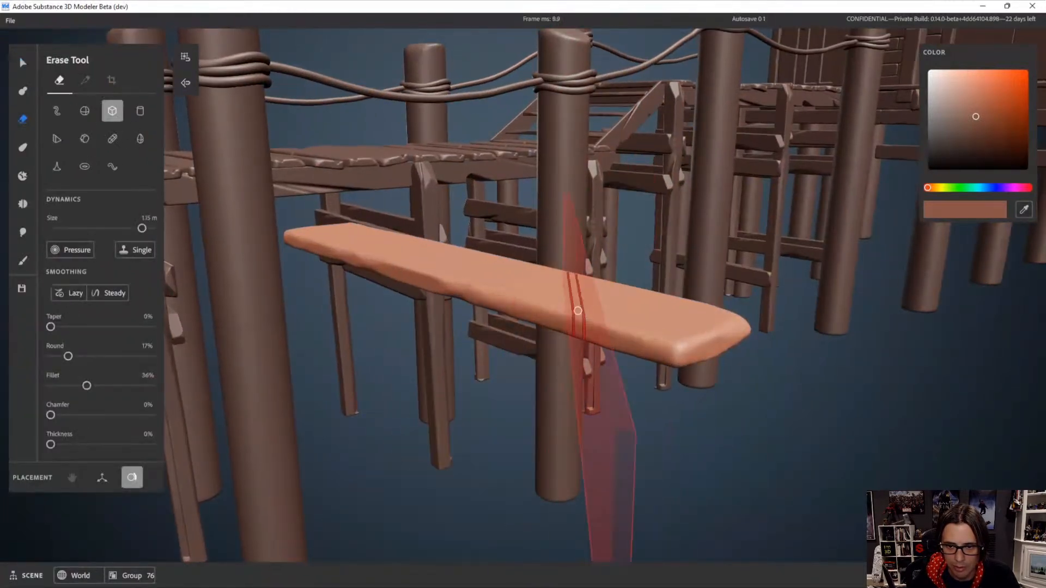
# Shrink the box eraser to 0.29 m, angle it along the board, and carve a lengthwise crack into the board's end
pyautogui.press('g')
pyautogui.keyDown('alt'); pyautogui.moveTo(566, 317); pyautogui.dragTo(582, 327, button='right'); pyautogui.keyUp('alt')
pyautogui.keyDown('ctrl'); pyautogui.moveTo(656, 325); pyautogui.dragTo(592, 325, button='right'); pyautogui.keyUp('ctrl')
pyautogui.moveTo(540, 295); pyautogui.dragTo(538, 339)
pyautogui.keyDown('alt'); pyautogui.moveTo(591, 328); pyautogui.dragTo(632, 336, button='right'); pyautogui.keyUp('alt')
pyautogui.moveTo(567, 314)
pyautogui.mouseDown()
pyautogui.moveTo(570, 303)
pyautogui.moveTo(641, 316)
pyautogui.mouseUp()
pyautogui.moveTo(535, 302)
pyautogui.keyDown('alt'); pyautogui.mouseDown()
pyautogui.moveTo(618, 346)
pyautogui.moveTo(547, 352)
pyautogui.mouseUp(); pyautogui.keyUp('alt')
pyautogui.moveTo(585, 284); pyautogui.dragTo(588, 289)
pyautogui.moveTo(740, 424); pyautogui.dragTo(814, 475)
pyautogui.moveTo(663, 288)
pyautogui.mouseDown()
pyautogui.moveTo(658, 295)
pyautogui.moveTo(667, 267)
pyautogui.moveTo(580, 358)
pyautogui.moveTo(736, 419)
pyautogui.moveTo(839, 326)
pyautogui.moveTo(696, 358)
pyautogui.moveTo(526, 303)
pyautogui.moveTo(488, 250)
pyautogui.moveTo(523, 338)
pyautogui.moveTo(694, 396)
pyautogui.moveTo(730, 359)
pyautogui.moveTo(665, 317)
pyautogui.moveTo(719, 317)
pyautogui.mouseUp()
pyautogui.press('Return')
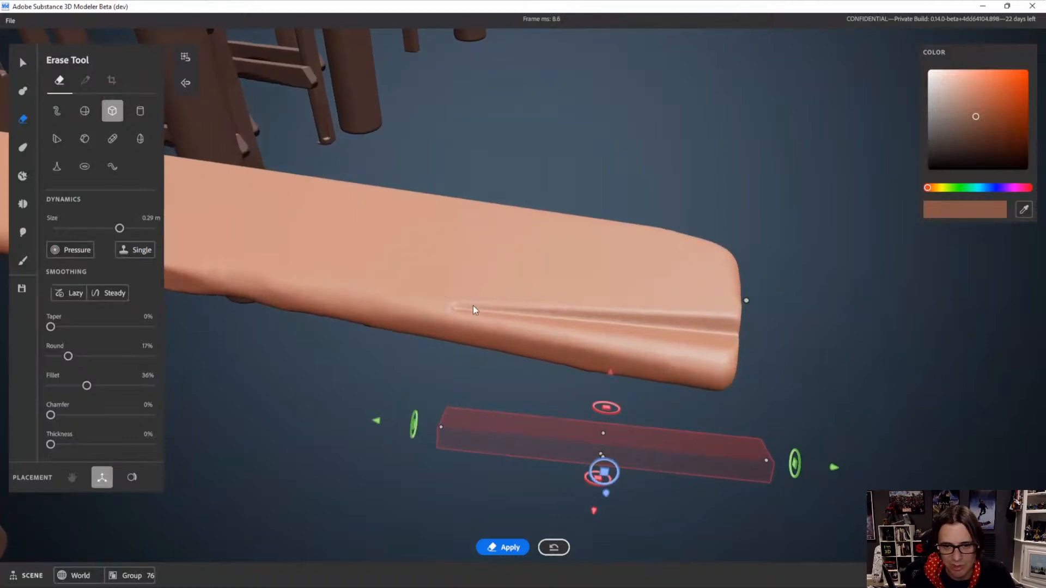
# Smooth the carved crack so it blends into the board's surface
pyautogui.moveTo(473, 307)
pyautogui.keyDown('shift'); pyautogui.mouseDown()
pyautogui.moveTo(659, 312)
pyautogui.moveTo(731, 299)
pyautogui.moveTo(606, 302)
pyautogui.mouseUp(); pyautogui.keyUp('shift')
pyautogui.scroll(-5, 725, 350)
pyautogui.moveTo(681, 371)
pyautogui.keyDown('alt'); pyautogui.mouseDown()
pyautogui.moveTo(528, 435)
pyautogui.moveTo(640, 372)
pyautogui.moveTo(643, 357)
pyautogui.moveTo(778, 327)
pyautogui.mouseUp(); pyautogui.keyUp('alt')
# Try carving and smoothing a diagonal groove across the corner at the board's uncracked end
pyautogui.press('g')
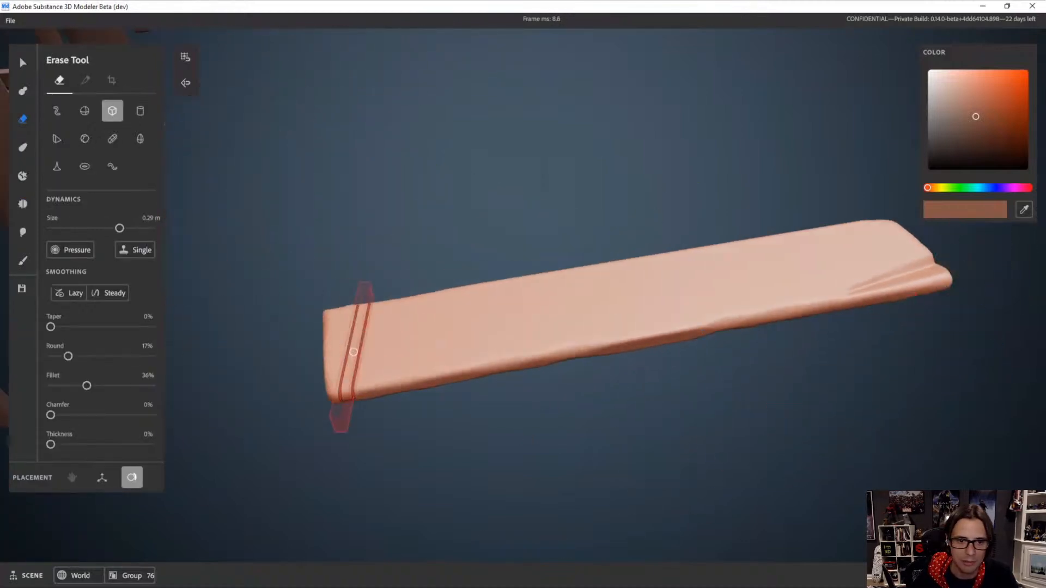
pyautogui.moveTo(388, 340)
pyautogui.keyDown('alt'); pyautogui.mouseDown()
pyautogui.moveTo(361, 361)
pyautogui.moveTo(408, 351)
pyautogui.moveTo(383, 471)
pyautogui.moveTo(363, 475)
pyautogui.moveTo(359, 466)
pyautogui.moveTo(439, 358)
pyautogui.moveTo(384, 371)
pyautogui.mouseUp(); pyautogui.keyUp('alt')
pyautogui.click(374, 364)
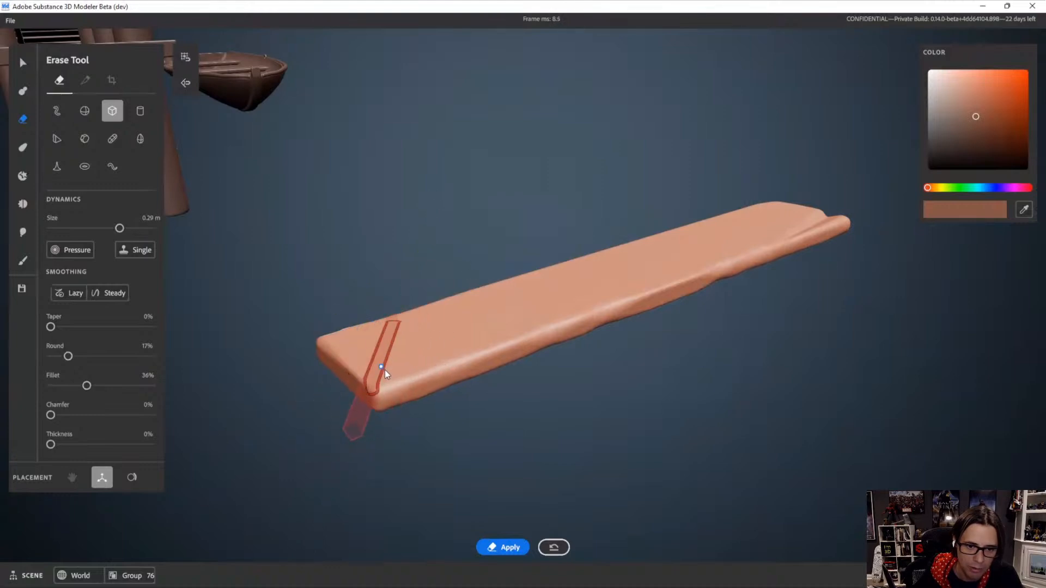
pyautogui.moveTo(333, 306); pyautogui.dragTo(278, 210)
pyautogui.press('Return')
pyautogui.moveTo(463, 332)
pyautogui.keyDown('alt'); pyautogui.mouseDown()
pyautogui.moveTo(479, 389)
pyautogui.moveTo(477, 379)
pyautogui.mouseUp(); pyautogui.keyUp('alt')
pyautogui.press('s')
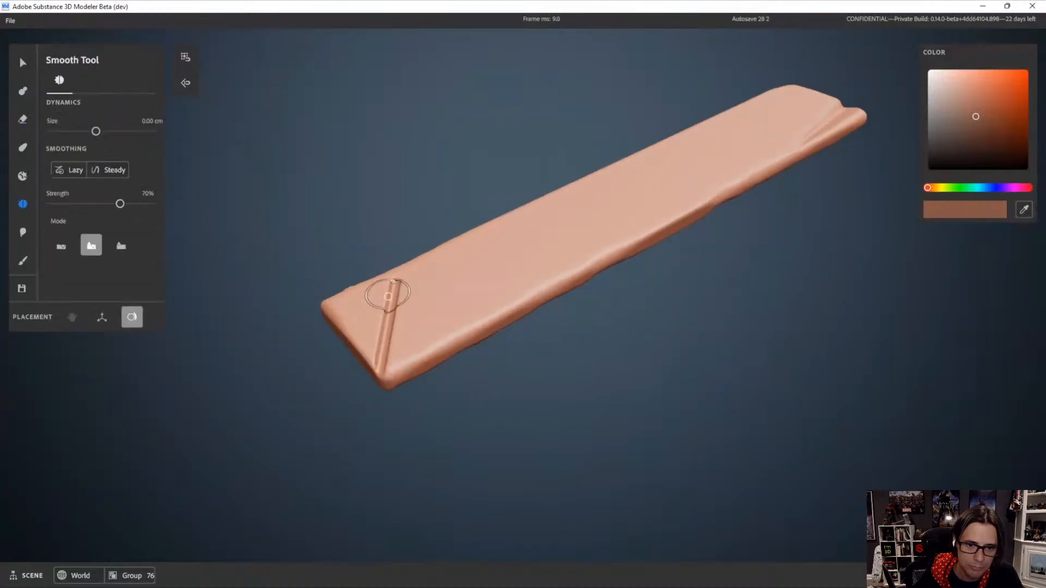
pyautogui.moveTo(388, 293); pyautogui.dragTo(370, 365)
# Undo the diagonal groove and its smoothing
pyautogui.press('e')
pyautogui.moveTo(456, 371)
pyautogui.keyDown('alt'); pyautogui.mouseDown()
pyautogui.moveTo(587, 396)
pyautogui.moveTo(441, 353)
pyautogui.mouseUp(); pyautogui.keyUp('alt')
pyautogui.hotkey('ctrl', 'z')
pyautogui.hotkey('ctrl', 'z')
# Carve a small notch diagonally across the corner of the uncracked end with the 0.29 m box eraser and smooth it
pyautogui.moveTo(459, 393)
pyautogui.mouseDown()
pyautogui.moveTo(365, 321)
pyautogui.moveTo(426, 360)
pyautogui.moveTo(357, 296)
pyautogui.moveTo(346, 300)
pyautogui.moveTo(505, 367)
pyautogui.moveTo(317, 244)
pyautogui.mouseUp()
pyautogui.press('g')
pyautogui.click(359, 331)
pyautogui.moveTo(377, 331)
pyautogui.keyDown('alt'); pyautogui.mouseDown()
pyautogui.moveTo(546, 280)
pyautogui.moveTo(423, 346)
pyautogui.moveTo(359, 338)
pyautogui.moveTo(355, 328)
pyautogui.moveTo(411, 309)
pyautogui.moveTo(364, 382)
pyautogui.mouseUp(); pyautogui.keyUp('alt')
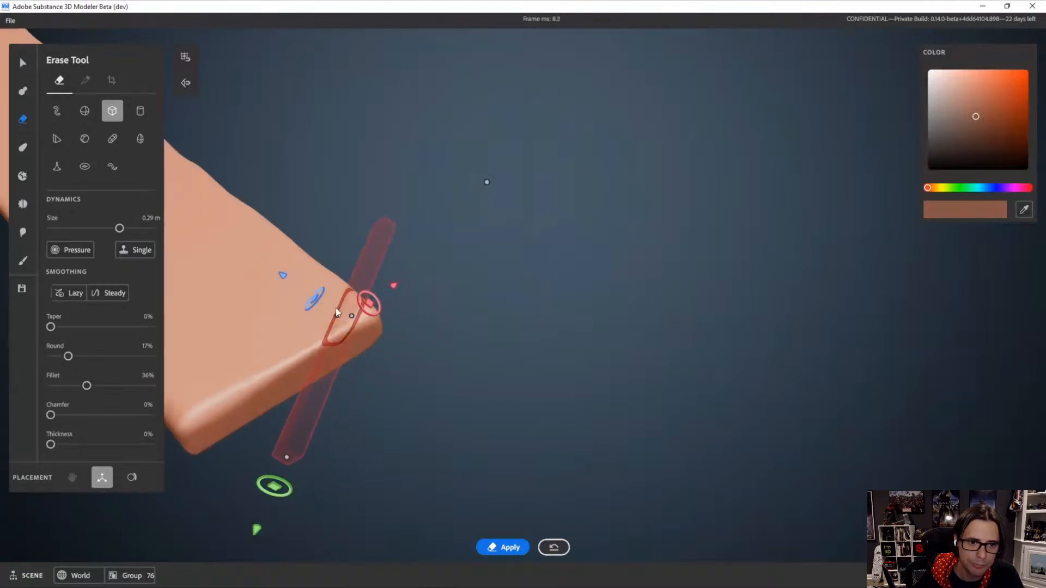
pyautogui.moveTo(352, 316)
pyautogui.mouseDown()
pyautogui.moveTo(378, 322)
pyautogui.moveTo(354, 315)
pyautogui.mouseUp()
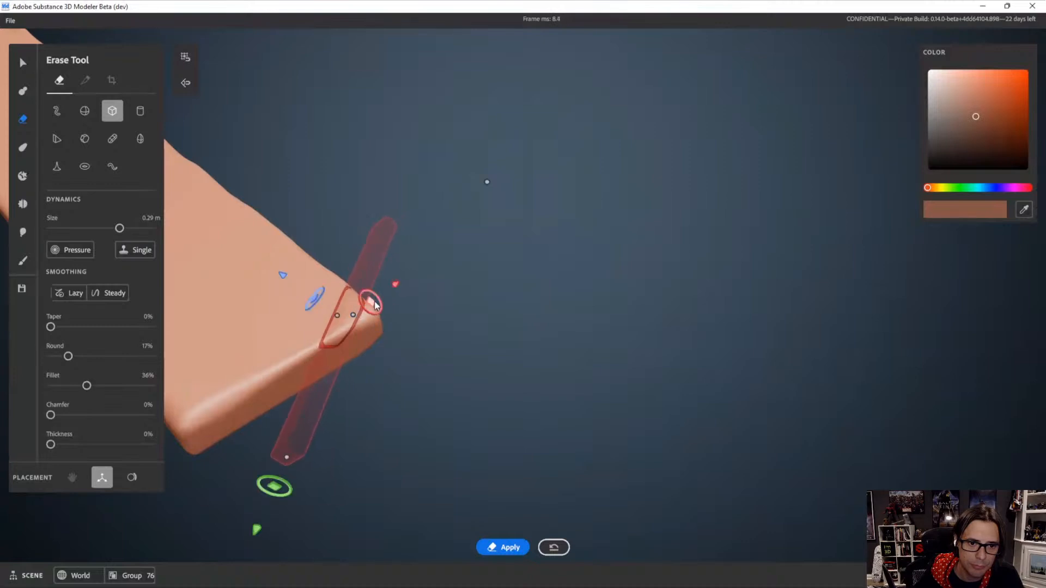
pyautogui.moveTo(399, 288)
pyautogui.mouseDown()
pyautogui.moveTo(460, 237)
pyautogui.moveTo(418, 288)
pyautogui.moveTo(511, 231)
pyautogui.moveTo(551, 177)
pyautogui.mouseUp()
pyautogui.keyDown('alt'); pyautogui.moveTo(384, 329); pyautogui.dragTo(376, 289); pyautogui.keyUp('alt')
pyautogui.moveTo(341, 250)
pyautogui.keyDown('shift'); pyautogui.mouseDown()
pyautogui.moveTo(310, 278)
pyautogui.moveTo(400, 268)
pyautogui.mouseUp(); pyautogui.keyUp('shift')
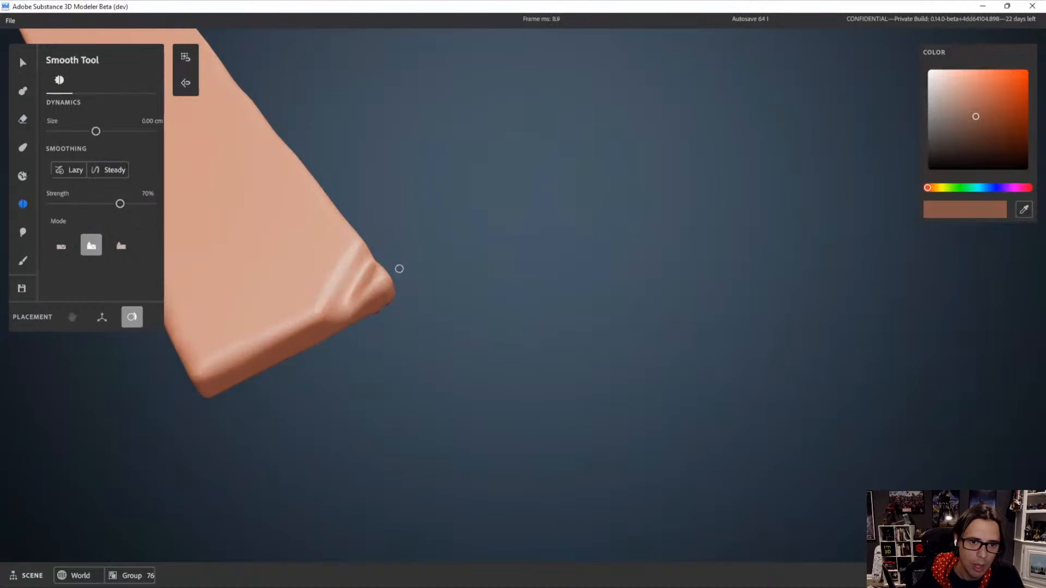
pyautogui.scroll(-3, 392, 316)
# Angle the box eraser across the corner beside the new notch at the board's uncracked end, sized to 0.21 m
pyautogui.moveTo(392, 316)
pyautogui.keyDown('alt'); pyautogui.mouseDown()
pyautogui.moveTo(384, 281)
pyautogui.moveTo(448, 351)
pyautogui.moveTo(514, 344)
pyautogui.moveTo(551, 299)
pyautogui.moveTo(560, 308)
pyautogui.moveTo(551, 369)
pyautogui.moveTo(425, 307)
pyautogui.moveTo(422, 299)
pyautogui.moveTo(511, 300)
pyautogui.moveTo(498, 266)
pyautogui.mouseUp(); pyautogui.keyUp('alt')
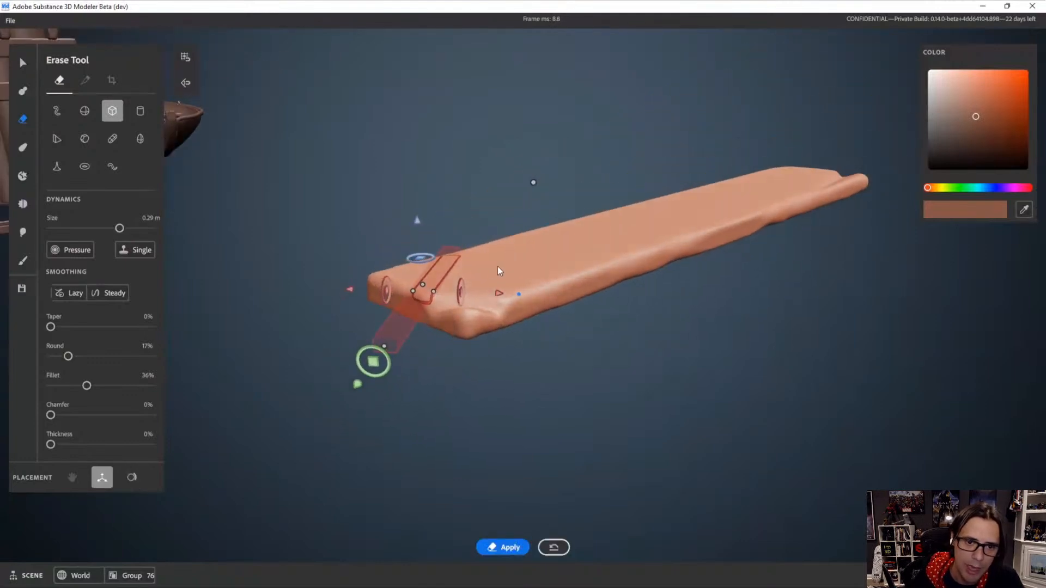
pyautogui.moveTo(384, 359); pyautogui.dragTo(391, 369)
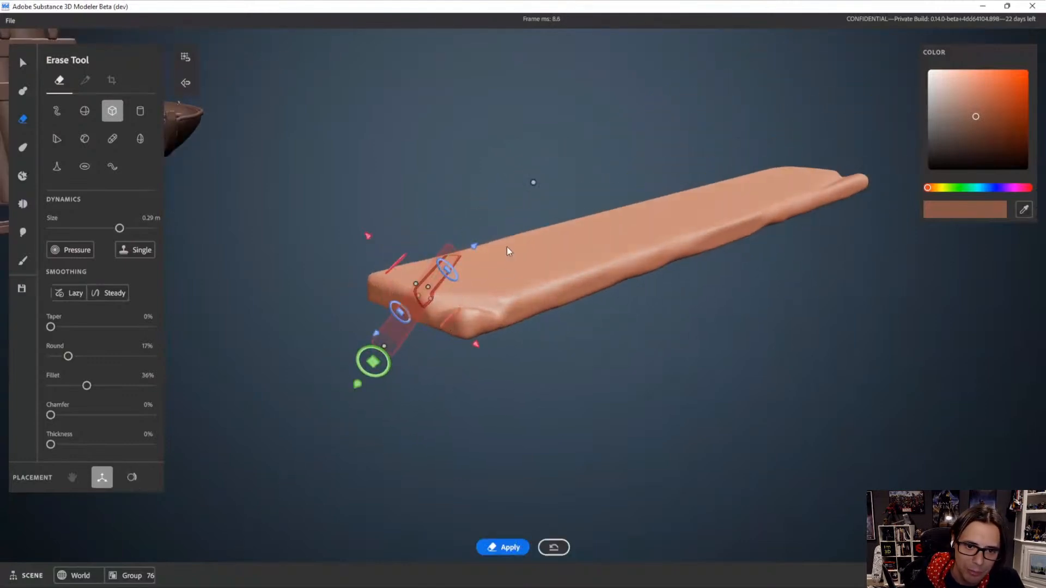
pyautogui.keyDown('alt'); pyautogui.moveTo(509, 257); pyautogui.dragTo(494, 274); pyautogui.keyUp('alt')
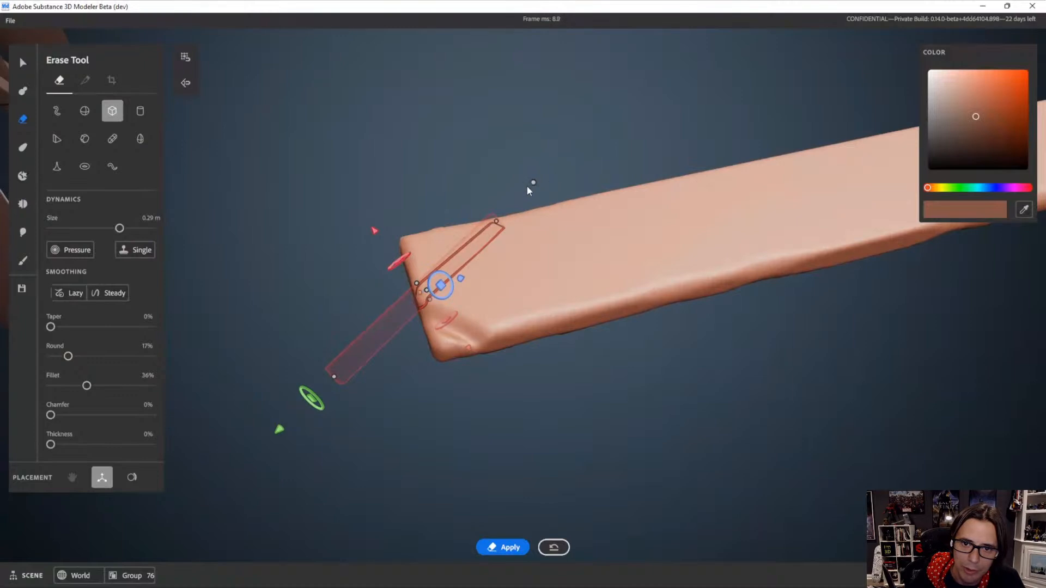
pyautogui.moveTo(496, 221); pyautogui.dragTo(602, 170)
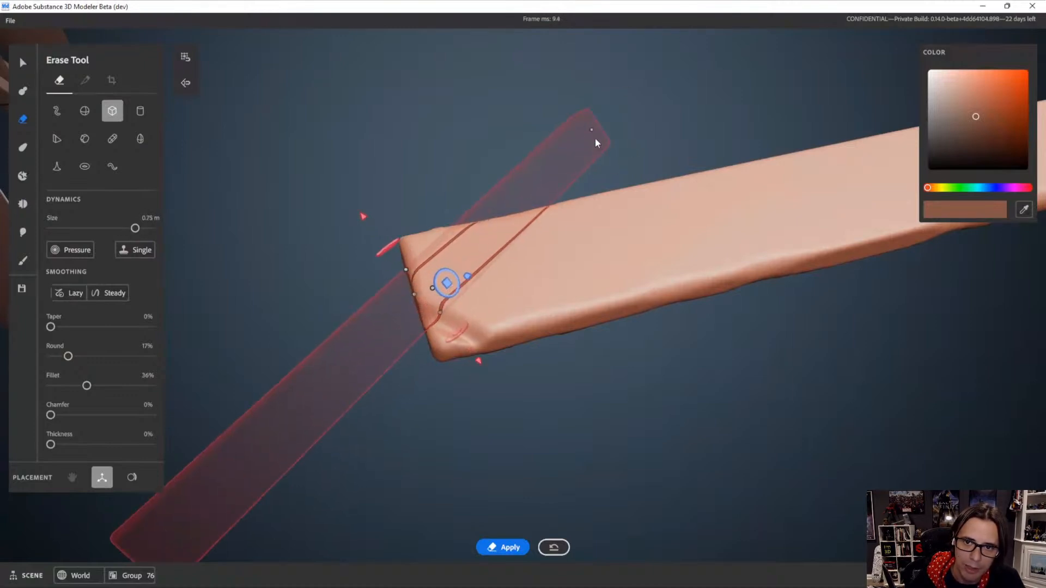
pyautogui.moveTo(596, 131); pyautogui.dragTo(533, 177)
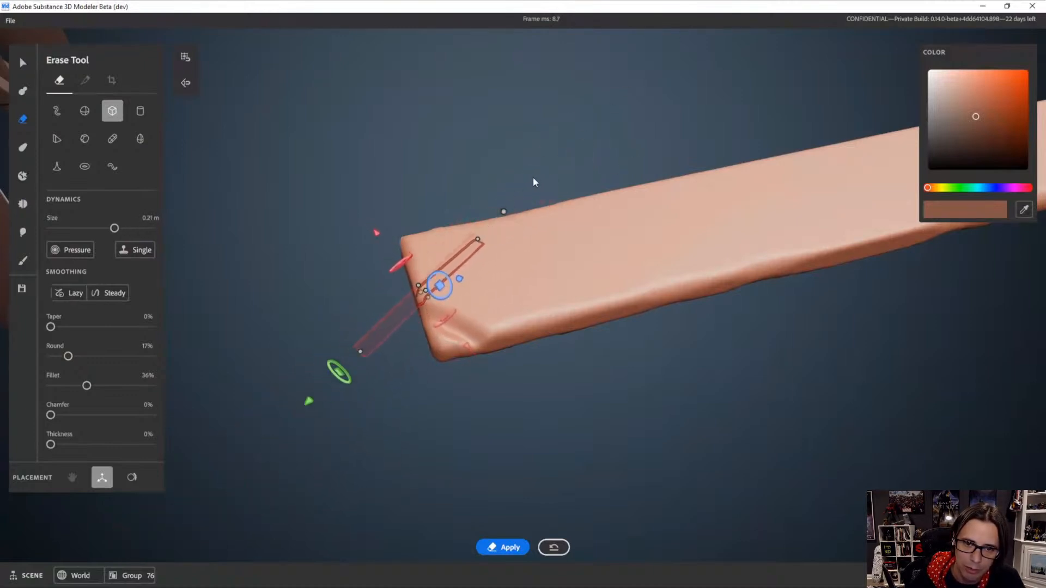
pyautogui.moveTo(489, 273)
pyautogui.keyDown('alt'); pyautogui.mouseDown()
pyautogui.moveTo(530, 249)
pyautogui.moveTo(476, 240)
pyautogui.moveTo(502, 238)
pyautogui.mouseUp(); pyautogui.keyUp('alt')
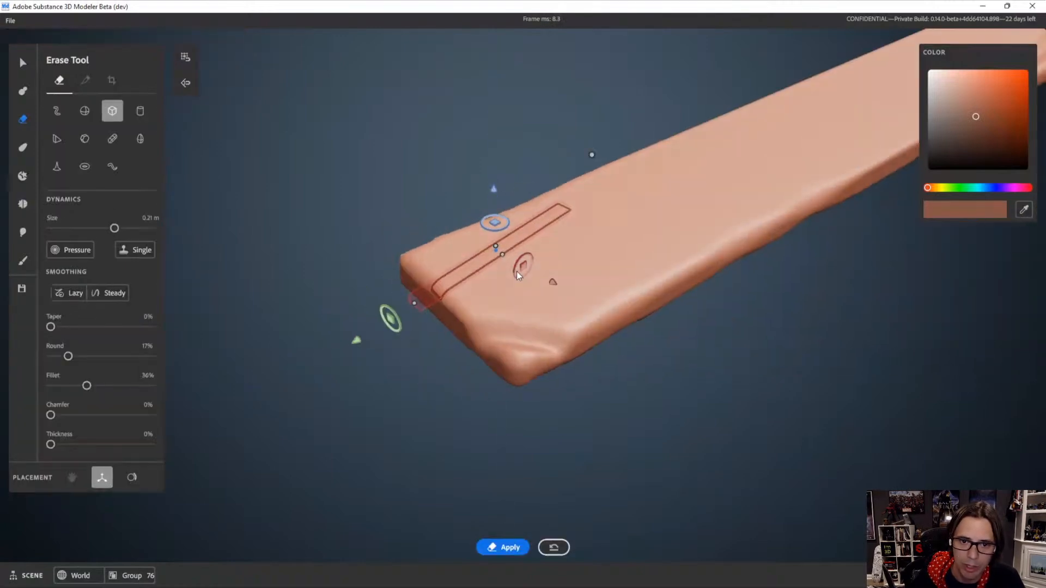
# Sink the box eraser into the board's top surface and extend it past the end, bringing its size to 0.19 m
pyautogui.moveTo(402, 326)
pyautogui.mouseDown()
pyautogui.moveTo(410, 361)
pyautogui.moveTo(409, 325)
pyautogui.mouseUp()
pyautogui.keyDown('alt'); pyautogui.moveTo(517, 271); pyautogui.dragTo(587, 223); pyautogui.keyUp('alt')
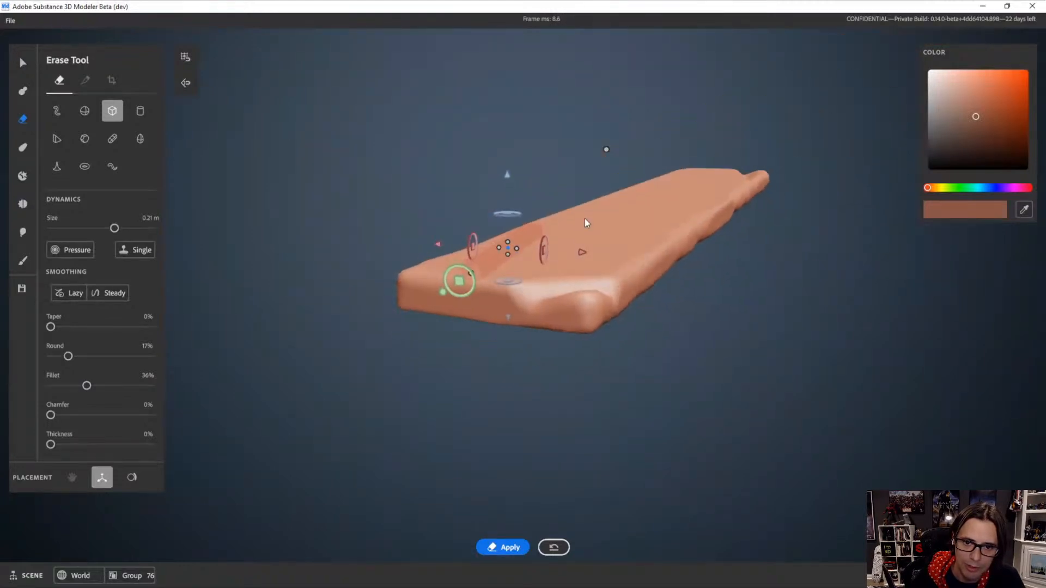
pyautogui.moveTo(474, 282); pyautogui.dragTo(471, 301)
pyautogui.moveTo(532, 280)
pyautogui.keyDown('alt'); pyautogui.mouseDown()
pyautogui.moveTo(456, 301)
pyautogui.moveTo(397, 290)
pyautogui.mouseUp(); pyautogui.keyUp('alt')
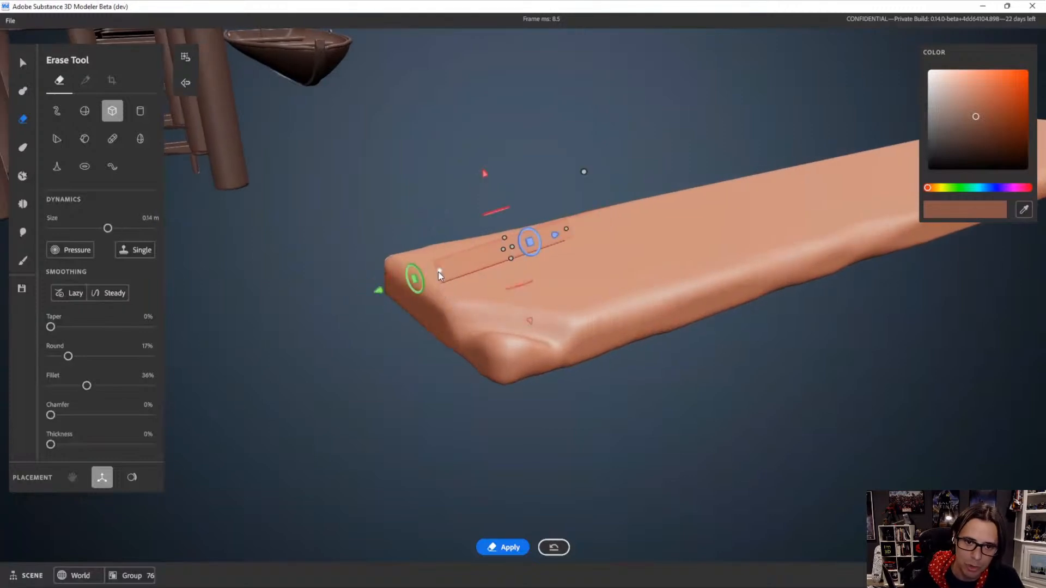
pyautogui.moveTo(438, 273); pyautogui.dragTo(397, 289)
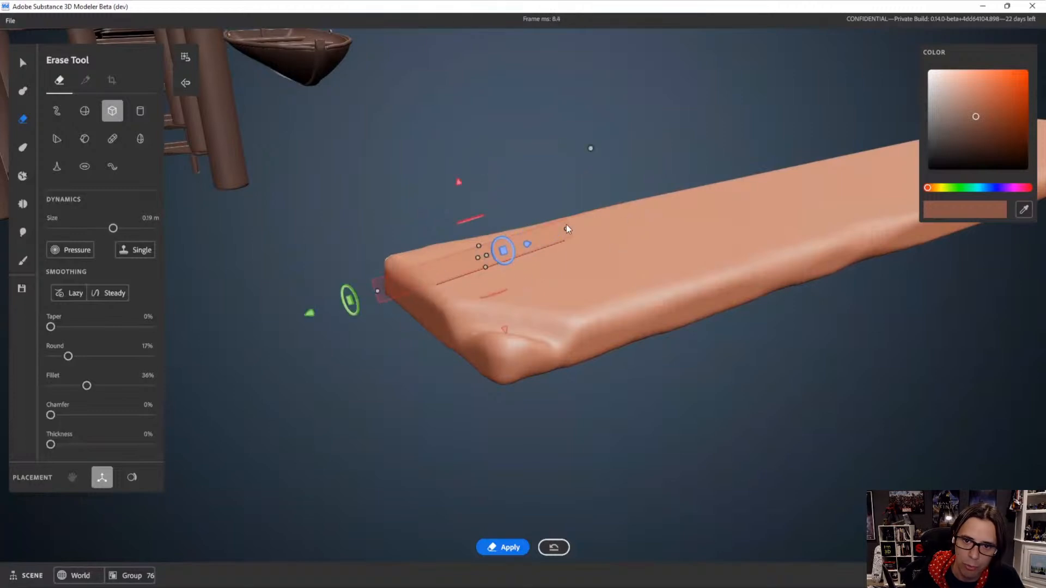
# Stretch the box eraser to 0.54 m and carve a long narrow crack running diagonally from the board's end toward its side
pyautogui.moveTo(566, 229); pyautogui.dragTo(685, 206)
pyautogui.moveTo(764, 170); pyautogui.dragTo(780, 164)
pyautogui.keyDown('alt'); pyautogui.moveTo(621, 278); pyautogui.dragTo(790, 310); pyautogui.keyUp('alt')
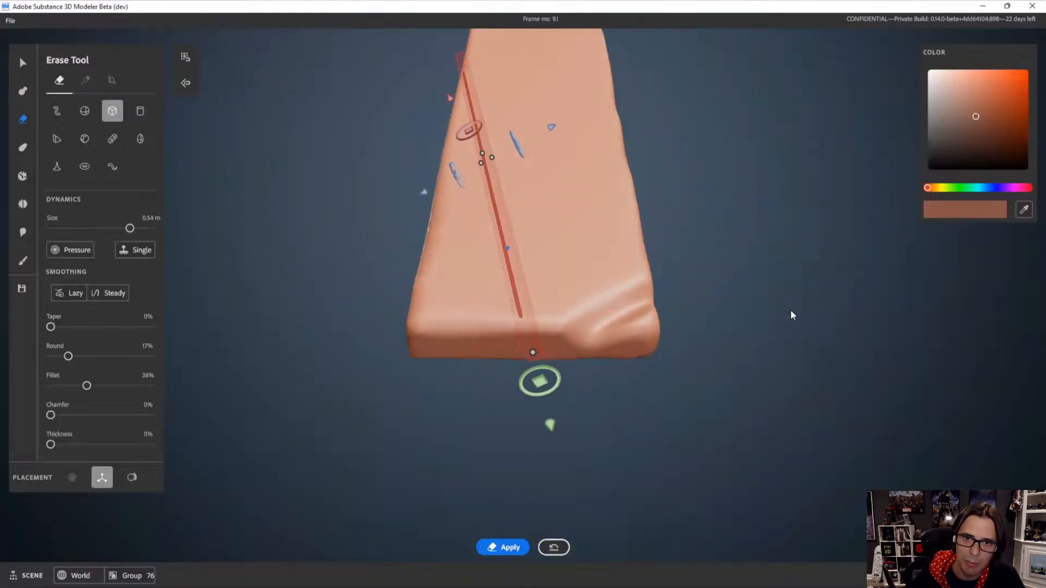
pyautogui.scroll(-2, 629, 269)
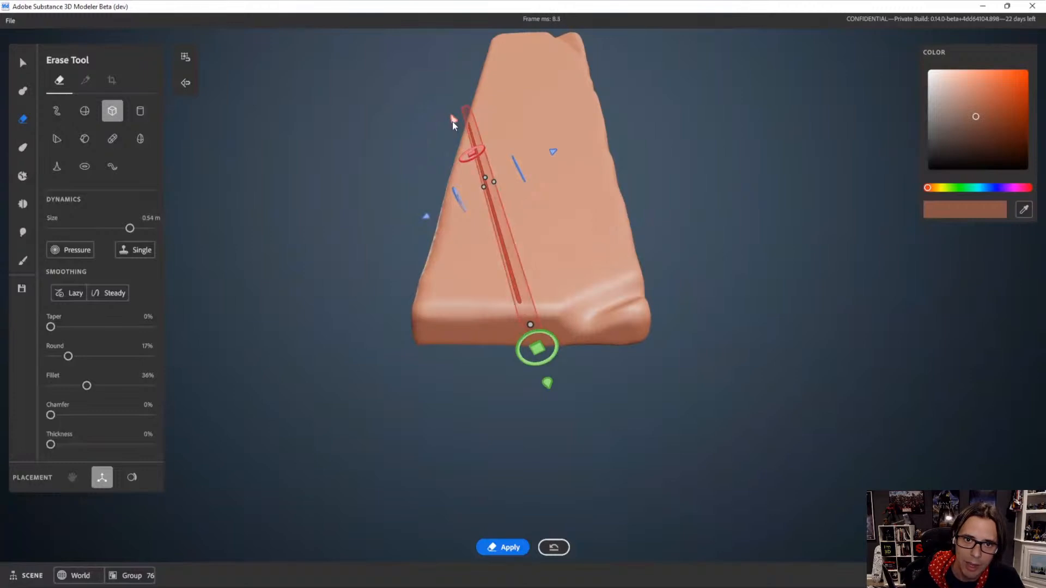
pyautogui.moveTo(452, 121)
pyautogui.mouseDown()
pyautogui.moveTo(449, 109)
pyautogui.moveTo(457, 132)
pyautogui.moveTo(417, 58)
pyautogui.mouseUp()
pyautogui.press('Return')
pyautogui.moveTo(552, 191)
pyautogui.keyDown('alt'); pyautogui.mouseDown()
pyautogui.moveTo(510, 240)
pyautogui.moveTo(493, 325)
pyautogui.mouseUp(); pyautogui.keyUp('alt')
pyautogui.moveTo(516, 93)
pyautogui.keyDown('shift'); pyautogui.mouseDown()
pyautogui.moveTo(500, 129)
pyautogui.moveTo(495, 208)
pyautogui.mouseUp(); pyautogui.keyUp('shift')
pyautogui.moveTo(479, 292)
pyautogui.keyDown('shift'); pyautogui.mouseDown()
pyautogui.moveTo(493, 249)
pyautogui.moveTo(562, 334)
pyautogui.moveTo(622, 281)
pyautogui.moveTo(609, 375)
pyautogui.moveTo(491, 299)
pyautogui.moveTo(479, 381)
pyautogui.moveTo(390, 324)
pyautogui.moveTo(360, 325)
pyautogui.moveTo(468, 281)
pyautogui.moveTo(467, 305)
pyautogui.moveTo(520, 274)
pyautogui.moveTo(570, 285)
pyautogui.moveTo(552, 289)
pyautogui.mouseUp(); pyautogui.keyUp('shift')
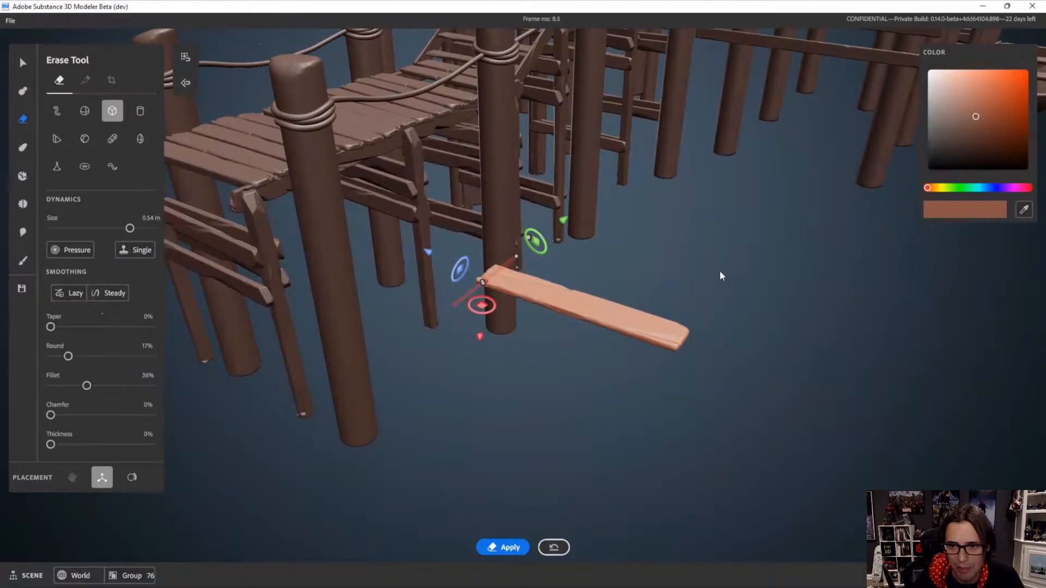
pyautogui.press('Return')
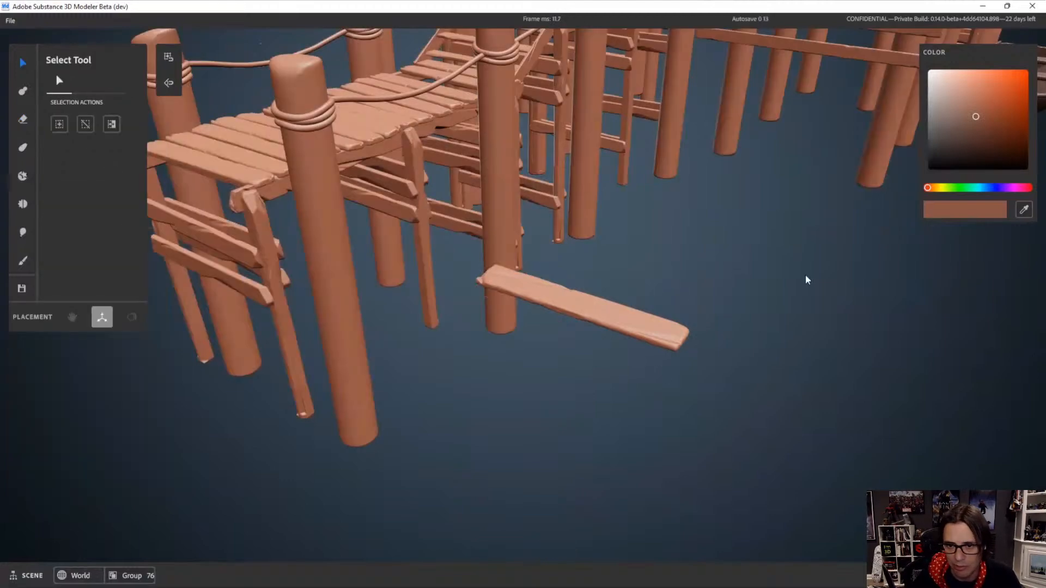
# Duplicate the finished deck board and place the copy directly alongside the original
pyautogui.keyDown('alt'); pyautogui.moveTo(800, 300); pyautogui.dragTo(761, 320); pyautogui.keyUp('alt')
pyautogui.keyDown('alt'); pyautogui.moveTo(761, 320); pyautogui.dragTo(604, 322, button='right'); pyautogui.keyUp('alt')
pyautogui.keyDown('alt'); pyautogui.moveTo(605, 322); pyautogui.dragTo(710, 350); pyautogui.keyUp('alt')
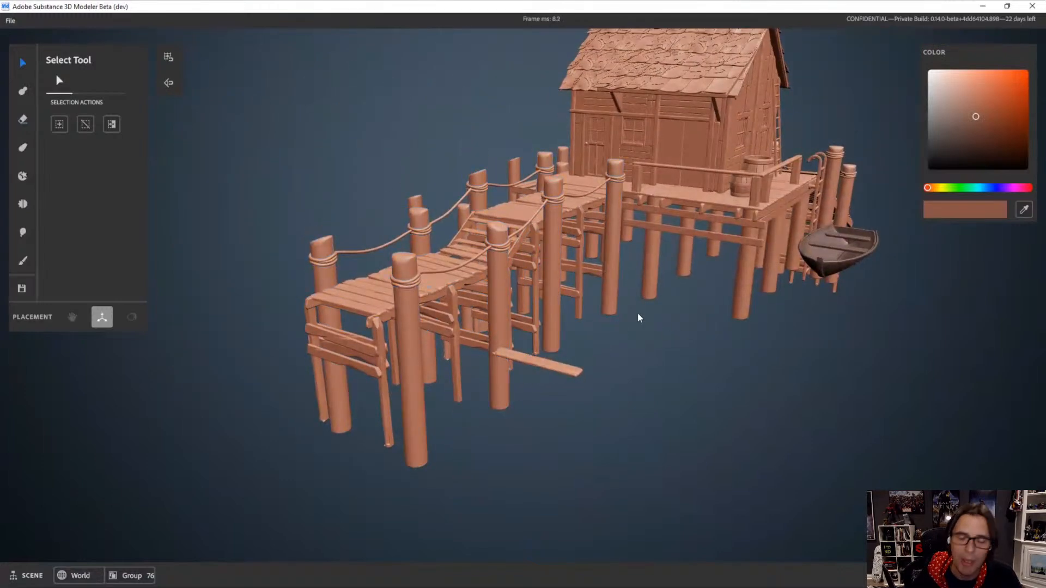
pyautogui.keyDown('alt'); pyautogui.moveTo(552, 372); pyautogui.dragTo(619, 403, button='right'); pyautogui.keyUp('alt')
pyautogui.keyDown('alt'); pyautogui.moveTo(619, 403); pyautogui.dragTo(588, 374, button='middle'); pyautogui.keyUp('alt')
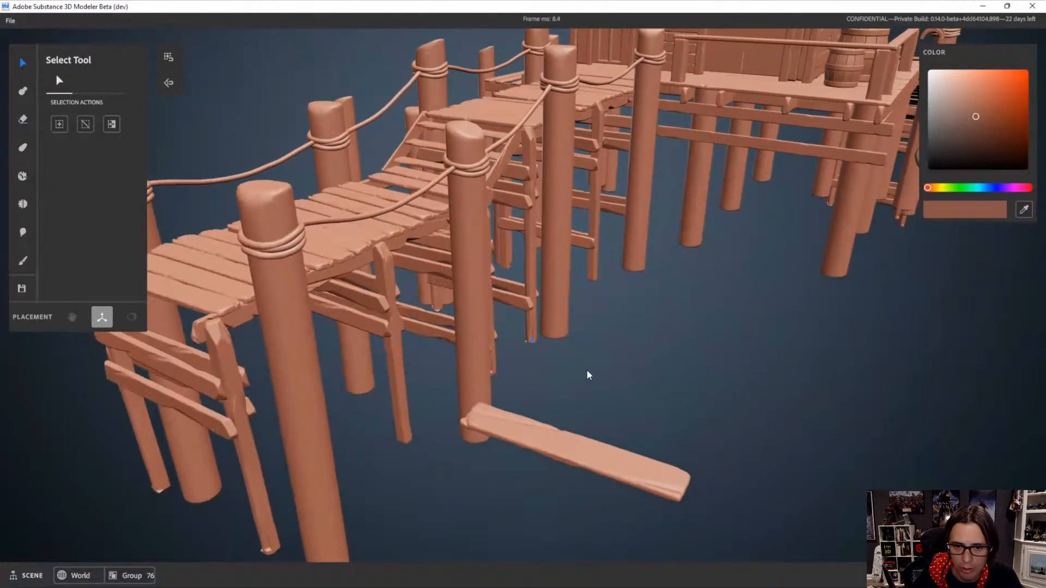
pyautogui.click(637, 469)
pyautogui.keyDown('alt'); pyautogui.moveTo(682, 507); pyautogui.dragTo(627, 480, button='right'); pyautogui.keyUp('alt')
pyautogui.keyDown('alt'); pyautogui.moveTo(627, 479); pyautogui.dragTo(662, 502); pyautogui.keyUp('alt')
pyautogui.keyDown('alt'); pyautogui.moveTo(662, 503); pyautogui.dragTo(710, 505, button='right'); pyautogui.keyUp('alt')
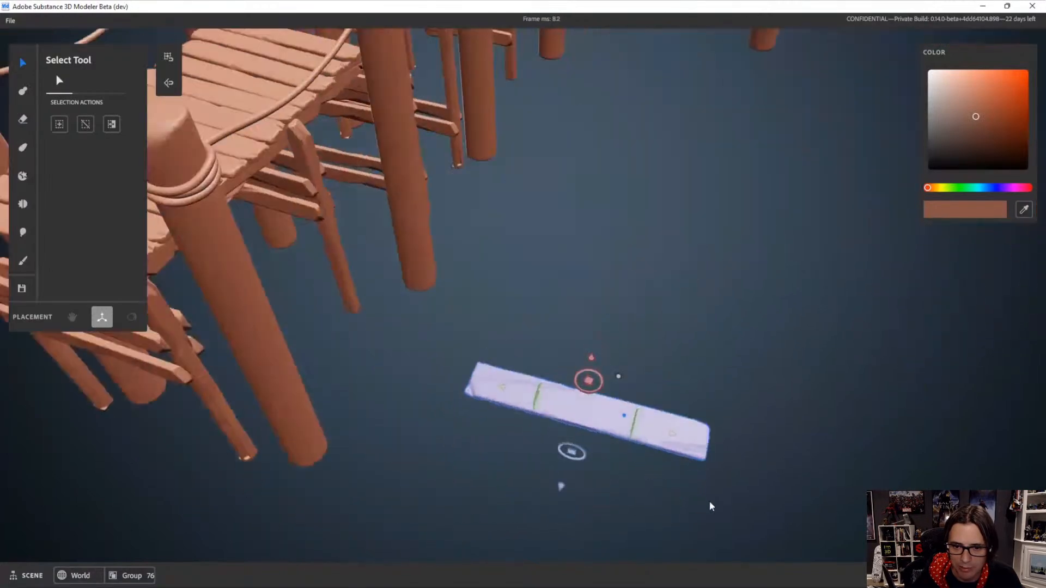
pyautogui.click(533, 487)
pyautogui.keyDown('alt'); pyautogui.moveTo(532, 486); pyautogui.dragTo(493, 480, button='right'); pyautogui.keyUp('alt')
pyautogui.keyDown('alt'); pyautogui.moveTo(493, 479); pyautogui.dragTo(632, 409); pyautogui.keyUp('alt')
pyautogui.keyDown('alt'); pyautogui.moveTo(632, 408); pyautogui.dragTo(676, 420, button='right'); pyautogui.keyUp('alt')
pyautogui.keyDown('alt'); pyautogui.moveTo(677, 420); pyautogui.dragTo(510, 407); pyautogui.keyUp('alt')
pyautogui.click(612, 397)
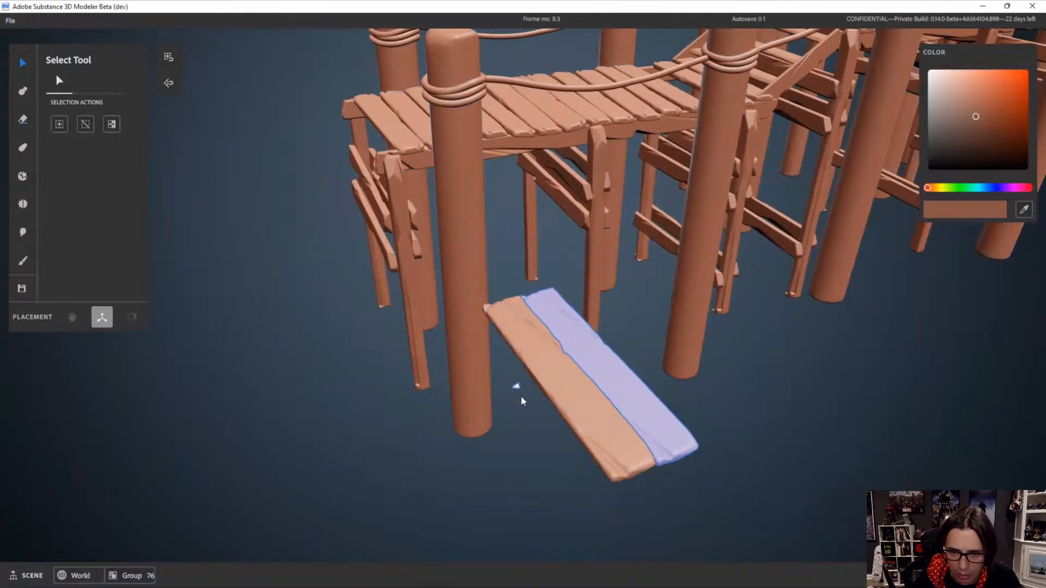
pyautogui.keyDown('alt'); pyautogui.moveTo(526, 399); pyautogui.dragTo(719, 436, button='right'); pyautogui.keyUp('alt')
pyautogui.keyDown('alt'); pyautogui.moveTo(720, 436); pyautogui.dragTo(680, 351); pyautogui.keyUp('alt')
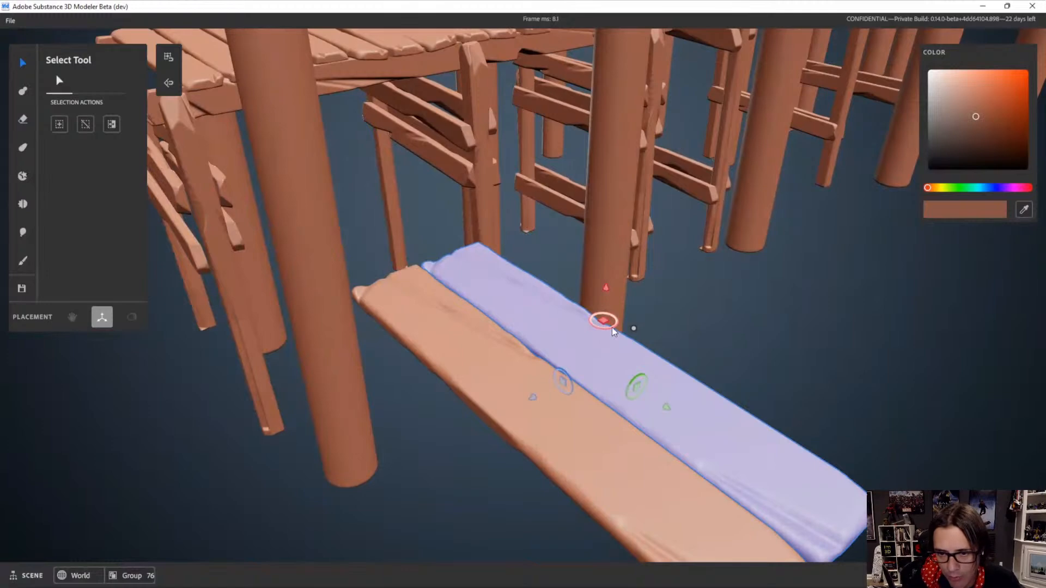
pyautogui.moveTo(614, 332); pyautogui.dragTo(623, 338)
pyautogui.moveTo(624, 332); pyautogui.dragTo(776, 363)
pyautogui.hotkey('ctrl', 'z')
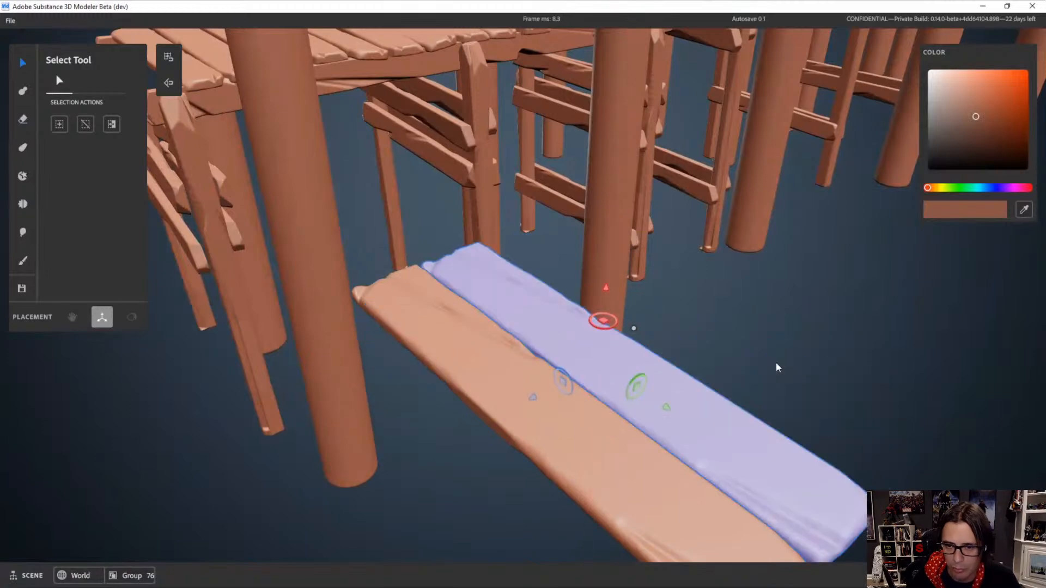
# Turn the copied board end for end and flip it upside down so it differs from the original, then deselect it
pyautogui.keyDown('alt'); pyautogui.moveTo(776, 363); pyautogui.dragTo(714, 285, button='right'); pyautogui.keyUp('alt')
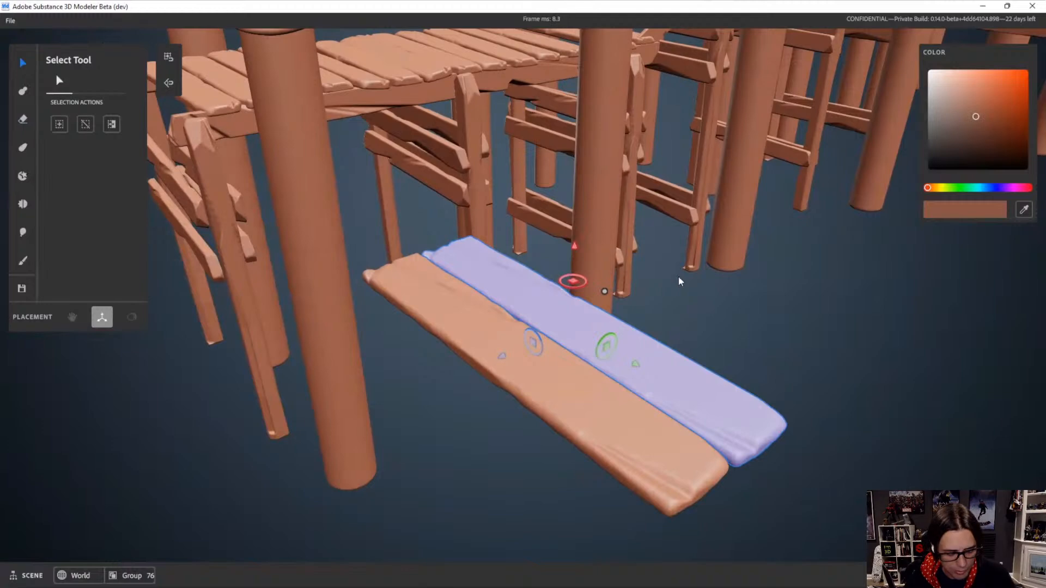
pyautogui.click(578, 288)
pyautogui.click(577, 288)
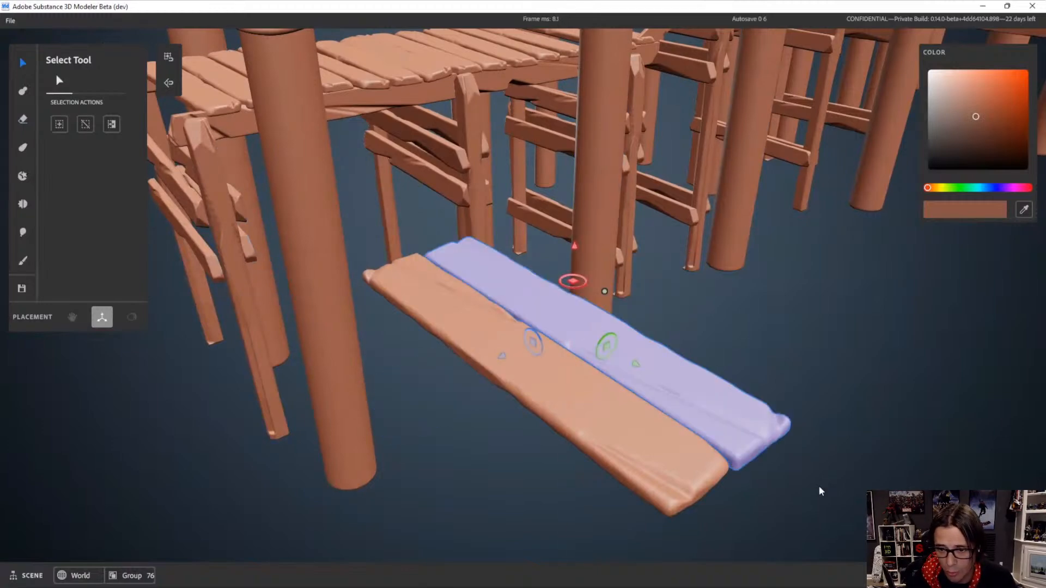
pyautogui.keyDown('alt'); pyautogui.moveTo(691, 377); pyautogui.dragTo(713, 406); pyautogui.keyUp('alt')
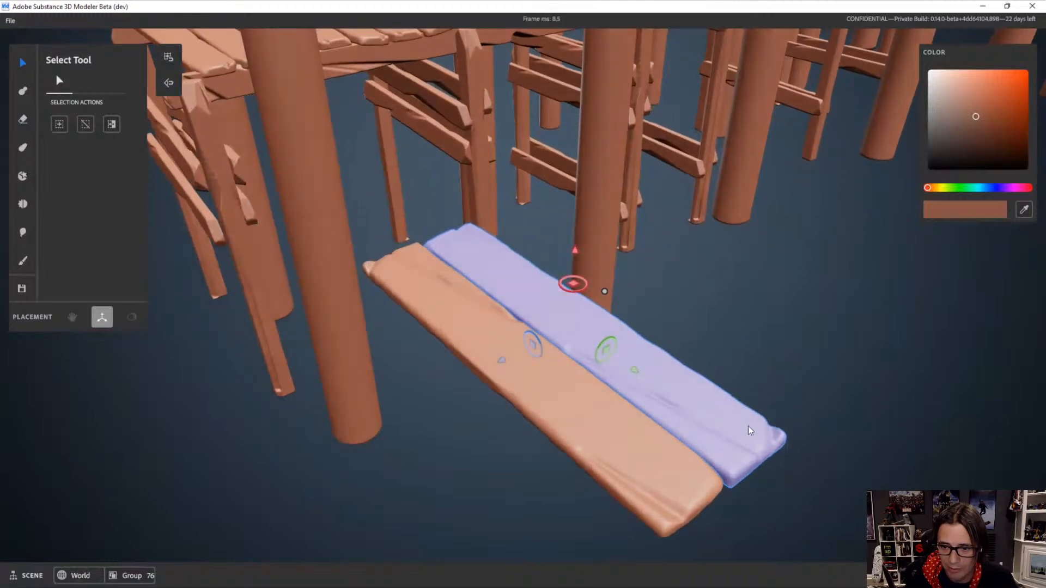
pyautogui.click(603, 347)
pyautogui.click(604, 346)
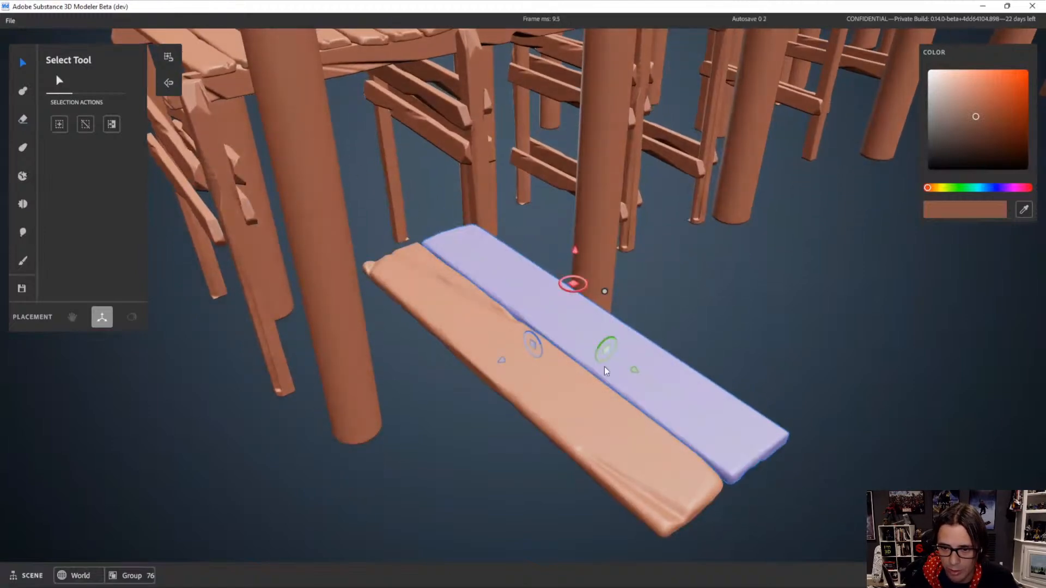
pyautogui.click(846, 356)
# Examine the planks of the dock walkway, focusing on a single plank, and compare them with the two boards
pyautogui.keyDown('alt'); pyautogui.moveTo(847, 356); pyautogui.dragTo(742, 421, button='right'); pyautogui.keyUp('alt')
pyautogui.keyDown('alt'); pyautogui.moveTo(742, 420); pyautogui.dragTo(633, 250); pyautogui.keyUp('alt')
pyautogui.click(559, 44)
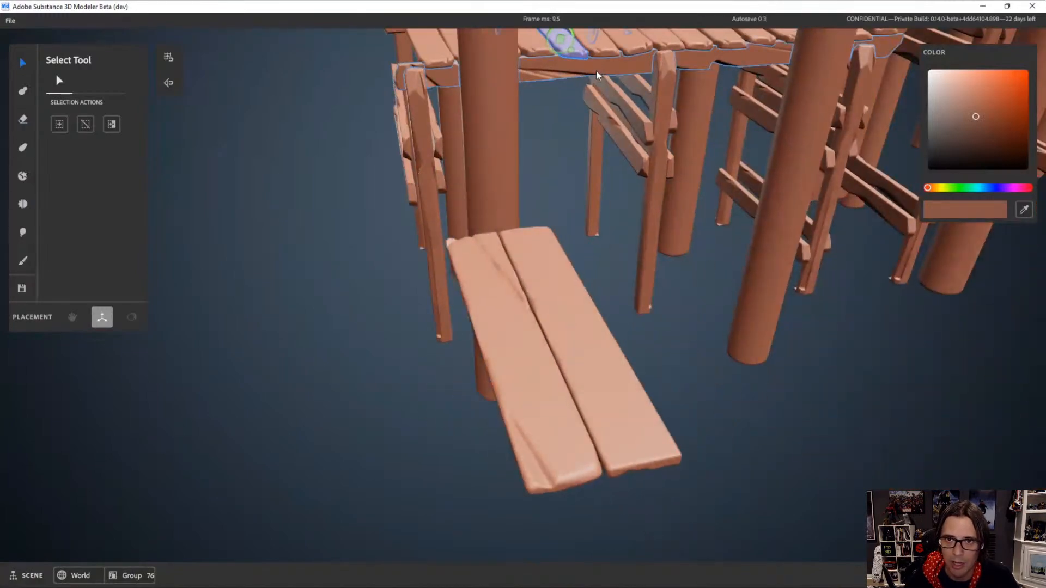
pyautogui.press('f')
pyautogui.keyDown('alt'); pyautogui.moveTo(610, 481); pyautogui.dragTo(553, 283); pyautogui.keyUp('alt')
pyautogui.keyDown('alt'); pyautogui.moveTo(534, 213); pyautogui.dragTo(564, 119); pyautogui.keyUp('alt')
pyautogui.keyDown('alt'); pyautogui.moveTo(579, 342); pyautogui.dragTo(674, 299); pyautogui.keyUp('alt')
pyautogui.scroll(-8, 673, 297)
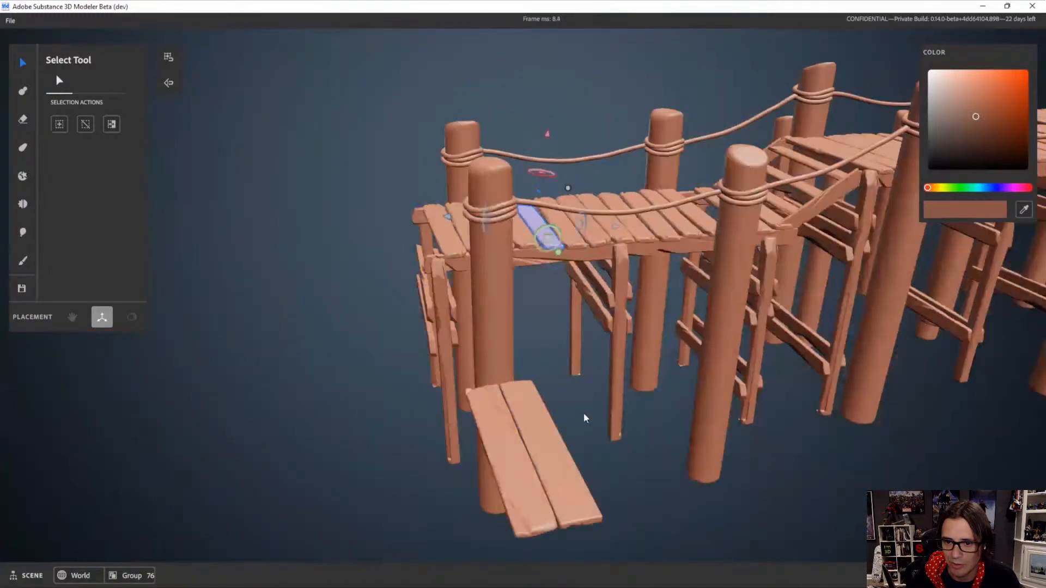
pyautogui.scroll(3, 584, 413)
pyautogui.keyDown('alt'); pyautogui.moveTo(588, 406); pyautogui.dragTo(616, 431); pyautogui.keyUp('alt')
# Duplicate the original board and place the copy on the far side of the flipped board
pyautogui.click(616, 432)
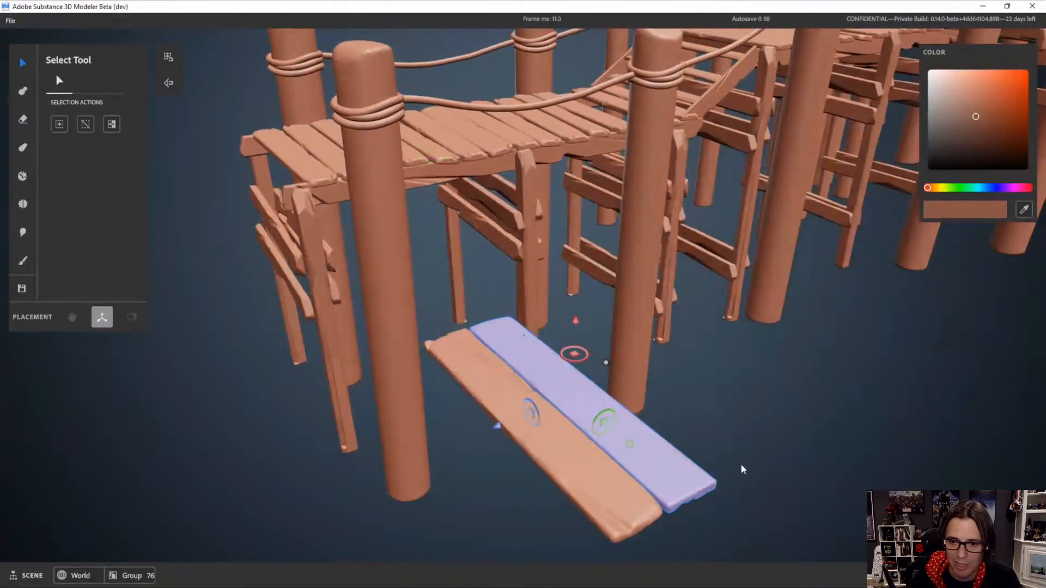
pyautogui.keyDown('alt'); pyautogui.moveTo(741, 463); pyautogui.dragTo(721, 446); pyautogui.keyUp('alt')
pyautogui.click(627, 409)
pyautogui.scroll(3, 631, 407)
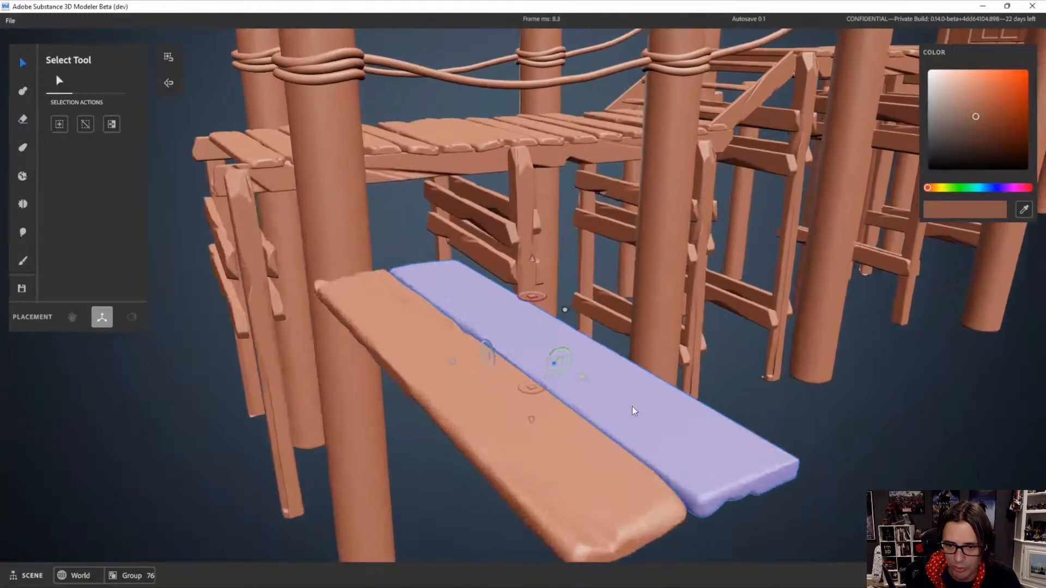
pyautogui.keyDown('alt'); pyautogui.moveTo(632, 406); pyautogui.dragTo(572, 415); pyautogui.keyUp('alt')
pyautogui.click(518, 433)
pyautogui.scroll(-5, 631, 344)
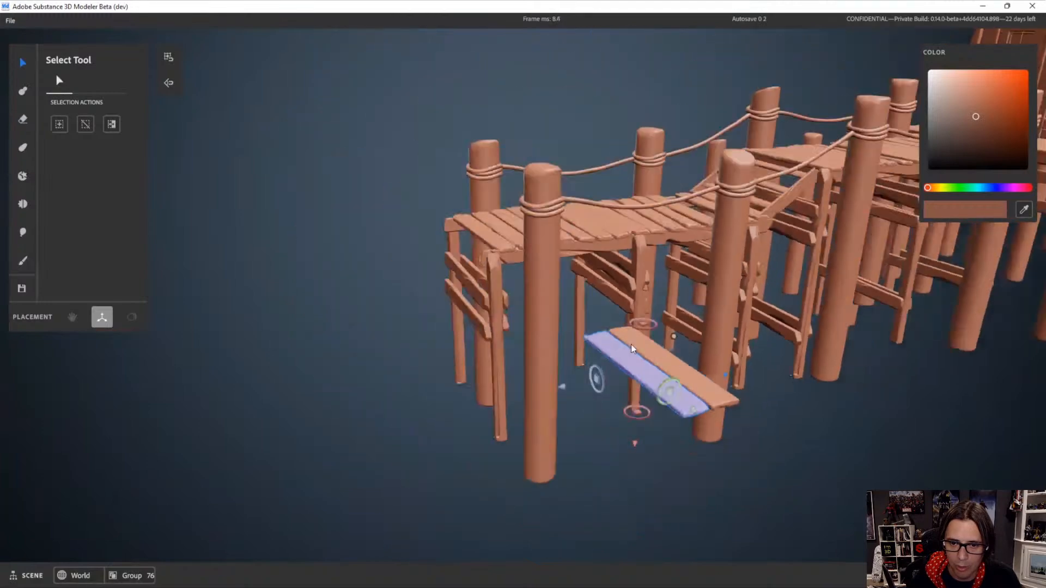
pyautogui.keyDown('alt'); pyautogui.moveTo(631, 344); pyautogui.dragTo(635, 363); pyautogui.keyUp('alt')
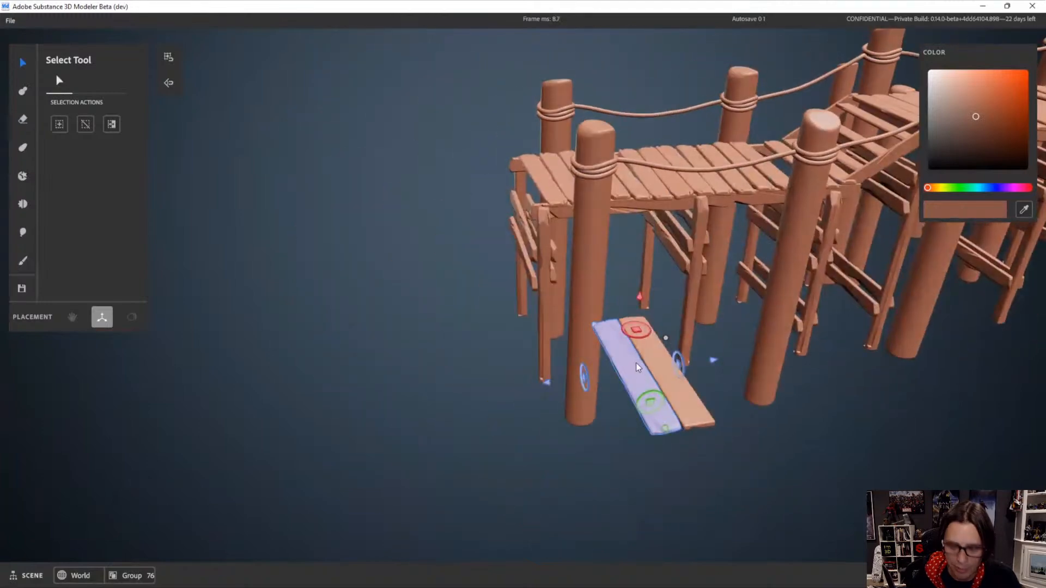
pyautogui.hotkey('ctrl', 'd')
pyautogui.keyDown('alt'); pyautogui.moveTo(633, 364); pyautogui.dragTo(740, 400, button='right'); pyautogui.keyUp('alt')
pyautogui.keyDown('alt'); pyautogui.moveTo(740, 400); pyautogui.dragTo(640, 345); pyautogui.keyUp('alt')
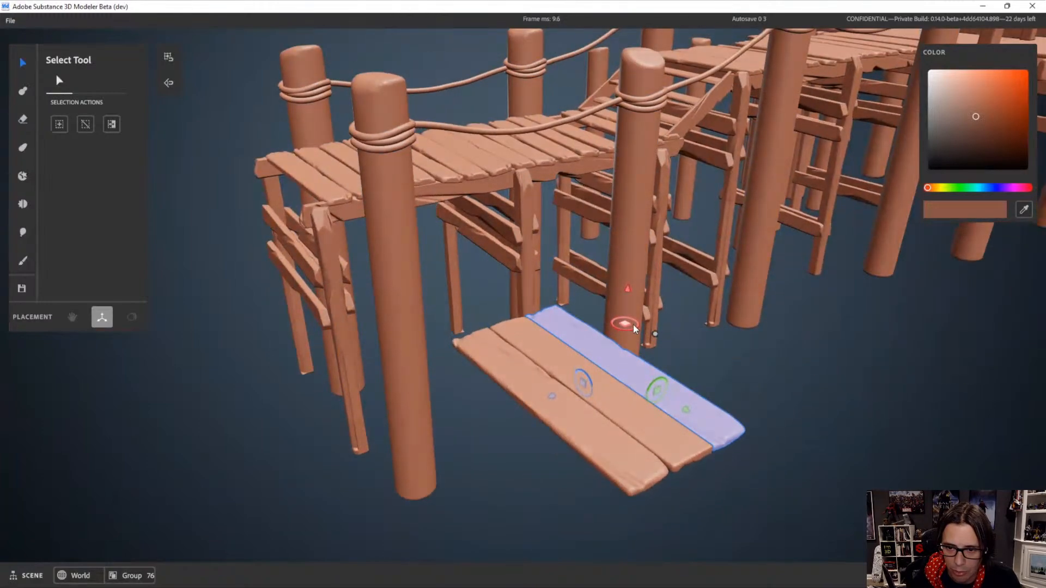
# Turn the third board end for end and deselect it
pyautogui.click(636, 330)
pyautogui.click(637, 329)
pyautogui.keyDown('alt'); pyautogui.moveTo(663, 427); pyautogui.dragTo(713, 442); pyautogui.keyUp('alt')
pyautogui.click(825, 492)
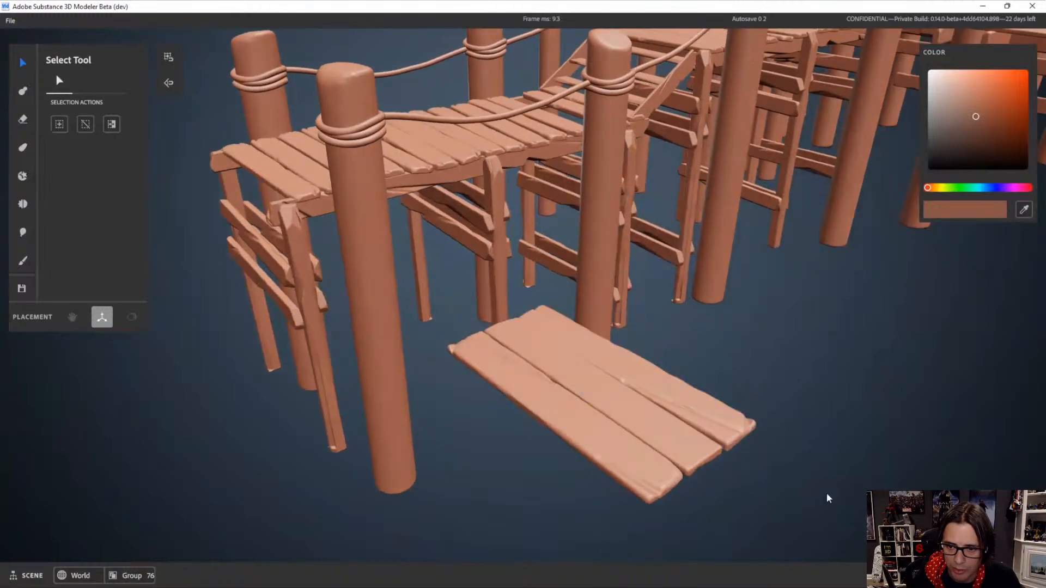
# Duplicate the three boards and place the copies beside them to form a row of six
pyautogui.keyDown('alt'); pyautogui.moveTo(826, 492); pyautogui.dragTo(721, 432, button='right'); pyautogui.keyUp('alt')
pyautogui.click(719, 431)
pyautogui.keyDown('alt'); pyautogui.moveTo(613, 468); pyautogui.dragTo(549, 430); pyautogui.keyUp('alt')
pyautogui.hotkey('ctrl', 'd')
pyautogui.moveTo(425, 421); pyautogui.dragTo(541, 394)
pyautogui.click(685, 452)
pyautogui.keyDown('alt'); pyautogui.moveTo(684, 451); pyautogui.dragTo(556, 436); pyautogui.keyUp('alt')
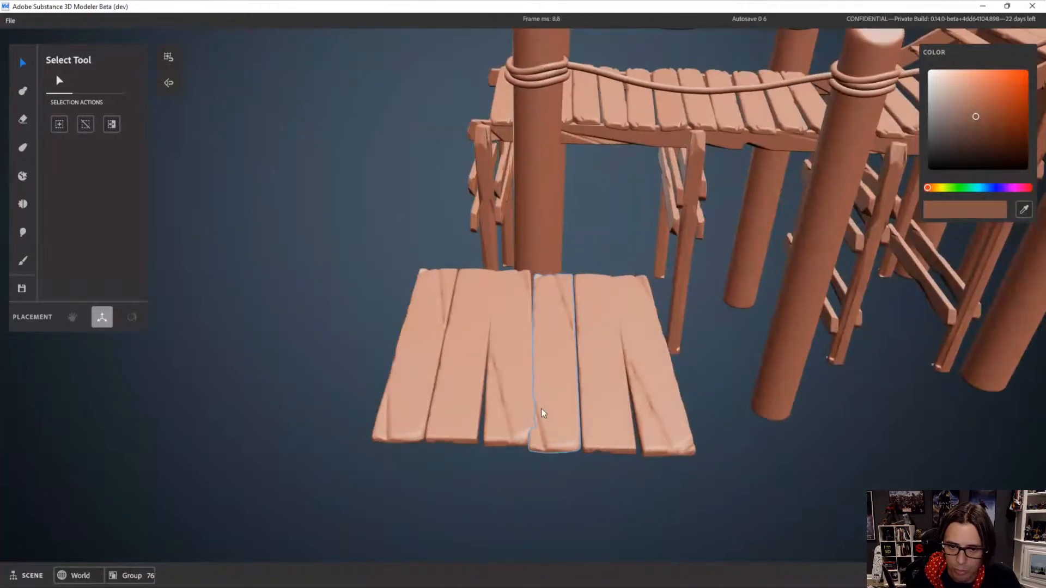
# Select the three copied boards, shift them slightly away from the first three, and deselect them
pyautogui.click(542, 408)
pyautogui.keyDown('shift'); pyautogui.click(604, 420); pyautogui.keyUp('shift')
pyautogui.keyDown('shift'); pyautogui.click(657, 390); pyautogui.keyUp('shift')
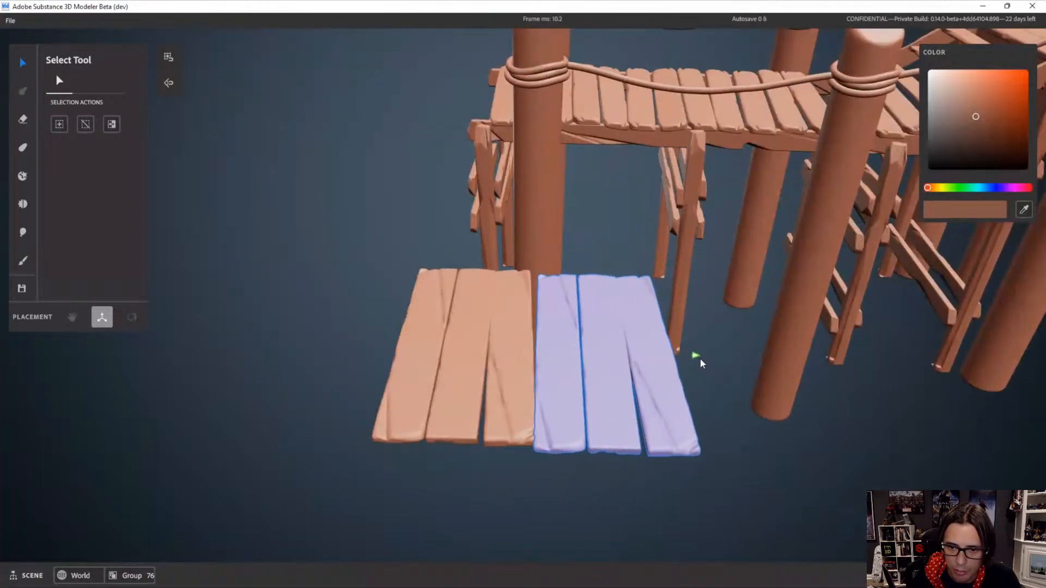
pyautogui.moveTo(701, 358)
pyautogui.keyDown('alt'); pyautogui.mouseDown()
pyautogui.moveTo(500, 325)
pyautogui.moveTo(573, 384)
pyautogui.moveTo(760, 400)
pyautogui.moveTo(695, 350)
pyautogui.mouseUp(); pyautogui.keyUp('alt')
pyautogui.click(766, 382)
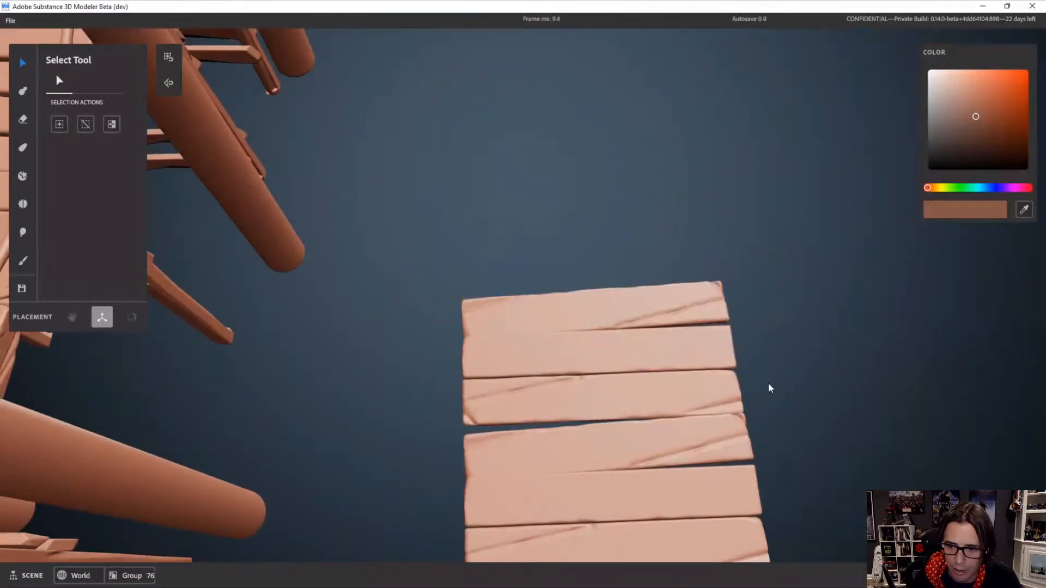
# Select the three copied boards again, rotate them slightly and nudge them to even out the gap to the first three
pyautogui.click(616, 384)
pyautogui.keyDown('shift'); pyautogui.click(626, 357); pyautogui.keyUp('shift')
pyautogui.keyDown('shift'); pyautogui.click(639, 316); pyautogui.keyUp('shift')
pyautogui.moveTo(615, 343); pyautogui.dragTo(617, 342)
pyautogui.moveTo(603, 445); pyautogui.dragTo(603, 439)
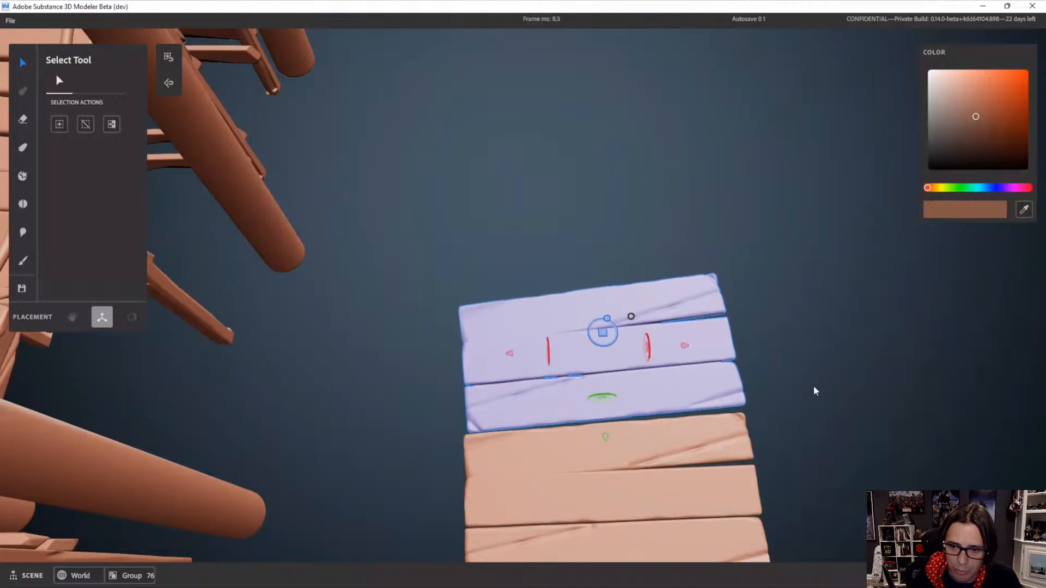
# Deselect the copied boards, pick two boards in the row, shift them slightly, and deselect them
pyautogui.click(813, 385)
pyautogui.keyDown('alt'); pyautogui.moveTo(812, 386); pyautogui.dragTo(635, 399); pyautogui.keyUp('alt')
pyautogui.click(632, 394)
pyautogui.keyDown('shift'); pyautogui.click(655, 363); pyautogui.keyUp('shift')
pyautogui.moveTo(698, 331); pyautogui.dragTo(705, 336)
pyautogui.click(779, 353)
# Examine the individual boards in the six-board row from several angles
pyautogui.keyDown('alt'); pyautogui.moveTo(779, 357); pyautogui.dragTo(591, 393); pyautogui.keyUp('alt')
pyautogui.click(590, 392)
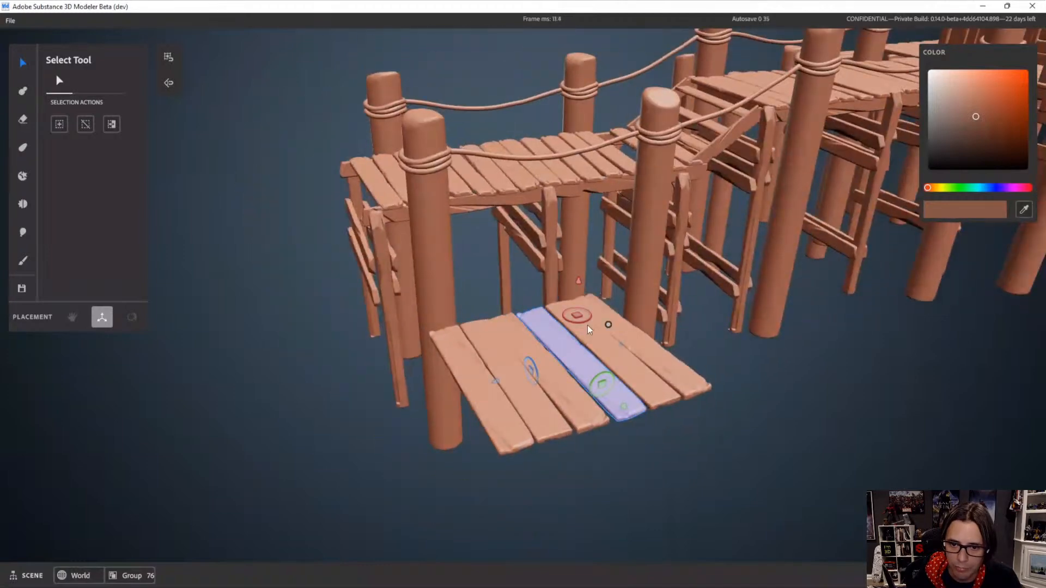
pyautogui.click(507, 453)
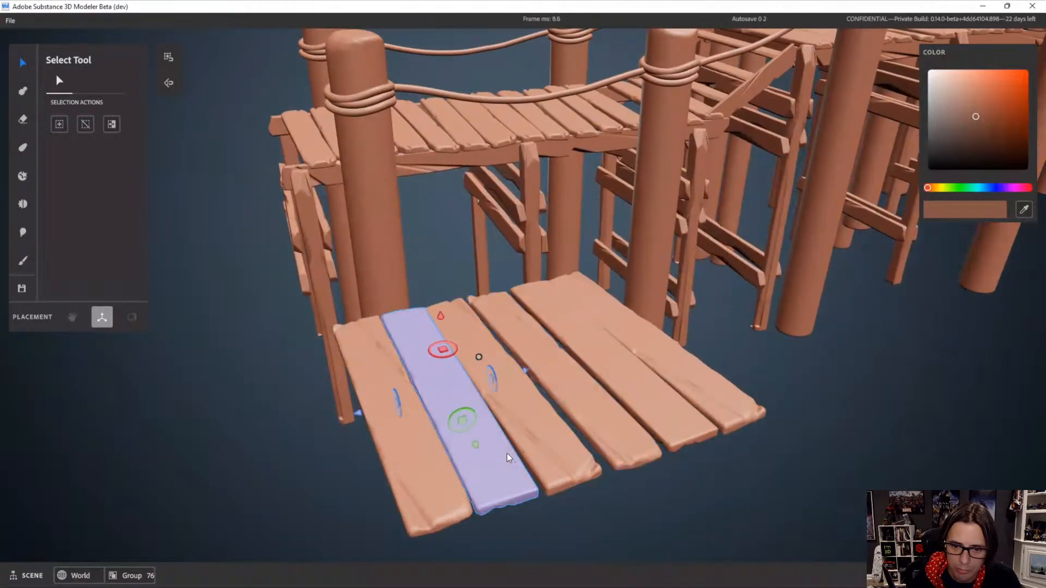
pyautogui.click(705, 486)
pyautogui.keyDown('alt'); pyautogui.moveTo(705, 486); pyautogui.dragTo(599, 374); pyautogui.keyUp('alt')
pyautogui.click(537, 325)
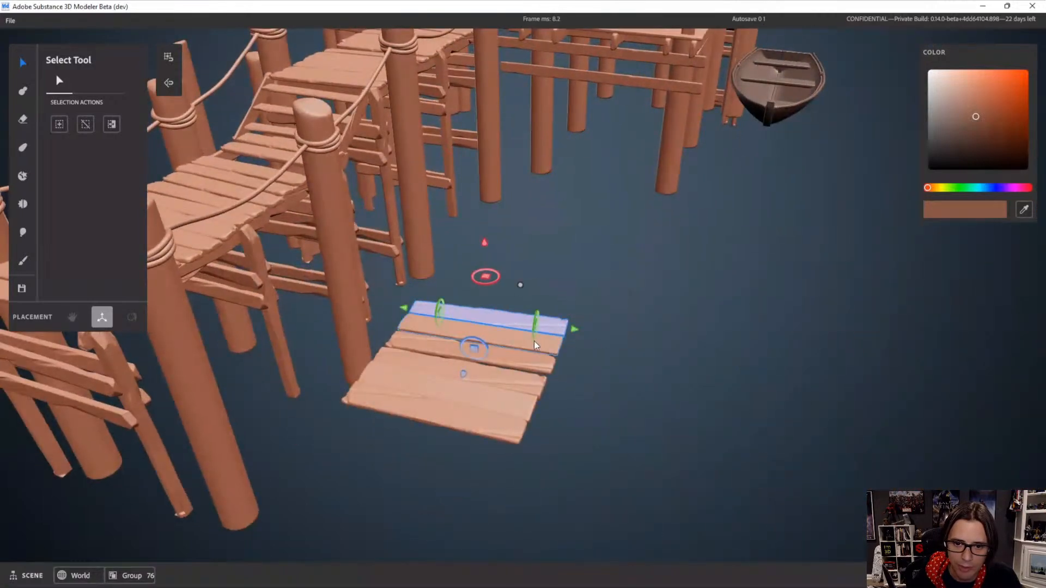
pyautogui.click(700, 353)
pyautogui.keyDown('alt'); pyautogui.moveTo(609, 323); pyautogui.dragTo(671, 372); pyautogui.keyUp('alt')
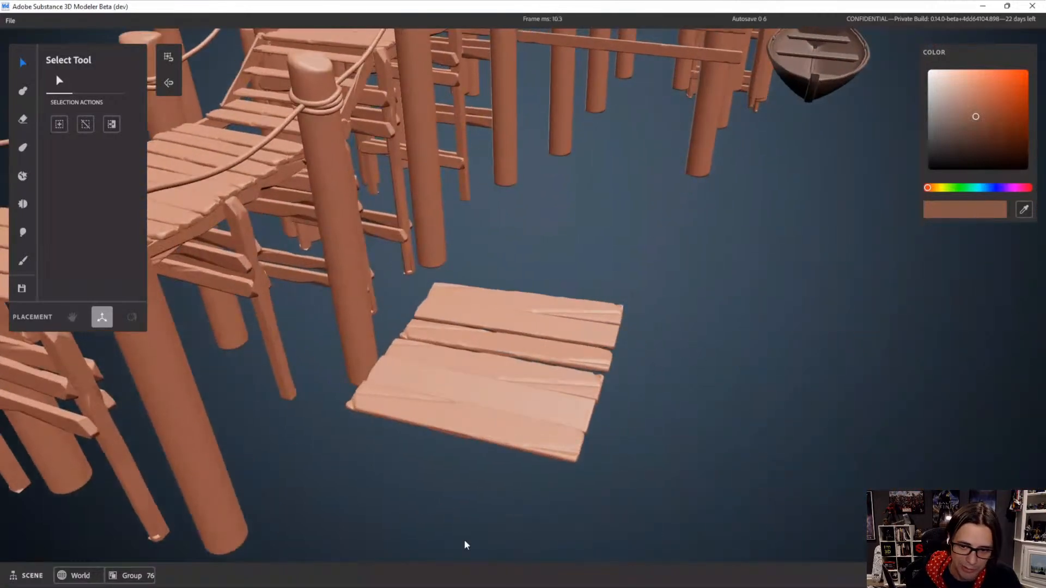
# Select all six boards in the row and group them
pyautogui.click(542, 449)
pyautogui.keyDown('shift'); pyautogui.click(563, 413); pyautogui.keyUp('shift')
pyautogui.keyDown('shift'); pyautogui.click(574, 385); pyautogui.keyUp('shift')
pyautogui.keyDown('shift'); pyautogui.click(589, 358); pyautogui.keyUp('shift')
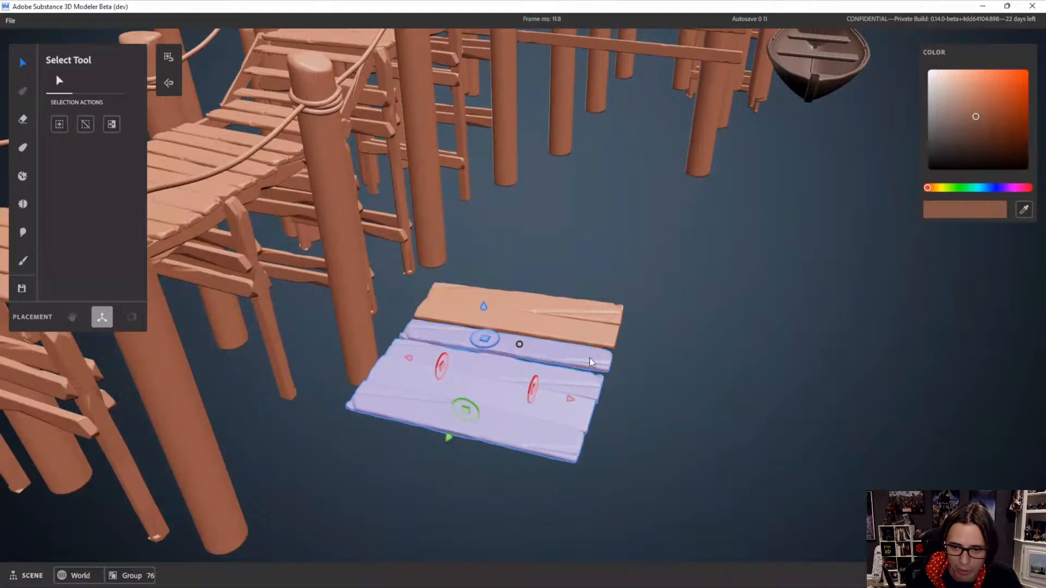
pyautogui.keyDown('shift'); pyautogui.click(598, 336); pyautogui.keyUp('shift')
pyautogui.keyDown('shift'); pyautogui.click(606, 322); pyautogui.keyUp('shift')
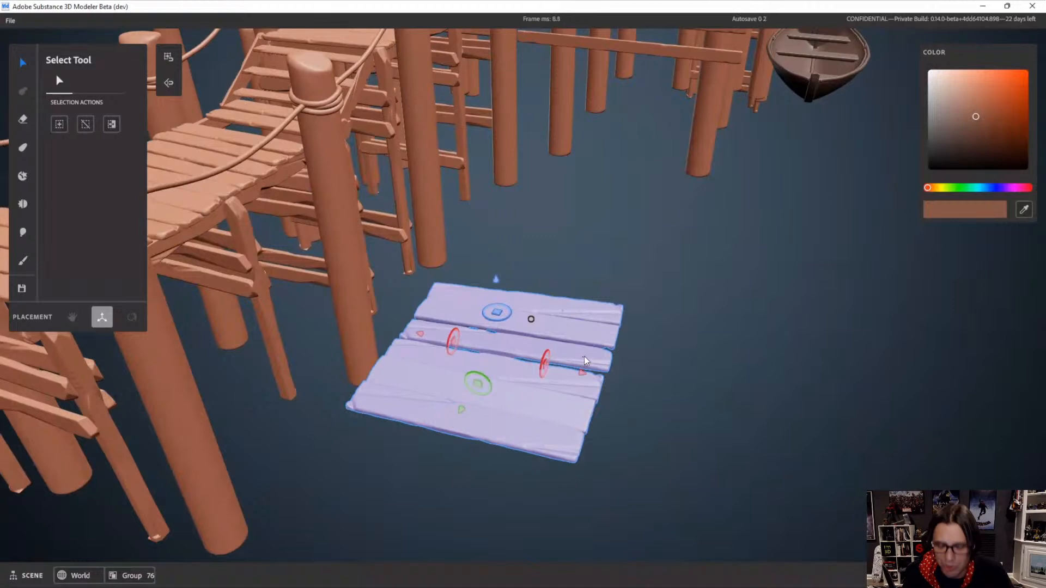
pyautogui.rightClick(606, 308)
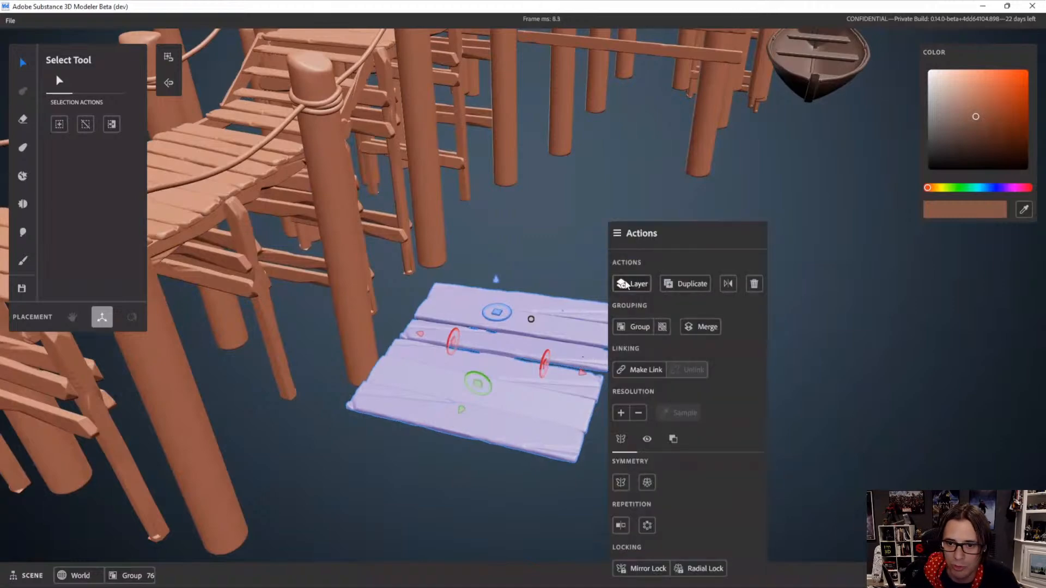
pyautogui.click(630, 324)
# Duplicate the board group and place the copy beside the original
pyautogui.keyDown('alt'); pyautogui.moveTo(603, 361); pyautogui.dragTo(692, 394); pyautogui.keyUp('alt')
pyautogui.click(691, 395)
pyautogui.click(498, 329)
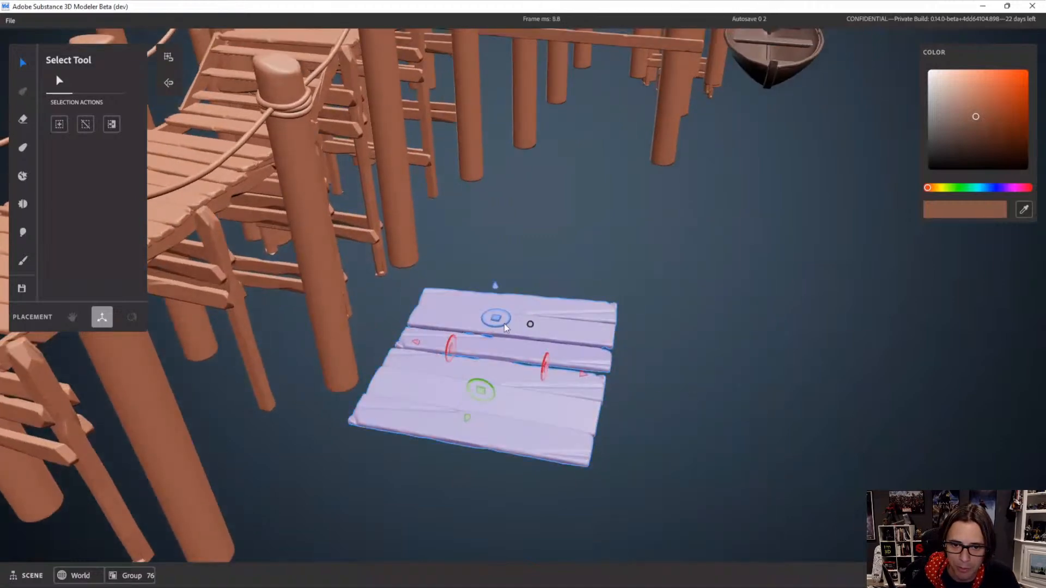
pyautogui.keyDown('alt'); pyautogui.moveTo(495, 316); pyautogui.dragTo(630, 315); pyautogui.keyUp('alt')
pyautogui.hotkey('ctrl', 'd')
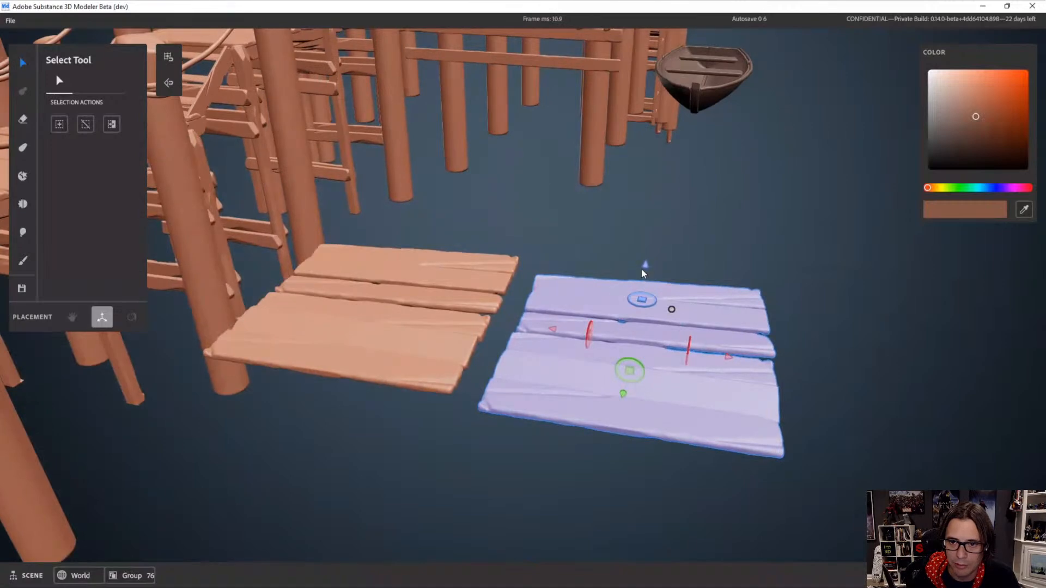
# Mirror the copied board group and move it back beside the original group
pyautogui.rightClick(743, 199)
pyautogui.click(874, 260)
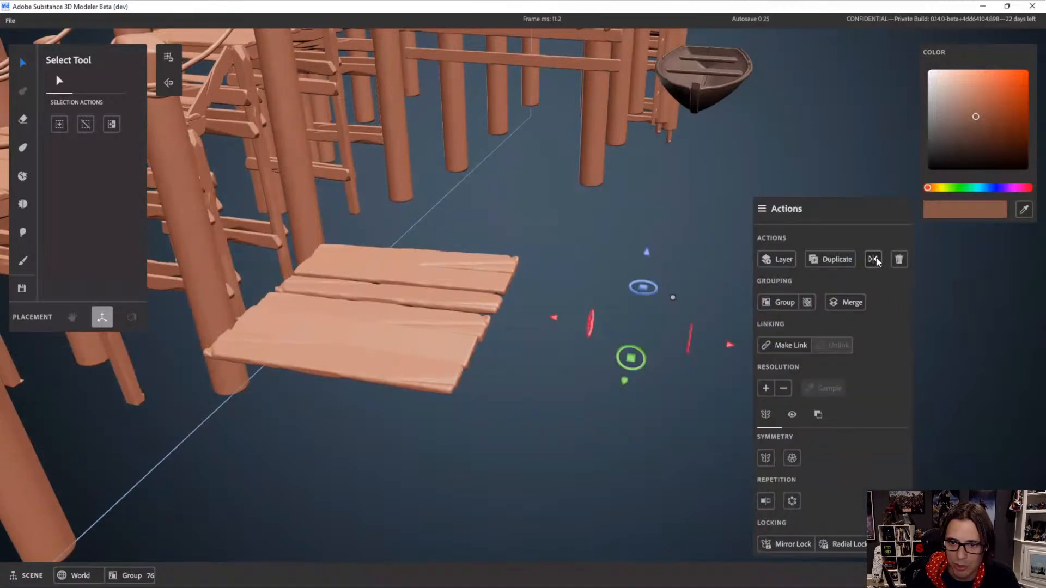
pyautogui.keyDown('alt'); pyautogui.moveTo(654, 316); pyautogui.dragTo(199, 314, button='right'); pyautogui.keyUp('alt')
pyautogui.keyDown('alt'); pyautogui.moveTo(199, 314); pyautogui.dragTo(354, 326, button='middle'); pyautogui.keyUp('alt')
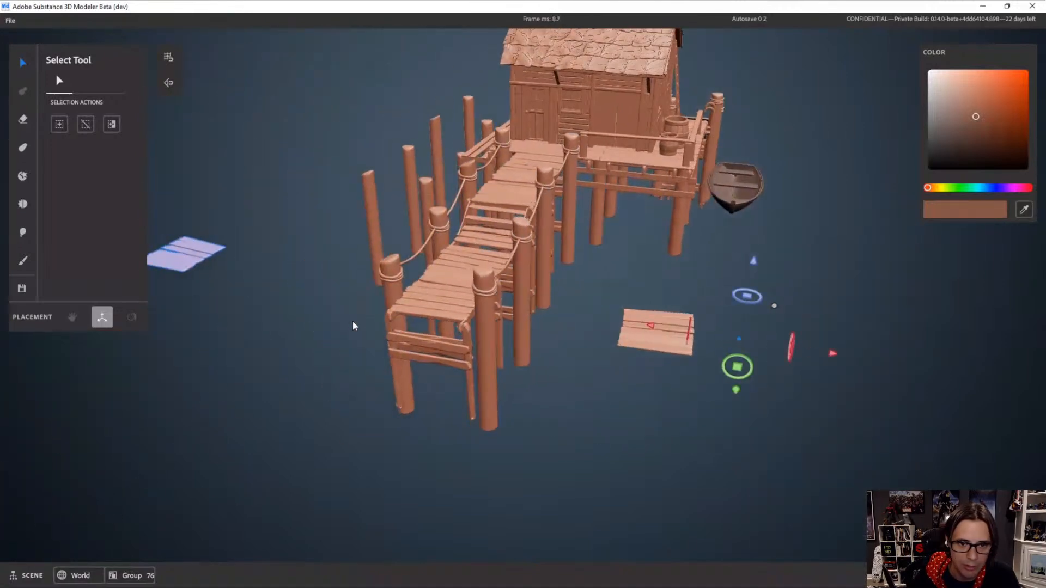
pyautogui.click(178, 252)
pyautogui.moveTo(263, 266); pyautogui.dragTo(690, 344)
pyautogui.keyDown('alt'); pyautogui.moveTo(689, 344); pyautogui.dragTo(600, 363, button='right'); pyautogui.keyUp('alt')
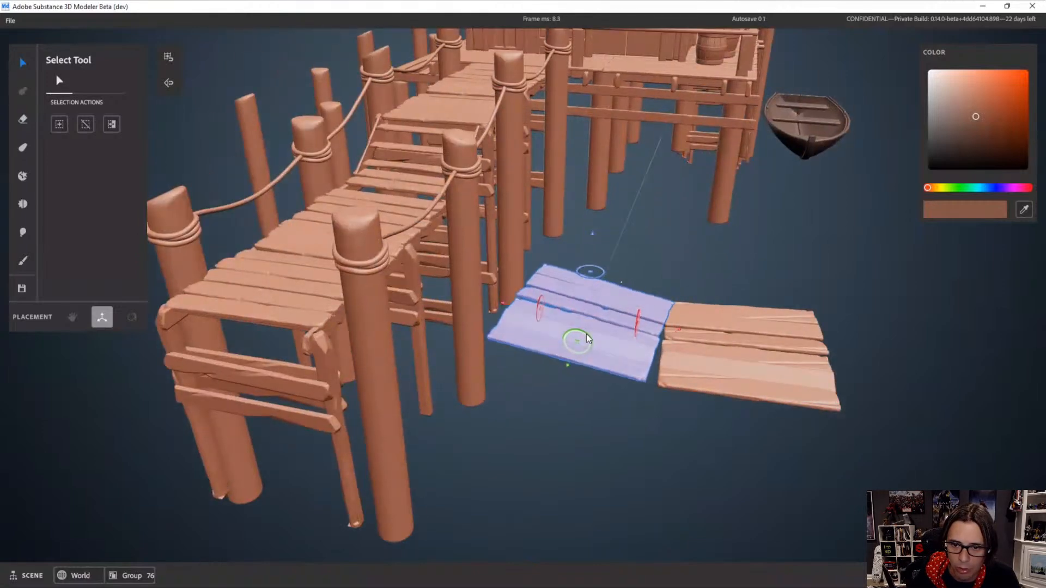
# Rotate the mirrored board group upright, reposition it beside the walkway posts, and deselect it
pyautogui.moveTo(586, 335); pyautogui.dragTo(612, 360)
pyautogui.keyDown('alt'); pyautogui.moveTo(654, 370); pyautogui.dragTo(608, 338); pyautogui.keyUp('alt')
pyautogui.keyDown('alt'); pyautogui.moveTo(609, 344); pyautogui.dragTo(718, 363); pyautogui.keyUp('alt')
pyautogui.moveTo(642, 261); pyautogui.dragTo(647, 199)
pyautogui.click(597, 463)
# Delete both board groups beside the walkway
pyautogui.keyDown('alt'); pyautogui.moveTo(597, 463); pyautogui.dragTo(590, 423, button='right'); pyautogui.keyUp('alt')
pyautogui.keyDown('alt'); pyautogui.moveTo(590, 423); pyautogui.dragTo(617, 396); pyautogui.keyUp('alt')
pyautogui.click(668, 387)
pyautogui.press('Delete')
pyautogui.click(597, 338)
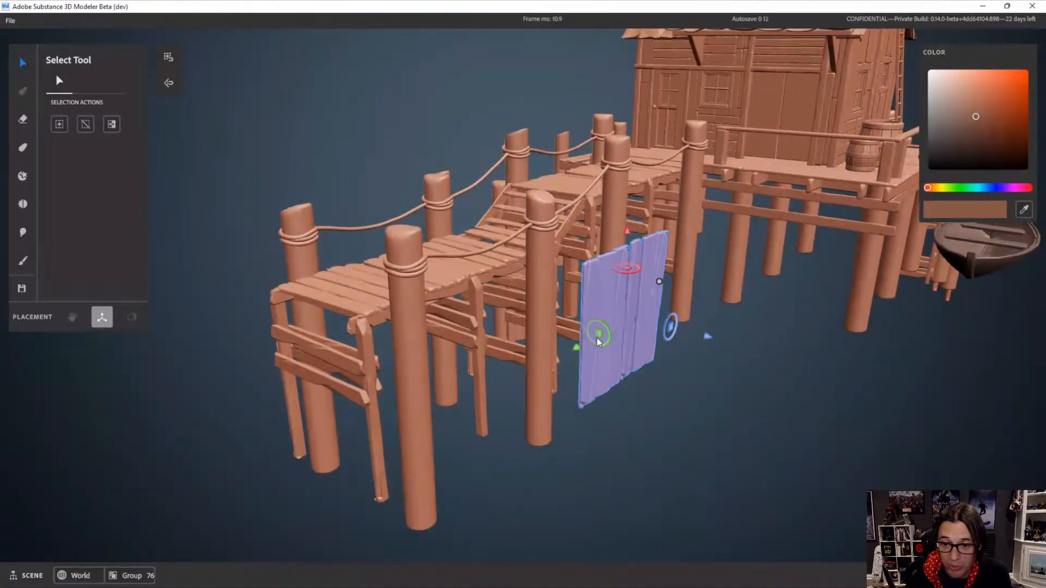
pyautogui.press('Delete')
# Select the cross-braced support frames under the walkway and examine the supports, posts and ropes around them
pyautogui.keyDown('alt'); pyautogui.moveTo(500, 374); pyautogui.dragTo(394, 391, button='right'); pyautogui.keyUp('alt')
pyautogui.keyDown('alt'); pyautogui.moveTo(394, 391); pyautogui.dragTo(572, 393); pyautogui.keyUp('alt')
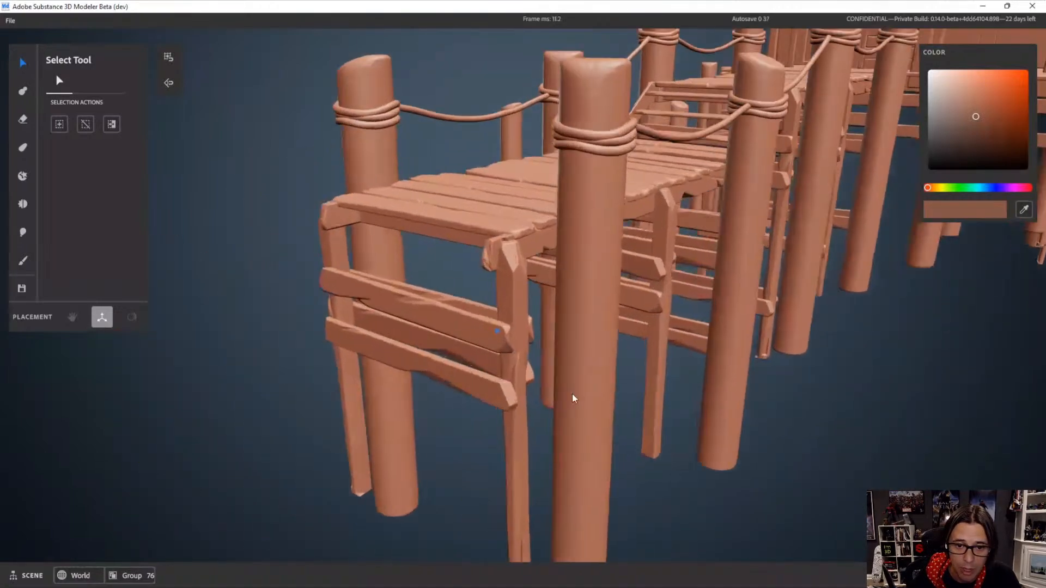
pyautogui.keyDown('alt'); pyautogui.moveTo(572, 393); pyautogui.dragTo(567, 400, button='right'); pyautogui.keyUp('alt')
pyautogui.click(475, 342)
pyautogui.keyDown('alt'); pyautogui.moveTo(490, 351); pyautogui.dragTo(535, 374); pyautogui.keyUp('alt')
pyautogui.keyDown('alt'); pyautogui.moveTo(536, 376); pyautogui.dragTo(544, 377, button='right'); pyautogui.keyUp('alt')
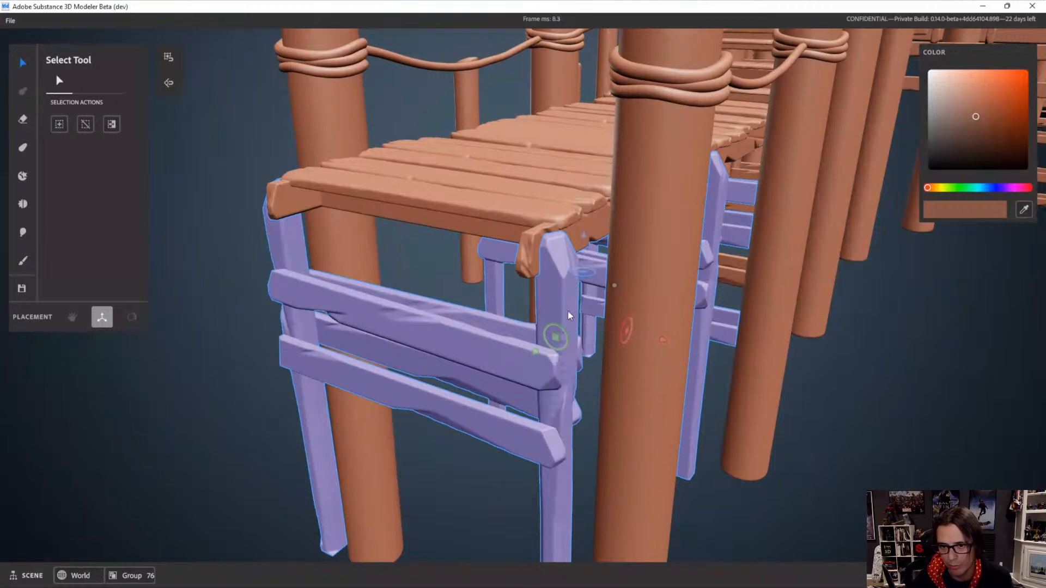
pyautogui.keyDown('alt'); pyautogui.moveTo(528, 269); pyautogui.dragTo(554, 388, button='middle'); pyautogui.keyUp('alt')
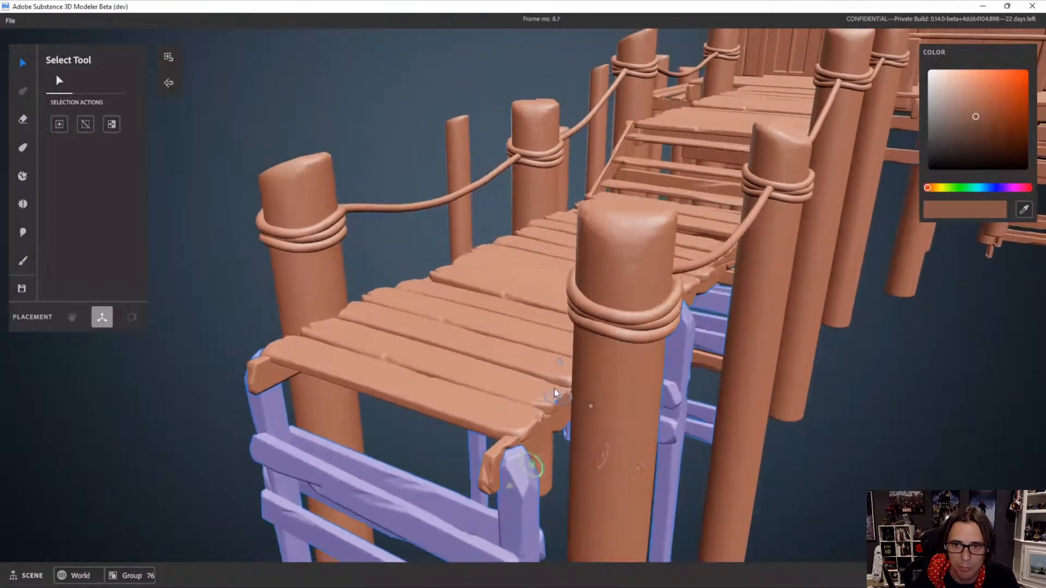
pyautogui.keyDown('alt'); pyautogui.moveTo(554, 388); pyautogui.dragTo(554, 380, button='right'); pyautogui.keyUp('alt')
pyautogui.keyDown('alt'); pyautogui.moveTo(578, 397); pyautogui.dragTo(251, 368); pyautogui.keyUp('alt')
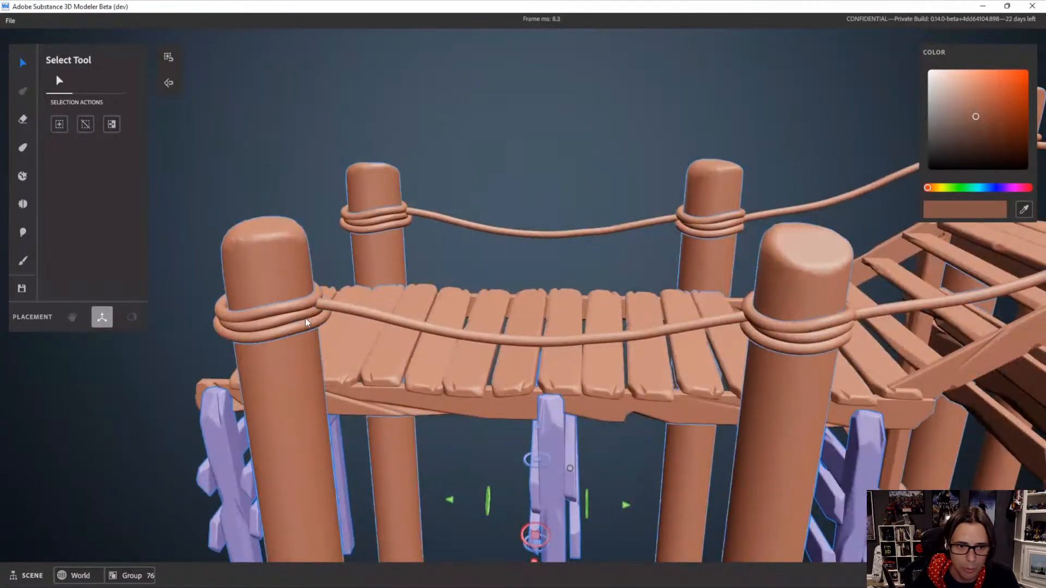
# Try lifting the rope between the two near posts, undo the move, and deselect the rope
pyautogui.click(342, 306)
pyautogui.moveTo(524, 266); pyautogui.dragTo(524, 143)
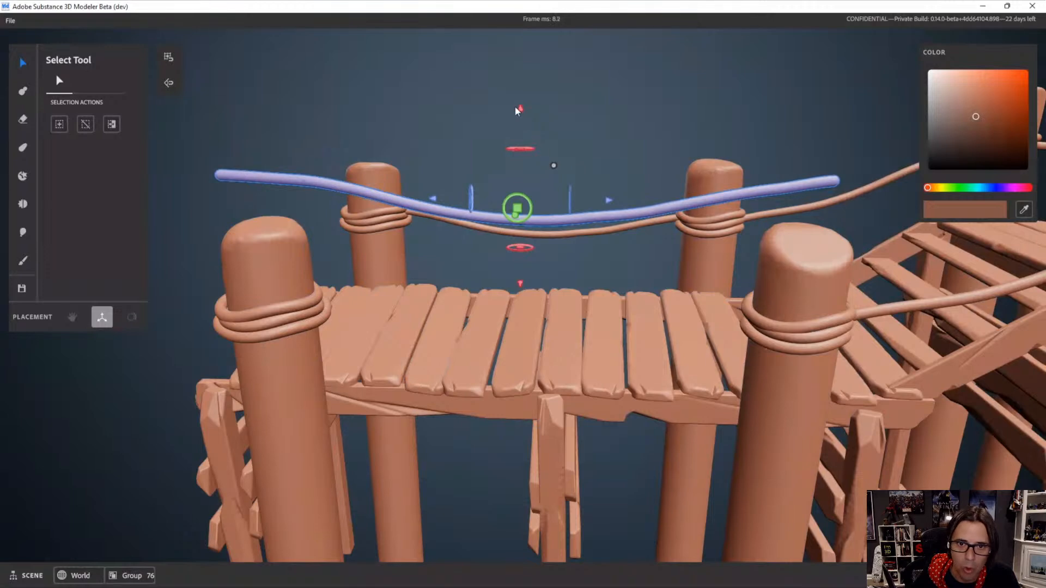
pyautogui.hotkey('ctrl', 'z')
pyautogui.keyDown('alt'); pyautogui.moveTo(523, 337); pyautogui.dragTo(566, 348, button='right'); pyautogui.keyUp('alt')
pyautogui.keyDown('alt'); pyautogui.moveTo(565, 349); pyautogui.dragTo(610, 349); pyautogui.keyUp('alt')
pyautogui.click(510, 145)
# Open the rope between the two near posts for sculpting and set the Warp tool size to 0.46 m
pyautogui.keyDown('alt'); pyautogui.moveTo(561, 376); pyautogui.dragTo(529, 374, button='right'); pyautogui.keyUp('alt')
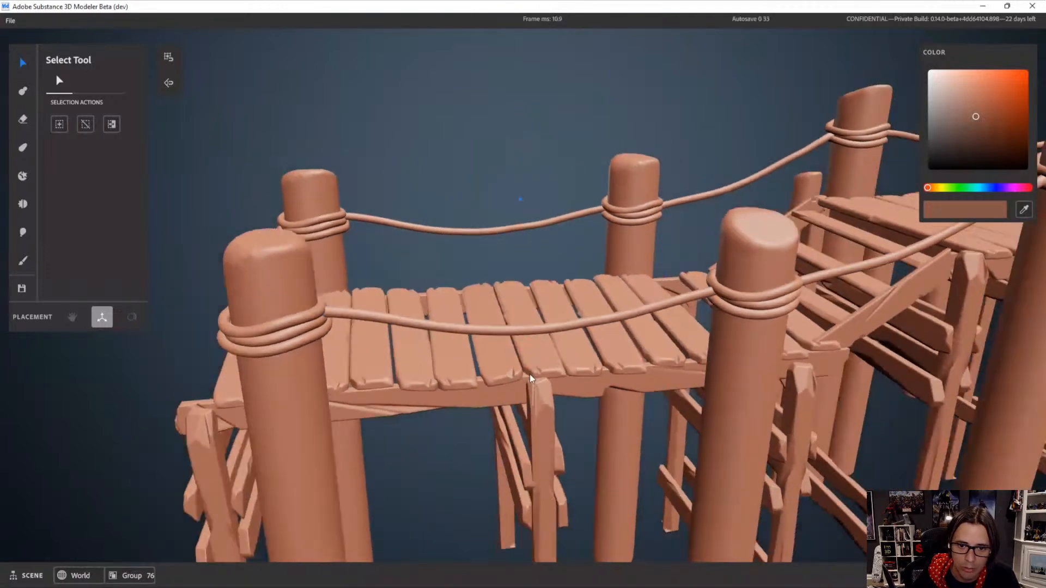
pyautogui.keyDown('alt'); pyautogui.moveTo(530, 374); pyautogui.dragTo(537, 354); pyautogui.keyUp('alt')
pyautogui.click(516, 335)
pyautogui.moveTo(568, 378)
pyautogui.keyDown('alt'); pyautogui.mouseDown(button='right')
pyautogui.moveTo(602, 384)
pyautogui.moveTo(599, 402)
pyautogui.moveTo(540, 386)
pyautogui.mouseUp(button='right'); pyautogui.keyUp('alt')
pyautogui.doubleClick(522, 387)
pyautogui.keyDown('alt'); pyautogui.moveTo(539, 386); pyautogui.dragTo(536, 366); pyautogui.keyUp('alt')
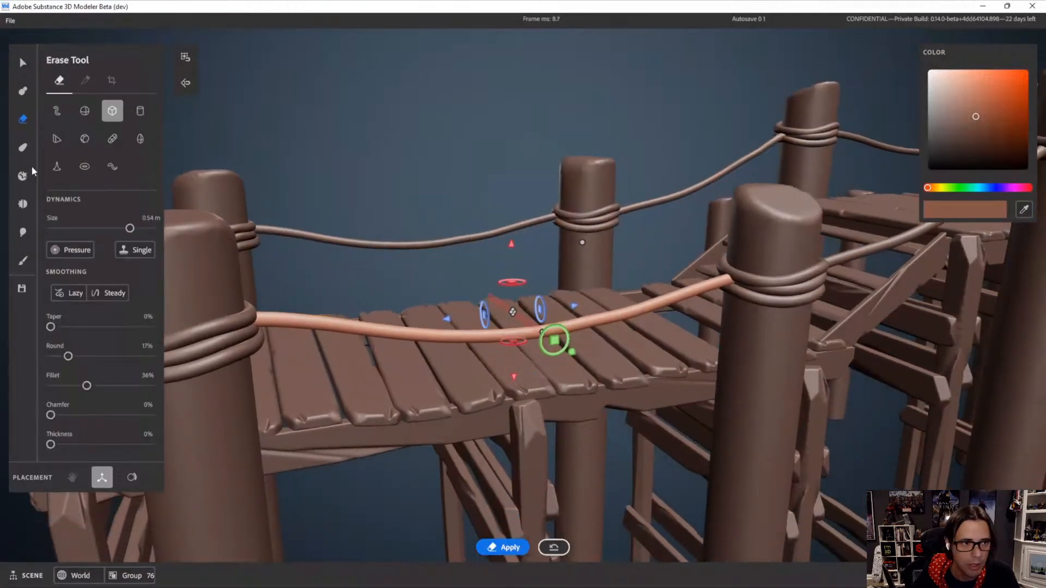
pyautogui.click(21, 149)
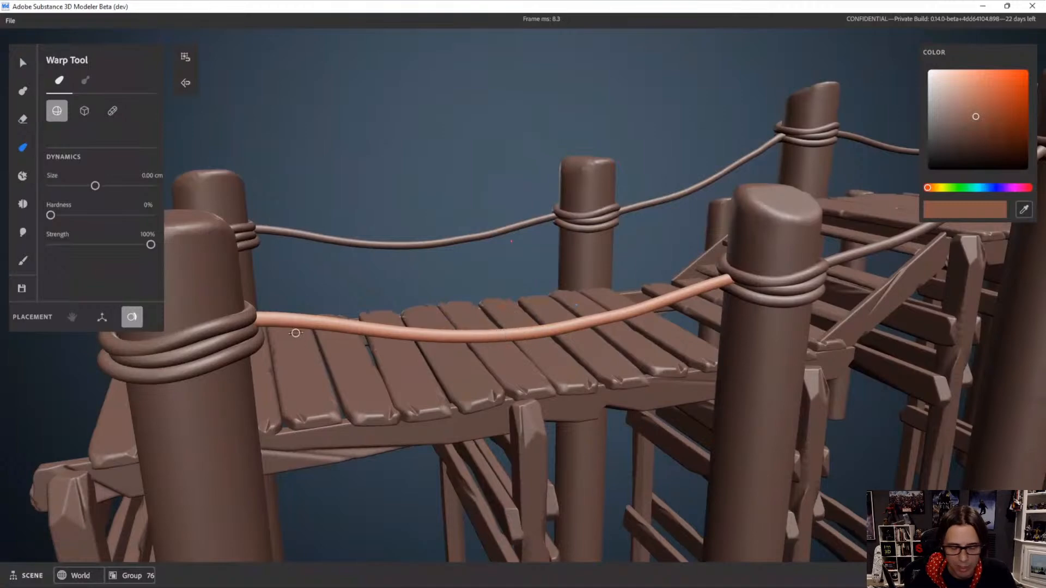
pyautogui.keyDown('alt'); pyautogui.moveTo(505, 334); pyautogui.dragTo(540, 327, button='right'); pyautogui.keyUp('alt')
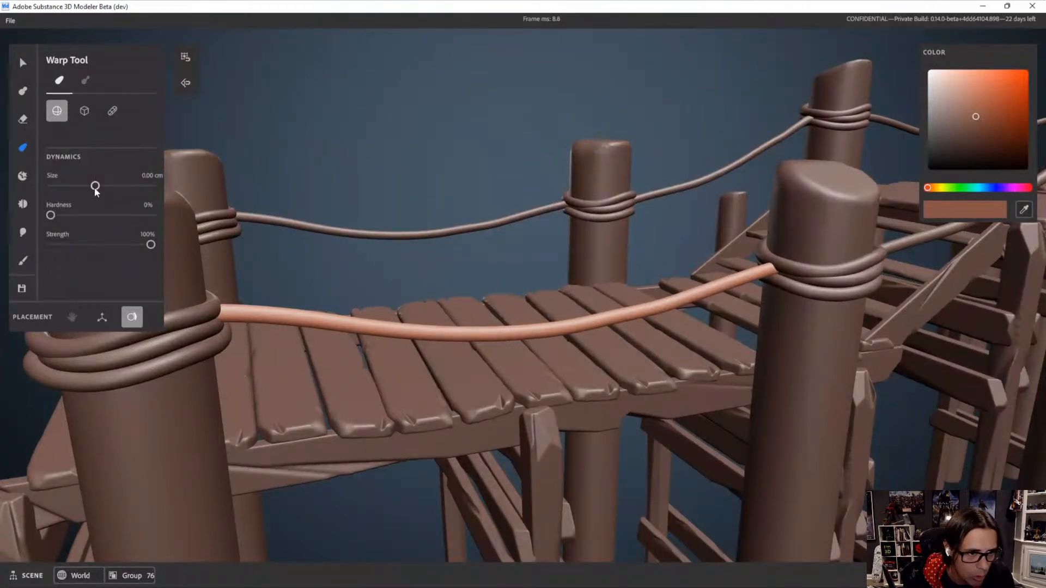
pyautogui.moveTo(125, 193); pyautogui.dragTo(130, 193)
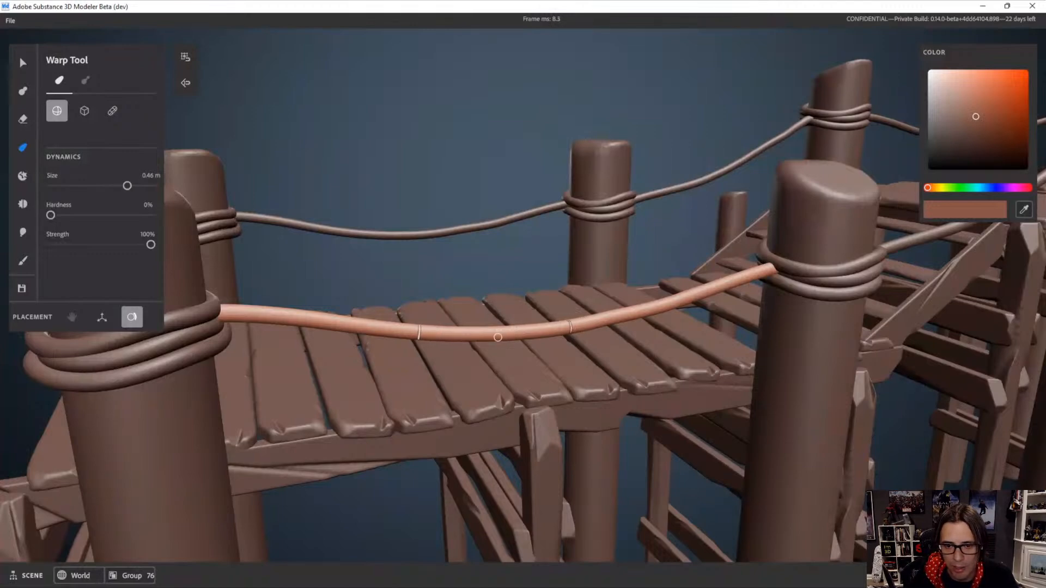
# Try pulling the middle of the rope down below the deck with the Warp tool, and undo the pull
pyautogui.moveTo(496, 333)
pyautogui.mouseDown()
pyautogui.moveTo(468, 294)
pyautogui.moveTo(474, 349)
pyautogui.moveTo(470, 271)
pyautogui.moveTo(532, 476)
pyautogui.mouseUp()
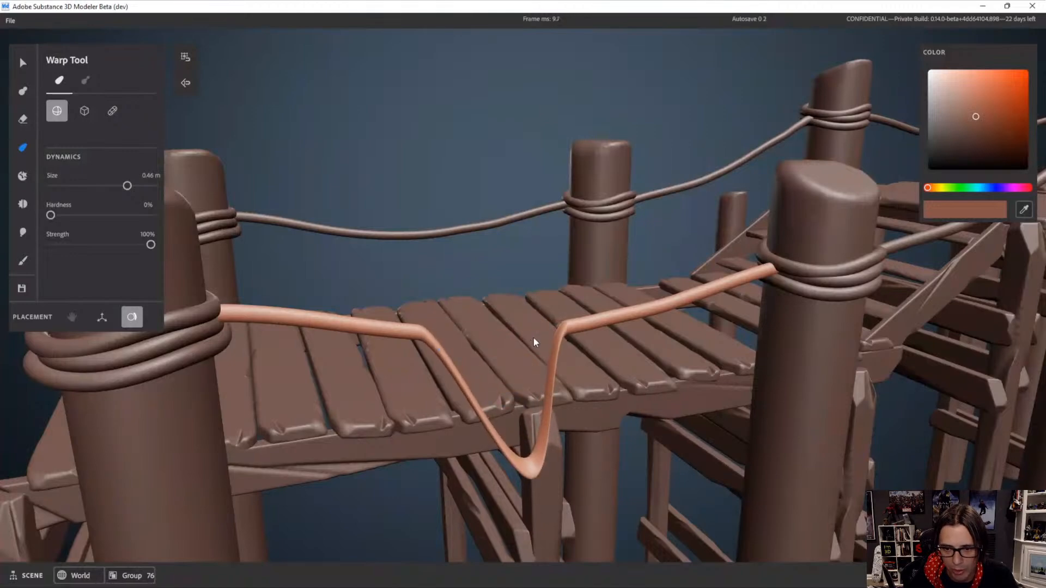
pyautogui.keyDown('alt'); pyautogui.moveTo(534, 342); pyautogui.dragTo(607, 420, button='right'); pyautogui.keyUp('alt')
pyautogui.hotkey('ctrl', 'z')
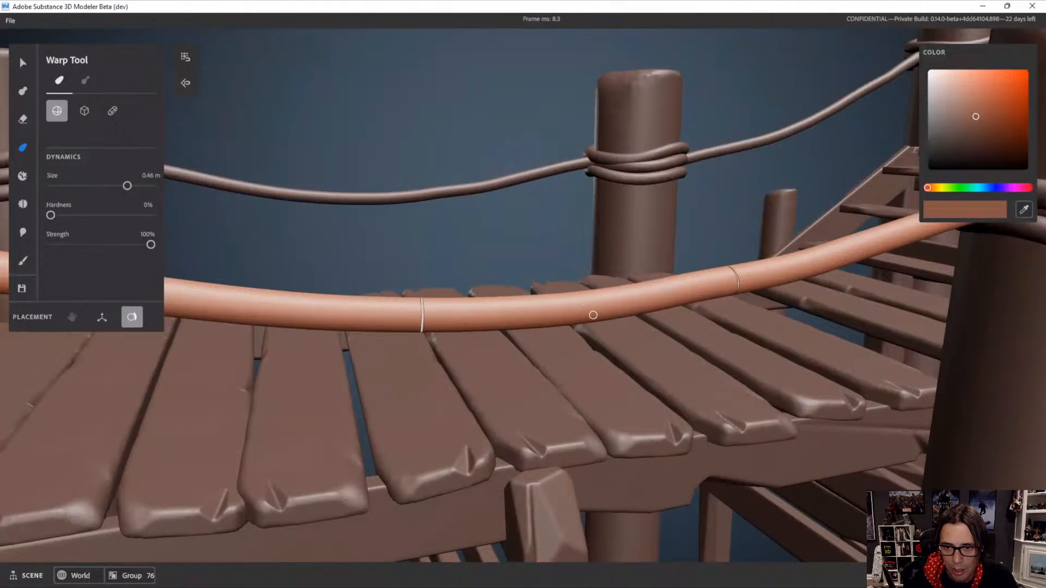
# Try warping the middle of the rope upward into a hump twice, undoing each attempt
pyautogui.moveTo(593, 314); pyautogui.dragTo(577, 233)
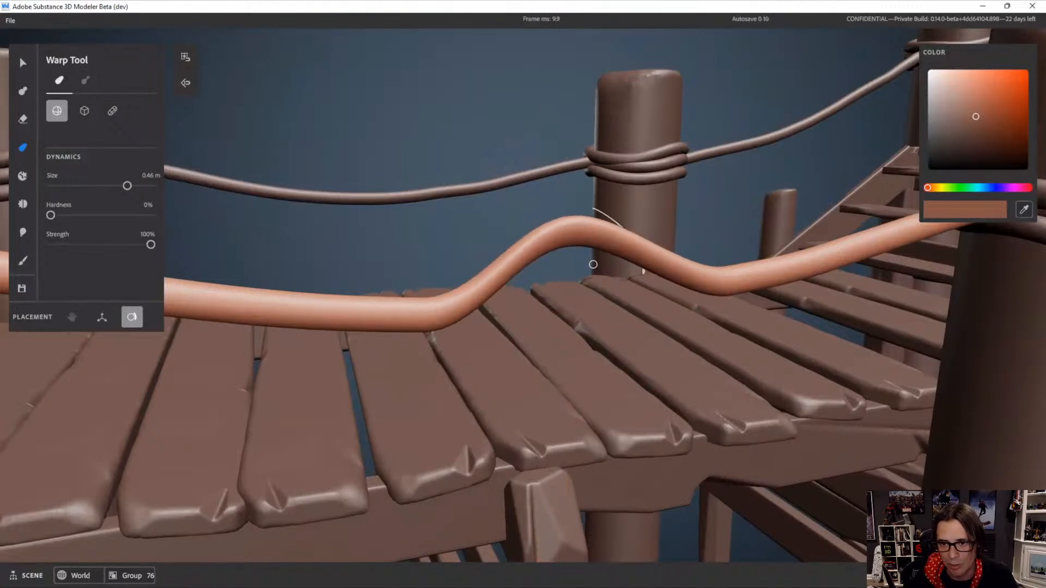
pyautogui.hotkey('ctrl', 'z')
pyautogui.moveTo(577, 311); pyautogui.dragTo(550, 213)
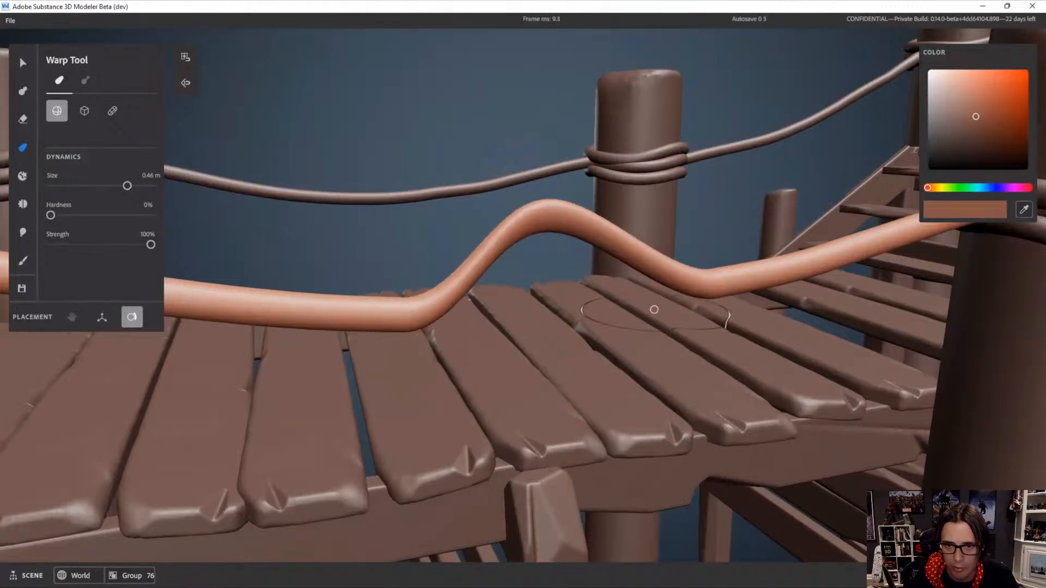
pyautogui.keyDown('alt'); pyautogui.moveTo(653, 308); pyautogui.dragTo(549, 303, button='right'); pyautogui.keyUp('alt')
pyautogui.keyDown('alt'); pyautogui.moveTo(547, 303); pyautogui.dragTo(621, 307); pyautogui.keyUp('alt')
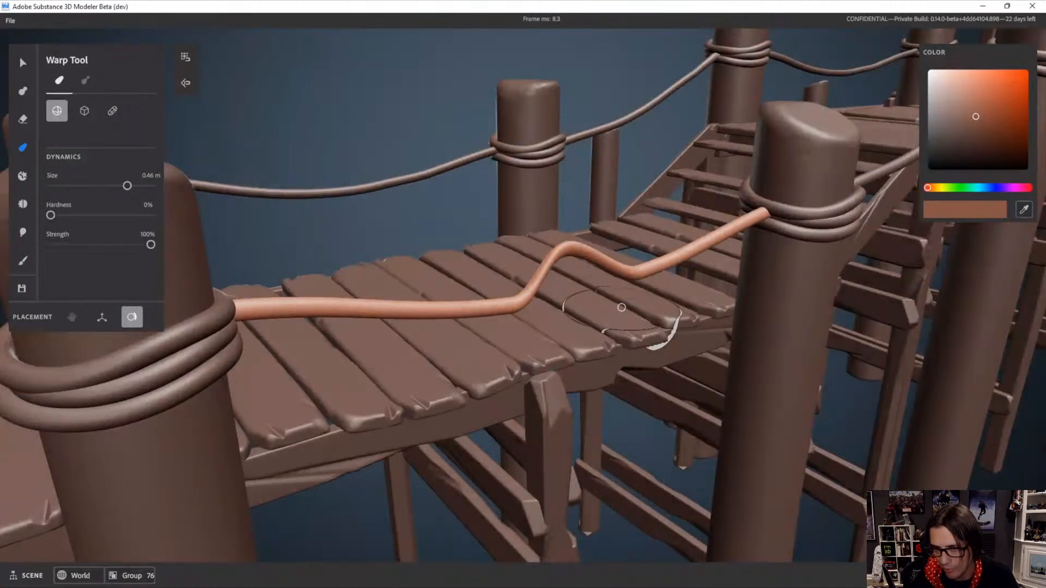
pyautogui.hotkey('ctrl', 'z')
# Try a long sideways and upward warp on the rope, check the stretched shape up close, and undo it
pyautogui.moveTo(431, 312)
pyautogui.mouseDown()
pyautogui.moveTo(503, 248)
pyautogui.moveTo(649, 231)
pyautogui.moveTo(596, 235)
pyautogui.moveTo(588, 245)
pyautogui.mouseUp()
pyautogui.keyDown('alt'); pyautogui.moveTo(699, 328); pyautogui.dragTo(547, 335, button='right'); pyautogui.keyUp('alt')
pyautogui.keyDown('alt'); pyautogui.moveTo(547, 335); pyautogui.dragTo(336, 290); pyautogui.keyUp('alt')
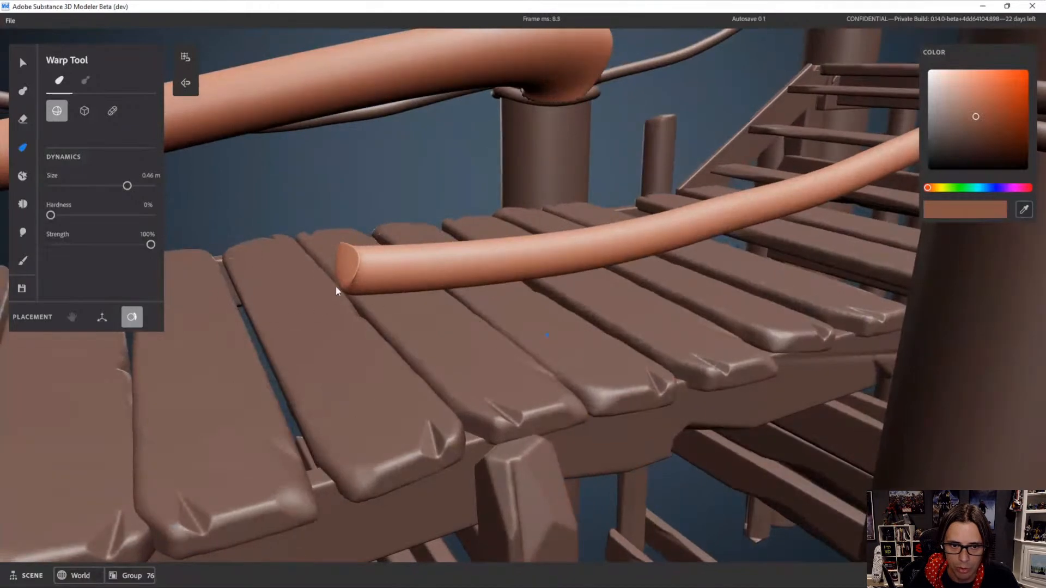
pyautogui.keyDown('alt'); pyautogui.moveTo(581, 187); pyautogui.dragTo(490, 194, button='right'); pyautogui.keyUp('alt')
pyautogui.moveTo(490, 193)
pyautogui.keyDown('alt'); pyautogui.mouseDown()
pyautogui.moveTo(448, 161)
pyautogui.moveTo(486, 194)
pyautogui.mouseUp(); pyautogui.keyUp('alt')
pyautogui.hotkey('ctrl', 'z')
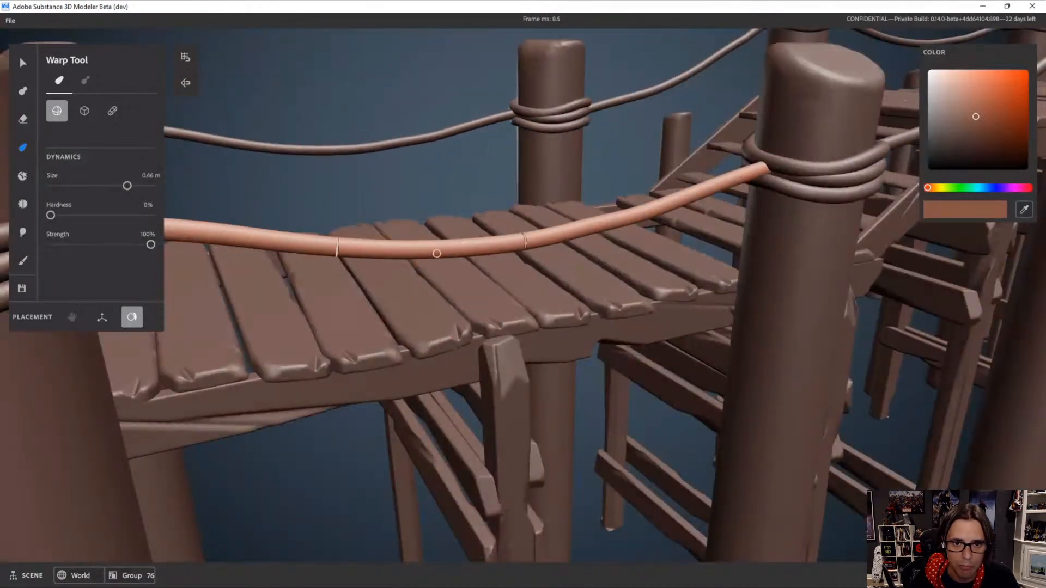
# Warp the middle of the rope up and sideways, and smooth away the thin stretched part to split the rope
pyautogui.moveTo(381, 243); pyautogui.dragTo(473, 188)
pyautogui.keyDown('alt'); pyautogui.moveTo(482, 232); pyautogui.dragTo(368, 242, button='right'); pyautogui.keyUp('alt')
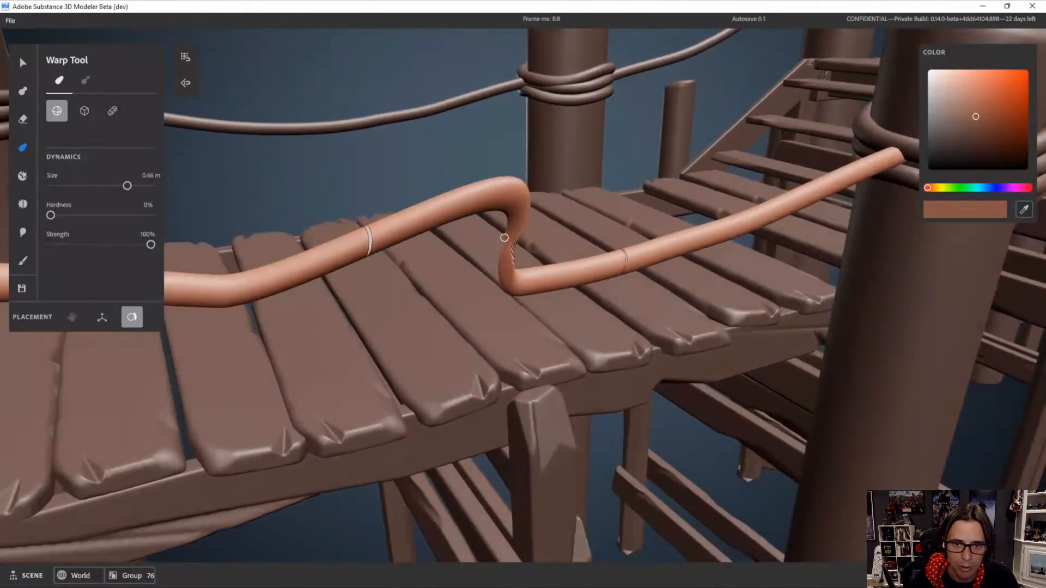
pyautogui.press('shift')
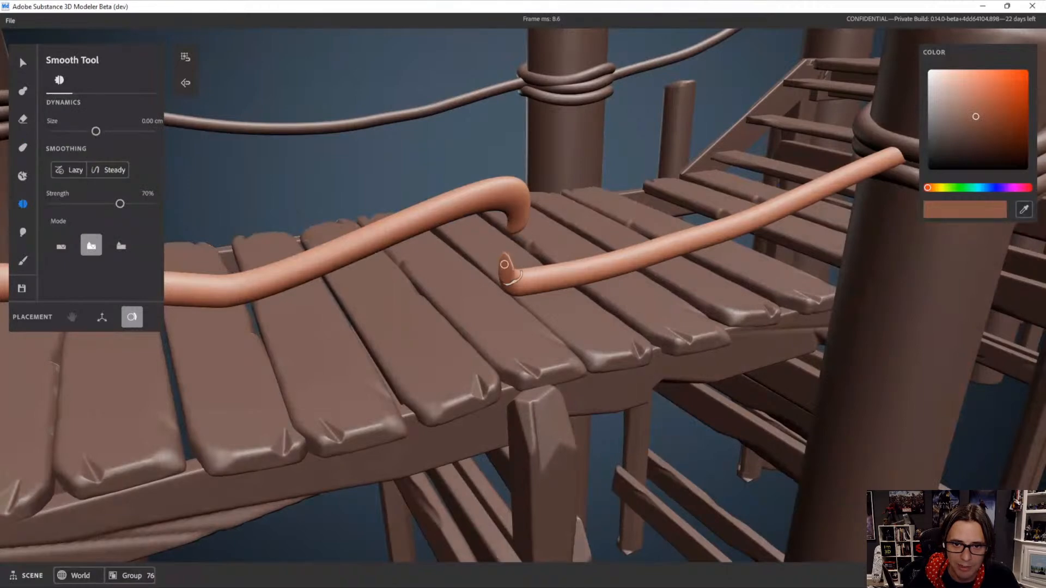
# Smooth the pointed tips of the two broken rope ends, checking them up close from several angles
pyautogui.moveTo(507, 264)
pyautogui.keyDown('alt'); pyautogui.mouseDown()
pyautogui.moveTo(542, 336)
pyautogui.moveTo(422, 344)
pyautogui.moveTo(707, 378)
pyautogui.moveTo(359, 106)
pyautogui.mouseUp(); pyautogui.keyUp('alt')
pyautogui.keyDown('alt'); pyautogui.moveTo(451, 176); pyautogui.dragTo(579, 374); pyautogui.keyUp('alt')
pyautogui.press('f')
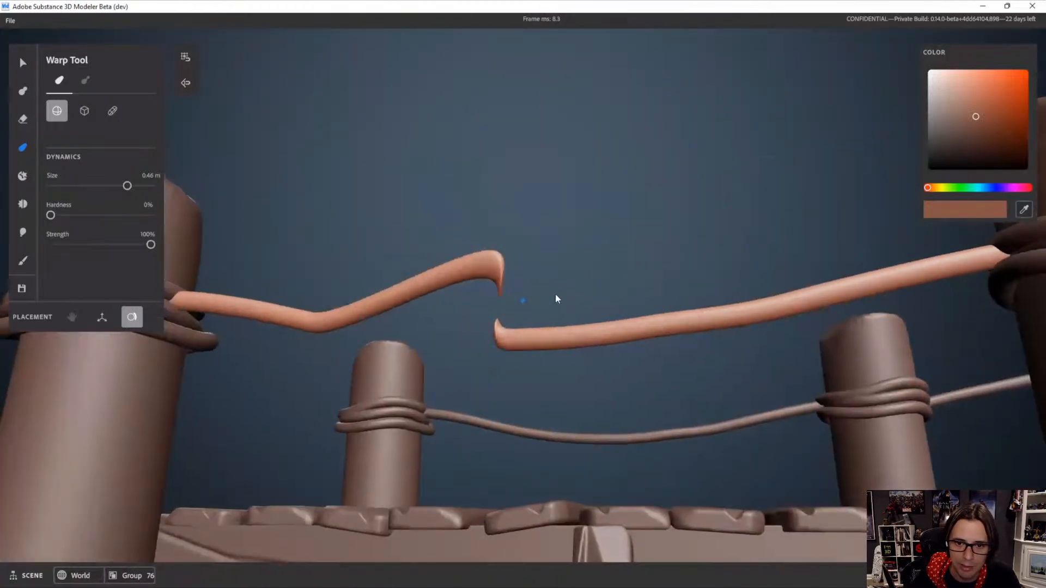
pyautogui.press('shift')
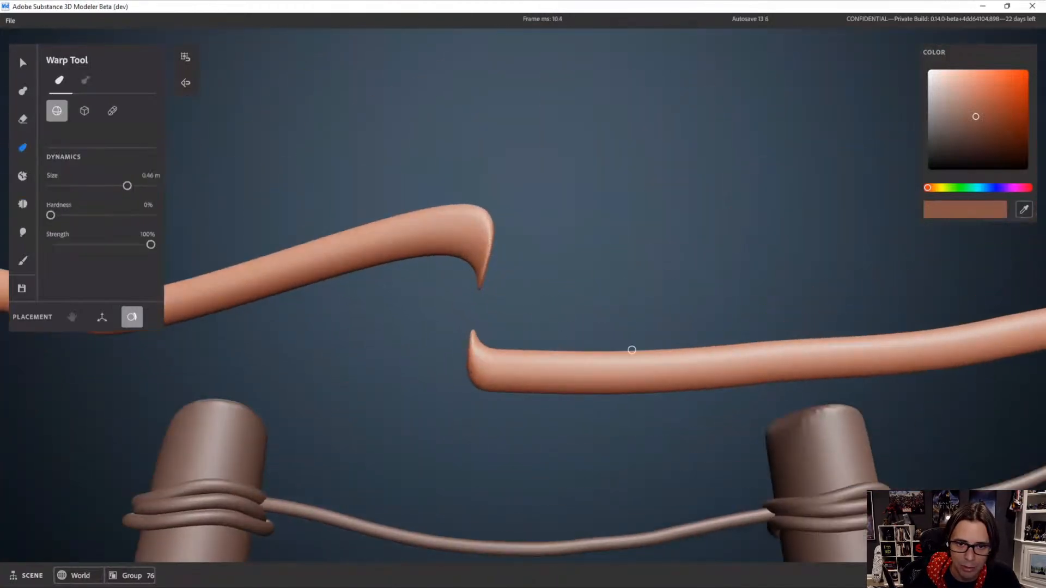
pyautogui.keyDown('alt'); pyautogui.moveTo(630, 350); pyautogui.dragTo(616, 335); pyautogui.keyUp('alt')
pyautogui.press('shift')
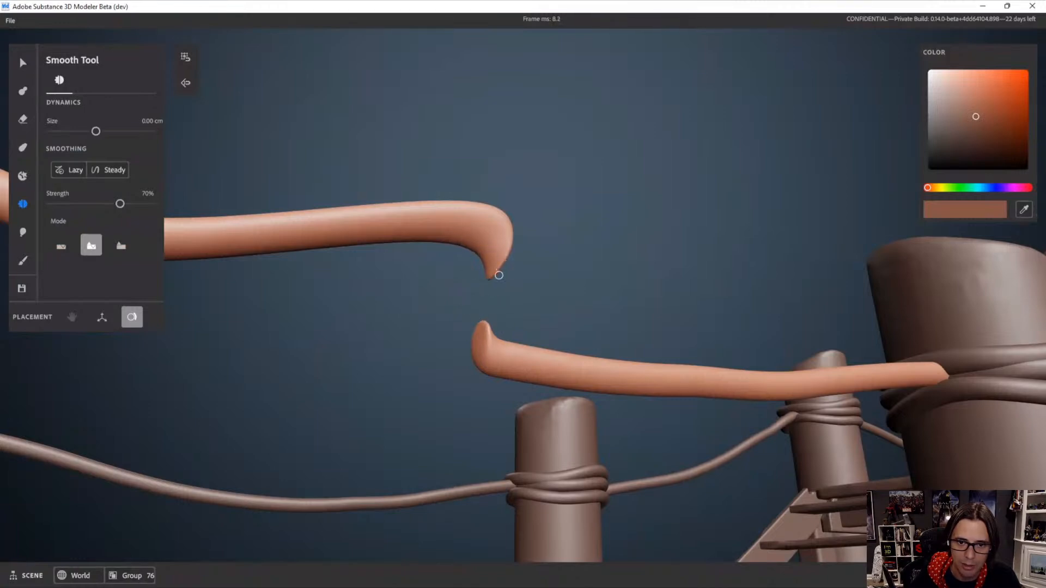
pyautogui.keyDown('alt'); pyautogui.moveTo(499, 275); pyautogui.dragTo(557, 383); pyautogui.keyUp('alt')
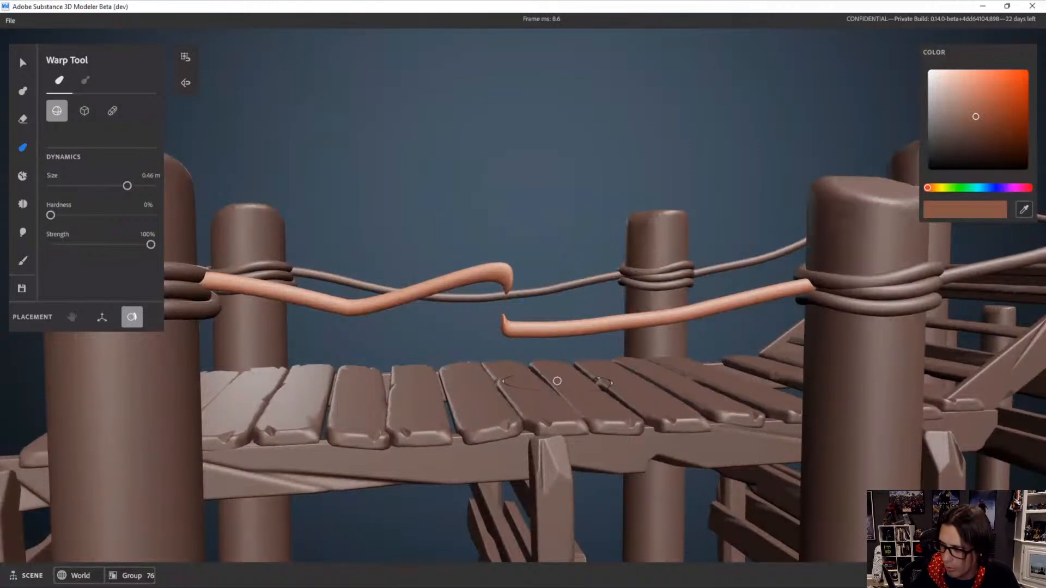
# Undo the warping and smoothing that split the rope
pyautogui.hotkey('ctrl', 'z')
pyautogui.keyDown('alt'); pyautogui.moveTo(557, 381); pyautogui.dragTo(544, 349); pyautogui.keyUp('alt')
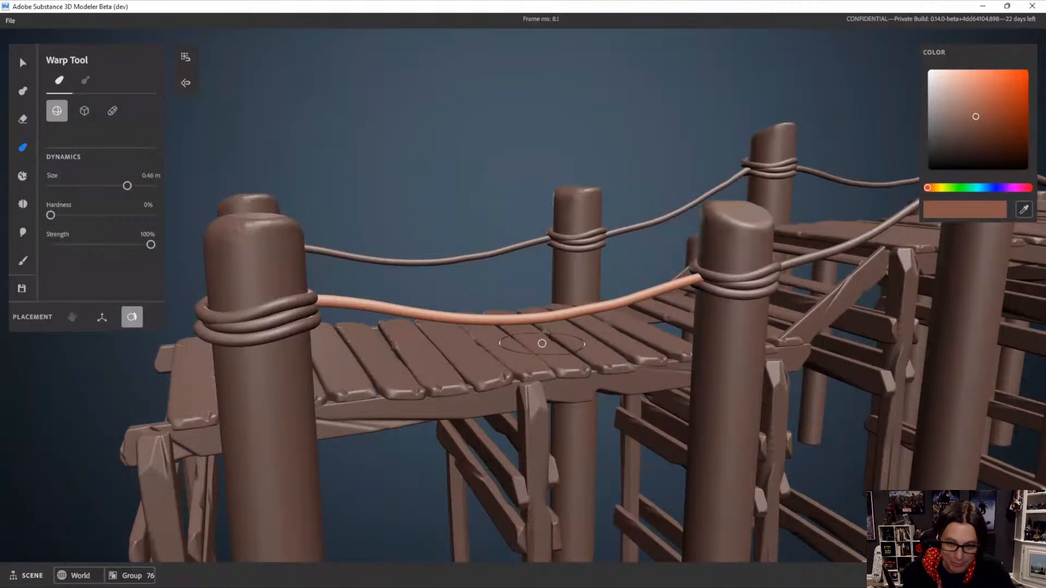
pyautogui.keyDown('alt'); pyautogui.moveTo(535, 313); pyautogui.dragTo(523, 358); pyautogui.keyUp('alt')
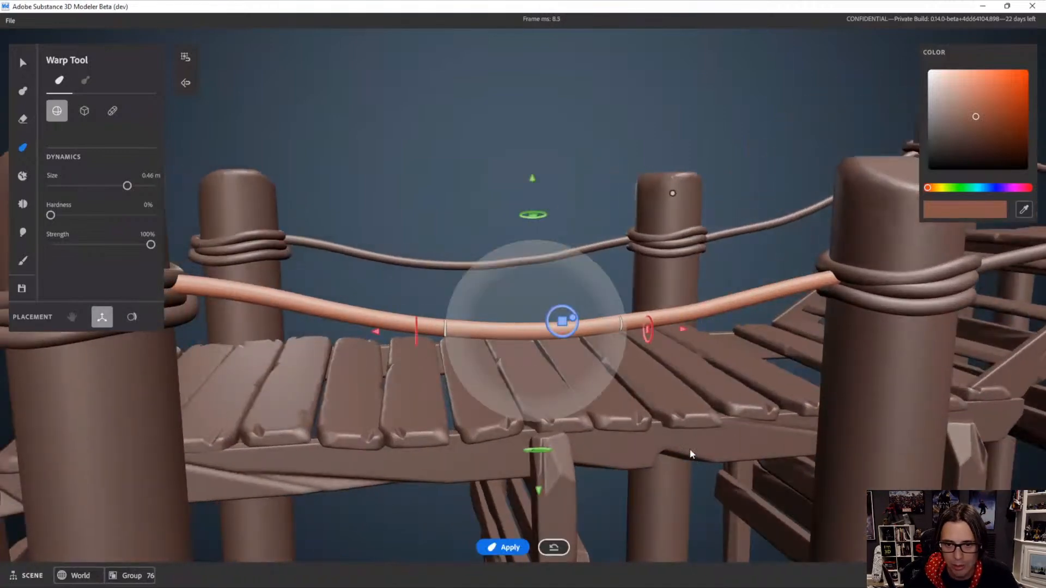
# Try pulling the middle of the rope upward with the Warp gizmo at a size of 1.17 m, and undo it
pyautogui.keyDown('alt'); pyautogui.moveTo(690, 454); pyautogui.dragTo(637, 276); pyautogui.keyUp('alt')
pyautogui.keyDown('alt'); pyautogui.moveTo(637, 277); pyautogui.dragTo(607, 325, button='right'); pyautogui.keyUp('alt')
pyautogui.keyDown('alt'); pyautogui.moveTo(607, 325); pyautogui.dragTo(589, 241); pyautogui.keyUp('alt')
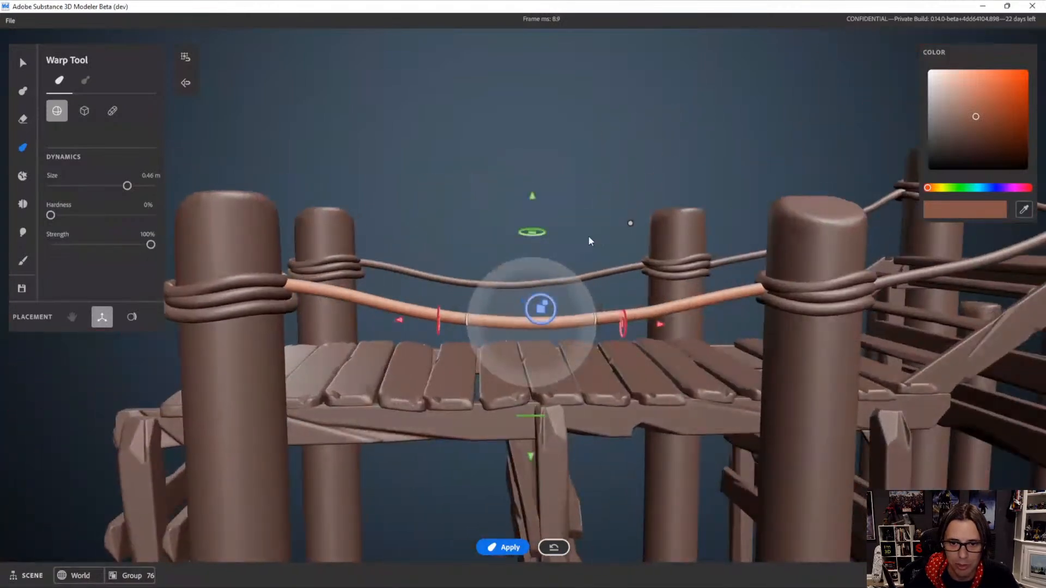
pyautogui.keyDown('ctrl'); pyautogui.moveTo(589, 237); pyautogui.dragTo(527, 299, button='right'); pyautogui.keyUp('ctrl')
pyautogui.keyDown('alt'); pyautogui.moveTo(527, 299); pyautogui.dragTo(600, 295); pyautogui.keyUp('alt')
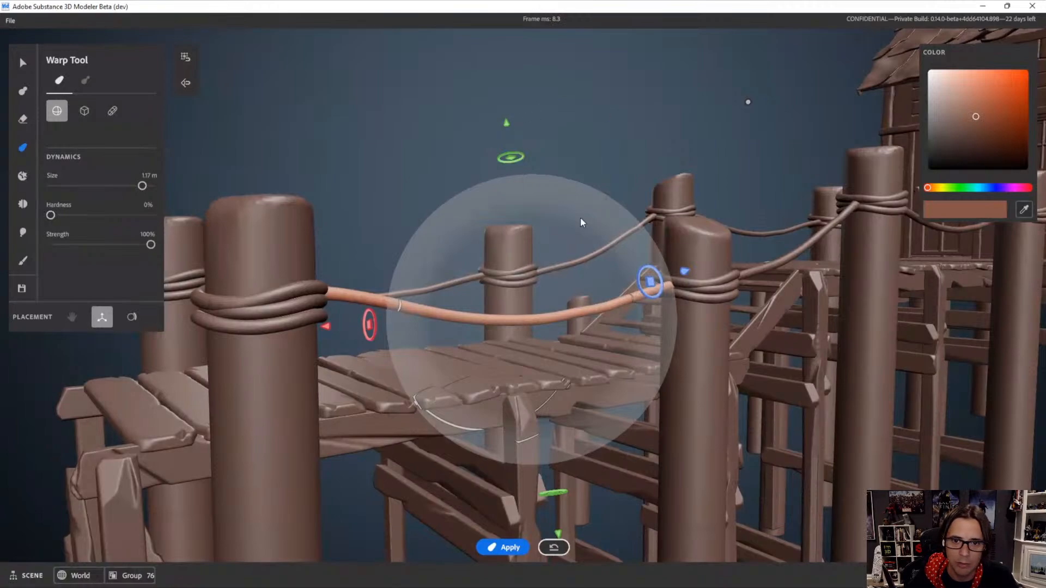
pyautogui.keyDown('alt'); pyautogui.moveTo(579, 281); pyautogui.dragTo(522, 291); pyautogui.keyUp('alt')
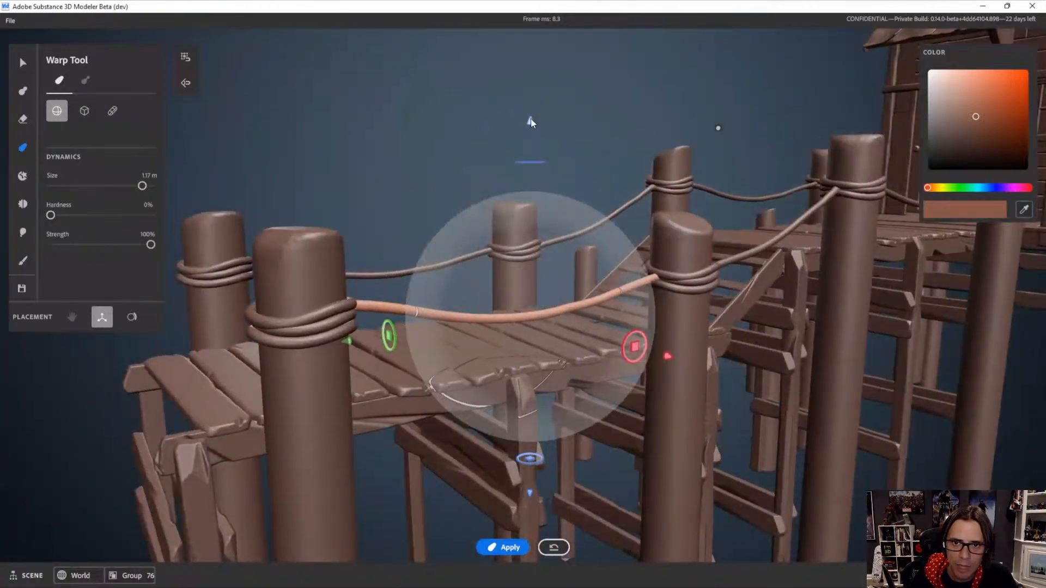
pyautogui.moveTo(531, 119)
pyautogui.mouseDown()
pyautogui.moveTo(533, 76)
pyautogui.moveTo(546, 133)
pyautogui.moveTo(534, 89)
pyautogui.moveTo(533, 107)
pyautogui.mouseUp()
pyautogui.hotkey('ctrl', 'z')
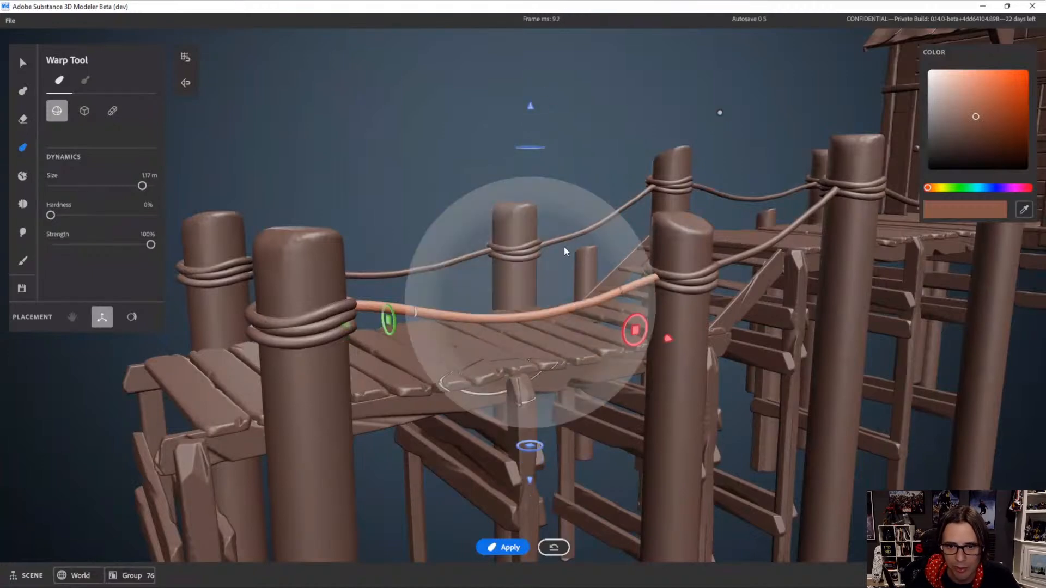
# Enlarge the Warp size to 2.48 m, pull the middle of the rope down into a deeper sag, and apply the warp
pyautogui.scroll(5, 646, 168)
pyautogui.keyDown('alt'); pyautogui.moveTo(659, 166); pyautogui.dragTo(609, 188, button='right'); pyautogui.keyUp('alt')
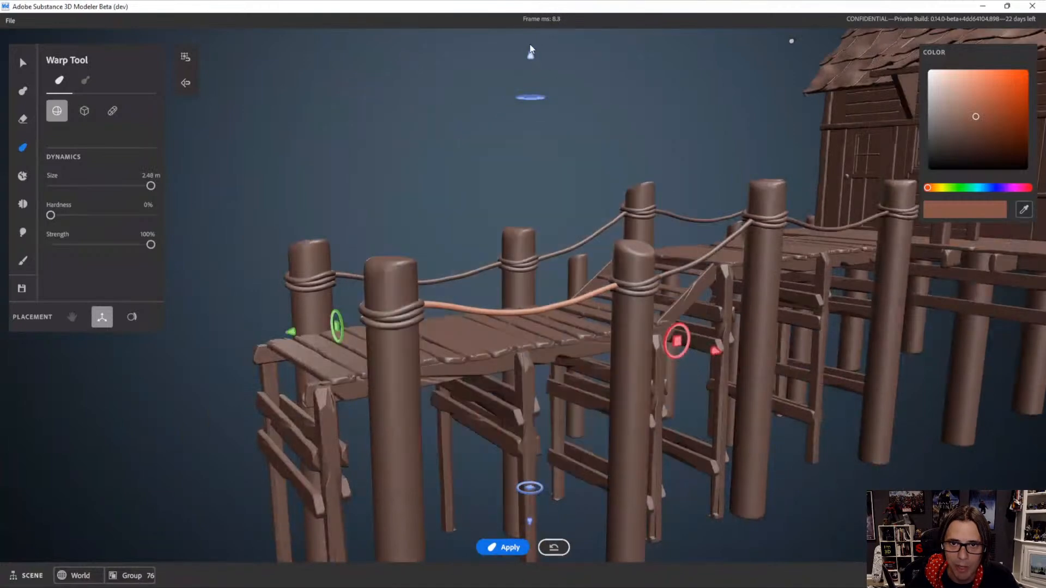
pyautogui.moveTo(524, 51); pyautogui.dragTo(532, 76)
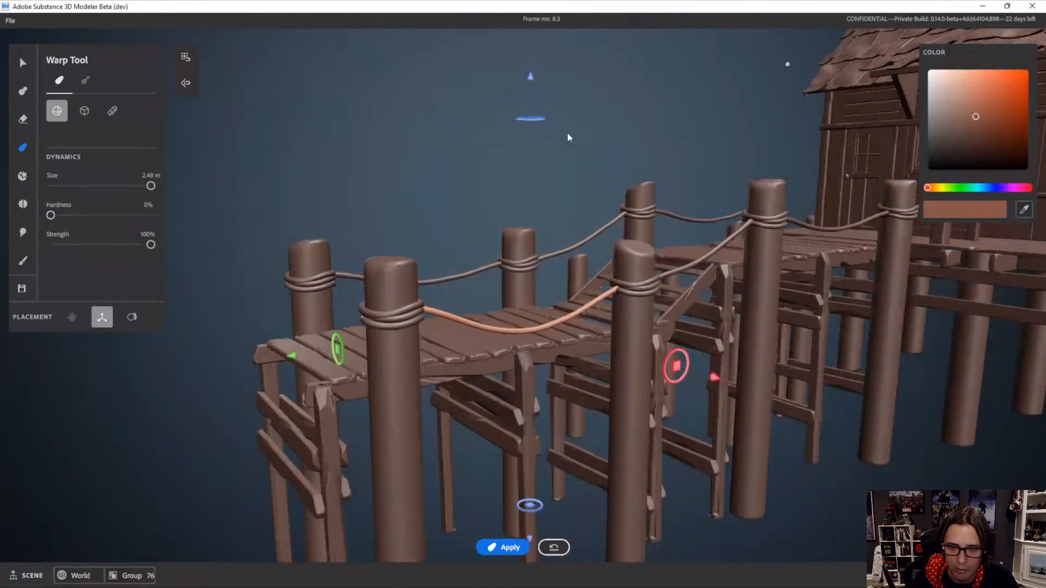
pyautogui.press('Return')
pyautogui.keyDown('alt'); pyautogui.moveTo(741, 322); pyautogui.dragTo(646, 285); pyautogui.keyUp('alt')
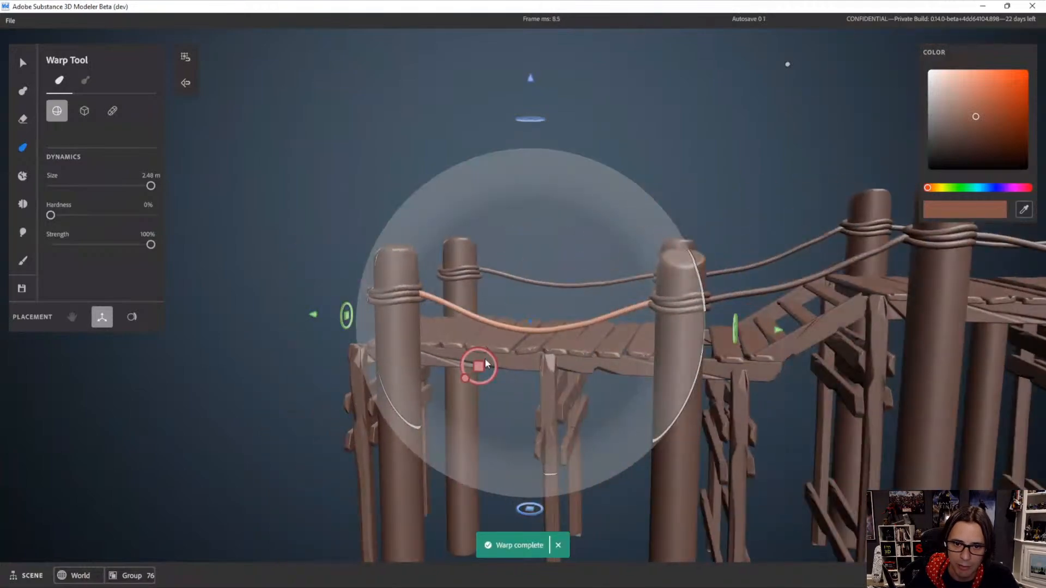
pyautogui.keyDown('alt'); pyautogui.moveTo(486, 363); pyautogui.dragTo(501, 348); pyautogui.keyUp('alt')
# Change to the Select tool, leave the rope, and pick individual planks on the dock walkway
pyautogui.click(23, 63)
pyautogui.click(213, 115)
pyautogui.keyDown('alt'); pyautogui.moveTo(502, 348); pyautogui.dragTo(541, 408, button='right'); pyautogui.keyUp('alt')
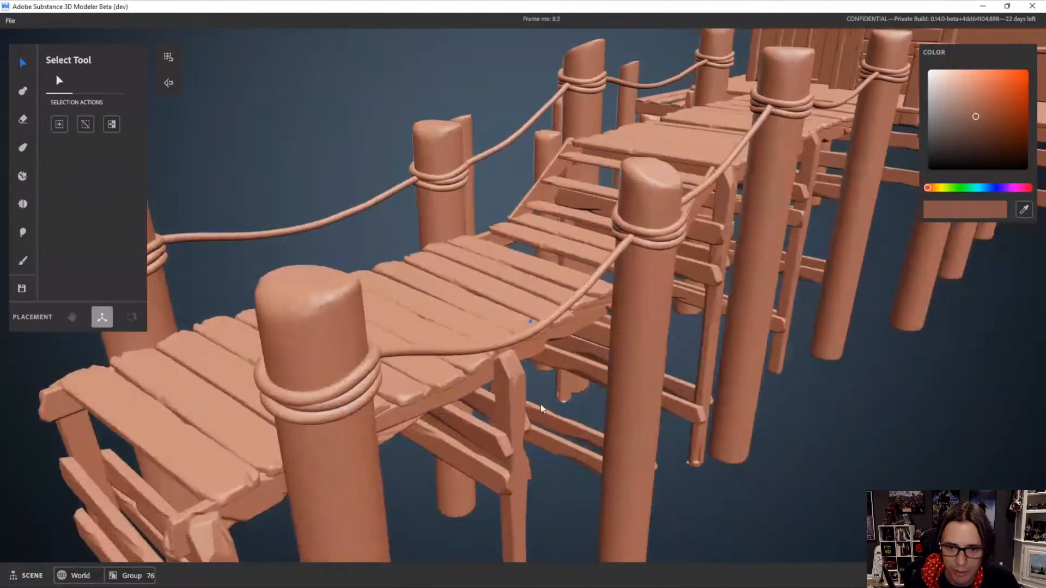
pyautogui.keyDown('alt'); pyautogui.moveTo(541, 409); pyautogui.dragTo(534, 436); pyautogui.keyUp('alt')
pyautogui.click(468, 299)
pyautogui.click(514, 238)
# Select a row of roof shingles on the shack, lift it up off the roof, and clear the selection
pyautogui.keyDown('alt'); pyautogui.moveTo(635, 249); pyautogui.dragTo(512, 327, button='middle'); pyautogui.keyUp('alt')
pyautogui.keyDown('alt'); pyautogui.moveTo(512, 327); pyautogui.dragTo(612, 276, button='right'); pyautogui.keyUp('alt')
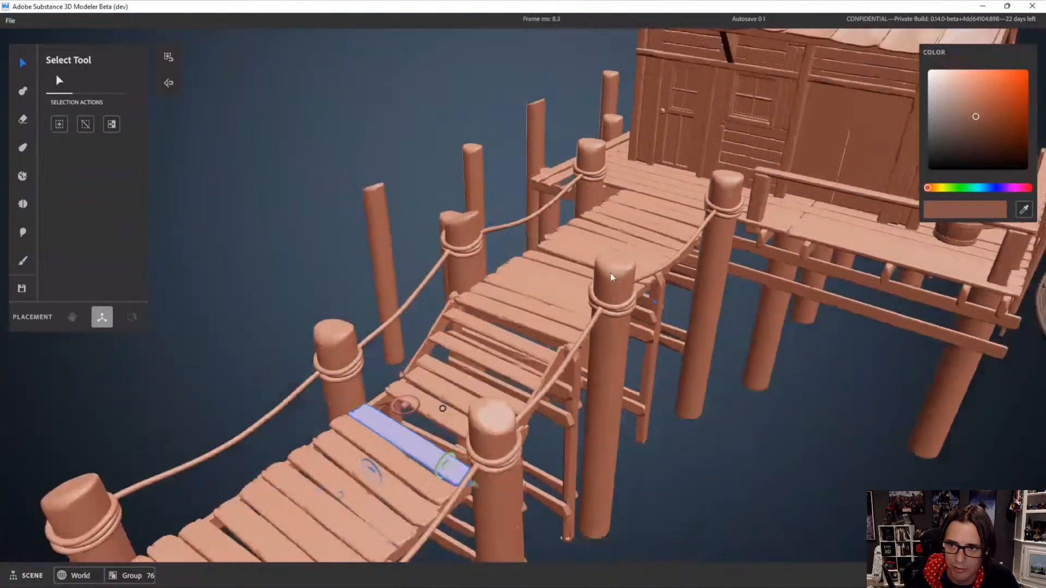
pyautogui.keyDown('alt'); pyautogui.moveTo(611, 276); pyautogui.dragTo(437, 381, button='middle'); pyautogui.keyUp('alt')
pyautogui.keyDown('alt'); pyautogui.moveTo(437, 381); pyautogui.dragTo(386, 397, button='right'); pyautogui.keyUp('alt')
pyautogui.keyDown('alt'); pyautogui.moveTo(385, 398); pyautogui.dragTo(481, 308); pyautogui.keyUp('alt')
pyautogui.keyDown('alt'); pyautogui.moveTo(480, 308); pyautogui.dragTo(516, 348, button='right'); pyautogui.keyUp('alt')
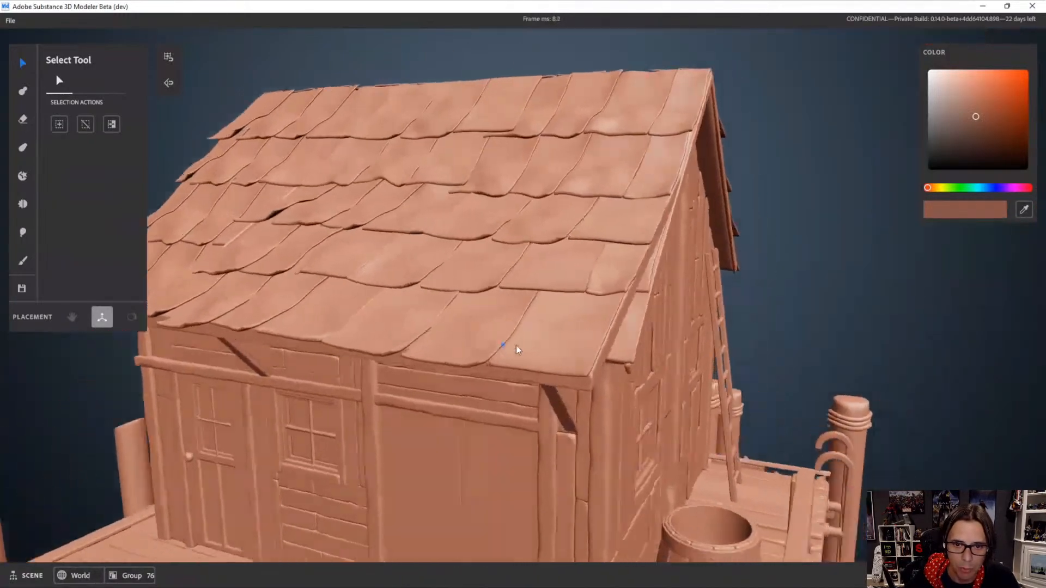
pyautogui.keyDown('alt'); pyautogui.moveTo(516, 348); pyautogui.dragTo(548, 344); pyautogui.keyUp('alt')
pyautogui.click(463, 346)
pyautogui.keyDown('alt'); pyautogui.moveTo(327, 255); pyautogui.dragTo(344, 226, button='right'); pyautogui.keyUp('alt')
pyautogui.moveTo(334, 205); pyautogui.dragTo(358, 62)
pyautogui.keyDown('alt'); pyautogui.moveTo(365, 71); pyautogui.dragTo(574, 173); pyautogui.keyUp('alt')
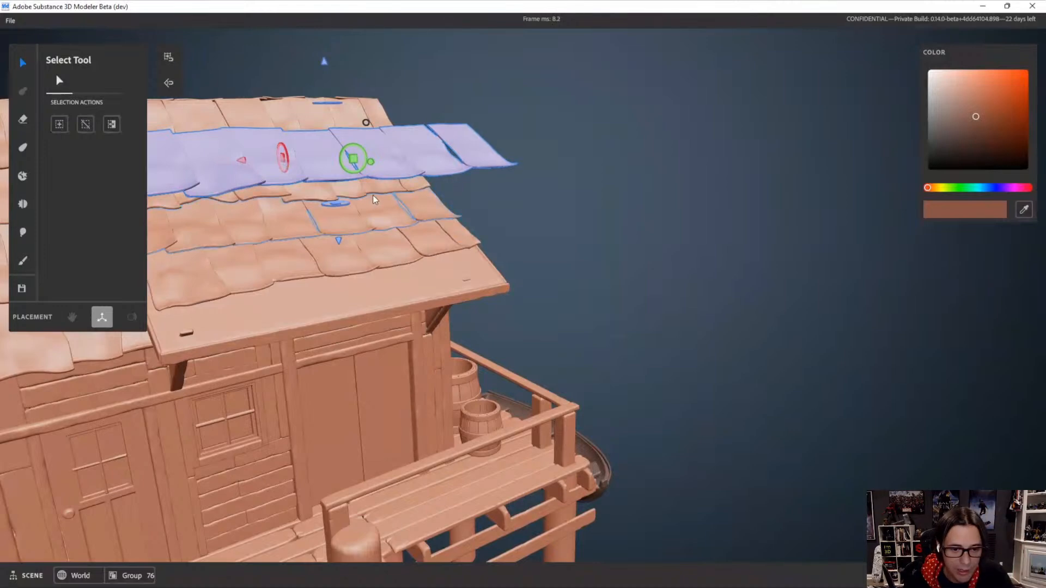
pyautogui.press('Escape')
# Pull a long vertical board above the window out of the shack's gable wall
pyautogui.keyDown('alt'); pyautogui.moveTo(463, 463); pyautogui.dragTo(186, 396); pyautogui.keyUp('alt')
pyautogui.keyDown('alt'); pyautogui.moveTo(407, 322); pyautogui.dragTo(436, 271); pyautogui.keyUp('alt')
pyautogui.scroll(3, 436, 271)
pyautogui.click(488, 247)
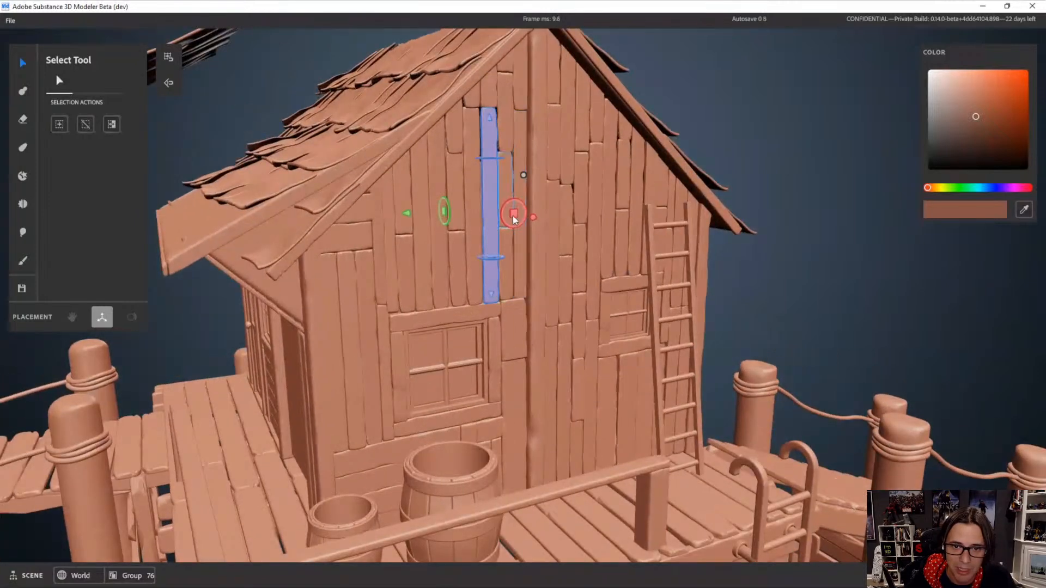
pyautogui.moveTo(540, 222); pyautogui.dragTo(600, 263)
# Take further vertical boards out of the gable wall above the window to open up gaps
pyautogui.scroll(3, 566, 302)
pyautogui.click(483, 283)
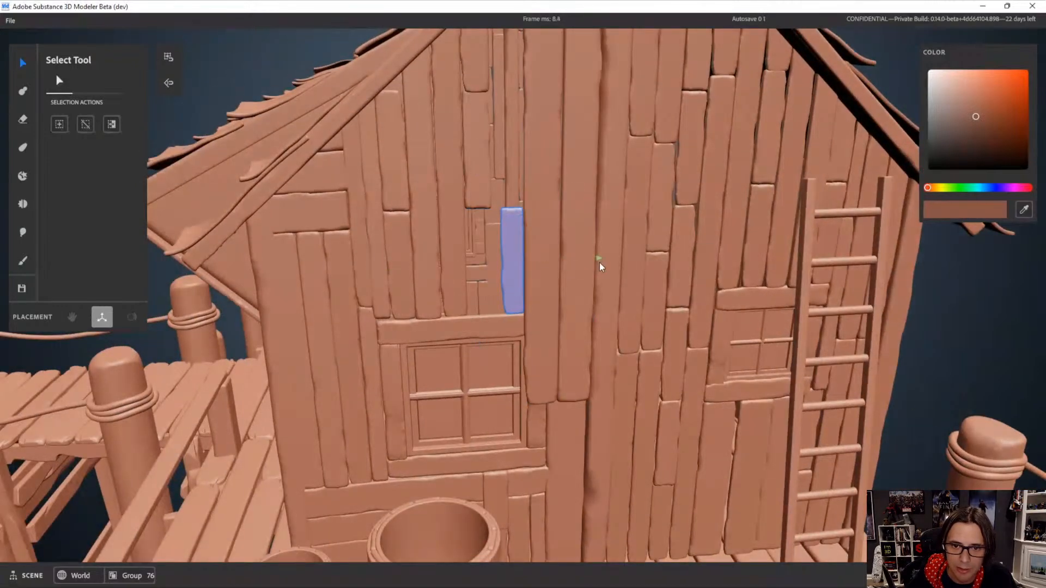
pyautogui.keyDown('alt'); pyautogui.moveTo(520, 303); pyautogui.dragTo(545, 295); pyautogui.keyUp('alt')
pyautogui.click(446, 231)
pyautogui.keyDown('alt'); pyautogui.moveTo(448, 233); pyautogui.dragTo(766, 321); pyautogui.keyUp('alt')
pyautogui.keyDown('alt'); pyautogui.moveTo(713, 346); pyautogui.dragTo(623, 311); pyautogui.keyUp('alt')
pyautogui.scroll(-3, 616, 345)
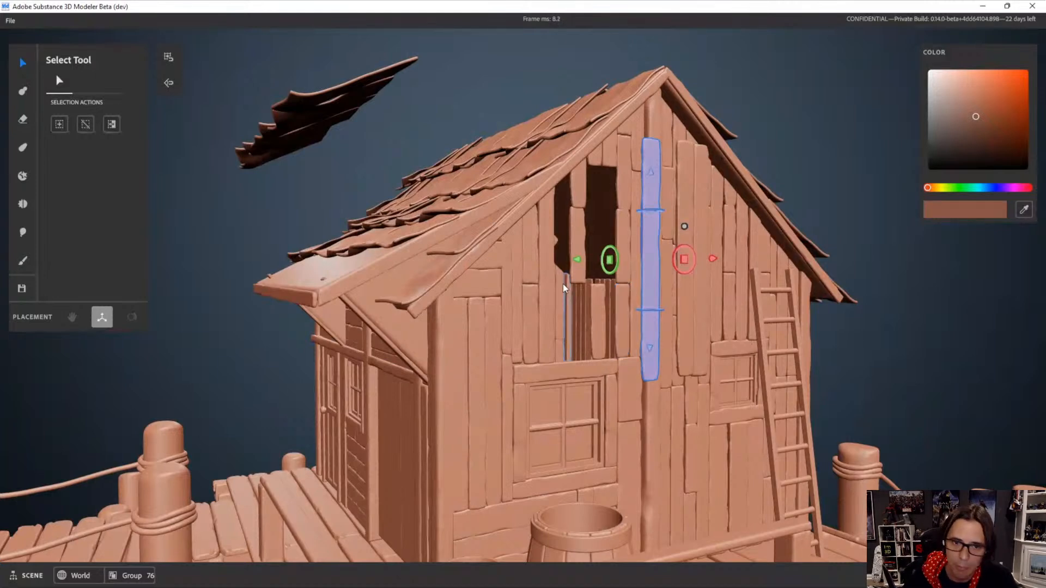
# Pull the angled roof trim away from the front of the gable
pyautogui.keyDown('alt'); pyautogui.moveTo(564, 288); pyautogui.dragTo(514, 258); pyautogui.keyUp('alt')
pyautogui.click(687, 95)
pyautogui.keyDown('alt'); pyautogui.moveTo(623, 141); pyautogui.dragTo(685, 202); pyautogui.keyUp('alt')
pyautogui.moveTo(702, 160); pyautogui.dragTo(775, 193)
pyautogui.keyDown('alt'); pyautogui.moveTo(665, 131); pyautogui.dragTo(518, 272); pyautogui.keyUp('alt')
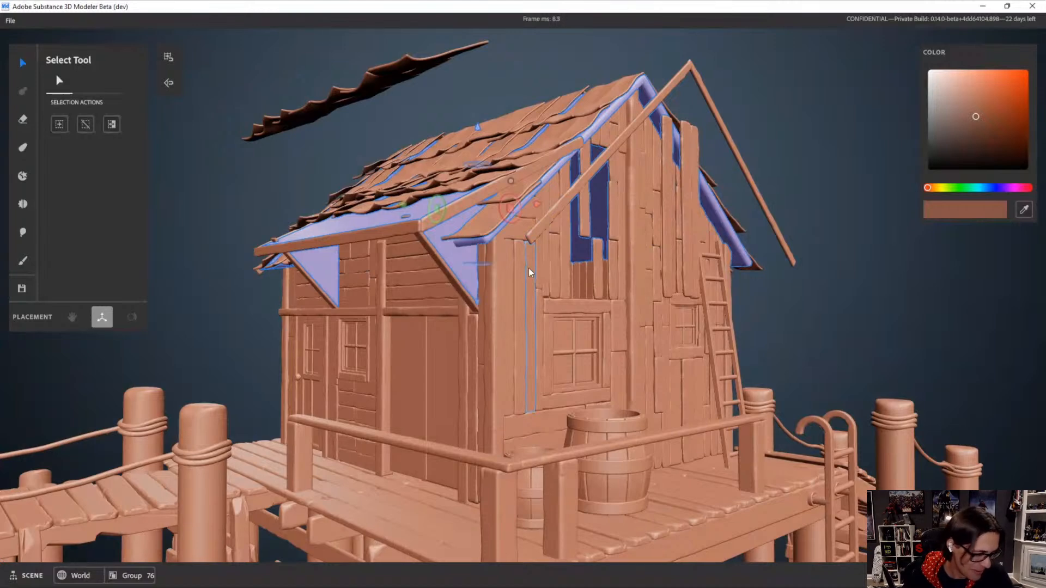
pyautogui.moveTo(484, 252)
pyautogui.keyDown('alt'); pyautogui.mouseDown(button='right')
pyautogui.moveTo(481, 243)
pyautogui.moveTo(491, 250)
pyautogui.mouseUp(button='right'); pyautogui.keyUp('alt')
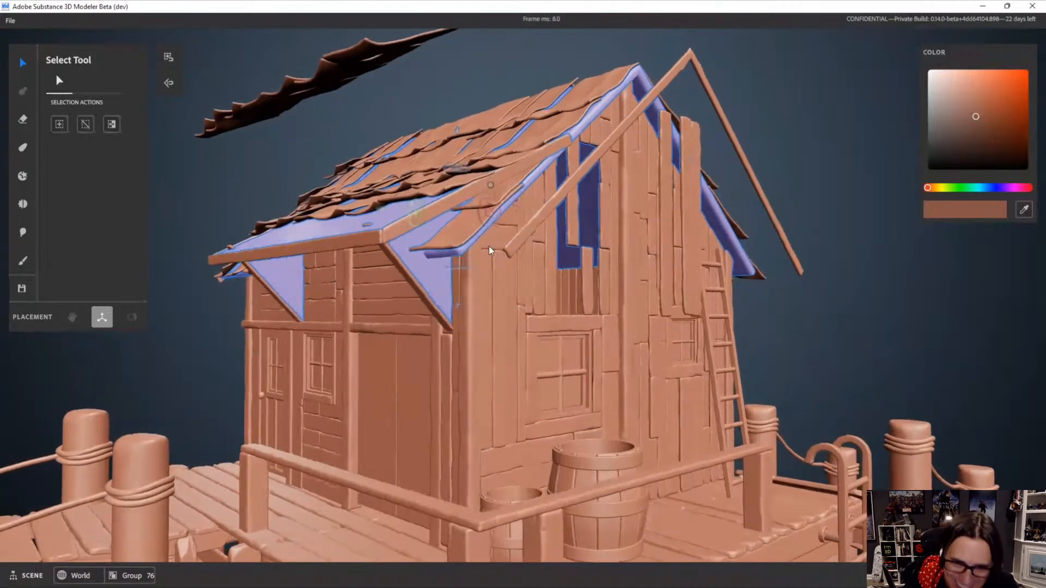
pyautogui.moveTo(465, 317)
pyautogui.keyDown('alt'); pyautogui.mouseDown(button='right')
pyautogui.moveTo(474, 292)
pyautogui.moveTo(483, 326)
pyautogui.mouseUp(button='right'); pyautogui.keyUp('alt')
# Pull the shack's corner post and the narrow board beside it away from the walls
pyautogui.click(484, 326)
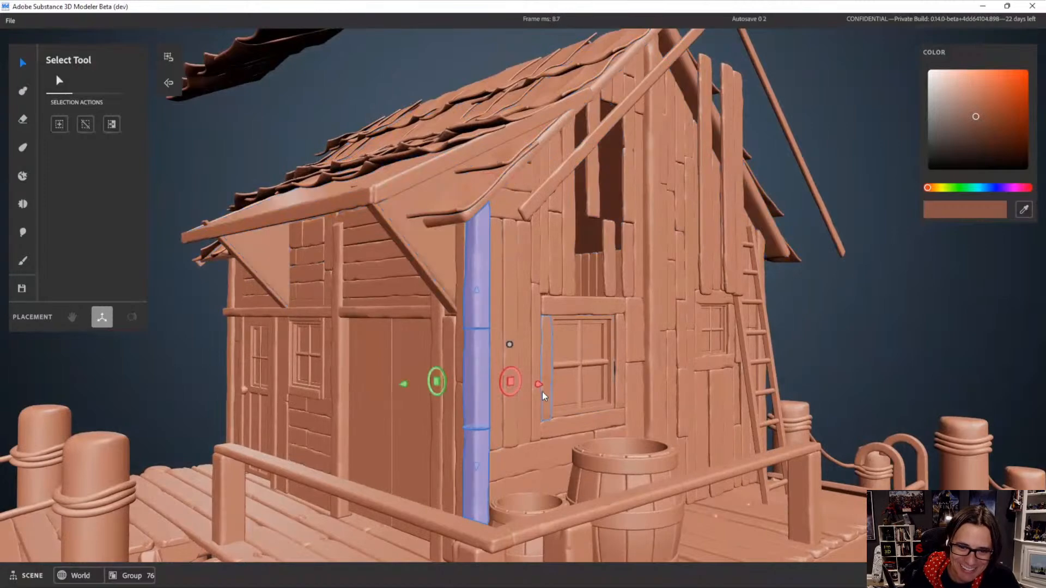
pyautogui.moveTo(543, 397); pyautogui.dragTo(610, 448)
pyautogui.keyDown('alt'); pyautogui.moveTo(574, 351); pyautogui.dragTo(531, 390); pyautogui.keyUp('alt')
pyautogui.keyDown('alt'); pyautogui.moveTo(522, 368); pyautogui.dragTo(624, 316); pyautogui.keyUp('alt')
pyautogui.keyDown('alt'); pyautogui.moveTo(488, 321); pyautogui.dragTo(474, 330); pyautogui.keyUp('alt')
pyautogui.click(454, 318)
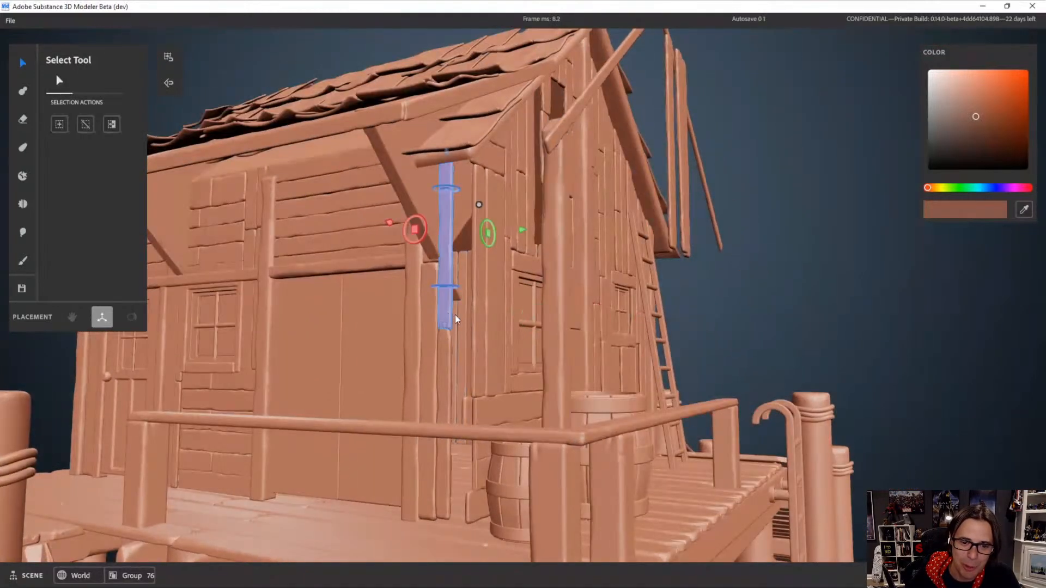
pyautogui.moveTo(522, 231); pyautogui.dragTo(632, 233)
pyautogui.keyDown('alt'); pyautogui.moveTo(490, 289); pyautogui.dragTo(646, 301); pyautogui.keyUp('alt')
# Move the solid roof base with its triangular brackets out from under the shingles, well clear of the shack
pyautogui.click(463, 234)
pyautogui.scroll(-5, 780, 222)
pyautogui.scroll(3, 647, 301)
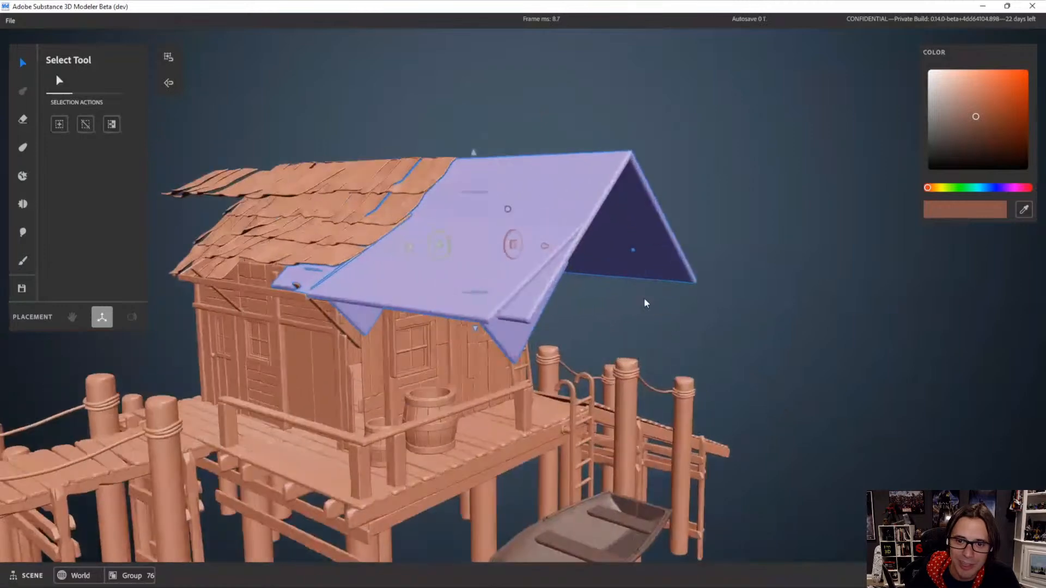
pyautogui.scroll(-3, 552, 283)
pyautogui.moveTo(606, 253); pyautogui.dragTo(851, 303)
pyautogui.keyDown('alt'); pyautogui.moveTo(851, 303); pyautogui.dragTo(766, 401); pyautogui.keyUp('alt')
pyautogui.scroll(3, 808, 301)
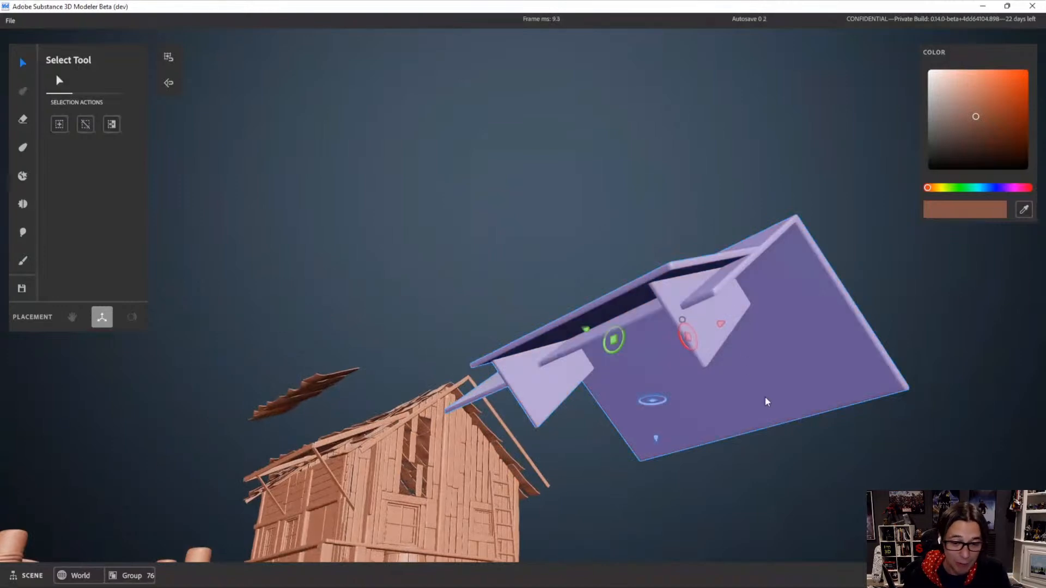
# Pull the short horizontal boards under the eave at the shack's corner out of the wall
pyautogui.keyDown('alt'); pyautogui.moveTo(528, 408); pyautogui.dragTo(650, 391); pyautogui.keyUp('alt')
pyautogui.click(387, 382)
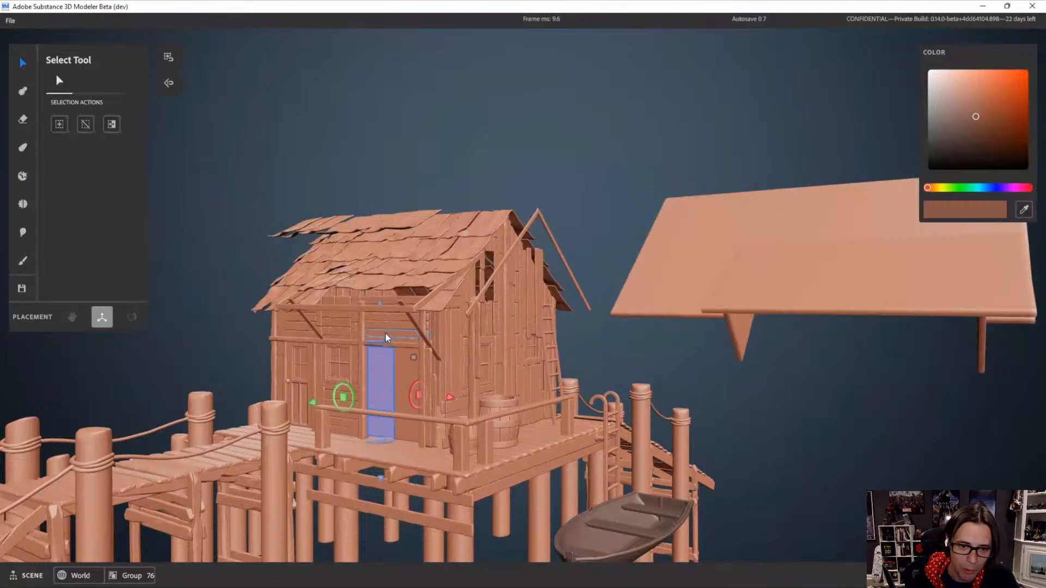
pyautogui.click(387, 338)
pyautogui.scroll(4, 485, 361)
pyautogui.click(408, 352)
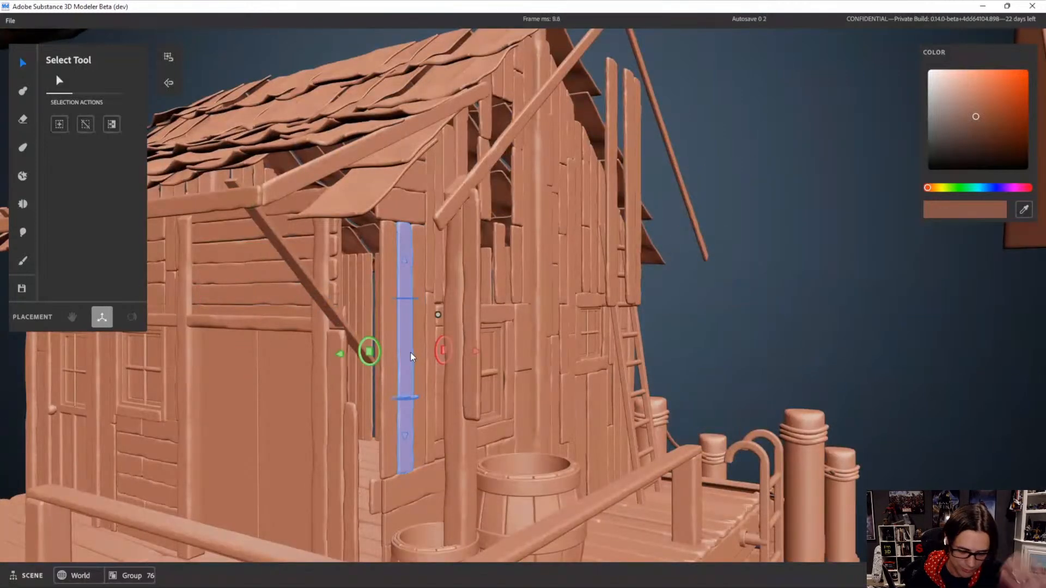
pyautogui.click(410, 207)
pyautogui.keyDown('alt'); pyautogui.moveTo(410, 207); pyautogui.dragTo(715, 117); pyautogui.keyUp('alt')
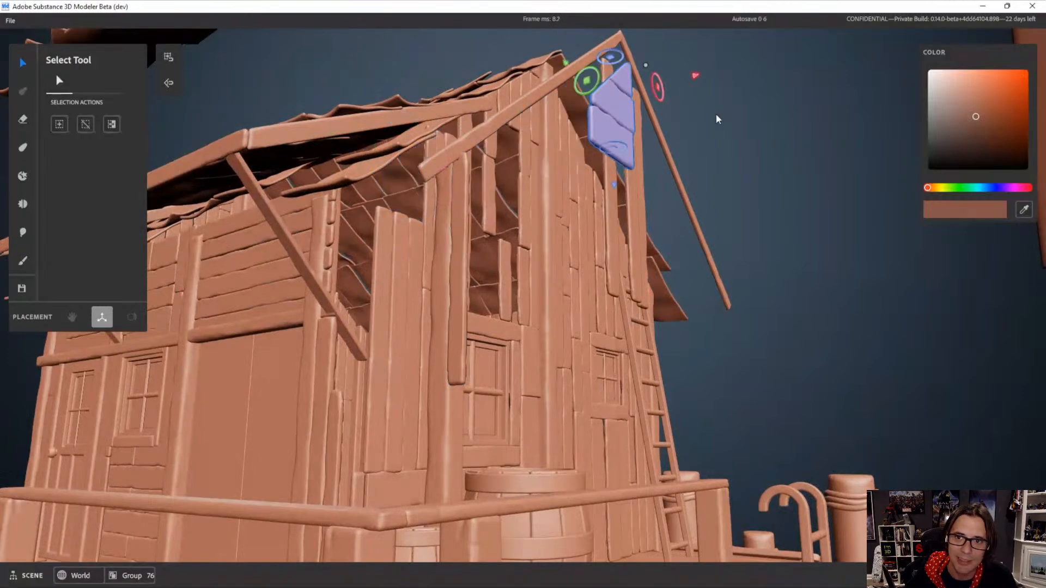
# Select three vertical gable-wall boards of different lengths together and move them clear of the shack
pyautogui.keyDown('alt'); pyautogui.moveTo(648, 136); pyautogui.dragTo(517, 364); pyautogui.keyUp('alt')
pyautogui.click(509, 278)
pyautogui.scroll(4, 509, 285)
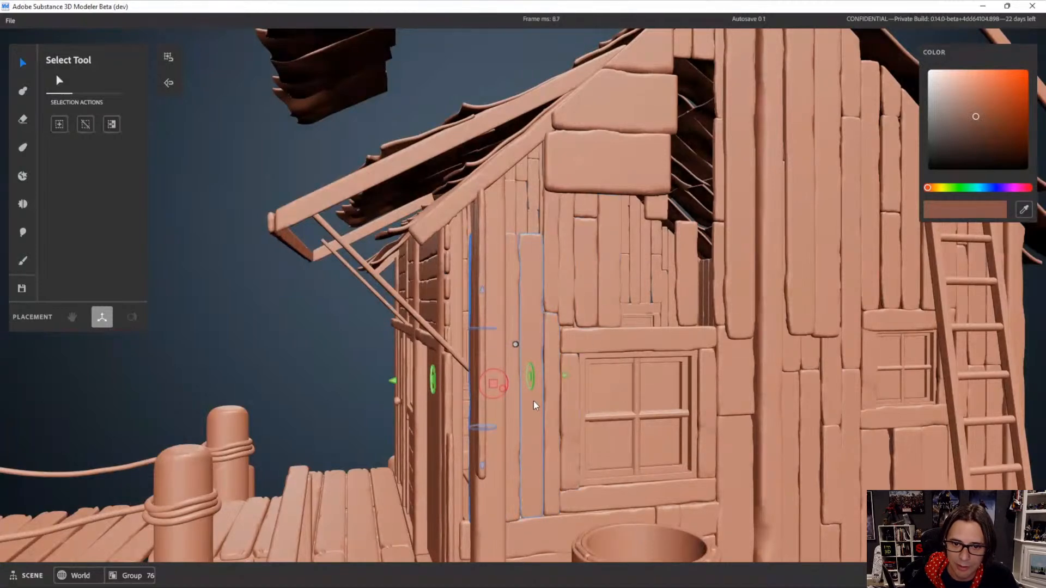
pyautogui.keyDown('shift'); pyautogui.click(535, 407); pyautogui.keyUp('shift')
pyautogui.keyDown('shift'); pyautogui.click(586, 294); pyautogui.keyUp('shift')
pyautogui.moveTo(618, 367); pyautogui.dragTo(676, 342)
pyautogui.scroll(-5, 344, 334)
pyautogui.keyDown('alt'); pyautogui.moveTo(477, 330); pyautogui.dragTo(579, 338); pyautogui.keyUp('alt')
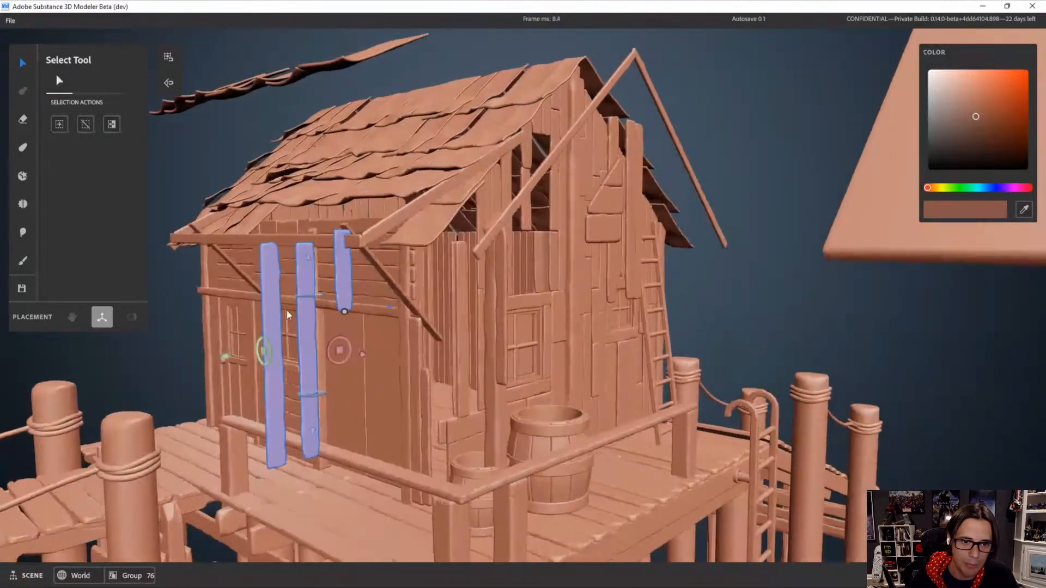
# Place a copy of the short board beside the original and turn the copy upside down
pyautogui.click(287, 314)
pyautogui.keyDown('alt'); pyautogui.moveTo(330, 364); pyautogui.dragTo(294, 341); pyautogui.keyUp('alt')
pyautogui.click(269, 243)
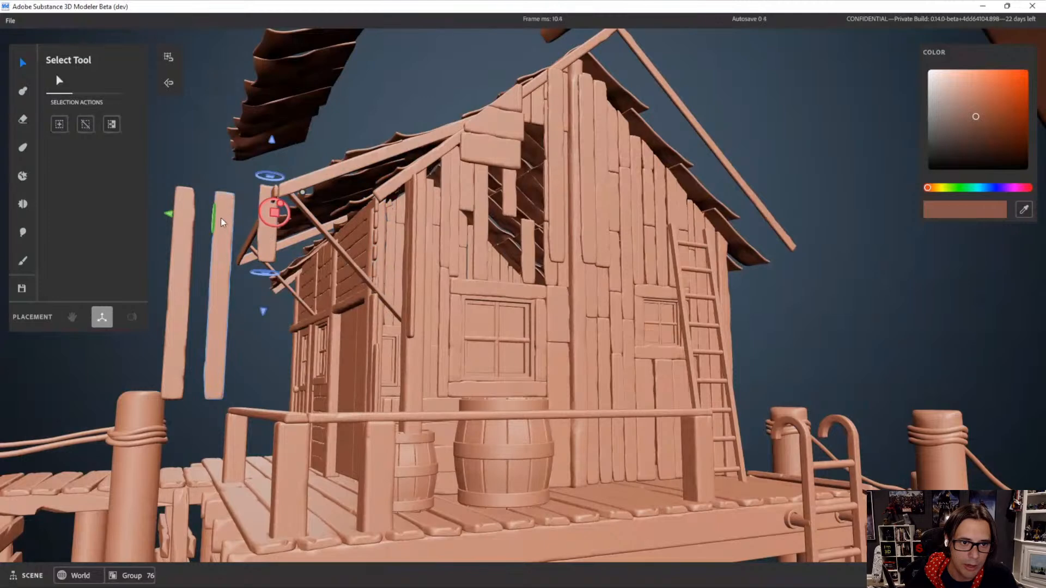
pyautogui.click(348, 240)
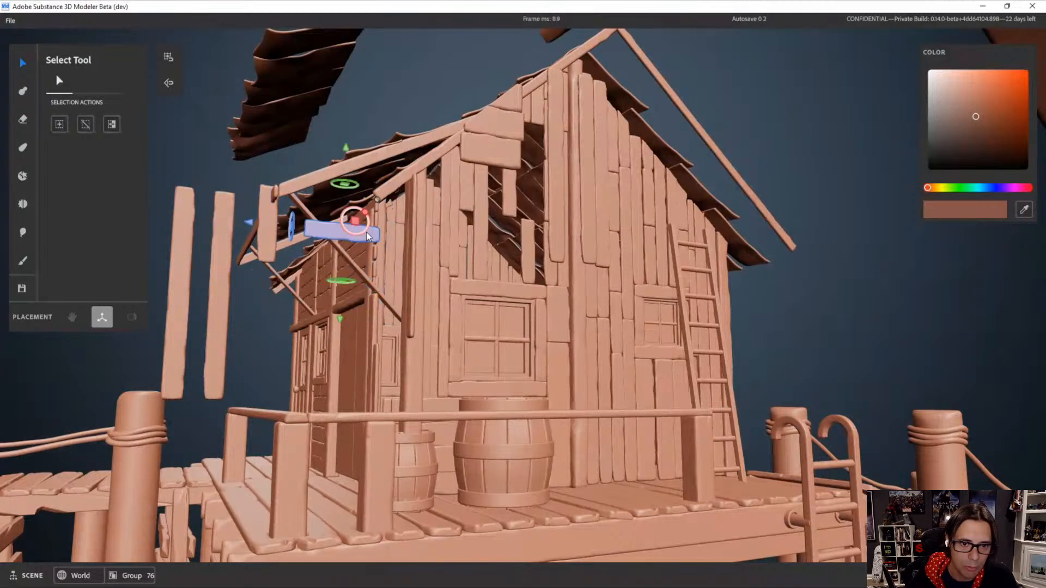
# Place a copy of the longer loose board in front of the shack's corner and turn the copy end over end
pyautogui.click(230, 289)
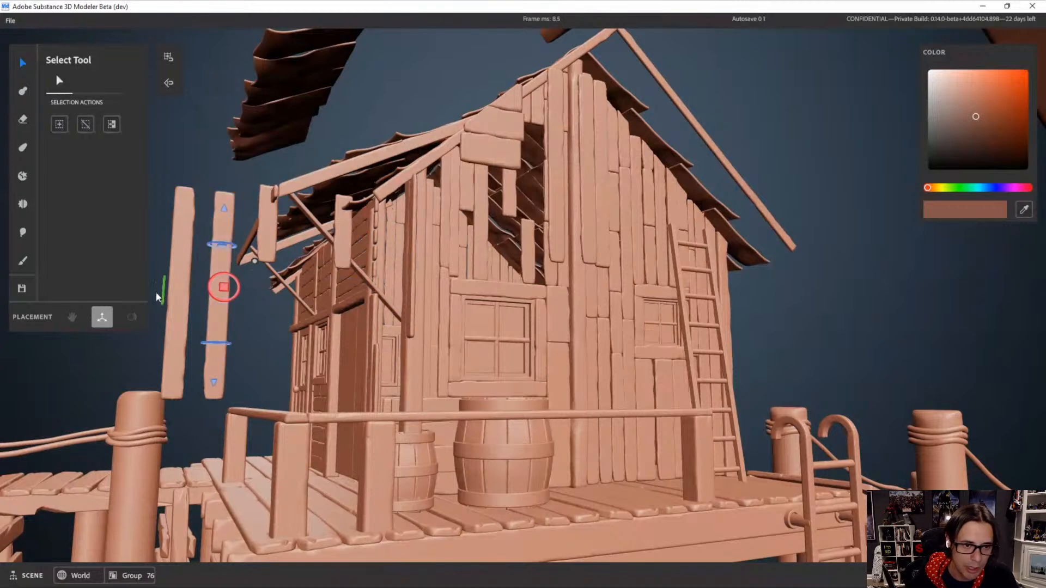
pyautogui.scroll(-2, 275, 306)
pyautogui.moveTo(269, 277); pyautogui.dragTo(276, 277, button='middle')
pyautogui.keyDown('shift'); pyautogui.moveTo(167, 279); pyautogui.dragTo(301, 289); pyautogui.keyUp('shift')
pyautogui.click(410, 292)
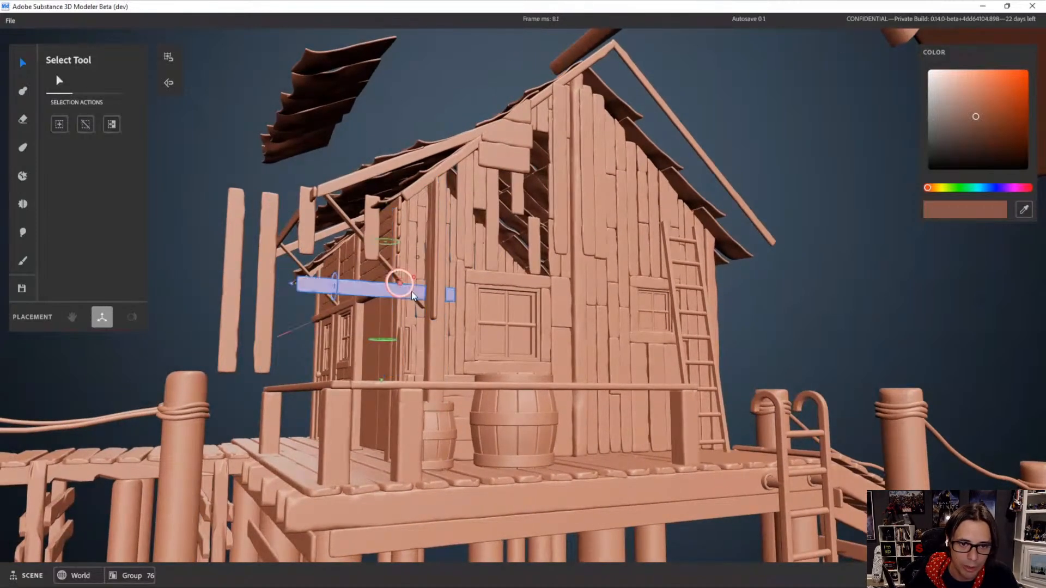
pyautogui.click(411, 292)
# Examine the whole shack, walkway, support posts and boat from several sides and distances
pyautogui.scroll(1, 417, 238)
pyautogui.moveTo(417, 238)
pyautogui.keyDown('alt'); pyautogui.mouseDown()
pyautogui.moveTo(463, 243)
pyautogui.moveTo(638, 415)
pyautogui.moveTo(531, 269)
pyautogui.mouseUp(); pyautogui.keyUp('alt')
pyautogui.scroll(-5, 720, 489)
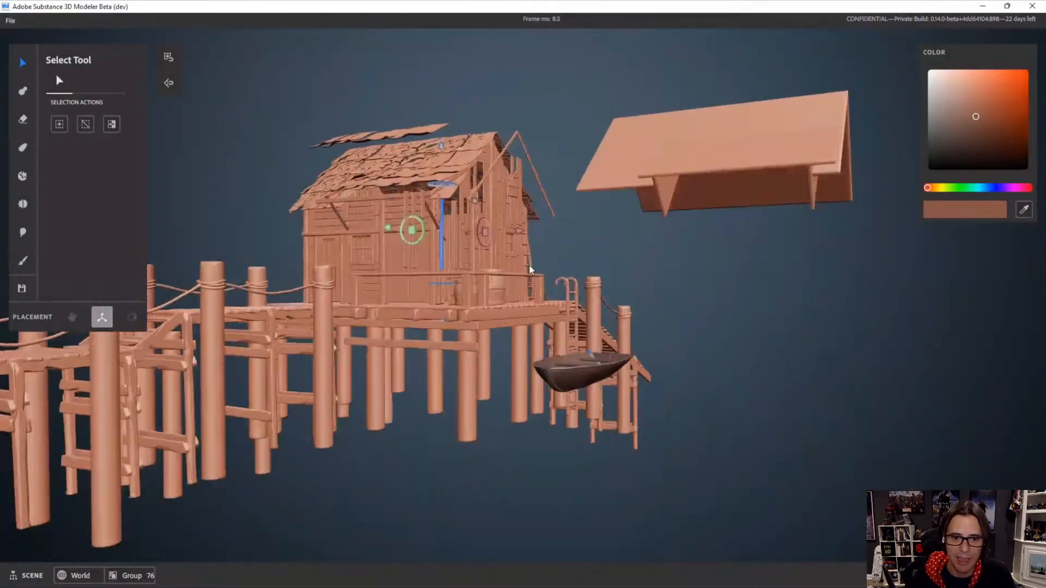
pyautogui.keyDown('alt'); pyautogui.moveTo(549, 320); pyautogui.dragTo(723, 349); pyautogui.keyUp('alt')
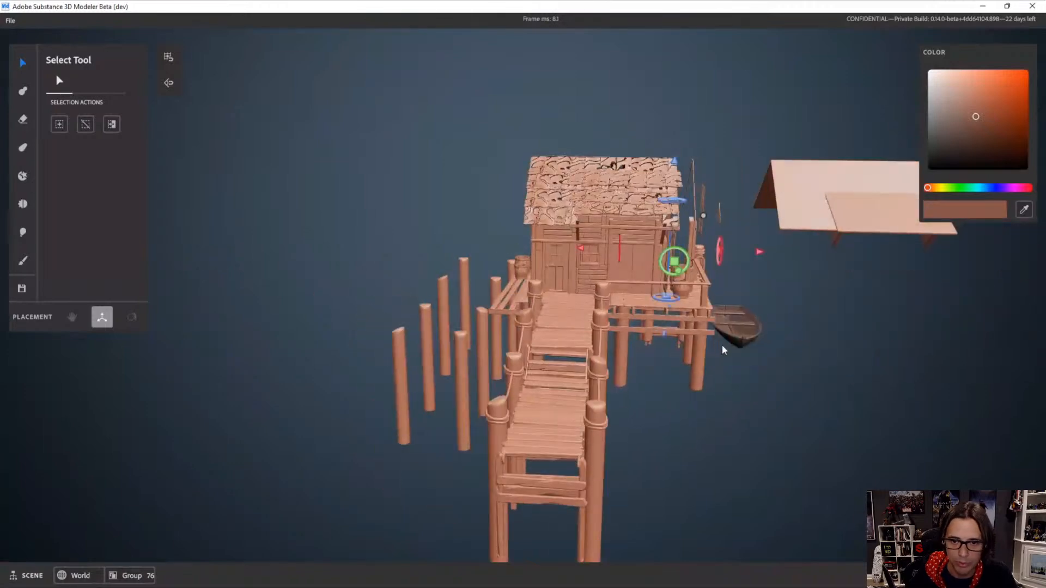
pyautogui.scroll(3, 632, 268)
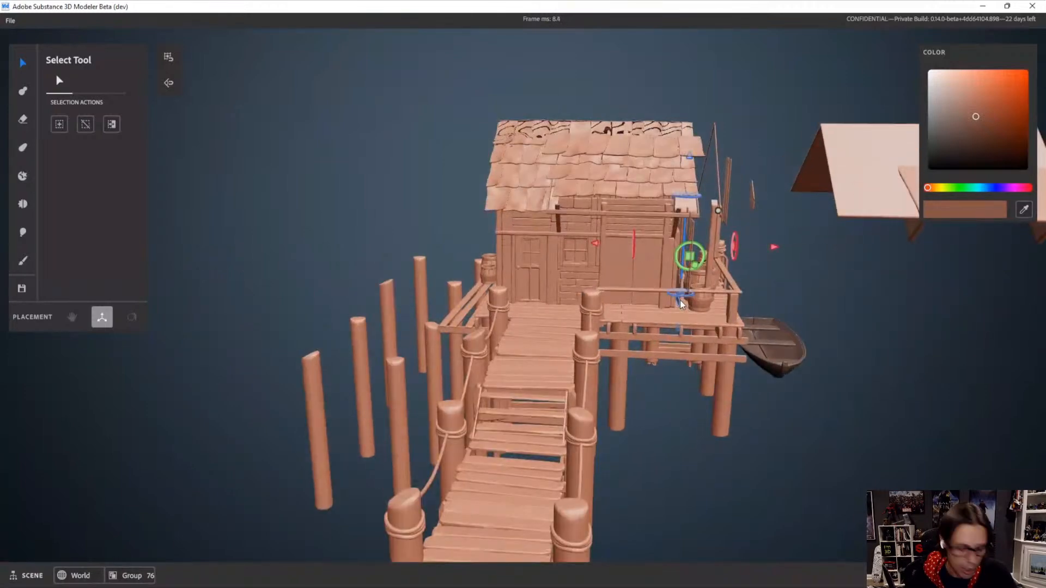
pyautogui.keyDown('alt'); pyautogui.moveTo(674, 330); pyautogui.dragTo(605, 365); pyautogui.keyUp('alt')
pyautogui.keyDown('alt'); pyautogui.moveTo(668, 324); pyautogui.dragTo(531, 280); pyautogui.keyUp('alt')
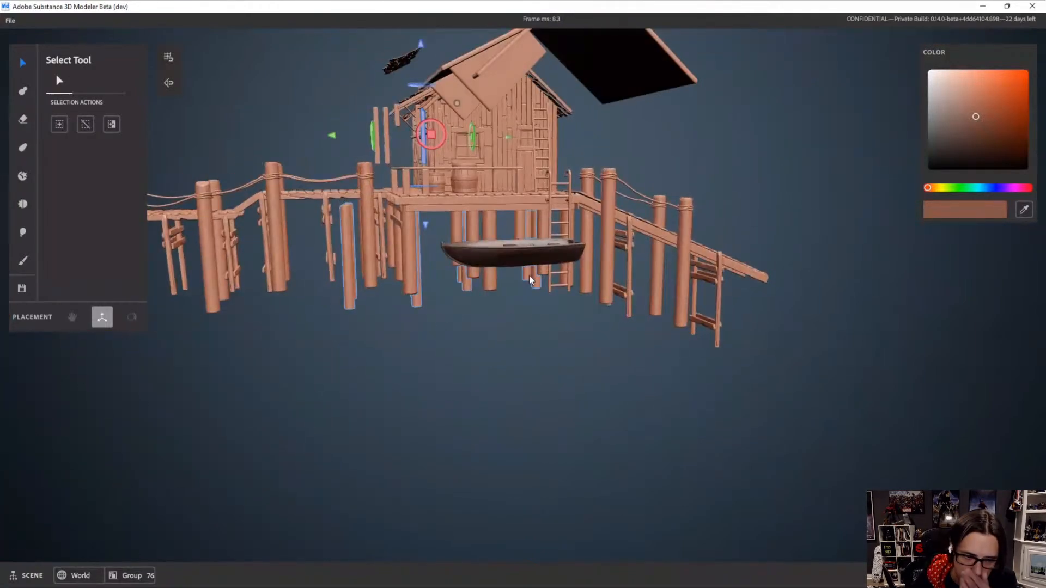
pyautogui.keyDown('alt'); pyautogui.moveTo(633, 221); pyautogui.dragTo(763, 343); pyautogui.keyUp('alt')
pyautogui.scroll(5, 592, 314)
pyautogui.keyDown('alt'); pyautogui.moveTo(593, 314); pyautogui.dragTo(759, 411); pyautogui.keyUp('alt')
pyautogui.click(731, 273)
pyautogui.keyDown('alt'); pyautogui.moveTo(733, 359); pyautogui.dragTo(604, 301); pyautogui.keyUp('alt')
pyautogui.scroll(-5, 755, 373)
pyautogui.scroll(5, 604, 302)
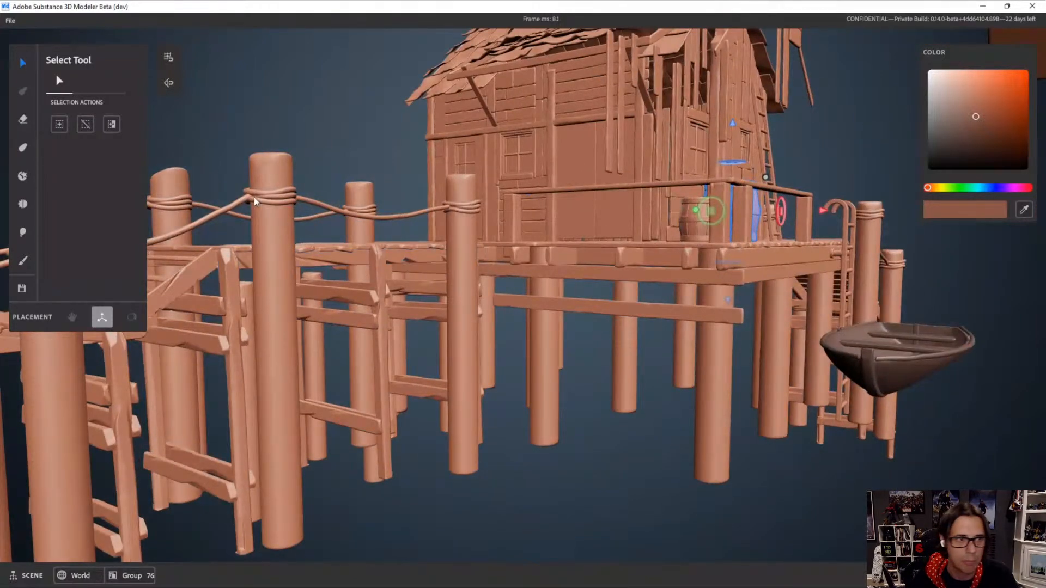
# Leave the shack model and start a new scene
pyautogui.click(10, 22)
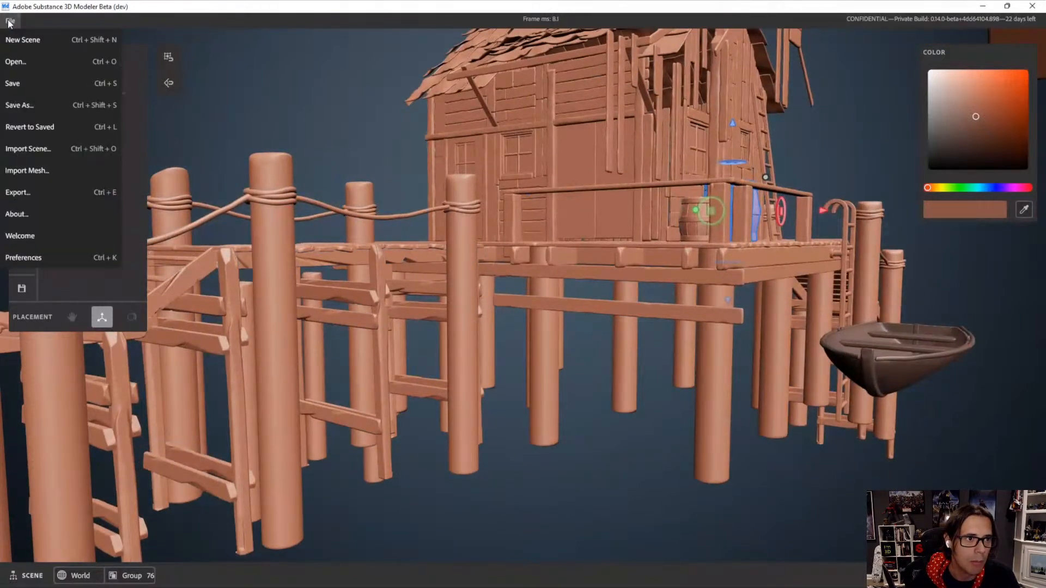
pyautogui.click(35, 41)
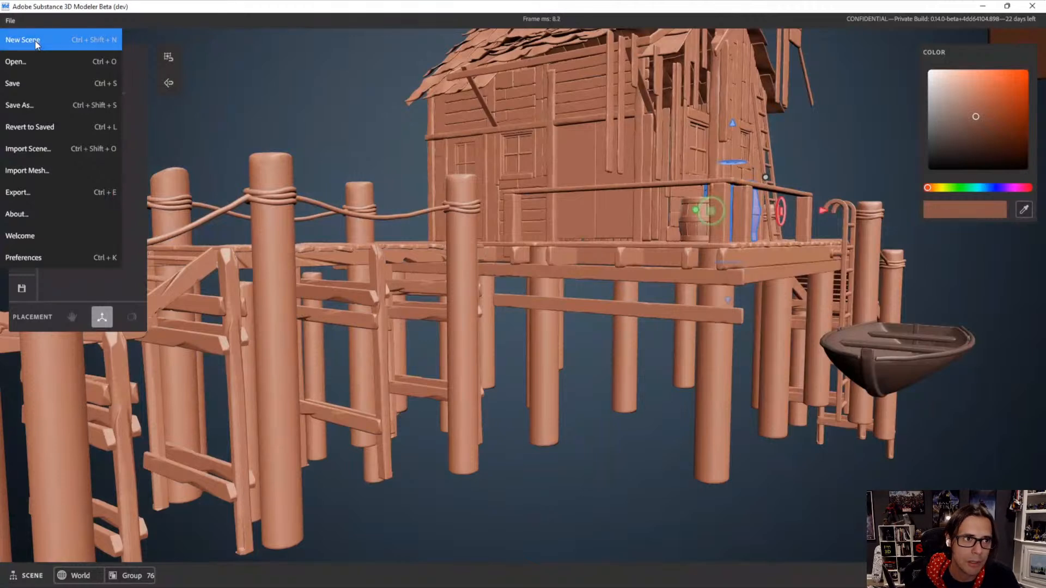
pyautogui.click(508, 338)
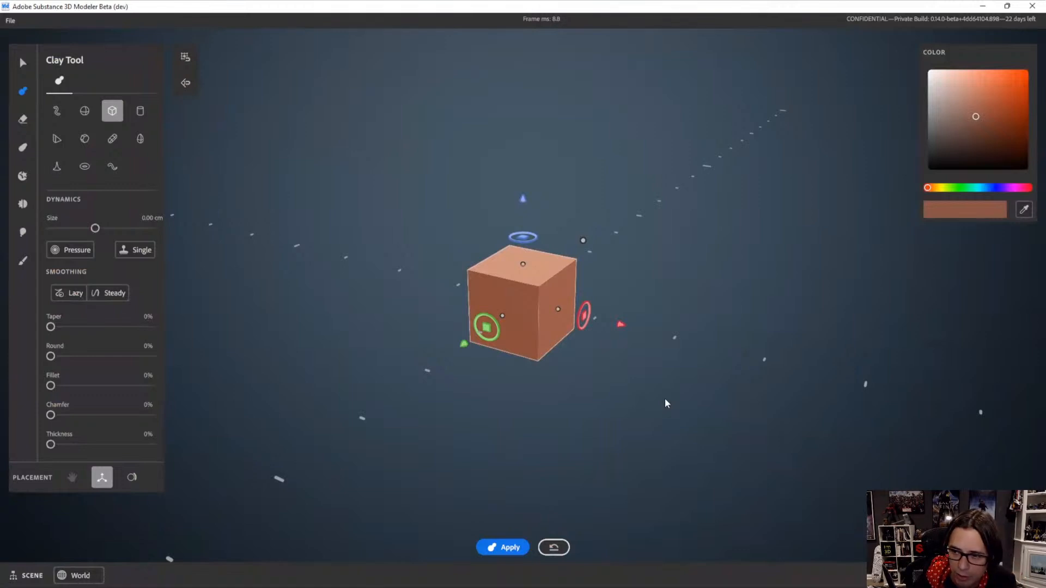
# Stretch the new scene's clay cube lengthwise in both directions into an elongated block
pyautogui.keyDown('alt'); pyautogui.moveTo(634, 279); pyautogui.dragTo(629, 299, button='right'); pyautogui.keyUp('alt')
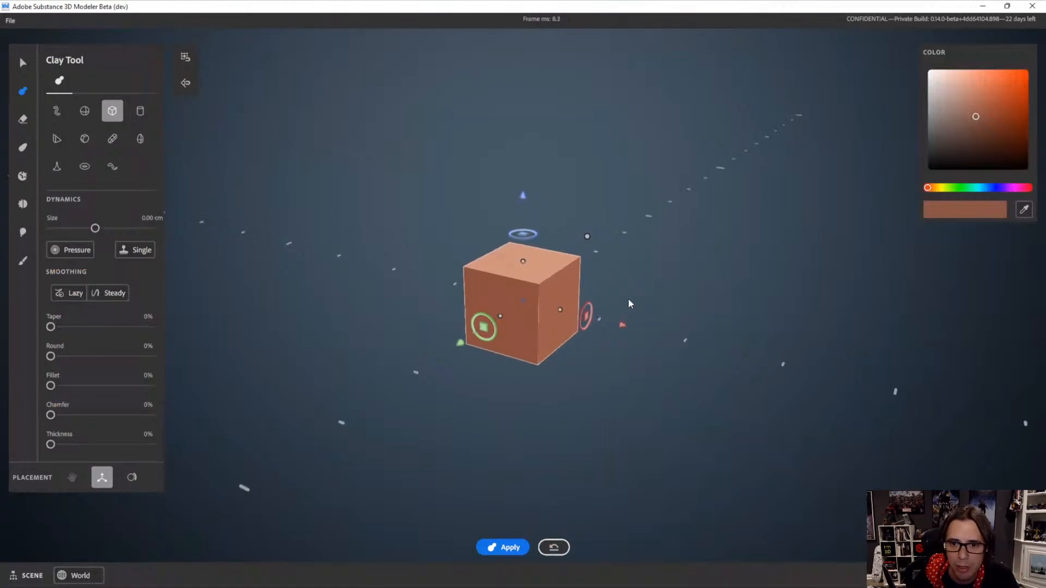
pyautogui.keyDown('alt'); pyautogui.moveTo(628, 299); pyautogui.dragTo(611, 299); pyautogui.keyUp('alt')
pyautogui.press('f')
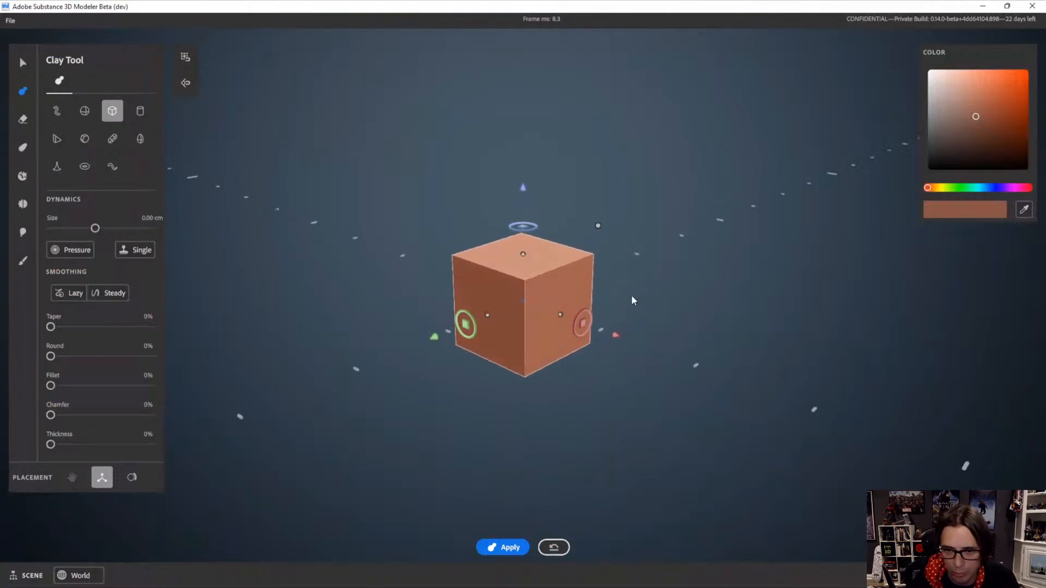
pyautogui.moveTo(489, 319); pyautogui.dragTo(363, 309)
pyautogui.moveTo(607, 297); pyautogui.dragTo(669, 362)
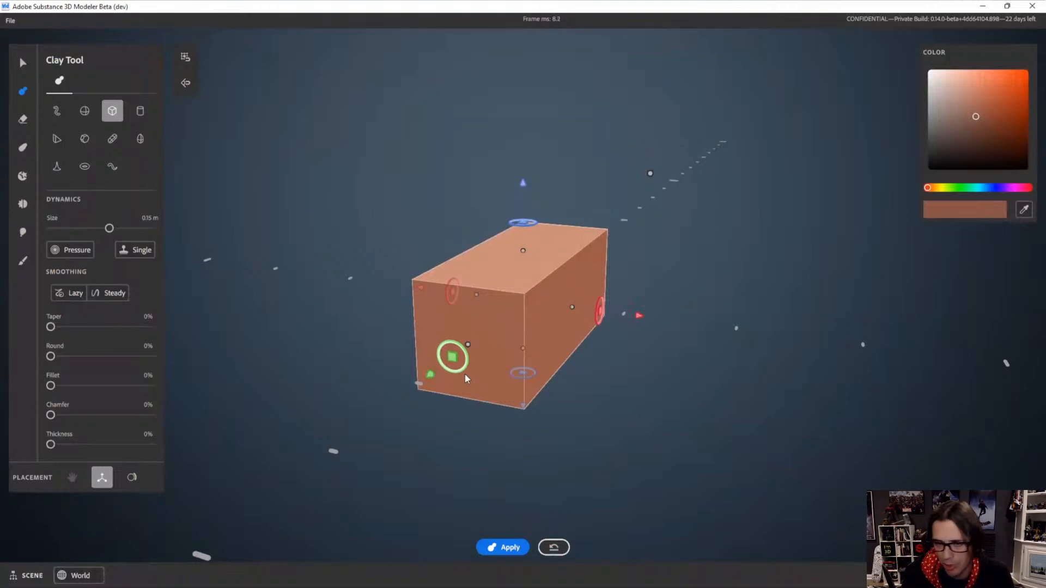
# Try a one-level resolution increase on the block and reduce the resolution again
pyautogui.keyDown('alt'); pyautogui.moveTo(499, 297); pyautogui.dragTo(603, 338); pyautogui.keyUp('alt')
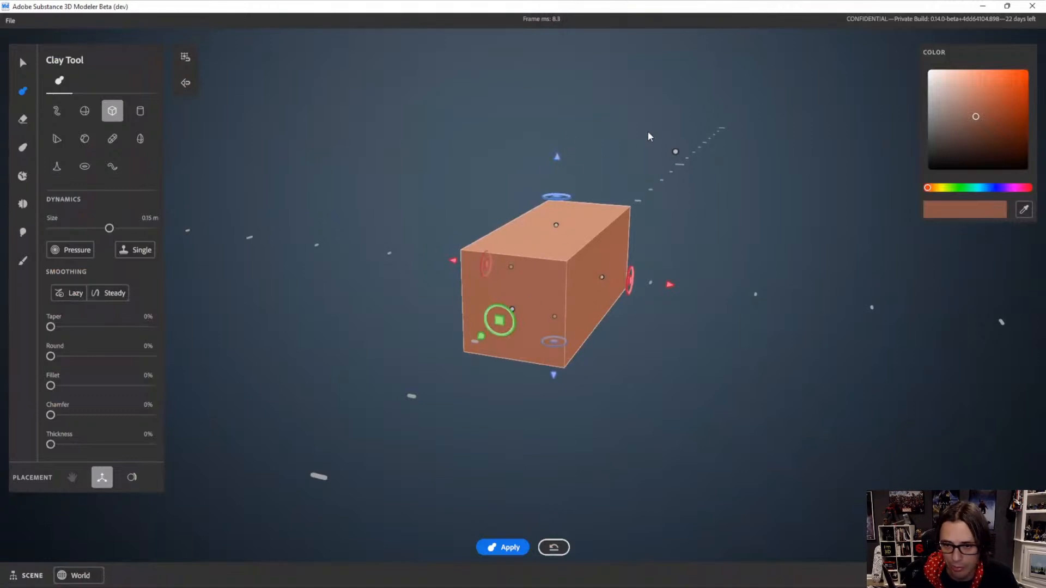
pyautogui.keyDown('alt'); pyautogui.moveTo(648, 136); pyautogui.dragTo(596, 224); pyautogui.keyUp('alt')
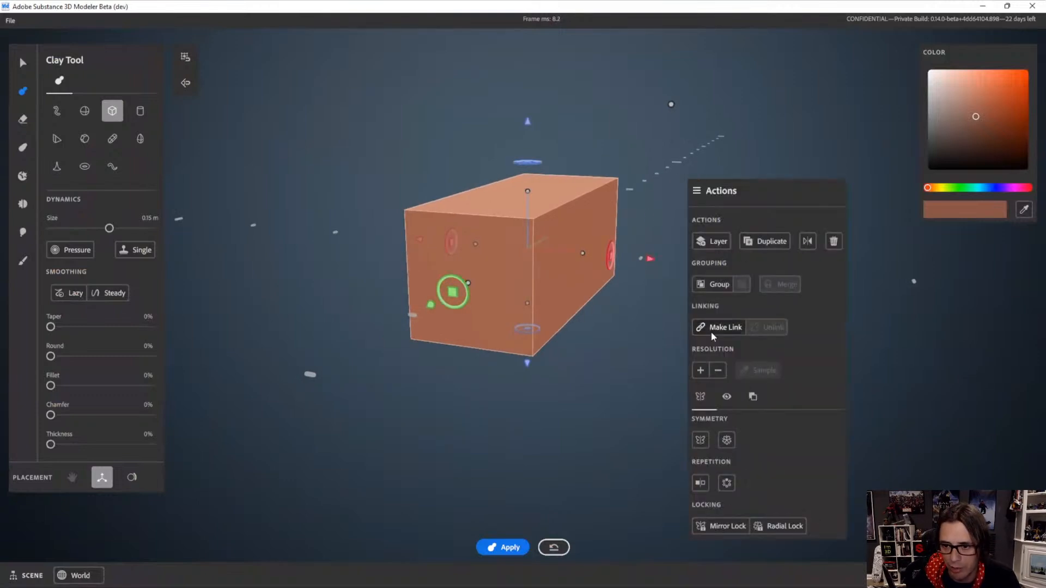
pyautogui.click(701, 373)
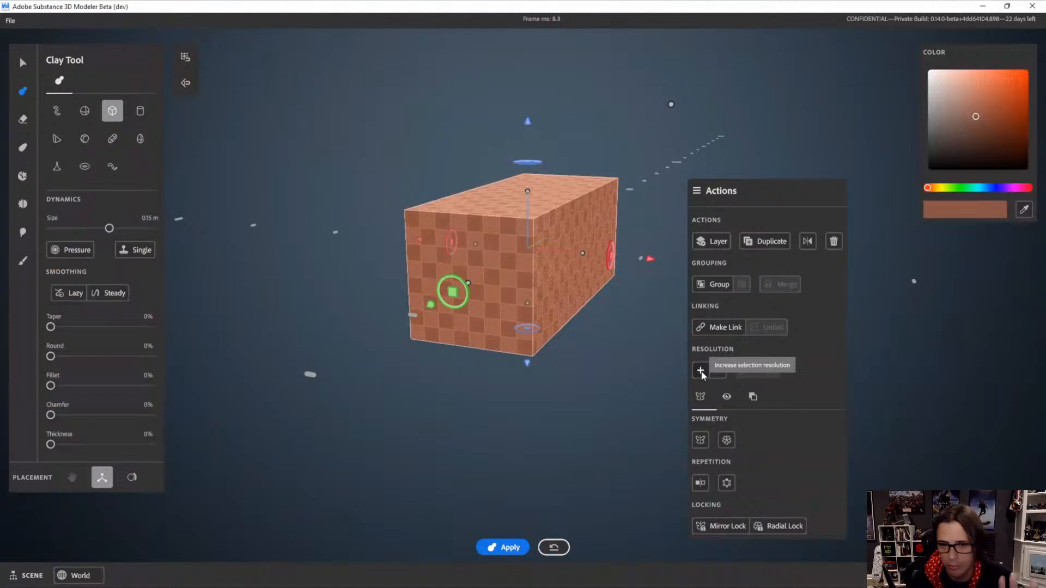
pyautogui.click(715, 373)
# Set the block's Taper to 100% so its sides slope in to a ridge
pyautogui.keyDown('alt'); pyautogui.moveTo(570, 409); pyautogui.dragTo(558, 305); pyautogui.keyUp('alt')
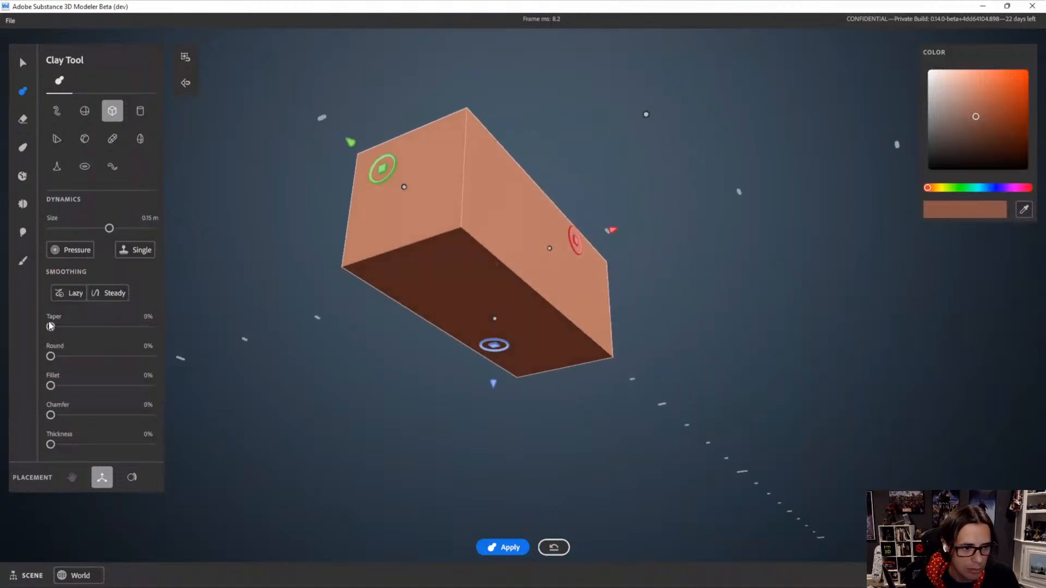
pyautogui.moveTo(50, 327); pyautogui.dragTo(235, 315)
pyautogui.keyDown('alt'); pyautogui.moveTo(537, 194); pyautogui.dragTo(552, 291); pyautogui.keyUp('alt')
pyautogui.keyDown('alt'); pyautogui.moveTo(440, 340); pyautogui.dragTo(443, 309, button='middle'); pyautogui.keyUp('alt')
pyautogui.keyDown('alt'); pyautogui.moveTo(442, 308); pyautogui.dragTo(432, 301); pyautogui.keyUp('alt')
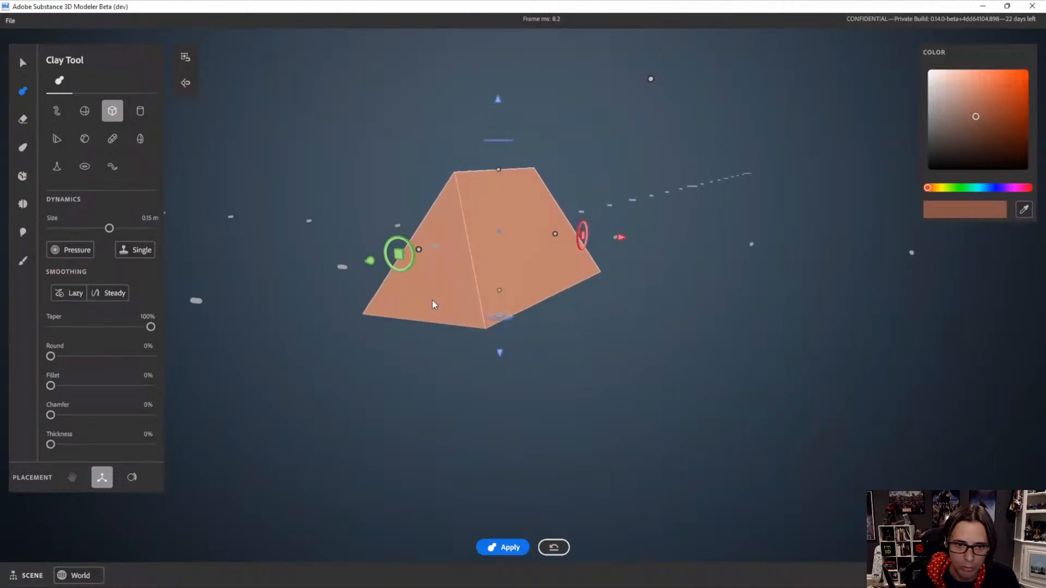
# Rotate the tapered block in two quarter turns about its long axis so its ridge points down
pyautogui.click(411, 264)
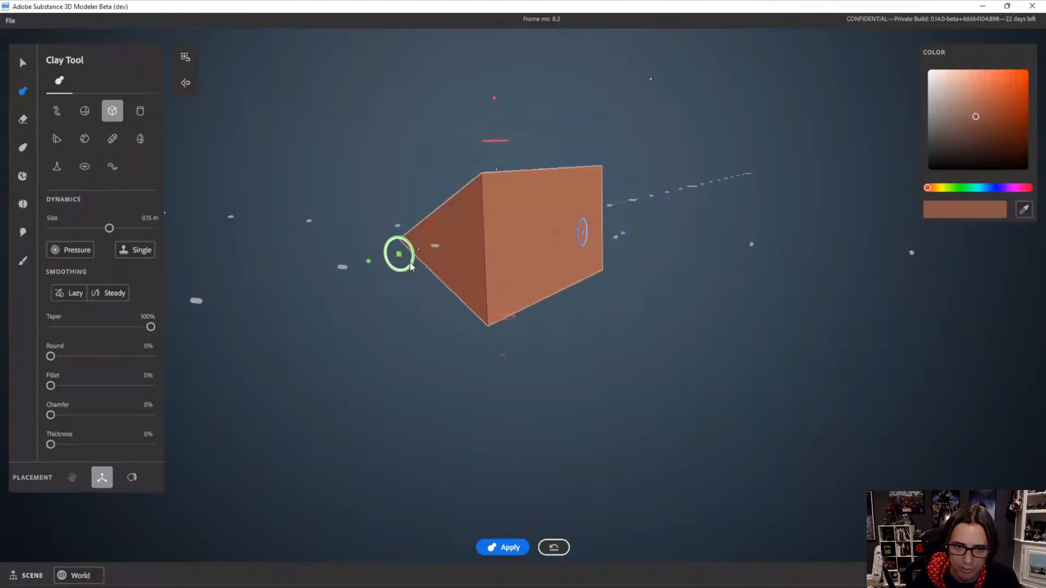
pyautogui.click(411, 264)
pyautogui.keyDown('alt'); pyautogui.moveTo(595, 371); pyautogui.dragTo(533, 273); pyautogui.keyUp('alt')
pyautogui.keyDown('alt'); pyautogui.moveTo(534, 273); pyautogui.dragTo(560, 330, button='middle'); pyautogui.keyUp('alt')
pyautogui.keyDown('alt'); pyautogui.moveTo(560, 330); pyautogui.dragTo(539, 294); pyautogui.keyUp('alt')
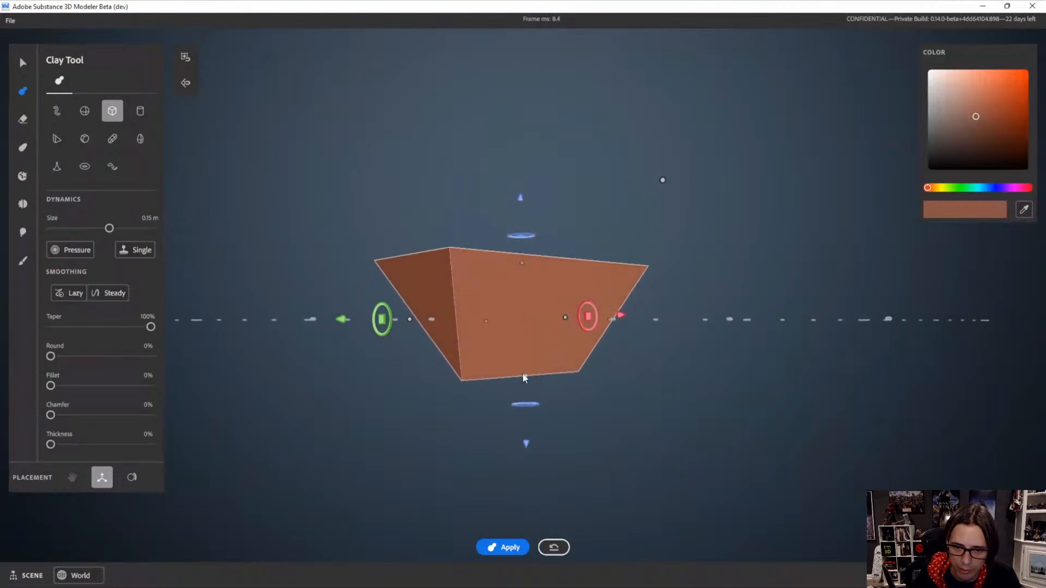
# Flatten the inverted wedge by raising its lower edge and extend it slightly lengthwise at both ends
pyautogui.moveTo(525, 380); pyautogui.dragTo(524, 355)
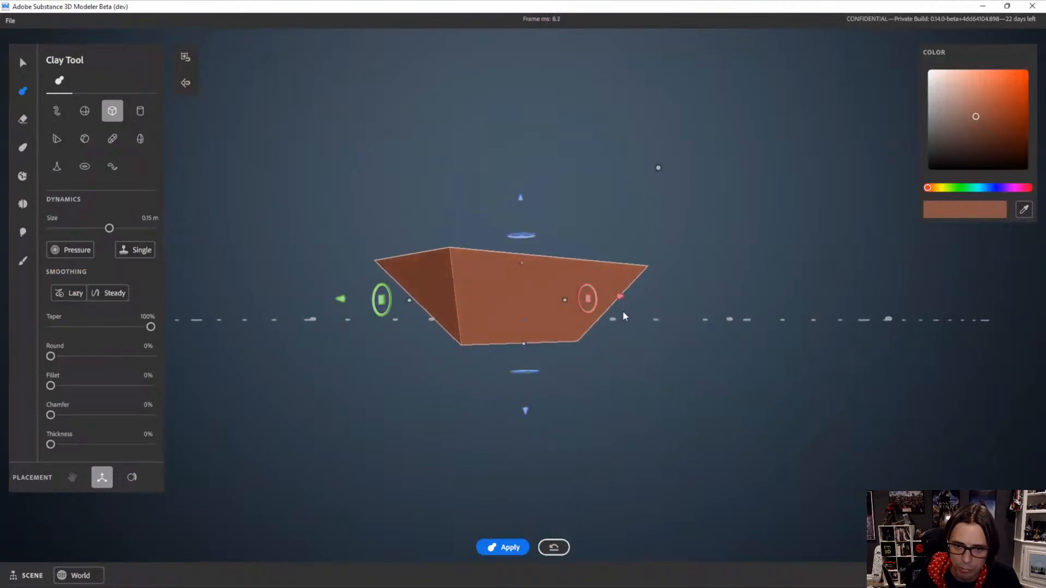
pyautogui.keyDown('alt'); pyautogui.moveTo(624, 316); pyautogui.dragTo(606, 260); pyautogui.keyUp('alt')
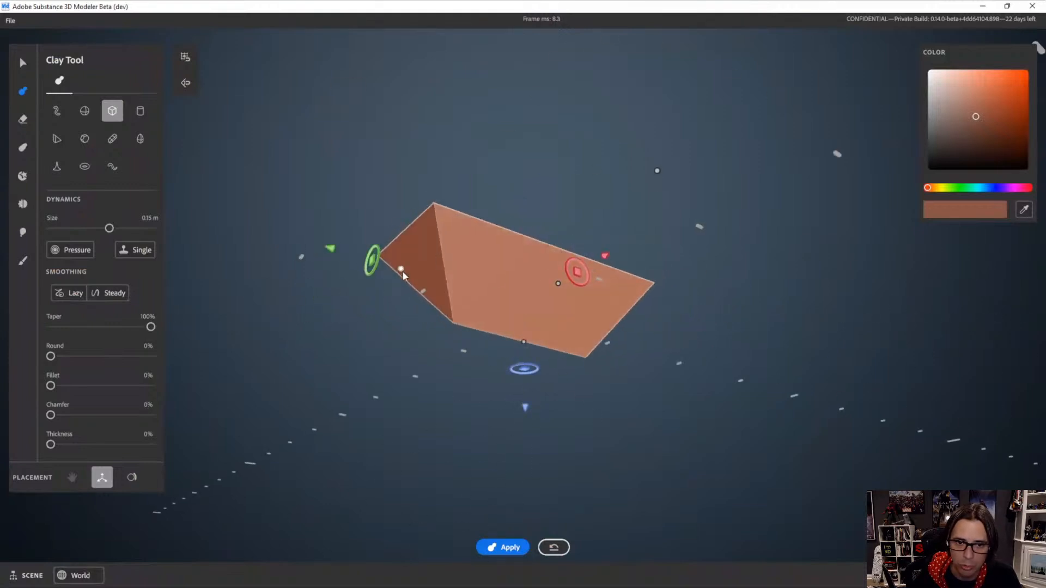
pyautogui.moveTo(401, 271); pyautogui.dragTo(374, 269)
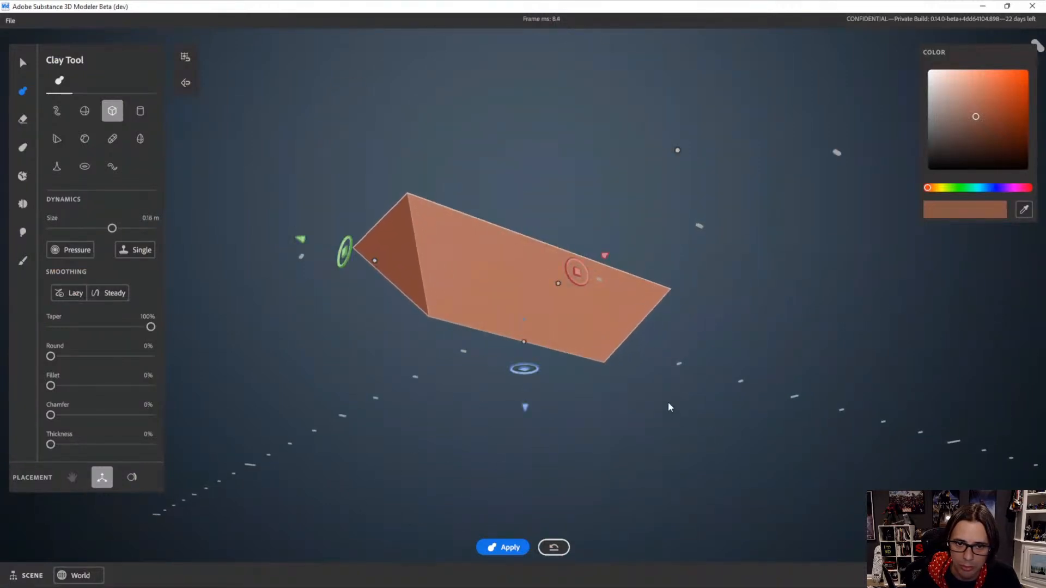
# Set the wedge's Round to 100% to curve its ends like a boat hull
pyautogui.keyDown('alt'); pyautogui.moveTo(670, 408); pyautogui.dragTo(616, 350); pyautogui.keyUp('alt')
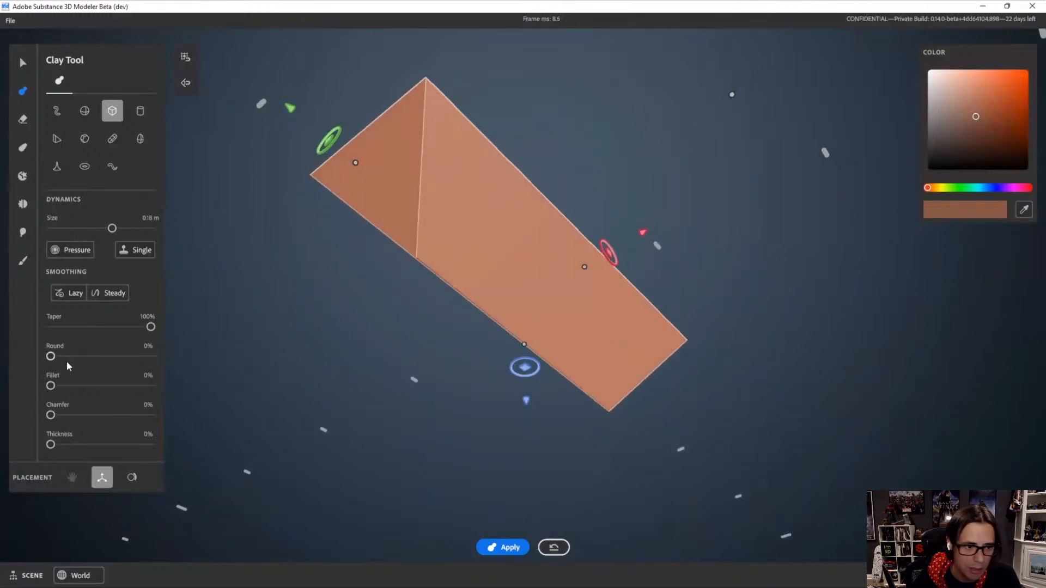
pyautogui.moveTo(83, 358); pyautogui.dragTo(153, 367)
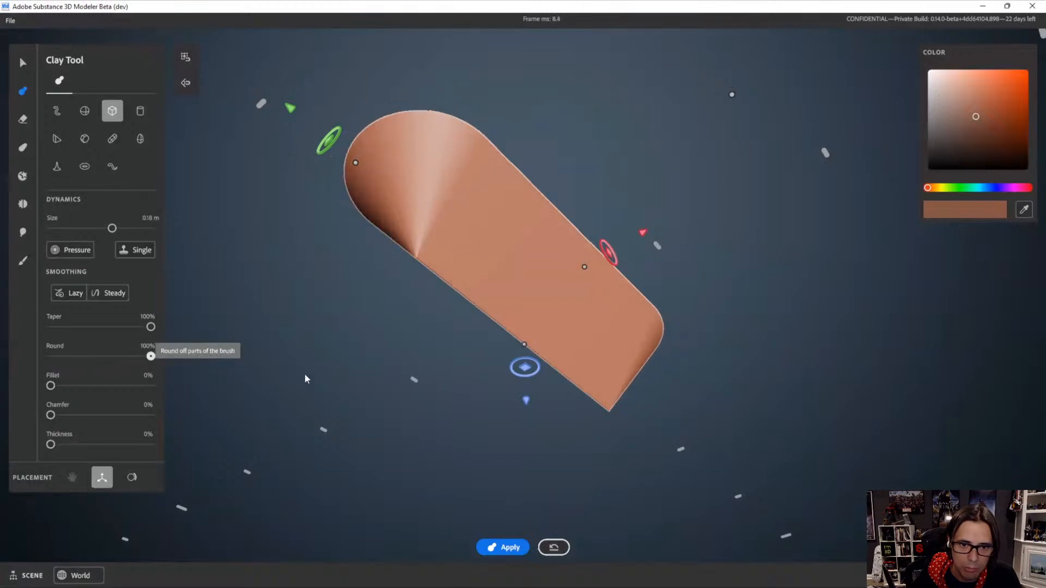
pyautogui.keyDown('alt'); pyautogui.moveTo(507, 324); pyautogui.dragTo(475, 240, button='right'); pyautogui.keyUp('alt')
pyautogui.moveTo(475, 243)
pyautogui.keyDown('alt'); pyautogui.mouseDown()
pyautogui.moveTo(436, 203)
pyautogui.moveTo(478, 228)
pyautogui.mouseUp(); pyautogui.keyUp('alt')
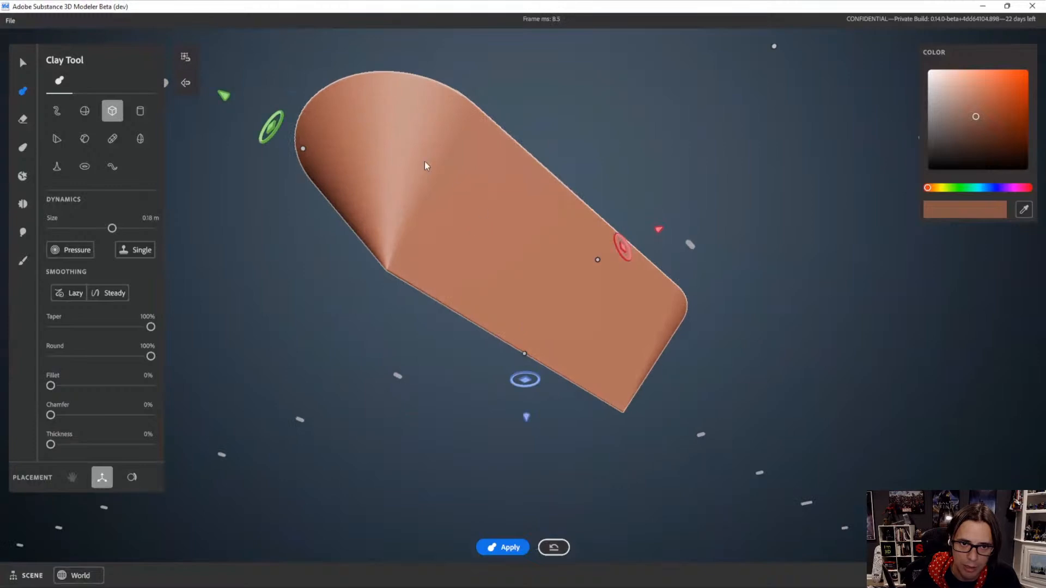
pyautogui.keyDown('alt'); pyautogui.moveTo(427, 166); pyautogui.dragTo(537, 298); pyautogui.keyUp('alt')
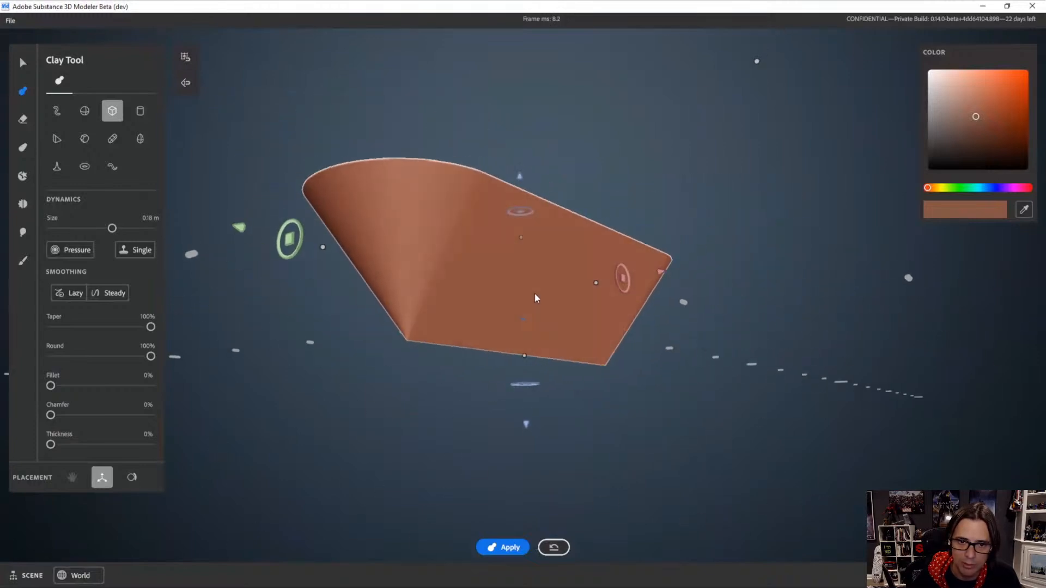
# Increase the hull shape's resolution by one level
pyautogui.rightClick(691, 121)
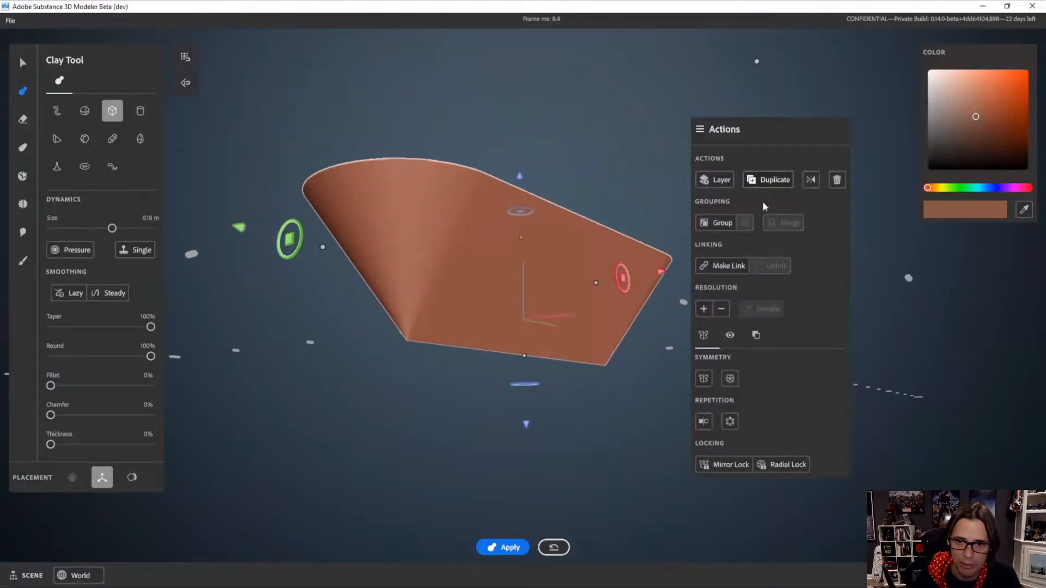
pyautogui.click(704, 311)
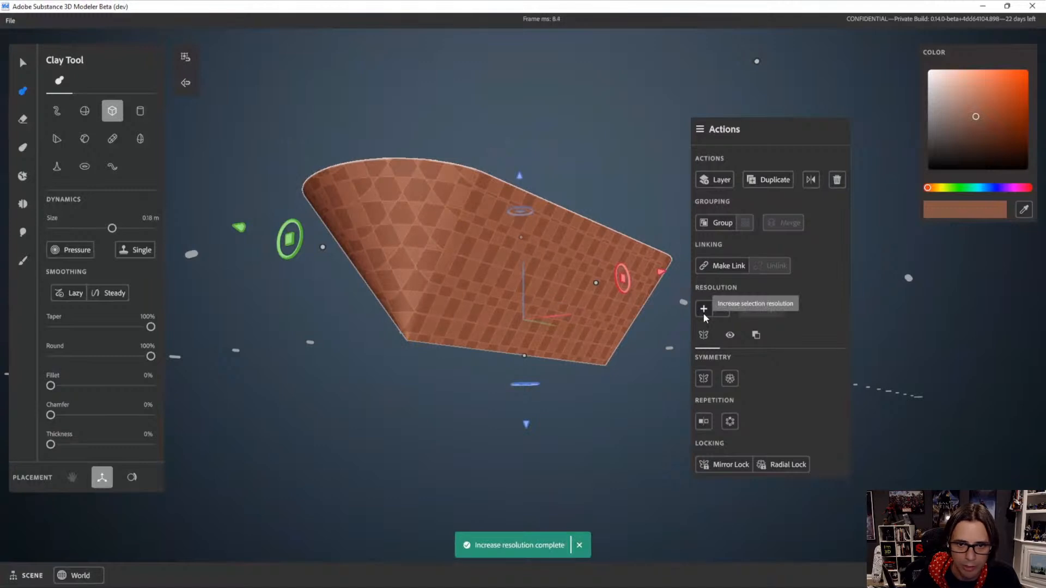
pyautogui.click(655, 314)
pyautogui.keyDown('alt'); pyautogui.moveTo(558, 188); pyautogui.dragTo(644, 137); pyautogui.keyUp('alt')
pyautogui.keyDown('alt'); pyautogui.moveTo(618, 170); pyautogui.dragTo(676, 295); pyautogui.keyUp('alt')
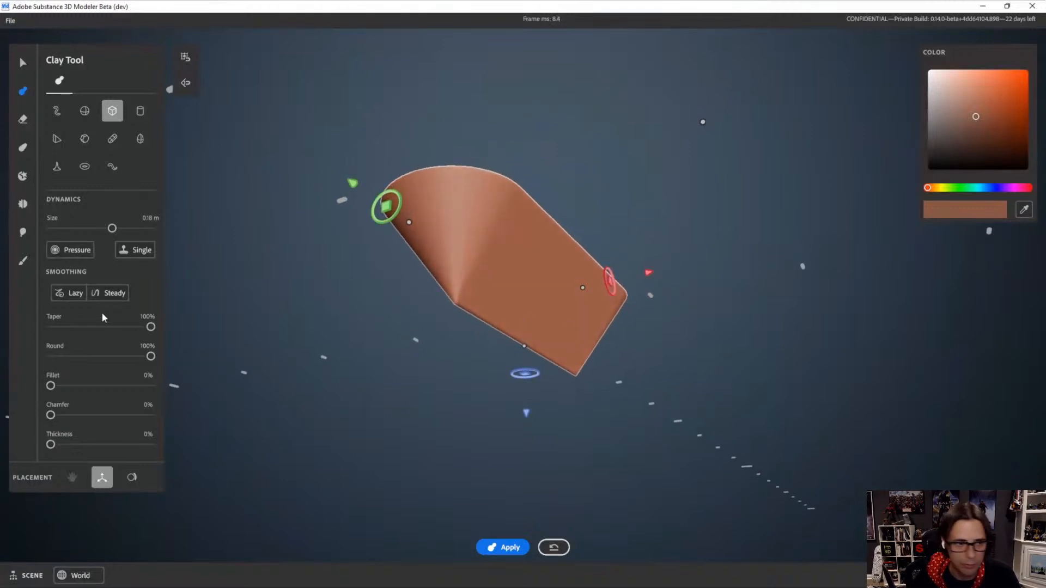
# Switch to the Smooth tool and turn on mirror symmetry across the length of the hull
pyautogui.click(22, 205)
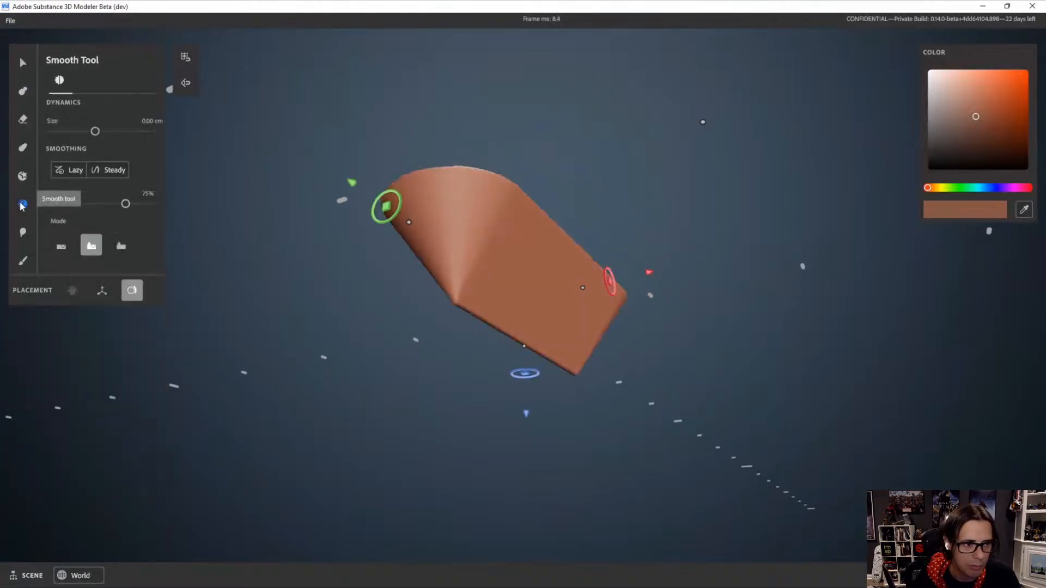
pyautogui.keyDown('alt'); pyautogui.moveTo(536, 307); pyautogui.dragTo(480, 205); pyautogui.keyUp('alt')
pyautogui.moveTo(544, 248)
pyautogui.keyDown('alt'); pyautogui.mouseDown()
pyautogui.moveTo(564, 453)
pyautogui.moveTo(612, 441)
pyautogui.moveTo(576, 445)
pyautogui.mouseUp(); pyautogui.keyUp('alt')
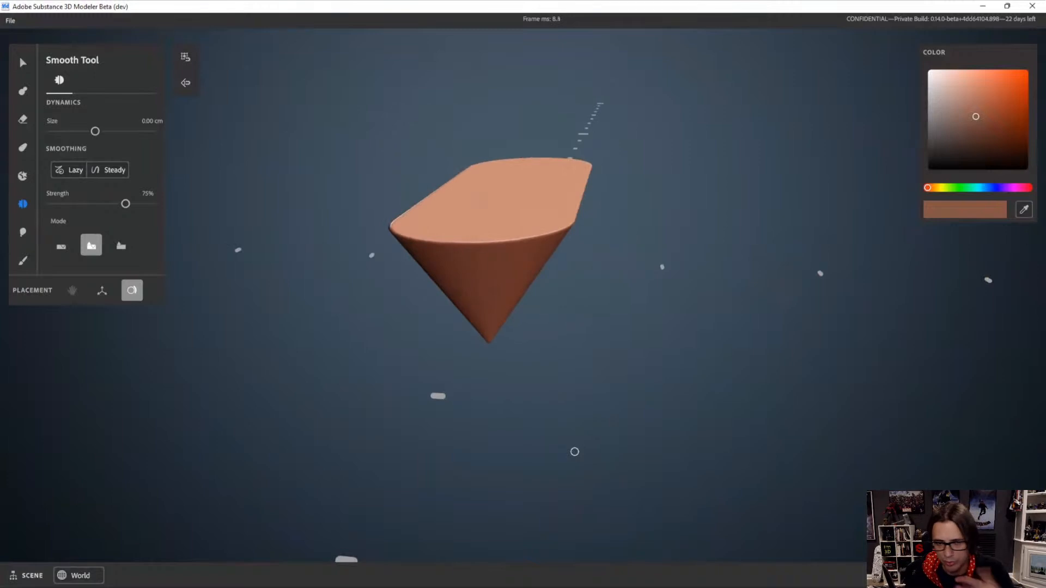
pyautogui.rightClick(653, 173)
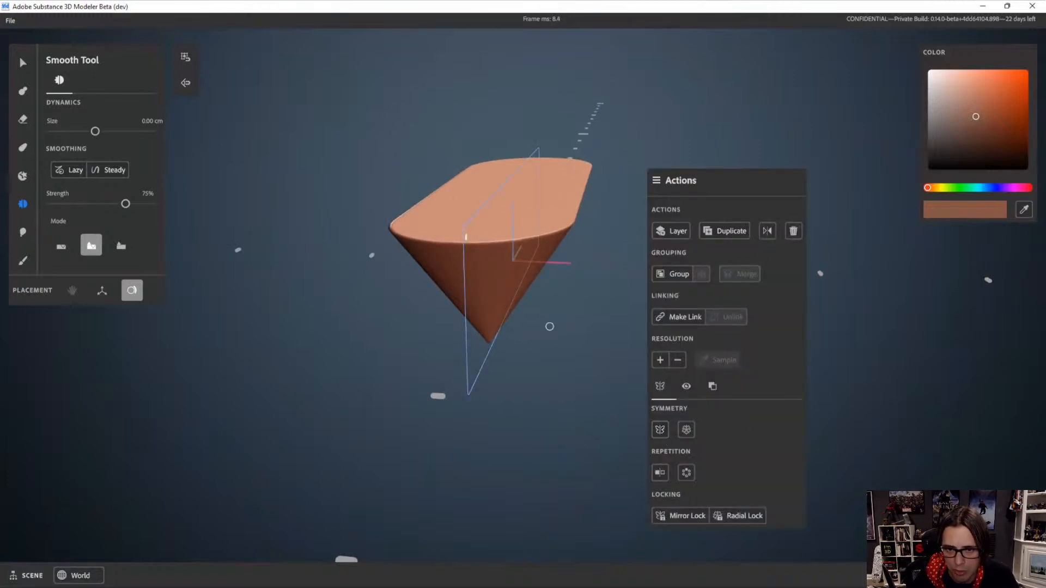
pyautogui.click(661, 430)
pyautogui.keyDown('alt'); pyautogui.moveTo(581, 285); pyautogui.dragTo(558, 223); pyautogui.keyUp('alt')
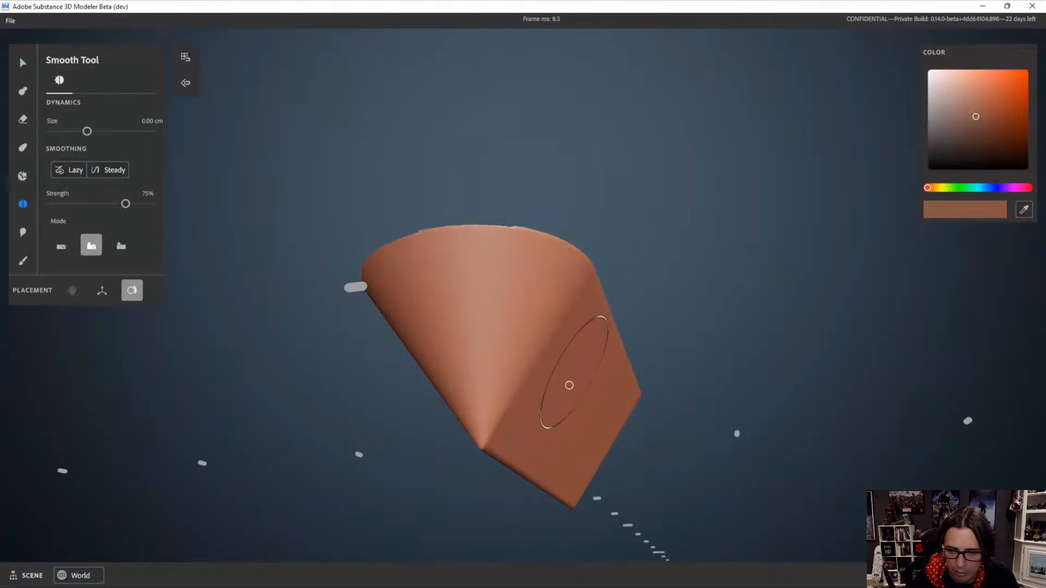
pyautogui.moveTo(563, 402)
pyautogui.keyDown('alt'); pyautogui.mouseDown()
pyautogui.moveTo(544, 395)
pyautogui.moveTo(538, 306)
pyautogui.mouseUp(); pyautogui.keyUp('alt')
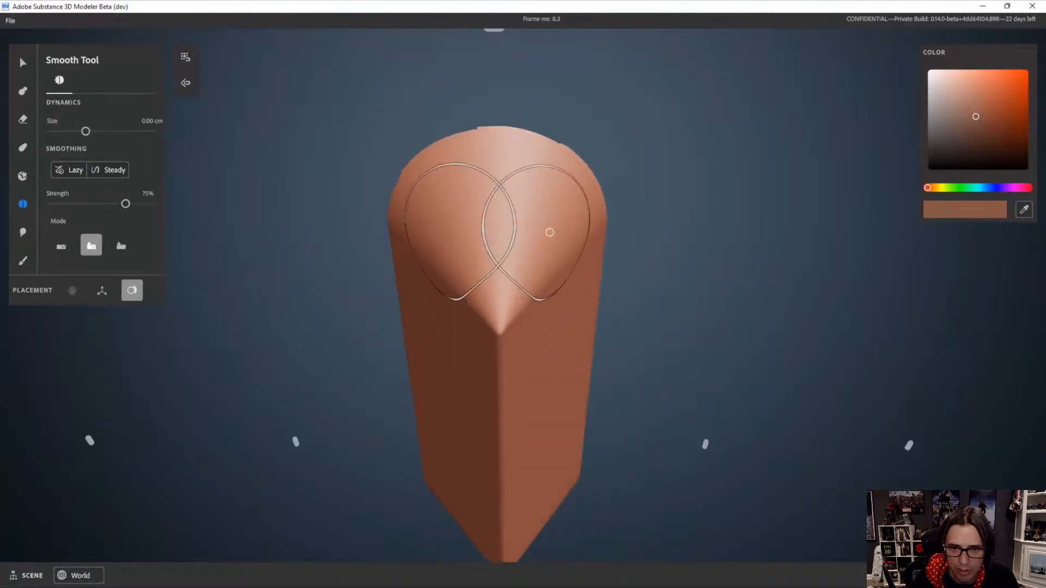
# Smooth the sharp keel ridge along the hull's underside with mirrored Smooth strokes at 75% strength
pyautogui.moveTo(517, 384)
pyautogui.keyDown('alt'); pyautogui.mouseDown()
pyautogui.moveTo(504, 305)
pyautogui.moveTo(512, 334)
pyautogui.moveTo(495, 337)
pyautogui.moveTo(530, 295)
pyautogui.moveTo(511, 441)
pyautogui.moveTo(502, 312)
pyautogui.moveTo(523, 293)
pyautogui.moveTo(493, 243)
pyautogui.moveTo(504, 352)
pyautogui.mouseUp(); pyautogui.keyUp('alt')
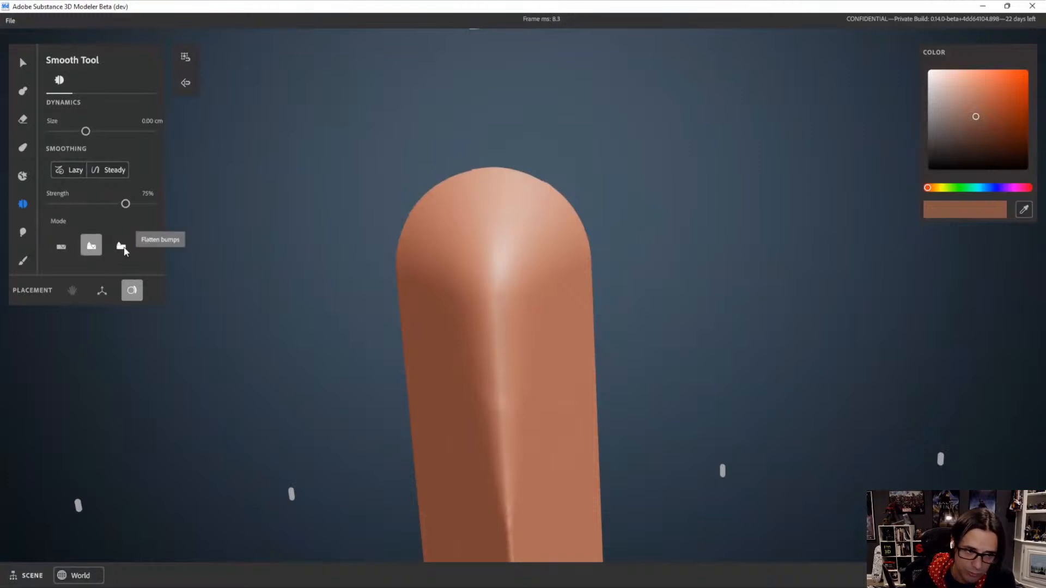
pyautogui.keyDown('alt'); pyautogui.moveTo(524, 351); pyautogui.dragTo(491, 173, button='middle'); pyautogui.keyUp('alt')
pyautogui.keyDown('alt'); pyautogui.moveTo(490, 174); pyautogui.dragTo(479, 362); pyautogui.keyUp('alt')
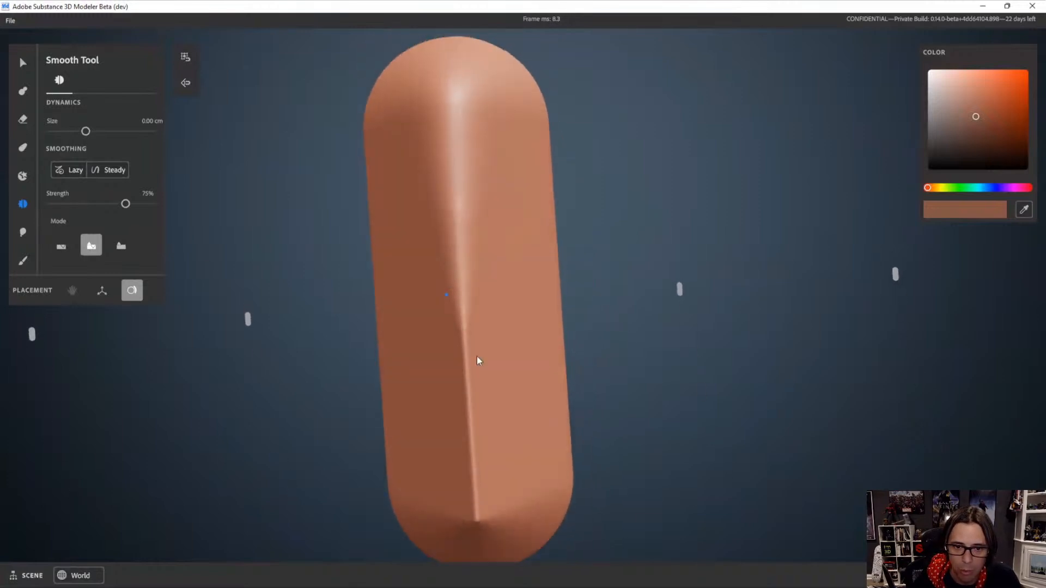
pyautogui.moveTo(449, 154)
pyautogui.mouseDown()
pyautogui.moveTo(455, 186)
pyautogui.moveTo(449, 131)
pyautogui.moveTo(471, 140)
pyautogui.mouseUp()
pyautogui.moveTo(471, 347)
pyautogui.mouseDown()
pyautogui.moveTo(495, 462)
pyautogui.moveTo(518, 304)
pyautogui.moveTo(432, 424)
pyautogui.moveTo(496, 310)
pyautogui.moveTo(518, 346)
pyautogui.mouseUp()
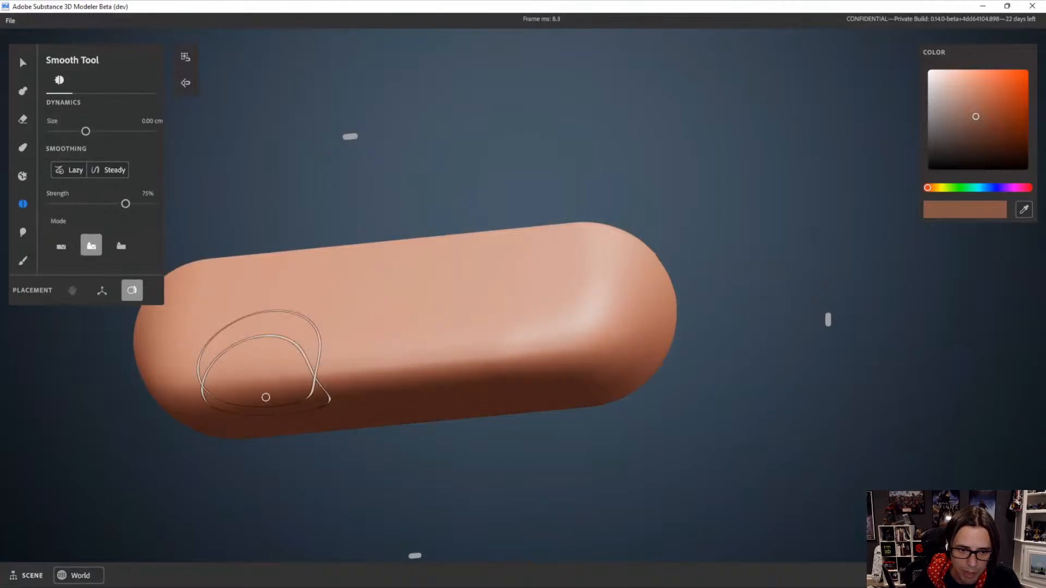
pyautogui.keyDown('alt'); pyautogui.moveTo(402, 381); pyautogui.dragTo(628, 283); pyautogui.keyUp('alt')
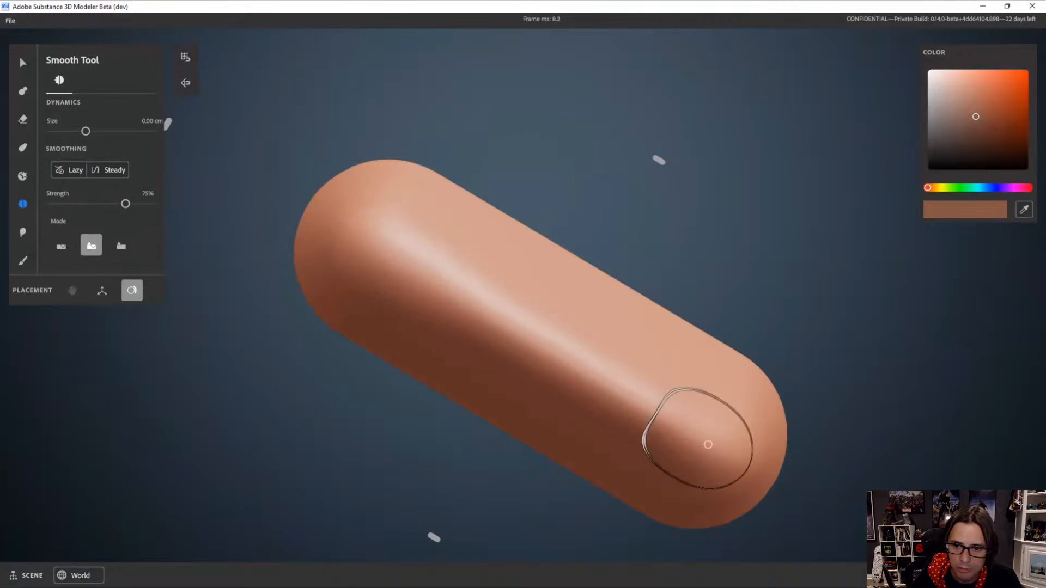
# Soften the hull's lower corners and the edges of its rounded ends with the Smooth tool
pyautogui.moveTo(561, 334)
pyautogui.keyDown('alt'); pyautogui.mouseDown()
pyautogui.moveTo(508, 277)
pyautogui.moveTo(707, 385)
pyautogui.mouseUp(); pyautogui.keyUp('alt')
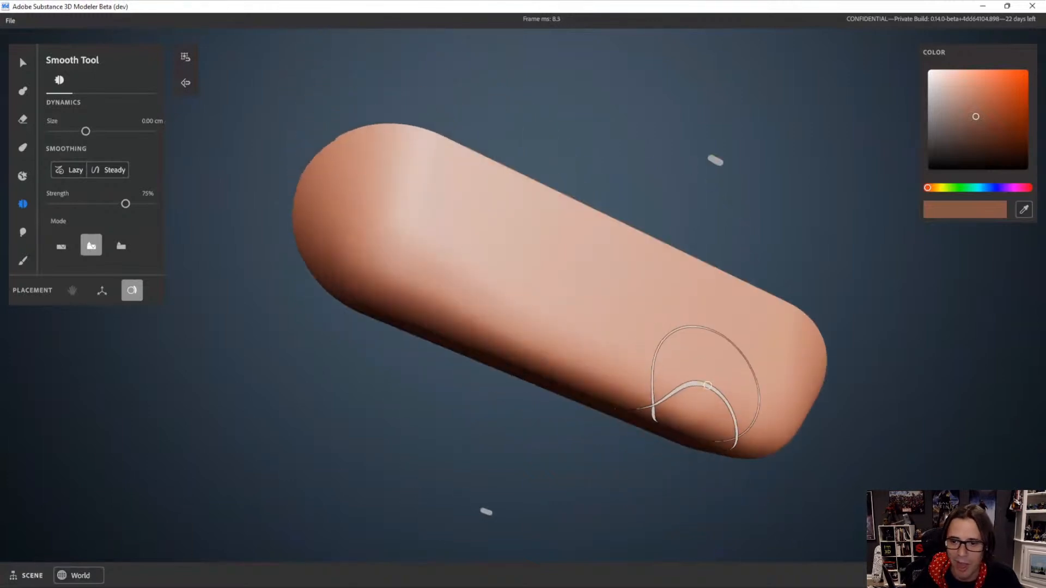
pyautogui.moveTo(374, 234)
pyautogui.keyDown('alt'); pyautogui.mouseDown()
pyautogui.moveTo(450, 301)
pyautogui.moveTo(474, 280)
pyautogui.moveTo(382, 269)
pyautogui.mouseUp(); pyautogui.keyUp('alt')
pyautogui.scroll(-3, 385, 305)
pyautogui.moveTo(387, 305)
pyautogui.keyDown('alt'); pyautogui.mouseDown()
pyautogui.moveTo(434, 303)
pyautogui.moveTo(514, 346)
pyautogui.moveTo(435, 281)
pyautogui.mouseUp(); pyautogui.keyUp('alt')
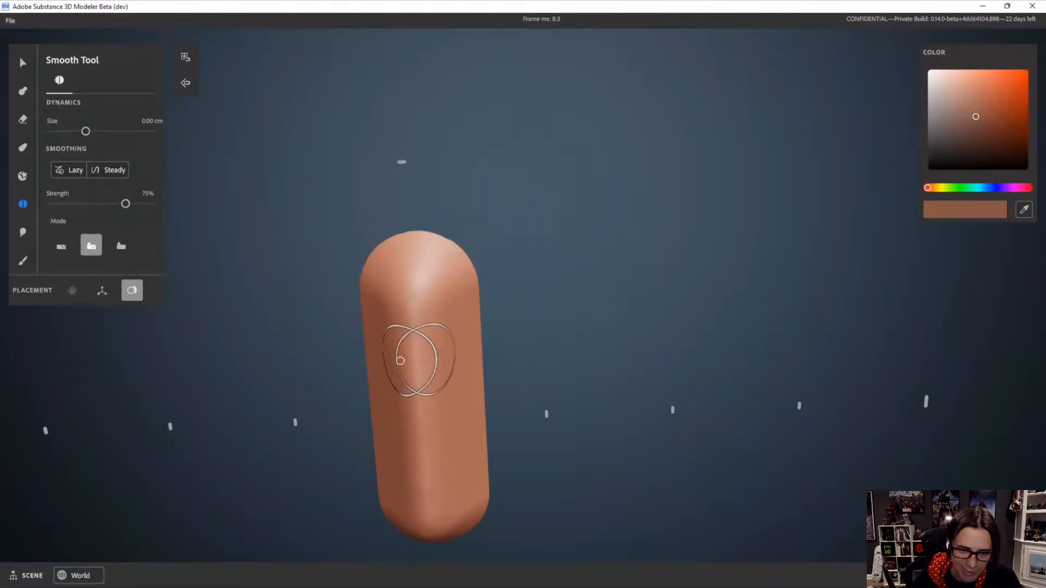
pyautogui.moveTo(417, 286)
pyautogui.keyDown('alt'); pyautogui.mouseDown()
pyautogui.moveTo(416, 397)
pyautogui.moveTo(509, 346)
pyautogui.moveTo(289, 358)
pyautogui.moveTo(539, 304)
pyautogui.moveTo(652, 409)
pyautogui.moveTo(548, 360)
pyautogui.mouseUp(); pyautogui.keyUp('alt')
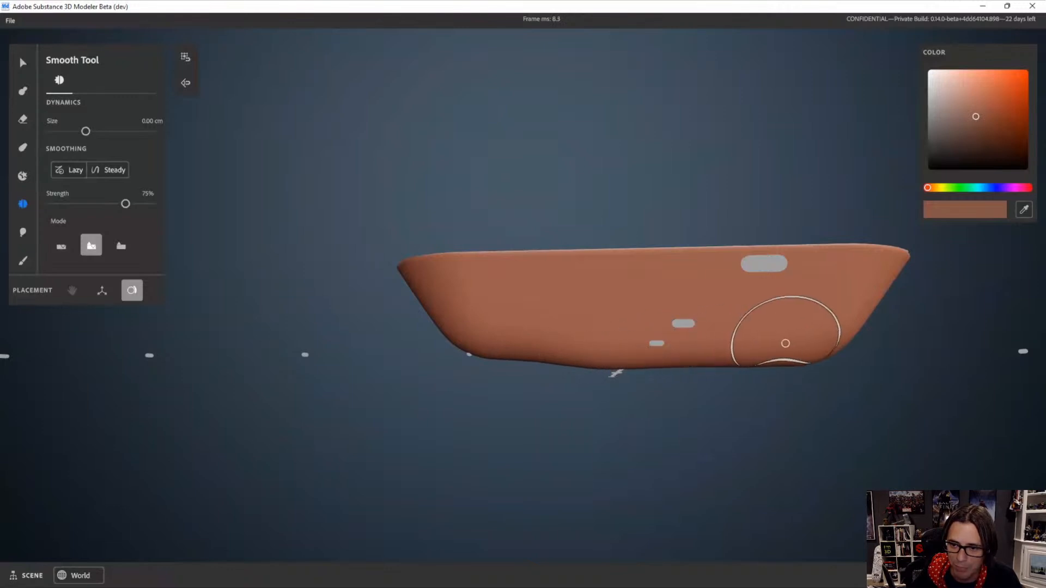
pyautogui.keyDown('alt'); pyautogui.moveTo(558, 351); pyautogui.dragTo(525, 304); pyautogui.keyUp('alt')
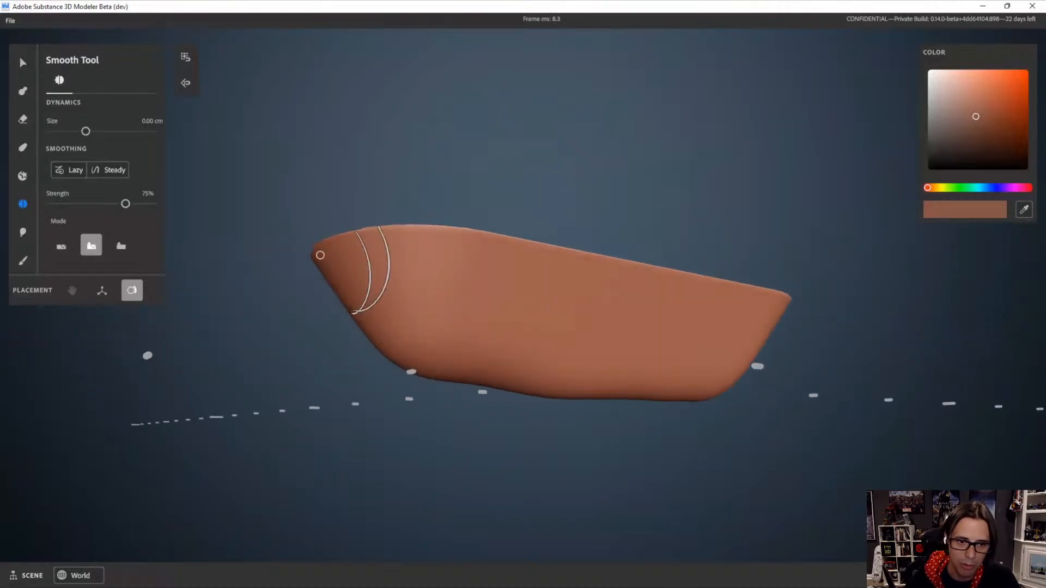
pyautogui.keyDown('alt'); pyautogui.moveTo(451, 346); pyautogui.dragTo(470, 321); pyautogui.keyUp('alt')
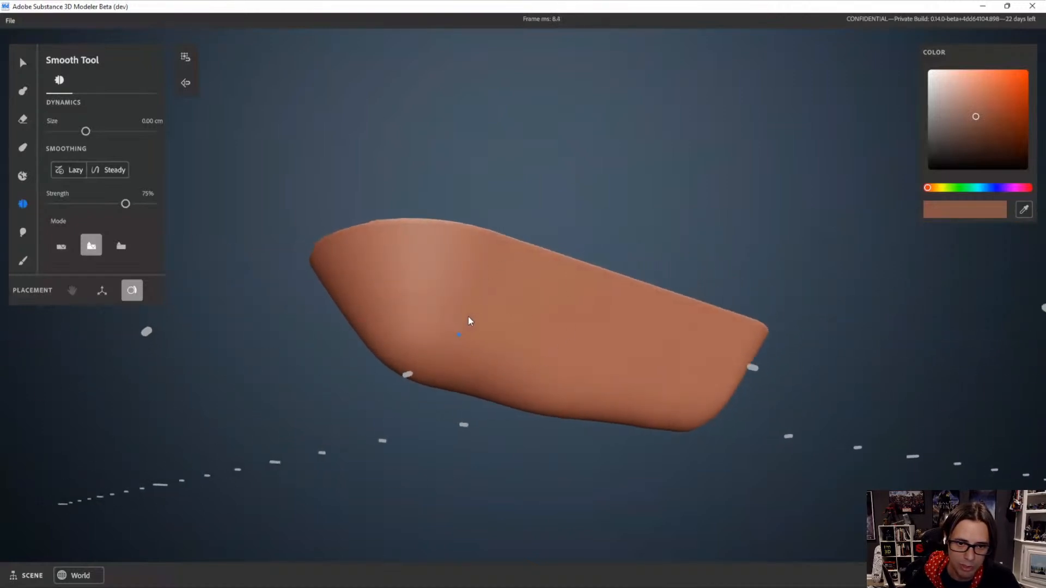
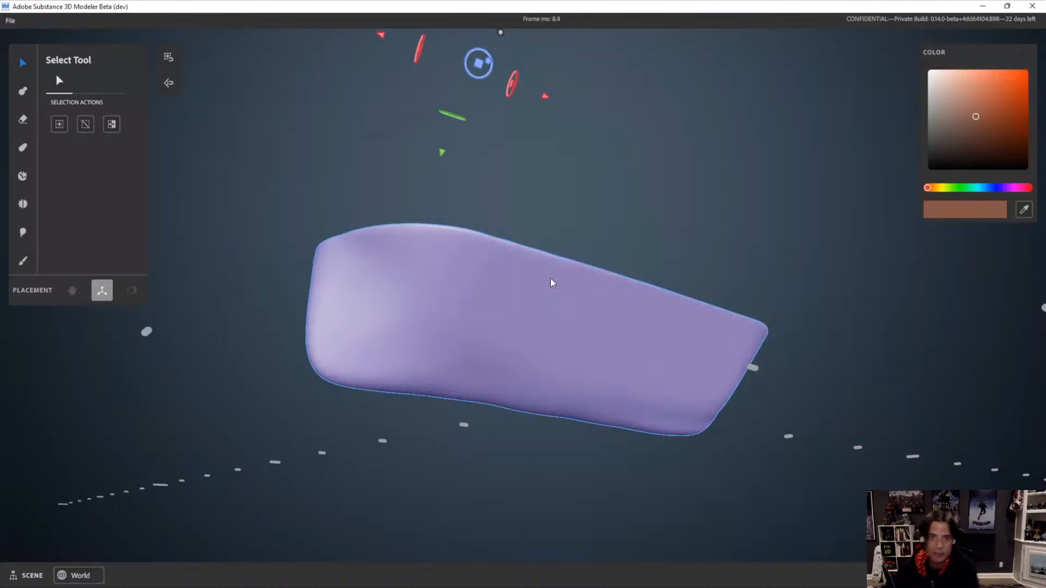
pyautogui.click(616, 206)
pyautogui.keyDown('alt'); pyautogui.moveTo(572, 156); pyautogui.dragTo(593, 279); pyautogui.keyUp('alt')
pyautogui.keyDown('alt'); pyautogui.moveTo(514, 297); pyautogui.dragTo(474, 314, button='right'); pyautogui.keyUp('alt')
pyautogui.keyDown('alt'); pyautogui.moveTo(474, 313); pyautogui.dragTo(457, 345); pyautogui.keyUp('alt')
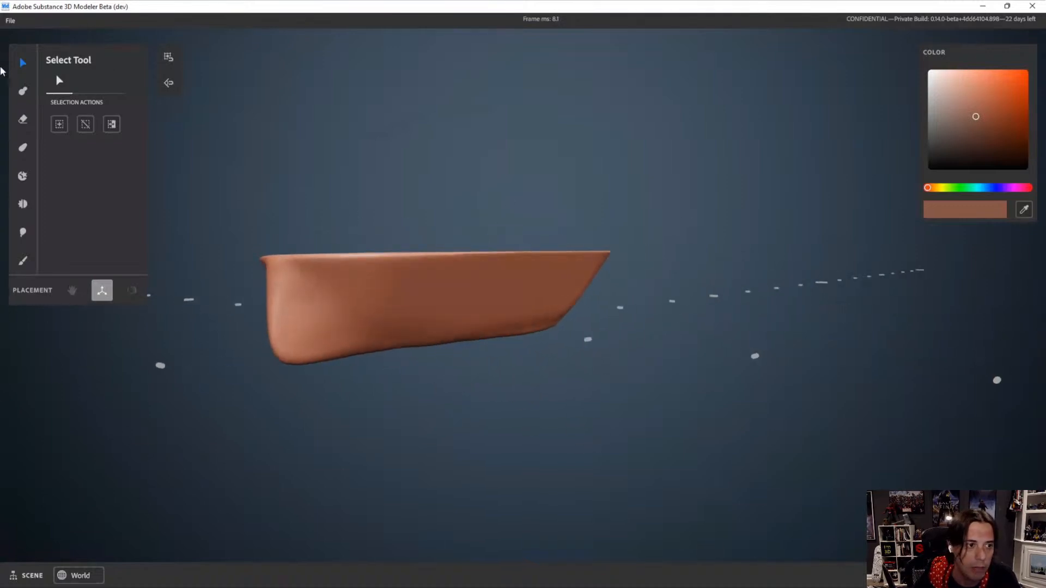
pyautogui.keyDown('alt'); pyautogui.moveTo(384, 274); pyautogui.dragTo(457, 293); pyautogui.keyUp('alt')
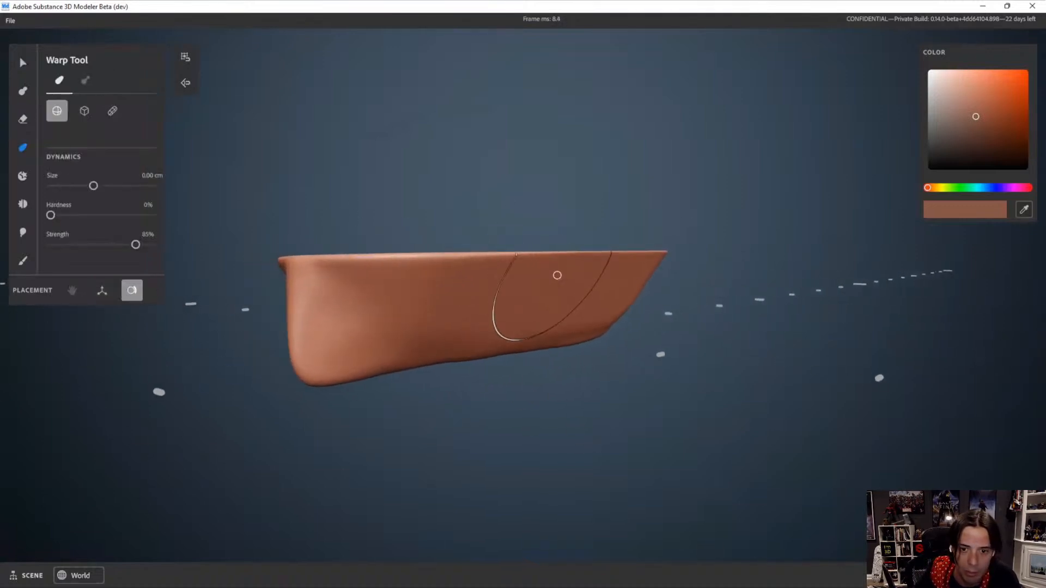
pyautogui.click(553, 272)
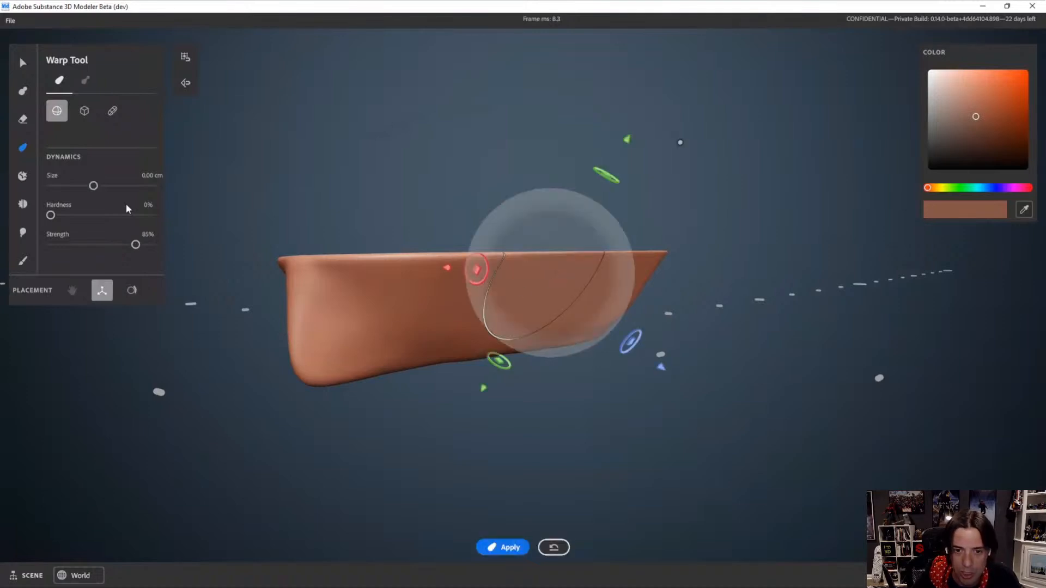
pyautogui.click(111, 112)
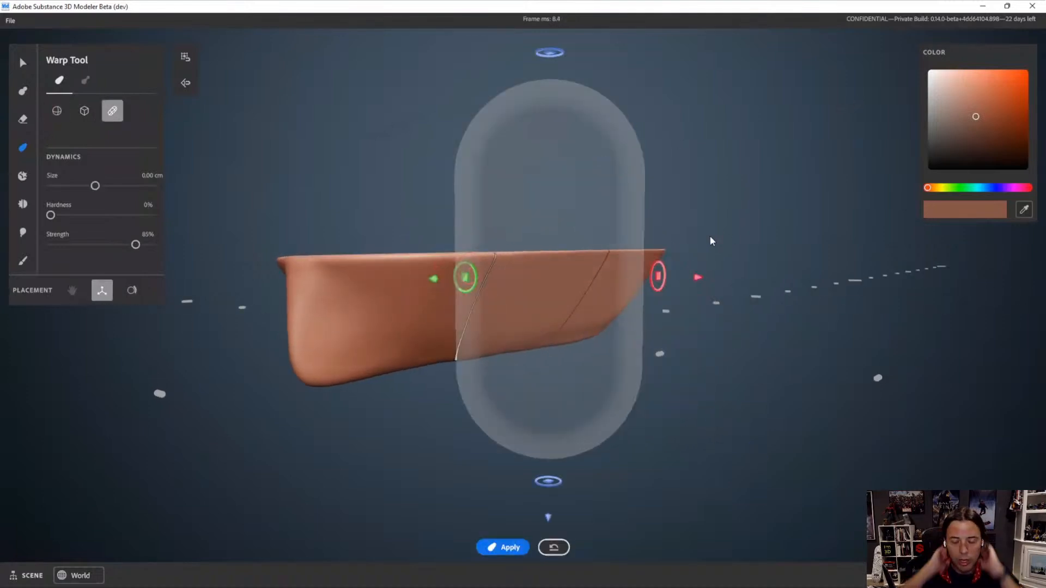
pyautogui.moveTo(686, 231)
pyautogui.mouseDown(button='middle')
pyautogui.moveTo(754, 252)
pyautogui.moveTo(698, 240)
pyautogui.mouseUp(button='middle')
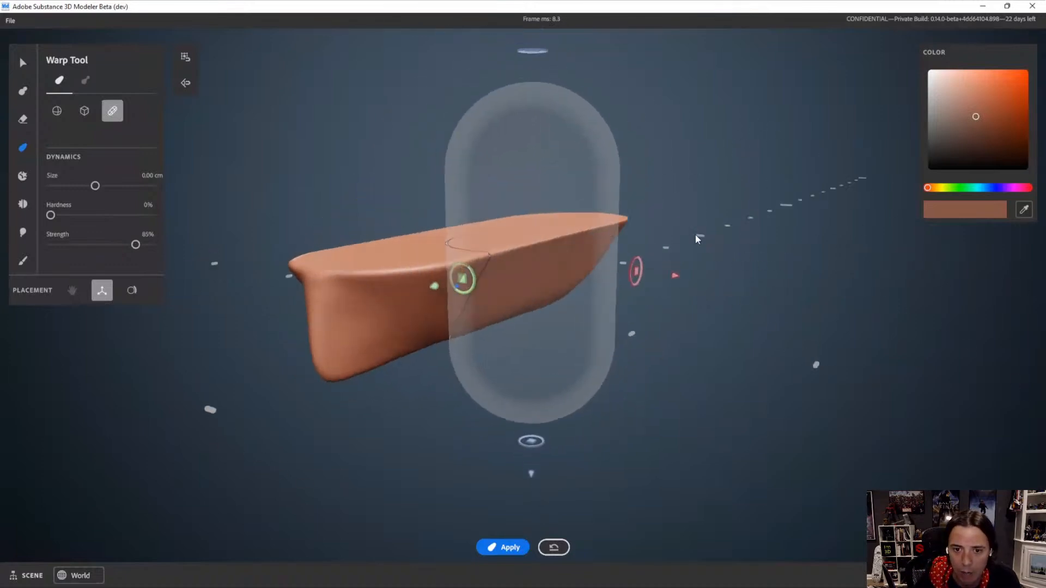
pyautogui.click(653, 268)
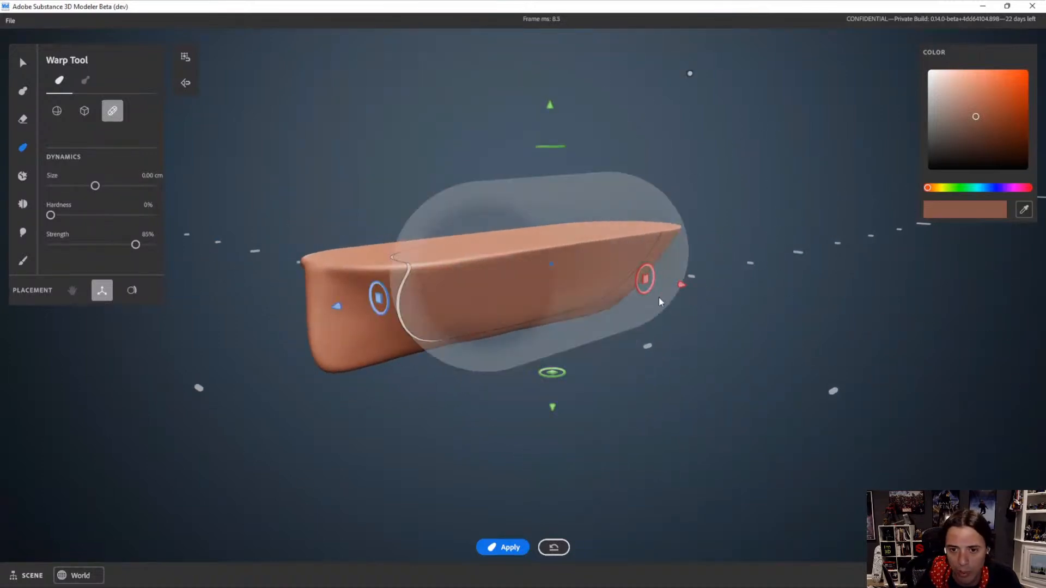
pyautogui.keyDown('alt'); pyautogui.moveTo(600, 275); pyautogui.dragTo(688, 246); pyautogui.keyUp('alt')
pyautogui.rightClick(756, 223)
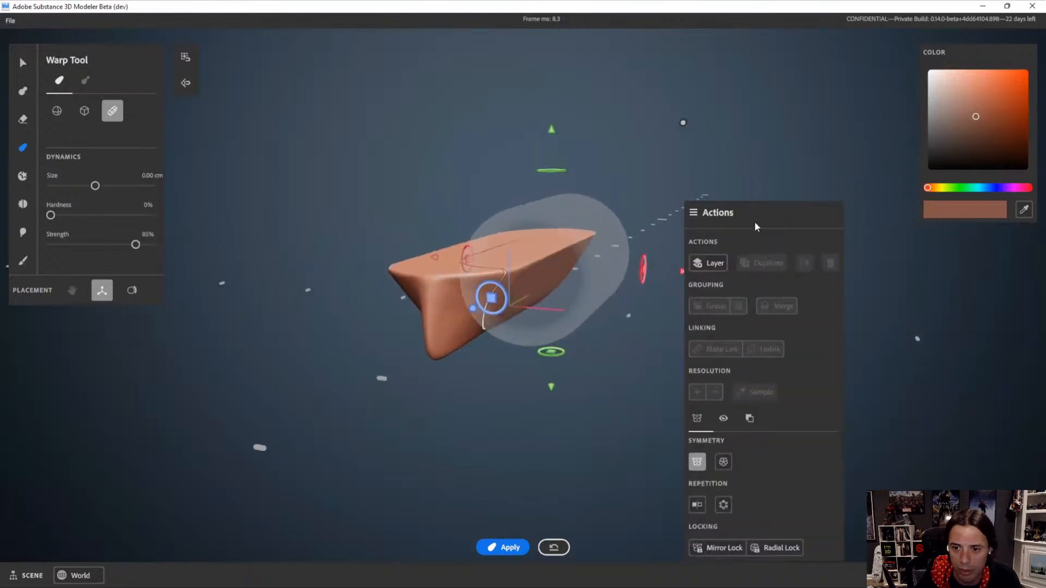
pyautogui.click(671, 419)
pyautogui.keyDown('alt'); pyautogui.moveTo(589, 125); pyautogui.dragTo(579, 320); pyautogui.keyUp('alt')
pyautogui.scroll(10, 705, 201)
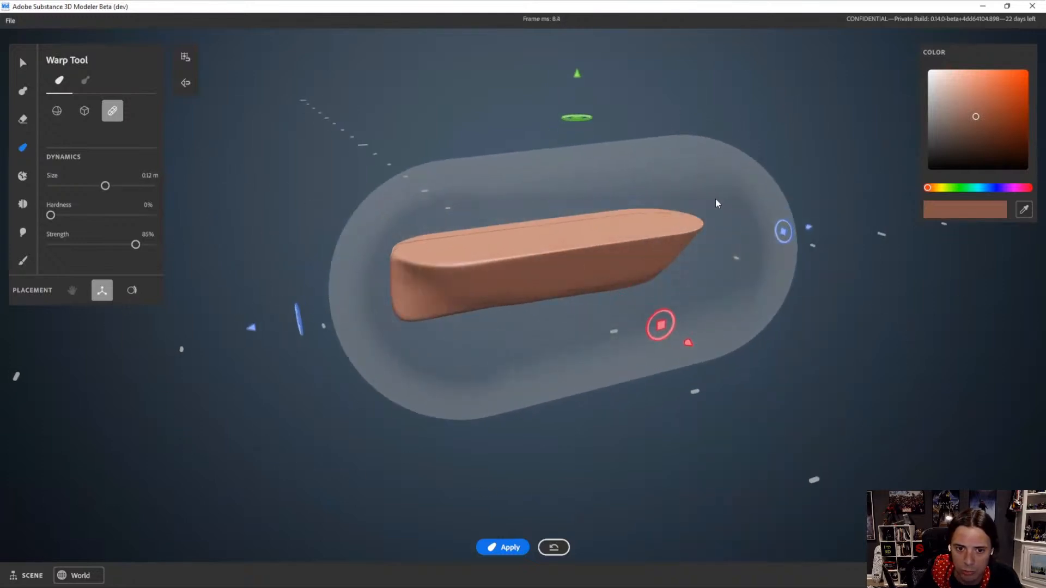
pyautogui.keyDown('alt'); pyautogui.moveTo(717, 203); pyautogui.dragTo(659, 265, button='right'); pyautogui.keyUp('alt')
pyautogui.keyDown('alt'); pyautogui.moveTo(659, 266); pyautogui.dragTo(699, 259); pyautogui.keyUp('alt')
pyautogui.moveTo(571, 127); pyautogui.dragTo(579, 93)
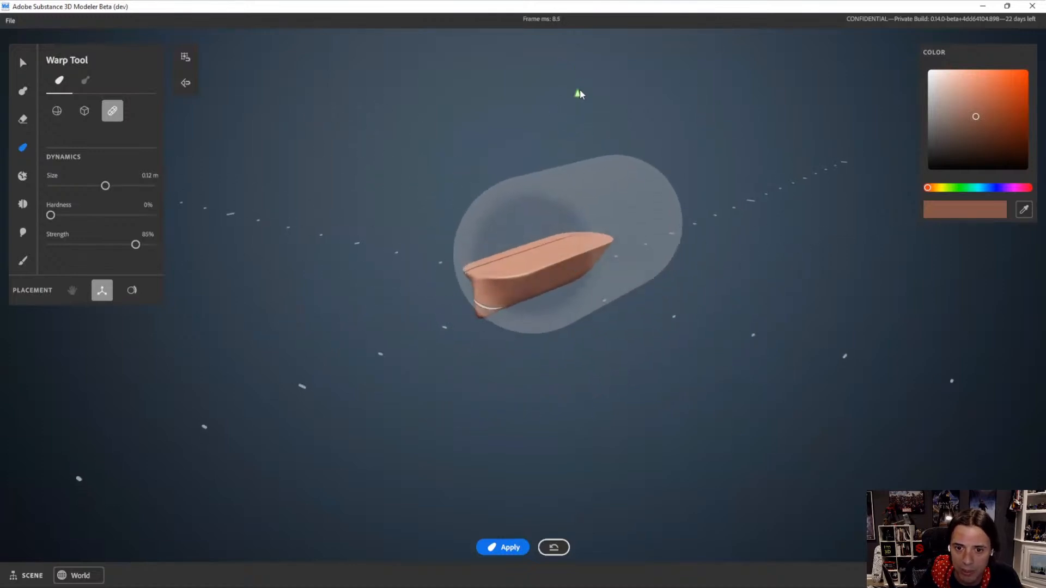
pyautogui.keyDown('alt'); pyautogui.moveTo(556, 163); pyautogui.dragTo(607, 175); pyautogui.keyUp('alt')
pyautogui.keyDown('alt'); pyautogui.moveTo(607, 175); pyautogui.dragTo(534, 292, button='right'); pyautogui.keyUp('alt')
pyautogui.keyDown('alt'); pyautogui.moveTo(534, 292); pyautogui.dragTo(481, 258); pyautogui.keyUp('alt')
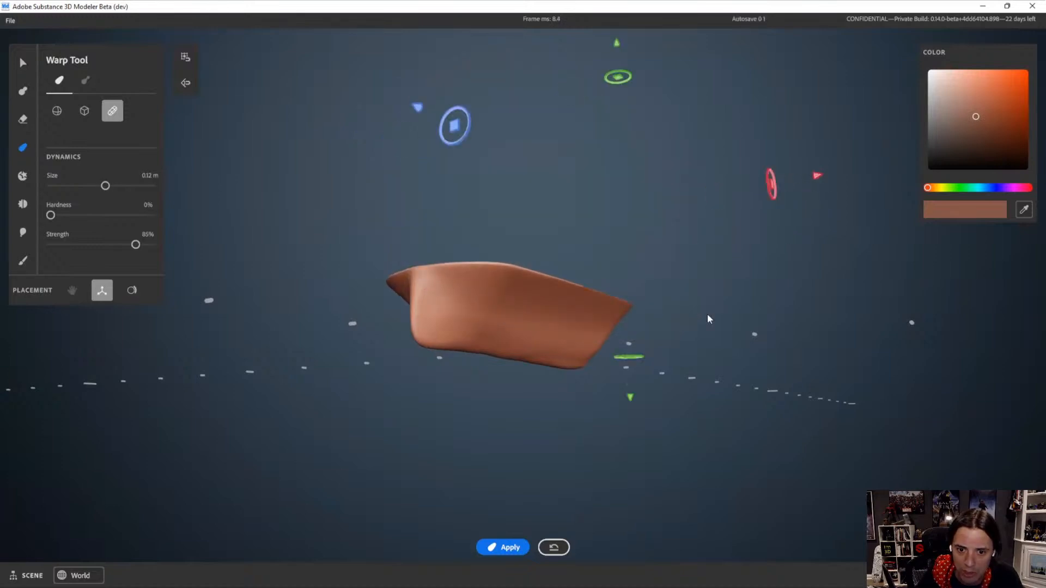
pyautogui.keyDown('alt'); pyautogui.moveTo(708, 319); pyautogui.dragTo(573, 227); pyautogui.keyUp('alt')
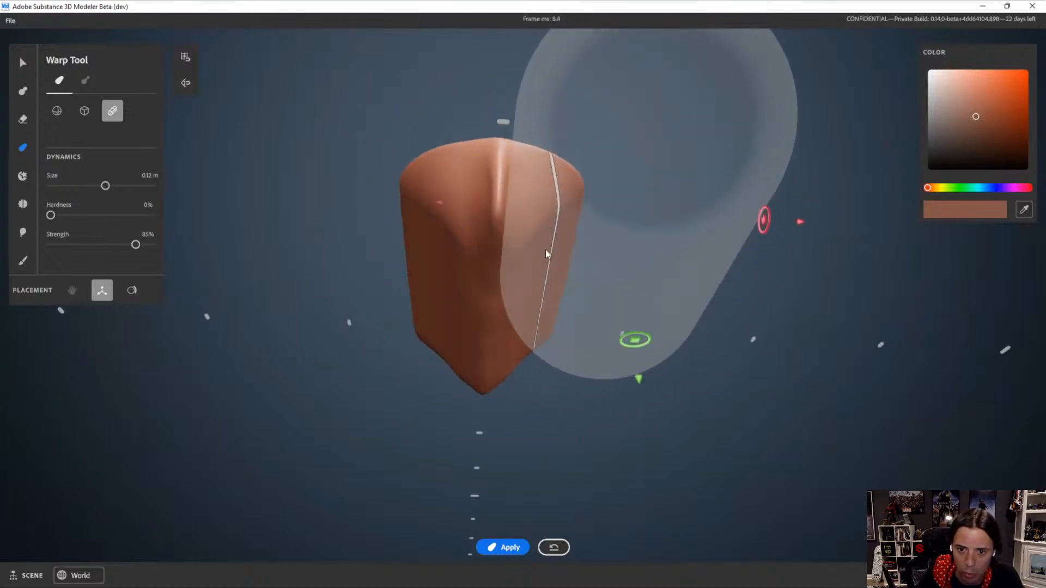
pyautogui.keyDown('alt'); pyautogui.moveTo(516, 257); pyautogui.dragTo(528, 412); pyautogui.keyUp('alt')
pyautogui.click(22, 63)
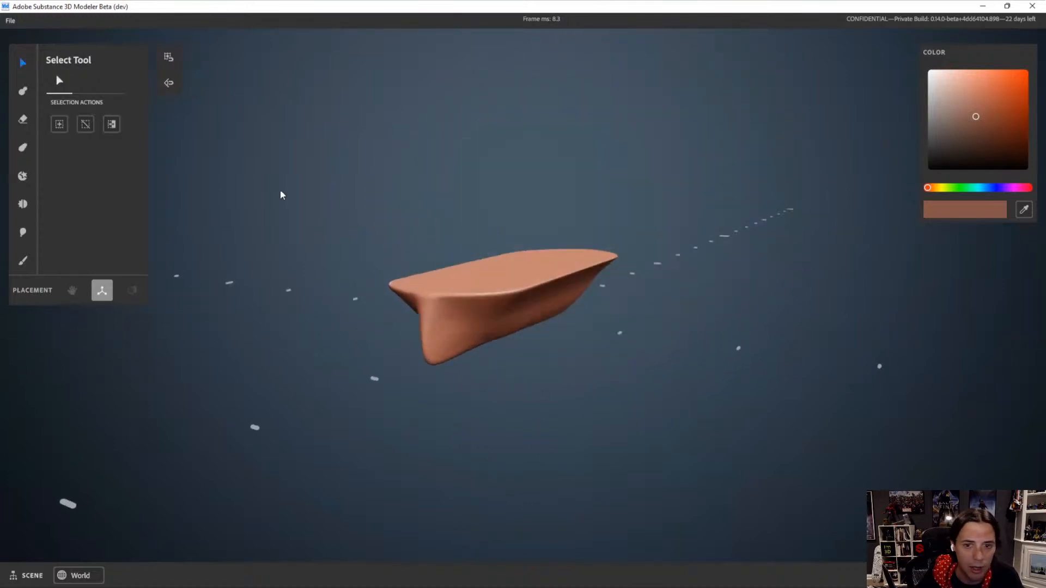
# Duplicate the hull, shrink the copy slightly and raise it so it sits just above and inside the rim
pyautogui.keyDown('alt'); pyautogui.moveTo(420, 184); pyautogui.dragTo(521, 407); pyautogui.keyUp('alt')
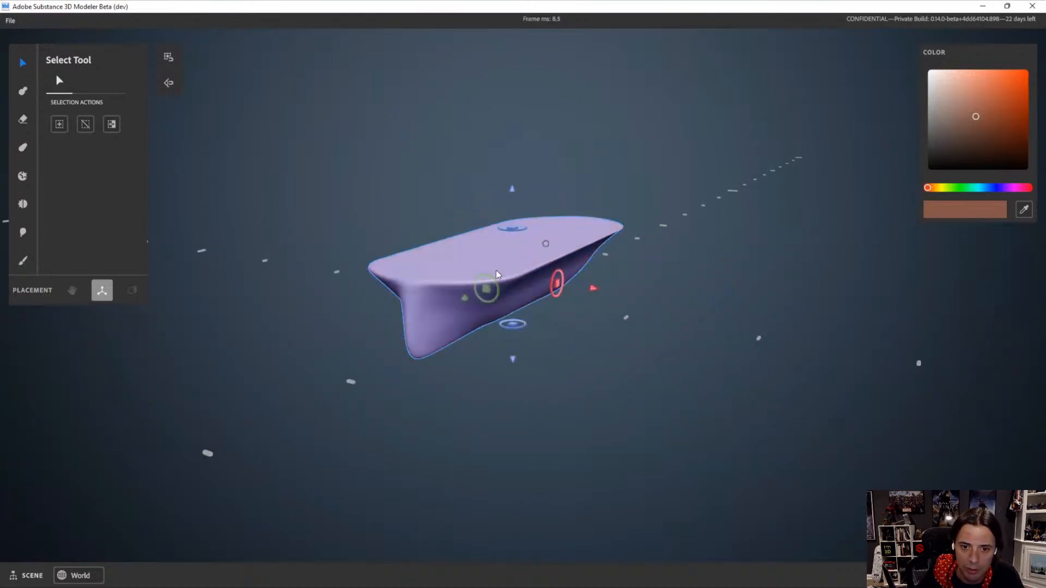
pyautogui.hotkey('ctrl', 'd')
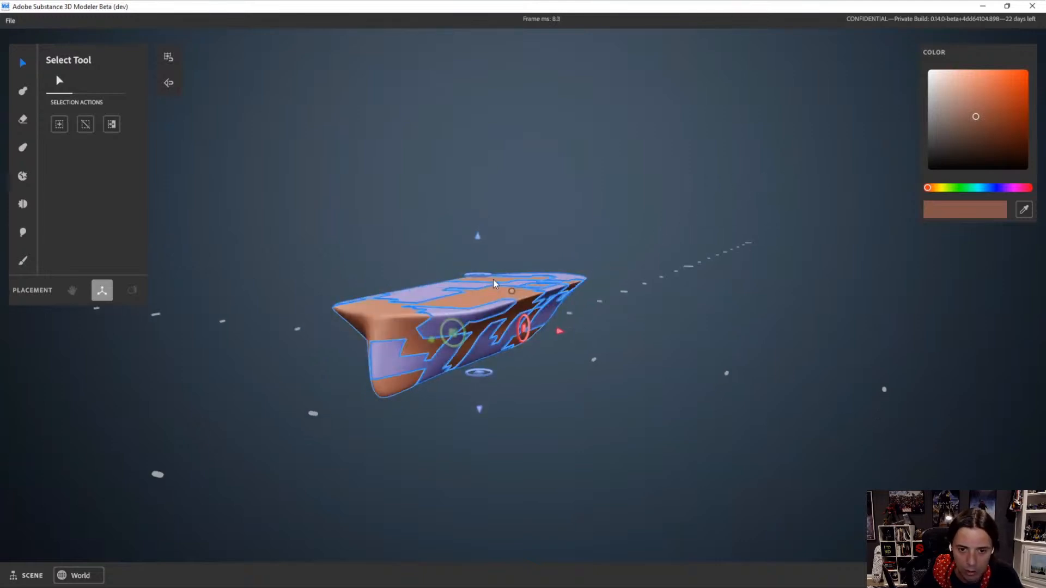
pyautogui.moveTo(479, 237); pyautogui.dragTo(479, 227)
pyautogui.keyDown('alt'); pyautogui.moveTo(505, 248); pyautogui.dragTo(558, 260, button='right'); pyautogui.keyUp('alt')
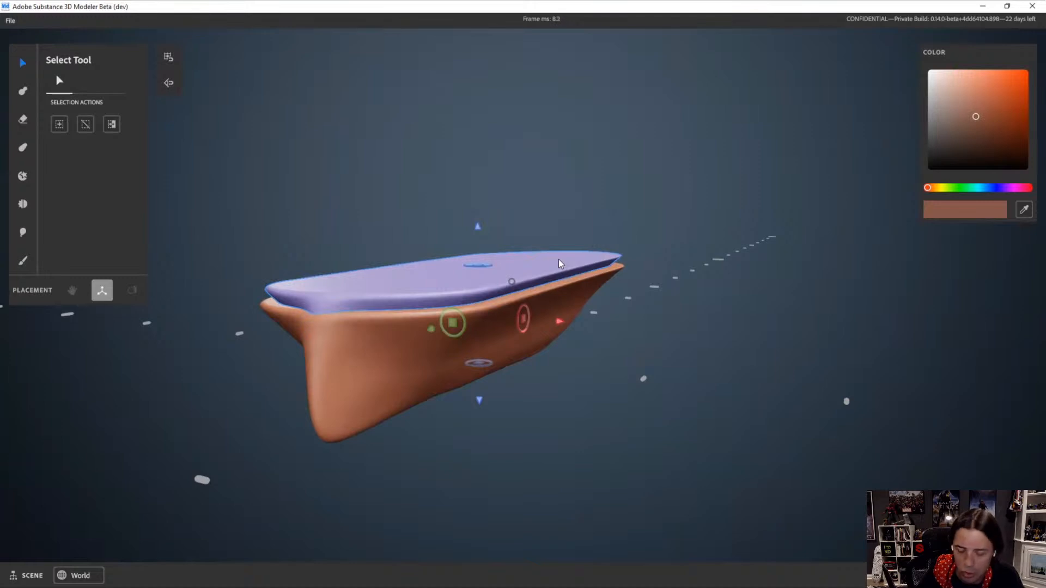
pyautogui.keyDown('alt'); pyautogui.moveTo(545, 263); pyautogui.dragTo(553, 312); pyautogui.keyUp('alt')
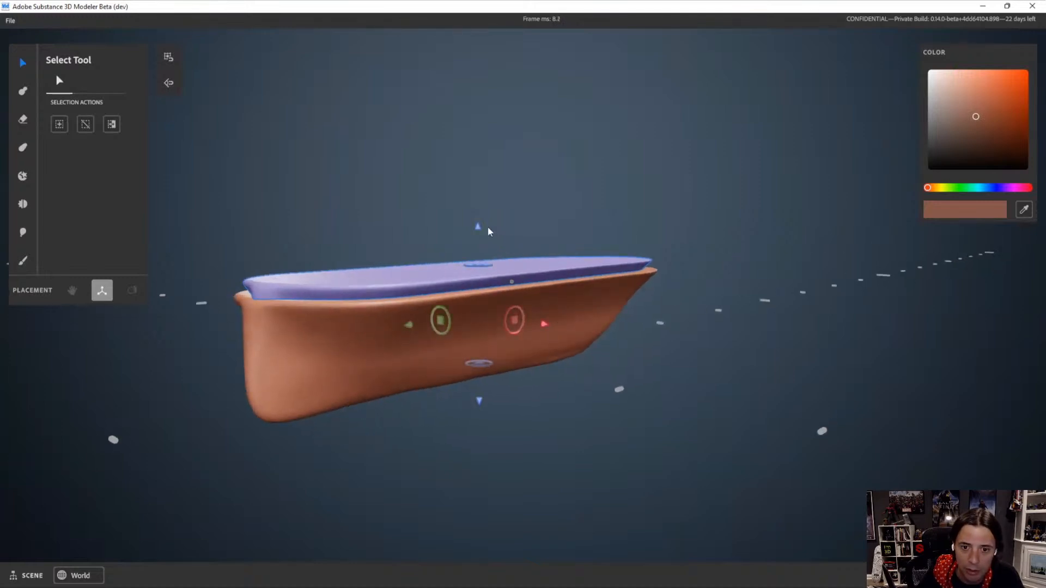
pyautogui.moveTo(481, 227); pyautogui.dragTo(481, 234)
pyautogui.keyDown('alt'); pyautogui.moveTo(594, 279); pyautogui.dragTo(540, 254); pyautogui.keyUp('alt')
# Enable subtract mode on the raised copy and apply the boolean to hollow out the hull
pyautogui.rightClick(702, 118)
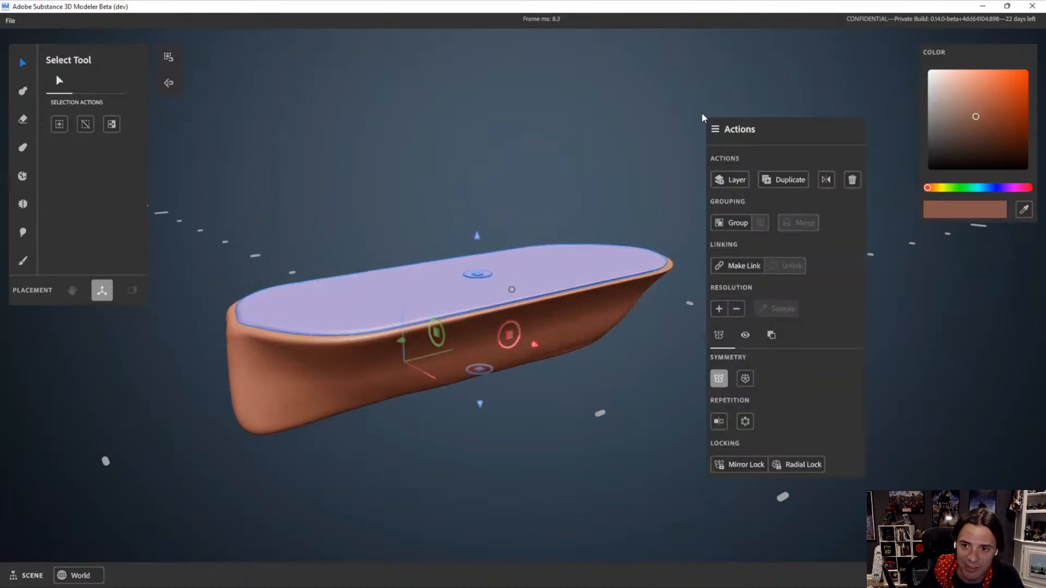
pyautogui.click(772, 335)
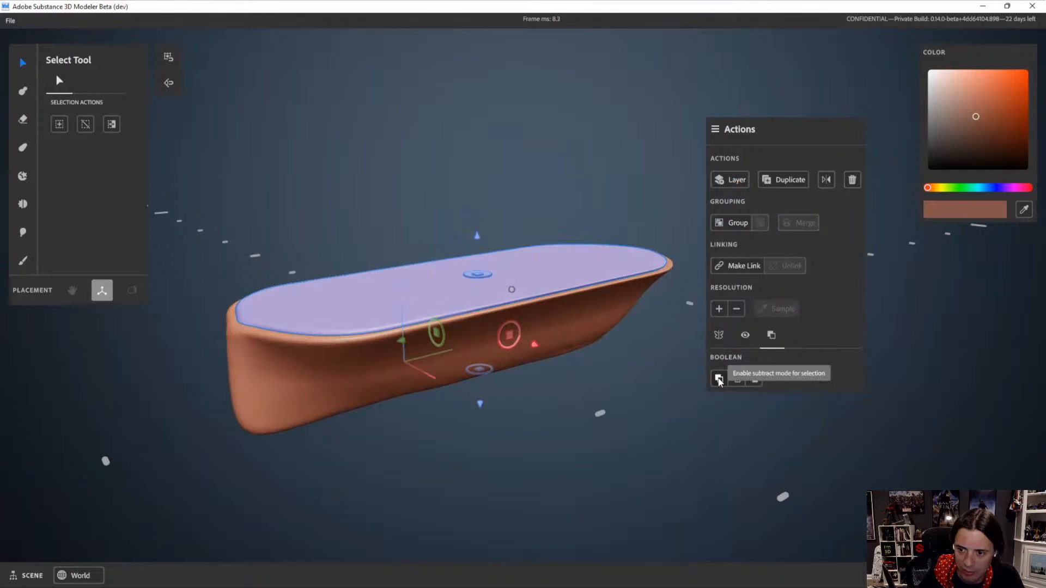
pyautogui.click(719, 378)
pyautogui.click(347, 446)
pyautogui.click(359, 373)
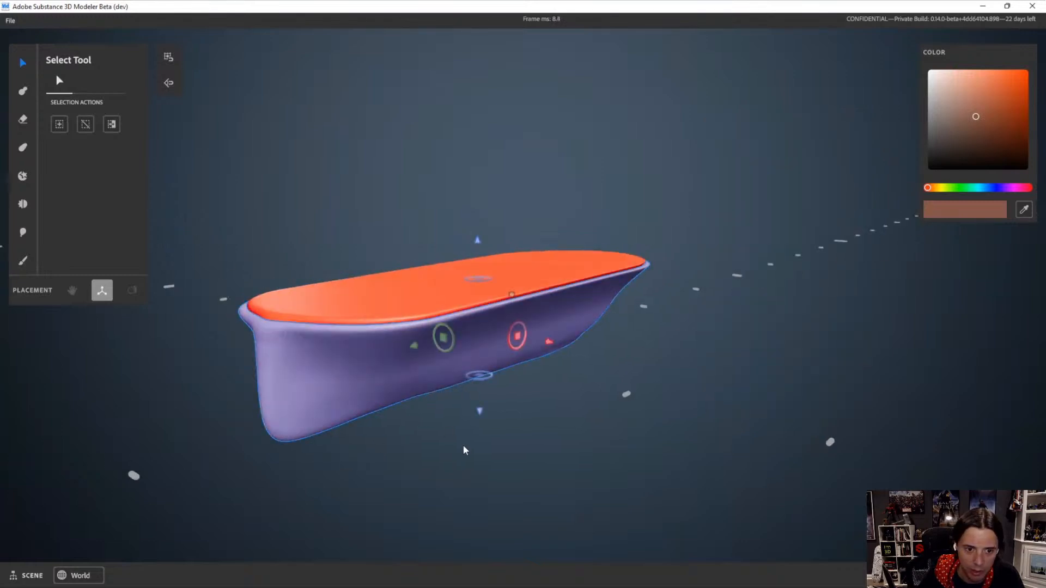
pyautogui.rightClick(761, 258)
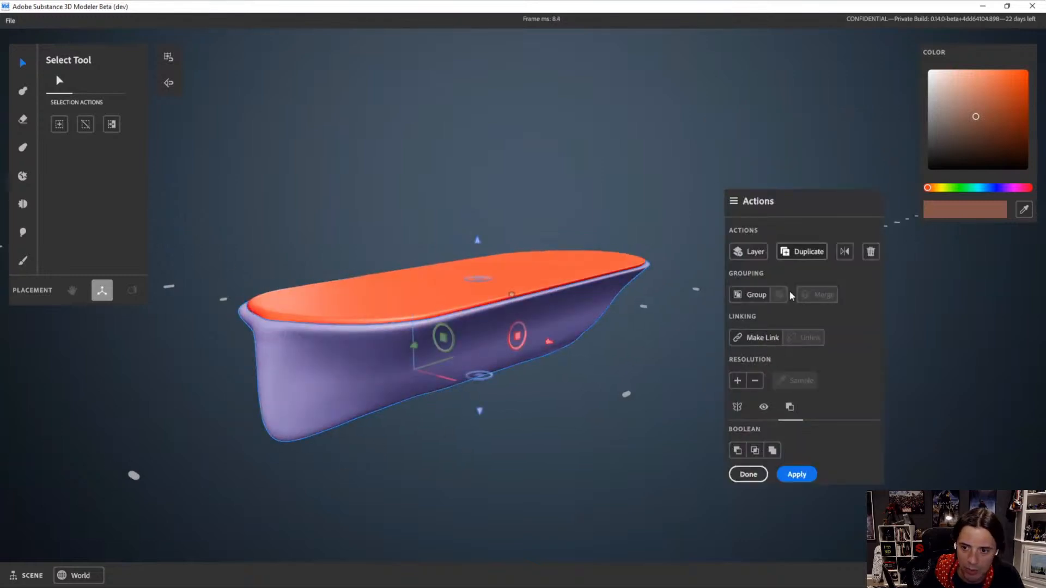
pyautogui.click(801, 475)
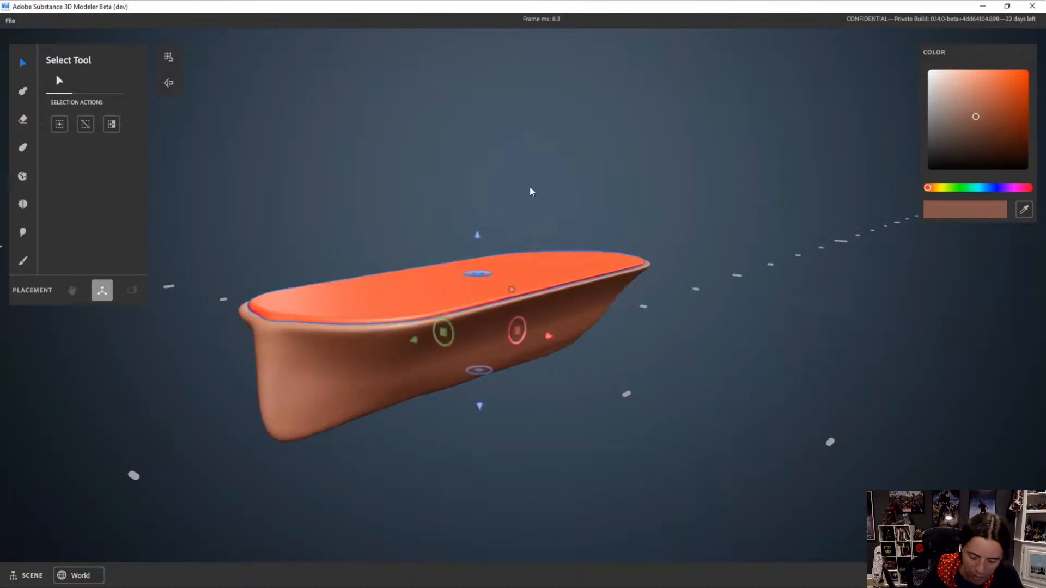
pyautogui.moveTo(522, 164); pyautogui.dragTo(517, 495, button='right')
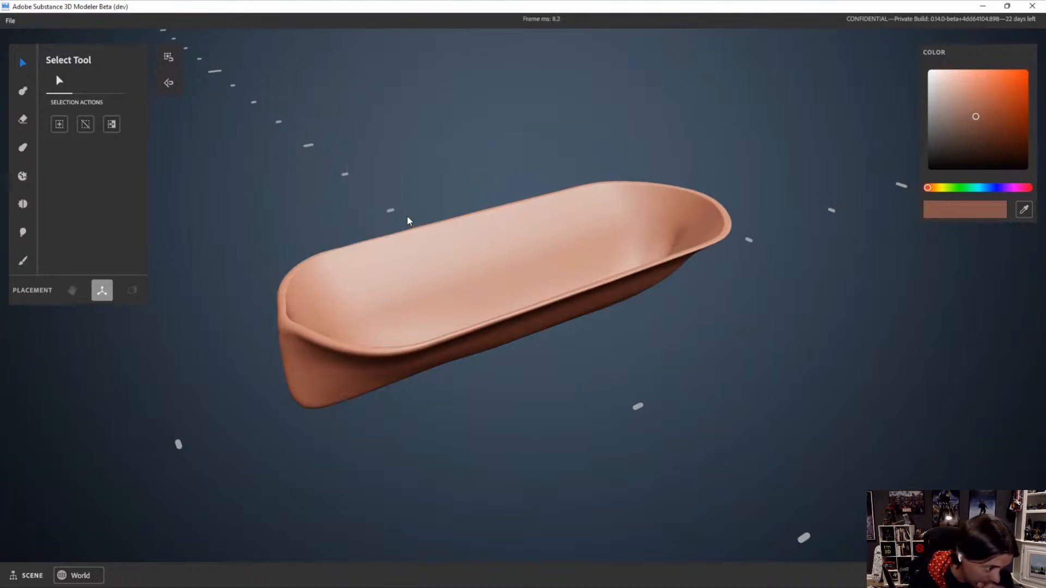
# Start a new scene and place a cube with the Clay tool
pyautogui.click(11, 21)
pyautogui.click(60, 40)
pyautogui.click(512, 337)
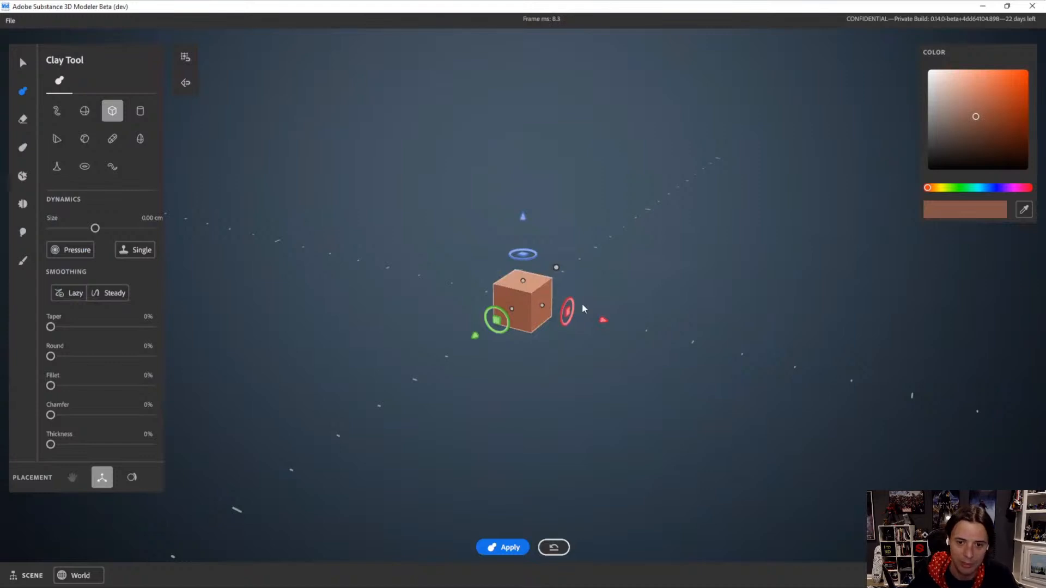
pyautogui.scroll(5, 607, 293)
pyautogui.keyDown('alt'); pyautogui.moveTo(639, 408); pyautogui.dragTo(654, 426, button='right'); pyautogui.keyUp('alt')
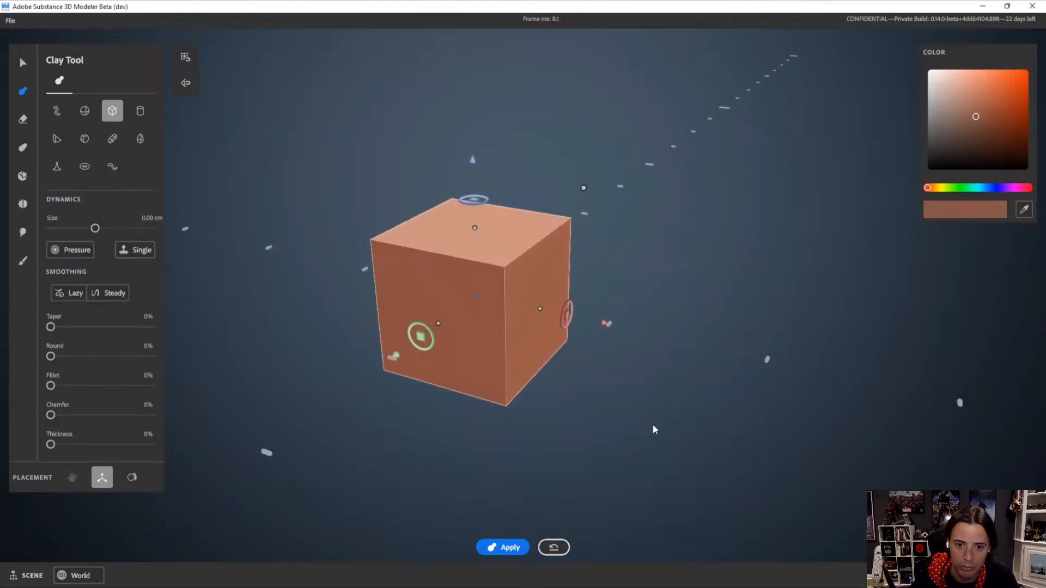
pyautogui.keyDown('alt'); pyautogui.moveTo(654, 426); pyautogui.dragTo(662, 427, button='middle'); pyautogui.keyUp('alt')
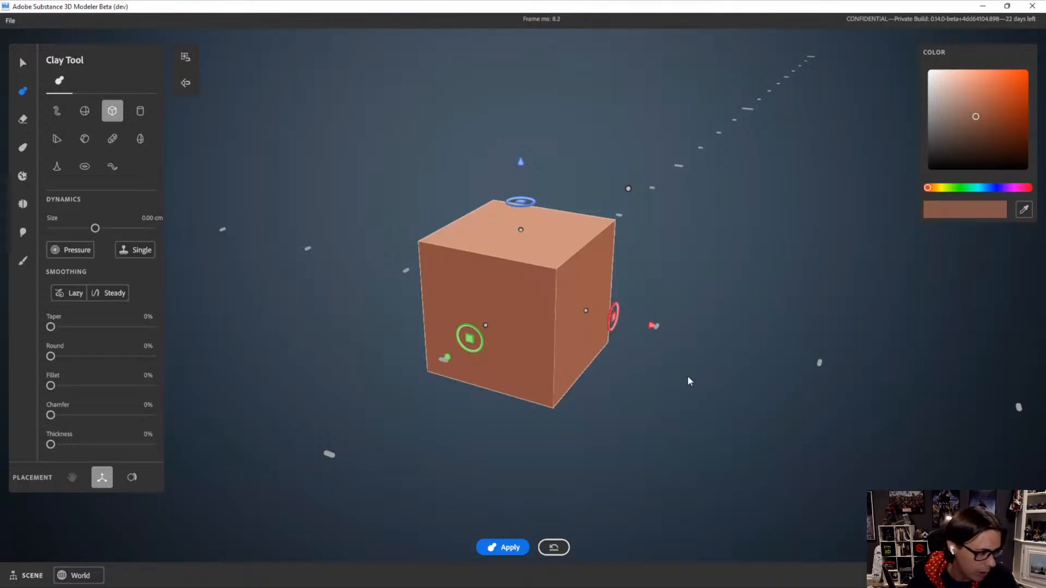
# Switch the clay shape from a cube to a cylinder and flatten it into a thin disc
pyautogui.scroll(-1, 645, 286)
pyautogui.keyDown('alt'); pyautogui.moveTo(645, 285); pyautogui.dragTo(630, 319); pyautogui.keyUp('alt')
pyautogui.scroll(2, 635, 299)
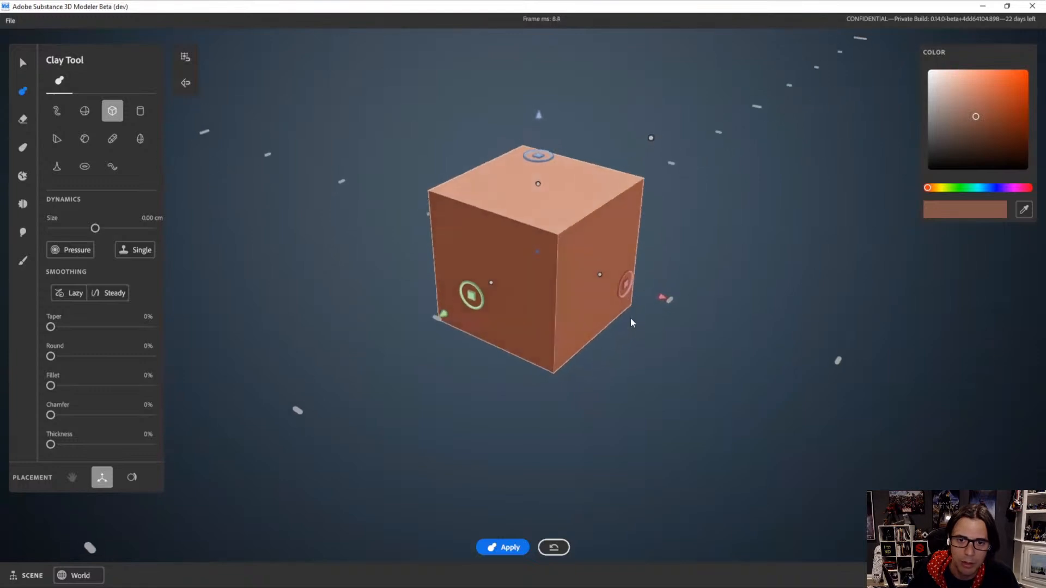
pyautogui.click(140, 111)
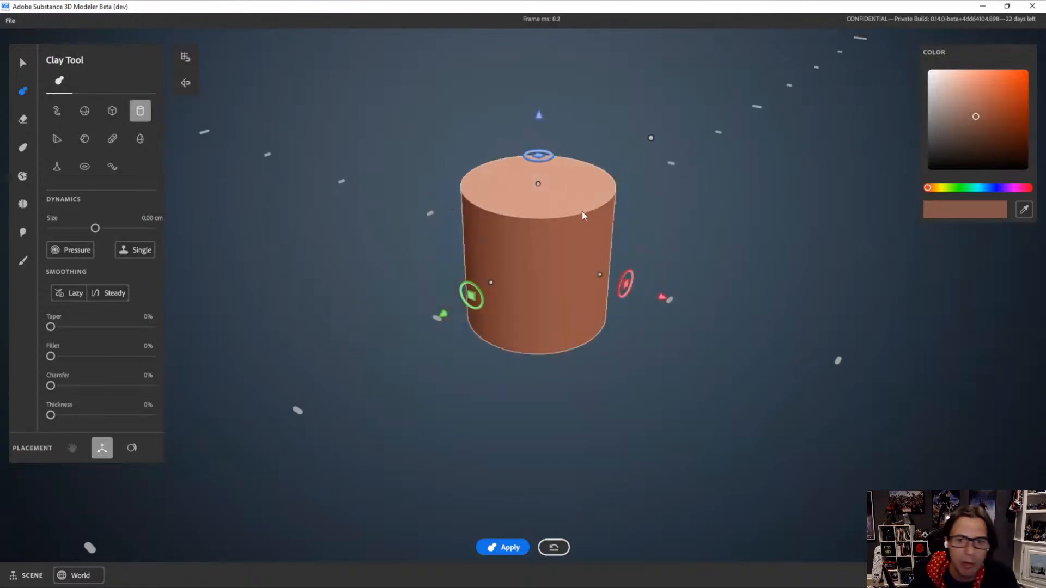
pyautogui.keyDown('alt'); pyautogui.moveTo(637, 274); pyautogui.dragTo(626, 256); pyautogui.keyUp('alt')
pyautogui.moveTo(532, 230); pyautogui.dragTo(547, 293)
pyautogui.keyDown('alt'); pyautogui.moveTo(663, 403); pyautogui.dragTo(494, 321, button='right'); pyautogui.keyUp('alt')
pyautogui.keyDown('alt'); pyautogui.moveTo(495, 323); pyautogui.dragTo(531, 333); pyautogui.keyUp('alt')
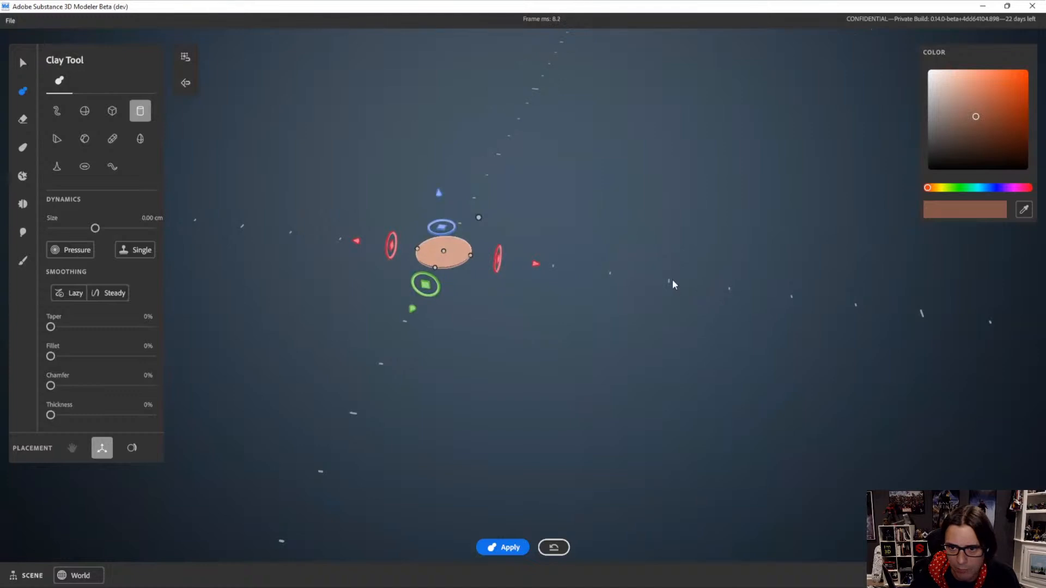
pyautogui.keyDown('alt'); pyautogui.moveTo(630, 275); pyautogui.dragTo(651, 387); pyautogui.keyUp('alt')
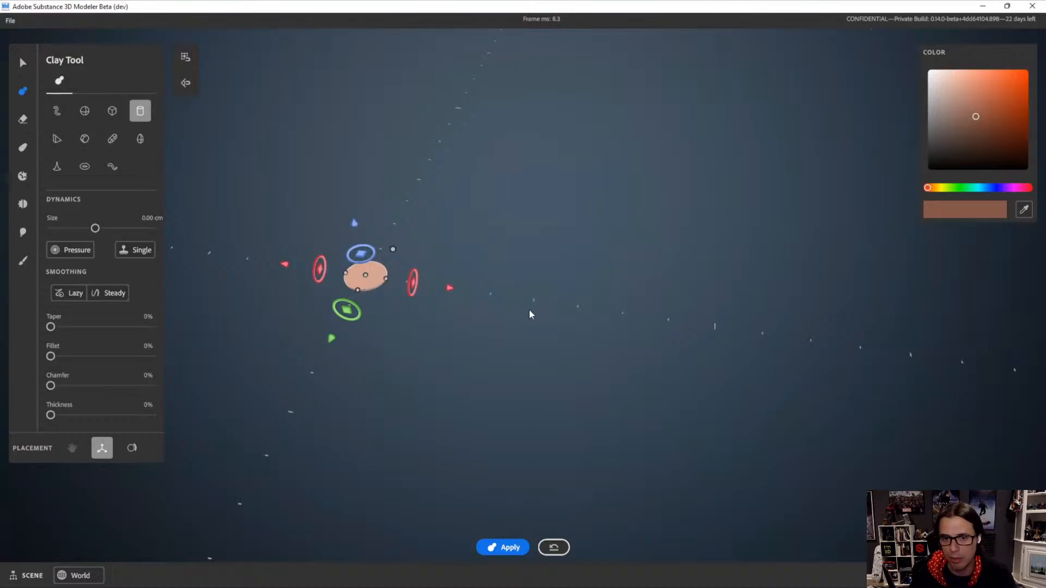
pyautogui.keyDown('alt'); pyautogui.moveTo(447, 331); pyautogui.dragTo(485, 341, button='middle'); pyautogui.keyUp('alt')
pyautogui.keyDown('alt'); pyautogui.moveTo(485, 341); pyautogui.dragTo(466, 325); pyautogui.keyUp('alt')
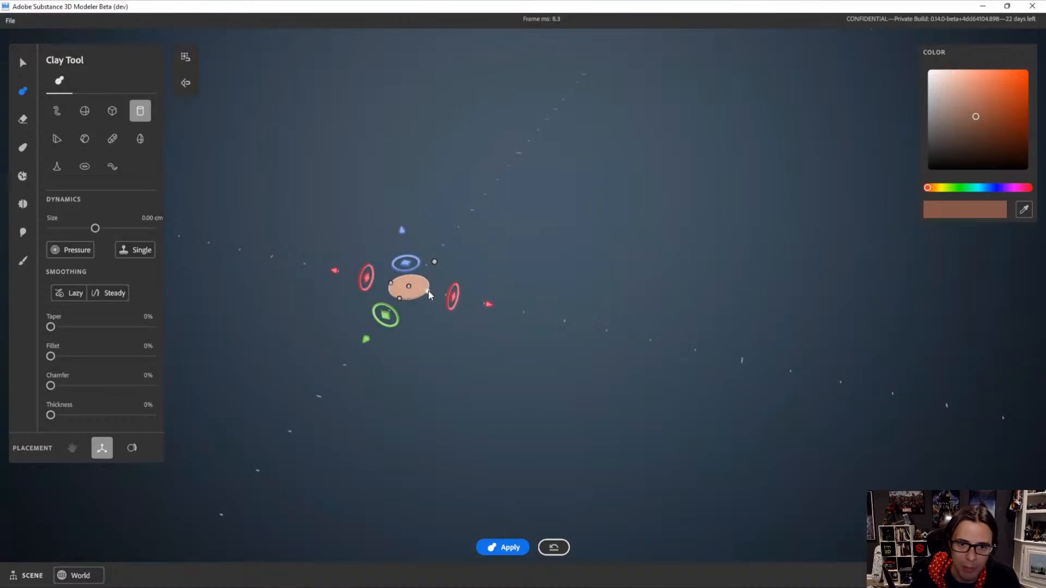
# Scale the flat disc up uniformly to a size of 0.30 m
pyautogui.moveTo(432, 267); pyautogui.dragTo(479, 308)
pyautogui.scroll(-1, 678, 325)
pyautogui.keyDown('alt'); pyautogui.moveTo(567, 359); pyautogui.dragTo(614, 385, button='middle'); pyautogui.keyUp('alt')
pyautogui.keyDown('alt'); pyautogui.moveTo(613, 385); pyautogui.dragTo(577, 340); pyautogui.keyUp('alt')
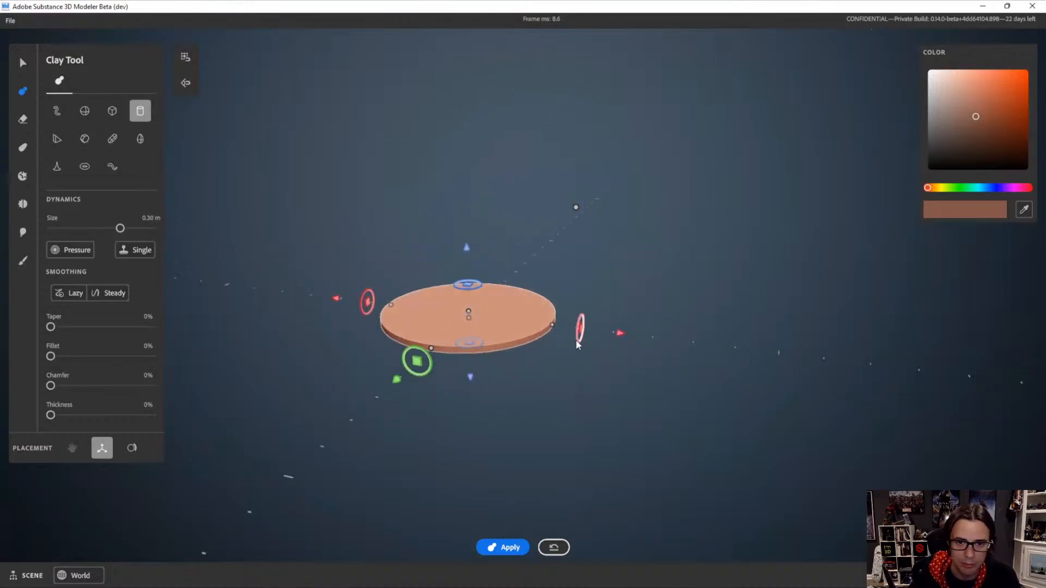
pyautogui.scroll(-1, 535, 224)
pyautogui.keyDown('alt'); pyautogui.moveTo(536, 225); pyautogui.dragTo(540, 270); pyautogui.keyUp('alt')
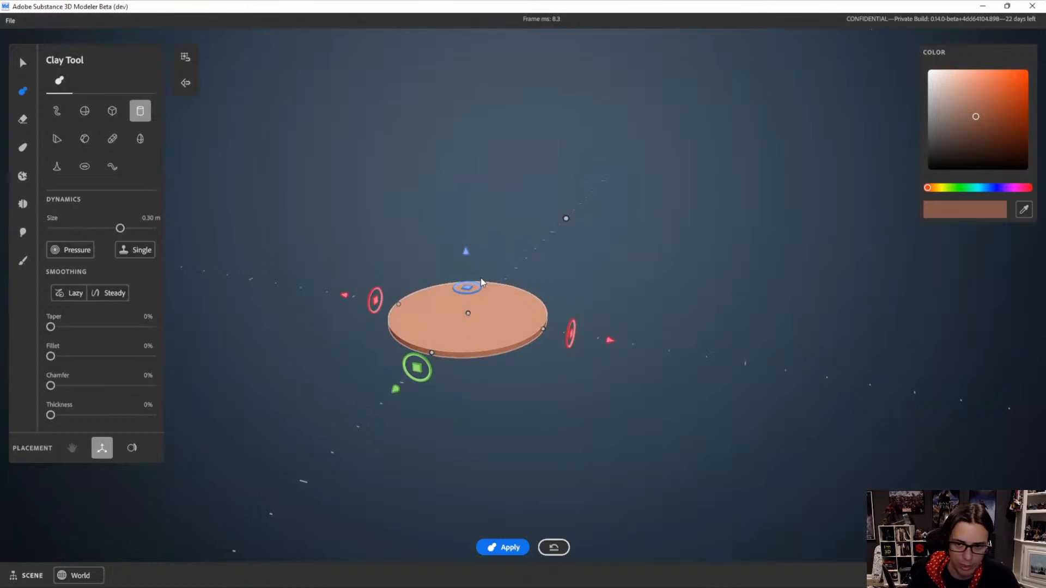
pyautogui.scroll(-1, 560, 287)
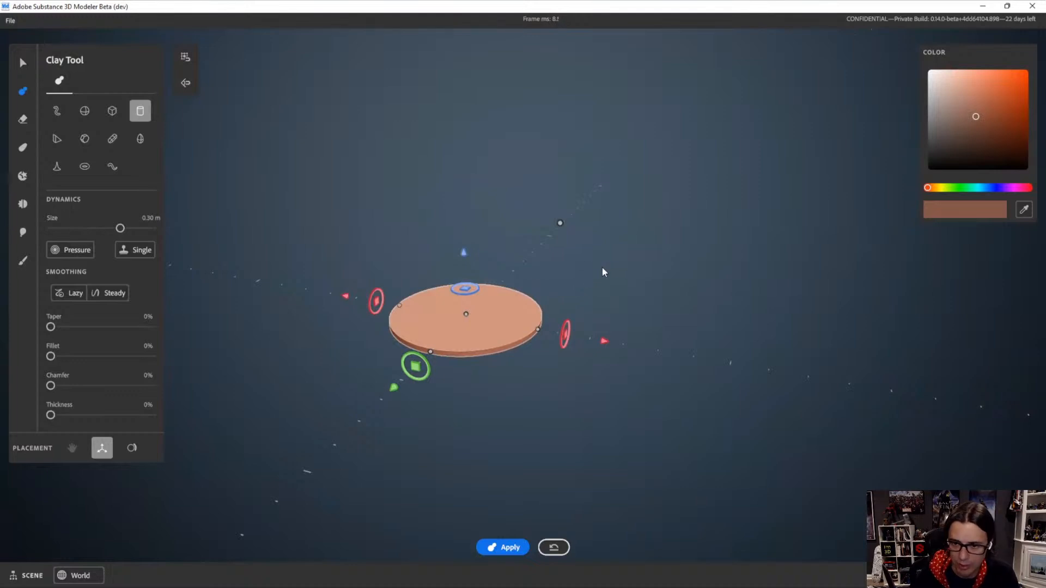
# Decrease the selected disc's resolution
pyautogui.rightClick(648, 214)
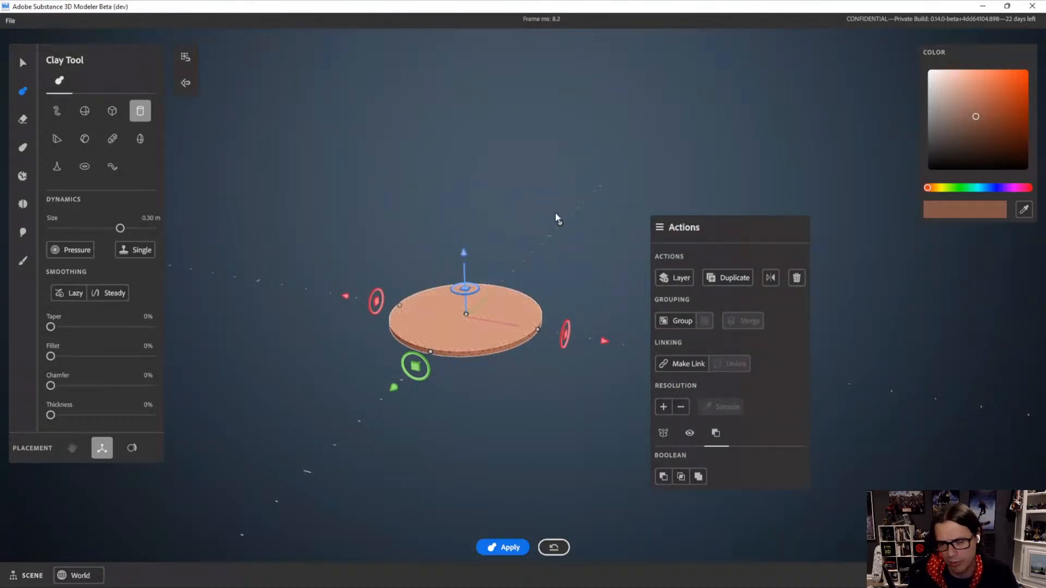
pyautogui.rightClick(593, 201)
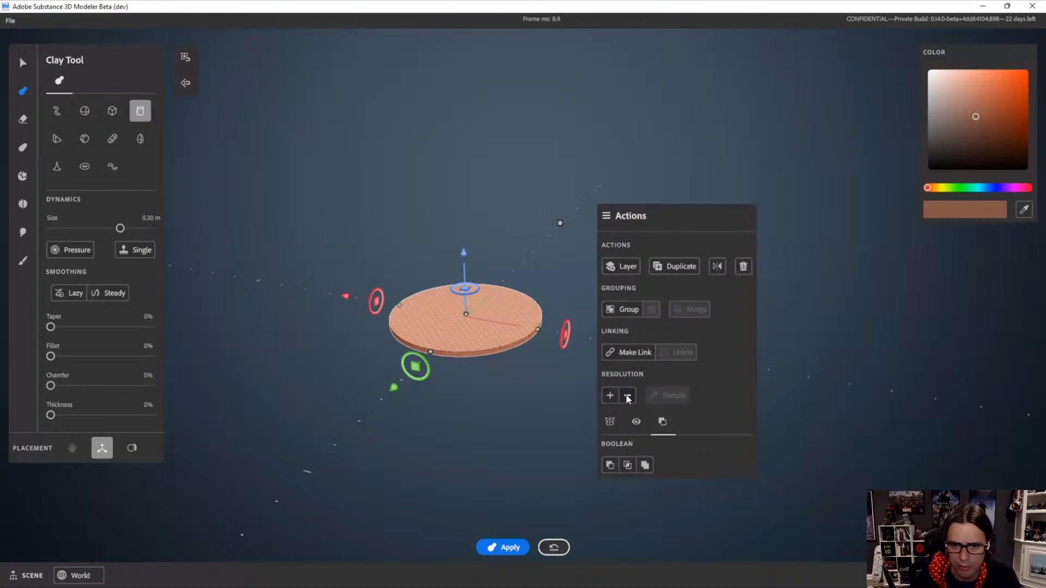
pyautogui.keyDown('alt'); pyautogui.moveTo(495, 302); pyautogui.dragTo(583, 381, button='right'); pyautogui.keyUp('alt')
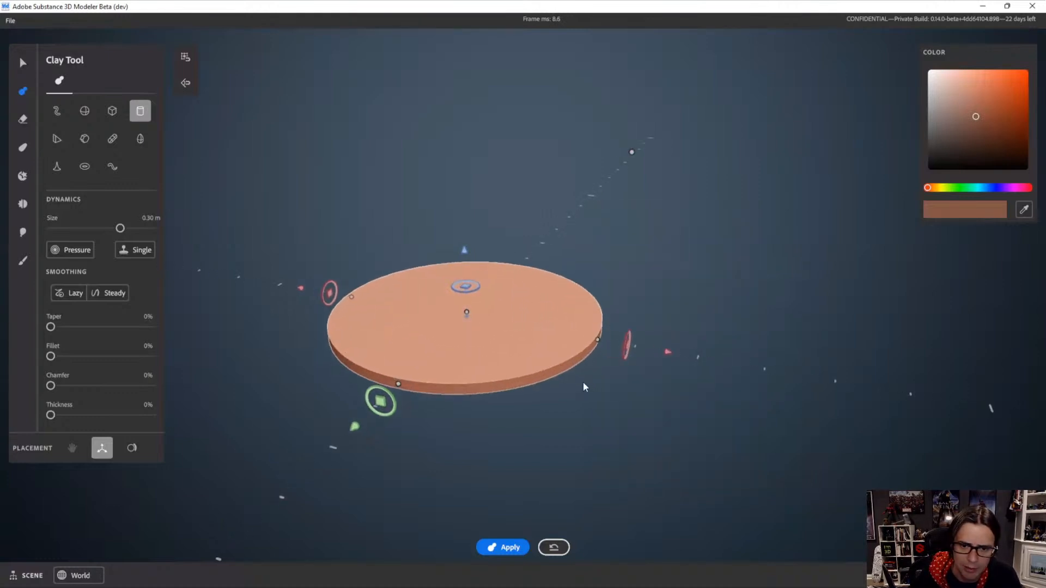
pyautogui.keyDown('alt'); pyautogui.moveTo(583, 382); pyautogui.dragTo(625, 349, button='middle'); pyautogui.keyUp('alt')
pyautogui.rightClick(639, 218)
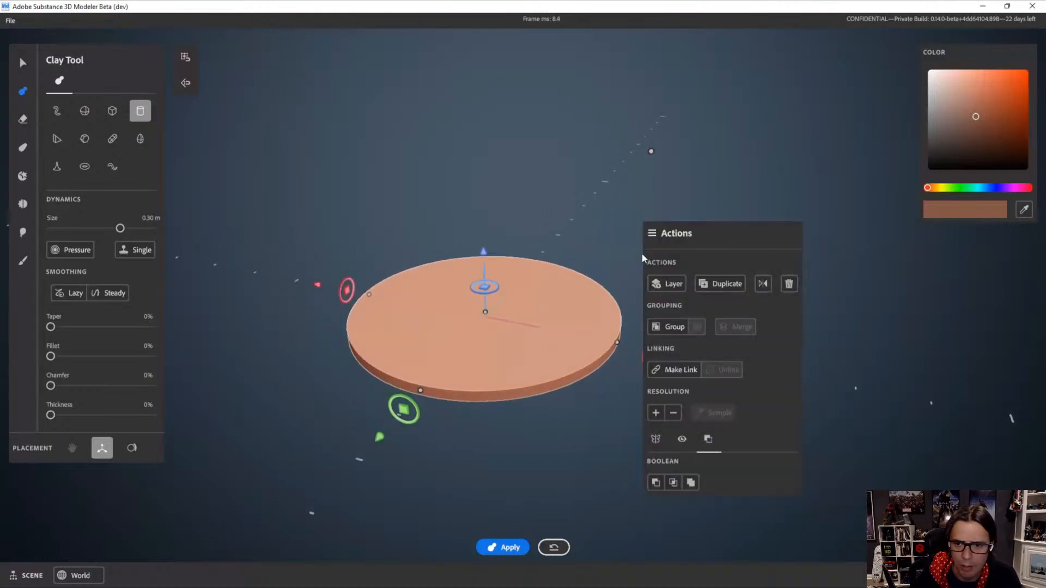
pyautogui.click(673, 414)
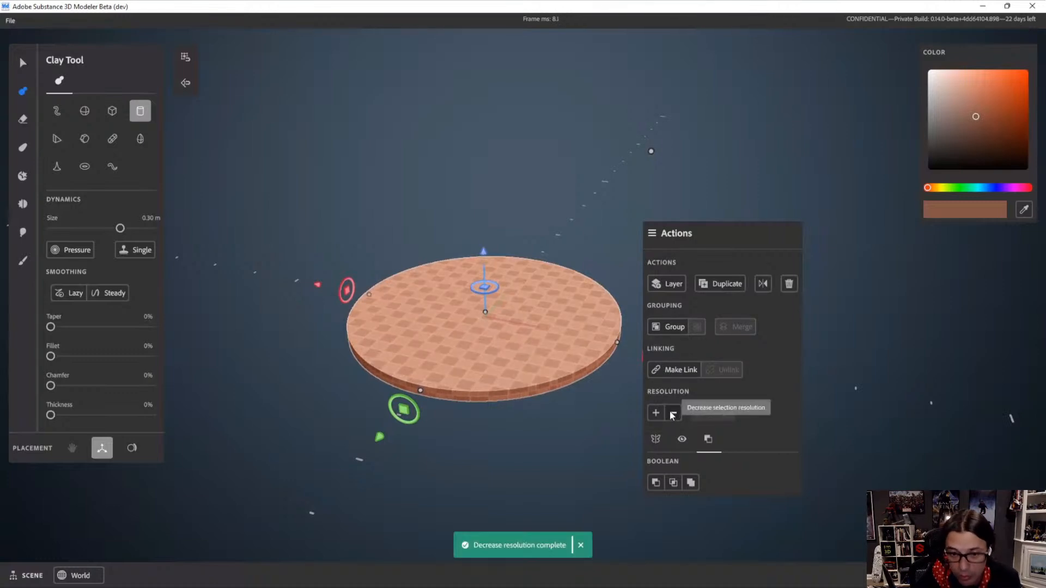
# Make the disc slightly thicker and increase its resolution
pyautogui.moveTo(486, 312); pyautogui.dragTo(484, 310)
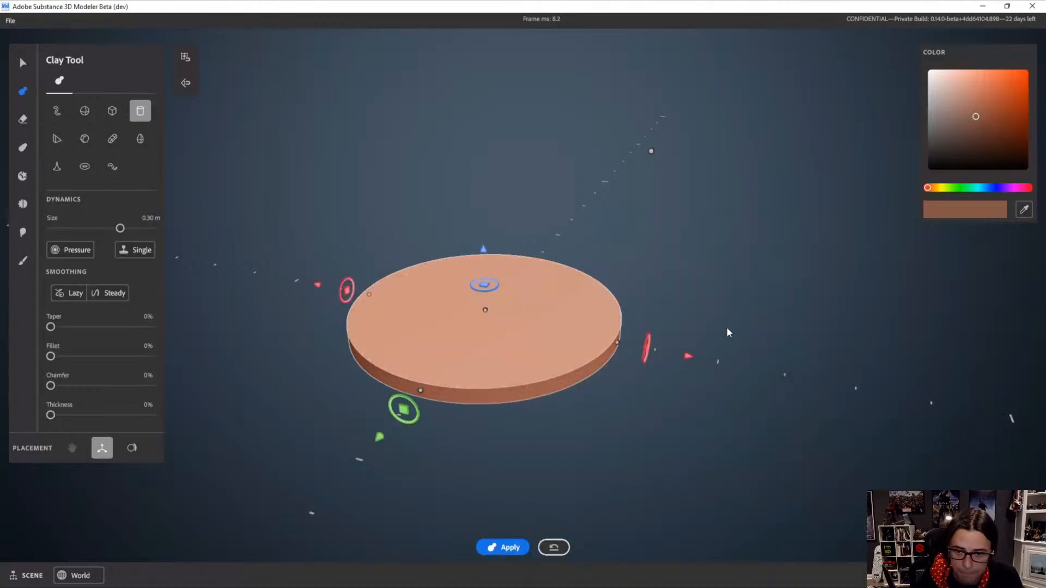
pyautogui.rightClick(727, 328)
pyautogui.click(744, 414)
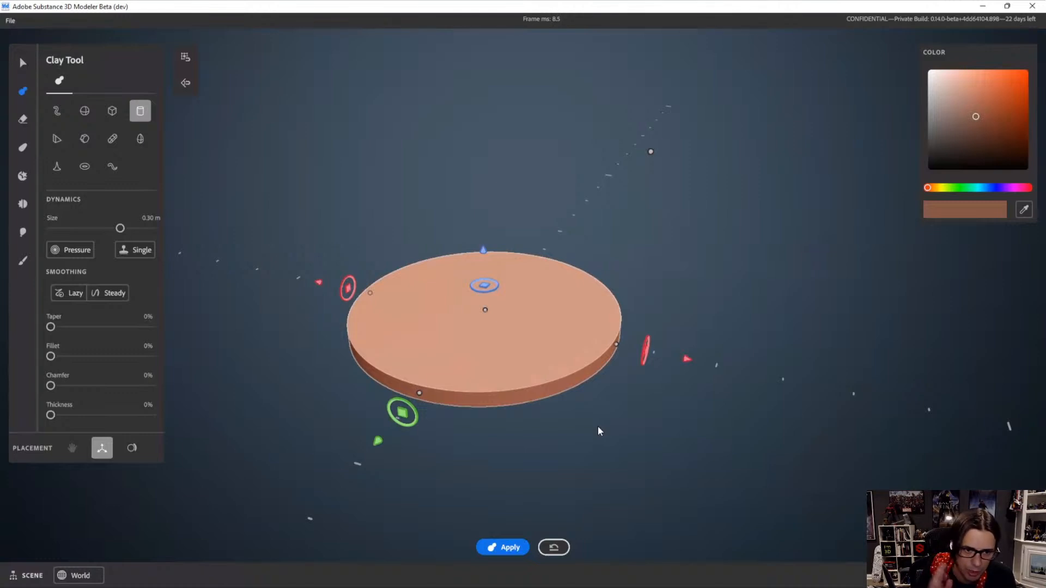
pyautogui.scroll(-1, 620, 393)
pyautogui.keyDown('alt'); pyautogui.moveTo(614, 401); pyautogui.dragTo(609, 393); pyautogui.keyUp('alt')
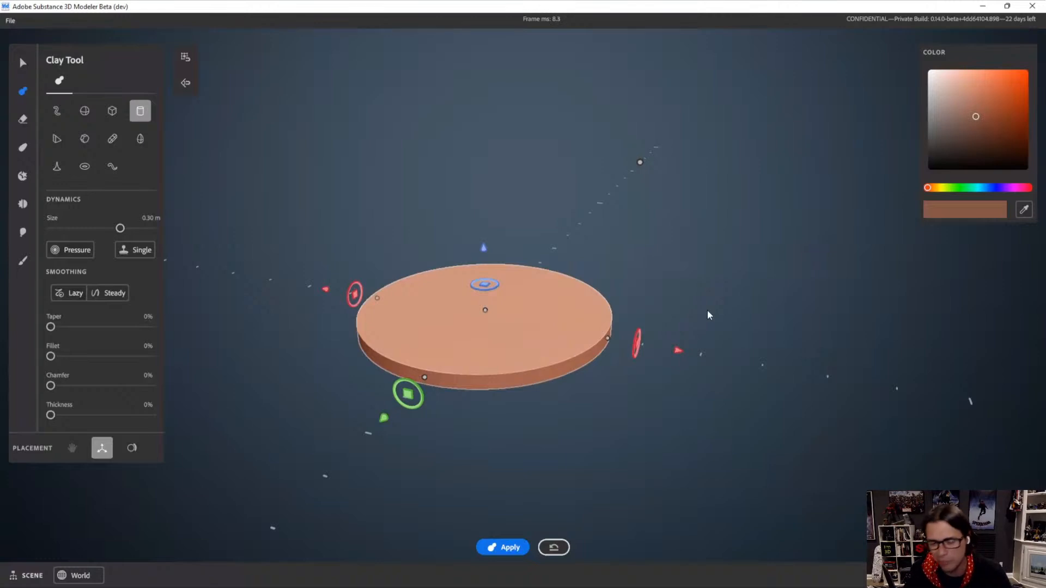
# Compare resolution levels on the disc by increasing the resolution, decreasing it again, and finishing with an increase
pyautogui.press('space')
pyautogui.moveTo(680, 402)
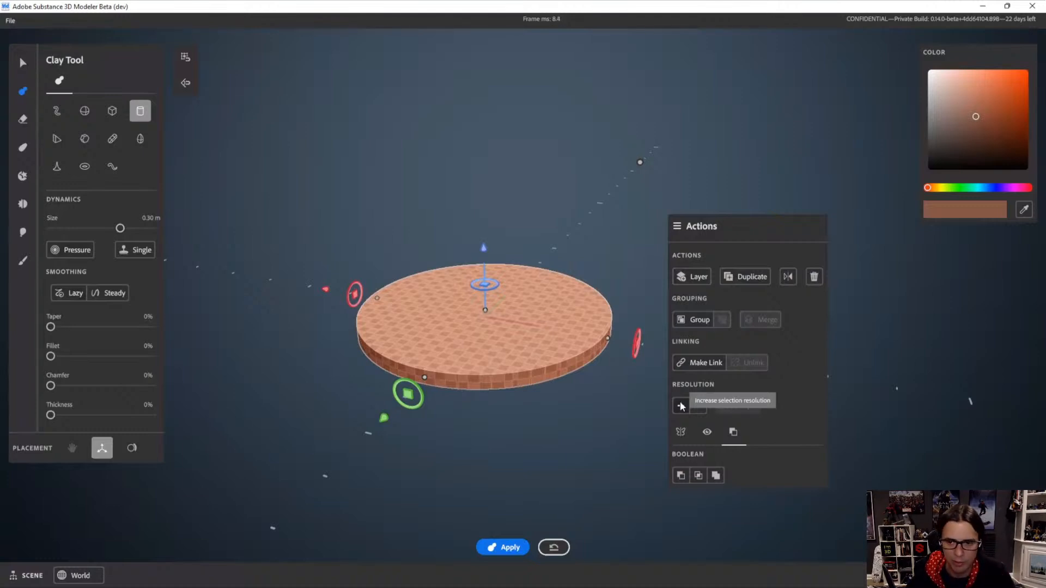
pyautogui.press('space')
pyautogui.press('space')
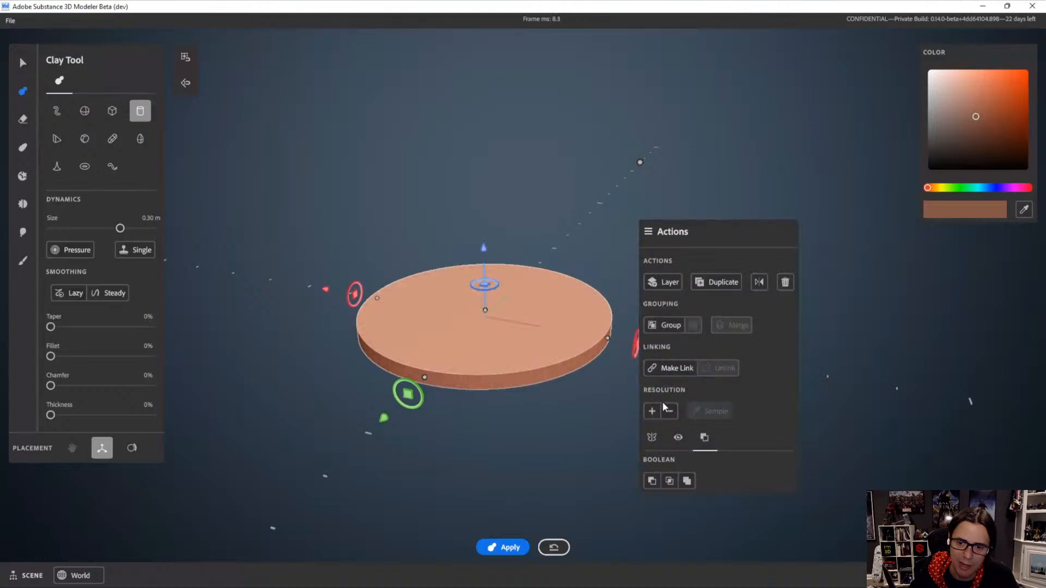
pyautogui.moveTo(651, 412)
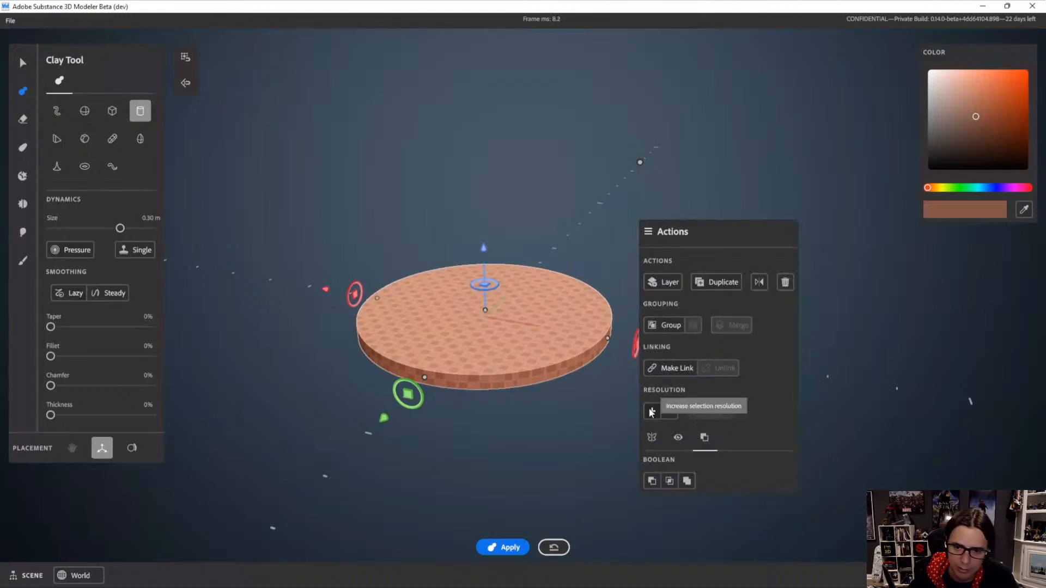
pyautogui.click(652, 412)
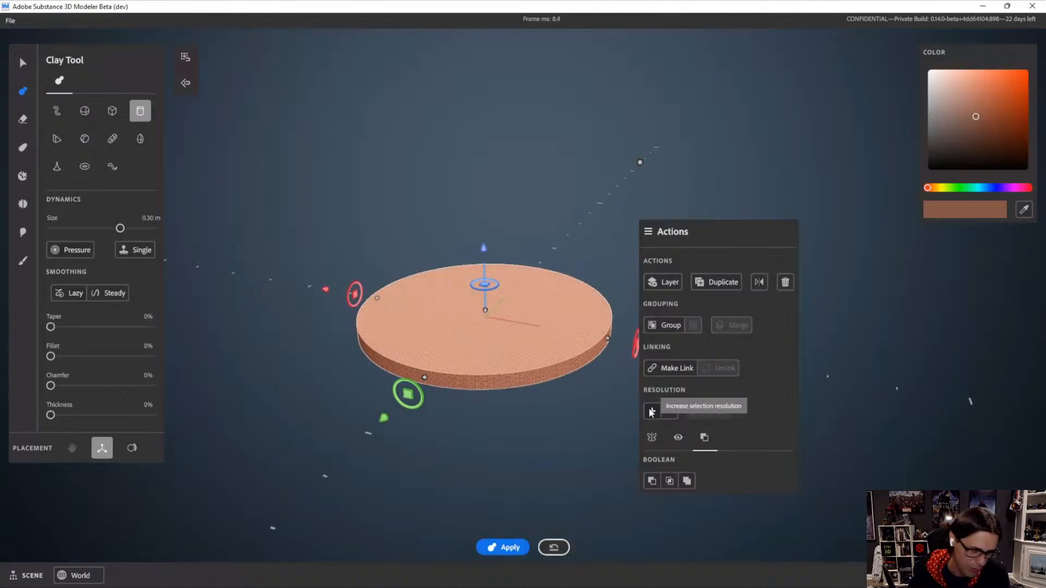
pyautogui.click(669, 413)
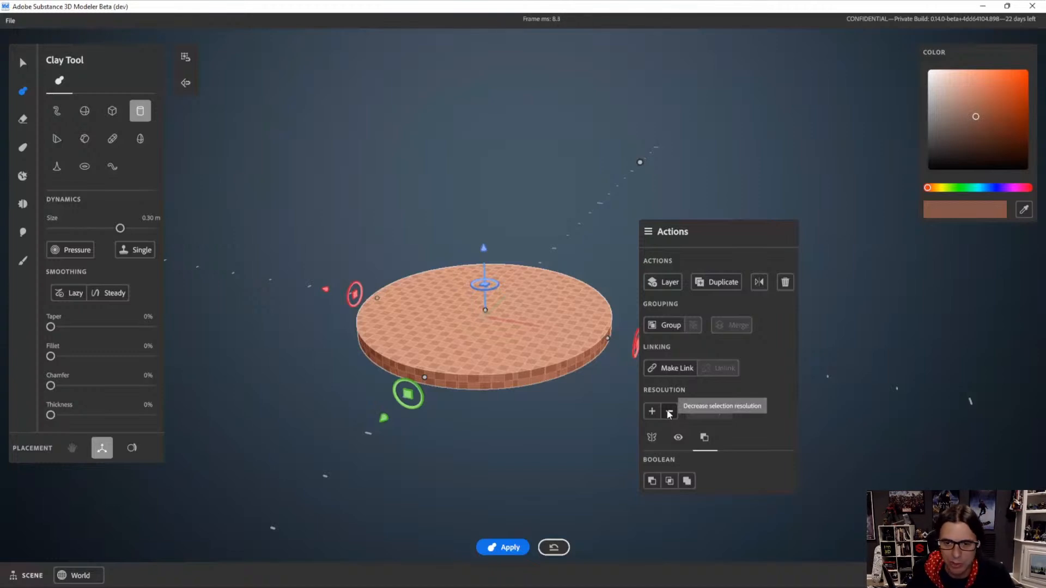
pyautogui.click(669, 412)
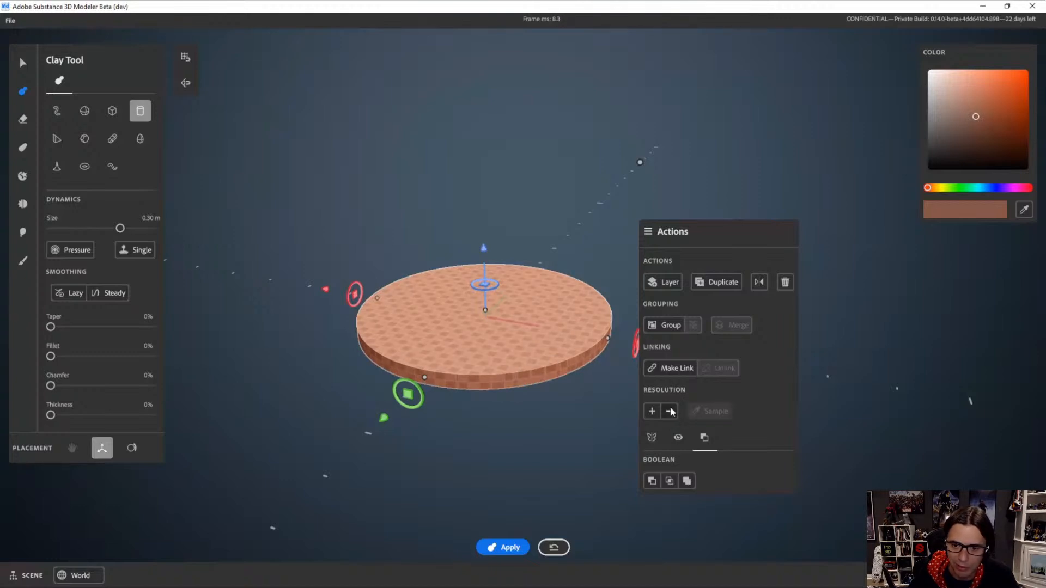
pyautogui.click(652, 412)
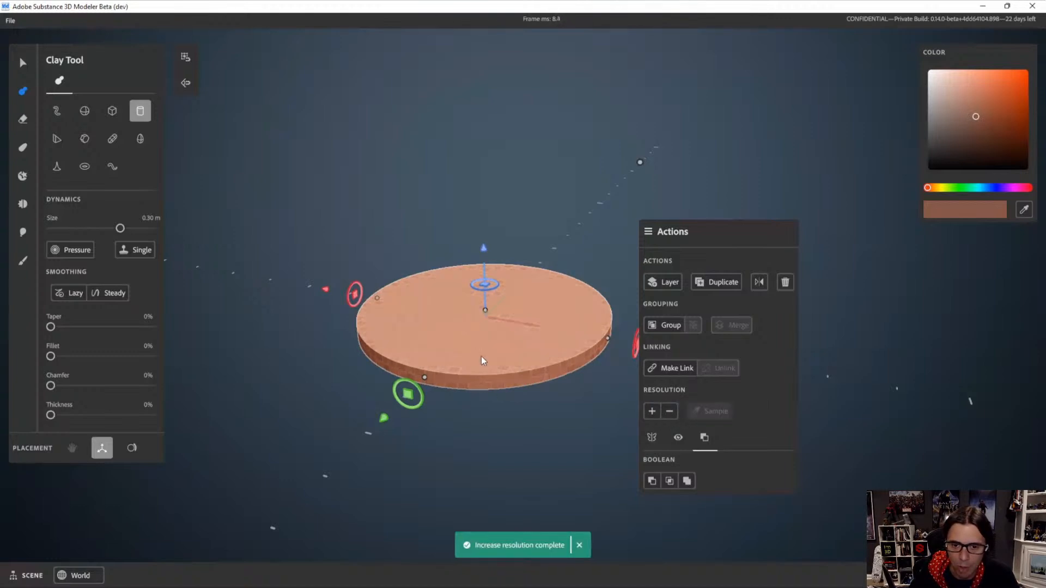
# Round the disc's edges with a 31% fillet
pyautogui.keyDown('alt'); pyautogui.moveTo(502, 376); pyautogui.dragTo(504, 354); pyautogui.keyUp('alt')
pyautogui.keyDown('alt'); pyautogui.moveTo(503, 354); pyautogui.dragTo(559, 402, button='right'); pyautogui.keyUp('alt')
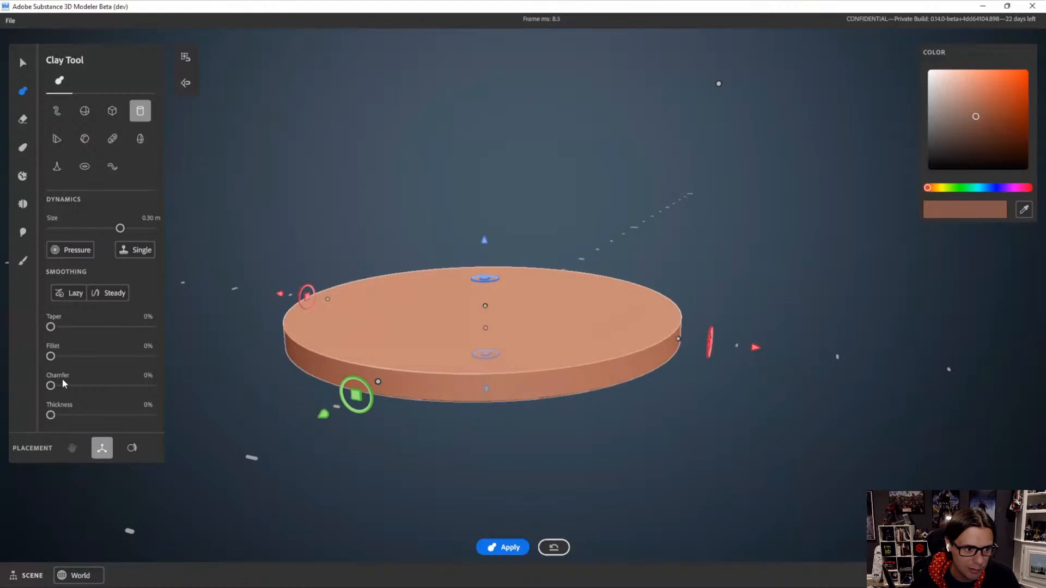
pyautogui.moveTo(51, 356); pyautogui.dragTo(87, 364)
pyautogui.keyDown('alt'); pyautogui.moveTo(523, 376); pyautogui.dragTo(477, 345, button='right'); pyautogui.keyUp('alt')
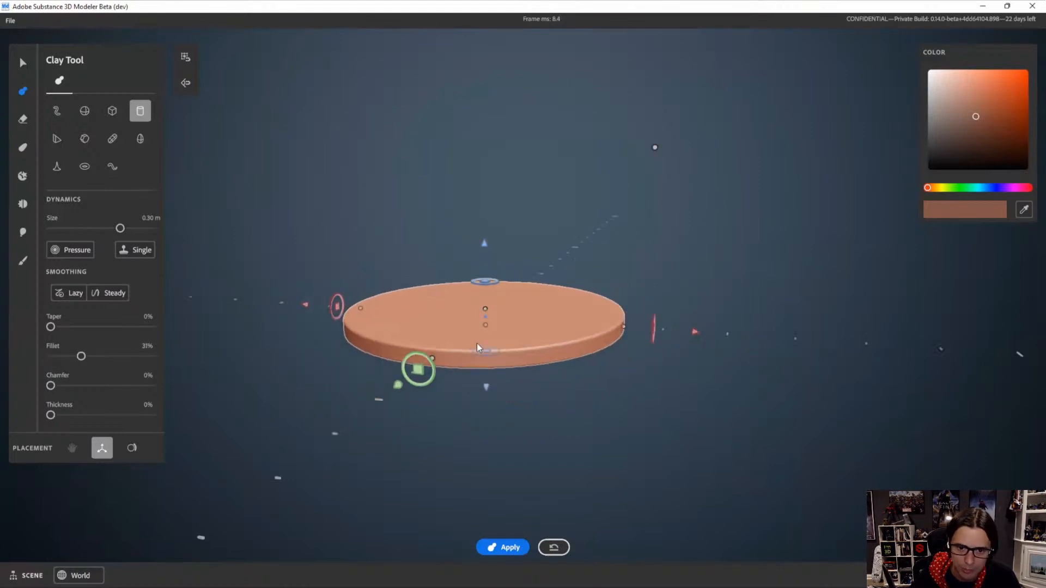
pyautogui.keyDown('alt'); pyautogui.moveTo(478, 346); pyautogui.dragTo(490, 381); pyautogui.keyUp('alt')
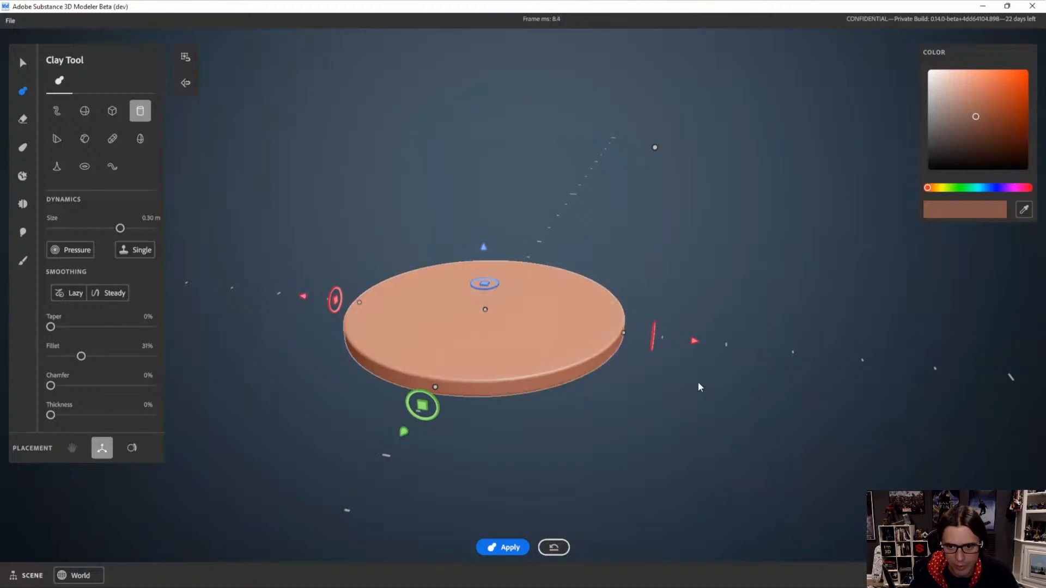
pyautogui.keyDown('alt'); pyautogui.moveTo(698, 382); pyautogui.dragTo(664, 326, button='right'); pyautogui.keyUp('alt')
pyautogui.moveTo(663, 323)
pyautogui.keyDown('alt'); pyautogui.mouseDown()
pyautogui.moveTo(650, 318)
pyautogui.moveTo(660, 339)
pyautogui.mouseUp(); pyautogui.keyUp('alt')
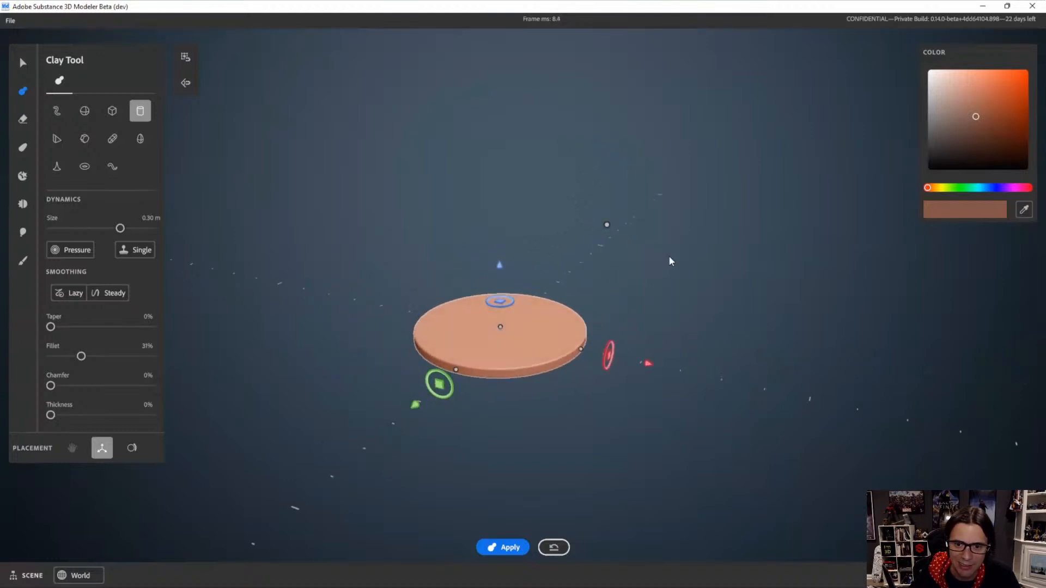
# Try placing a second disc well above the first and shifting it sideways, and undo the placement
pyautogui.keyDown('alt'); pyautogui.moveTo(669, 258); pyautogui.dragTo(603, 280, button='right'); pyautogui.keyUp('alt')
pyautogui.keyDown('alt'); pyautogui.moveTo(603, 280); pyautogui.dragTo(608, 288, button='middle'); pyautogui.keyUp('alt')
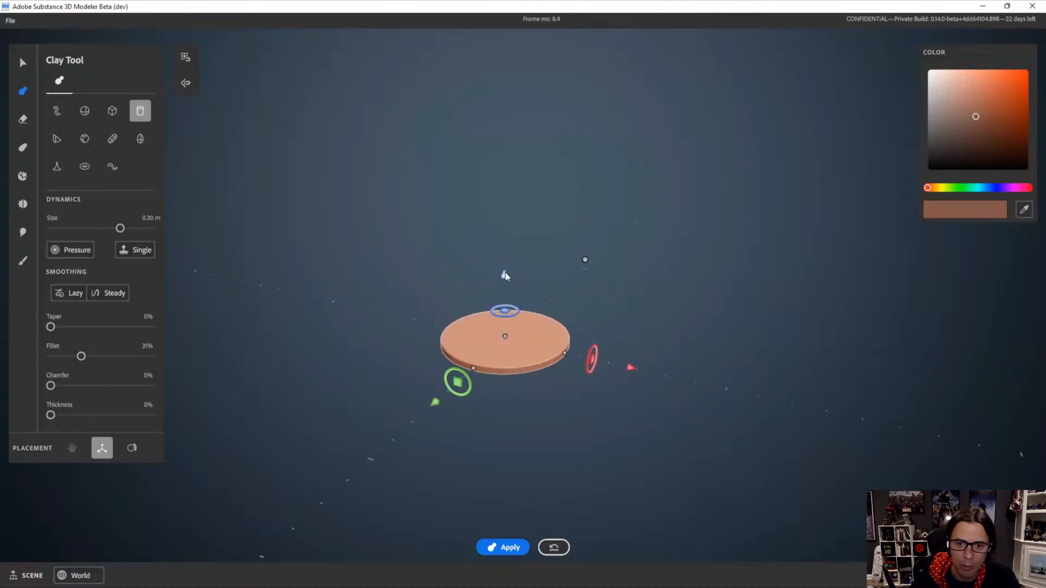
pyautogui.moveTo(505, 275); pyautogui.dragTo(535, 96)
pyautogui.keyDown('alt'); pyautogui.moveTo(644, 323); pyautogui.dragTo(632, 349, button='right'); pyautogui.keyUp('alt')
pyautogui.keyDown('alt'); pyautogui.moveTo(632, 349); pyautogui.dragTo(624, 330); pyautogui.keyUp('alt')
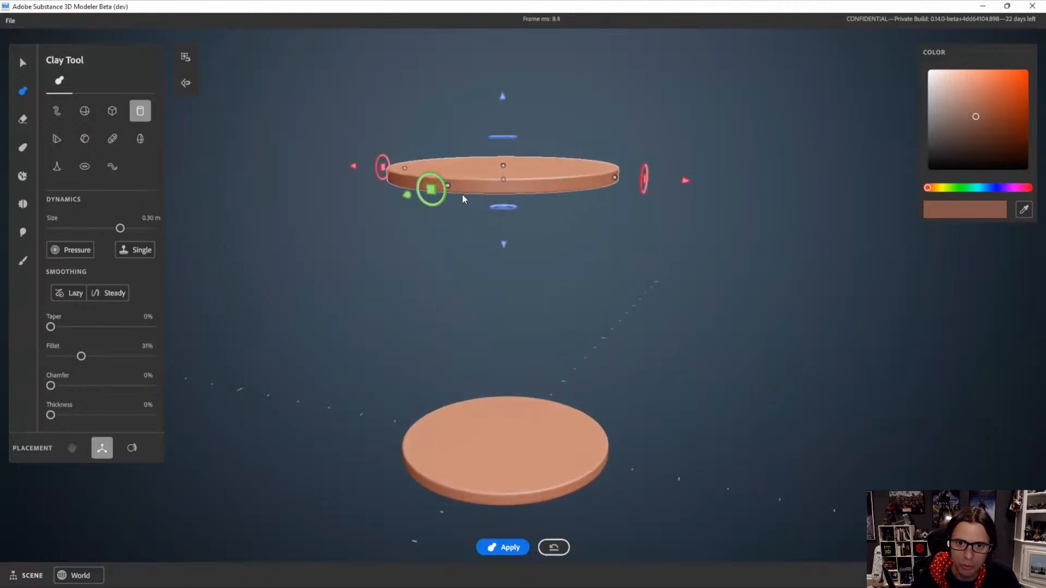
pyautogui.moveTo(462, 199); pyautogui.dragTo(593, 253)
pyautogui.keyDown('alt'); pyautogui.moveTo(693, 384); pyautogui.dragTo(684, 388); pyautogui.keyUp('alt')
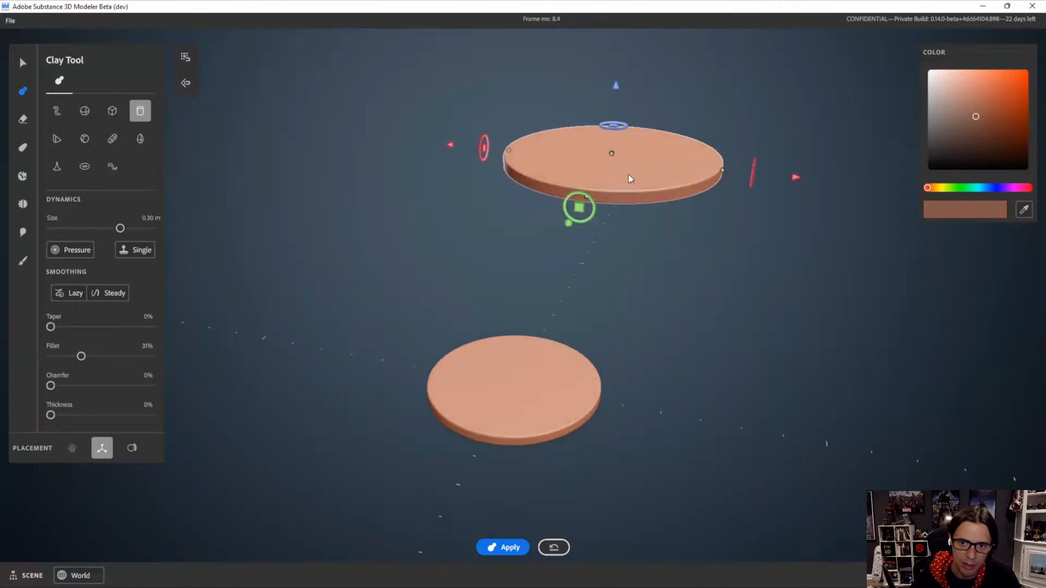
pyautogui.moveTo(586, 210); pyautogui.dragTo(593, 203)
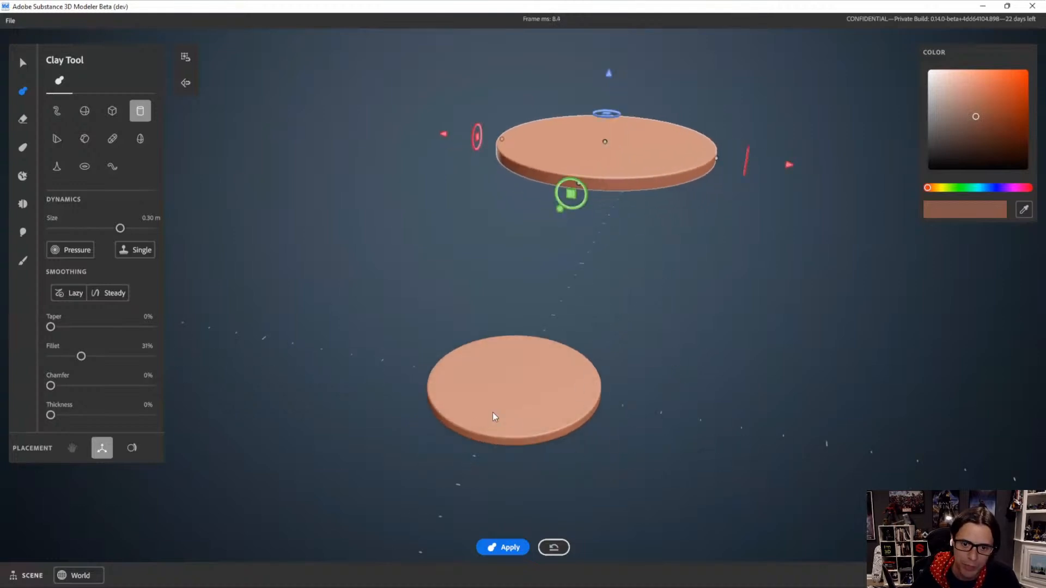
pyautogui.keyDown('alt'); pyautogui.moveTo(522, 406); pyautogui.dragTo(601, 286); pyautogui.keyUp('alt')
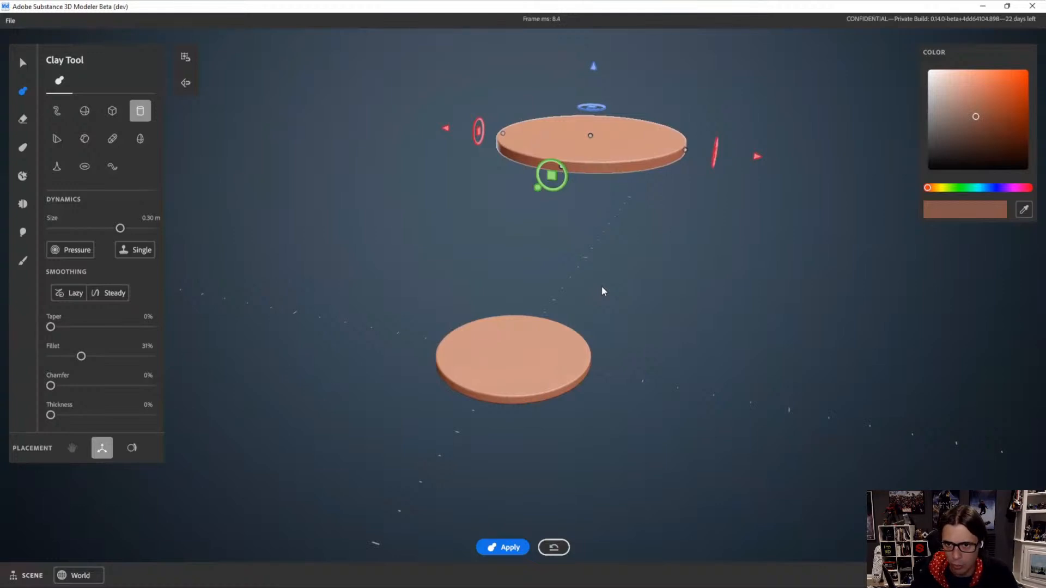
pyautogui.hotkey('ctrl', 'z')
# Place a second identical disc directly above the first, leaving a wide vertical gap between them
pyautogui.keyDown('alt'); pyautogui.moveTo(512, 288); pyautogui.dragTo(541, 381); pyautogui.keyUp('alt')
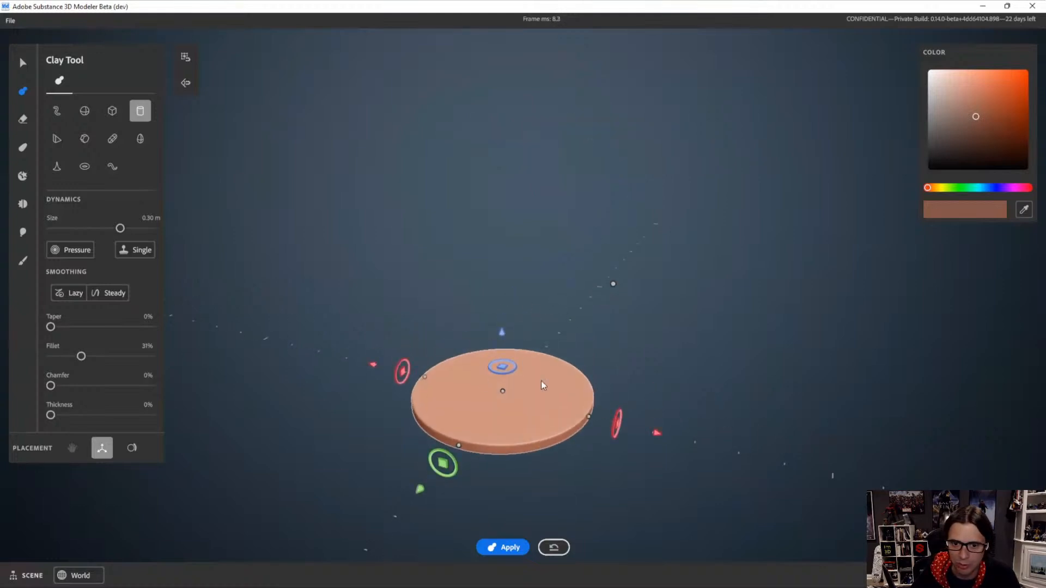
pyautogui.moveTo(501, 333); pyautogui.dragTo(561, 168)
pyautogui.moveTo(452, 261); pyautogui.dragTo(453, 297)
pyautogui.hotkey('ctrl', 'z')
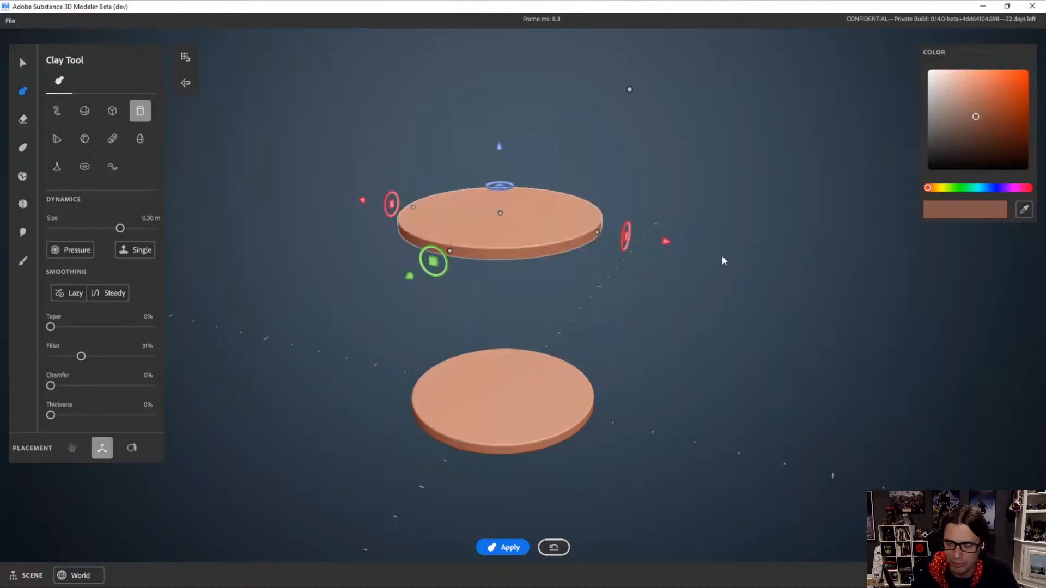
pyautogui.keyDown('alt'); pyautogui.moveTo(722, 255); pyautogui.dragTo(629, 304, button='right'); pyautogui.keyUp('alt')
pyautogui.keyDown('alt'); pyautogui.moveTo(630, 310); pyautogui.dragTo(628, 268); pyautogui.keyUp('alt')
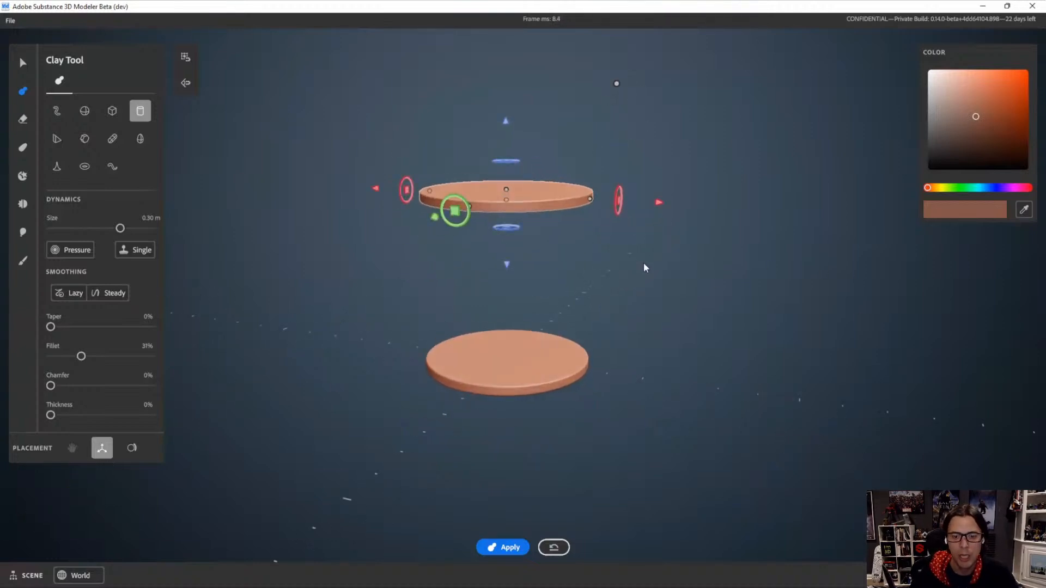
# Switch the clay shape from the cylinder to a box and create a new layer for it
pyautogui.keyDown('alt'); pyautogui.moveTo(645, 266); pyautogui.dragTo(672, 397, button='right'); pyautogui.keyUp('alt')
pyautogui.keyDown('alt'); pyautogui.moveTo(670, 393); pyautogui.dragTo(641, 412); pyautogui.keyUp('alt')
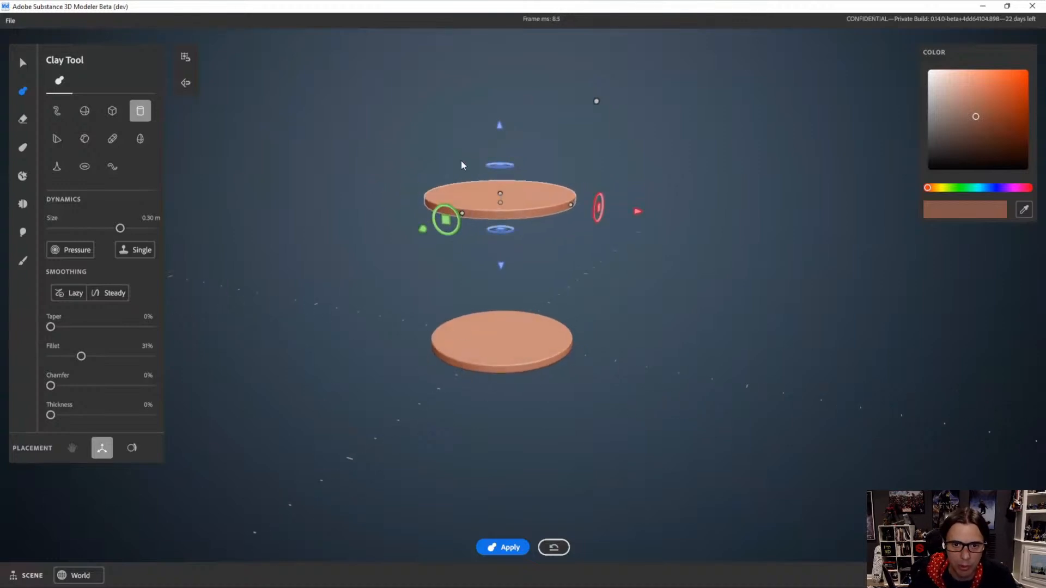
pyautogui.click(112, 111)
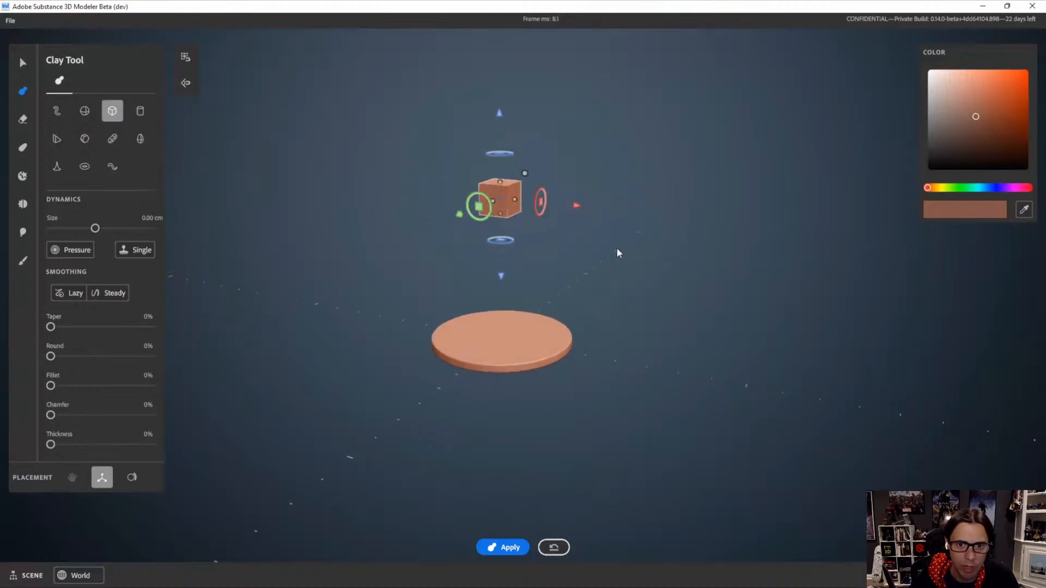
pyautogui.rightClick(651, 163)
pyautogui.click(688, 228)
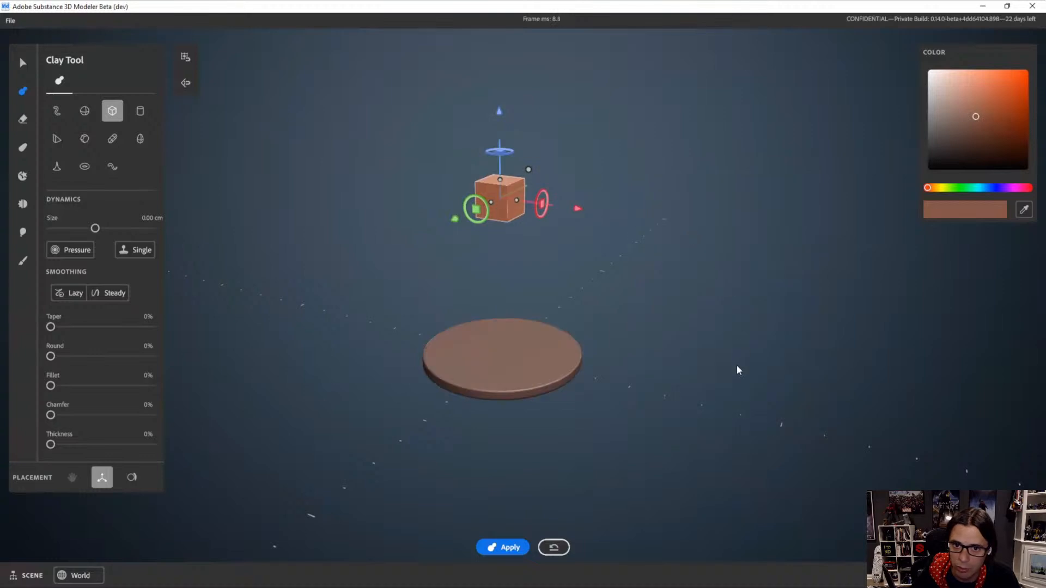
# Stretch the box into a tall, thin post with a size of about 0.24 m and lower it beside the disc
pyautogui.scroll(2, 722, 357)
pyautogui.keyDown('alt'); pyautogui.moveTo(657, 215); pyautogui.dragTo(629, 239); pyautogui.keyUp('alt')
pyautogui.moveTo(487, 206); pyautogui.dragTo(499, 205)
pyautogui.moveTo(502, 168); pyautogui.dragTo(343, 271)
pyautogui.keyDown('alt'); pyautogui.moveTo(499, 325); pyautogui.dragTo(417, 264); pyautogui.keyUp('alt')
pyautogui.moveTo(403, 98); pyautogui.dragTo(402, 213)
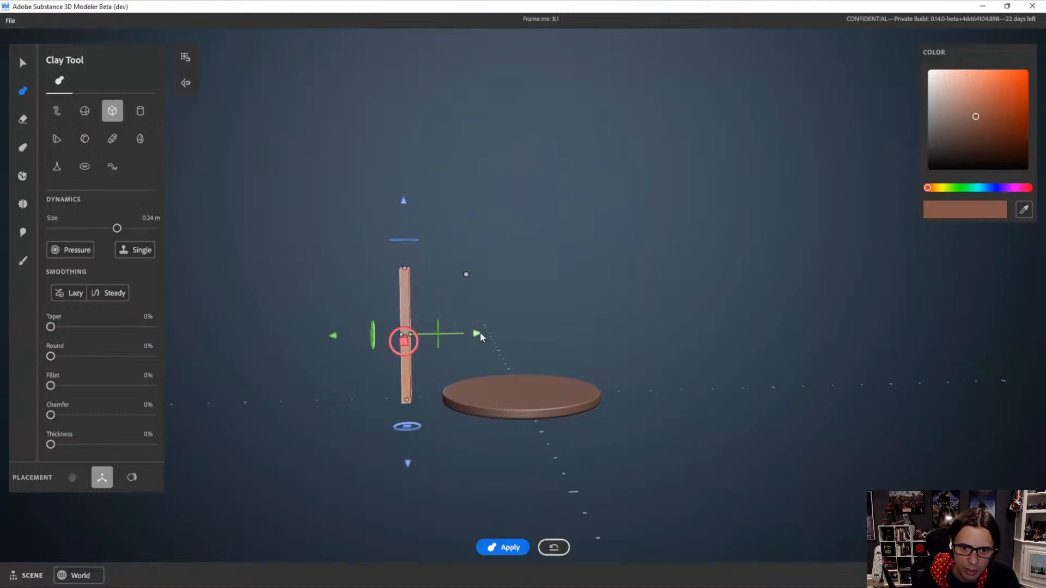
# Move the post onto the disc's rim, with its base level with the underside of the disc
pyautogui.moveTo(479, 332); pyautogui.dragTo(514, 339)
pyautogui.keyDown('alt'); pyautogui.moveTo(498, 428); pyautogui.dragTo(594, 426); pyautogui.keyUp('alt')
pyautogui.scroll(3, 499, 453)
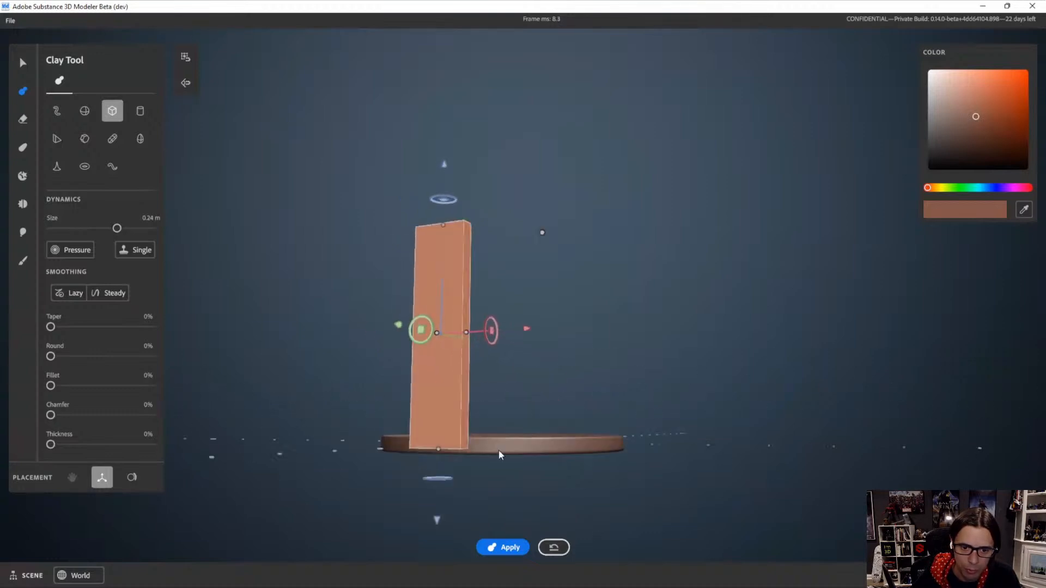
pyautogui.moveTo(444, 162); pyautogui.dragTo(444, 169)
pyautogui.keyDown('alt'); pyautogui.moveTo(543, 366); pyautogui.dragTo(455, 357); pyautogui.keyUp('alt')
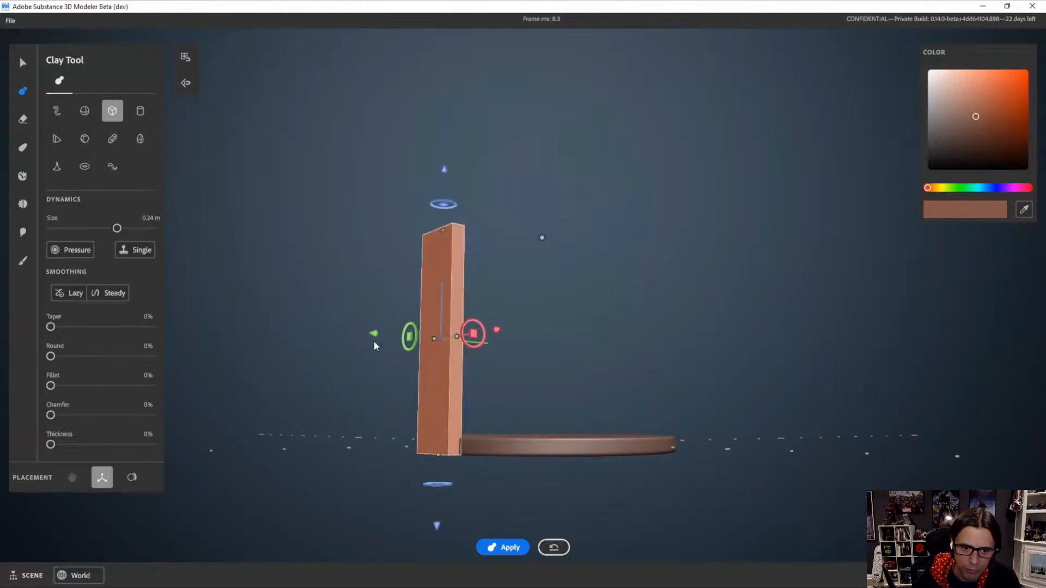
pyautogui.moveTo(374, 333); pyautogui.dragTo(368, 334)
pyautogui.keyDown('alt'); pyautogui.moveTo(530, 414); pyautogui.dragTo(610, 480); pyautogui.keyUp('alt')
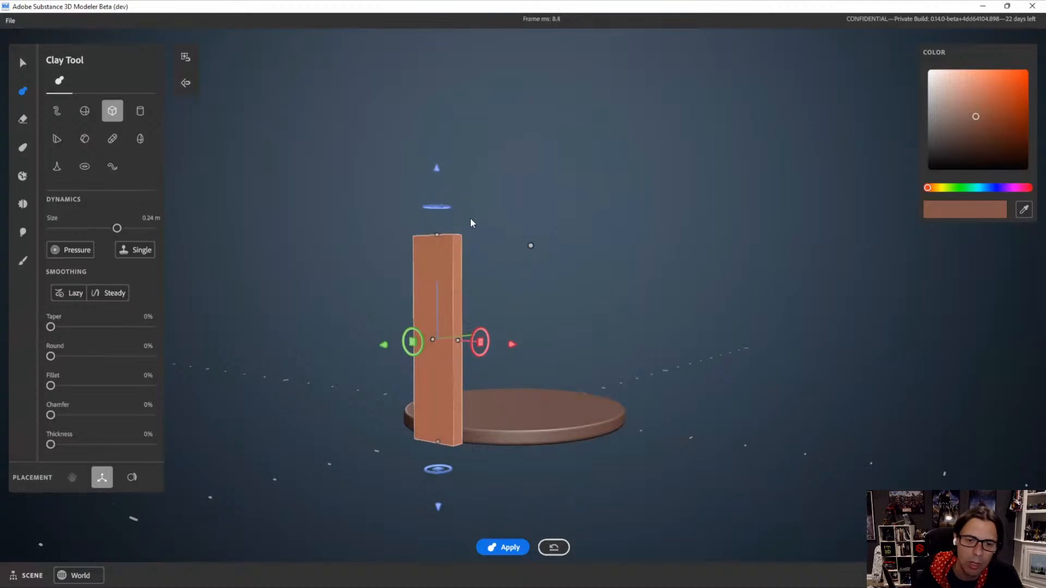
# Extend the post upward to a size of about 0.35 m and narrow its width
pyautogui.keyDown('alt'); pyautogui.moveTo(471, 222); pyautogui.dragTo(440, 172); pyautogui.keyUp('alt')
pyautogui.keyDown('alt'); pyautogui.moveTo(518, 322); pyautogui.dragTo(575, 341); pyautogui.keyUp('alt')
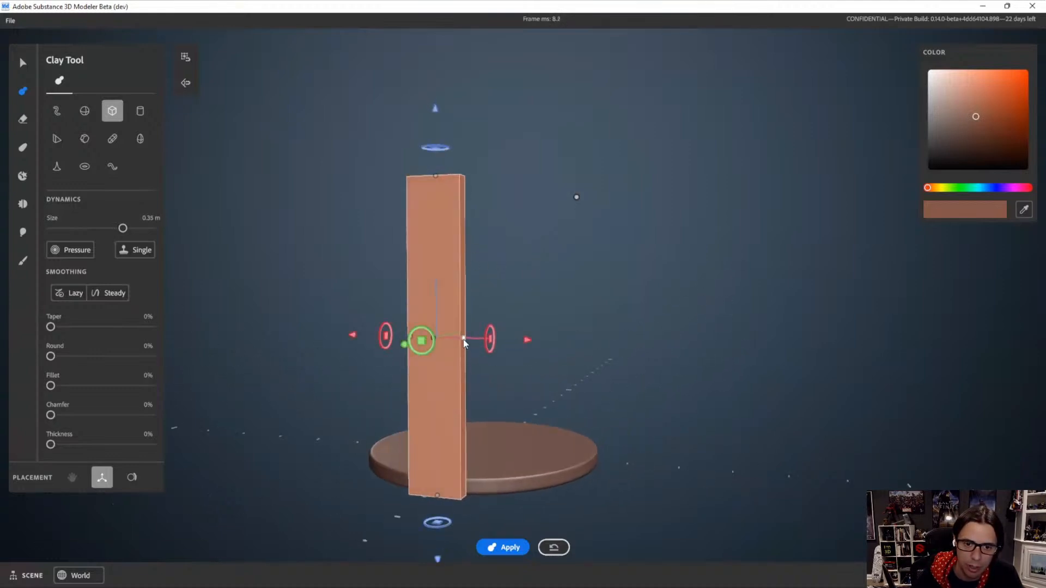
pyautogui.moveTo(464, 339); pyautogui.dragTo(420, 296)
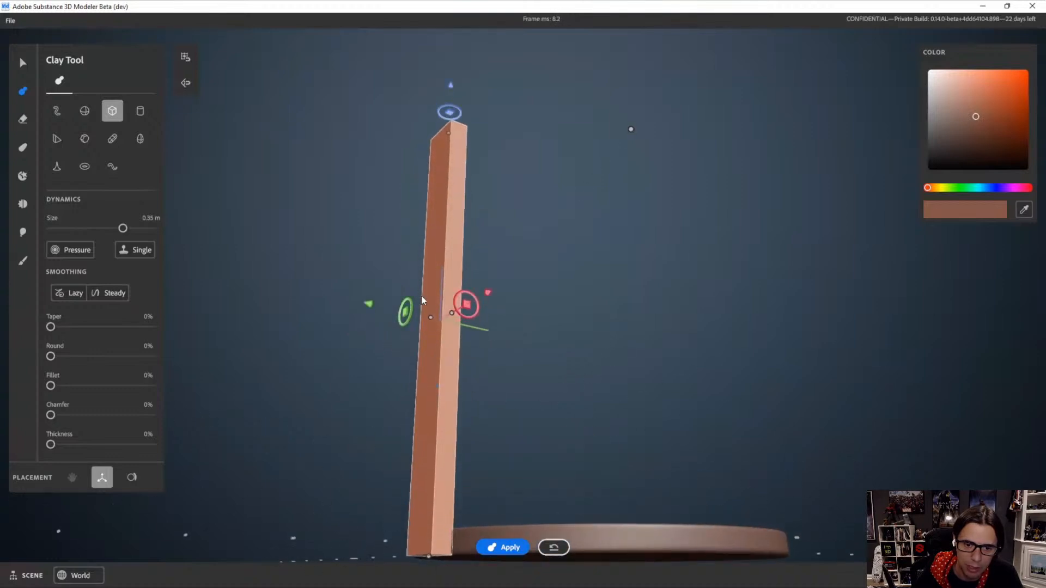
pyautogui.keyDown('alt'); pyautogui.moveTo(502, 414); pyautogui.dragTo(568, 409); pyautogui.keyUp('alt')
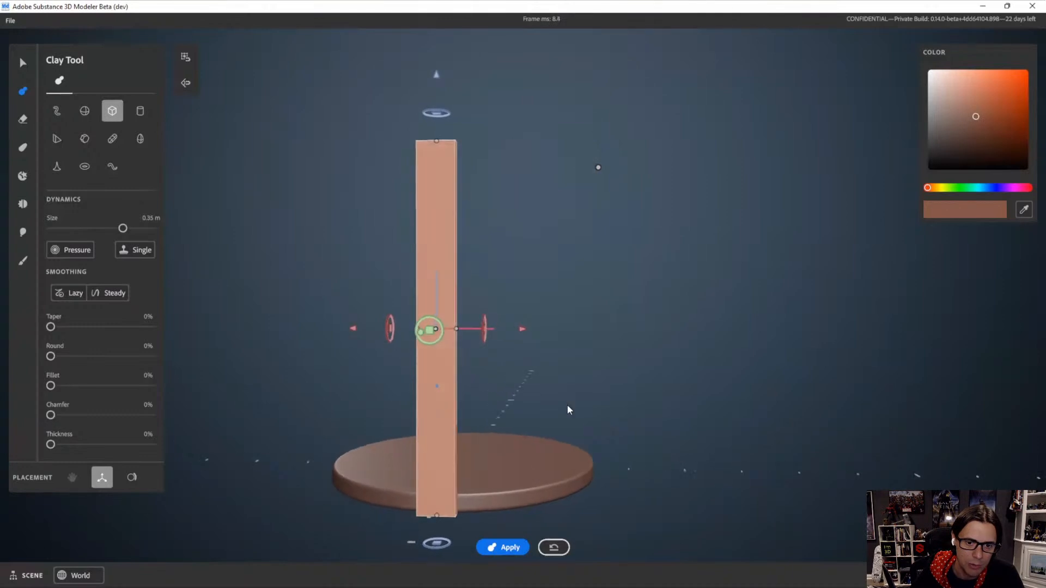
pyautogui.moveTo(455, 328); pyautogui.dragTo(491, 156)
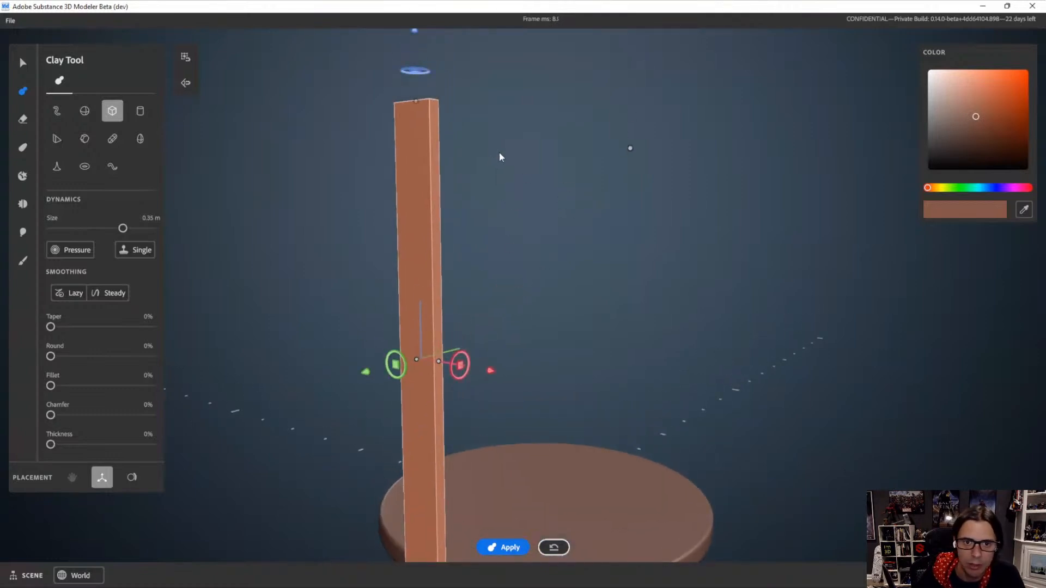
# Increase the post layer's resolution and round the post's edges with a Round value of 47%
pyautogui.rightClick(498, 155)
pyautogui.click(500, 346)
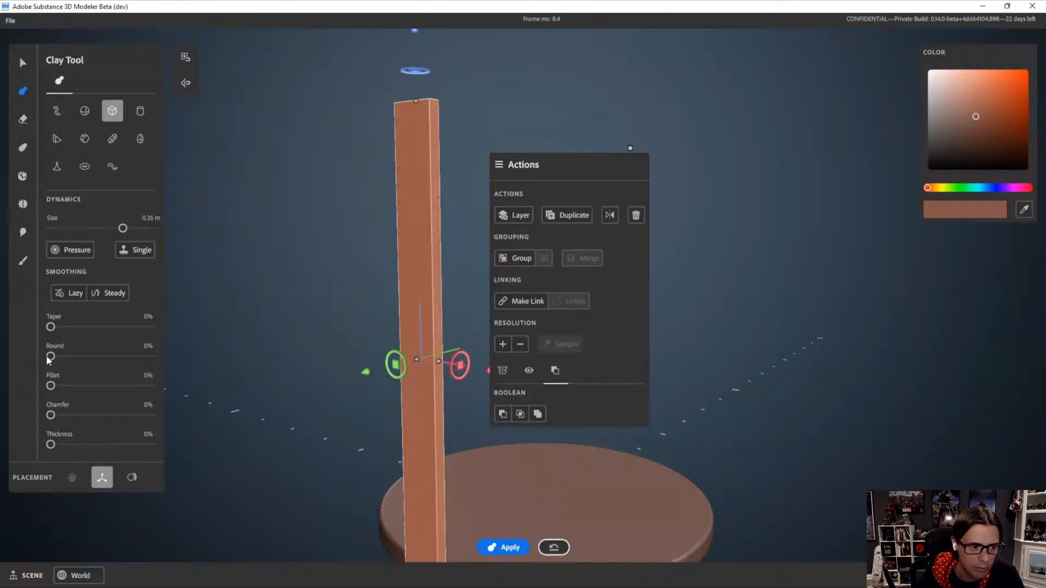
pyautogui.moveTo(50, 357); pyautogui.dragTo(97, 357)
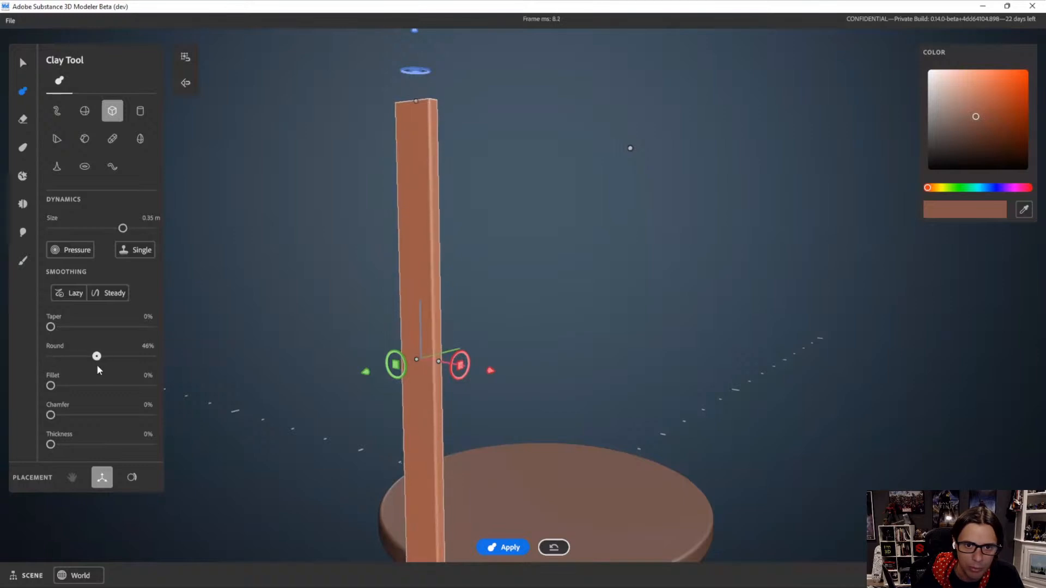
pyautogui.scroll(3, 512, 215)
pyautogui.keyDown('alt'); pyautogui.moveTo(512, 215); pyautogui.dragTo(441, 259); pyautogui.keyUp('alt')
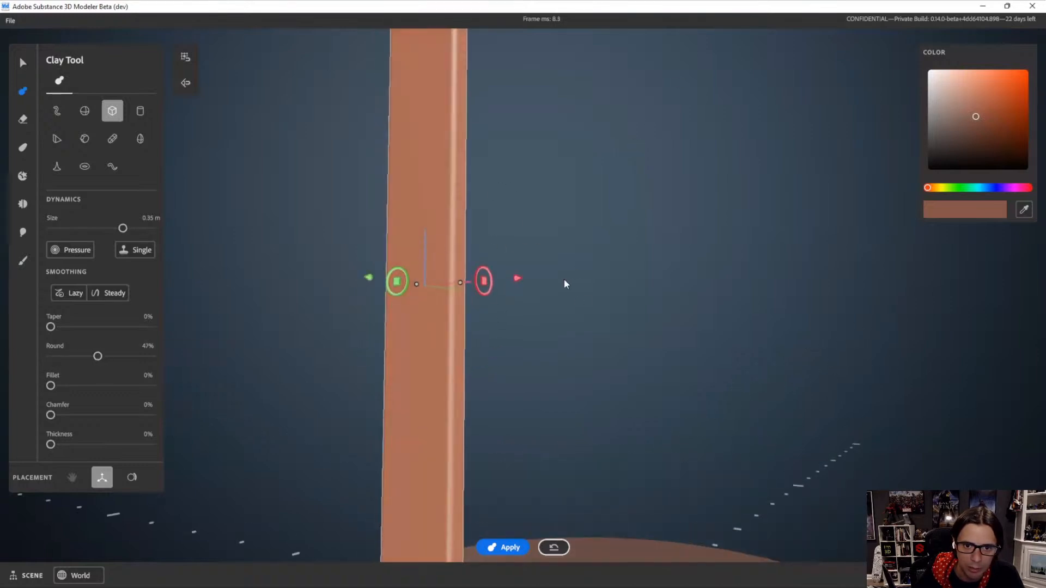
pyautogui.scroll(-3, 564, 279)
pyautogui.keyDown('alt'); pyautogui.moveTo(513, 236); pyautogui.dragTo(556, 175); pyautogui.keyUp('alt')
# Create another new layer, apply the rounded post at the disc's rim, and return to scene selection
pyautogui.hotkey('ctrl', 'shift', 'n')
pyautogui.scroll(-4, 557, 175)
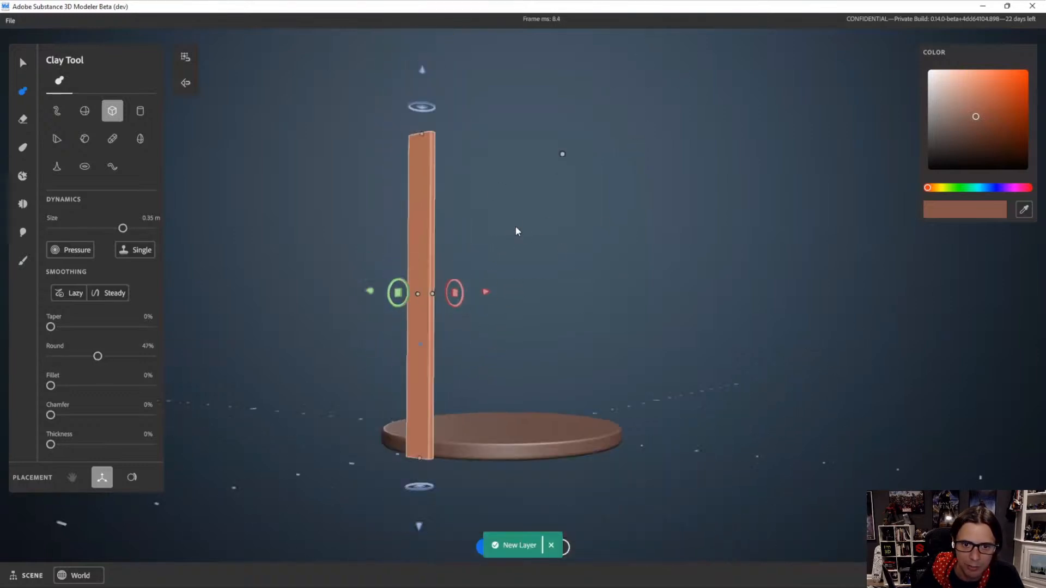
pyautogui.keyDown('alt'); pyautogui.moveTo(515, 227); pyautogui.dragTo(573, 237); pyautogui.keyUp('alt')
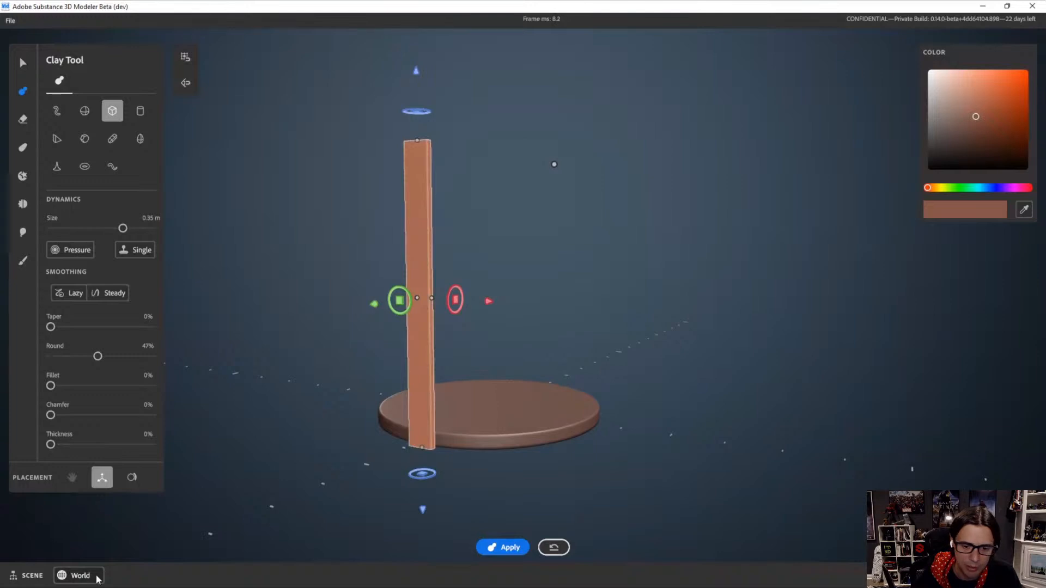
pyautogui.click(502, 549)
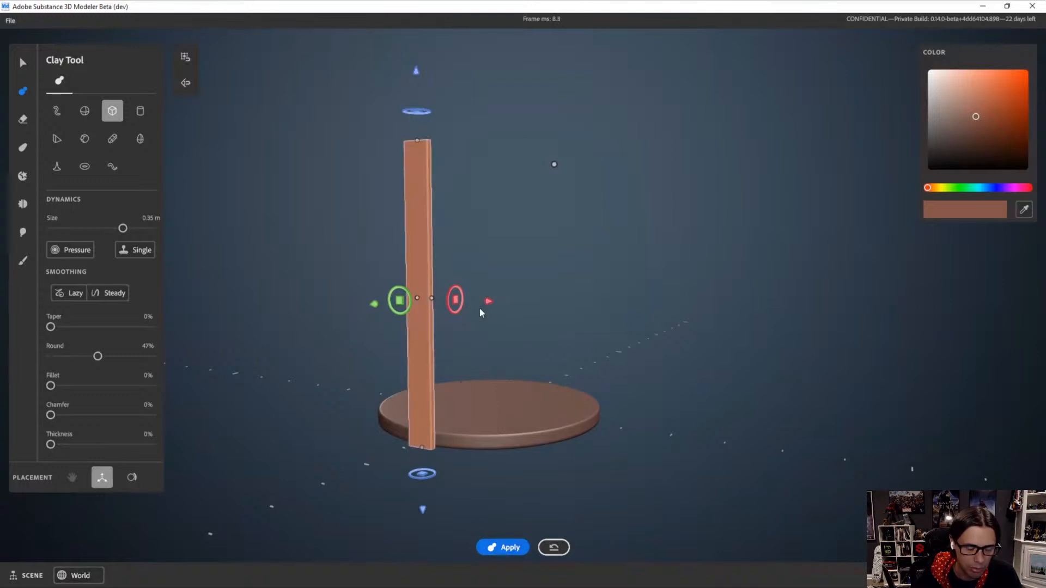
pyautogui.keyDown('alt'); pyautogui.moveTo(517, 282); pyautogui.dragTo(493, 298); pyautogui.keyUp('alt')
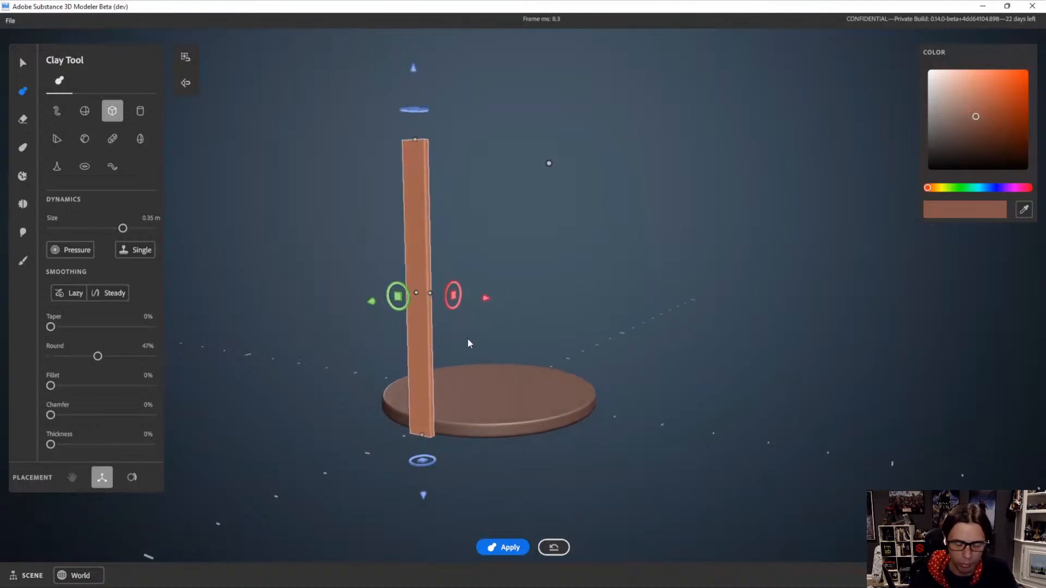
pyautogui.press('Return')
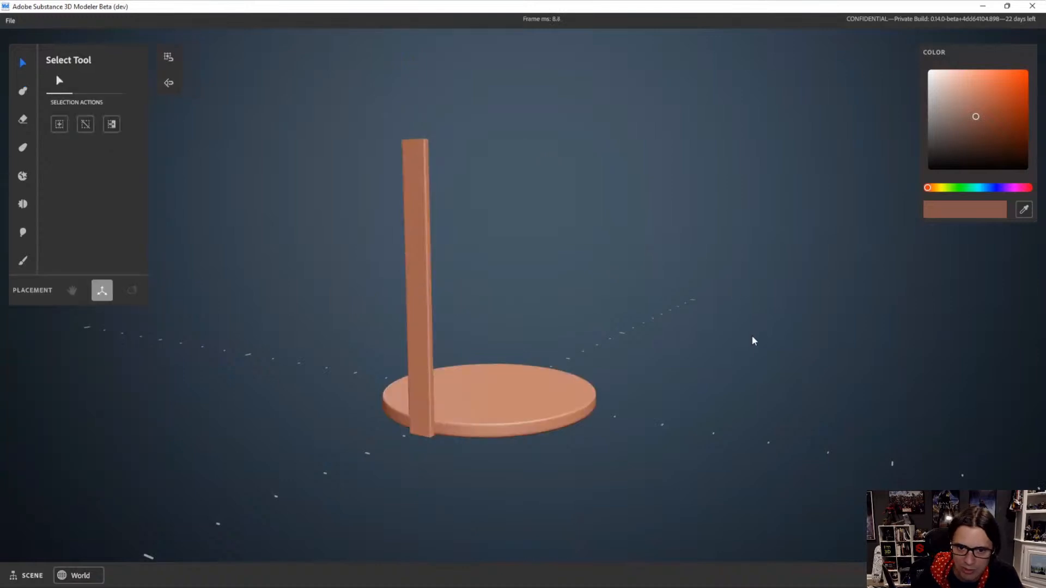
# Open the disc's layer and the post's layer for editing in turn, and select and deselect the disc in the scene
pyautogui.keyDown('alt'); pyautogui.moveTo(645, 326); pyautogui.dragTo(572, 392); pyautogui.keyUp('alt')
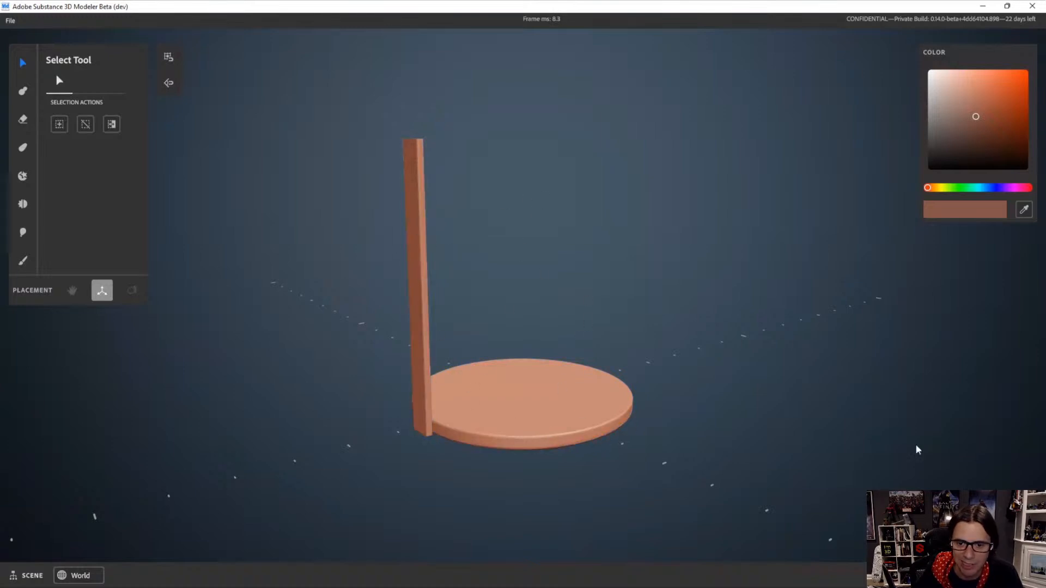
pyautogui.doubleClick(554, 403)
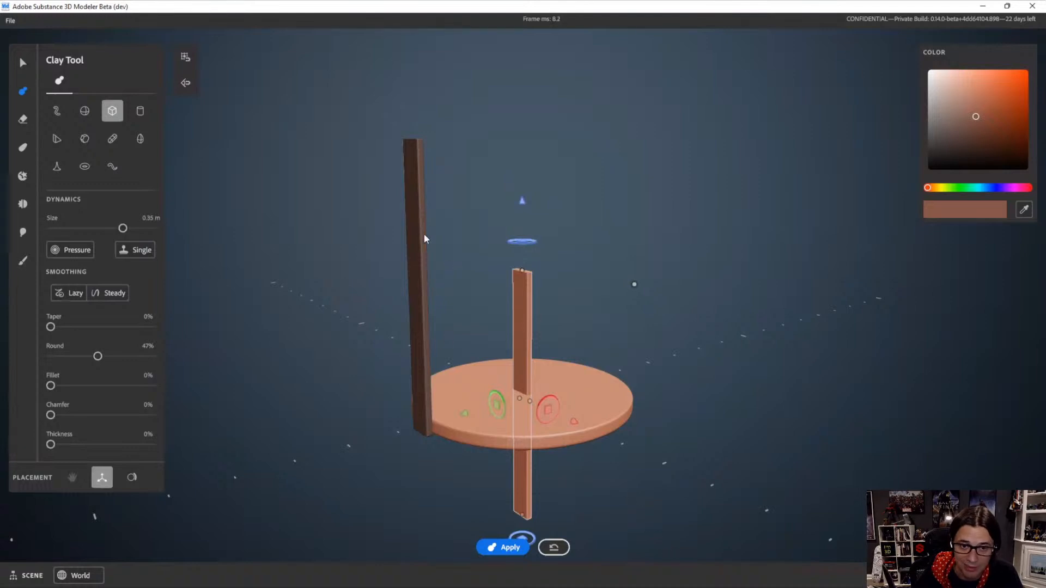
pyautogui.click(415, 183)
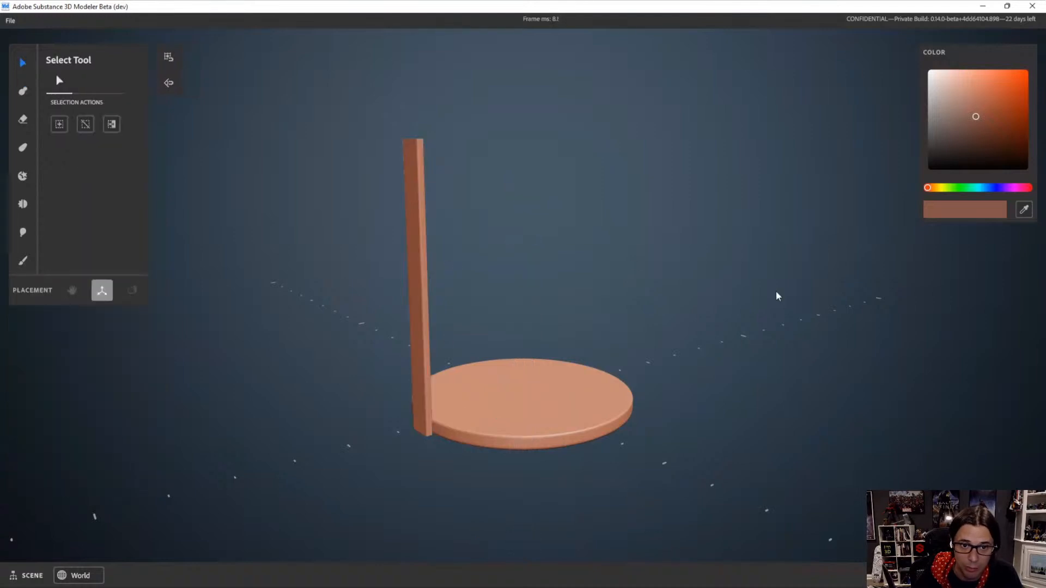
pyautogui.doubleClick(417, 220)
pyautogui.click(564, 373)
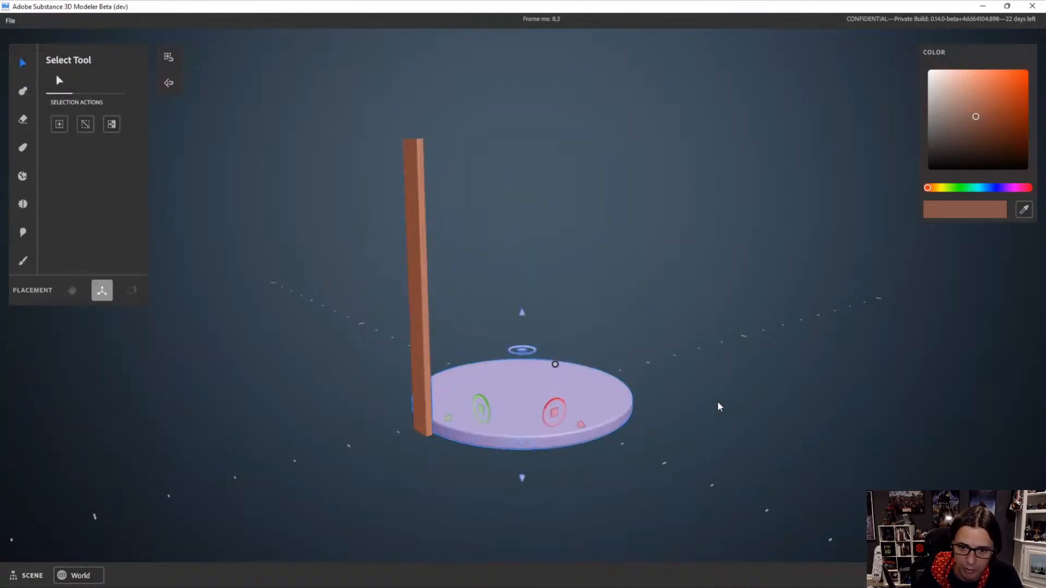
pyautogui.click(607, 387)
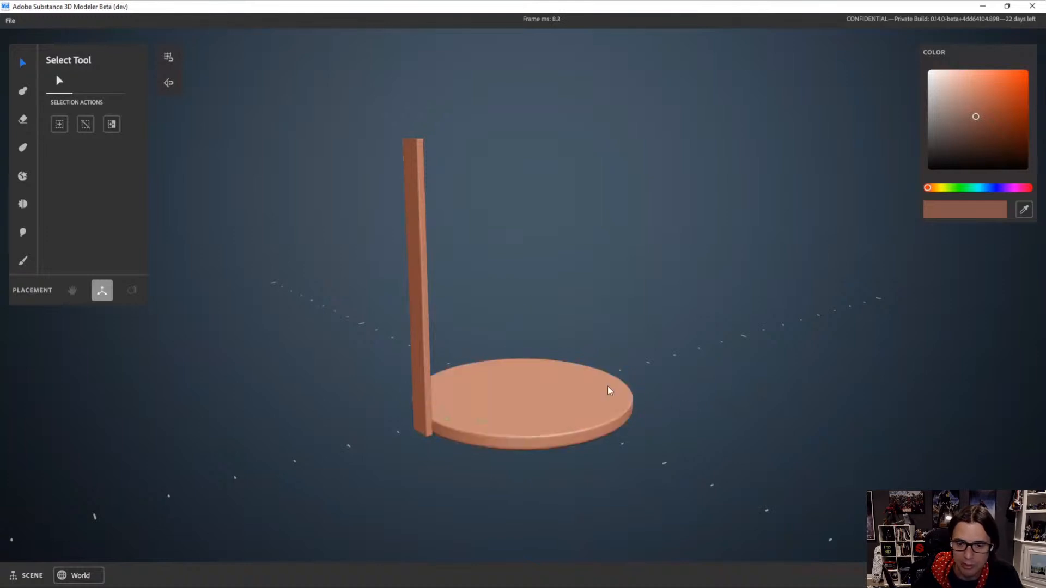
# Enter the post's layer twice and the disc's layer twice for editing, returning to the scene each time
pyautogui.doubleClick(416, 285)
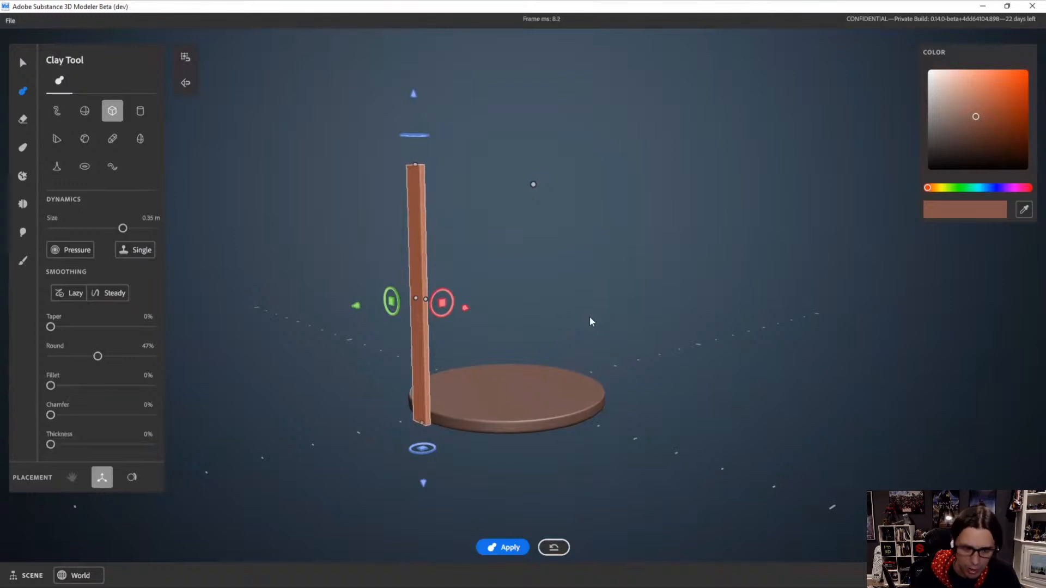
pyautogui.press('Escape')
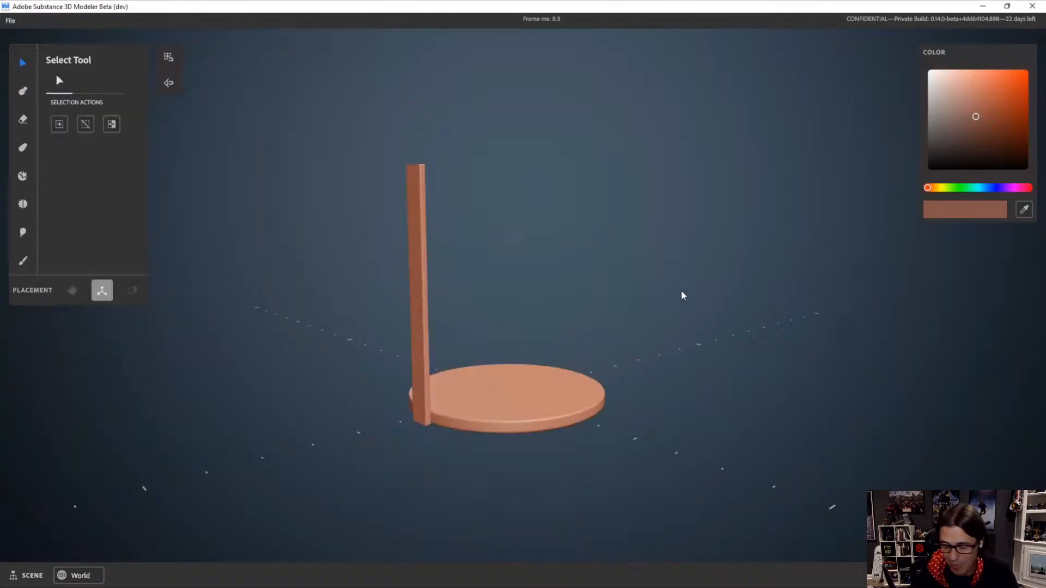
pyautogui.doubleClick(418, 236)
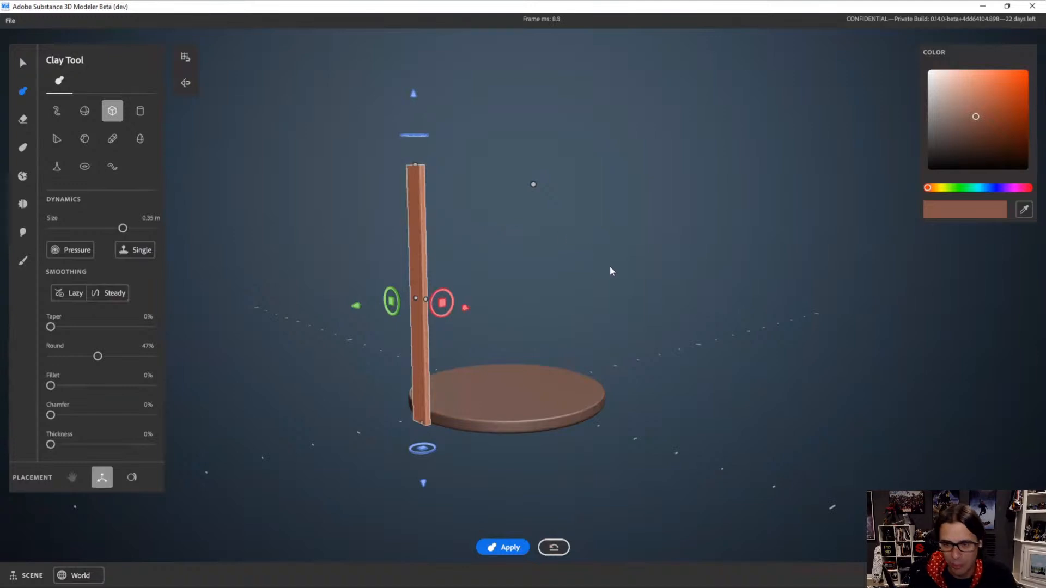
pyautogui.press('Escape')
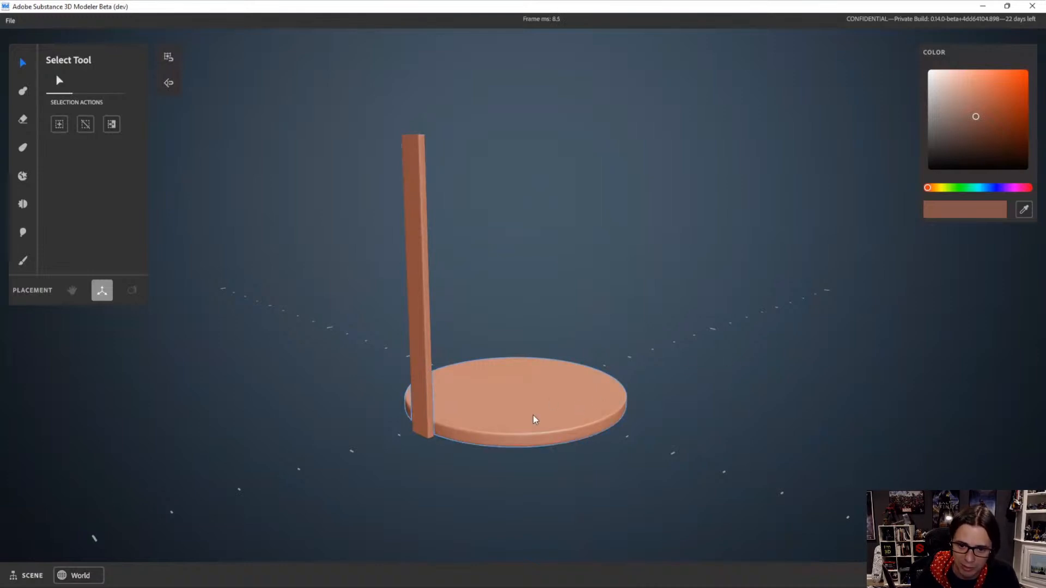
pyautogui.press('c')
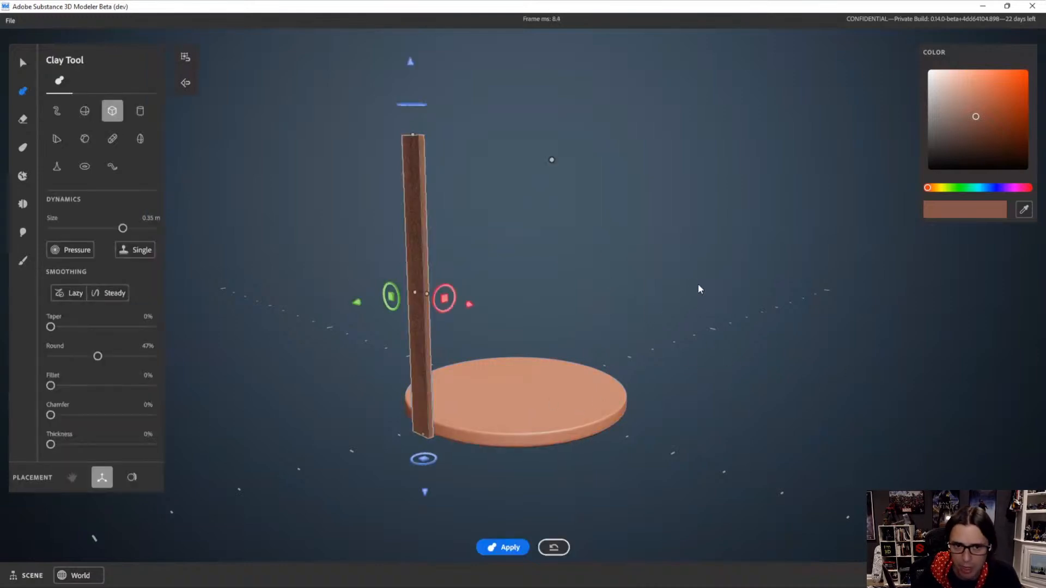
pyautogui.press('Escape')
pyautogui.keyDown('alt'); pyautogui.moveTo(666, 345); pyautogui.dragTo(656, 350); pyautogui.keyUp('alt')
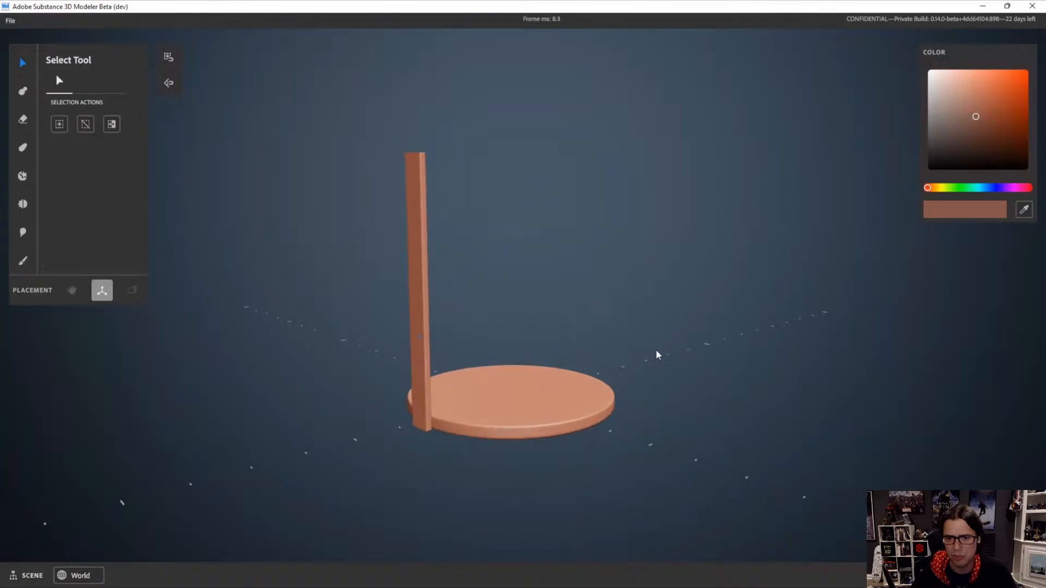
pyautogui.doubleClick(522, 397)
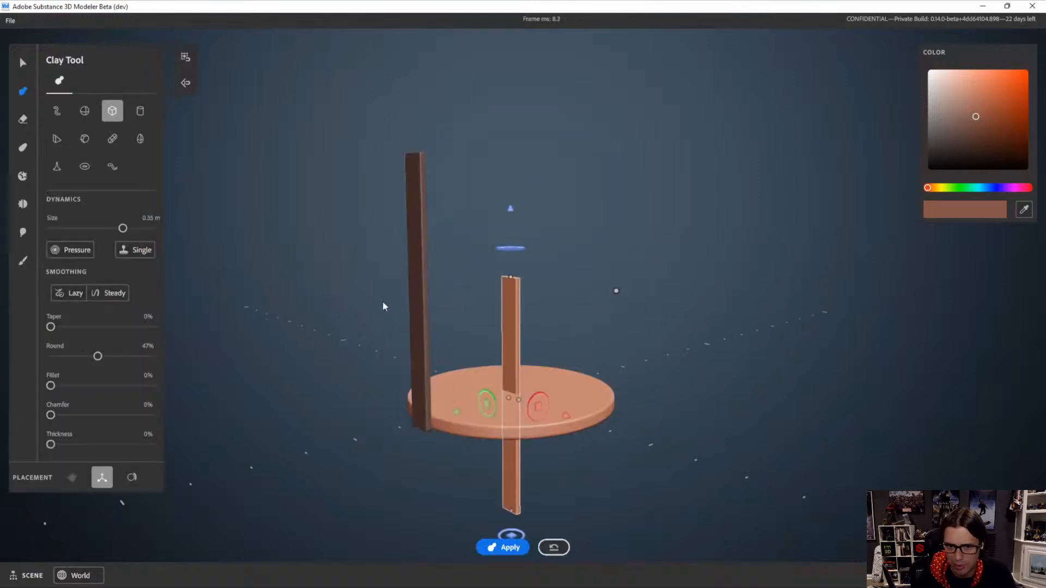
pyautogui.press('Escape')
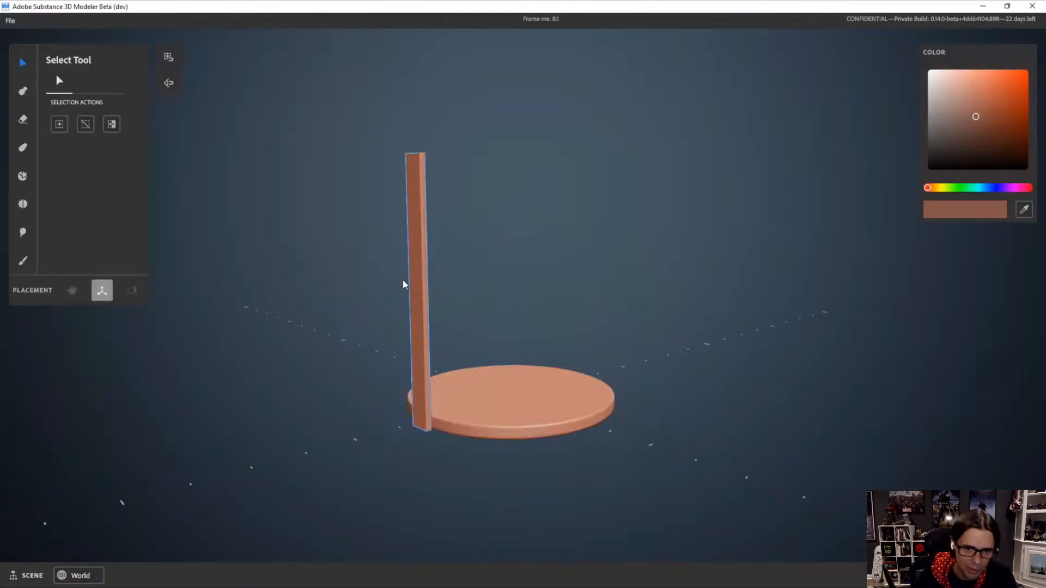
# Select and deselect the post, and examine how it stands against the disc's rim from several angles
pyautogui.click(415, 246)
pyautogui.keyDown('alt'); pyautogui.moveTo(638, 345); pyautogui.dragTo(670, 368); pyautogui.keyUp('alt')
pyautogui.click(703, 385)
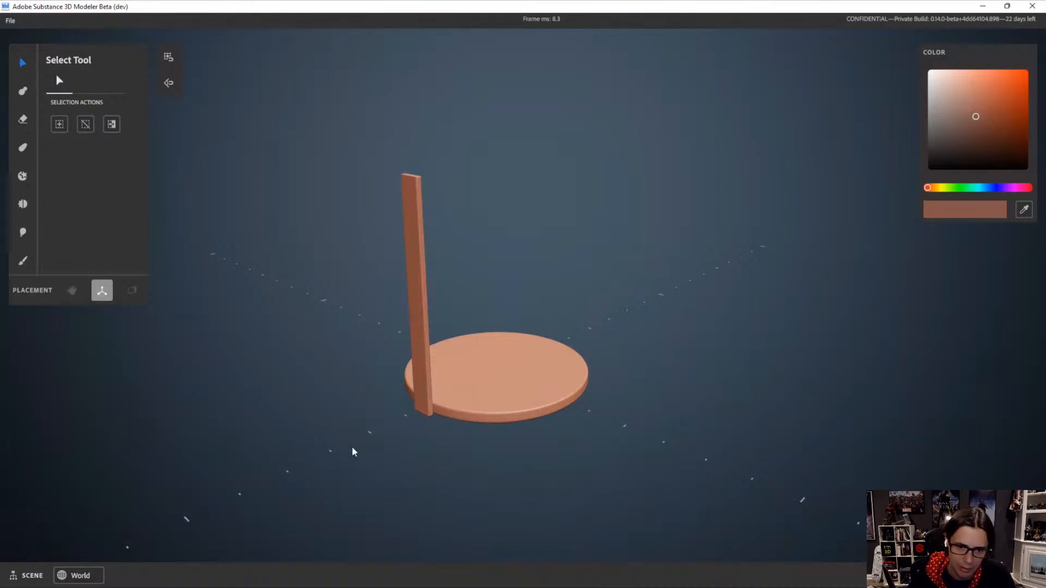
pyautogui.keyDown('alt'); pyautogui.moveTo(352, 446); pyautogui.dragTo(511, 437); pyautogui.keyUp('alt')
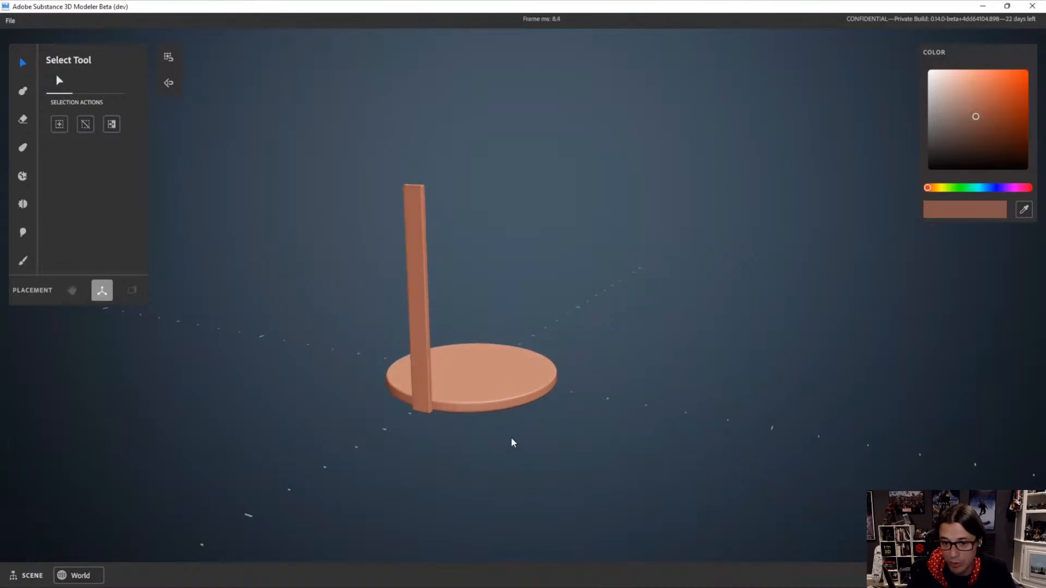
pyautogui.scroll(-1, 475, 273)
pyautogui.moveTo(476, 273)
pyautogui.keyDown('alt'); pyautogui.mouseDown()
pyautogui.moveTo(499, 264)
pyautogui.moveTo(478, 270)
pyautogui.mouseUp(); pyautogui.keyUp('alt')
pyautogui.scroll(1, 479, 269)
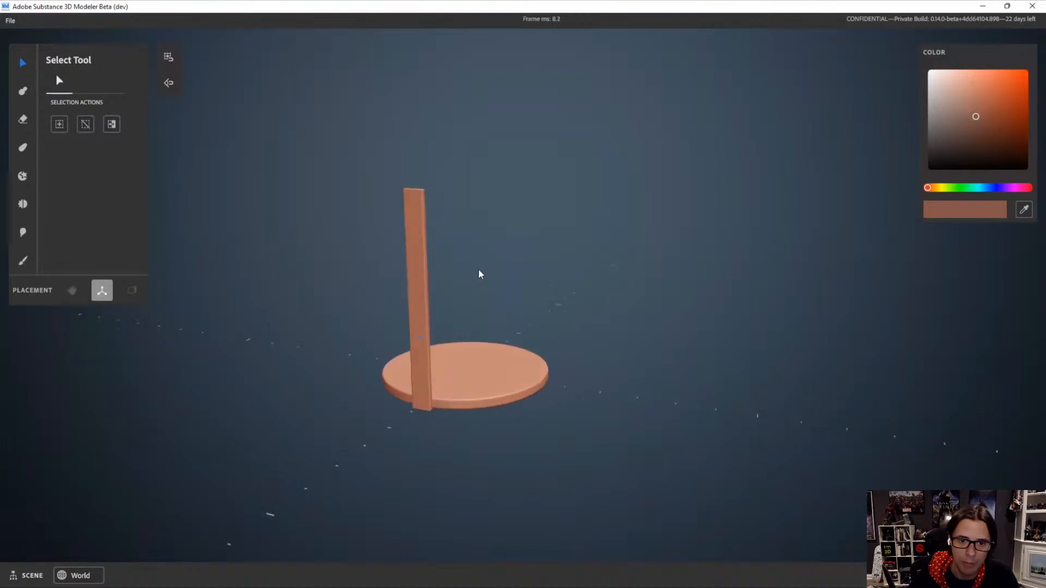
# Select the upright post and turn on radial repetition to copy it around the disc's rim
pyautogui.keyDown('alt'); pyautogui.moveTo(541, 299); pyautogui.dragTo(515, 418); pyautogui.keyUp('alt')
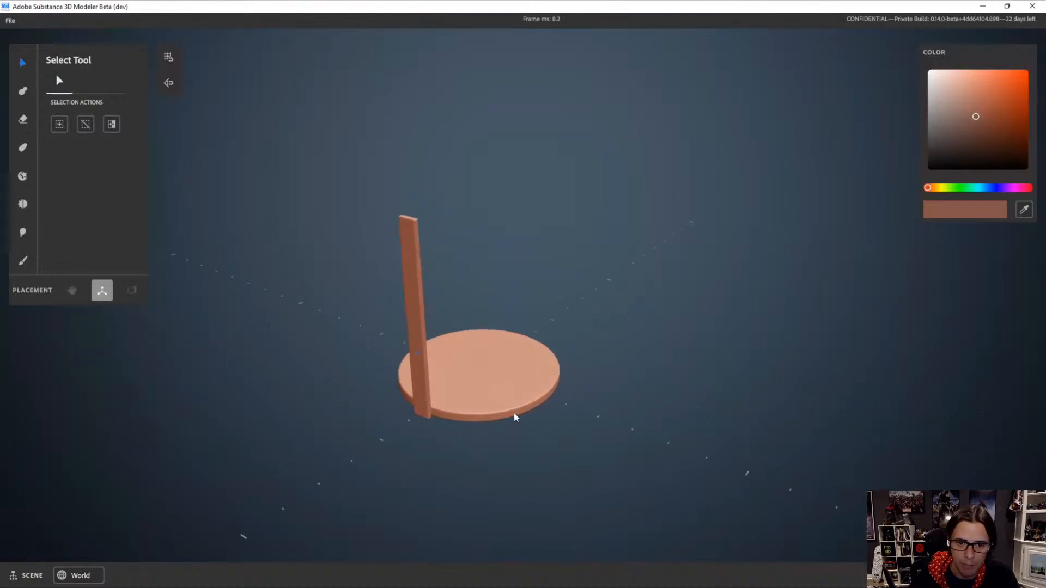
pyautogui.click(514, 417)
pyautogui.keyDown('alt'); pyautogui.moveTo(491, 354); pyautogui.dragTo(539, 267); pyautogui.keyUp('alt')
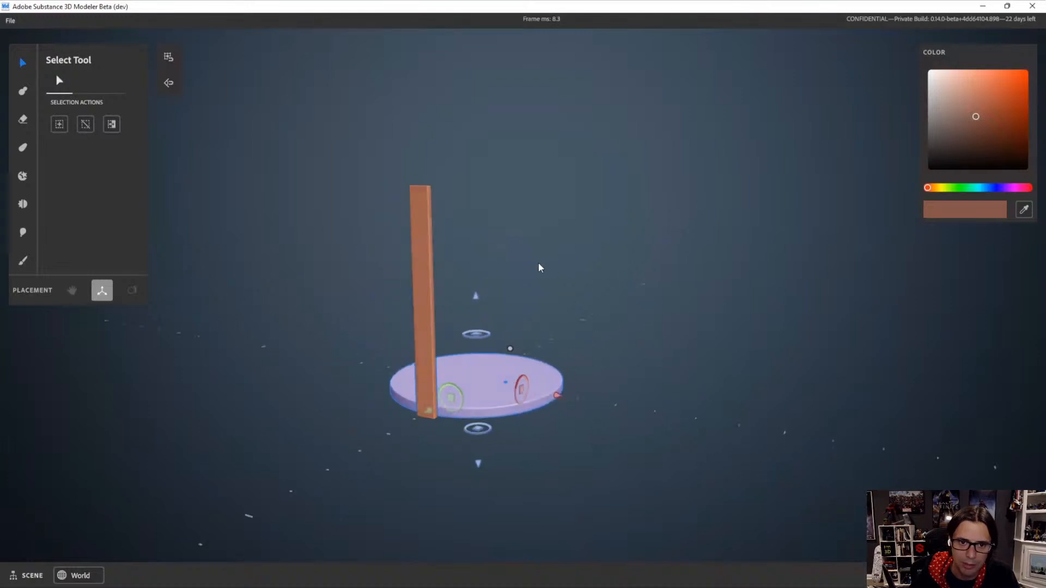
pyautogui.click(446, 271)
pyautogui.click(428, 271)
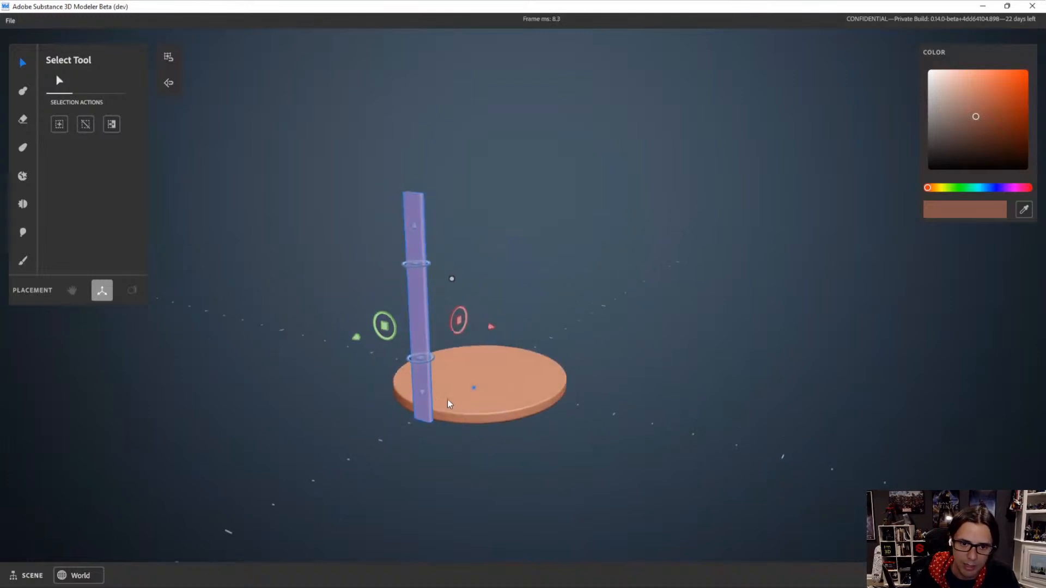
pyautogui.rightClick(609, 119)
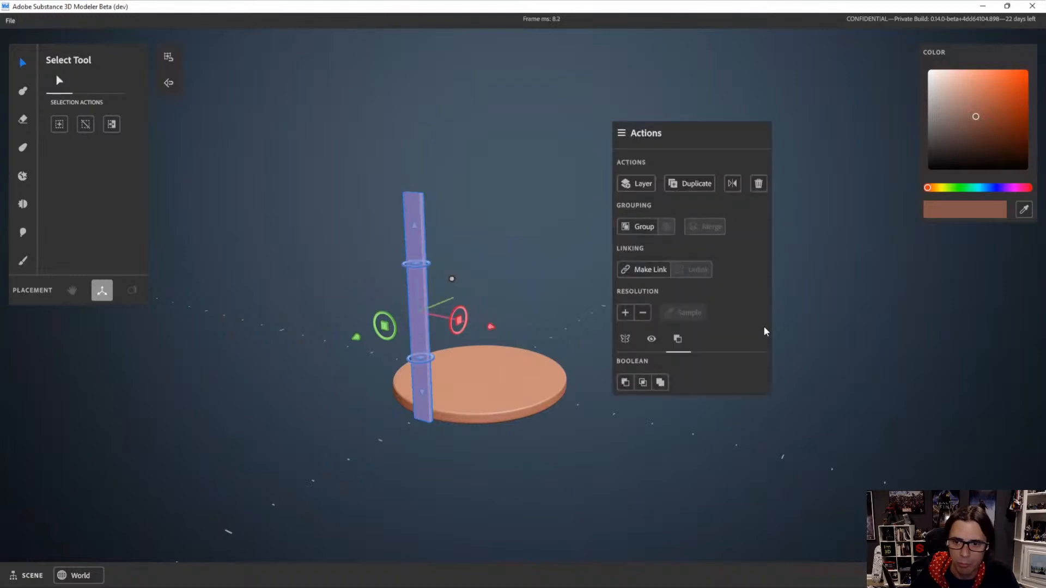
pyautogui.click(623, 339)
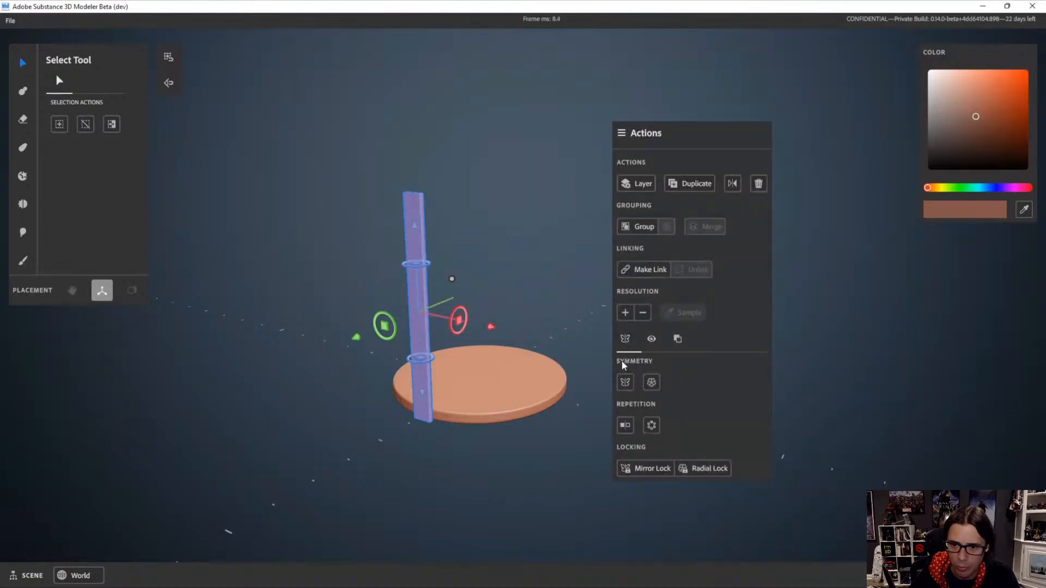
pyautogui.click(622, 382)
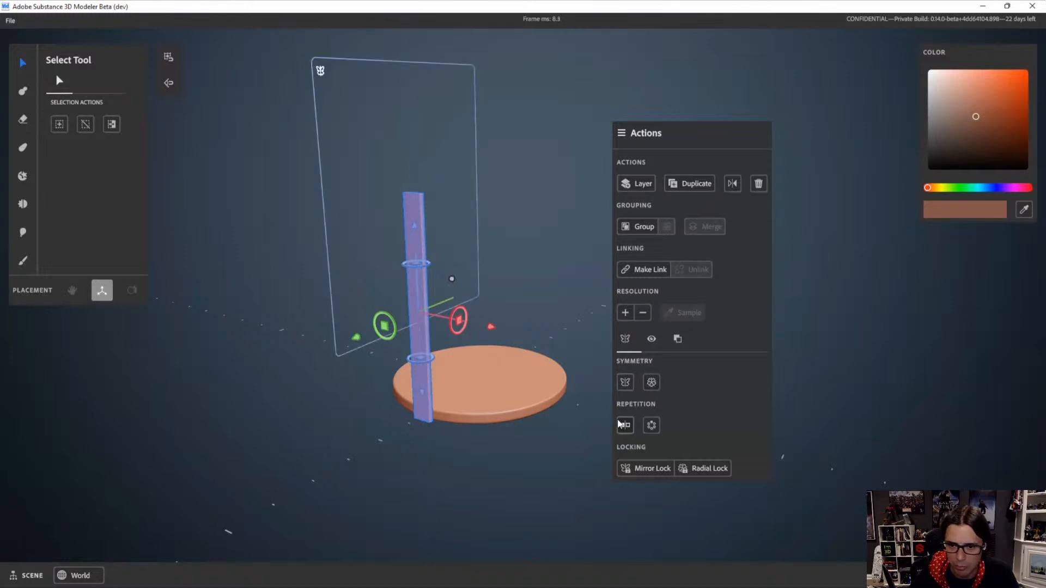
pyautogui.click(652, 425)
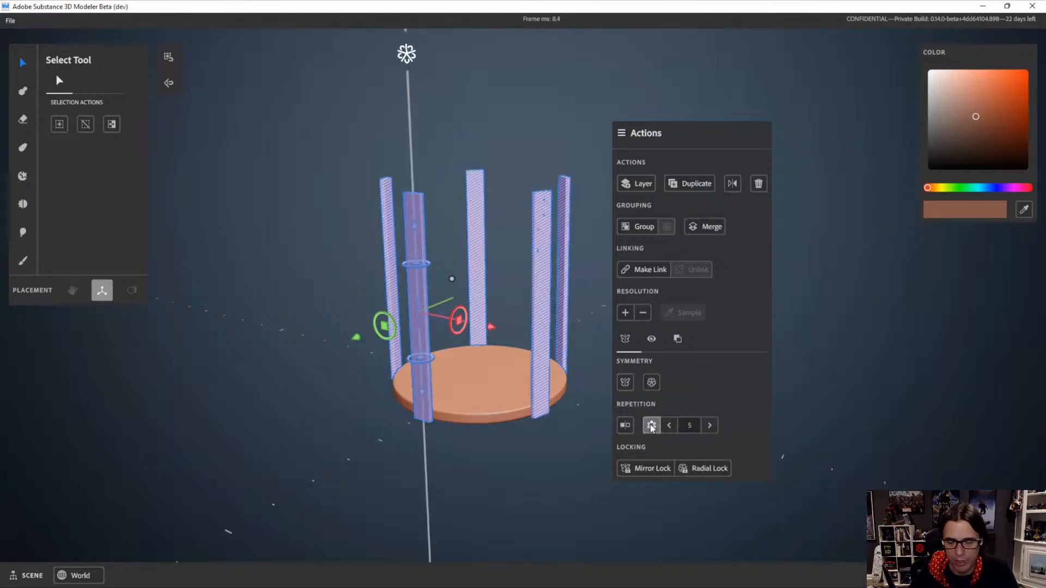
# Raise the post's radial repetition count past 26 until the copies close into a continuous wall around the disc
pyautogui.click(709, 425)
pyautogui.click(709, 425)
pyautogui.click(709, 426)
pyautogui.click(709, 426)
pyautogui.click(710, 426)
pyautogui.click(709, 425)
pyautogui.click(709, 426)
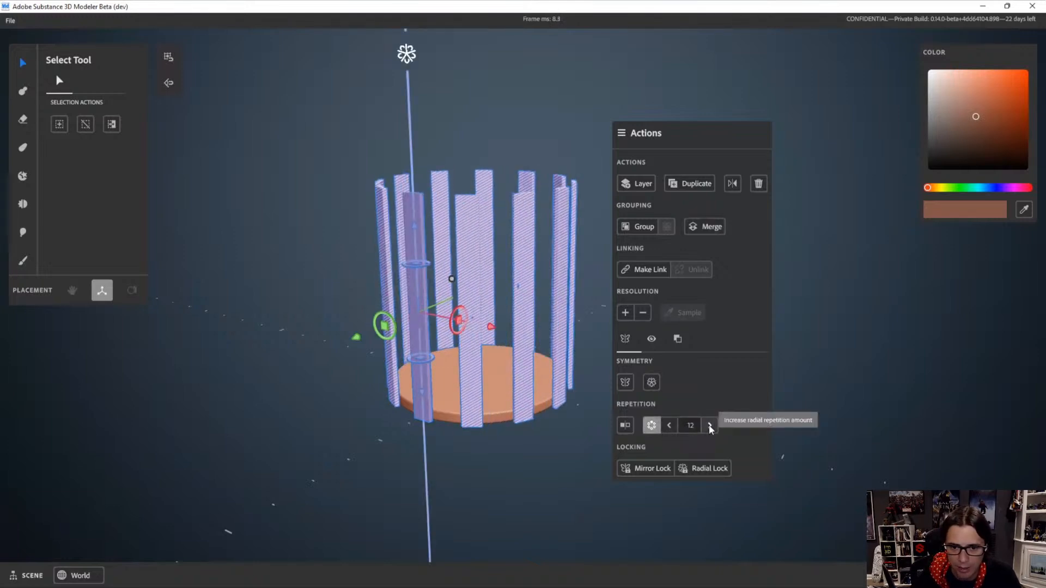
pyautogui.click(710, 426)
pyautogui.click(709, 426)
pyautogui.click(709, 426)
pyautogui.click(710, 426)
pyautogui.click(709, 426)
pyautogui.click(710, 426)
pyautogui.click(710, 426)
pyautogui.click(709, 426)
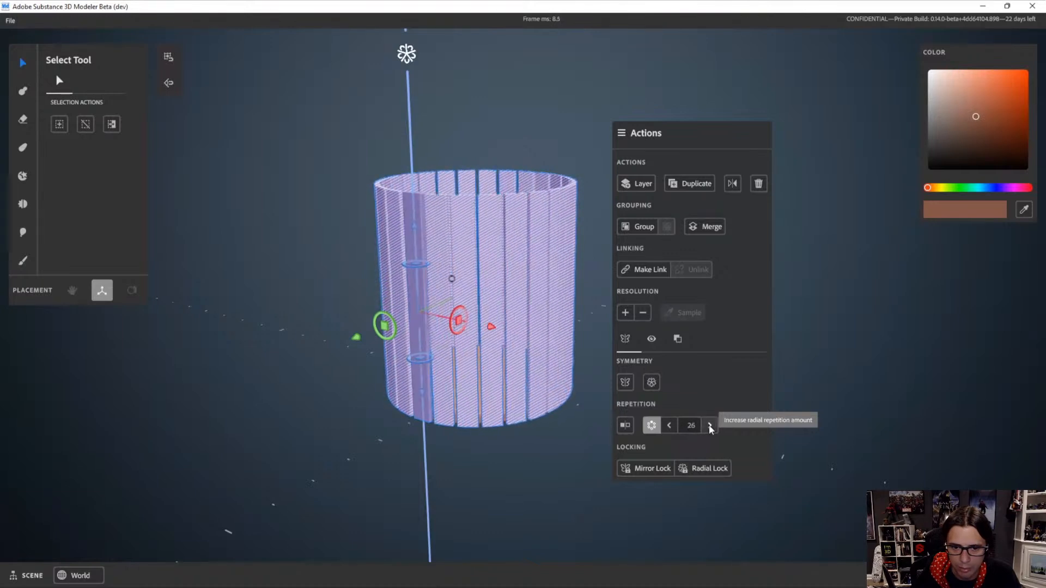
pyautogui.click(709, 426)
pyautogui.click(709, 427)
pyautogui.click(709, 426)
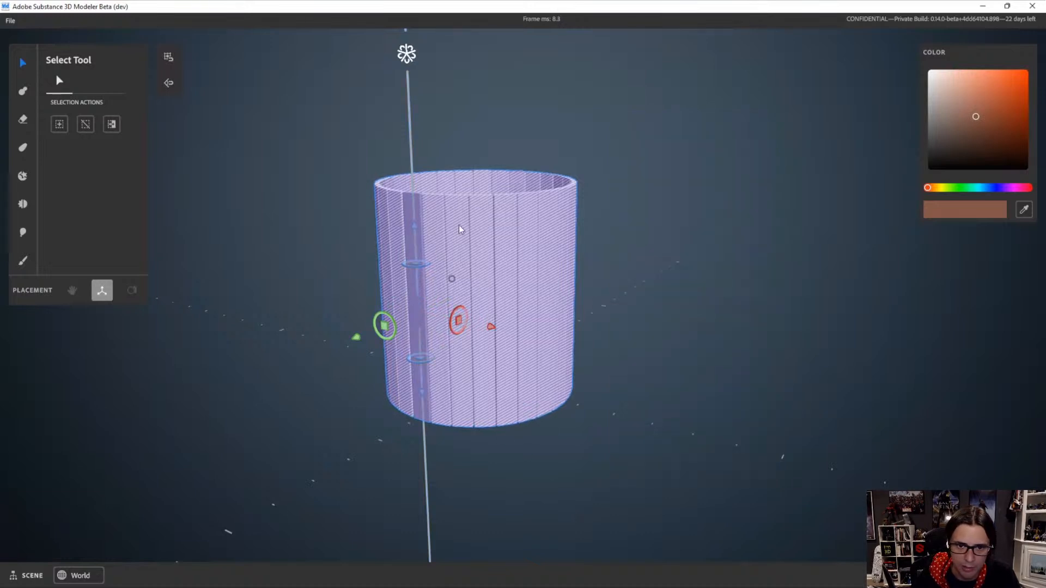
# Move the repeated post slightly outward from the disc's centre to open narrow gaps between the copies
pyautogui.keyDown('alt'); pyautogui.moveTo(514, 237); pyautogui.dragTo(505, 261); pyautogui.keyUp('alt')
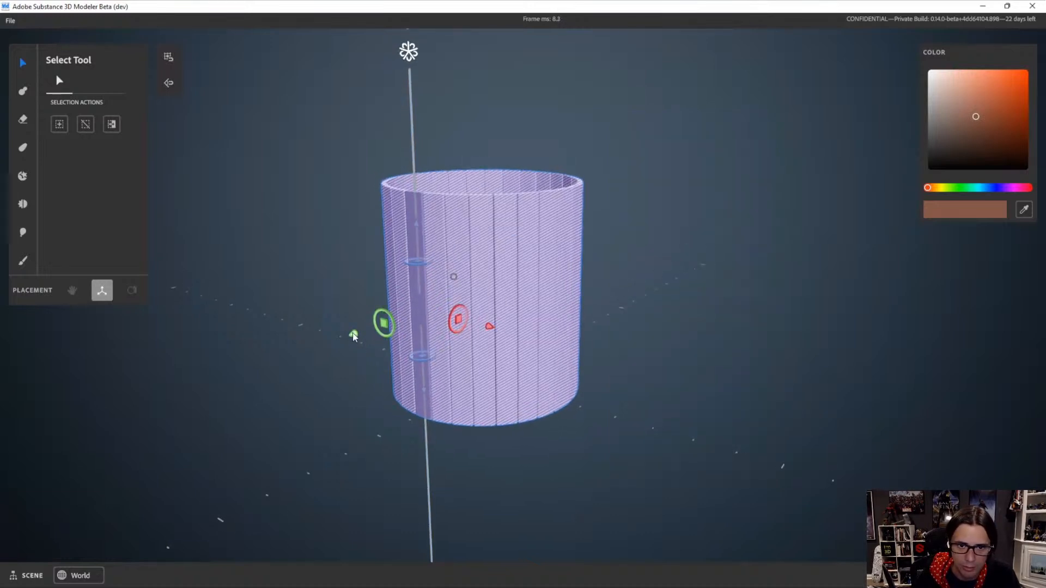
pyautogui.moveTo(353, 336)
pyautogui.mouseDown()
pyautogui.moveTo(322, 348)
pyautogui.moveTo(365, 342)
pyautogui.mouseUp()
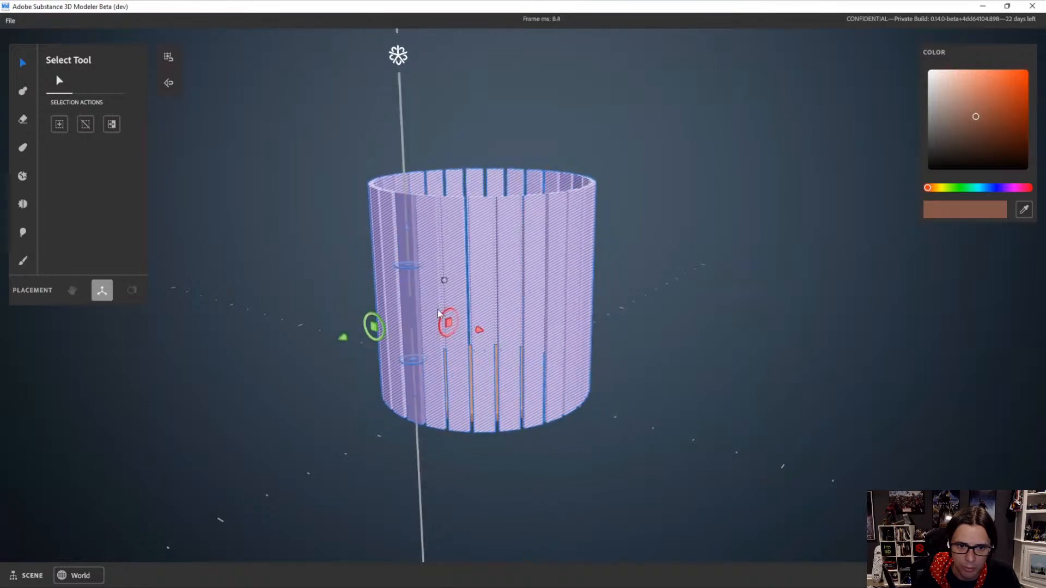
# Try tilting the repeated posts inward so the ring tapers toward its upper end, and undo the tilt
pyautogui.moveTo(450, 307); pyautogui.dragTo(453, 304)
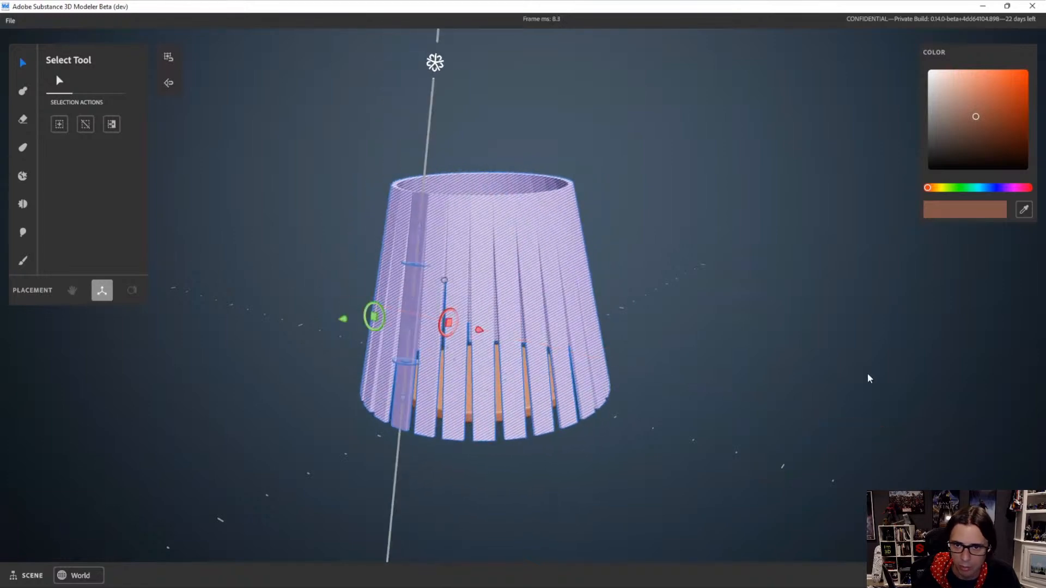
pyautogui.hotkey('ctrl', 'z')
pyautogui.hotkey('ctrl', 'z')
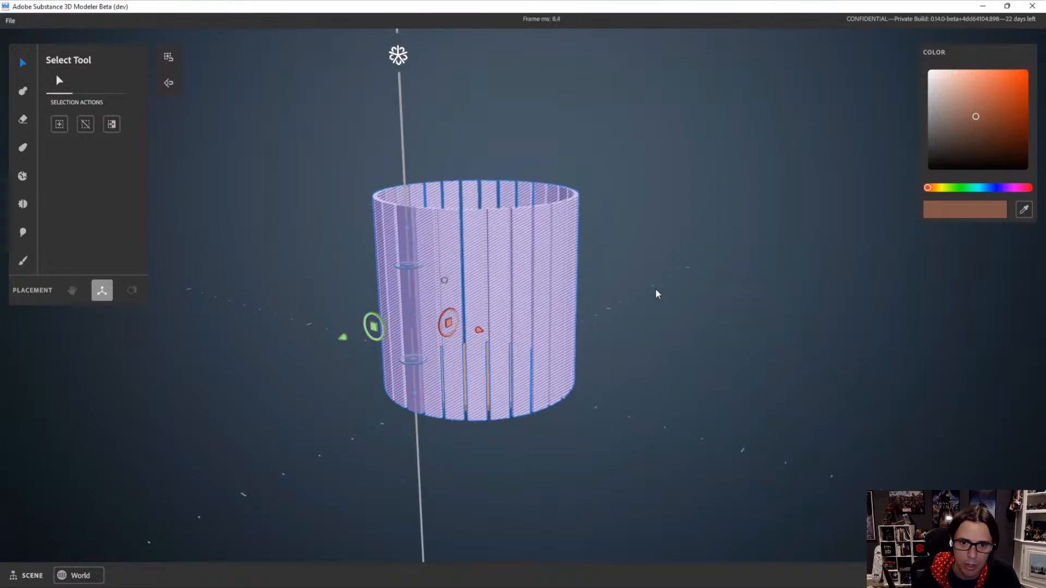
pyautogui.keyDown('alt'); pyautogui.moveTo(655, 290); pyautogui.dragTo(623, 316); pyautogui.keyUp('alt')
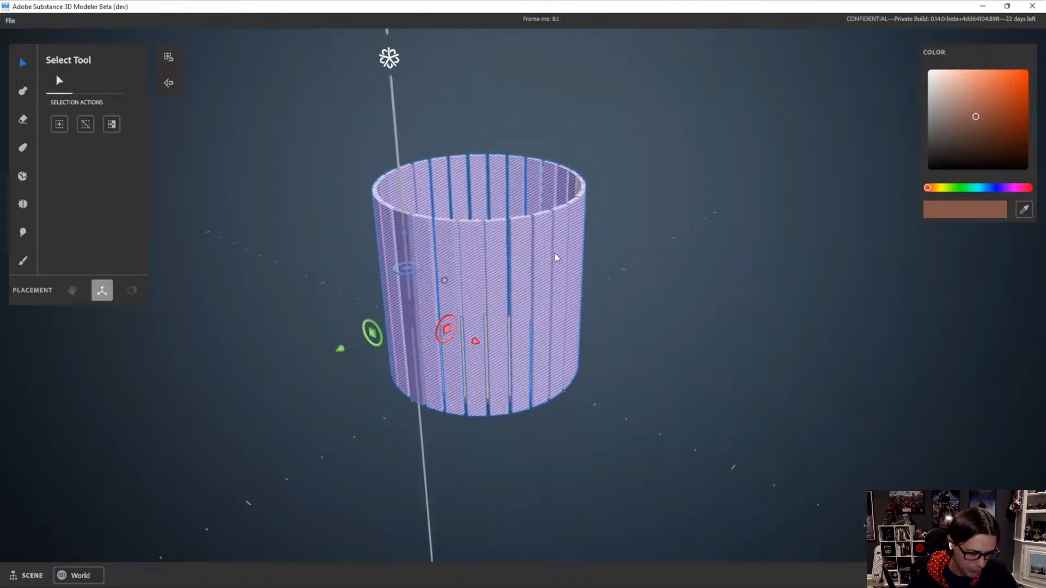
# Undo the radial repetition changes back to a single upright plank beside the disc
pyautogui.keyDown('alt'); pyautogui.moveTo(554, 254); pyautogui.dragTo(530, 247); pyautogui.keyUp('alt')
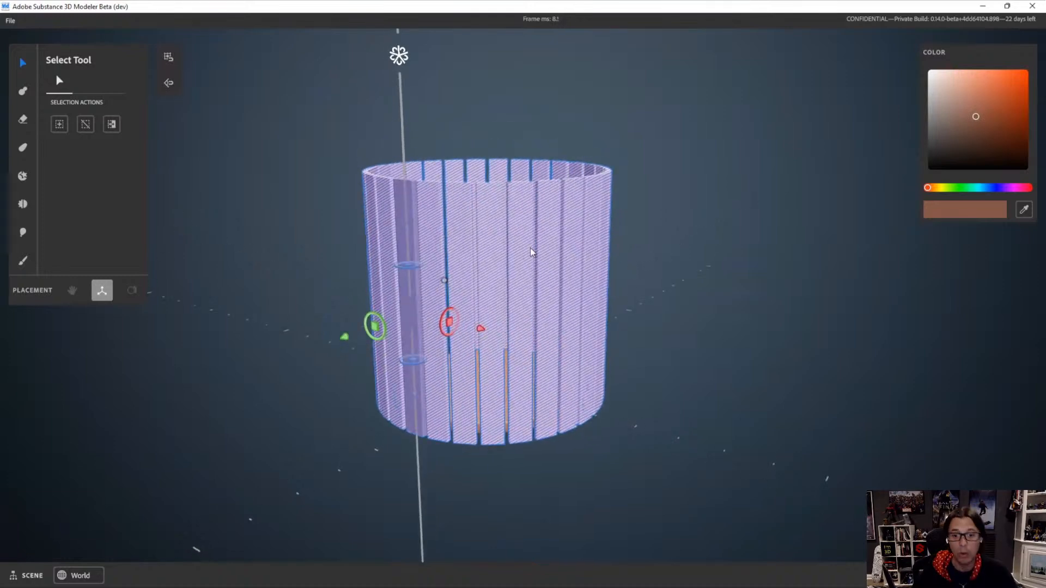
pyautogui.hotkey('ctrl', 'z')
pyautogui.hotkey('ctrl', 'z')
pyautogui.hotkey('ctrl', 'z')
pyautogui.hotkey('ctrl', 'z')
pyautogui.hotkey('ctrl', 'z')
pyautogui.hotkey('ctrl', 'z')
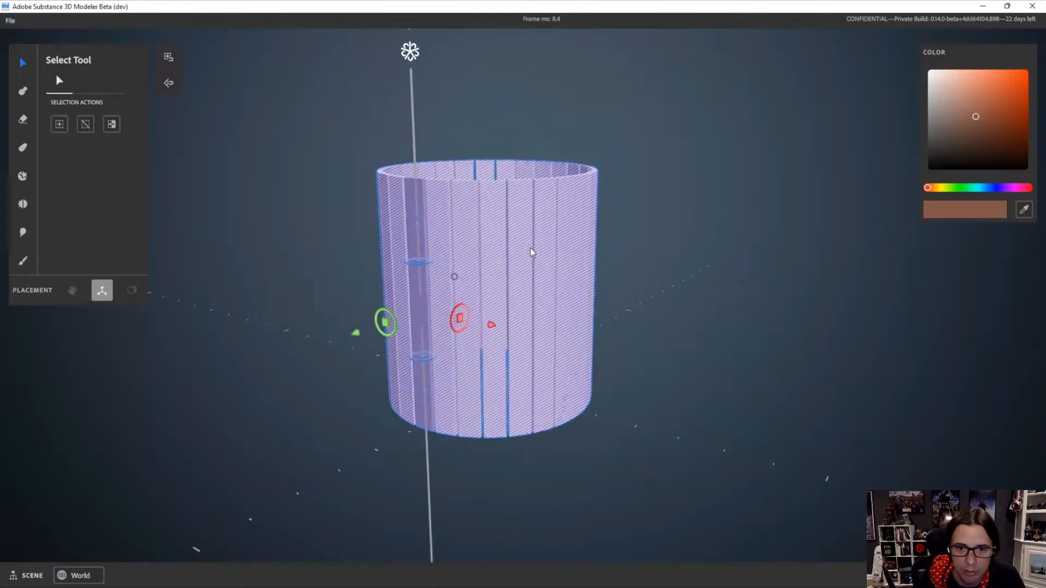
pyautogui.hotkey('ctrl', 'z')
pyautogui.hotkey('ctrl', 'z')
pyautogui.hotkey('ctrl', 'z')
pyautogui.hotkey('ctrl', 'z')
pyautogui.hotkey('ctrl', 'z')
pyautogui.hotkey('ctrl', 'z')
pyautogui.hotkey('ctrl', 'z')
pyautogui.hotkey('ctrl', 'z')
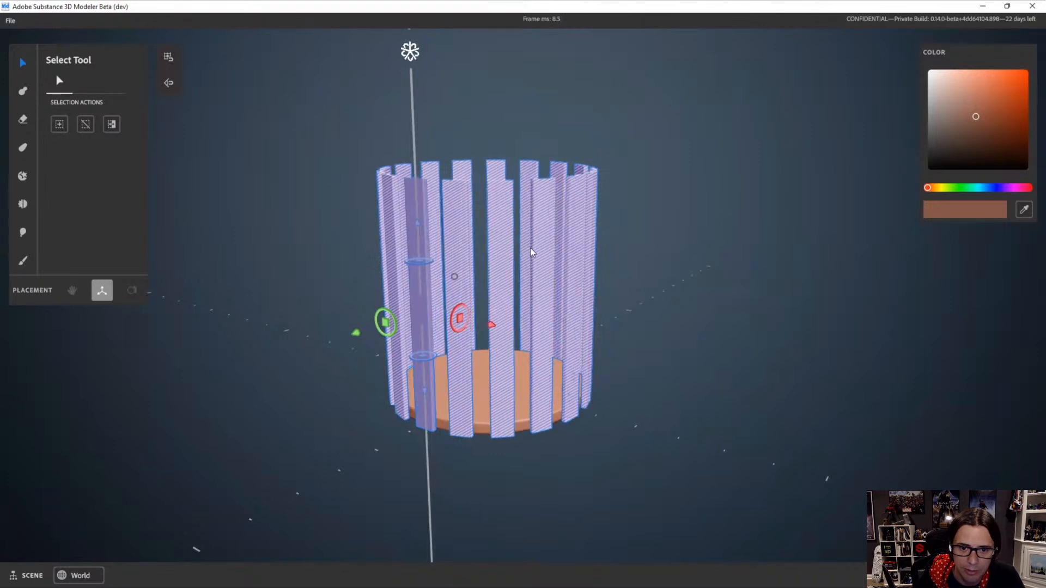
pyautogui.hotkey('ctrl', 'z')
pyautogui.hotkey('ctrl', 'z')
pyautogui.hotkey('ctrl', 'z')
pyautogui.hotkey('ctrl', 'z')
pyautogui.hotkey('ctrl', 'z')
pyautogui.hotkey('ctrl', 'z')
pyautogui.hotkey('ctrl', 'z')
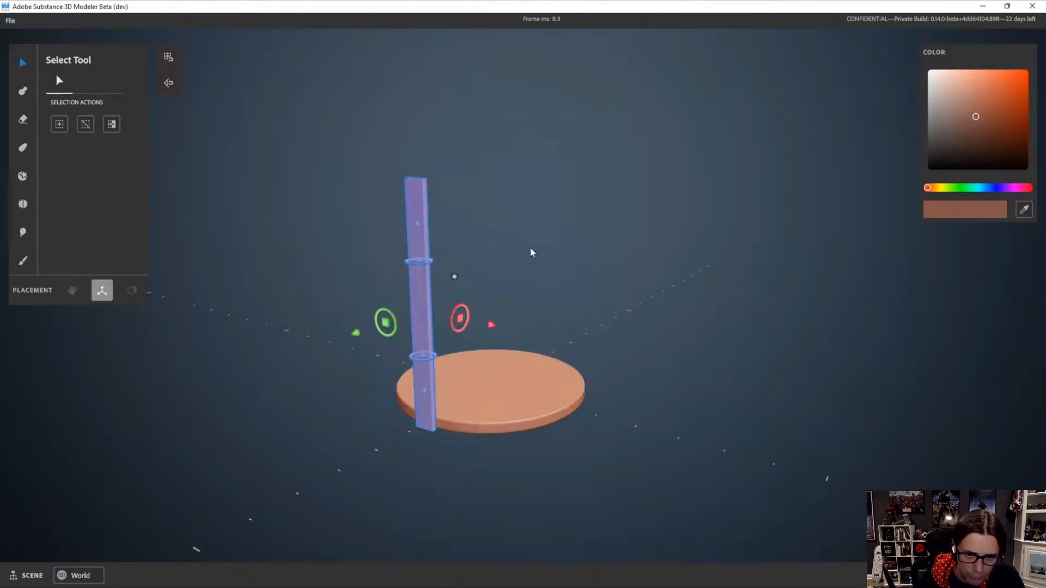
# Select the disc and plank together, move them along the red axis away from the world origin, and deselect them
pyautogui.scroll(-2, 551, 263)
pyautogui.keyDown('alt'); pyautogui.moveTo(565, 276); pyautogui.dragTo(595, 306); pyautogui.keyUp('alt')
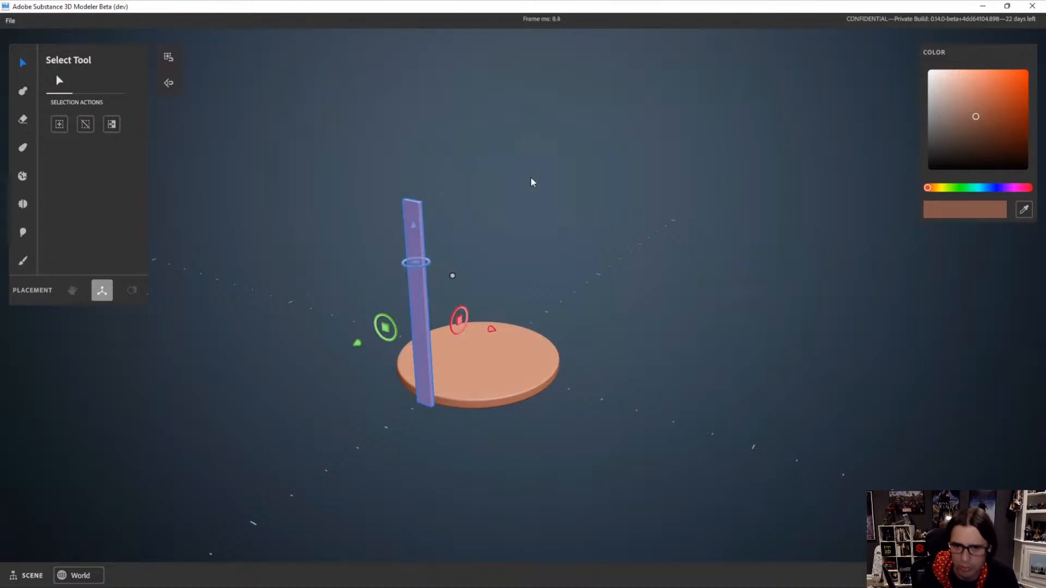
pyautogui.scroll(-1, 536, 235)
pyautogui.click(506, 362)
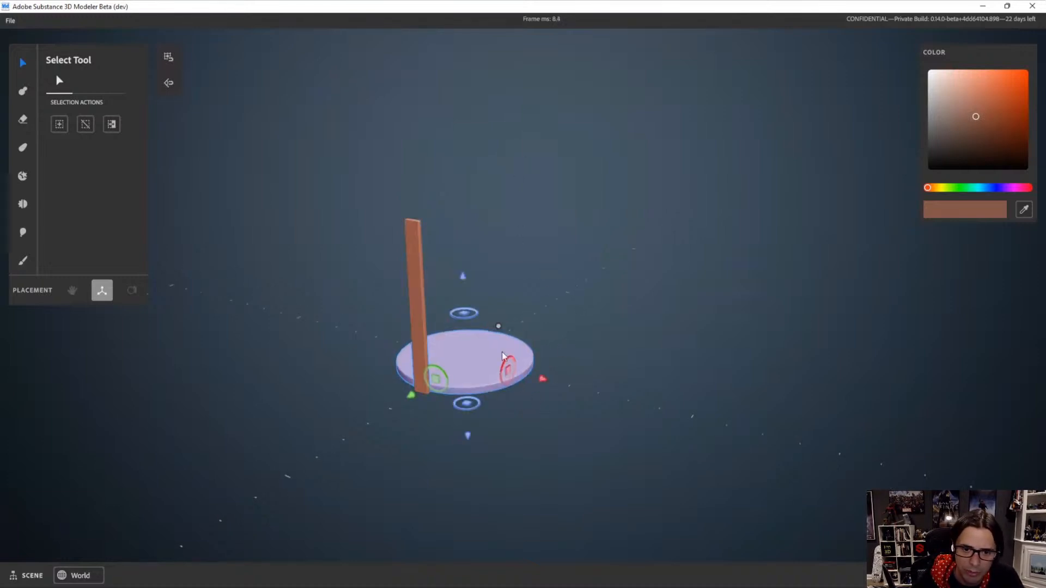
pyautogui.keyDown('shift'); pyautogui.click(416, 233); pyautogui.keyUp('shift')
pyautogui.scroll(-3, 521, 280)
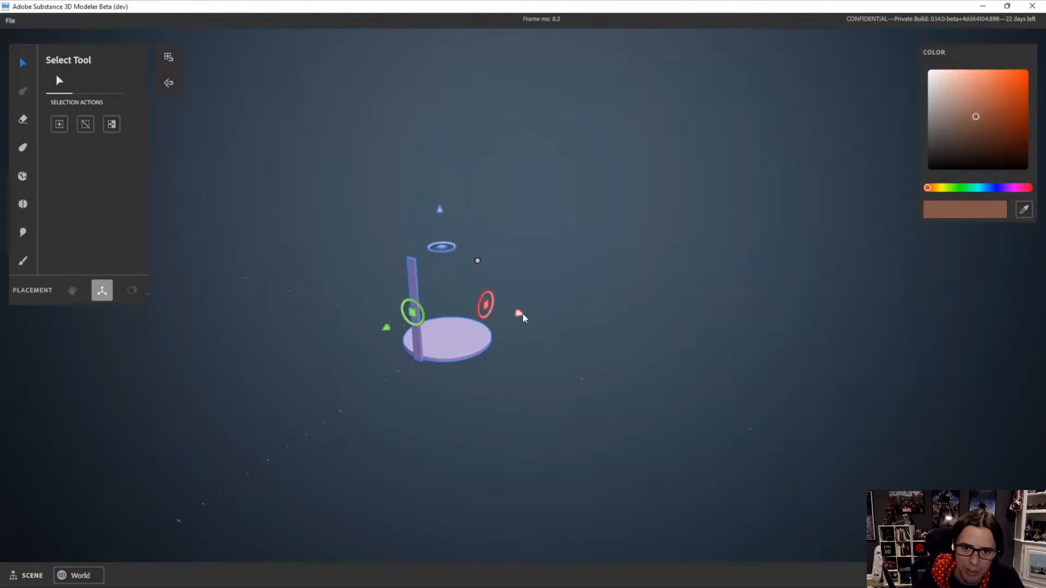
pyautogui.moveTo(522, 314); pyautogui.dragTo(826, 392)
pyautogui.moveTo(697, 398); pyautogui.dragTo(494, 312, button='middle')
pyautogui.scroll(3, 514, 367)
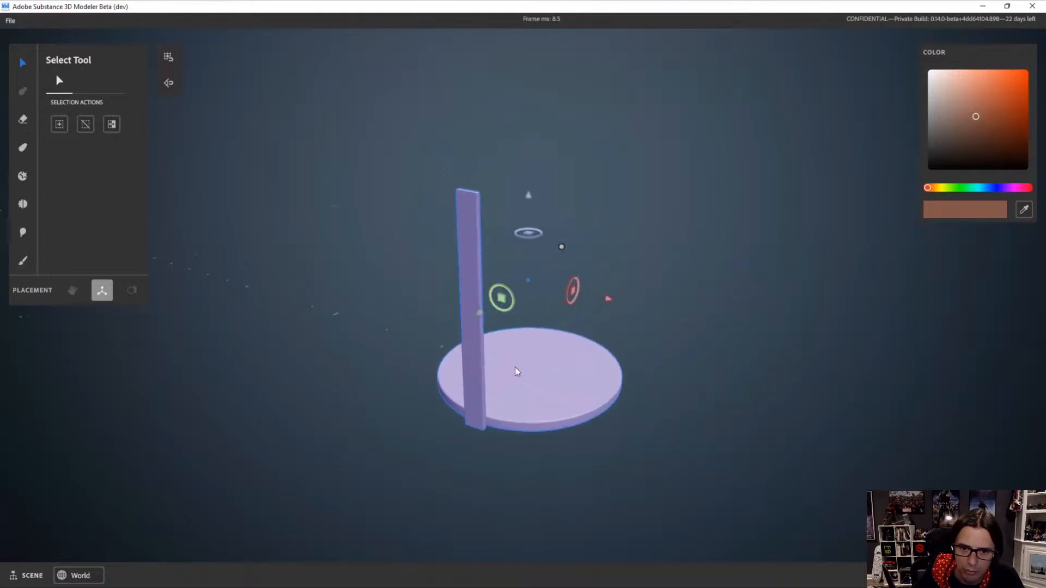
pyautogui.click(727, 335)
pyautogui.keyDown('alt'); pyautogui.moveTo(727, 334); pyautogui.dragTo(590, 337); pyautogui.keyUp('alt')
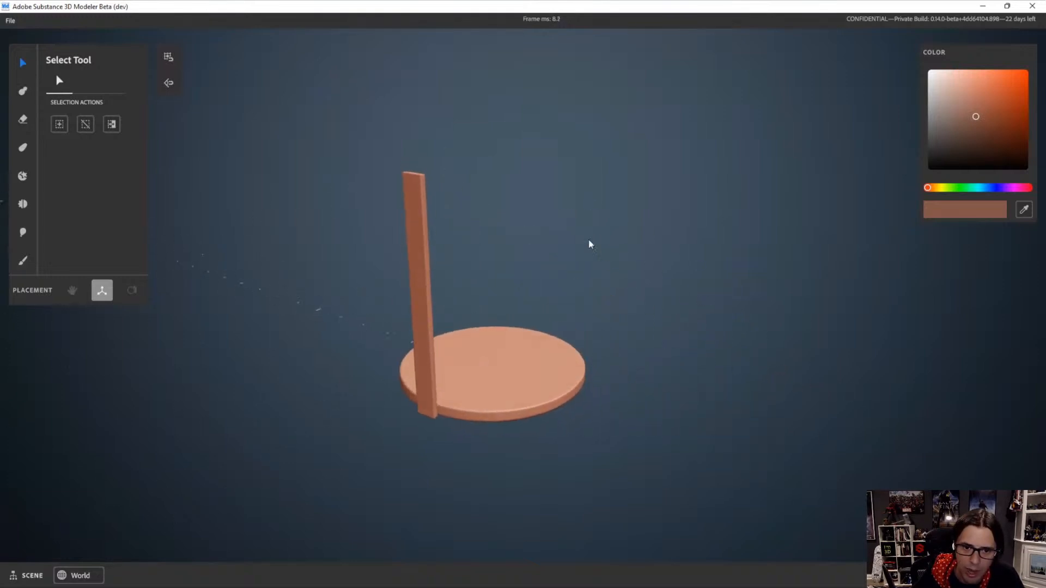
# Try a radial repetition on the ungrouped plank at its moved position
pyautogui.click(419, 190)
pyautogui.rightClick(625, 140)
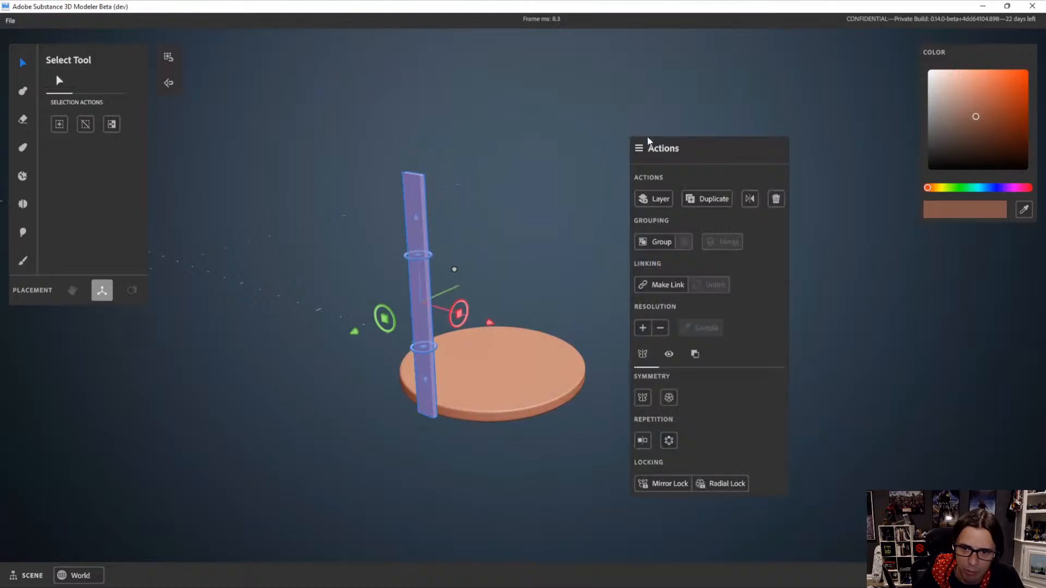
pyautogui.click(669, 440)
pyautogui.keyDown('alt'); pyautogui.moveTo(563, 495); pyautogui.dragTo(686, 462); pyautogui.keyUp('alt')
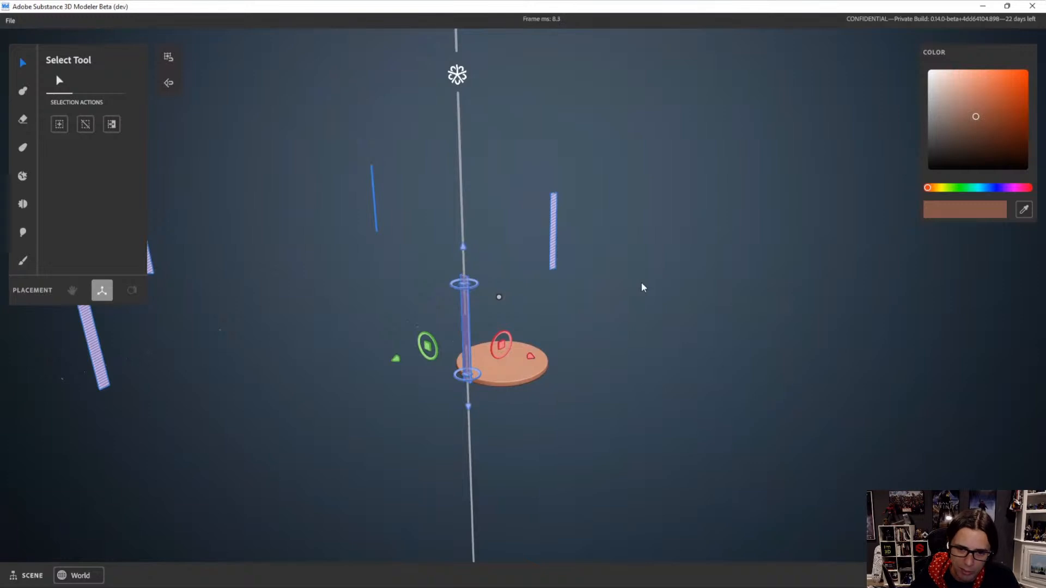
# Undo the ungrouped plank's radial repetition and clear the selection
pyautogui.hotkey('ctrl', 'z')
pyautogui.hotkey('ctrl', 'z')
pyautogui.hotkey('ctrl', 'z')
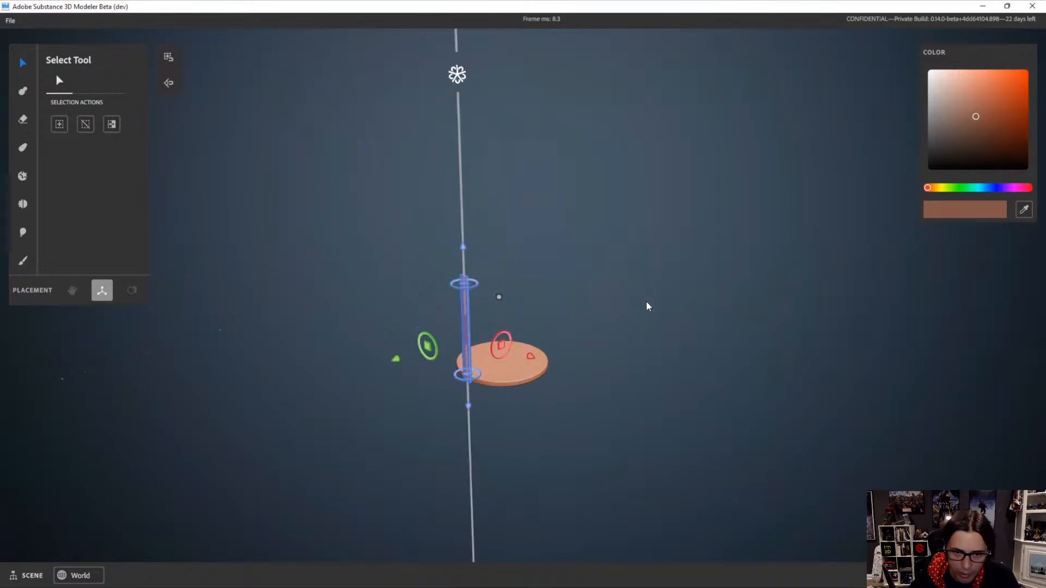
pyautogui.hotkey('ctrl', 'z')
pyautogui.scroll(2, 613, 299)
pyautogui.click(641, 349)
pyautogui.scroll(1, 572, 302)
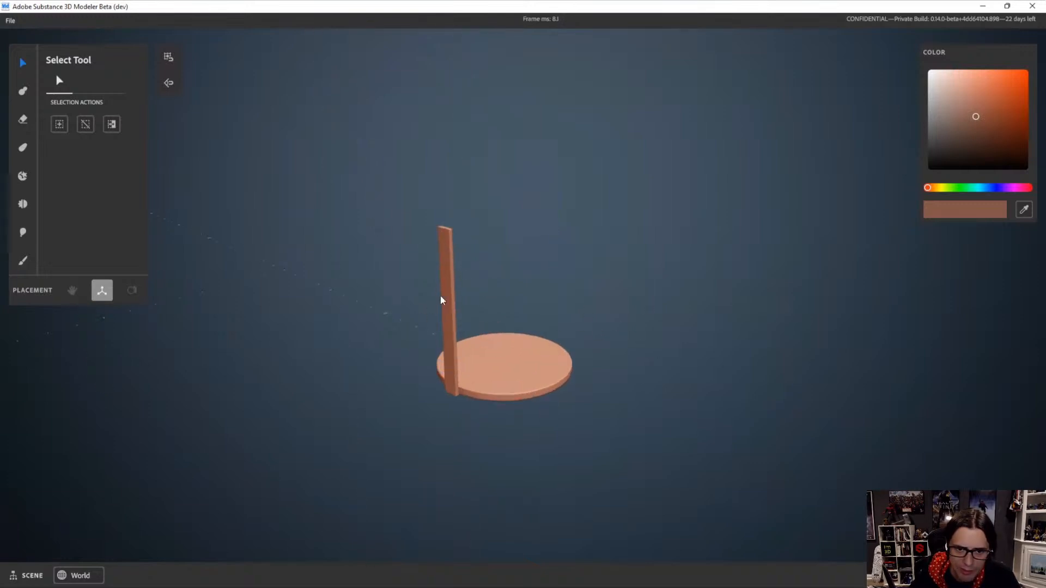
pyautogui.click(442, 297)
pyautogui.rightClick(545, 243)
pyautogui.click(535, 183)
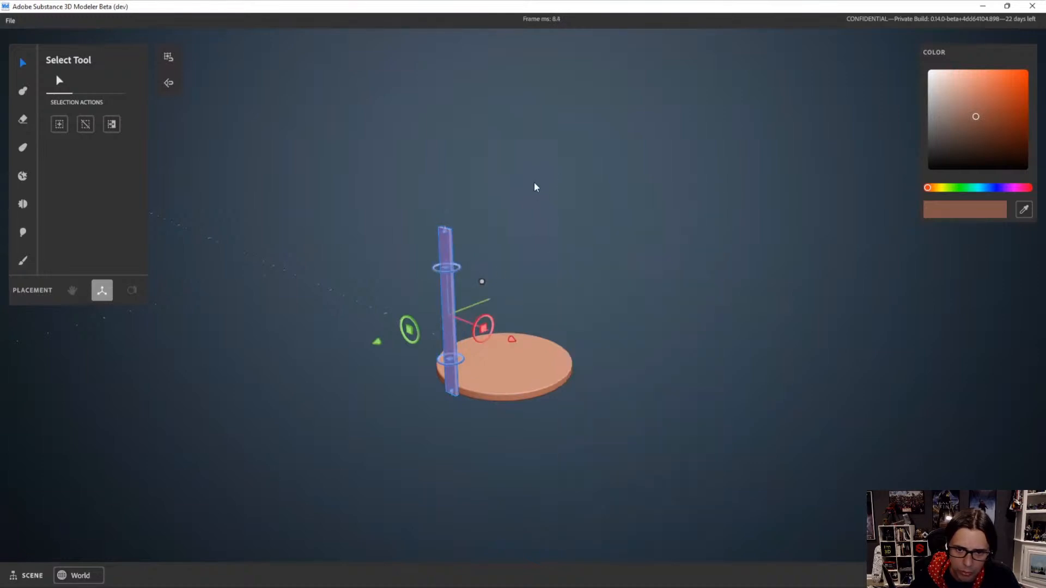
pyautogui.rightClick(575, 133)
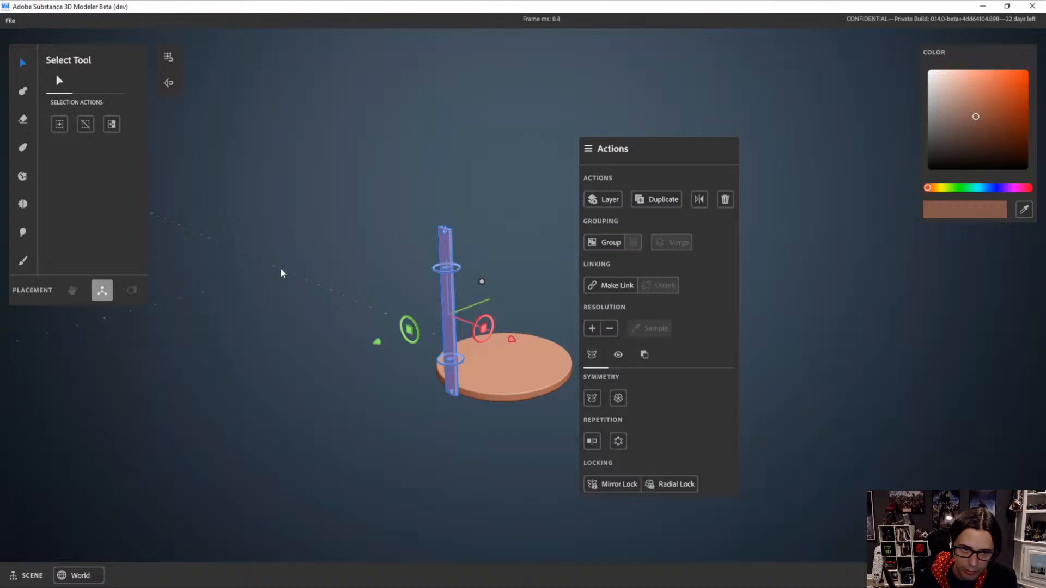
pyautogui.click(435, 192)
pyautogui.click(566, 465)
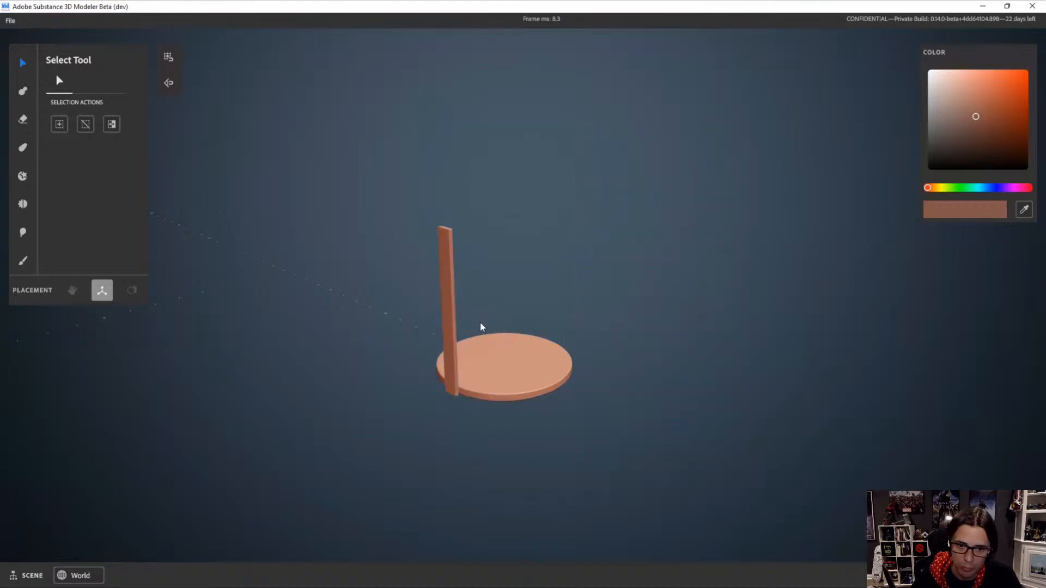
pyautogui.click(452, 315)
pyautogui.click(512, 370)
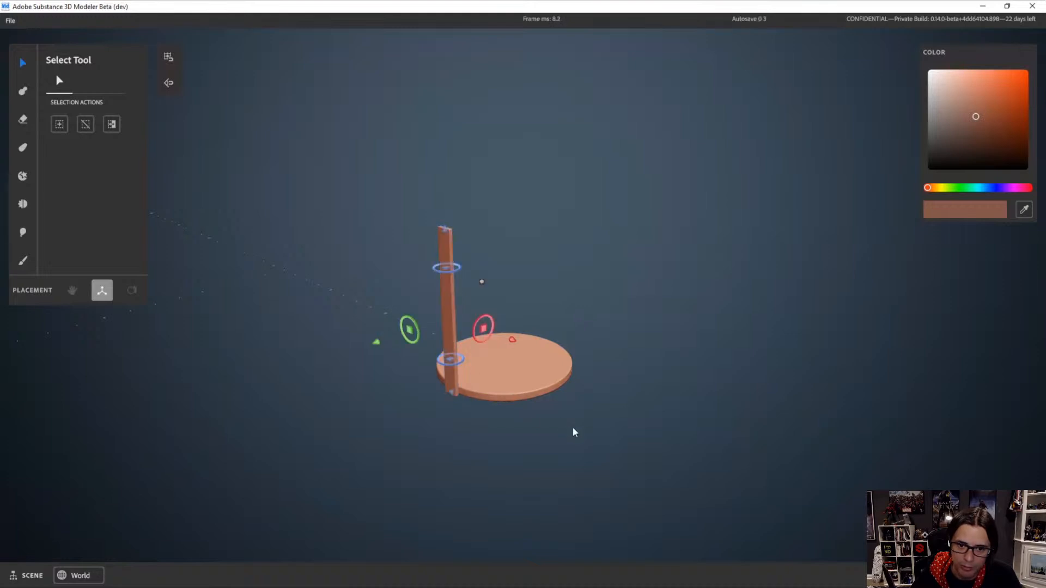
pyautogui.click(698, 447)
# Group the upright plank and the disc together
pyautogui.click(444, 237)
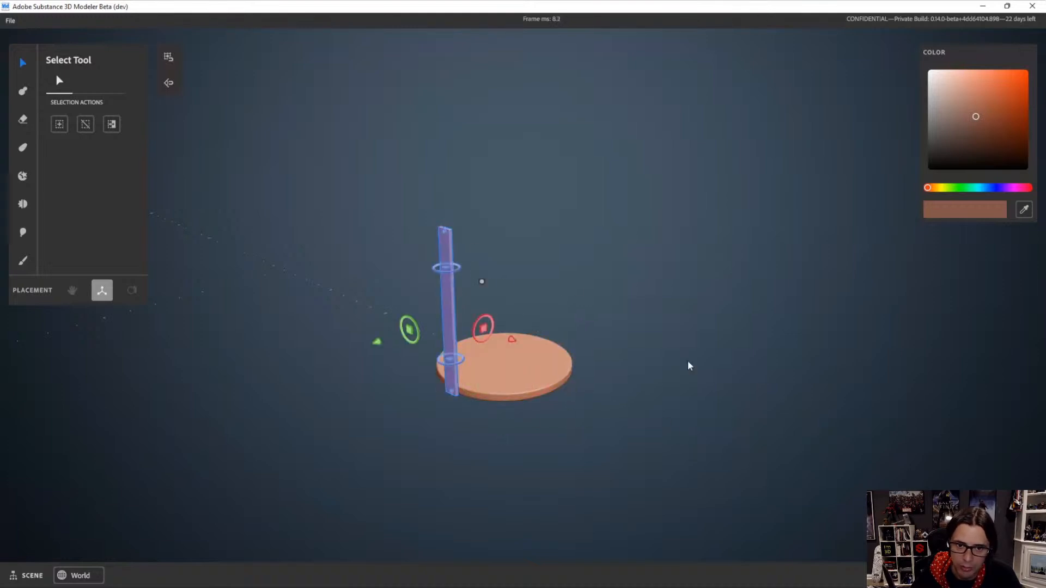
pyautogui.click(539, 382)
pyautogui.rightClick(641, 253)
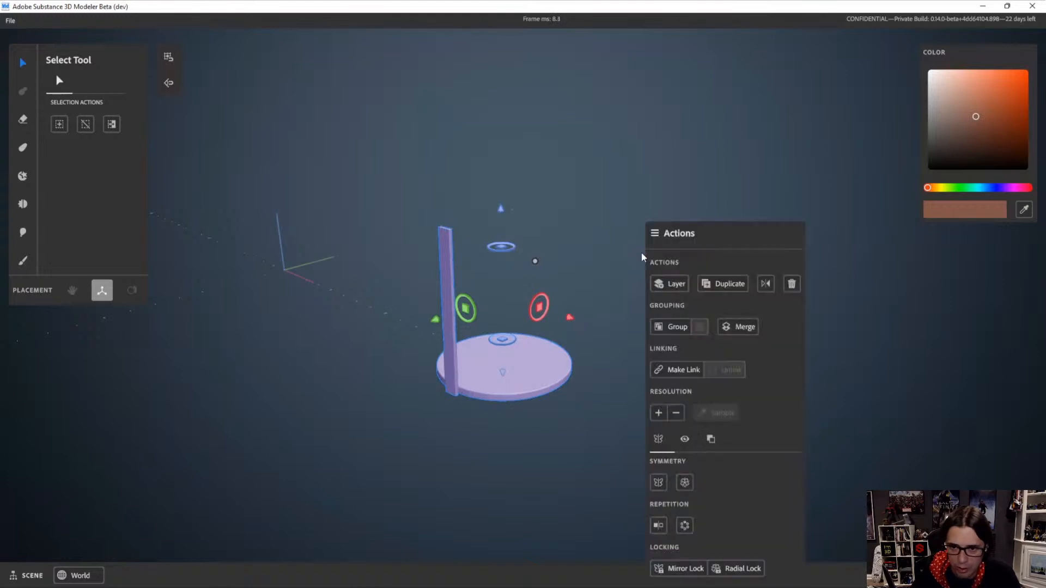
pyautogui.click(671, 324)
pyautogui.click(603, 240)
pyautogui.click(692, 286)
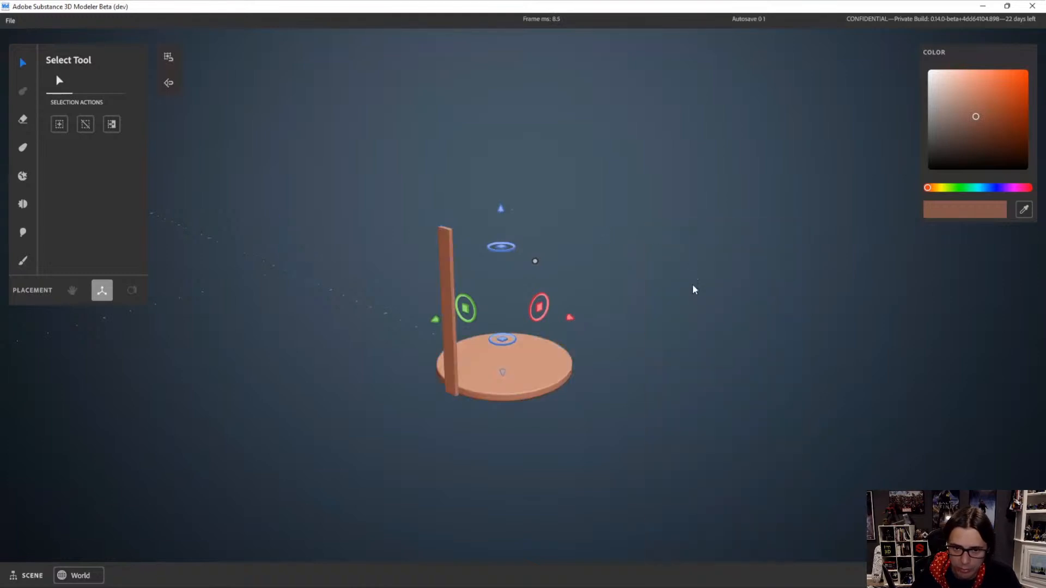
# Enter the group of plank and disc so its parts can be edited individually
pyautogui.click(450, 278)
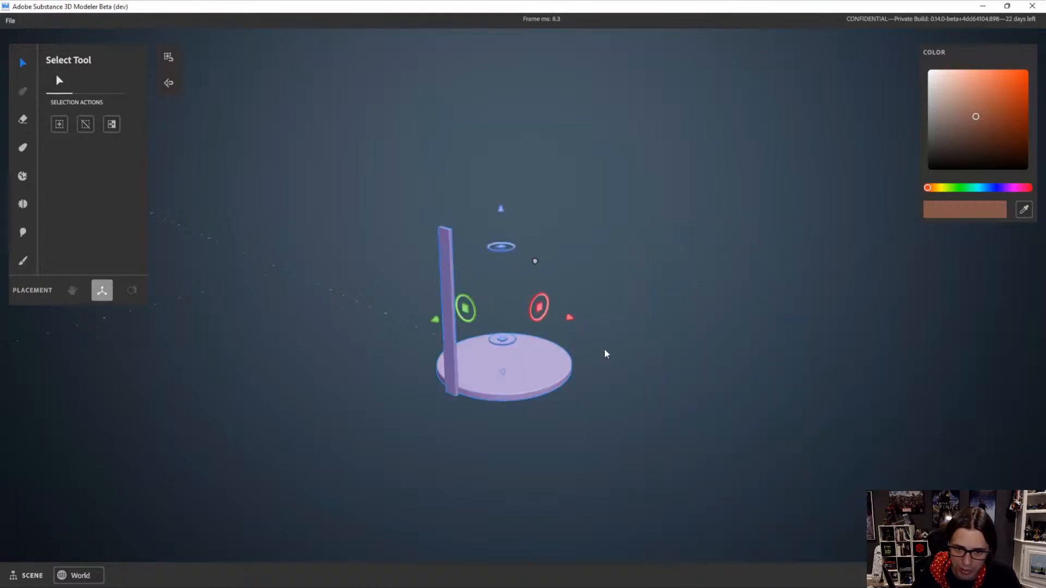
pyautogui.doubleClick(442, 240)
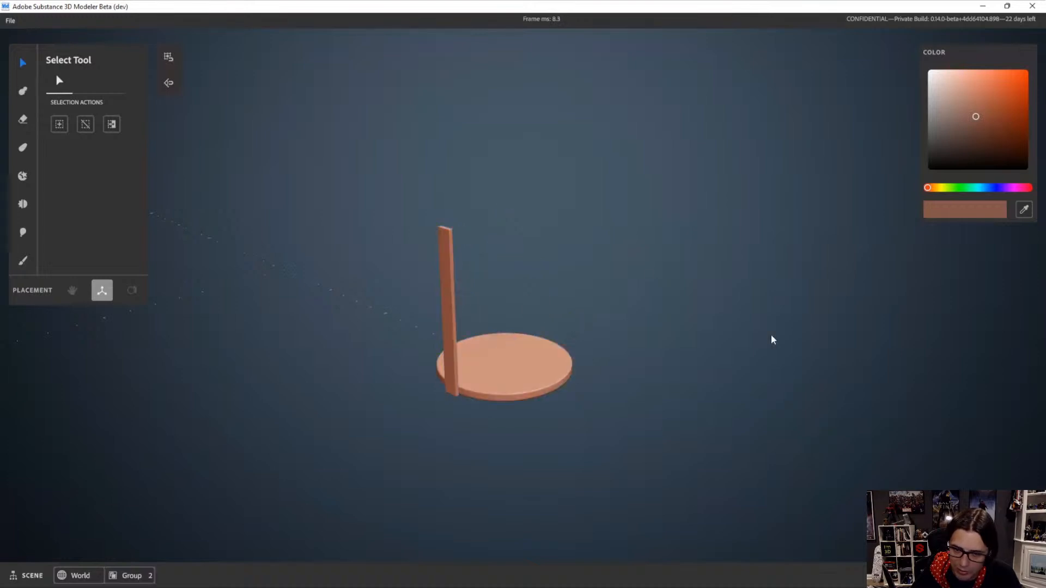
pyautogui.click(536, 354)
pyautogui.click(447, 263)
pyautogui.click(684, 257)
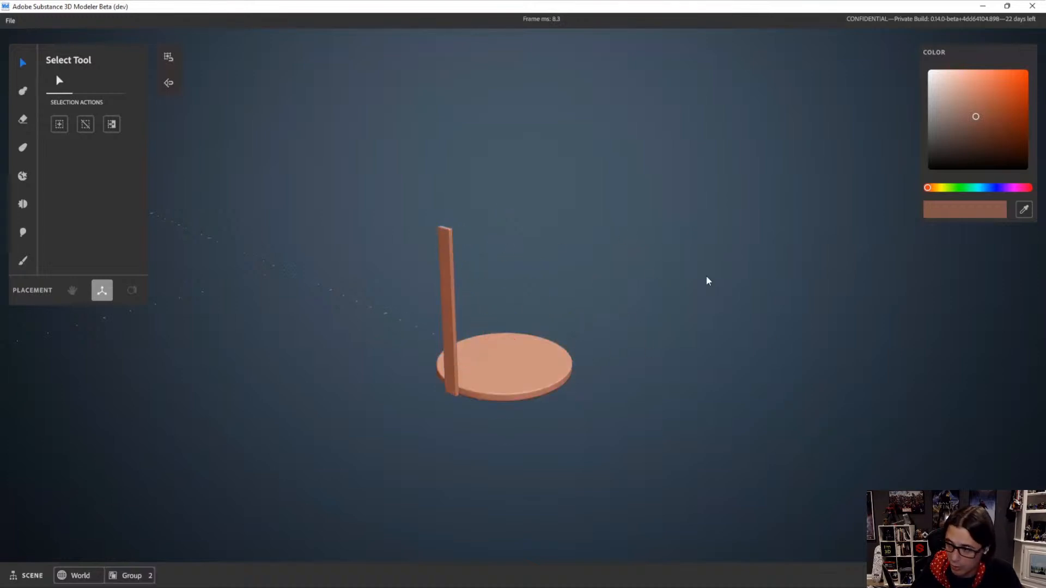
# Apply a radial repetition to the plank inside the group
pyautogui.click(445, 255)
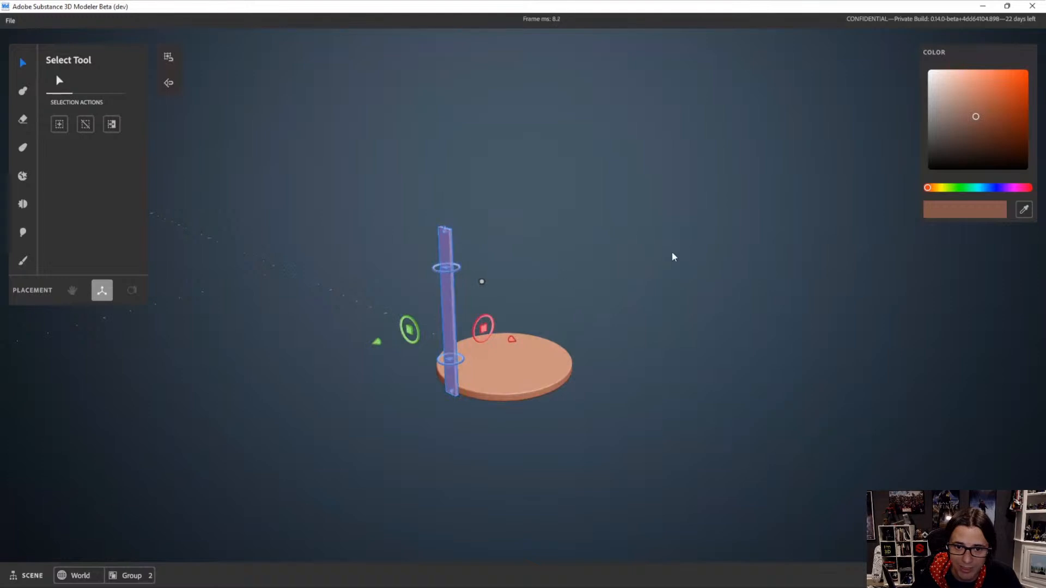
pyautogui.rightClick(669, 234)
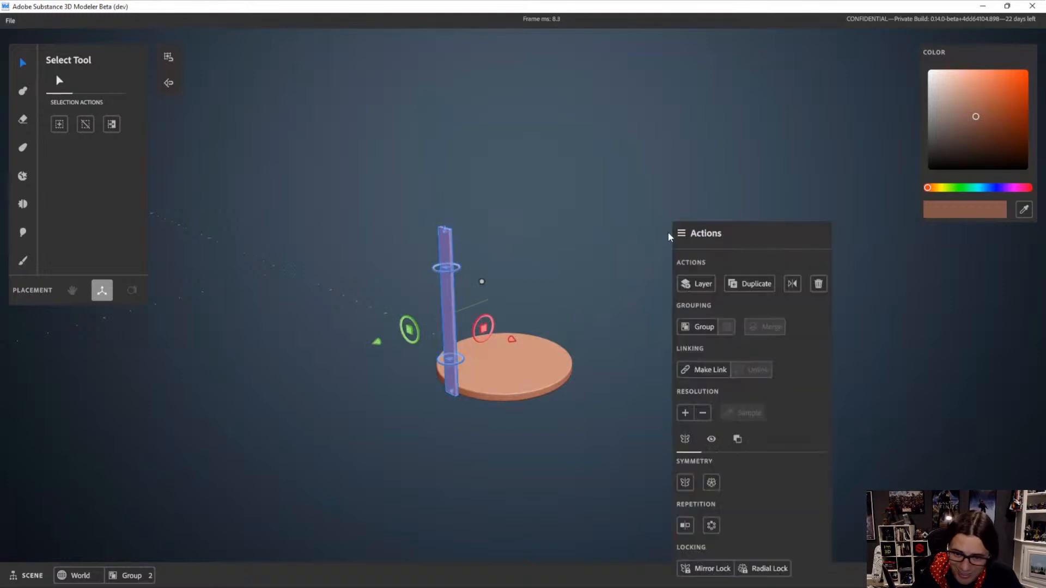
pyautogui.click(710, 527)
pyautogui.click(557, 428)
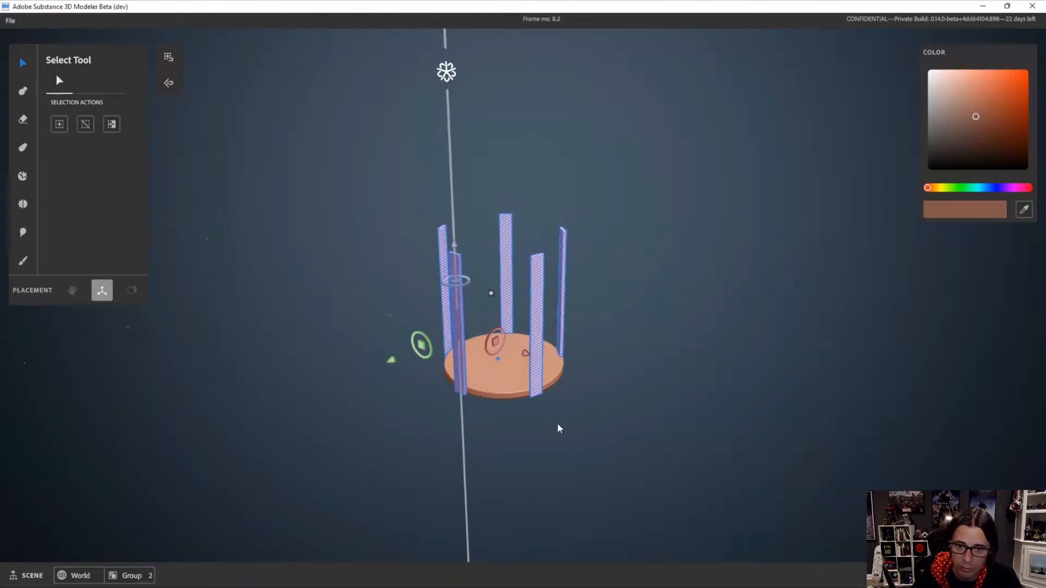
pyautogui.keyDown('alt'); pyautogui.moveTo(558, 424); pyautogui.dragTo(623, 487); pyautogui.keyUp('alt')
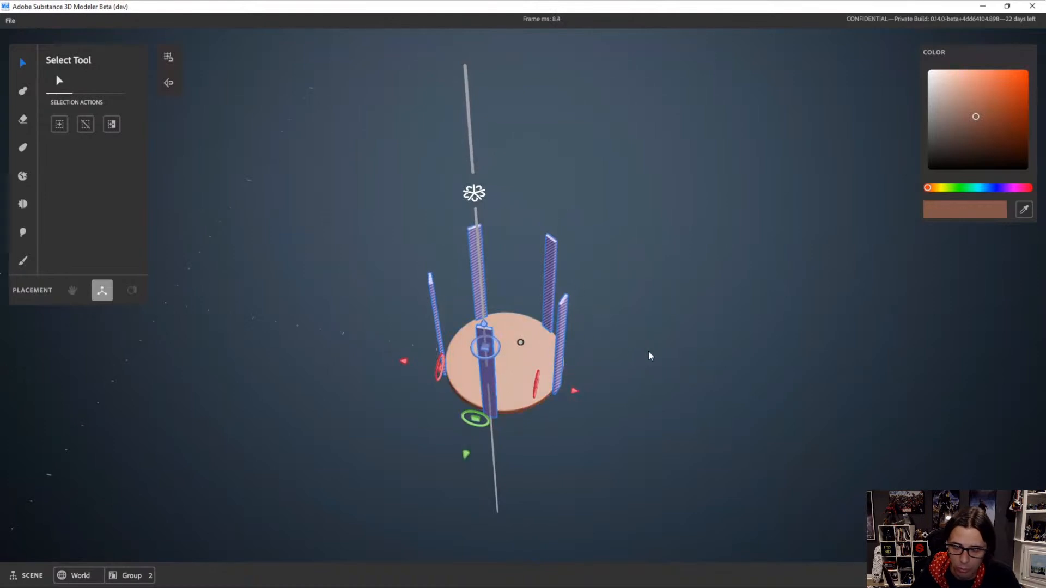
pyautogui.keyDown('alt'); pyautogui.moveTo(649, 356); pyautogui.dragTo(728, 254); pyautogui.keyUp('alt')
# Increase the plank's radial repetition count to 28 to form a closed bucket wall
pyautogui.rightClick(720, 279)
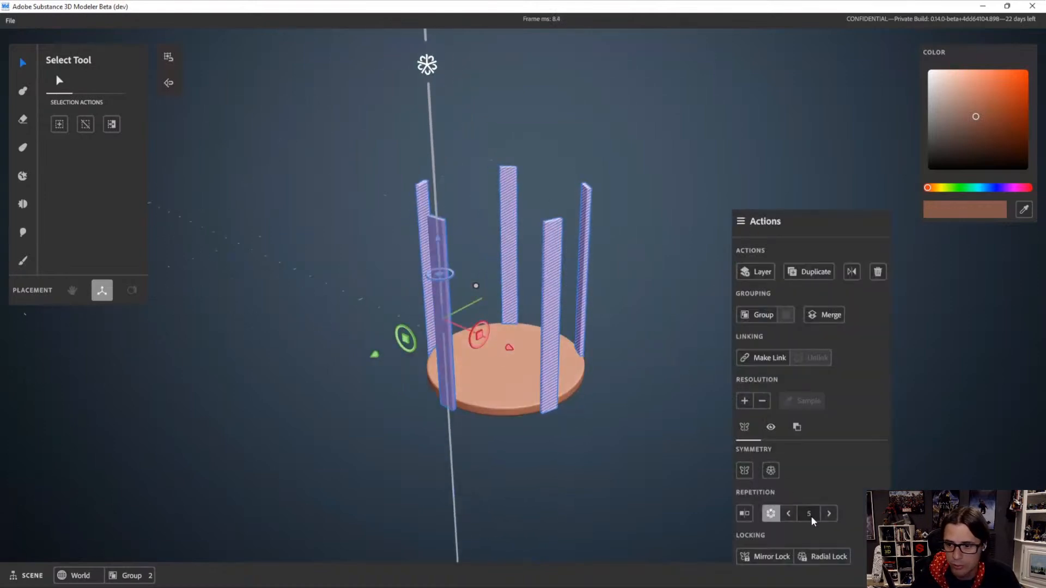
pyautogui.click(829, 513)
pyautogui.click(828, 513)
pyautogui.click(829, 513)
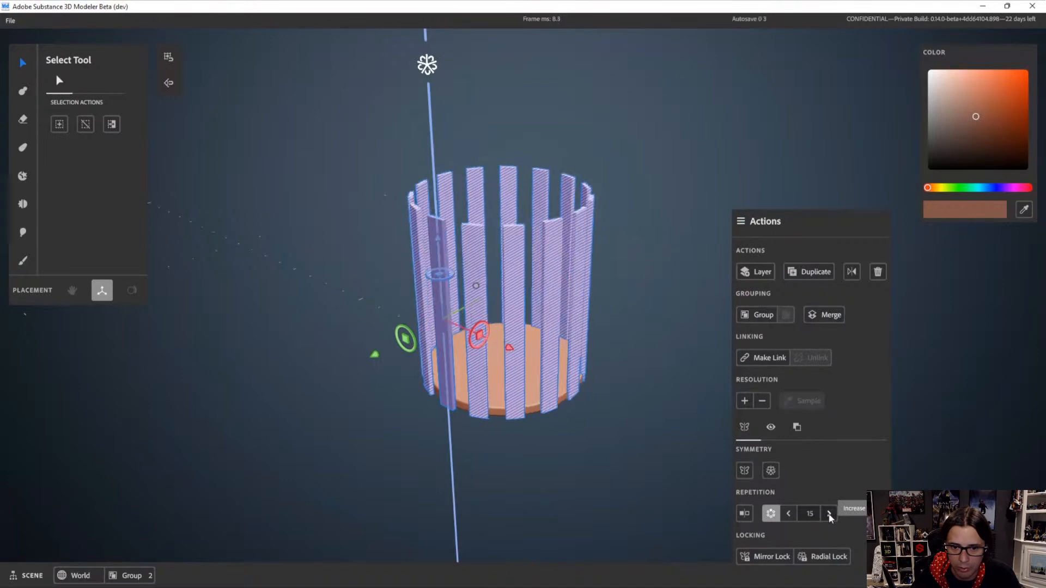
pyautogui.click(829, 513)
pyautogui.click(829, 514)
pyautogui.click(829, 513)
pyautogui.click(829, 513)
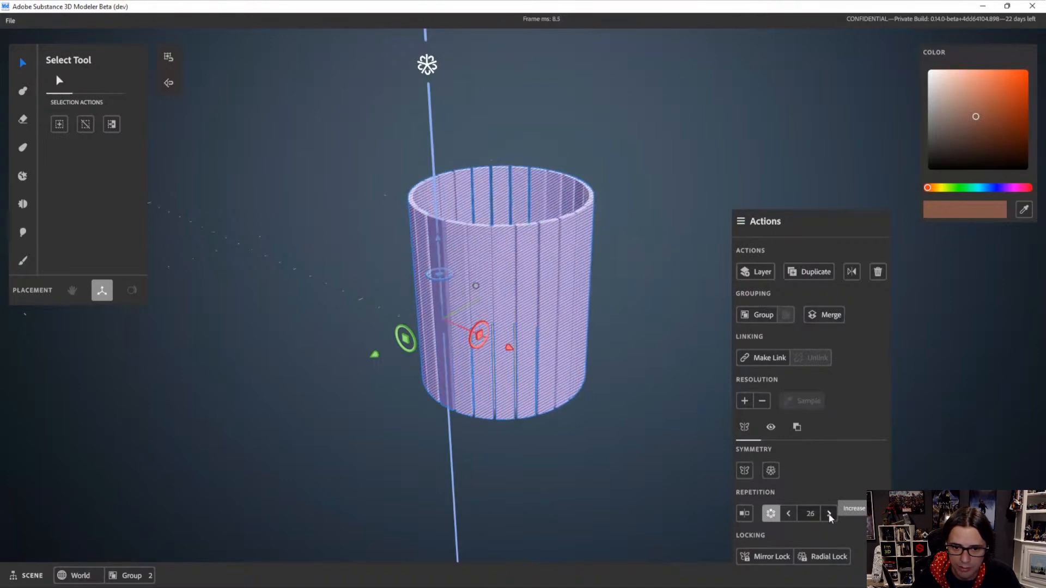
pyautogui.click(829, 513)
pyautogui.click(828, 514)
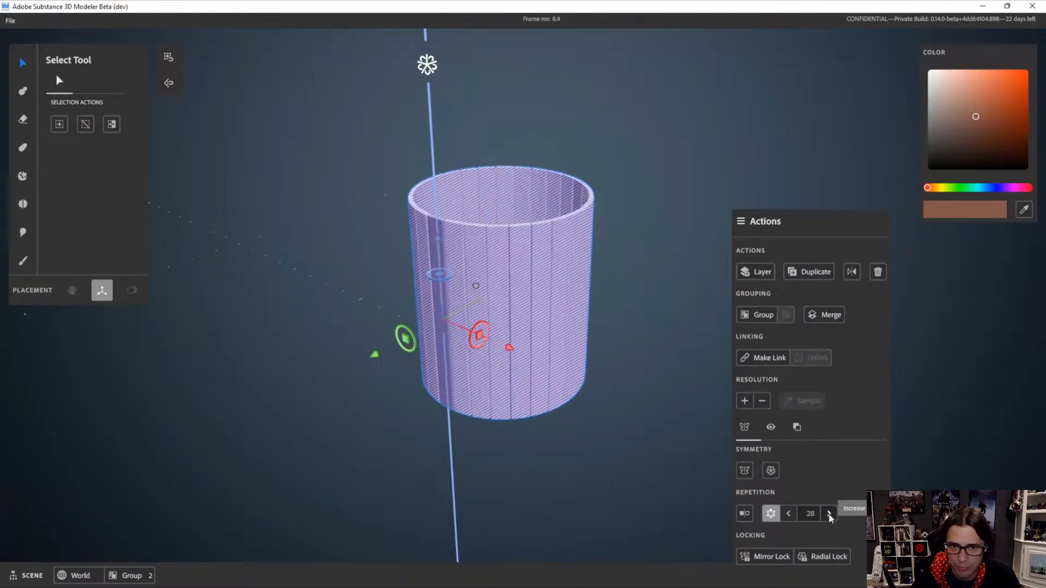
pyautogui.click(663, 424)
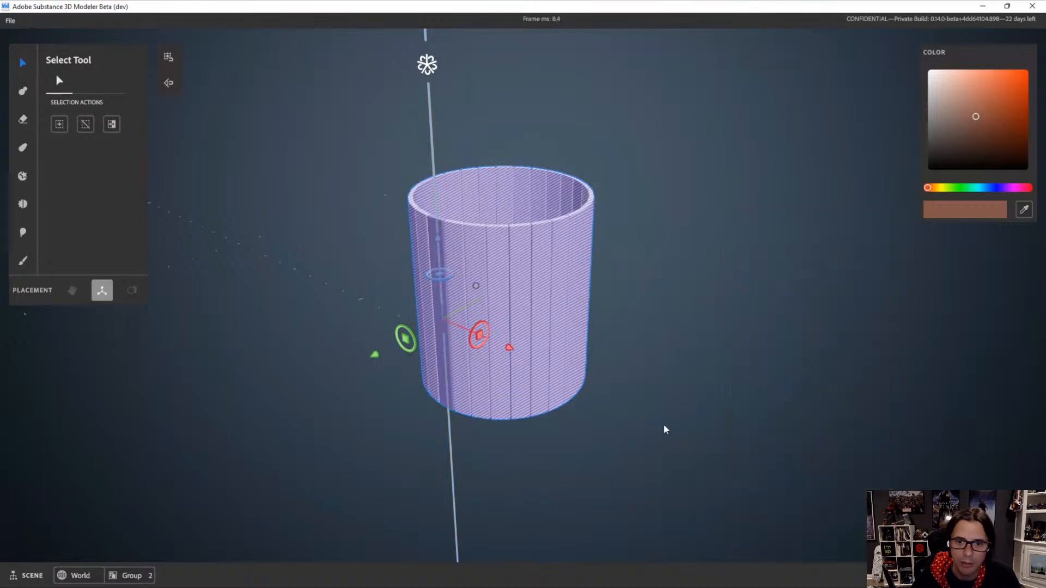
# Enter the bucket group again and nudge its bottom disc slightly along the green and red axes to centre it within the planks
pyautogui.scroll(1, 663, 424)
pyautogui.keyDown('alt'); pyautogui.moveTo(620, 355); pyautogui.dragTo(537, 327); pyautogui.keyUp('alt')
pyautogui.click(720, 193)
pyautogui.click(521, 374)
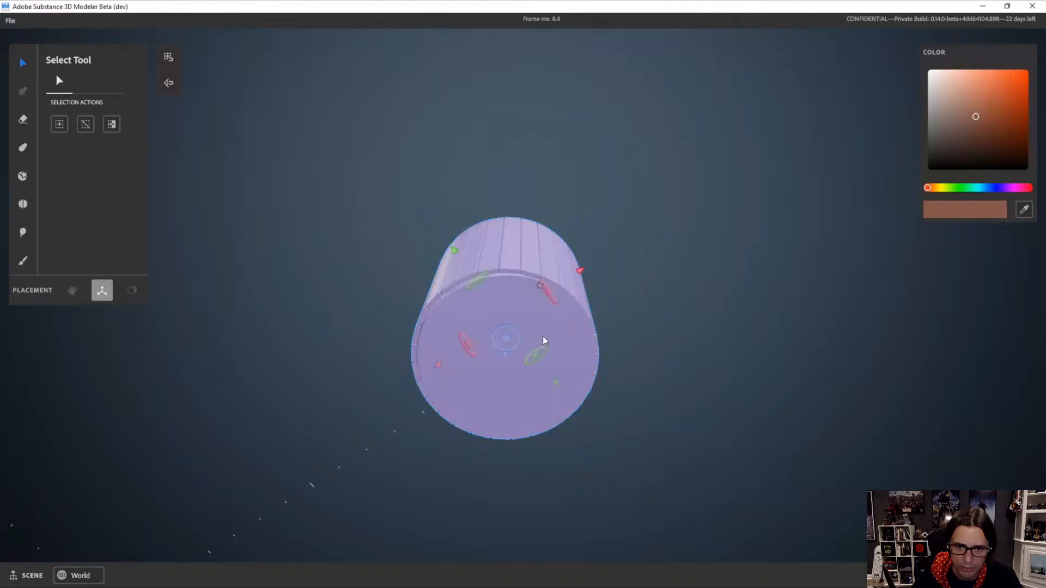
pyautogui.doubleClick(542, 341)
pyautogui.click(534, 364)
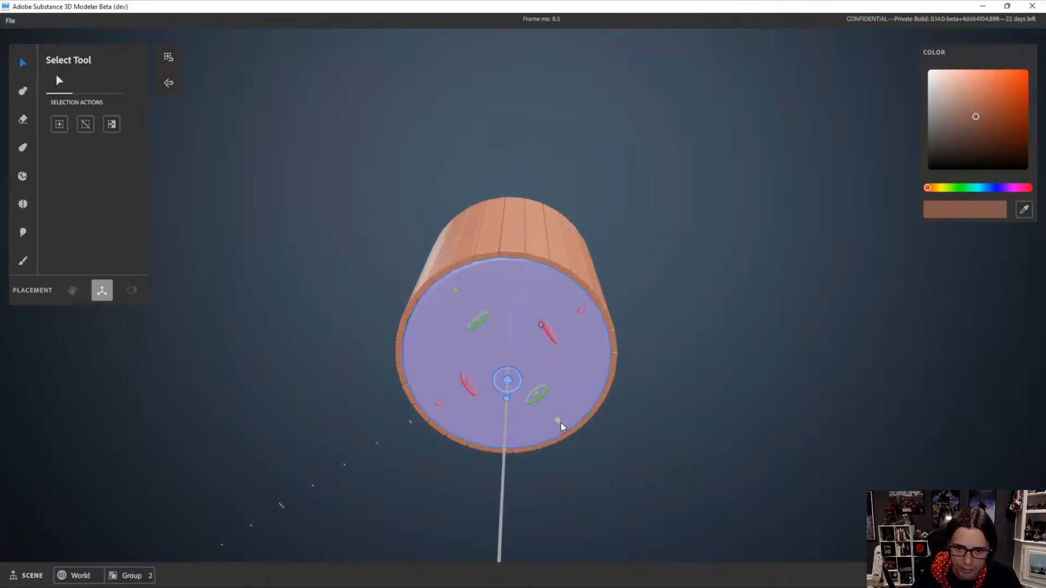
pyautogui.moveTo(560, 423); pyautogui.dragTo(560, 422)
pyautogui.moveTo(439, 402); pyautogui.dragTo(439, 401)
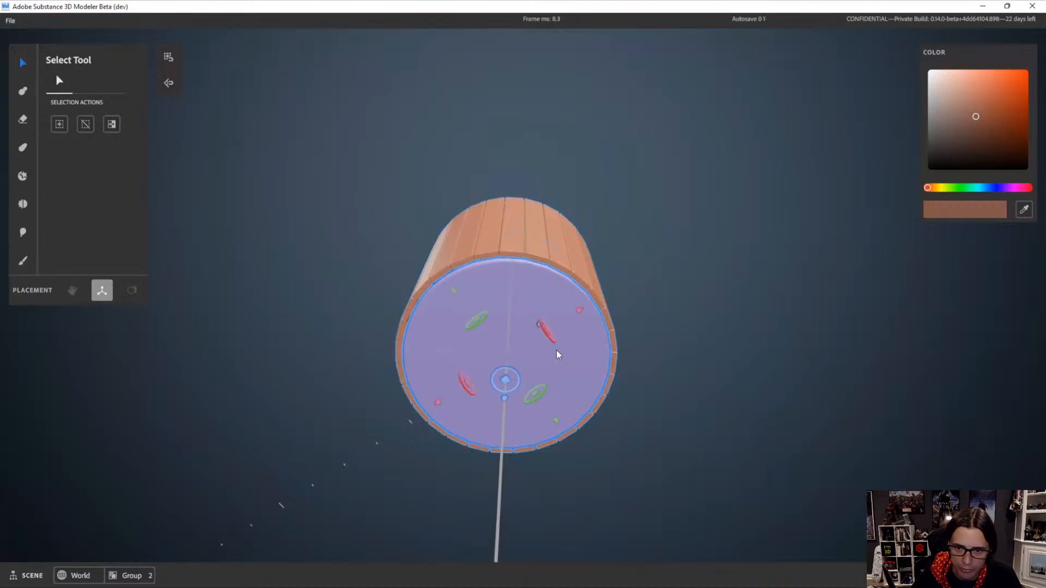
# Nudge the bucket's bottom disc slightly along the green axis and clear the selection
pyautogui.moveTo(556, 421); pyautogui.dragTo(558, 416)
pyautogui.click(632, 214)
pyautogui.moveTo(632, 211)
pyautogui.keyDown('alt'); pyautogui.mouseDown()
pyautogui.moveTo(669, 417)
pyautogui.moveTo(640, 338)
pyautogui.moveTo(599, 355)
pyautogui.mouseUp(); pyautogui.keyUp('alt')
# Select the radially repeated planks and activate the Warp tool on them
pyautogui.click(473, 303)
pyautogui.keyDown('alt'); pyautogui.moveTo(552, 274); pyautogui.dragTo(509, 268); pyautogui.keyUp('alt')
pyautogui.keyDown('alt'); pyautogui.moveTo(532, 286); pyautogui.dragTo(531, 313, button='right'); pyautogui.keyUp('alt')
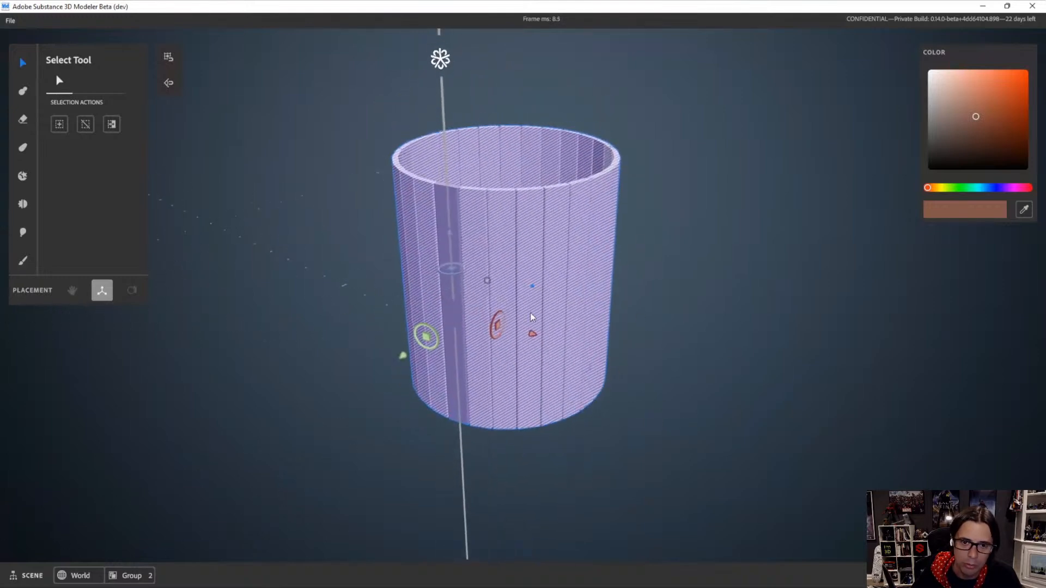
pyautogui.keyDown('alt'); pyautogui.moveTo(531, 313); pyautogui.dragTo(545, 267); pyautogui.keyUp('alt')
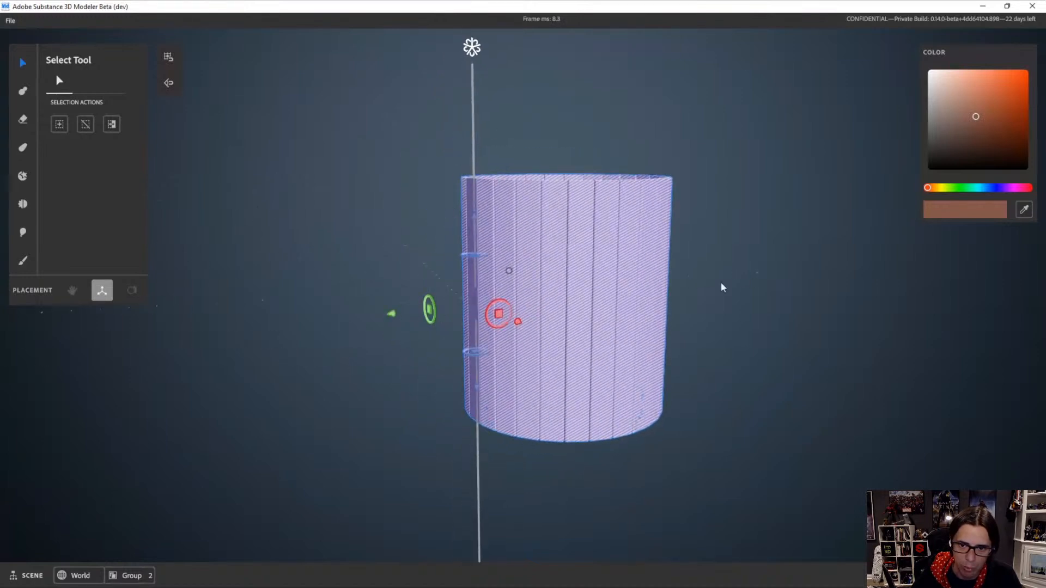
pyautogui.keyDown('alt'); pyautogui.moveTo(506, 341); pyautogui.dragTo(665, 345); pyautogui.keyUp('alt')
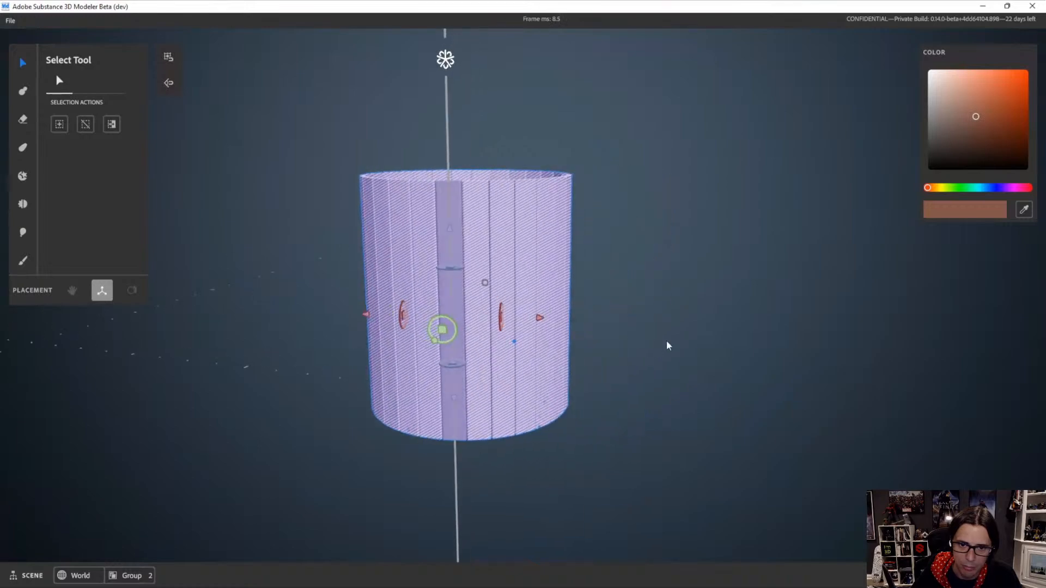
pyautogui.click(667, 342)
pyautogui.click(451, 205)
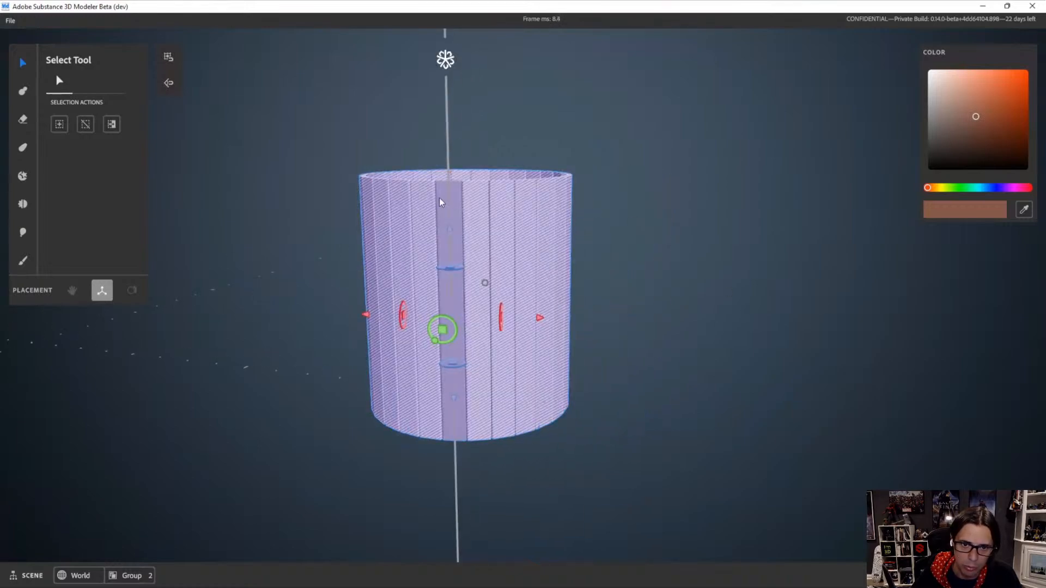
pyautogui.press('c')
pyautogui.keyDown('alt'); pyautogui.moveTo(456, 198); pyautogui.dragTo(550, 305); pyautogui.keyUp('alt')
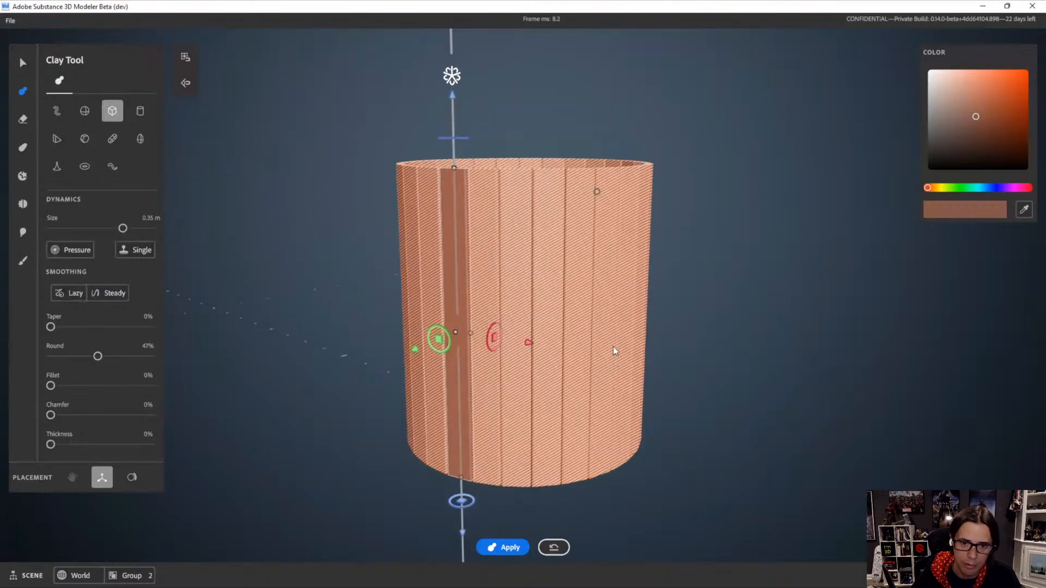
pyautogui.press('w')
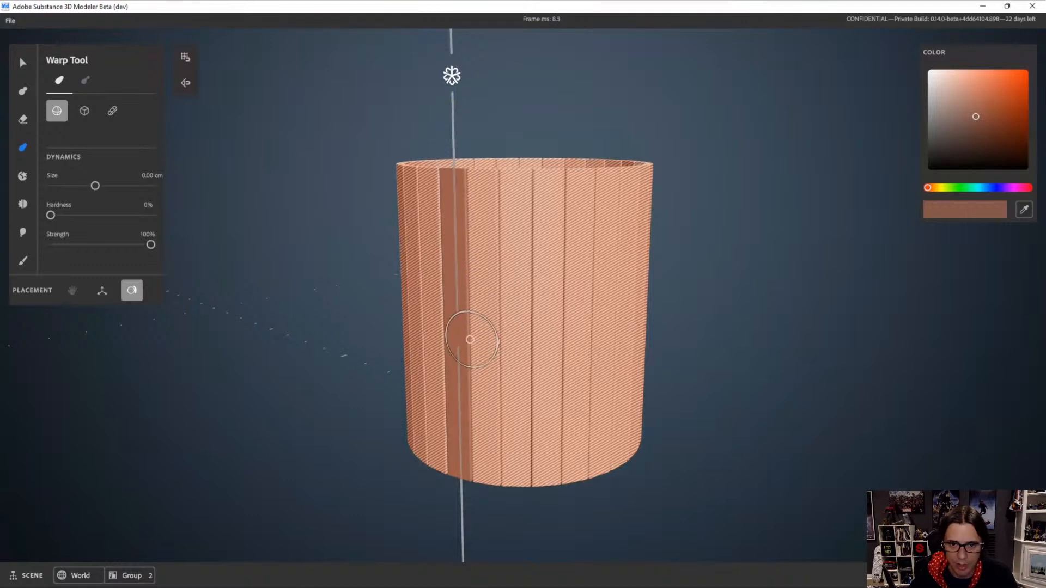
# Try pulling the top of the source plank outward with the Warp tool, and undo the deformation
pyautogui.keyDown('alt'); pyautogui.moveTo(549, 381); pyautogui.dragTo(404, 338); pyautogui.keyUp('alt')
pyautogui.hotkey('ctrl', 'z')
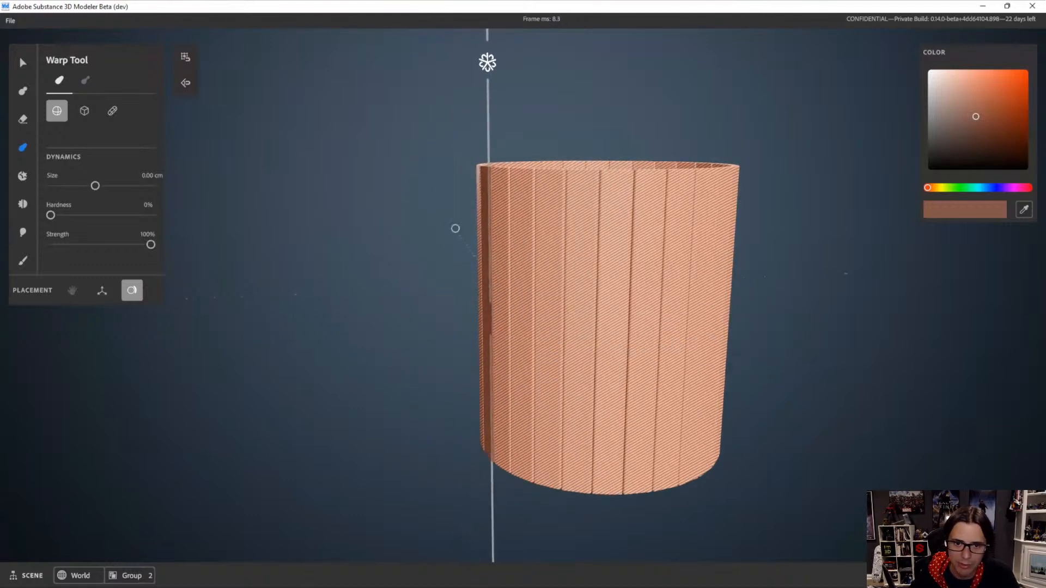
pyautogui.moveTo(484, 171); pyautogui.dragTo(327, 183)
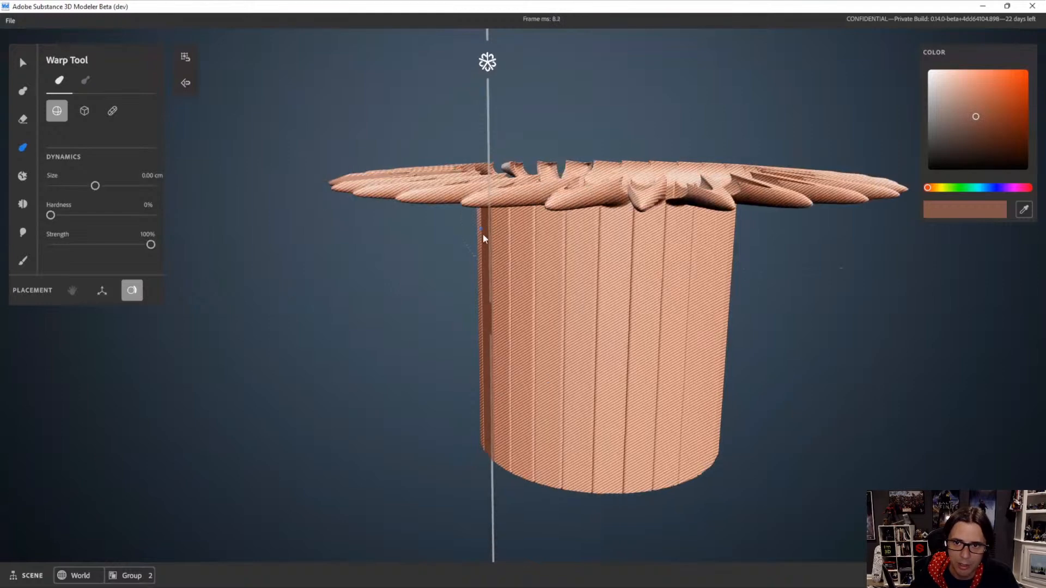
pyautogui.keyDown('alt'); pyautogui.moveTo(483, 234); pyautogui.dragTo(643, 253); pyautogui.keyUp('alt')
pyautogui.hotkey('ctrl', 'z')
# Try warping the source plank sideways at several heights and inspect the repeated zigzag pattern around the bucket
pyautogui.moveTo(537, 433)
pyautogui.keyDown('alt'); pyautogui.mouseDown()
pyautogui.moveTo(507, 304)
pyautogui.moveTo(527, 331)
pyautogui.mouseUp(); pyautogui.keyUp('alt')
pyautogui.moveTo(564, 371)
pyautogui.keyDown('alt'); pyautogui.mouseDown()
pyautogui.moveTo(551, 494)
pyautogui.moveTo(533, 456)
pyautogui.moveTo(464, 432)
pyautogui.mouseUp(); pyautogui.keyUp('alt')
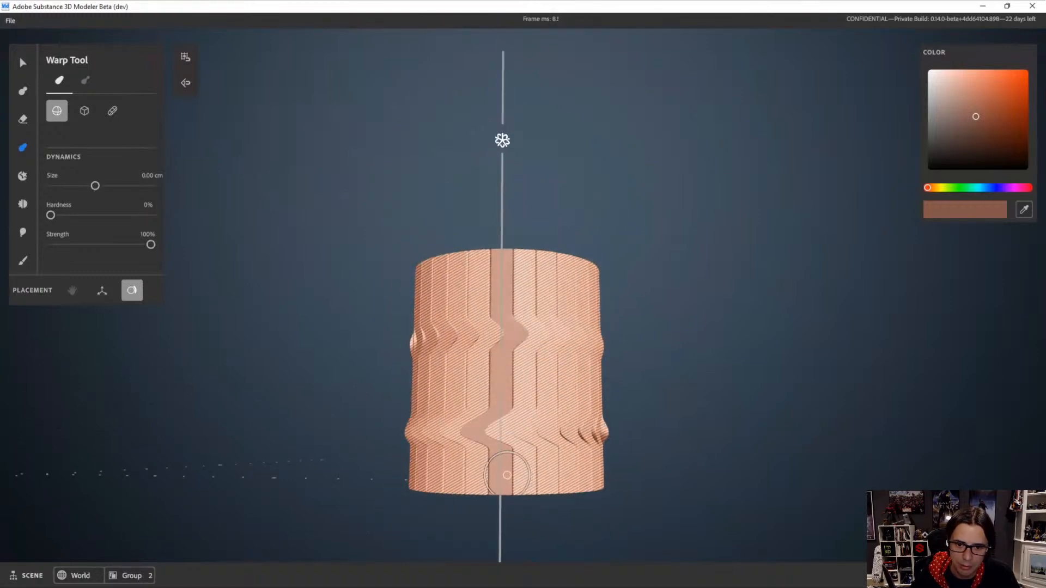
pyautogui.moveTo(497, 473); pyautogui.dragTo(523, 474)
pyautogui.keyDown('alt'); pyautogui.moveTo(599, 481); pyautogui.dragTo(664, 391); pyautogui.keyUp('alt')
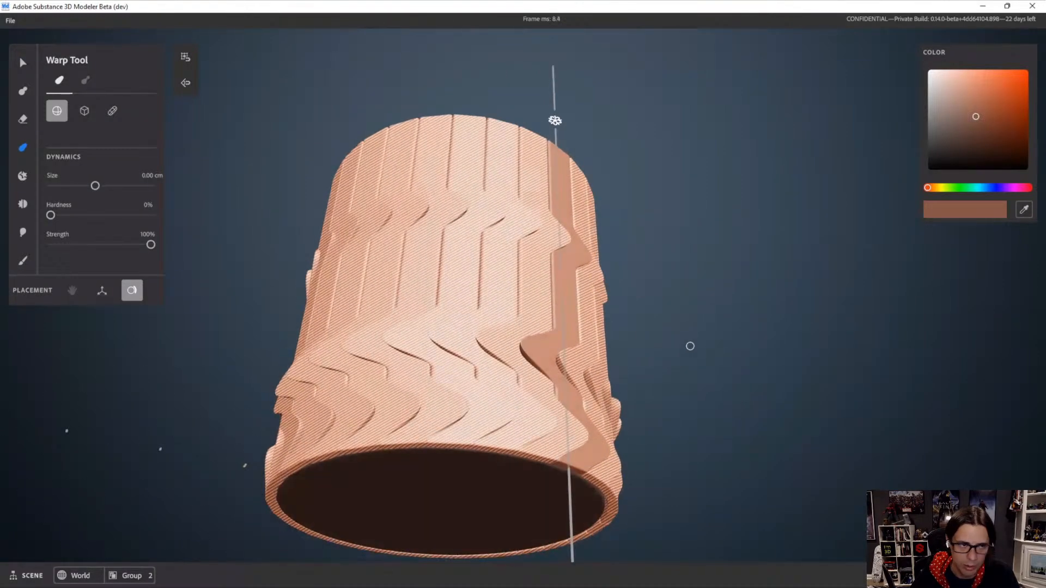
pyautogui.click(23, 64)
pyautogui.click(790, 282)
pyautogui.keyDown('alt'); pyautogui.moveTo(789, 283); pyautogui.dragTo(717, 447); pyautogui.keyUp('alt')
pyautogui.keyDown('alt'); pyautogui.moveTo(716, 447); pyautogui.dragTo(576, 375, button='right'); pyautogui.keyUp('alt')
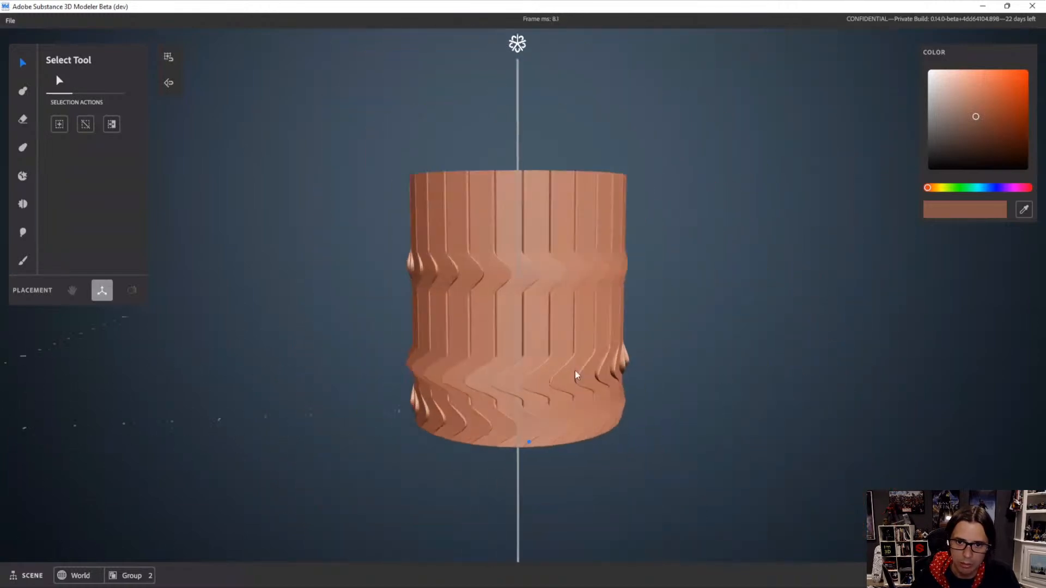
pyautogui.keyDown('alt'); pyautogui.moveTo(577, 375); pyautogui.dragTo(626, 382, button='middle'); pyautogui.keyUp('alt')
pyautogui.click(648, 417)
# Undo the sideways warps on the planks
pyautogui.hotkey('ctrl', 'z')
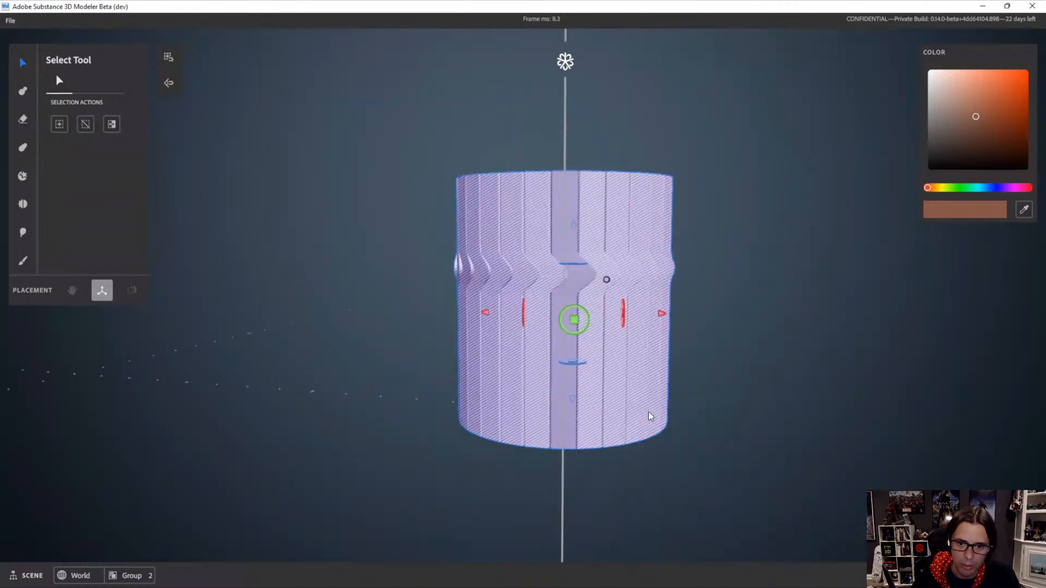
pyautogui.hotkey('ctrl', 'z')
pyautogui.keyDown('alt'); pyautogui.moveTo(587, 340); pyautogui.dragTo(632, 326, button='right'); pyautogui.keyUp('alt')
pyautogui.keyDown('alt'); pyautogui.moveTo(632, 327); pyautogui.dragTo(560, 293); pyautogui.keyUp('alt')
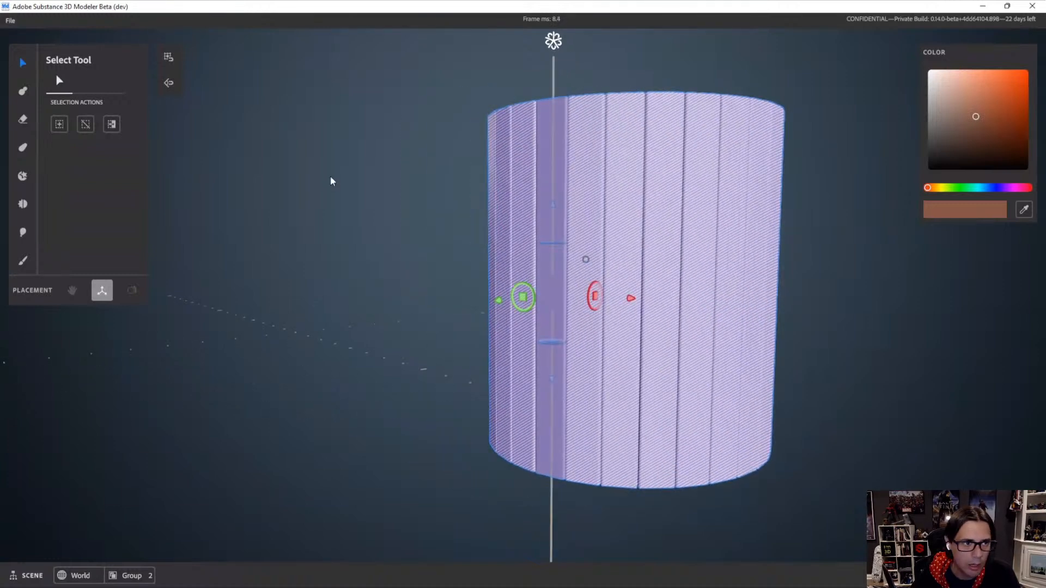
# Activate the Warp tool with gizmo placement and position its sphere on the source plank's upper part
pyautogui.press('4')
pyautogui.keyDown('alt'); pyautogui.moveTo(628, 302); pyautogui.dragTo(626, 254, button='right'); pyautogui.keyUp('alt')
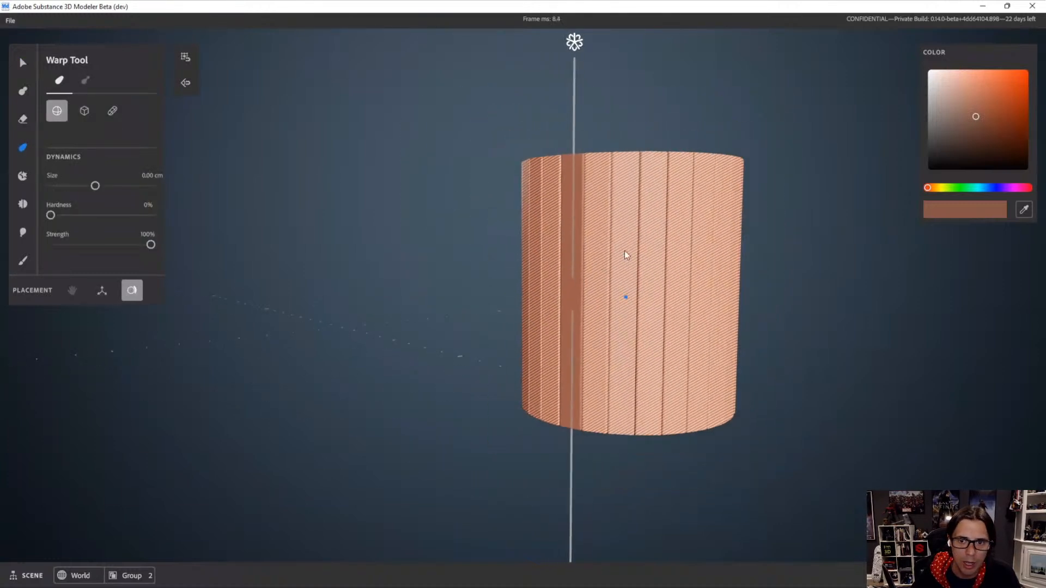
pyautogui.keyDown('alt'); pyautogui.moveTo(625, 255); pyautogui.dragTo(569, 277); pyautogui.keyUp('alt')
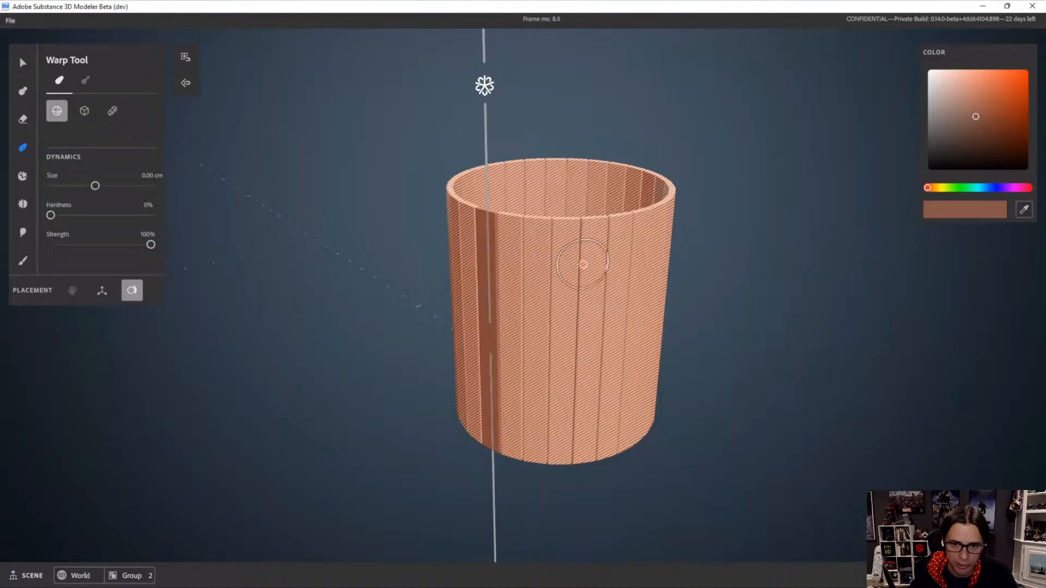
pyautogui.press('space')
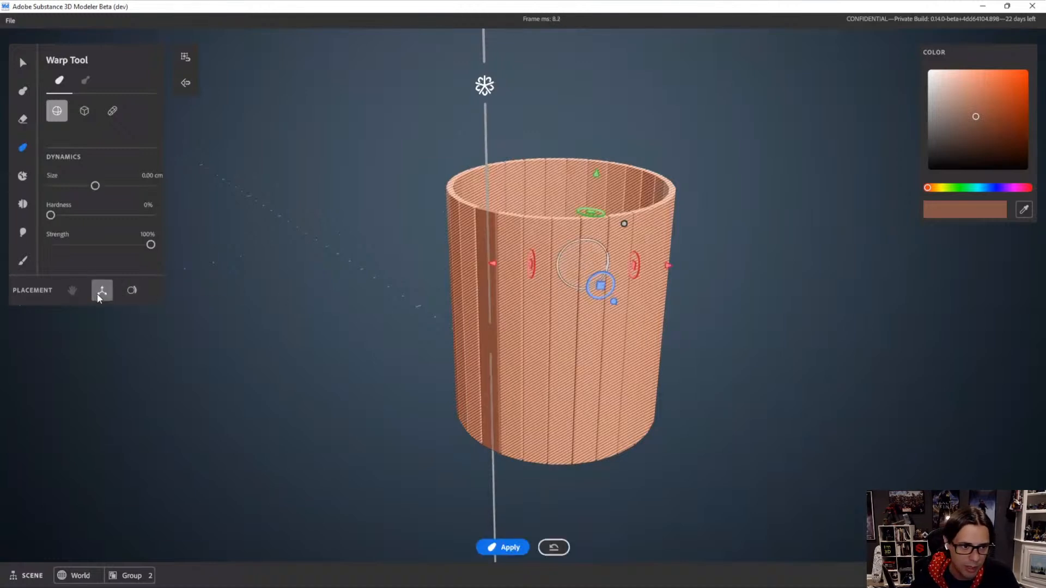
pyautogui.keyDown('alt'); pyautogui.moveTo(645, 256); pyautogui.dragTo(627, 382); pyautogui.keyUp('alt')
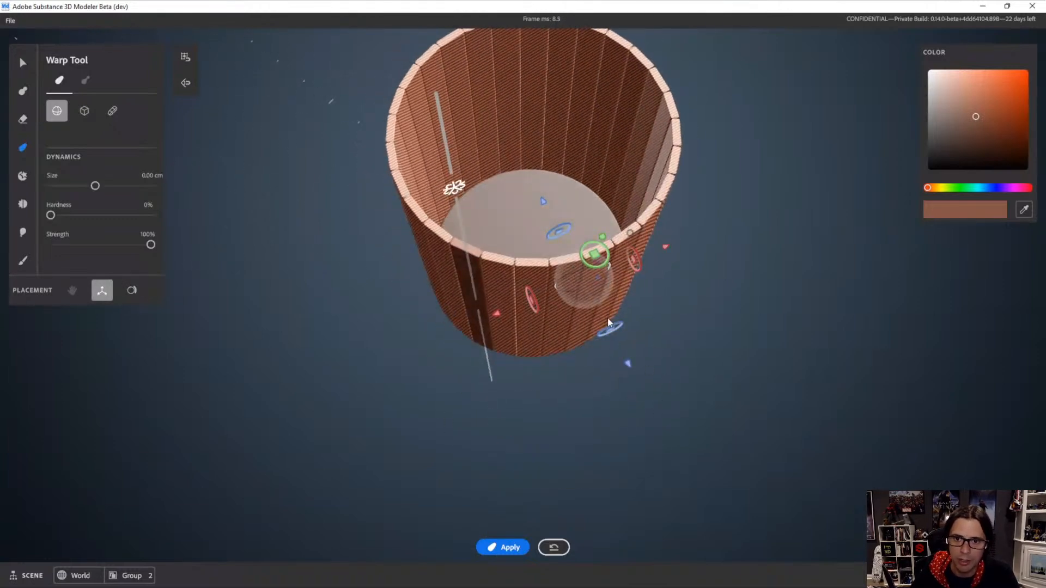
pyautogui.keyDown('alt'); pyautogui.moveTo(609, 320); pyautogui.dragTo(425, 302); pyautogui.keyUp('alt')
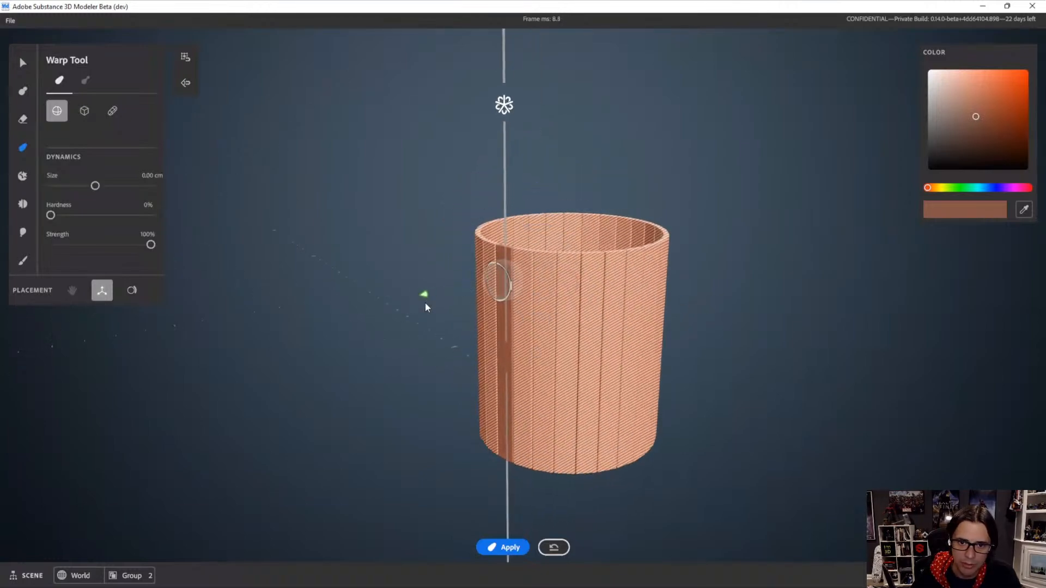
# Enlarge the warp sphere to 0.77 m so it extends well beyond the source plank
pyautogui.keyDown('alt'); pyautogui.moveTo(512, 311); pyautogui.dragTo(680, 312); pyautogui.keyUp('alt')
pyautogui.keyDown('alt'); pyautogui.moveTo(680, 312); pyautogui.dragTo(597, 278, button='right'); pyautogui.keyUp('alt')
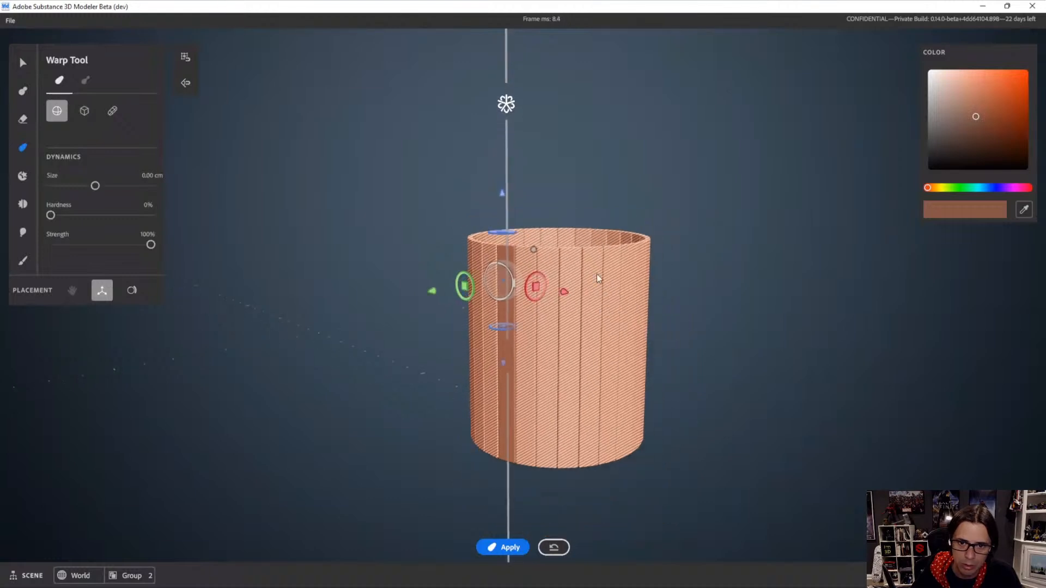
pyautogui.moveTo(533, 250); pyautogui.dragTo(627, 180)
pyautogui.keyDown('ctrl'); pyautogui.moveTo(632, 241); pyautogui.dragTo(545, 280, button='right'); pyautogui.keyUp('ctrl')
pyautogui.keyDown('alt'); pyautogui.moveTo(545, 280); pyautogui.dragTo(491, 268); pyautogui.keyUp('alt')
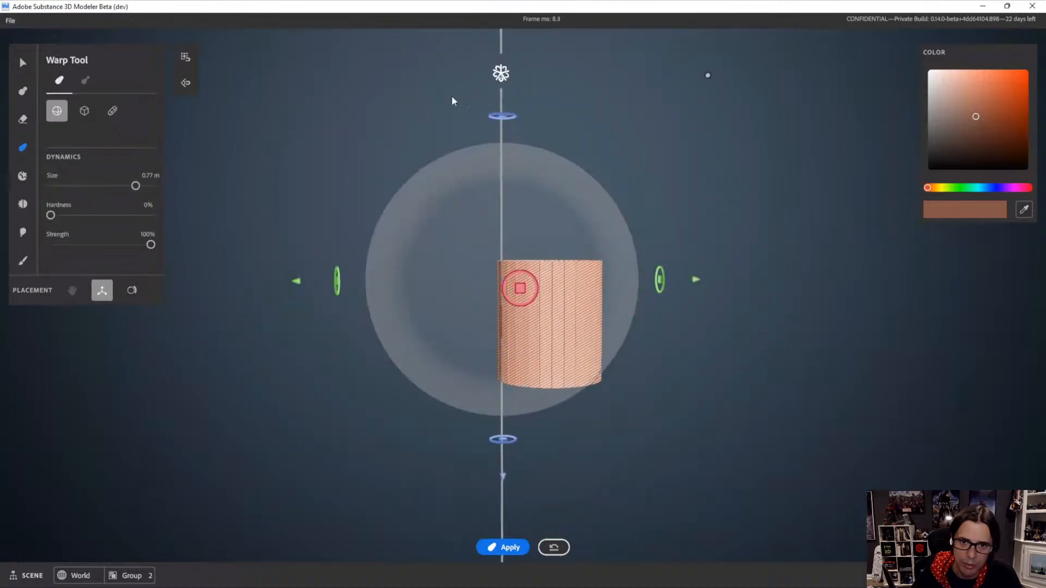
# Lower the warp sphere along the blue axis to about the mid-height of the planks
pyautogui.keyDown('alt'); pyautogui.moveTo(536, 115); pyautogui.dragTo(508, 121, button='right'); pyautogui.keyUp('alt')
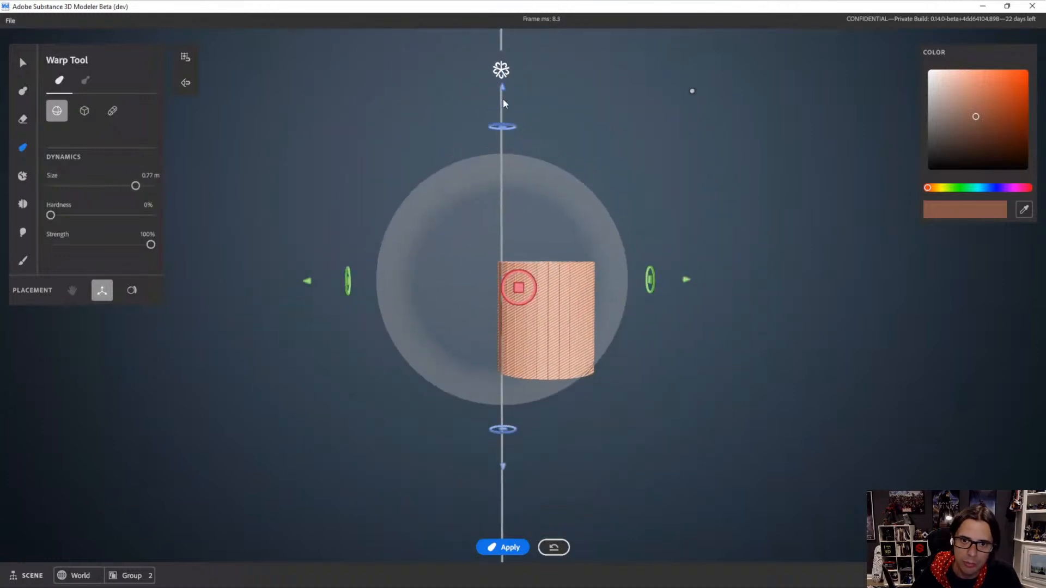
pyautogui.moveTo(501, 87); pyautogui.dragTo(501, 142)
pyautogui.keyDown('alt'); pyautogui.moveTo(501, 143); pyautogui.dragTo(518, 348, button='right'); pyautogui.keyUp('alt')
pyautogui.keyDown('alt'); pyautogui.moveTo(518, 360); pyautogui.dragTo(605, 401); pyautogui.keyUp('alt')
pyautogui.keyDown('alt'); pyautogui.moveTo(536, 332); pyautogui.dragTo(408, 322); pyautogui.keyUp('alt')
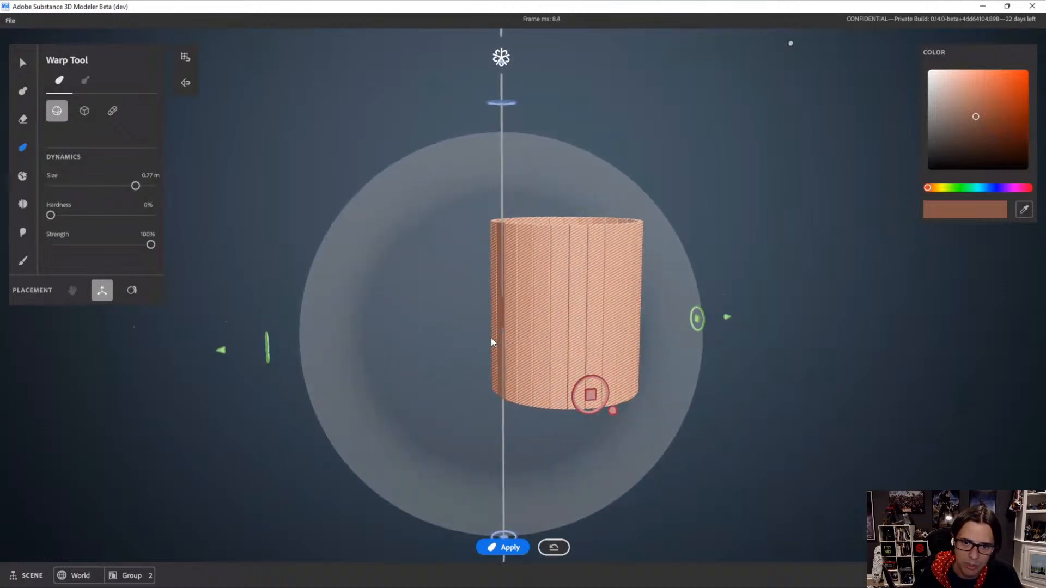
pyautogui.moveTo(492, 342)
pyautogui.keyDown('alt'); pyautogui.mouseDown()
pyautogui.moveTo(803, 407)
pyautogui.moveTo(632, 488)
pyautogui.moveTo(553, 408)
pyautogui.moveTo(514, 321)
pyautogui.moveTo(509, 333)
pyautogui.mouseUp(); pyautogui.keyUp('alt')
# Try pulling the planks outward along the green axis with the warp sphere, and undo it
pyautogui.moveTo(220, 356); pyautogui.dragTo(201, 355)
pyautogui.moveTo(563, 367)
pyautogui.keyDown('alt'); pyautogui.mouseDown()
pyautogui.moveTo(488, 360)
pyautogui.moveTo(516, 374)
pyautogui.mouseUp(); pyautogui.keyUp('alt')
pyautogui.hotkey('ctrl', 'z')
# Reposition the warp sphere on the source plank and pull it outward along the green axis to bulge the bucket wall
pyautogui.scroll(-3, 564, 390)
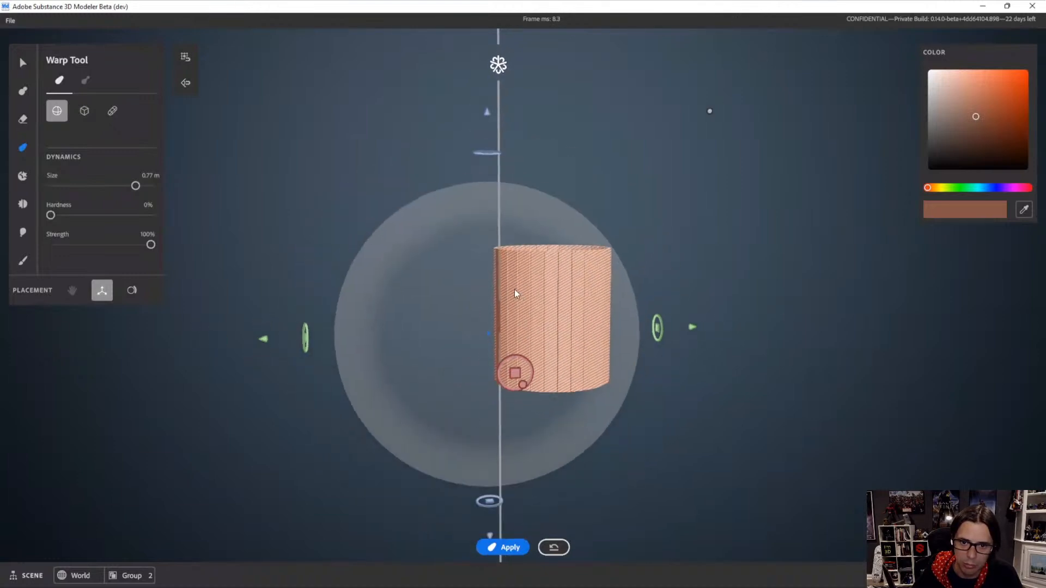
pyautogui.keyDown('alt'); pyautogui.moveTo(514, 289); pyautogui.dragTo(498, 284); pyautogui.keyUp('alt')
pyautogui.moveTo(487, 345); pyautogui.dragTo(535, 315)
pyautogui.scroll(2, 520, 293)
pyautogui.moveTo(265, 311); pyautogui.dragTo(244, 317)
pyautogui.moveTo(544, 320); pyautogui.dragTo(779, 369, button='right')
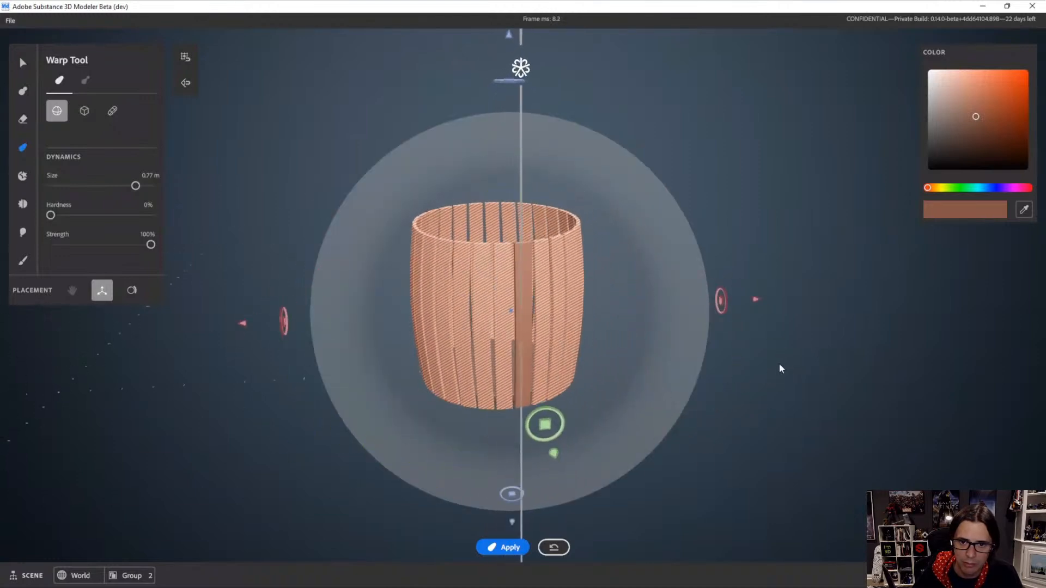
# Select the bulged planks and move them inward along the green axis to narrow the gaps between them
pyautogui.click(24, 63)
pyautogui.click(730, 356)
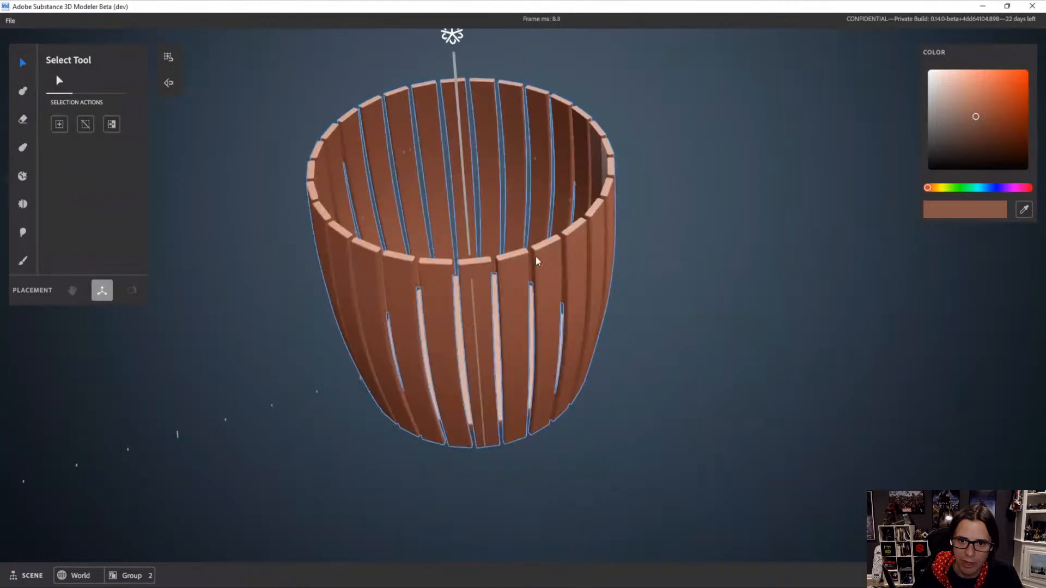
pyautogui.click(546, 260)
pyautogui.moveTo(658, 400); pyautogui.dragTo(423, 345, button='right')
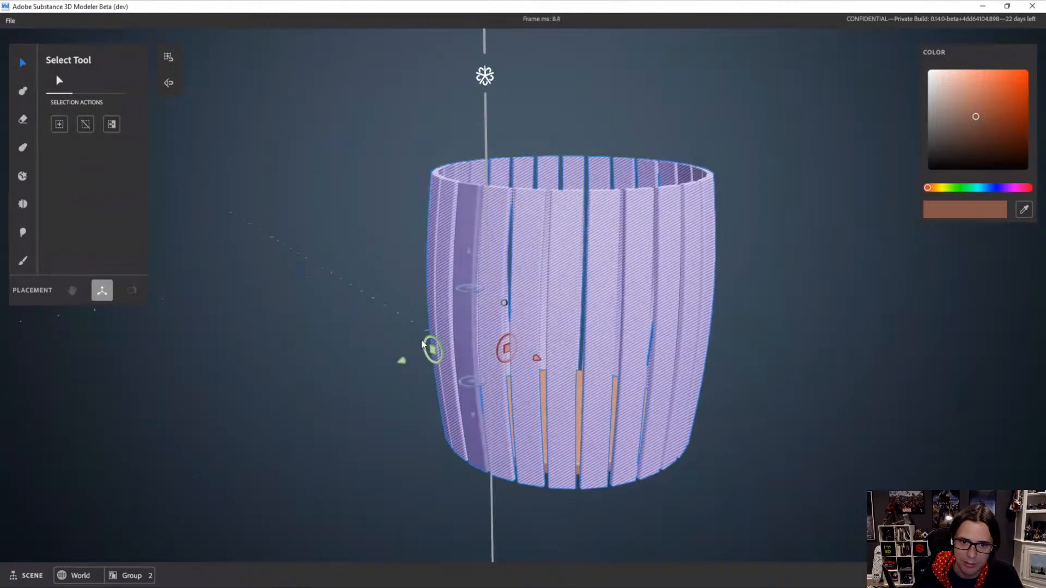
pyautogui.moveTo(401, 360); pyautogui.dragTo(413, 364)
pyautogui.moveTo(460, 457); pyautogui.dragTo(536, 490, button='right')
pyautogui.moveTo(518, 74); pyautogui.dragTo(576, 303, button='right')
pyautogui.click(759, 332)
pyautogui.moveTo(759, 332); pyautogui.dragTo(700, 289, button='right')
# Reactivate the Warp tool, shift its sphere along the red axis to the plank's side, and size it to 0.83 m
pyautogui.press('4')
pyautogui.scroll(-2, 621, 280)
pyautogui.moveTo(567, 261); pyautogui.dragTo(632, 266, button='right')
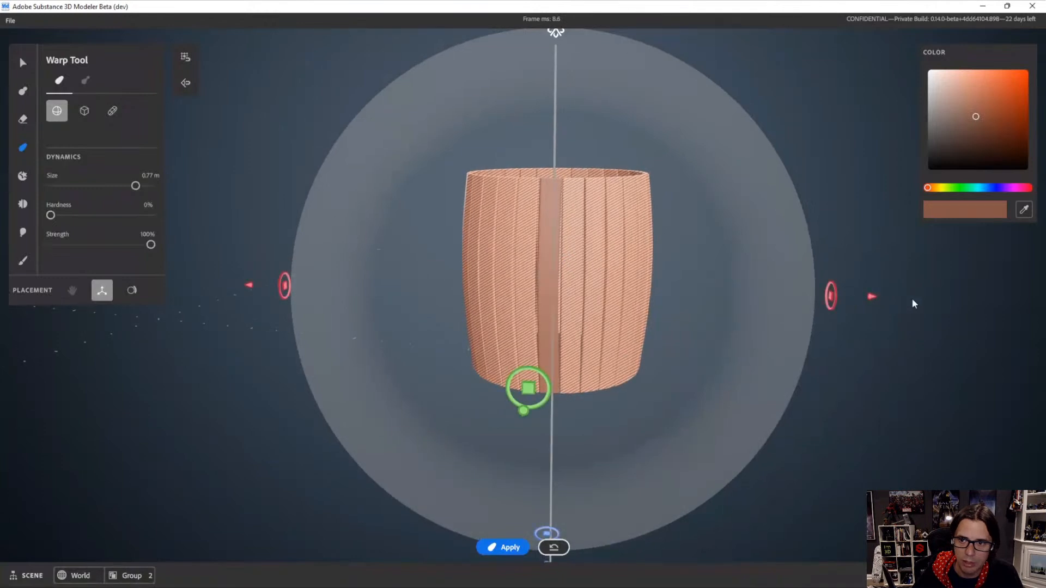
pyautogui.keyDown('ctrl'); pyautogui.scroll(-4, 721, 237); pyautogui.keyUp('ctrl')
pyautogui.moveTo(778, 297); pyautogui.dragTo(885, 303)
pyautogui.keyDown('ctrl'); pyautogui.scroll(4, 762, 294); pyautogui.keyUp('ctrl')
pyautogui.scroll(-2, 773, 290)
# Turn on mirror symmetry so the warp sphere acts on both sides of the source plank
pyautogui.press('space')
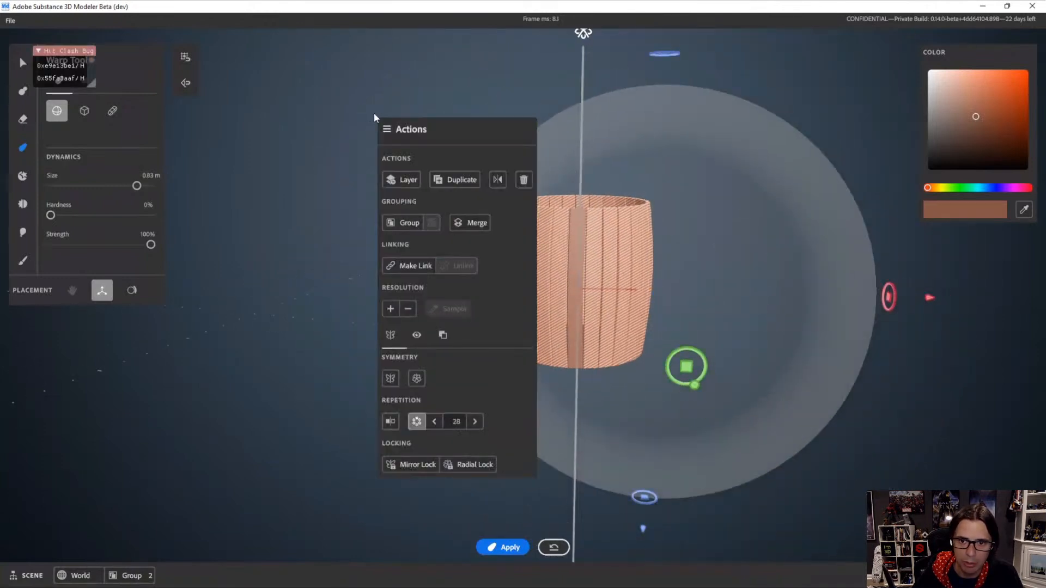
pyautogui.click(391, 378)
pyautogui.press('space')
pyautogui.scroll(-2, 615, 297)
pyautogui.moveTo(610, 296); pyautogui.dragTo(537, 249, button='middle')
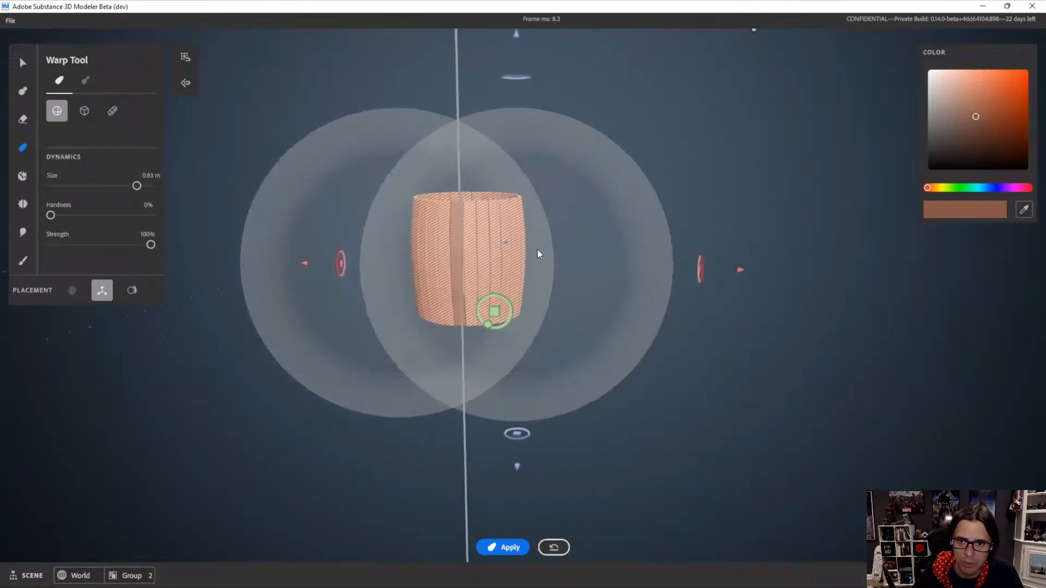
pyautogui.scroll(4, 523, 247)
pyautogui.keyDown('alt'); pyautogui.moveTo(629, 305); pyautogui.dragTo(649, 296); pyautogui.keyUp('alt')
pyautogui.scroll(-2, 643, 285)
pyautogui.scroll(5, 545, 261)
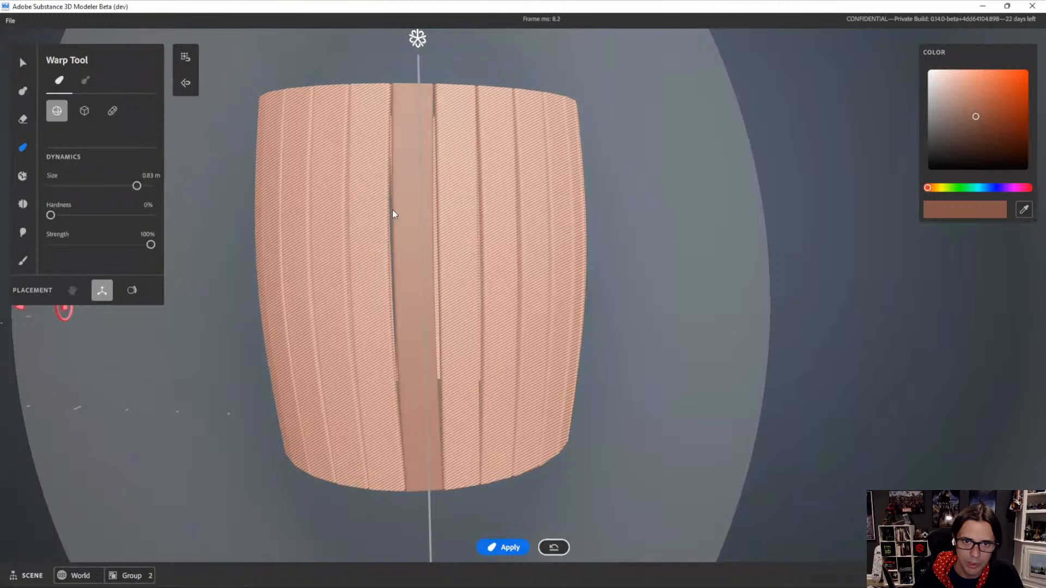
pyautogui.scroll(-4, 380, 279)
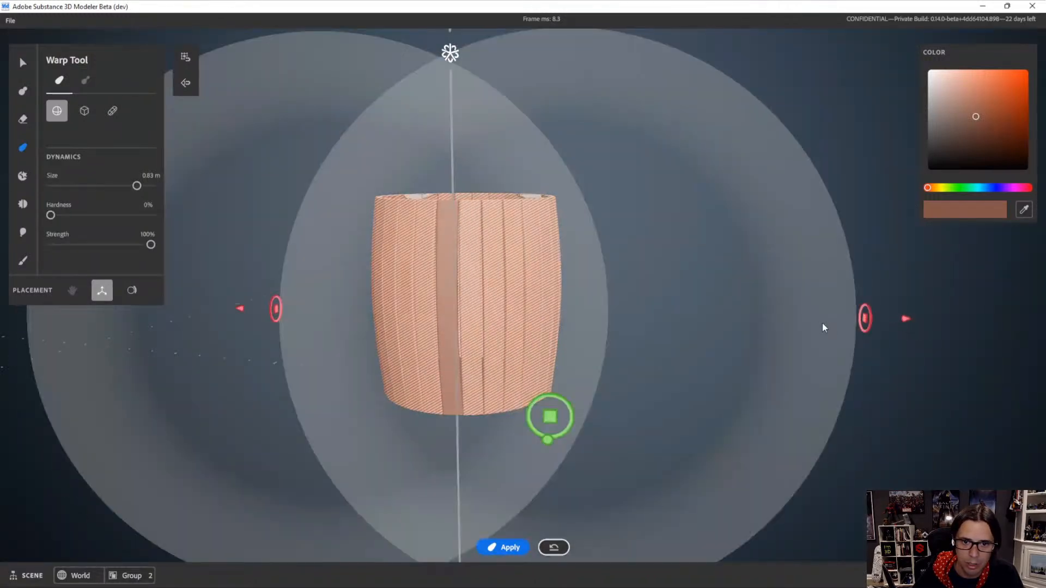
# Warp the source plank wider along the red axis with the mirrored spheres to close the gaps, and deselect the planks
pyautogui.moveTo(886, 326); pyautogui.dragTo(1006, 321)
pyautogui.keyDown('alt'); pyautogui.moveTo(655, 314); pyautogui.dragTo(582, 295, button='right'); pyautogui.keyUp('alt')
pyautogui.keyDown('alt'); pyautogui.moveTo(582, 295); pyautogui.dragTo(657, 300); pyautogui.keyUp('alt')
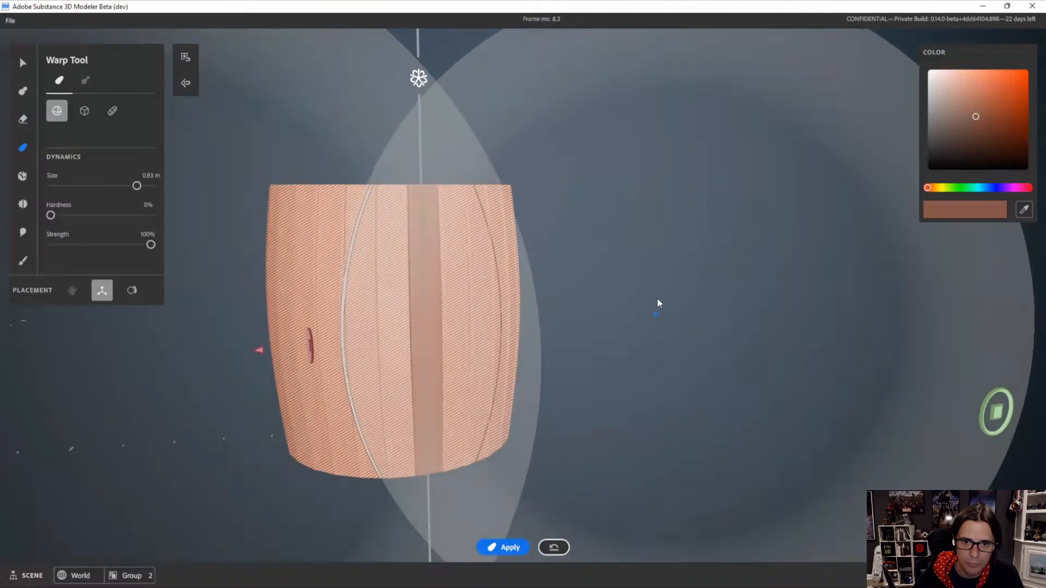
pyautogui.keyDown('alt'); pyautogui.moveTo(657, 298); pyautogui.dragTo(452, 286, button='right'); pyautogui.keyUp('alt')
pyautogui.keyDown('alt'); pyautogui.moveTo(453, 286); pyautogui.dragTo(373, 312); pyautogui.keyUp('alt')
pyautogui.click(23, 65)
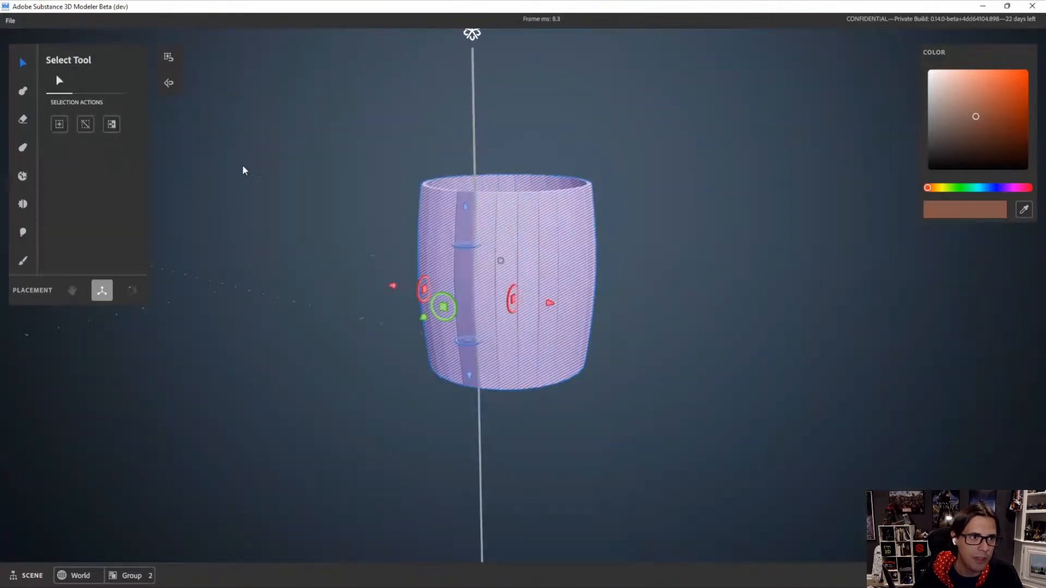
pyautogui.click(399, 225)
# Duplicate the round base and move the copy up the blue axis to sit just inside the barrel's upper rim as a lid
pyautogui.keyDown('alt'); pyautogui.moveTo(655, 314); pyautogui.dragTo(487, 165); pyautogui.keyUp('alt')
pyautogui.click(470, 356)
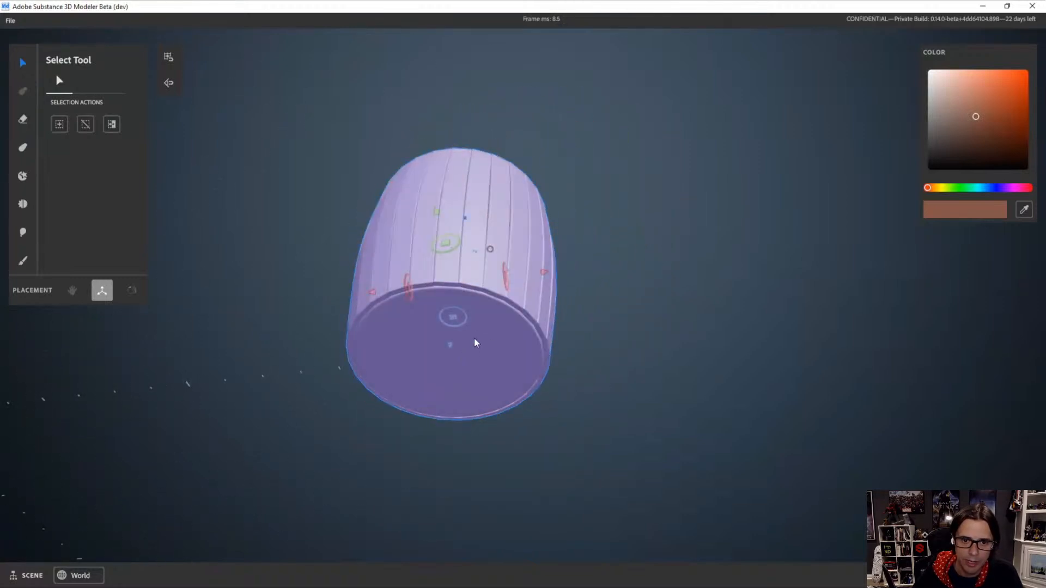
pyautogui.doubleClick(486, 351)
pyautogui.keyDown('alt'); pyautogui.moveTo(504, 353); pyautogui.dragTo(527, 329); pyautogui.keyUp('alt')
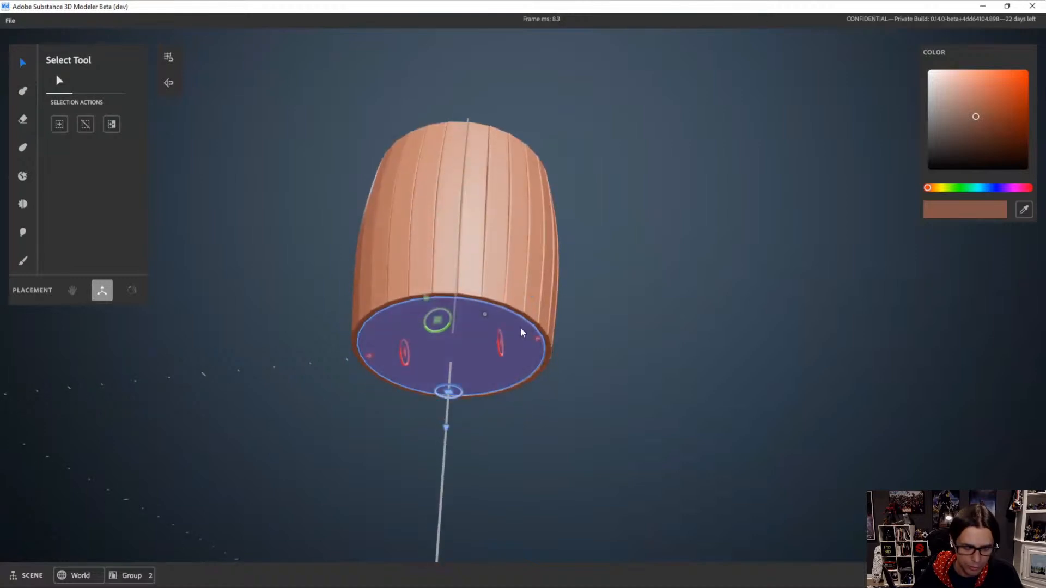
pyautogui.hotkey('ctrl', 'd')
pyautogui.moveTo(446, 428); pyautogui.dragTo(478, 240)
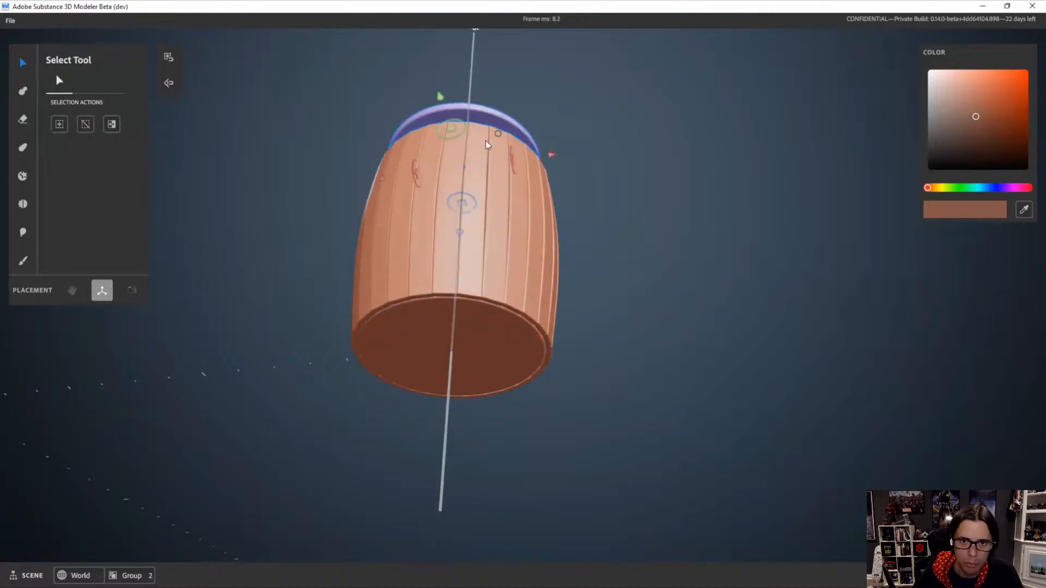
pyautogui.keyDown('alt'); pyautogui.moveTo(488, 142); pyautogui.dragTo(534, 259); pyautogui.keyUp('alt')
pyautogui.moveTo(462, 76); pyautogui.dragTo(469, 131)
pyautogui.click(651, 256)
pyautogui.keyDown('alt'); pyautogui.moveTo(651, 256); pyautogui.dragTo(507, 268); pyautogui.keyUp('alt')
pyautogui.moveTo(506, 268)
pyautogui.keyDown('alt'); pyautogui.mouseDown(button='middle')
pyautogui.moveTo(540, 288)
pyautogui.moveTo(473, 301)
pyautogui.mouseUp(button='middle'); pyautogui.keyUp('alt')
pyautogui.scroll(3, 425, 231)
pyautogui.scroll(2, 522, 314)
pyautogui.click(465, 288)
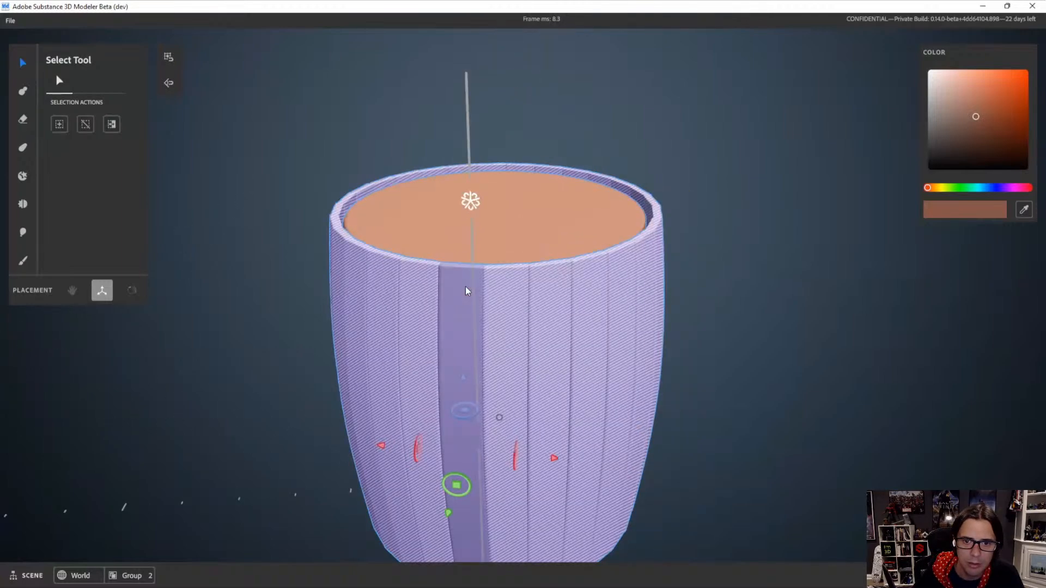
pyautogui.press('w')
pyautogui.scroll(-3, 463, 283)
pyautogui.keyDown('alt'); pyautogui.moveTo(463, 283); pyautogui.dragTo(466, 298); pyautogui.keyUp('alt')
pyautogui.keyDown('alt'); pyautogui.moveTo(465, 299); pyautogui.dragTo(505, 299, button='middle'); pyautogui.keyUp('alt')
pyautogui.scroll(4, 506, 298)
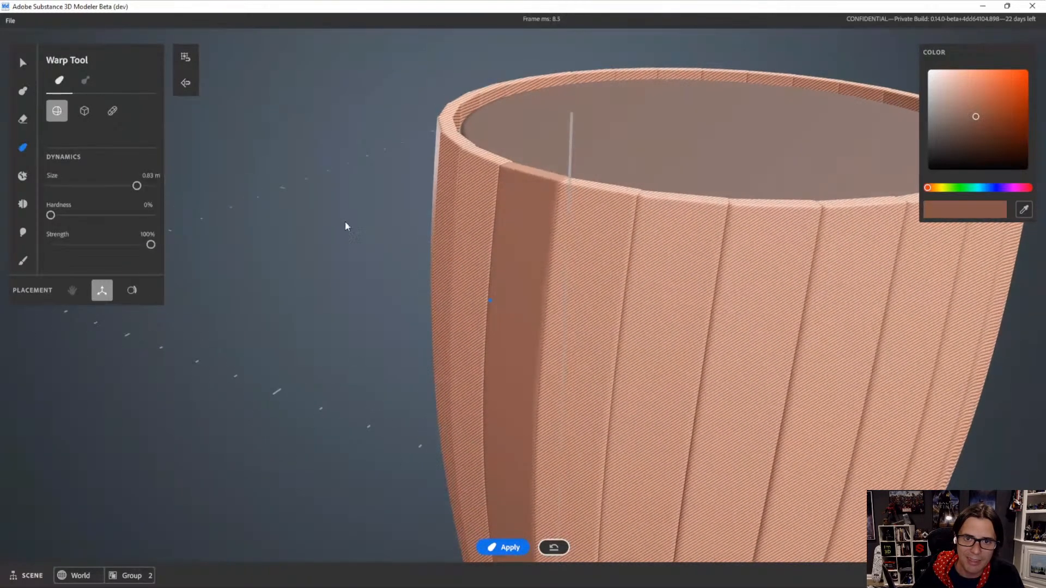
pyautogui.keyDown('alt'); pyautogui.moveTo(345, 221); pyautogui.dragTo(306, 145, button='right'); pyautogui.keyUp('alt')
pyautogui.press('Escape')
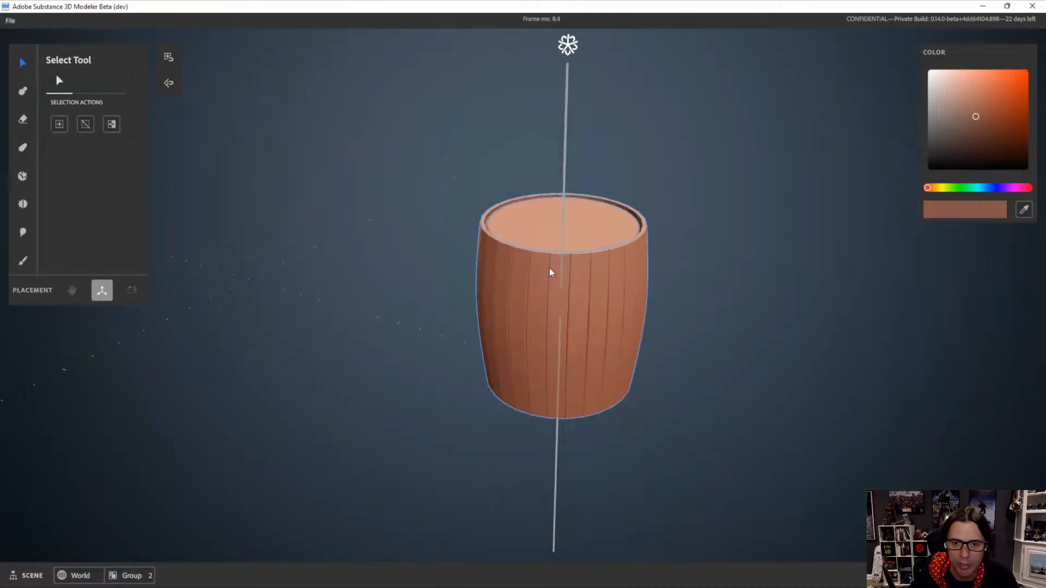
pyautogui.scroll(3, 627, 306)
pyautogui.keyDown('alt'); pyautogui.moveTo(628, 306); pyautogui.dragTo(634, 341); pyautogui.keyUp('alt')
pyautogui.keyDown('alt'); pyautogui.moveTo(501, 333); pyautogui.dragTo(643, 298); pyautogui.keyUp('alt')
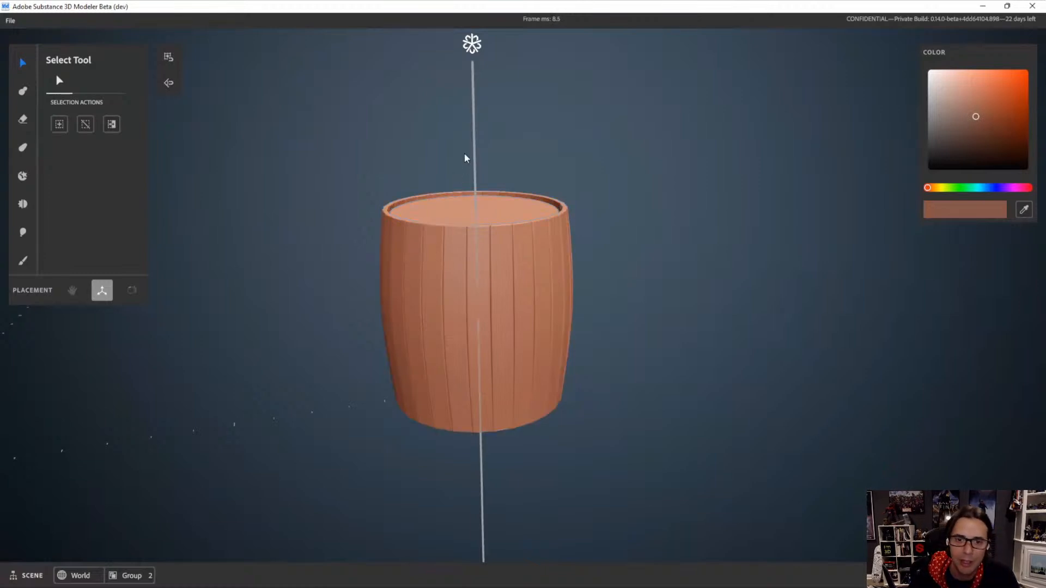
# Select the planks and bring up the Erase tool's box on the source plank
pyautogui.click(469, 265)
pyautogui.press('4')
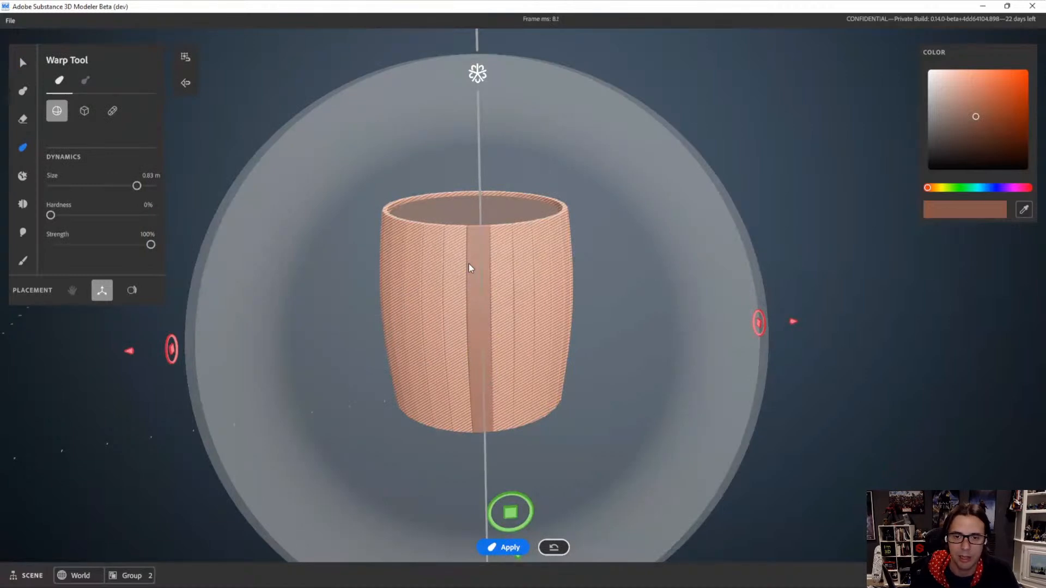
pyautogui.scroll(-2, 518, 286)
pyautogui.keyDown('alt'); pyautogui.moveTo(526, 288); pyautogui.dragTo(426, 324); pyautogui.keyUp('alt')
pyautogui.scroll(3, 489, 323)
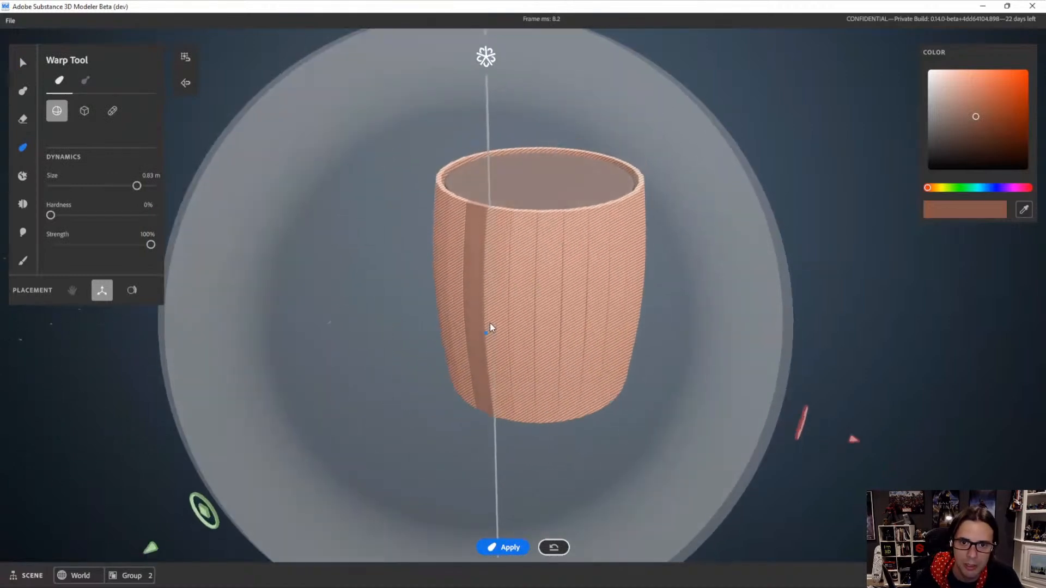
pyautogui.scroll(-1, 520, 241)
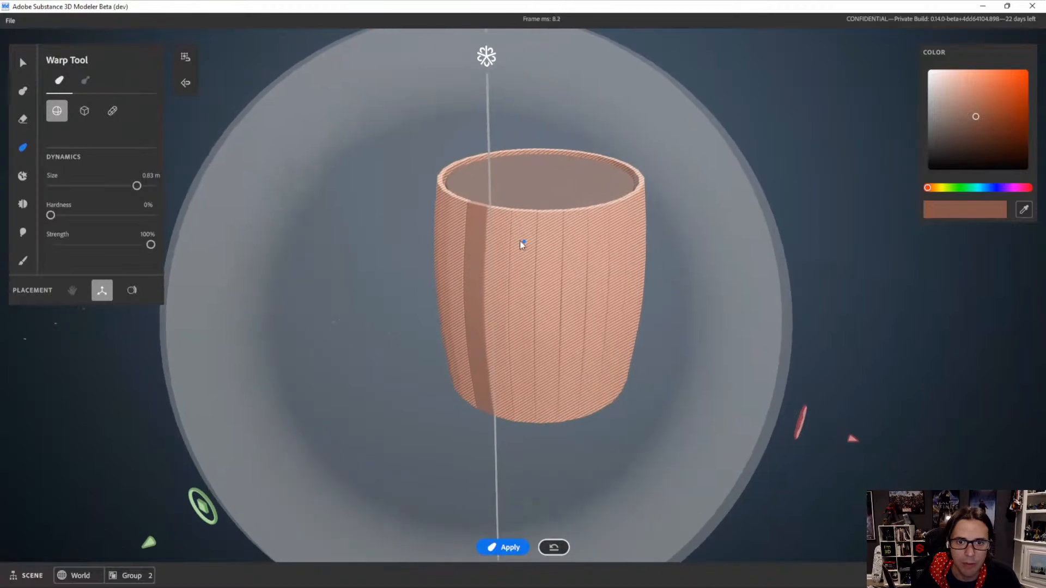
pyautogui.press('e')
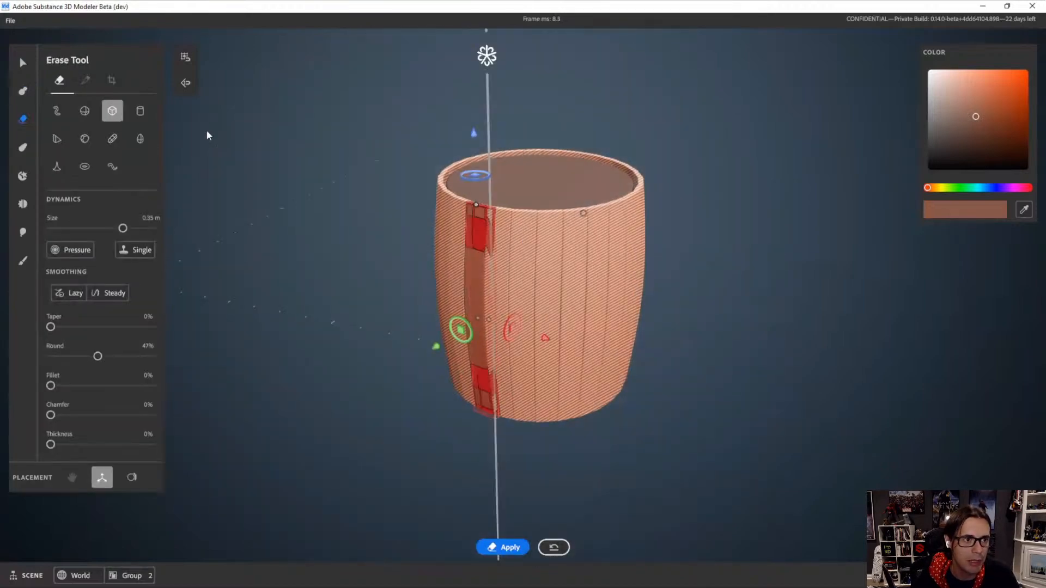
pyautogui.scroll(3, 498, 191)
pyautogui.moveTo(498, 192)
pyautogui.keyDown('alt'); pyautogui.mouseDown()
pyautogui.moveTo(507, 274)
pyautogui.moveTo(592, 357)
pyautogui.mouseUp(); pyautogui.keyUp('alt')
pyautogui.scroll(3, 507, 279)
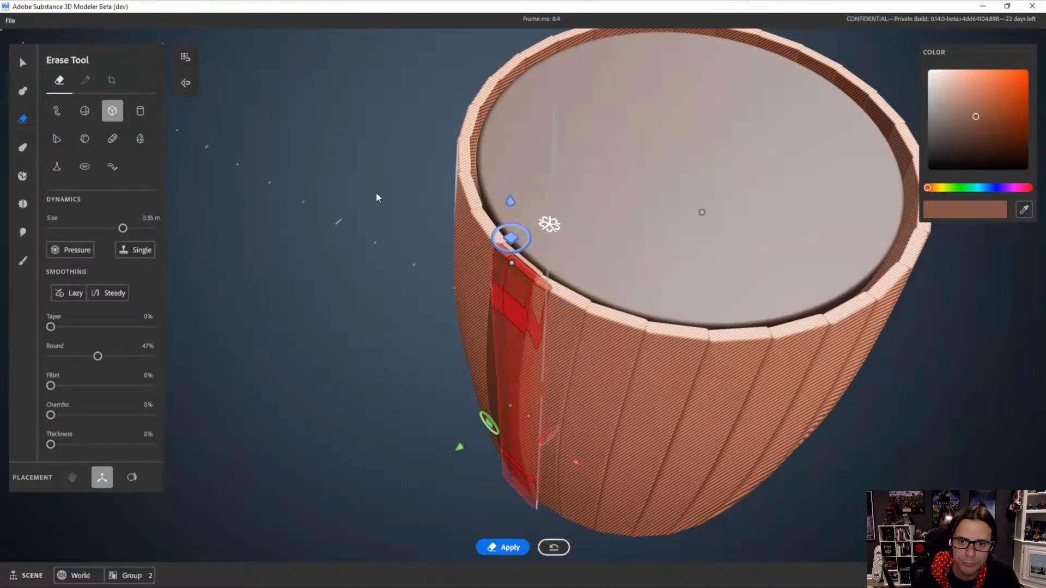
pyautogui.rightClick(342, 121)
pyautogui.press('space')
pyautogui.keyDown('alt'); pyautogui.moveTo(590, 299); pyautogui.dragTo(560, 246); pyautogui.keyUp('alt')
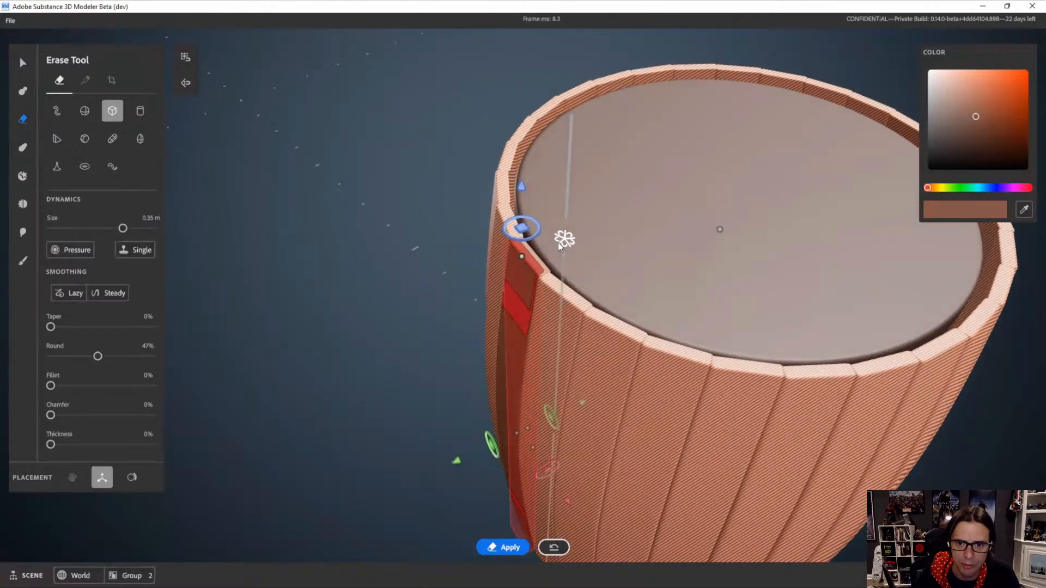
# Reset the erase box to its default shape, raise it to the source plank's top end, and make it smaller
pyautogui.click(112, 113)
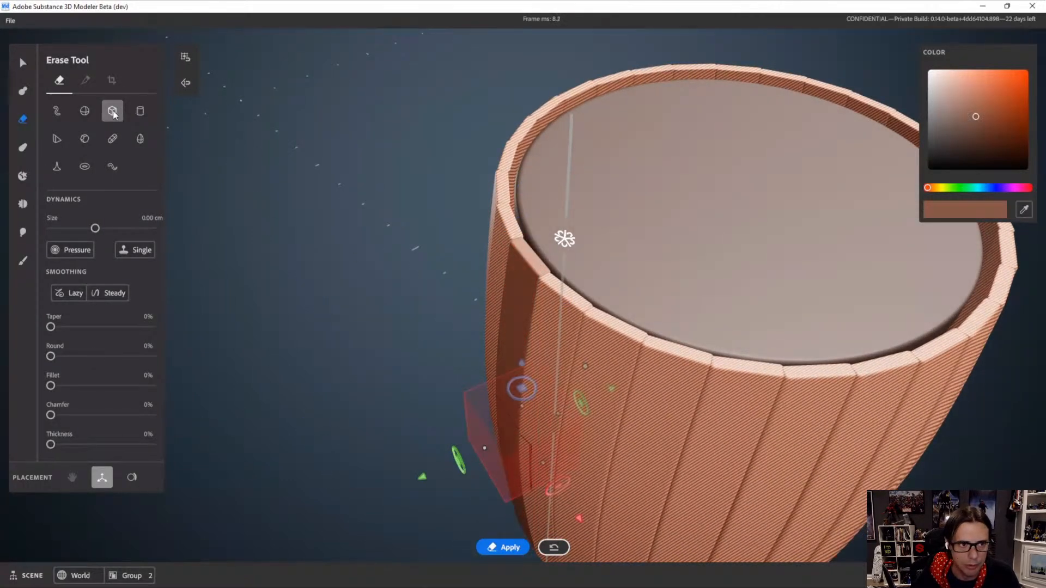
pyautogui.keyDown('alt'); pyautogui.moveTo(511, 373); pyautogui.dragTo(551, 319); pyautogui.keyUp('alt')
pyautogui.moveTo(520, 368); pyautogui.dragTo(548, 160)
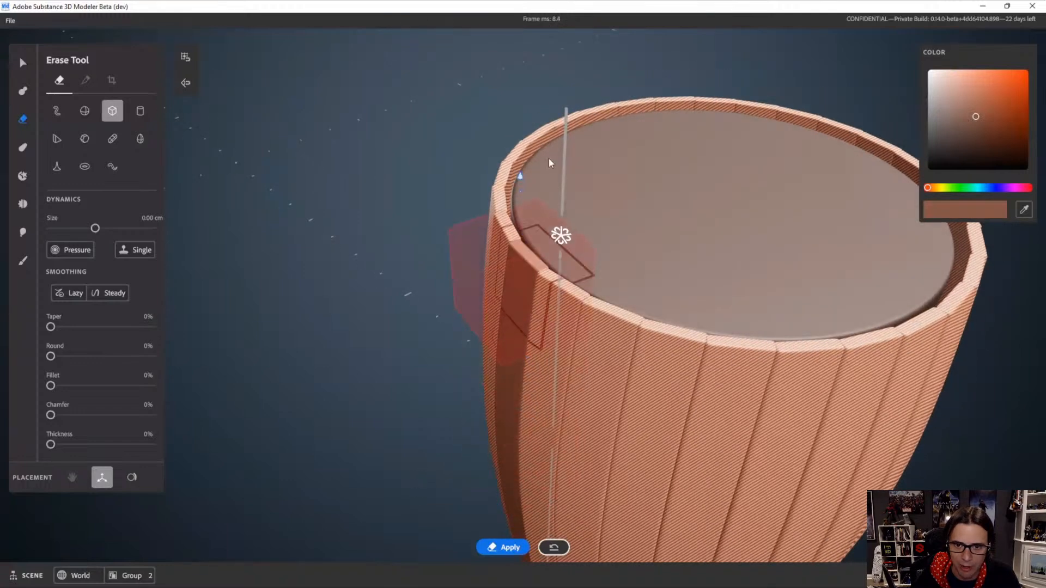
pyautogui.scroll(5, 632, 202)
pyautogui.keyDown('alt'); pyautogui.moveTo(653, 289); pyautogui.dragTo(605, 277); pyautogui.keyUp('alt')
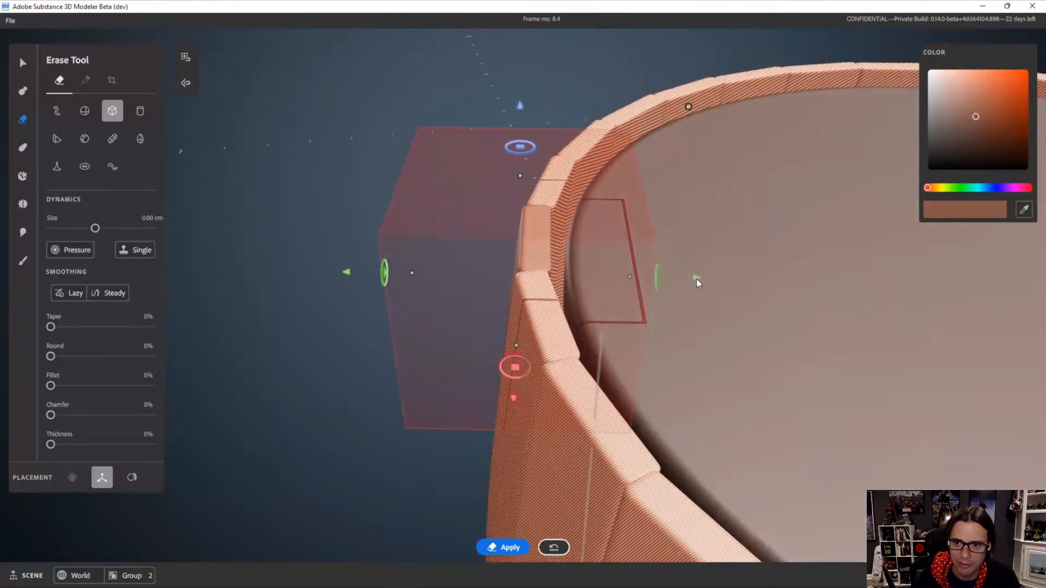
pyautogui.moveTo(696, 281)
pyautogui.keyDown('alt'); pyautogui.mouseDown()
pyautogui.moveTo(672, 226)
pyautogui.moveTo(619, 236)
pyautogui.mouseUp(); pyautogui.keyUp('alt')
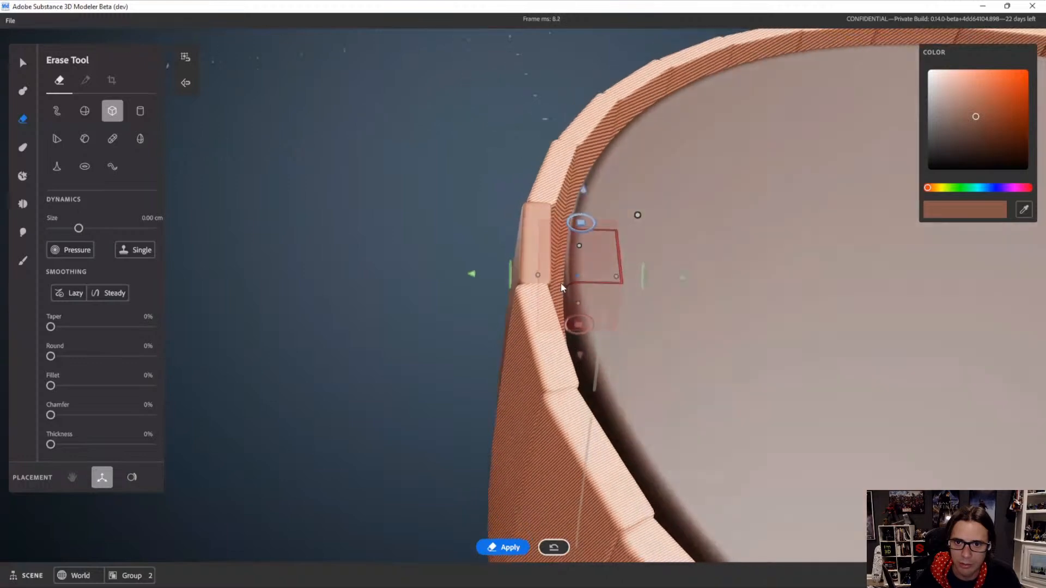
# Try to enlarge, tilt and shift the erase box to cut the source plank's inner top edge, and drop the erase unapplied
pyautogui.moveTo(561, 287)
pyautogui.keyDown('alt'); pyautogui.mouseDown()
pyautogui.moveTo(593, 170)
pyautogui.moveTo(511, 204)
pyautogui.moveTo(637, 242)
pyautogui.moveTo(614, 192)
pyautogui.moveTo(592, 179)
pyautogui.moveTo(576, 73)
pyautogui.moveTo(552, 183)
pyautogui.moveTo(484, 197)
pyautogui.mouseUp(); pyautogui.keyUp('alt')
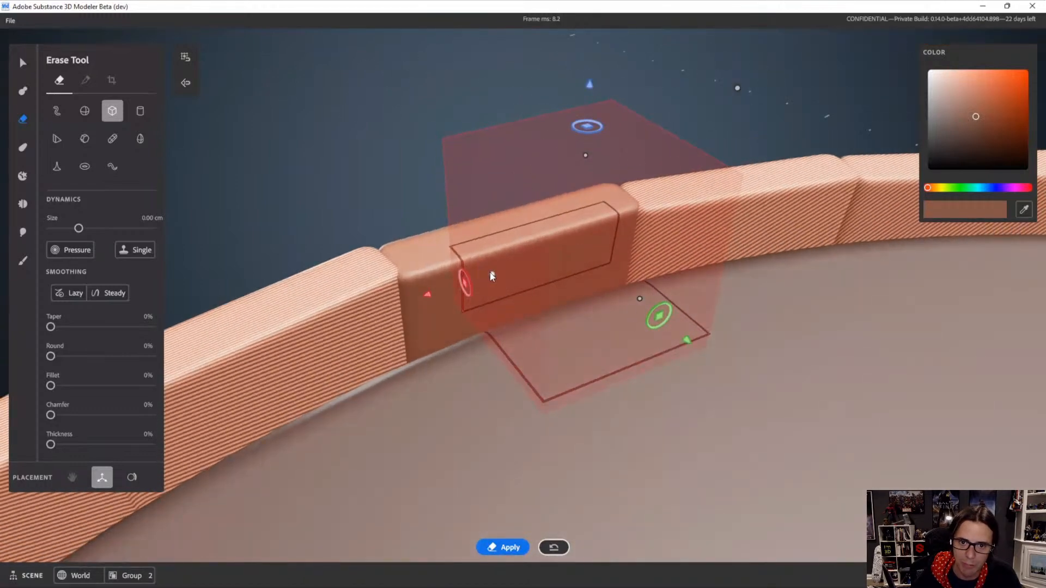
pyautogui.moveTo(490, 277)
pyautogui.keyDown('alt'); pyautogui.mouseDown()
pyautogui.moveTo(334, 300)
pyautogui.moveTo(561, 310)
pyautogui.moveTo(689, 370)
pyautogui.mouseUp(); pyautogui.keyUp('alt')
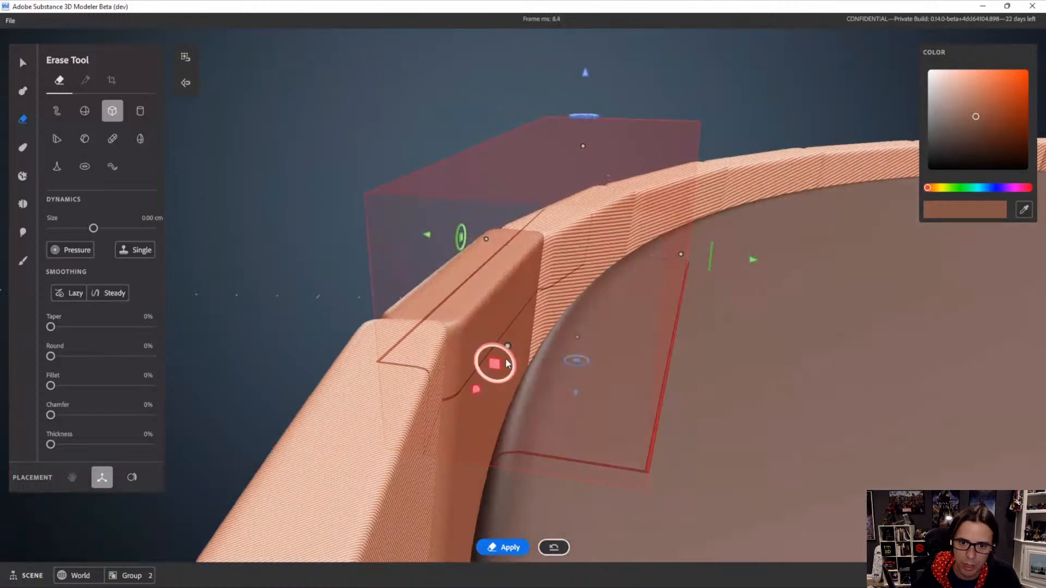
pyautogui.moveTo(510, 363)
pyautogui.mouseDown()
pyautogui.moveTo(602, 355)
pyautogui.moveTo(618, 344)
pyautogui.moveTo(559, 341)
pyautogui.moveTo(552, 327)
pyautogui.mouseUp()
pyautogui.moveTo(629, 328); pyautogui.dragTo(660, 375)
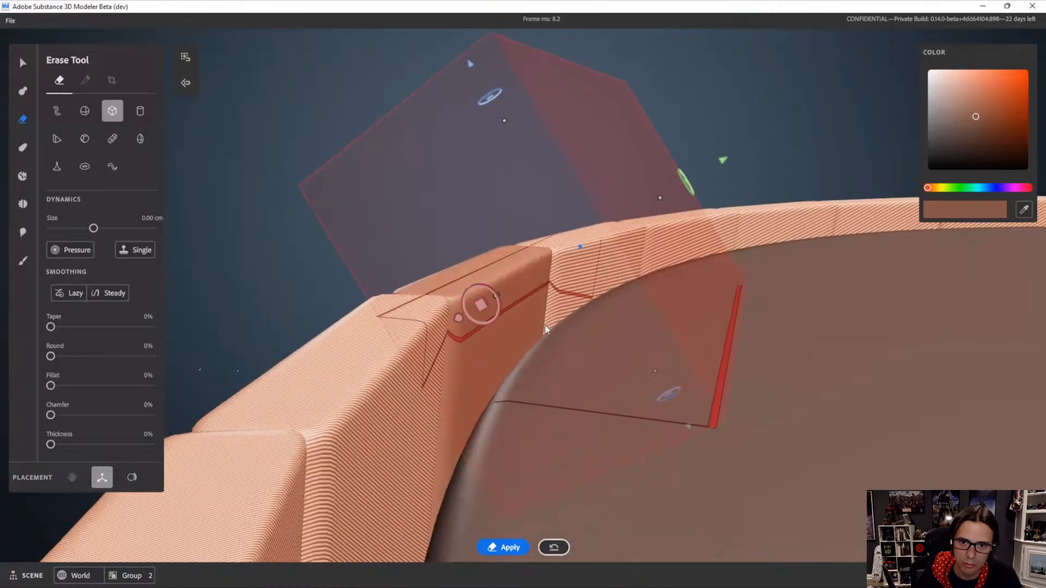
pyautogui.keyDown('alt'); pyautogui.moveTo(545, 325); pyautogui.dragTo(579, 343); pyautogui.keyUp('alt')
pyautogui.moveTo(748, 153)
pyautogui.mouseDown()
pyautogui.moveTo(805, 120)
pyautogui.moveTo(734, 189)
pyautogui.moveTo(894, 165)
pyautogui.mouseUp()
pyautogui.scroll(-3, 519, 338)
pyautogui.moveTo(519, 338)
pyautogui.keyDown('alt'); pyautogui.mouseDown()
pyautogui.moveTo(537, 321)
pyautogui.moveTo(581, 368)
pyautogui.moveTo(420, 247)
pyautogui.mouseUp(); pyautogui.keyUp('alt')
pyautogui.scroll(-3, 421, 247)
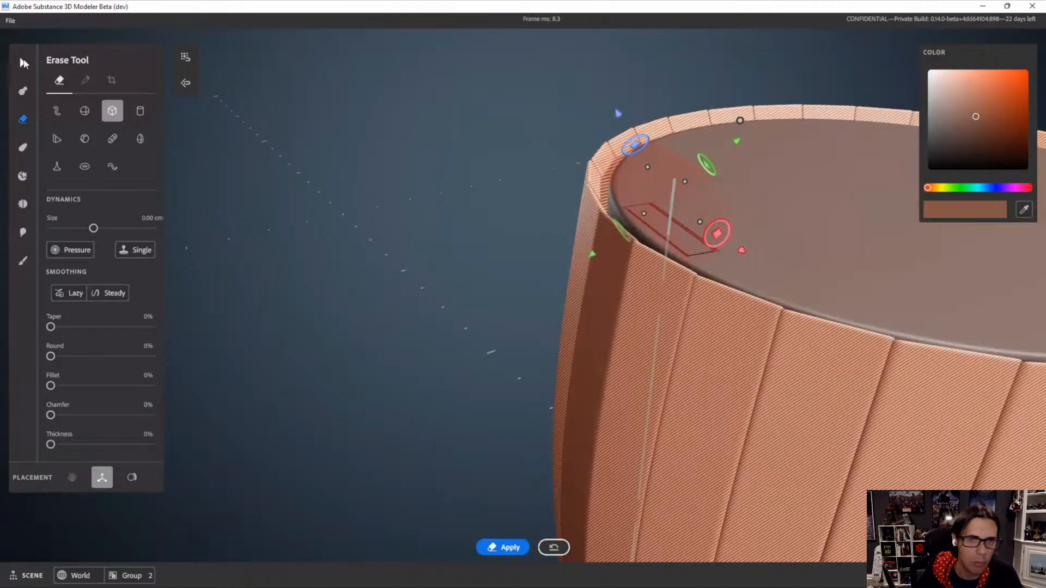
pyautogui.click(23, 63)
pyautogui.click(451, 276)
# Select the lid disc, enlarge it to meet the planks, and lower it slightly along the blue axis into the rim
pyautogui.keyDown('alt'); pyautogui.moveTo(375, 265); pyautogui.dragTo(246, 300, button='middle'); pyautogui.keyUp('alt')
pyautogui.scroll(-5, 499, 323)
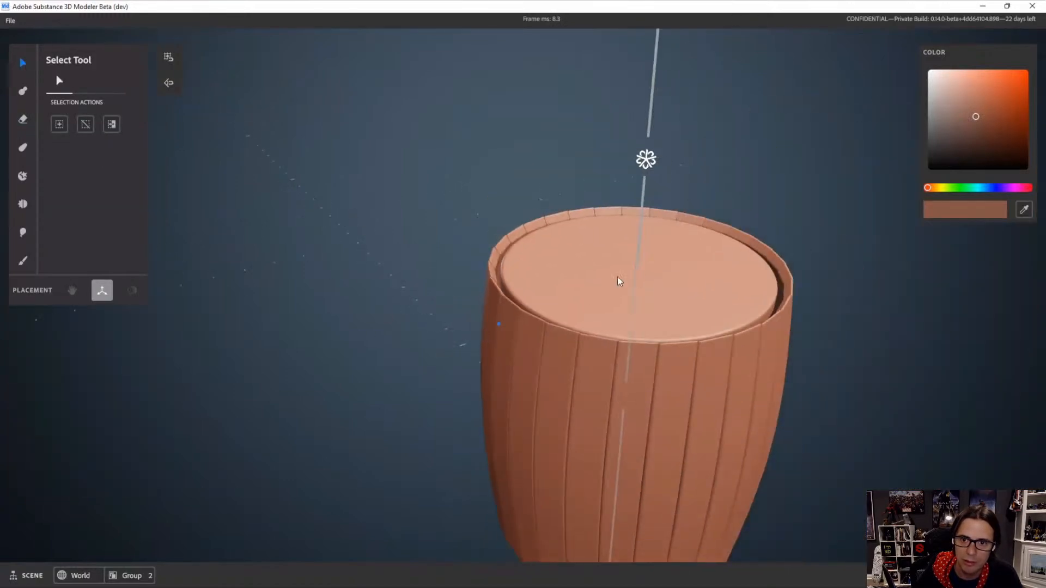
pyautogui.click(703, 295)
pyautogui.keyDown('alt'); pyautogui.moveTo(634, 298); pyautogui.dragTo(635, 212); pyautogui.keyUp('alt')
pyautogui.hotkey('ctrl', 'z')
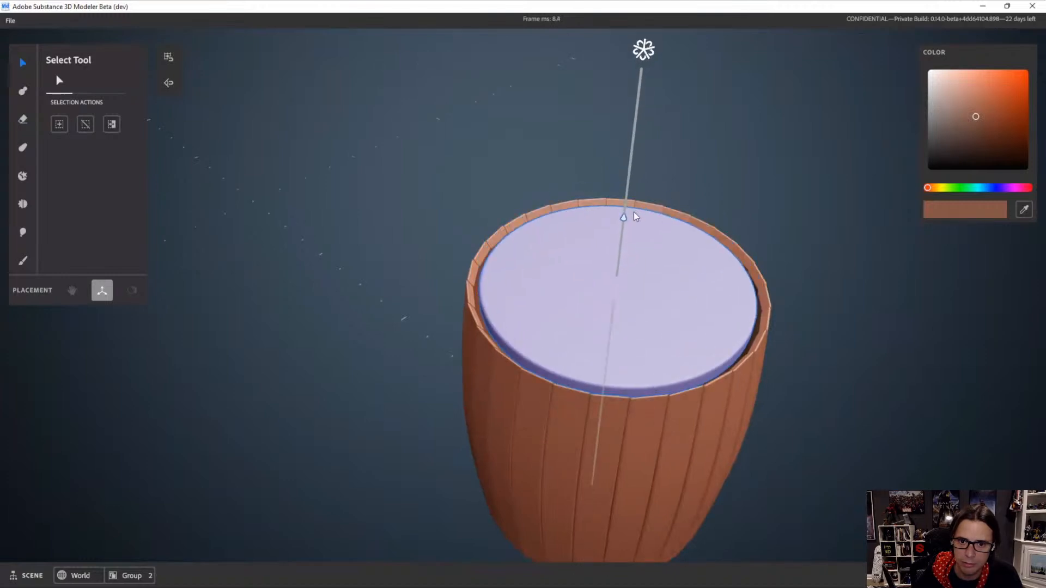
pyautogui.press(']')
pyautogui.press(']')
pyautogui.press(']')
pyautogui.press(']')
pyautogui.press(']')
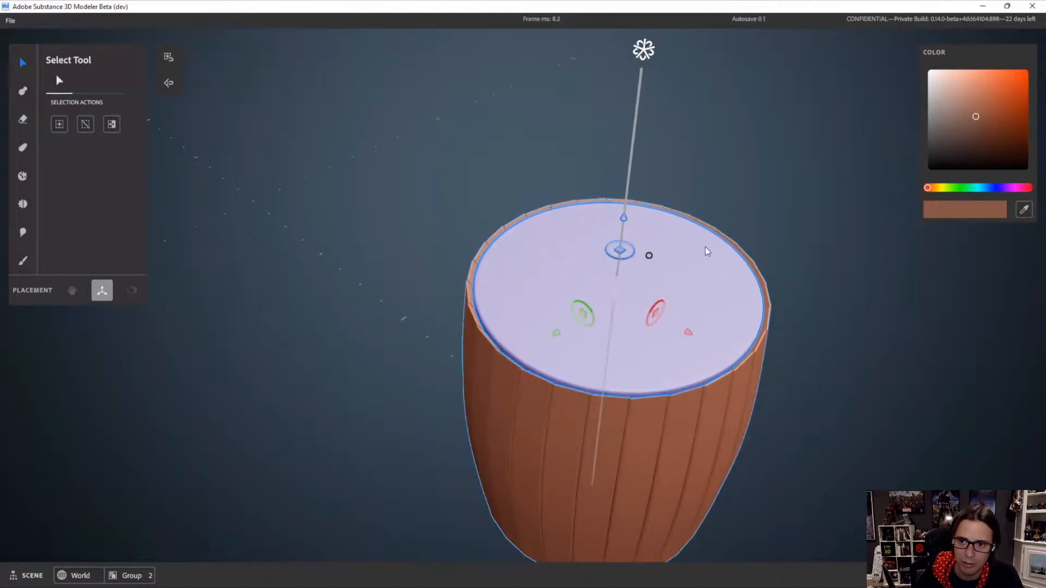
pyautogui.moveTo(623, 218); pyautogui.dragTo(622, 227)
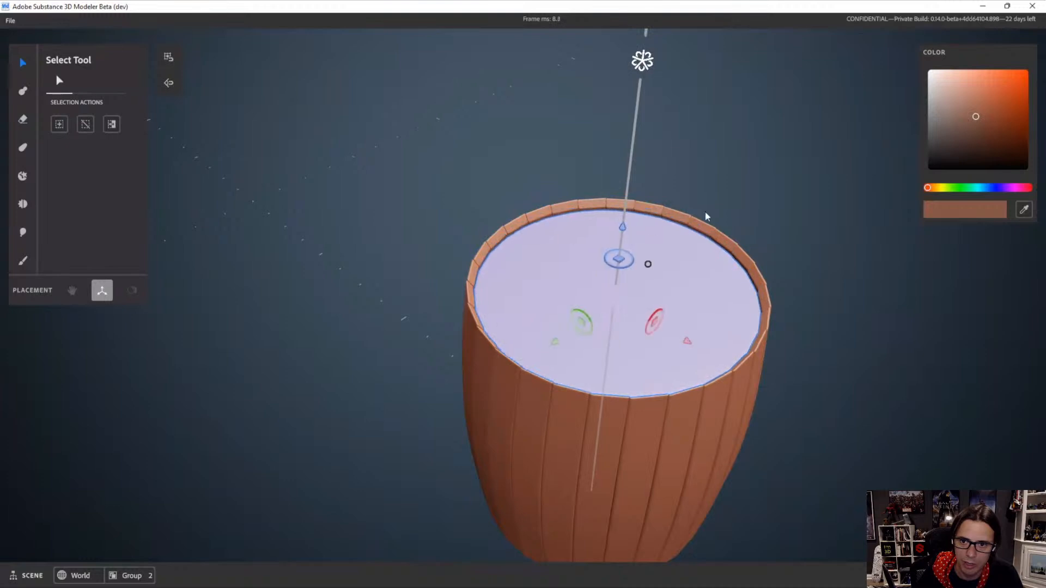
pyautogui.keyDown('alt'); pyautogui.moveTo(706, 216); pyautogui.dragTo(640, 238); pyautogui.keyUp('alt')
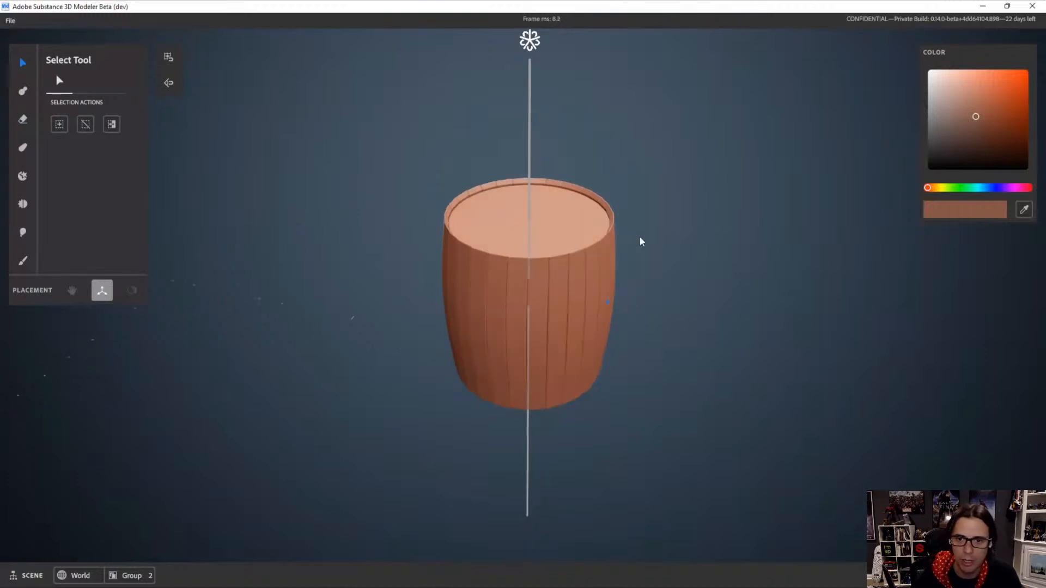
# Start a new layer with a Clay box on the lid and stretch it along the green axis to 0.30 m
pyautogui.rightClick(681, 174)
pyautogui.click(686, 239)
pyautogui.scroll(4, 642, 283)
pyautogui.keyDown('alt'); pyautogui.moveTo(642, 282); pyautogui.dragTo(672, 318); pyautogui.keyUp('alt')
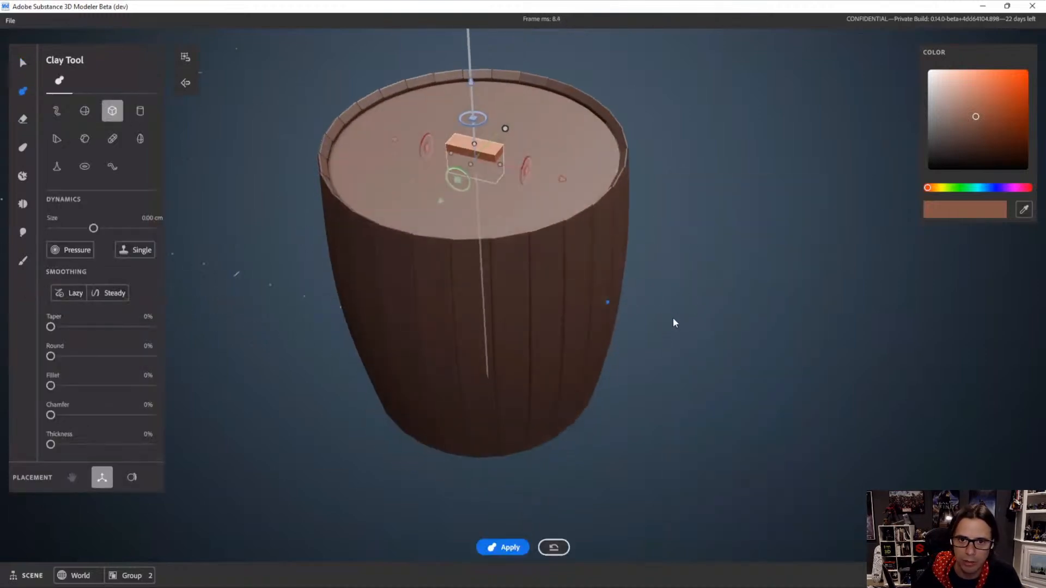
pyautogui.keyDown('alt'); pyautogui.moveTo(532, 158); pyautogui.dragTo(532, 237, button='middle'); pyautogui.keyUp('alt')
pyautogui.scroll(2, 532, 237)
pyautogui.moveTo(459, 249); pyautogui.dragTo(394, 387)
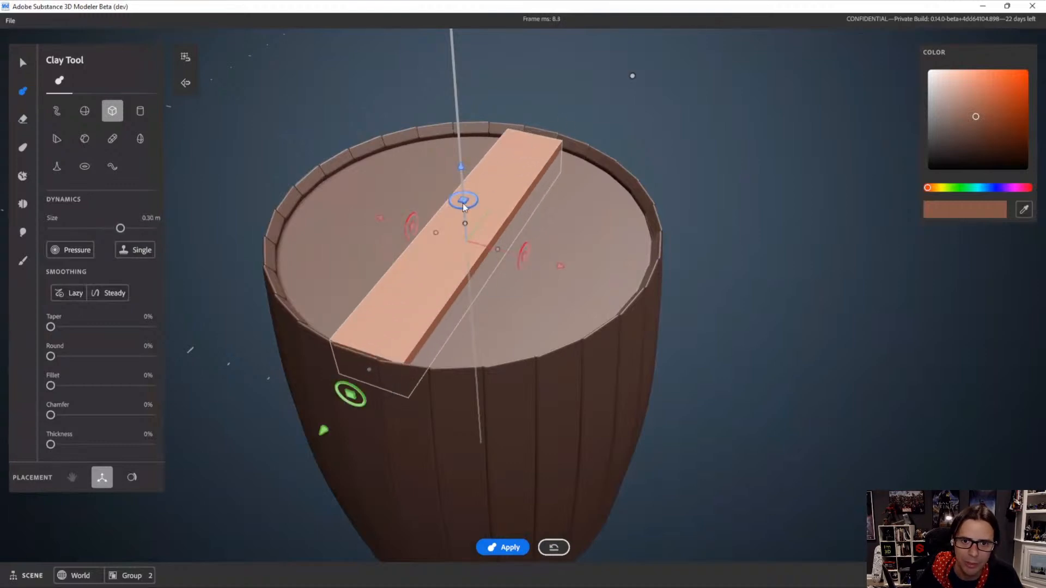
# Flatten the clay box into a thin bar above the lid and lengthen it past the rim to 0.41 m
pyautogui.moveTo(461, 167); pyautogui.dragTo(459, 140)
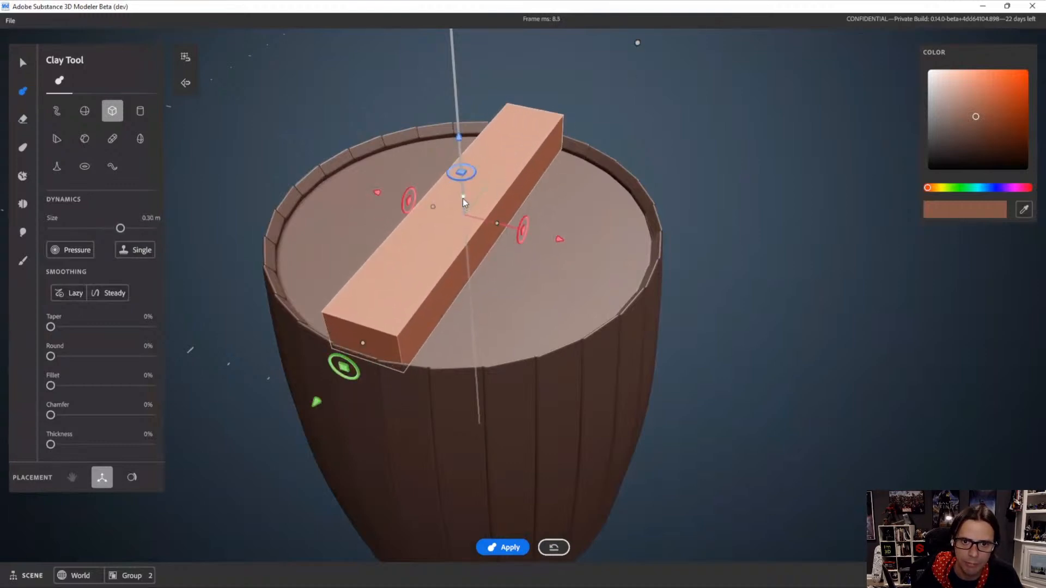
pyautogui.moveTo(463, 198)
pyautogui.mouseDown()
pyautogui.moveTo(486, 219)
pyautogui.moveTo(466, 210)
pyautogui.mouseUp()
pyautogui.moveTo(460, 155); pyautogui.dragTo(463, 173)
pyautogui.moveTo(367, 362); pyautogui.dragTo(328, 425)
pyautogui.scroll(2, 568, 153)
pyautogui.keyDown('alt'); pyautogui.moveTo(568, 152); pyautogui.dragTo(539, 141); pyautogui.keyUp('alt')
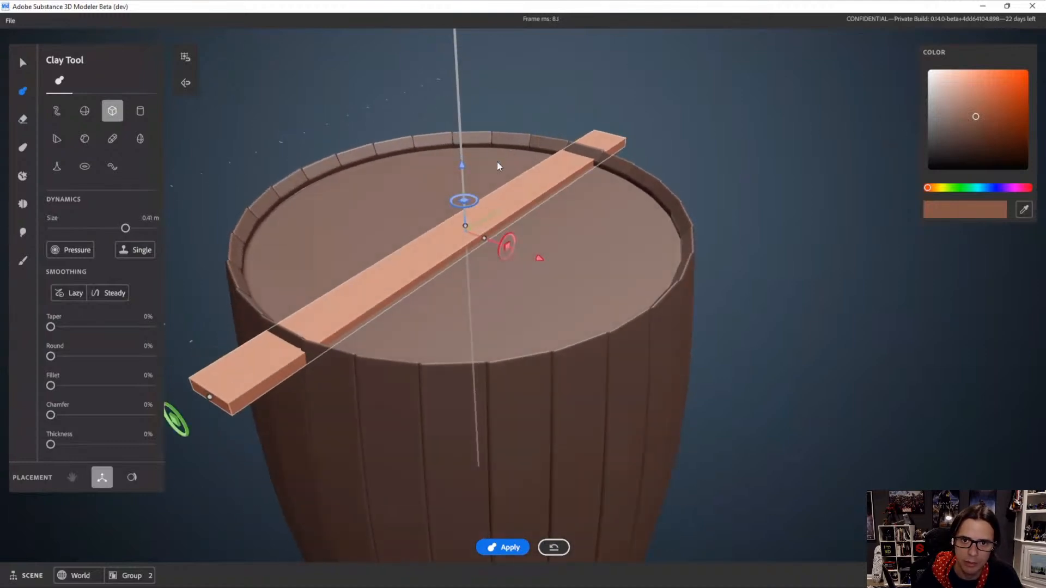
# Lower the bar slightly along the blue axis and adjust it along the red axis to line up with a rim plank
pyautogui.moveTo(461, 165); pyautogui.dragTo(464, 170)
pyautogui.keyDown('alt'); pyautogui.moveTo(530, 182); pyautogui.dragTo(653, 227); pyautogui.keyUp('alt')
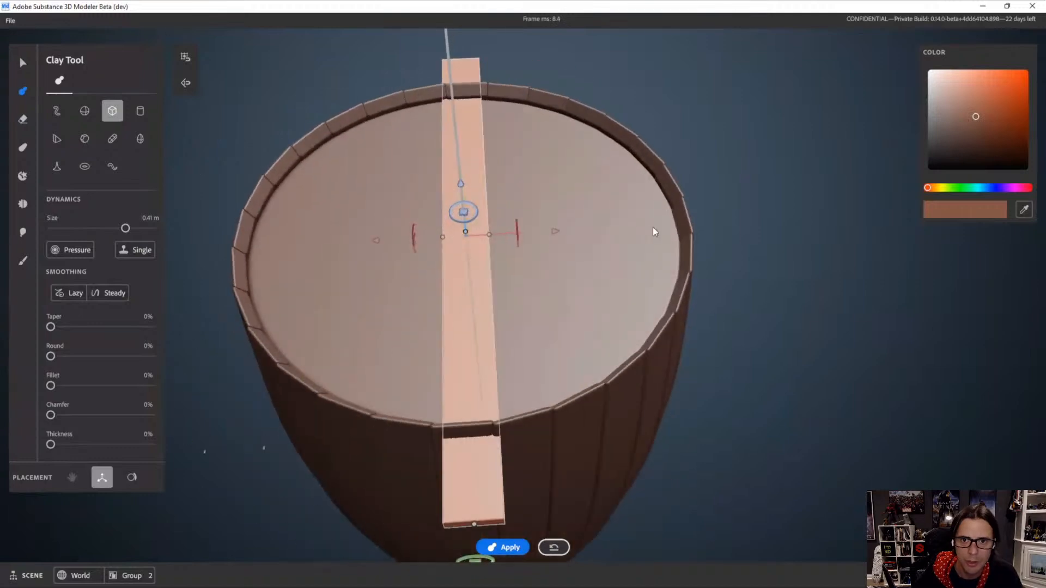
pyautogui.moveTo(554, 231); pyautogui.dragTo(533, 182)
pyautogui.scroll(1, 576, 228)
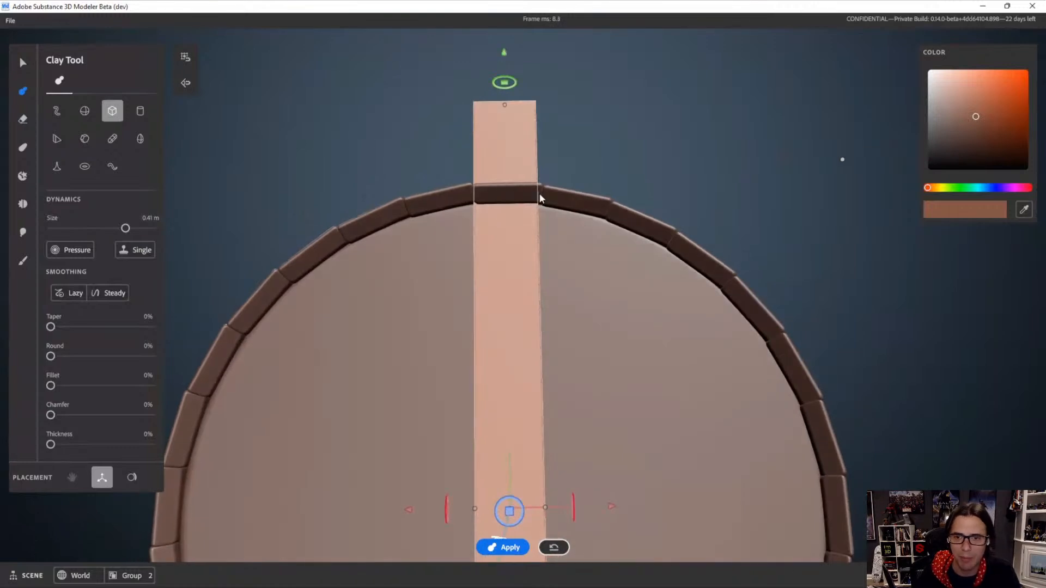
# Decrease the resolution of the bar's layer by one level
pyautogui.scroll(-2, 540, 410)
pyautogui.keyDown('alt'); pyautogui.moveTo(541, 409); pyautogui.dragTo(460, 201, button='middle'); pyautogui.keyUp('alt')
pyautogui.keyDown('alt'); pyautogui.moveTo(459, 201); pyautogui.dragTo(490, 188); pyautogui.keyUp('alt')
pyautogui.keyDown('alt'); pyautogui.moveTo(490, 188); pyautogui.dragTo(453, 267, button='middle'); pyautogui.keyUp('alt')
pyautogui.keyDown('alt'); pyautogui.moveTo(453, 267); pyautogui.dragTo(515, 249); pyautogui.keyUp('alt')
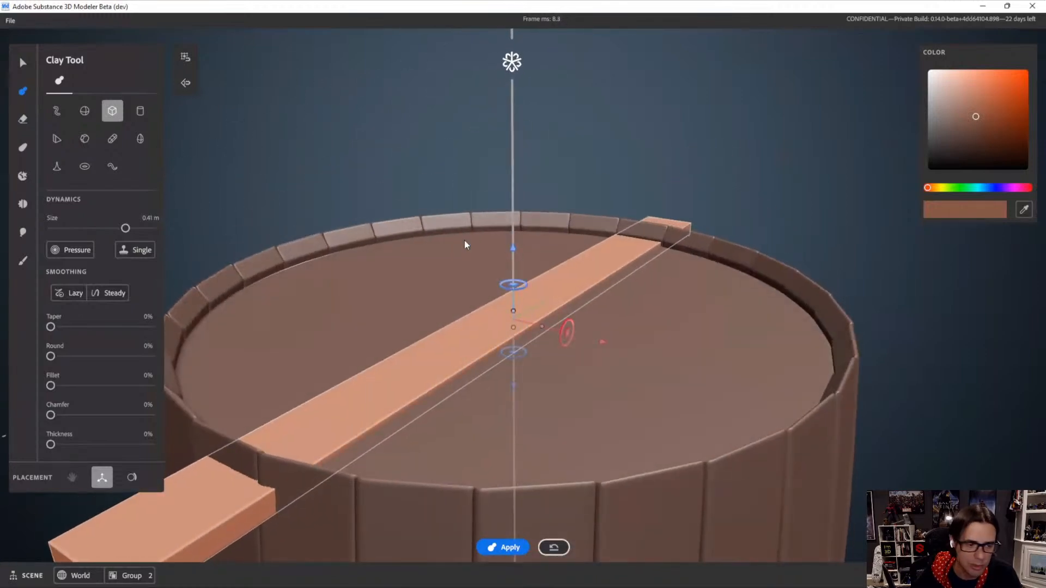
pyautogui.rightClick(318, 235)
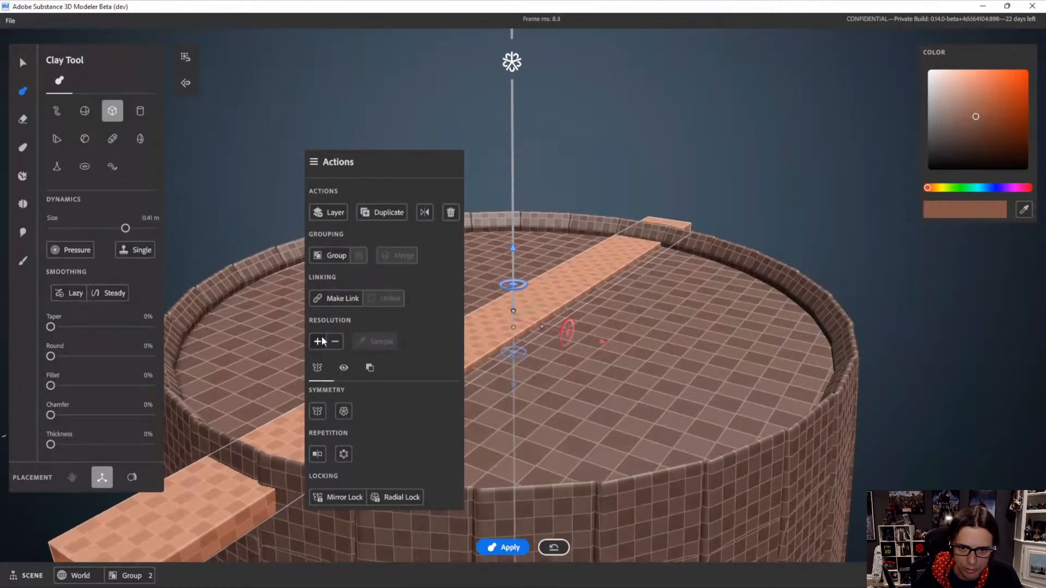
pyautogui.click(335, 341)
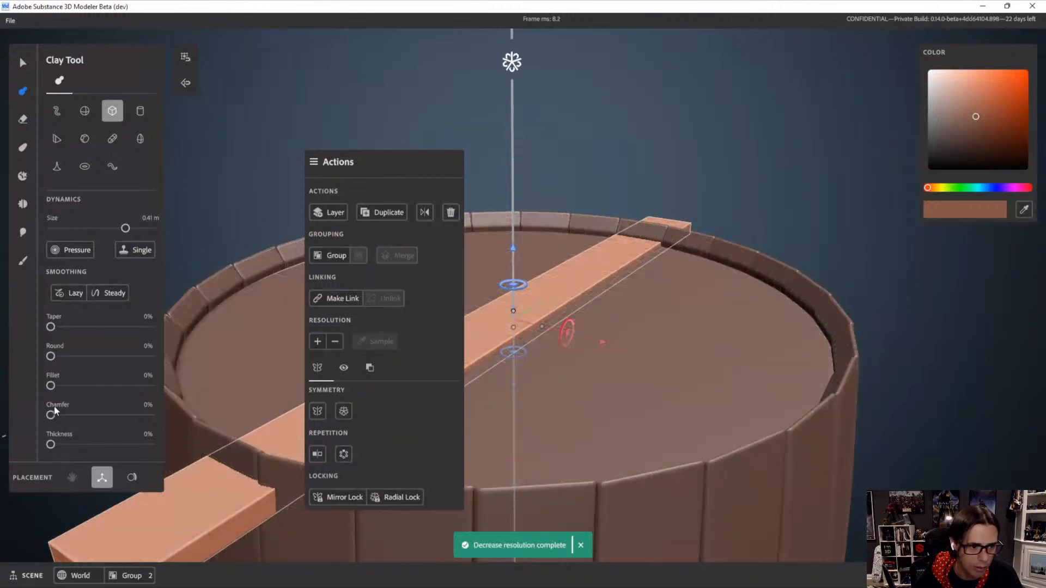
# Round the bar's edges with a 33% fillet and start a new layer
pyautogui.moveTo(51, 385); pyautogui.dragTo(87, 391)
pyautogui.scroll(-2, 469, 330)
pyautogui.keyDown('alt'); pyautogui.moveTo(470, 330); pyautogui.dragTo(514, 339); pyautogui.keyUp('alt')
pyautogui.press('n')
pyautogui.scroll(-2, 598, 337)
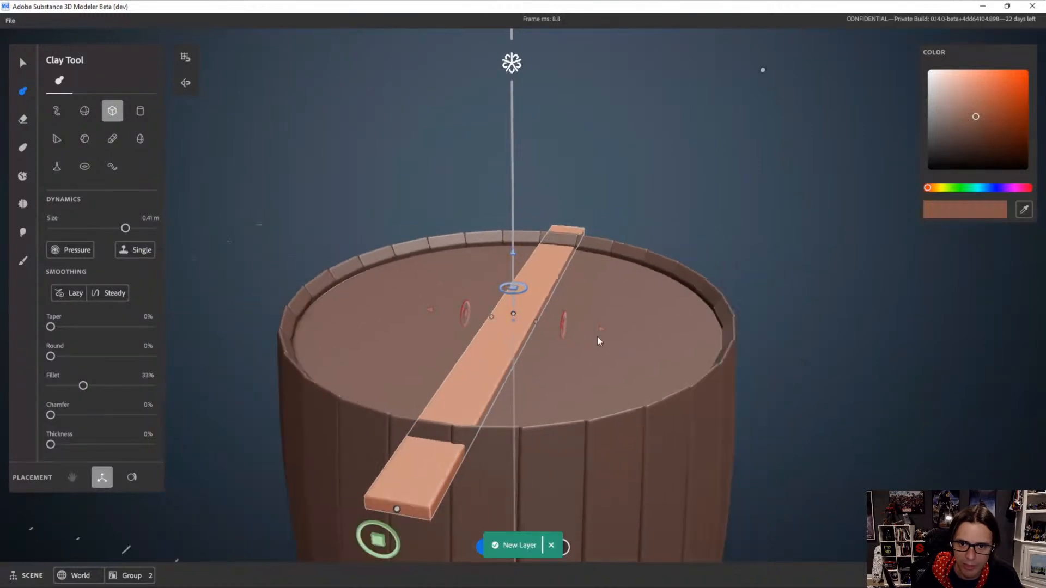
pyautogui.keyDown('alt'); pyautogui.moveTo(597, 337); pyautogui.dragTo(627, 333); pyautogui.keyUp('alt')
# Duplicate the bar four times along the red axis, placing the copies side by side on one half of the lid
pyautogui.press('q')
pyautogui.click(492, 342)
pyautogui.scroll(-2, 547, 372)
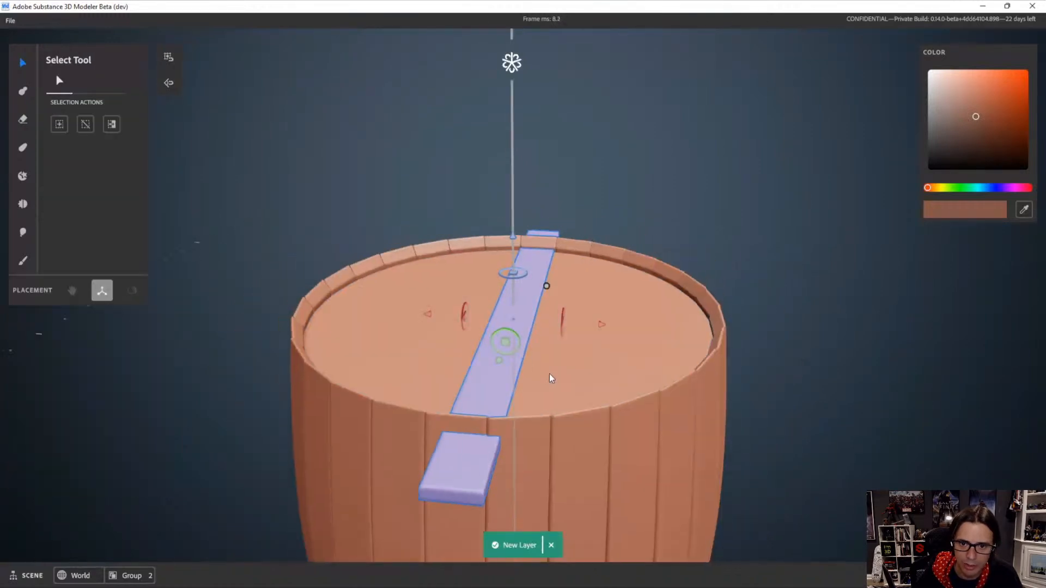
pyautogui.keyDown('alt'); pyautogui.moveTo(549, 374); pyautogui.dragTo(559, 390); pyautogui.keyUp('alt')
pyautogui.hotkey('ctrl', 'd')
pyautogui.moveTo(603, 326); pyautogui.dragTo(777, 352)
pyautogui.hotkey('ctrl', 'd')
pyautogui.hotkey('ctrl', 'd')
pyautogui.hotkey('ctrl', 'd')
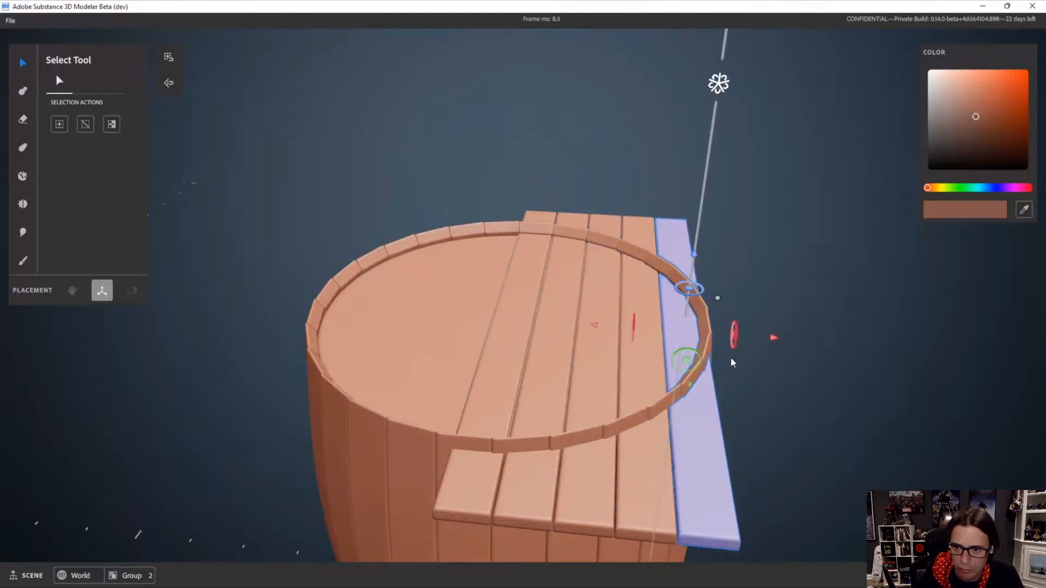
# Duplicate the four plank copies together and move them along the red axis to the other side of the original bar
pyautogui.click(732, 423)
pyautogui.click(587, 222)
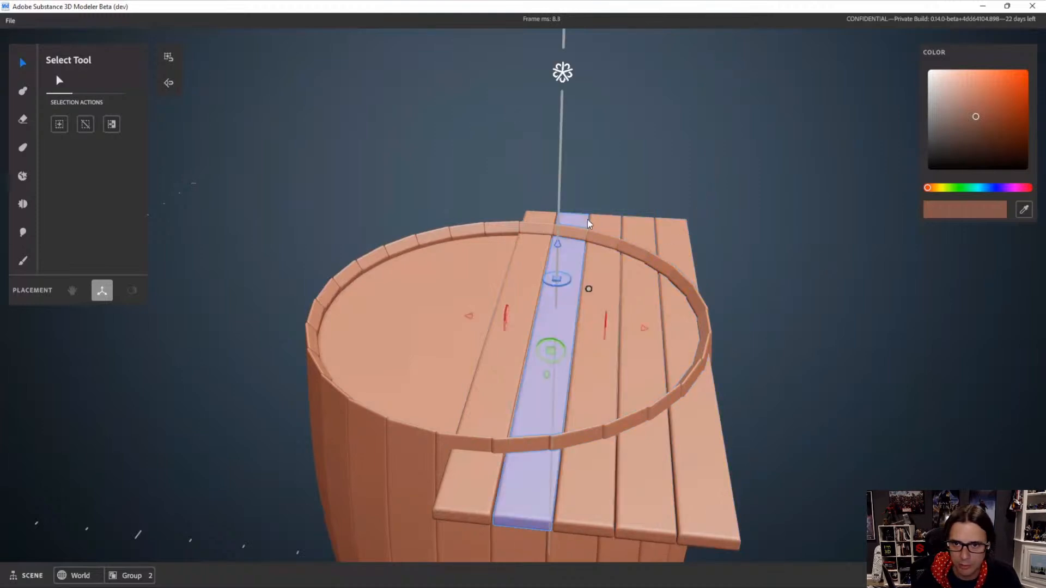
pyautogui.keyDown('shift'); pyautogui.click(607, 225); pyautogui.keyUp('shift')
pyautogui.keyDown('shift'); pyautogui.click(643, 228); pyautogui.keyUp('shift')
pyautogui.keyDown('shift'); pyautogui.click(676, 234); pyautogui.keyUp('shift')
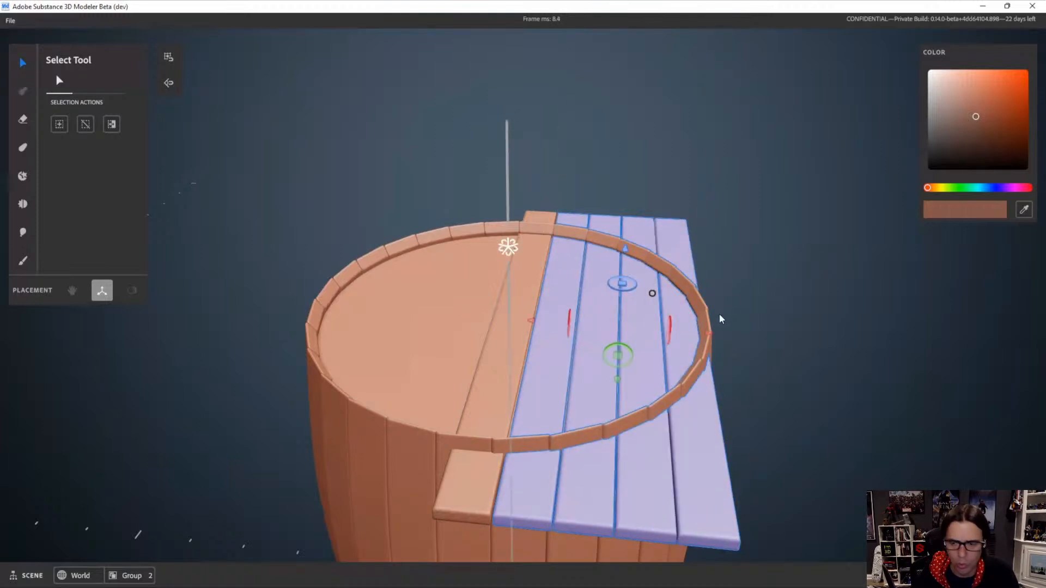
pyautogui.hotkey('ctrl', 'd')
pyautogui.moveTo(708, 333); pyautogui.dragTo(495, 322)
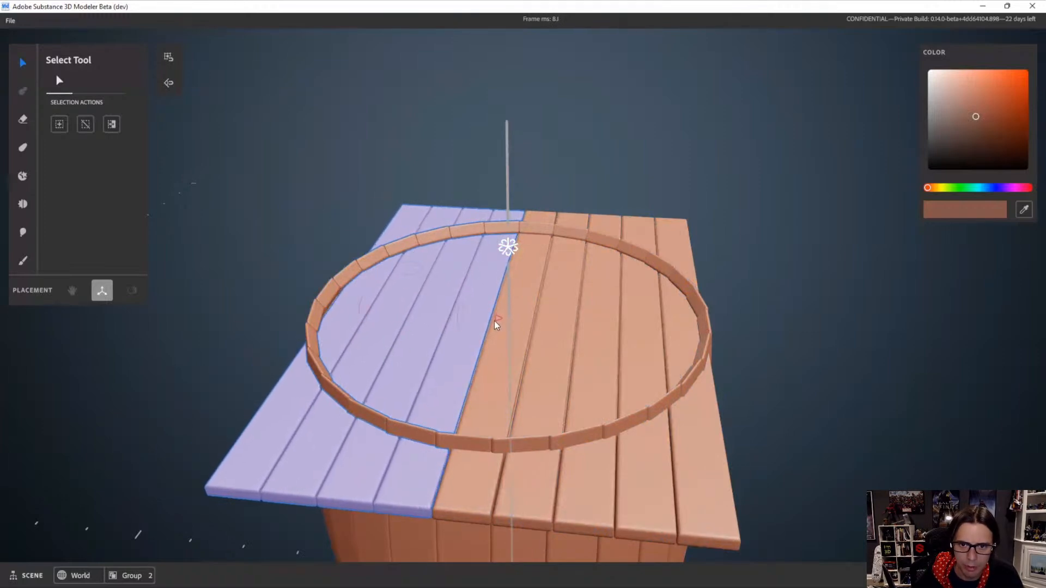
pyautogui.click(817, 255)
# Select all nine planks across the lid and group them
pyautogui.scroll(-3, 545, 283)
pyautogui.keyDown('alt'); pyautogui.moveTo(490, 284); pyautogui.dragTo(451, 218); pyautogui.keyUp('alt')
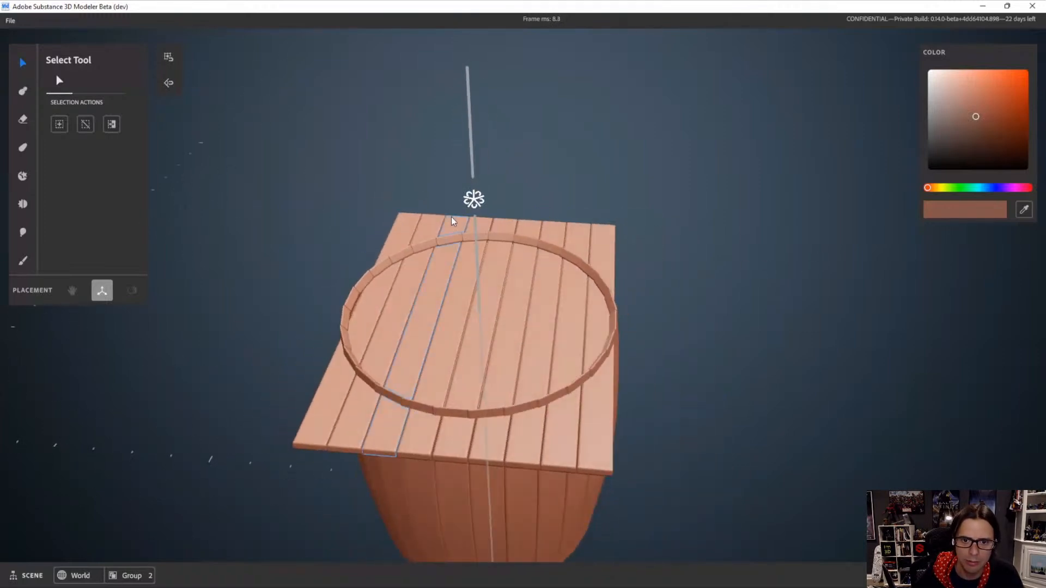
pyautogui.click(403, 222)
pyautogui.keyDown('shift'); pyautogui.click(433, 225); pyautogui.keyUp('shift')
pyautogui.keyDown('shift'); pyautogui.click(457, 226); pyautogui.keyUp('shift')
pyautogui.keyDown('shift'); pyautogui.click(485, 228); pyautogui.keyUp('shift')
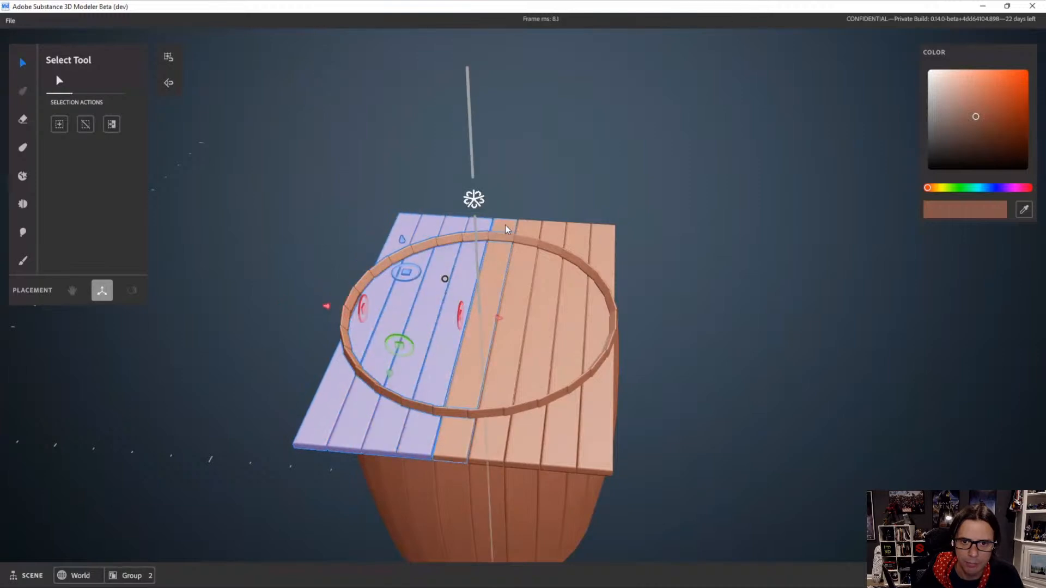
pyautogui.keyDown('shift'); pyautogui.click(507, 230); pyautogui.keyUp('shift')
pyautogui.keyDown('shift'); pyautogui.click(529, 231); pyautogui.keyUp('shift')
pyautogui.keyDown('shift'); pyautogui.click(554, 234); pyautogui.keyUp('shift')
pyautogui.keyDown('shift'); pyautogui.click(578, 237); pyautogui.keyUp('shift')
pyautogui.keyDown('shift'); pyautogui.click(604, 239); pyautogui.keyUp('shift')
pyautogui.rightClick(623, 167)
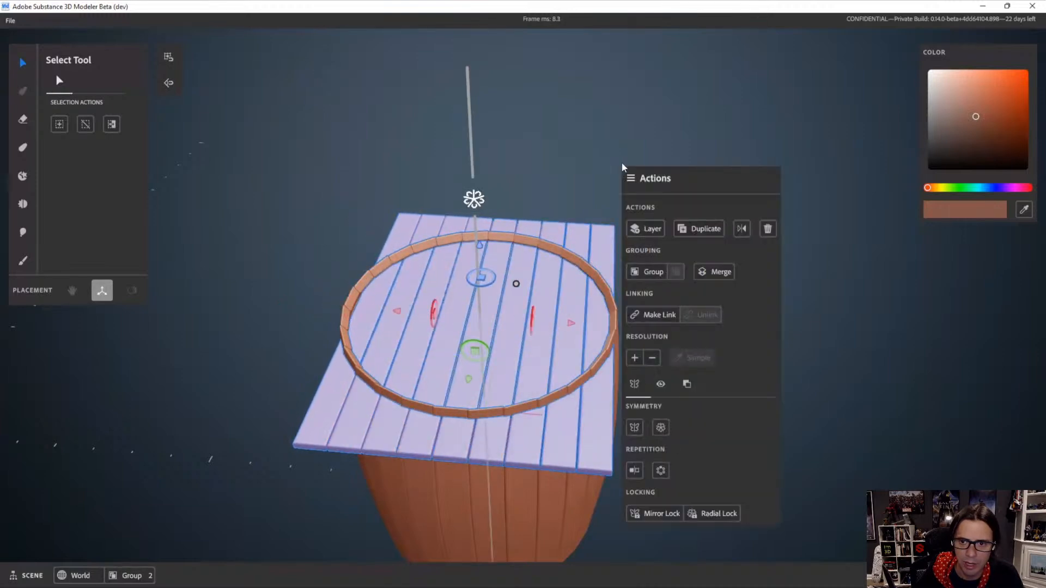
pyautogui.keyDown('alt'); pyautogui.moveTo(567, 220); pyautogui.dragTo(540, 131); pyautogui.keyUp('alt')
pyautogui.hotkey('ctrl', 'g')
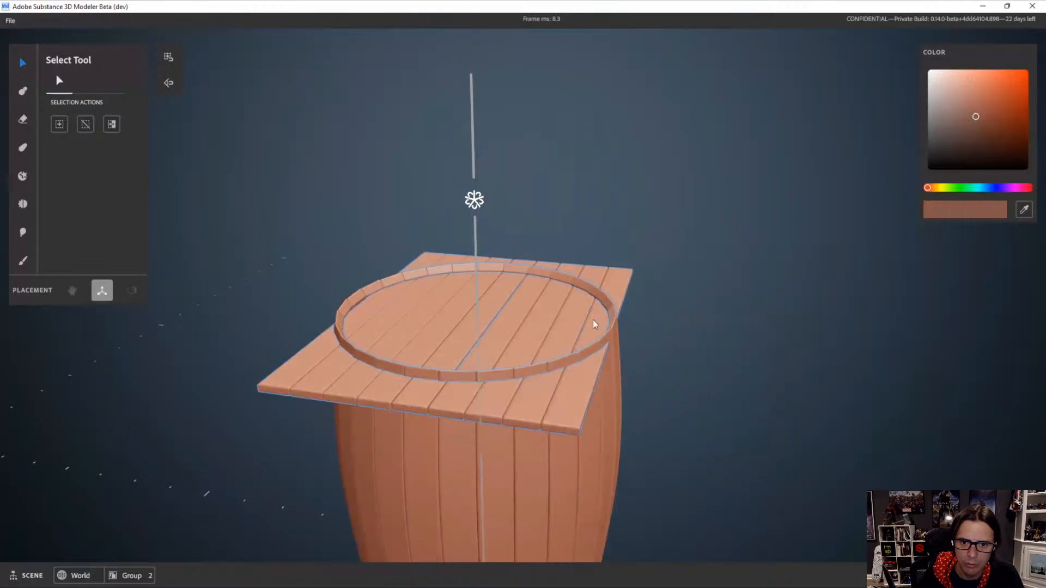
# Hide the plank group covering the lid
pyautogui.click(594, 326)
pyautogui.keyDown('alt'); pyautogui.moveTo(602, 326); pyautogui.dragTo(693, 163); pyautogui.keyUp('alt')
pyautogui.rightClick(694, 163)
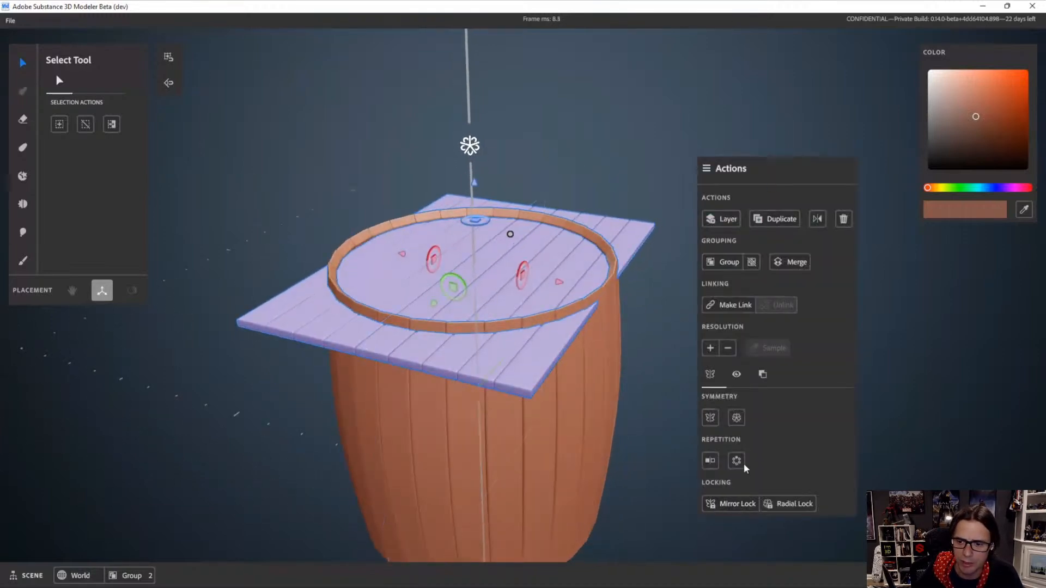
pyautogui.click(736, 375)
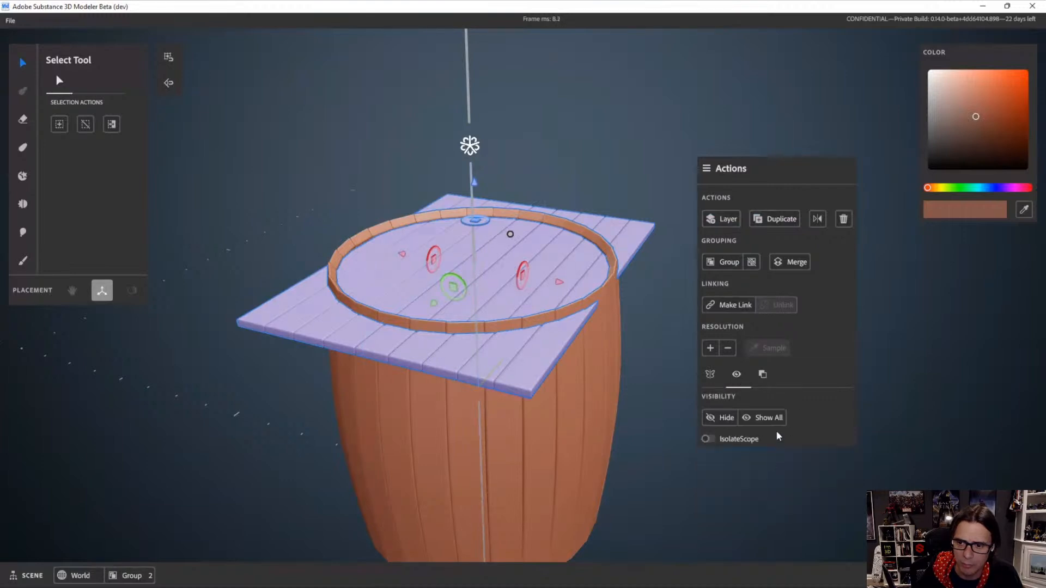
pyautogui.click(726, 418)
# Raise the round lid disc along the blue axis until it floats above the barrel
pyautogui.click(507, 262)
pyautogui.click(526, 267)
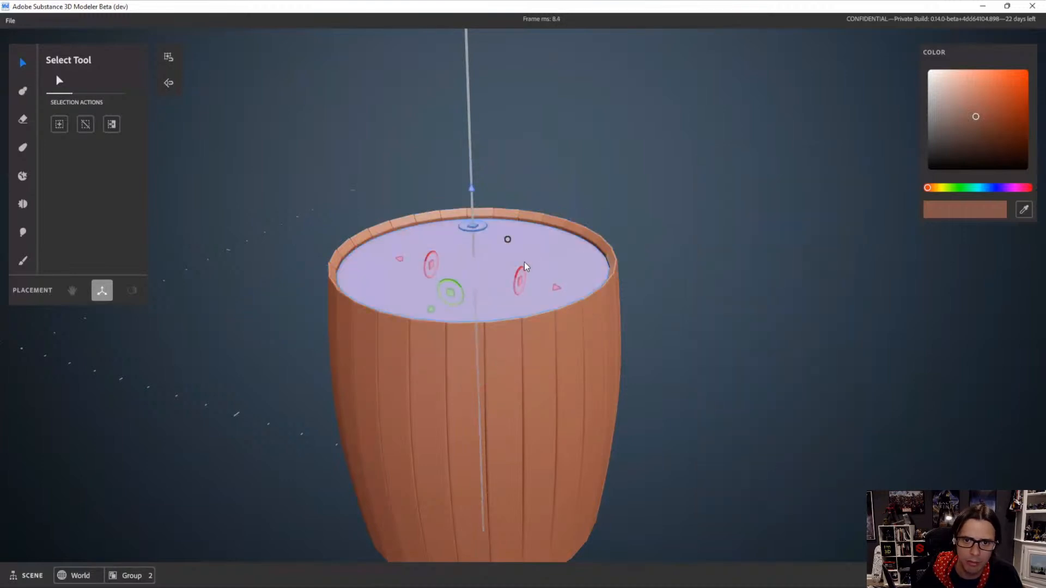
pyautogui.moveTo(471, 188); pyautogui.dragTo(470, 71)
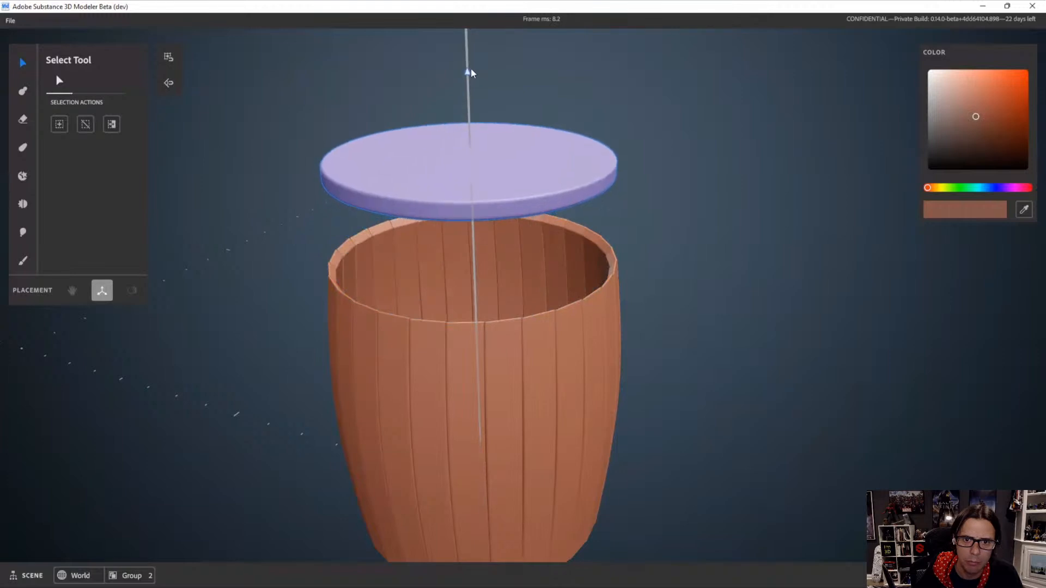
pyautogui.keyDown('alt'); pyautogui.moveTo(605, 196); pyautogui.dragTo(498, 283); pyautogui.keyUp('alt')
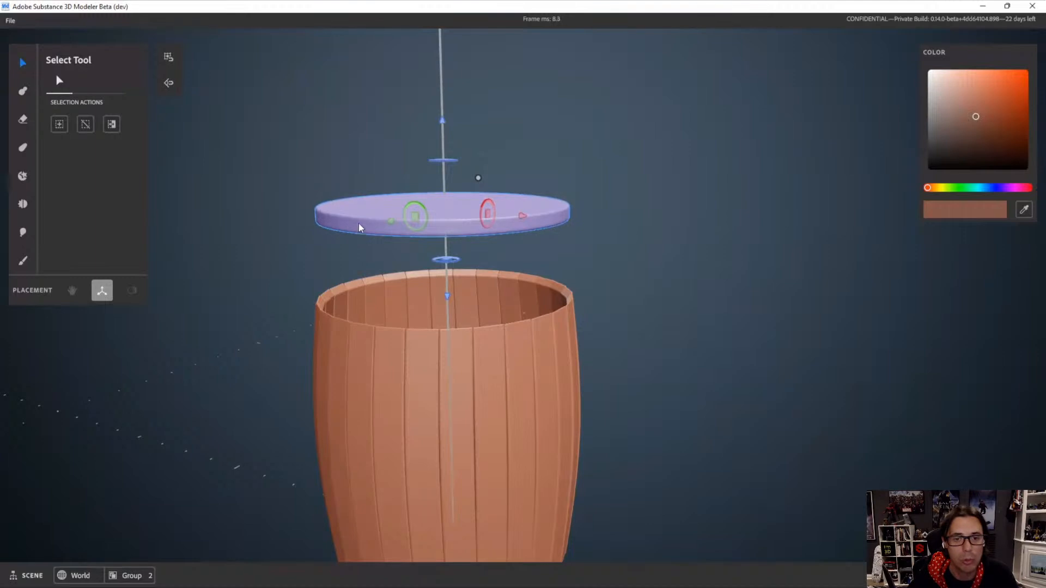
# Enter the lid disc's layer and set up a cube-shaped Warp tool about 0.32 m in size around the disc
pyautogui.click(387, 247)
pyautogui.doubleClick(380, 217)
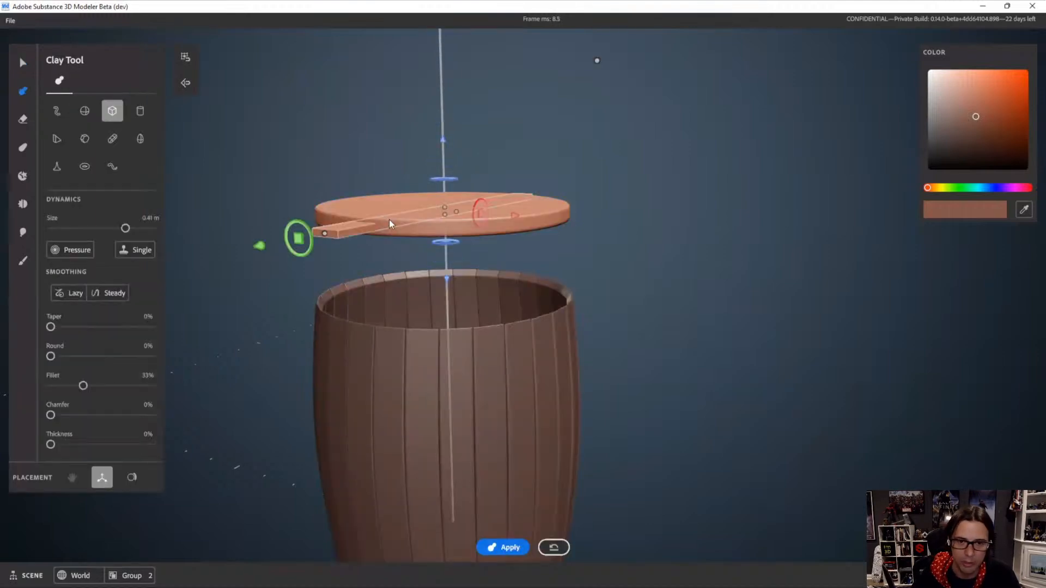
pyautogui.press('4')
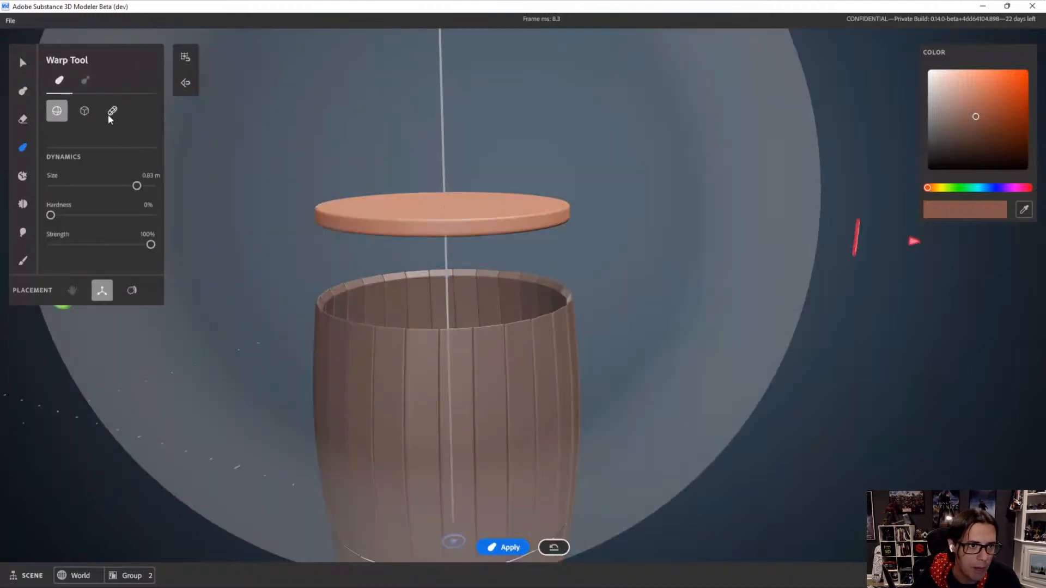
pyautogui.click(84, 112)
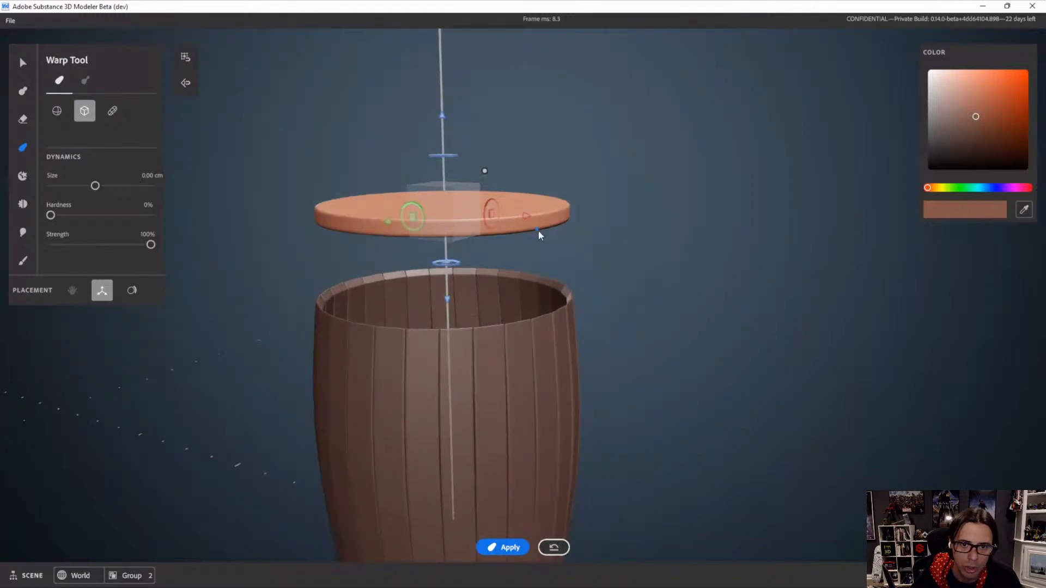
pyautogui.keyDown('alt'); pyautogui.moveTo(538, 231); pyautogui.dragTo(571, 227); pyautogui.keyUp('alt')
pyautogui.keyDown('ctrl'); pyautogui.moveTo(570, 227); pyautogui.dragTo(633, 239, button='right'); pyautogui.keyUp('ctrl')
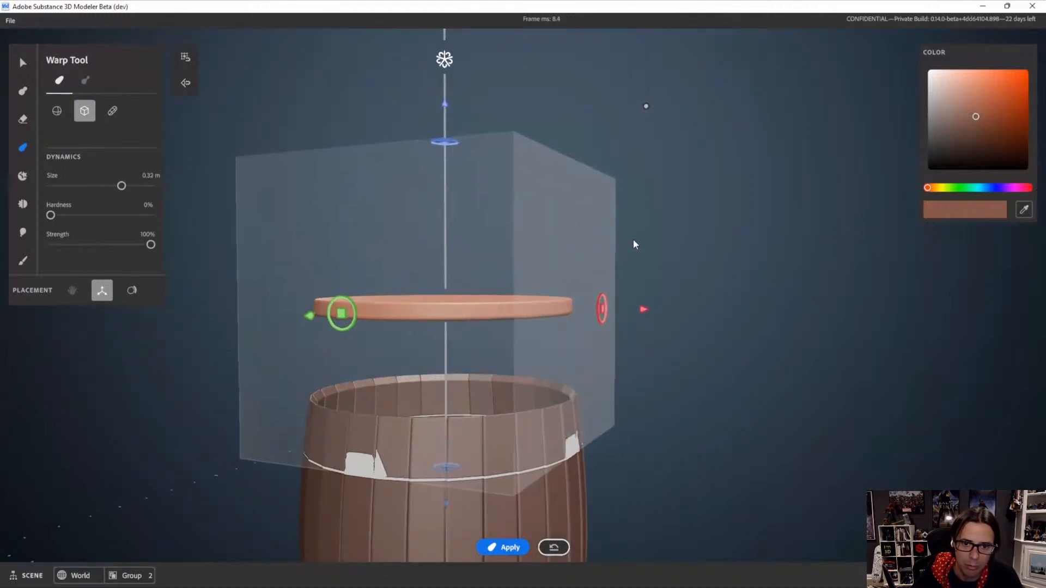
# Position the warp box along the blue axis so its lower face cuts through the lid disc's thickness
pyautogui.scroll(-5, 553, 299)
pyautogui.keyDown('alt'); pyautogui.moveTo(553, 299); pyautogui.dragTo(511, 312); pyautogui.keyUp('alt')
pyautogui.moveTo(513, 157); pyautogui.dragTo(522, 80)
pyautogui.scroll(5, 623, 381)
pyautogui.scroll(-2, 622, 381)
pyautogui.keyDown('alt'); pyautogui.moveTo(611, 452); pyautogui.dragTo(606, 416); pyautogui.keyUp('alt')
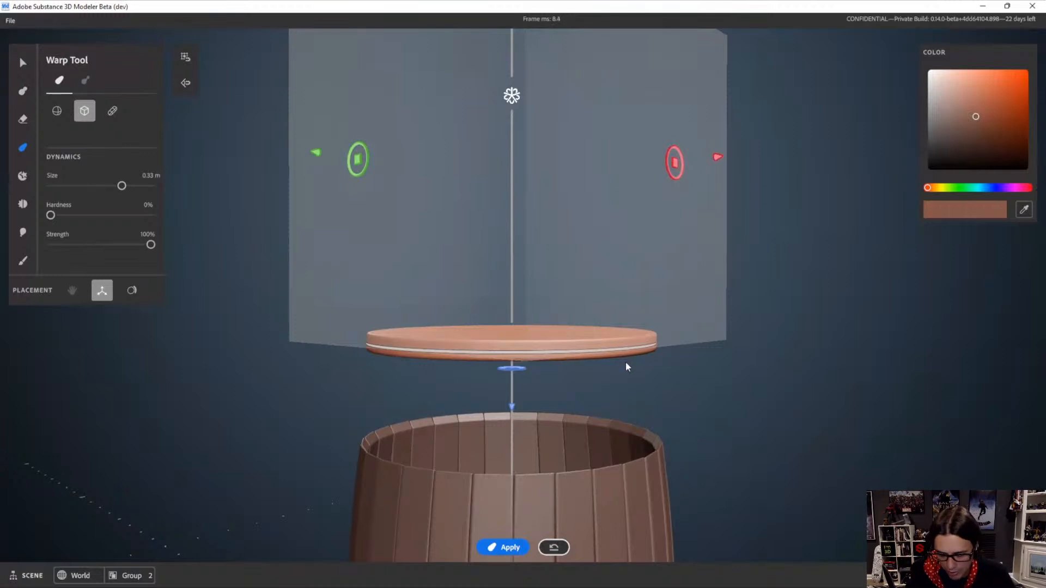
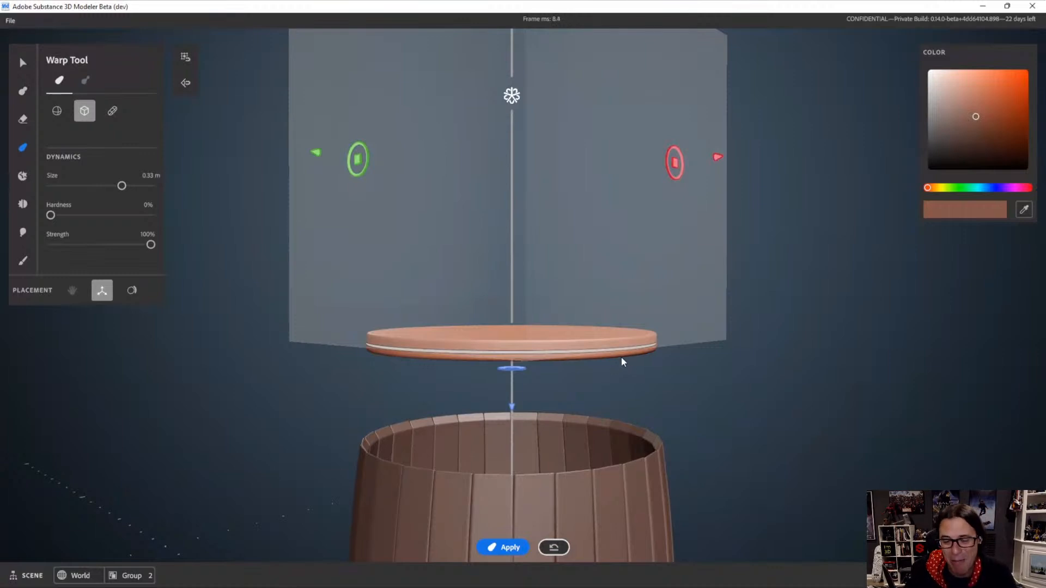
pyautogui.keyDown('alt'); pyautogui.moveTo(613, 351); pyautogui.dragTo(547, 171); pyautogui.keyUp('alt')
pyautogui.moveTo(531, 124); pyautogui.dragTo(532, 119)
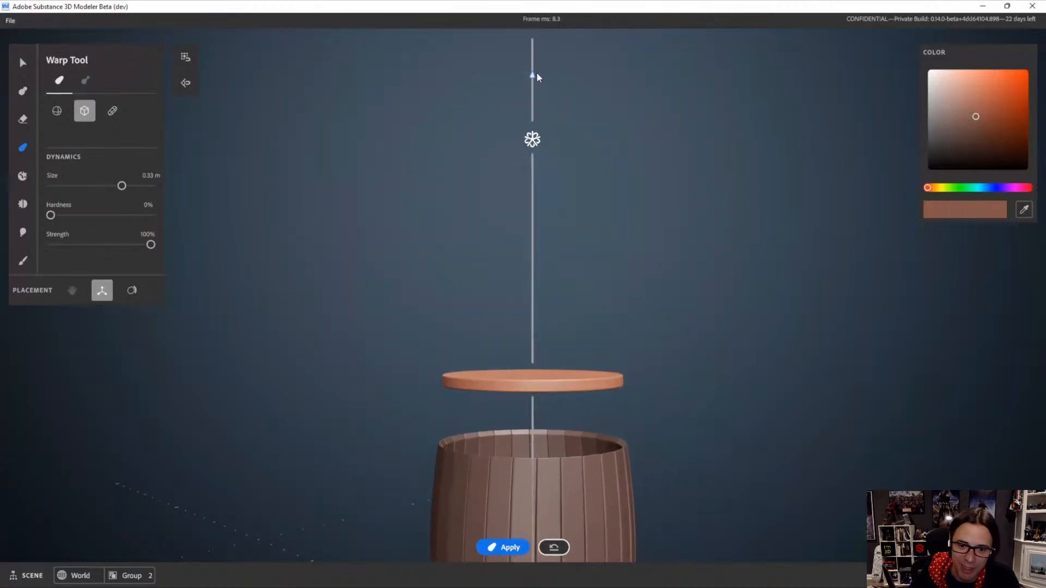
pyautogui.moveTo(537, 1); pyautogui.dragTo(601, 13)
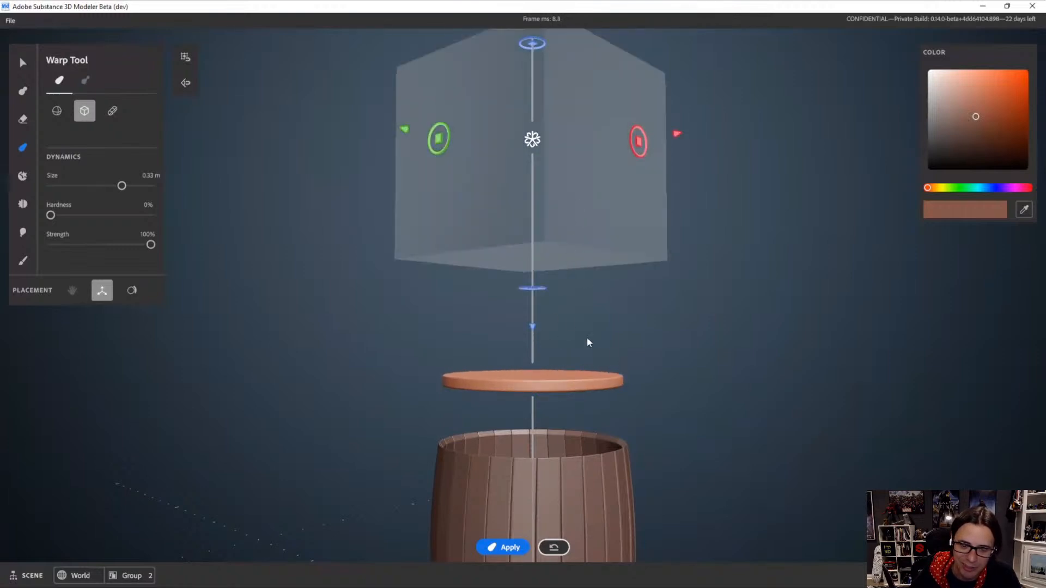
pyautogui.moveTo(535, 336); pyautogui.dragTo(547, 445)
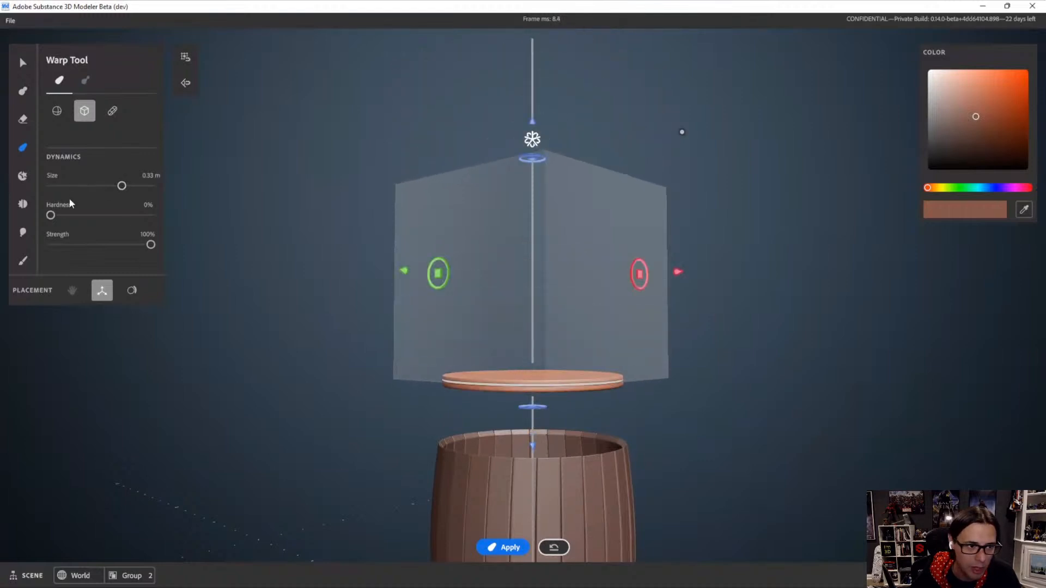
# Raise the warp hardness to 100% and fine-tune the box's height so its lower face crosses the lid's rim
pyautogui.moveTo(50, 215); pyautogui.dragTo(151, 237)
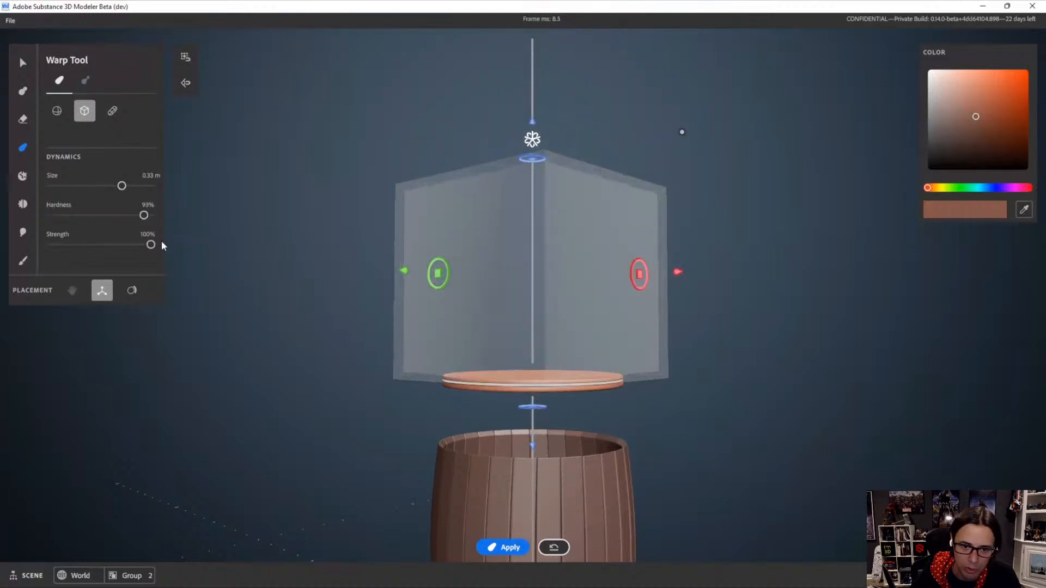
pyautogui.scroll(5, 576, 399)
pyautogui.keyDown('alt'); pyautogui.moveTo(576, 399); pyautogui.dragTo(577, 393); pyautogui.keyUp('alt')
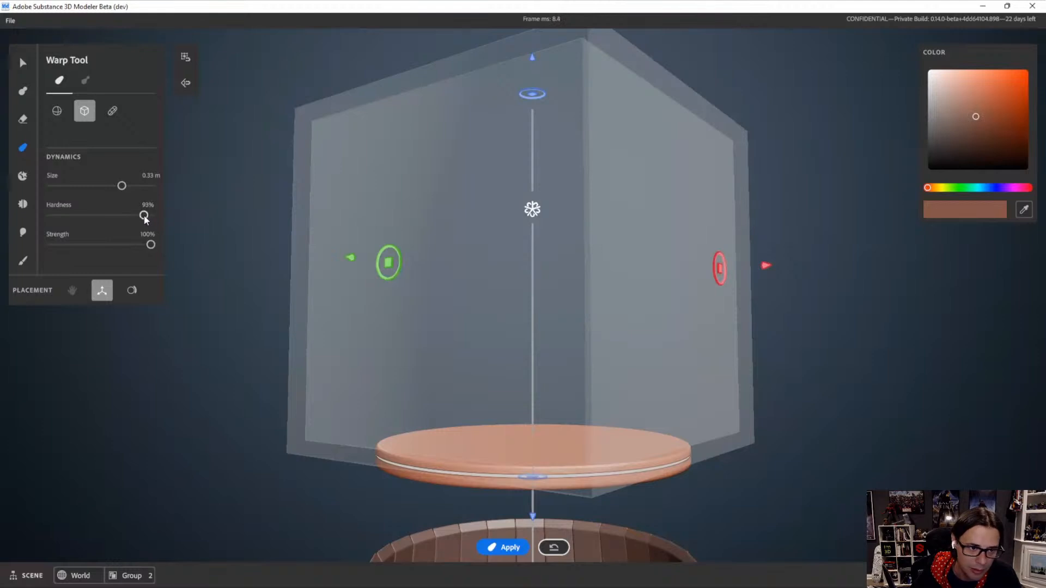
pyautogui.moveTo(145, 219); pyautogui.dragTo(154, 217)
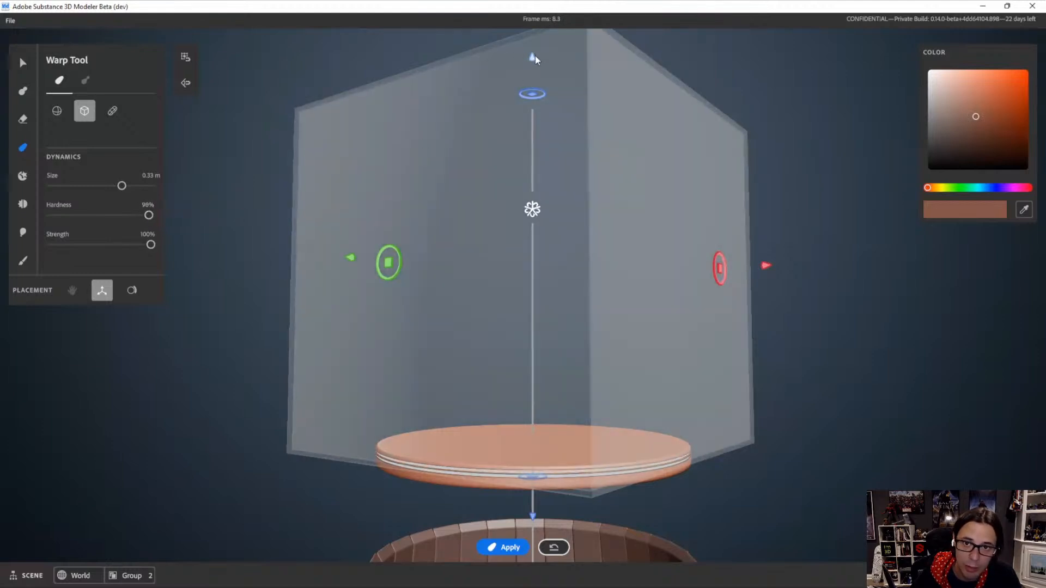
pyautogui.moveTo(534, 57); pyautogui.dragTo(535, 58)
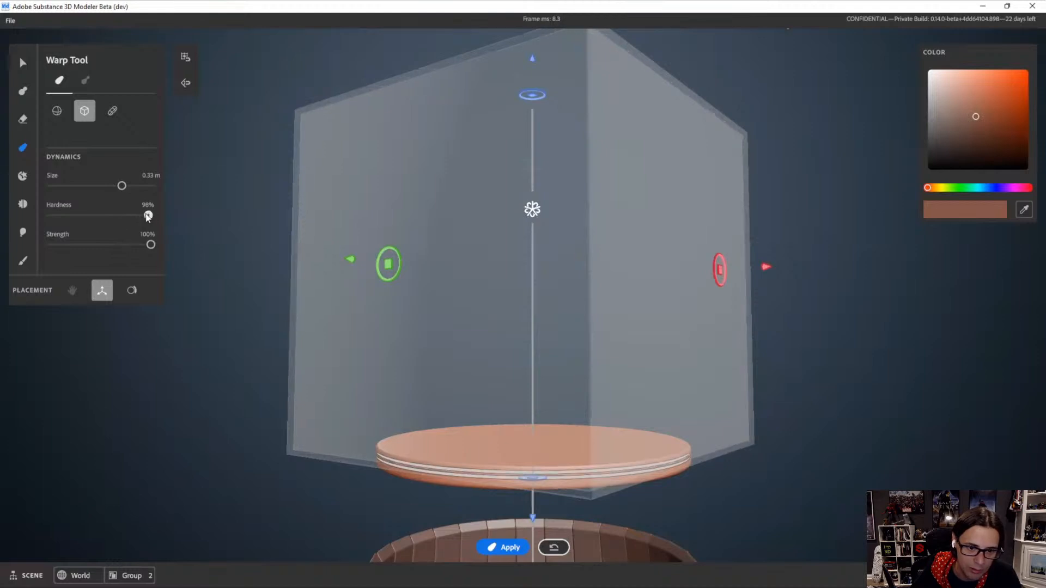
pyautogui.moveTo(149, 216); pyautogui.dragTo(146, 218)
pyautogui.moveTo(317, 305); pyautogui.dragTo(522, 280, button='middle')
pyautogui.moveTo(514, 120)
pyautogui.mouseDown()
pyautogui.moveTo(514, 107)
pyautogui.moveTo(520, 119)
pyautogui.moveTo(532, 104)
pyautogui.moveTo(514, 113)
pyautogui.mouseUp()
pyautogui.hotkey('ctrl', 'z')
pyautogui.scroll(1, 506, 413)
pyautogui.moveTo(155, 216); pyautogui.dragTo(159, 217)
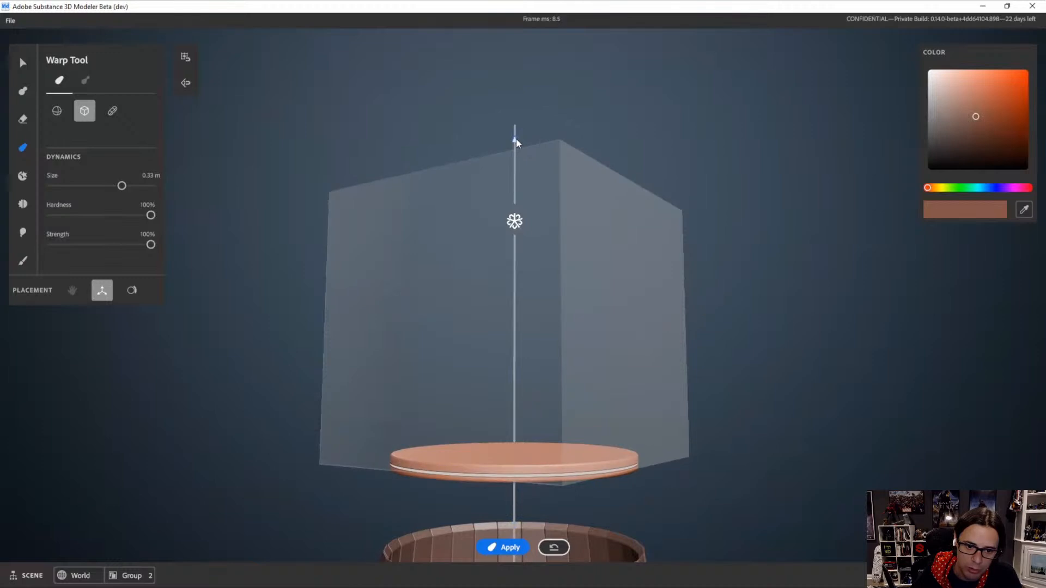
# Pull the warp box up along the blue axis to stretch the lid disc into a thick cylinder, and leave it deselected
pyautogui.moveTo(515, 138); pyautogui.dragTo(515, 71)
pyautogui.keyDown('alt'); pyautogui.moveTo(871, 328); pyautogui.dragTo(630, 369, button='right'); pyautogui.keyUp('alt')
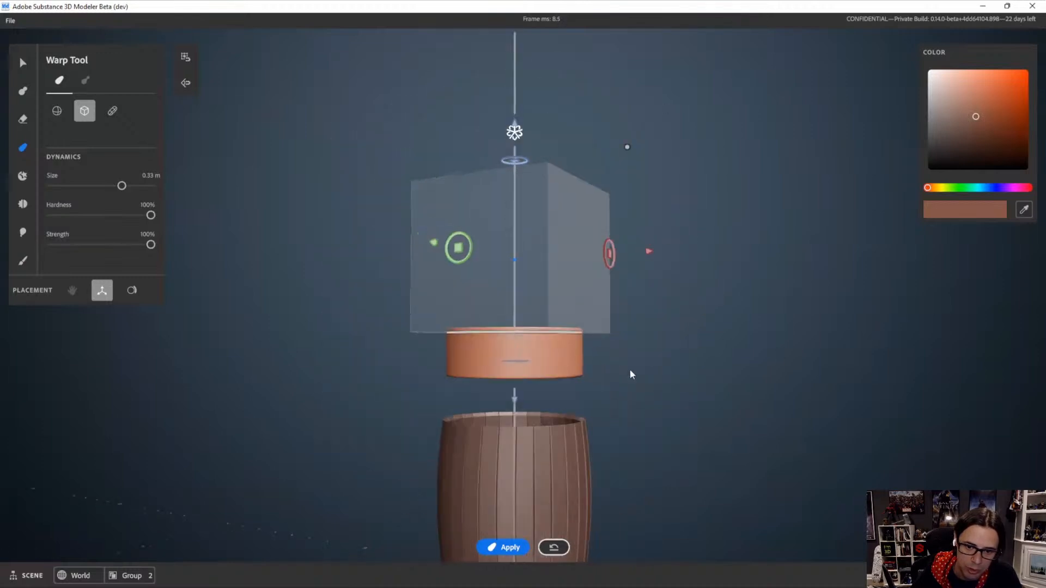
pyautogui.keyDown('alt'); pyautogui.moveTo(629, 368); pyautogui.dragTo(737, 440); pyautogui.keyUp('alt')
pyautogui.click(19, 63)
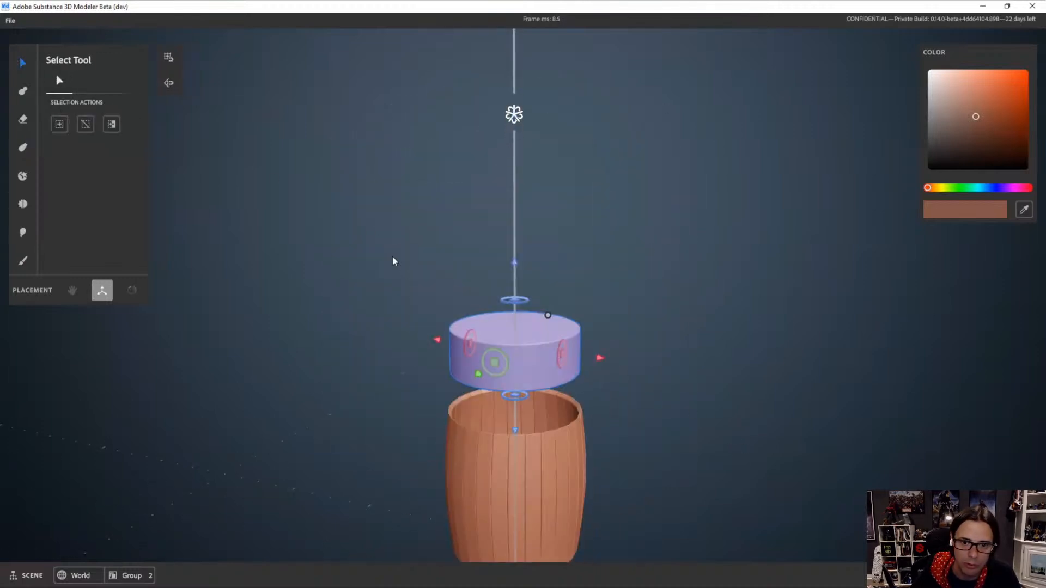
pyautogui.click(393, 258)
# Show all hidden objects to bring back the plank group
pyautogui.keyDown('alt'); pyautogui.moveTo(657, 417); pyautogui.dragTo(609, 421, button='right'); pyautogui.keyUp('alt')
pyautogui.keyDown('alt'); pyautogui.moveTo(609, 421); pyautogui.dragTo(594, 401); pyautogui.keyUp('alt')
pyautogui.rightClick(612, 211)
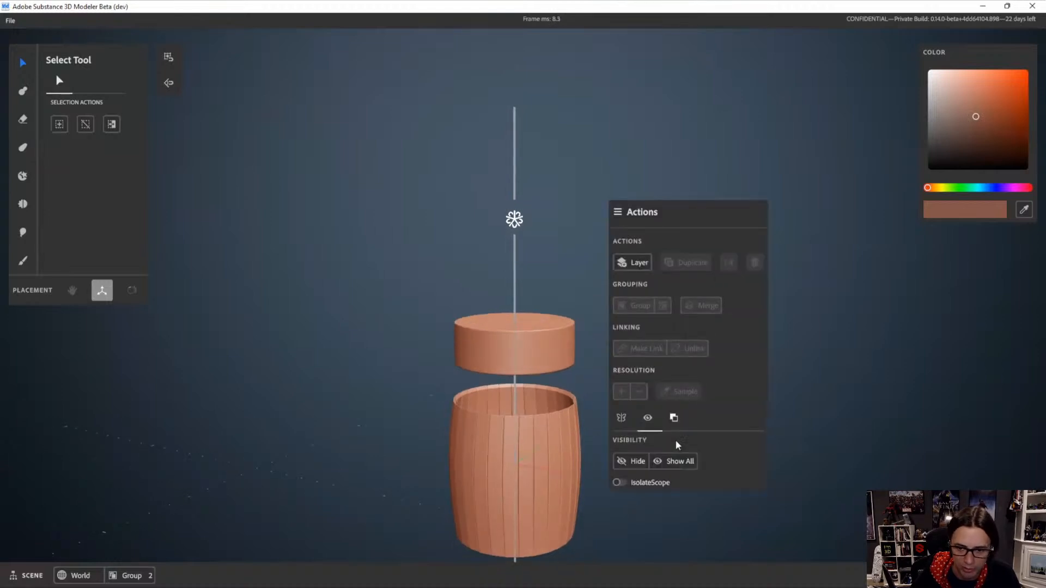
pyautogui.click(461, 366)
pyautogui.keyDown('alt'); pyautogui.moveTo(460, 366); pyautogui.dragTo(586, 376, button='right'); pyautogui.keyUp('alt')
pyautogui.keyDown('alt'); pyautogui.moveTo(586, 376); pyautogui.dragTo(587, 415); pyautogui.keyUp('alt')
# Lower the thickened lid cylinder along the blue axis so it passes through the planks inside the barrel's rim
pyautogui.click(577, 362)
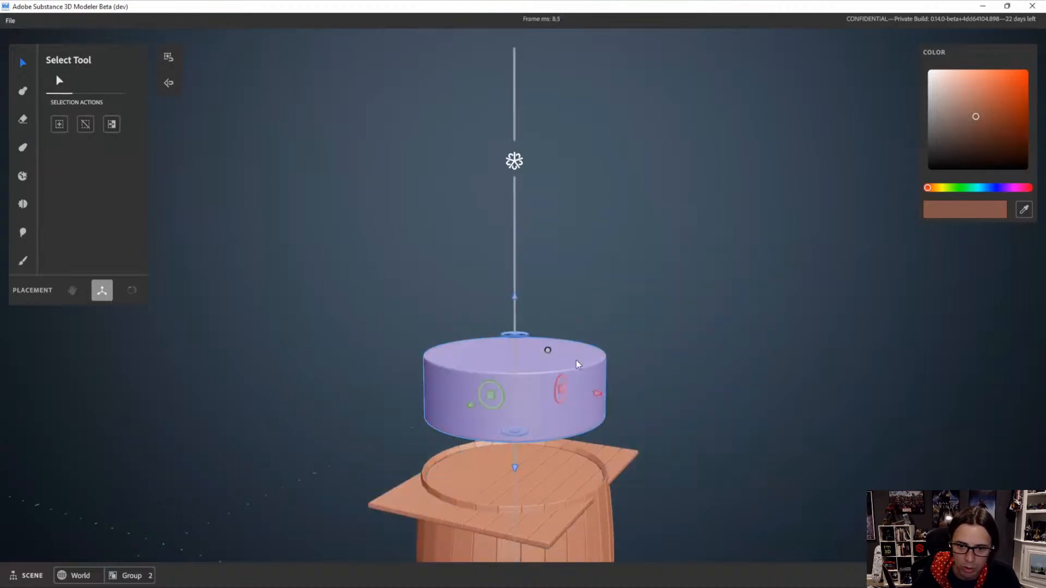
pyautogui.moveTo(514, 295); pyautogui.dragTo(517, 405)
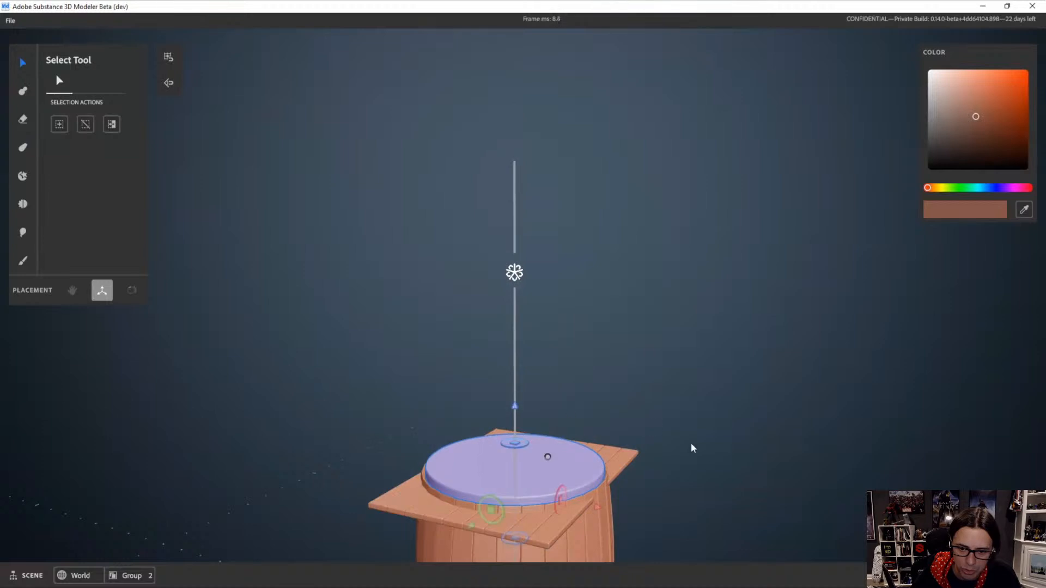
pyautogui.keyDown('alt'); pyautogui.moveTo(641, 422); pyautogui.dragTo(638, 331, button='middle'); pyautogui.keyUp('alt')
pyautogui.keyDown('alt'); pyautogui.moveTo(637, 332); pyautogui.dragTo(775, 325, button='right'); pyautogui.keyUp('alt')
pyautogui.keyDown('alt'); pyautogui.moveTo(776, 324); pyautogui.dragTo(779, 347); pyautogui.keyUp('alt')
pyautogui.click(780, 350)
pyautogui.click(591, 376)
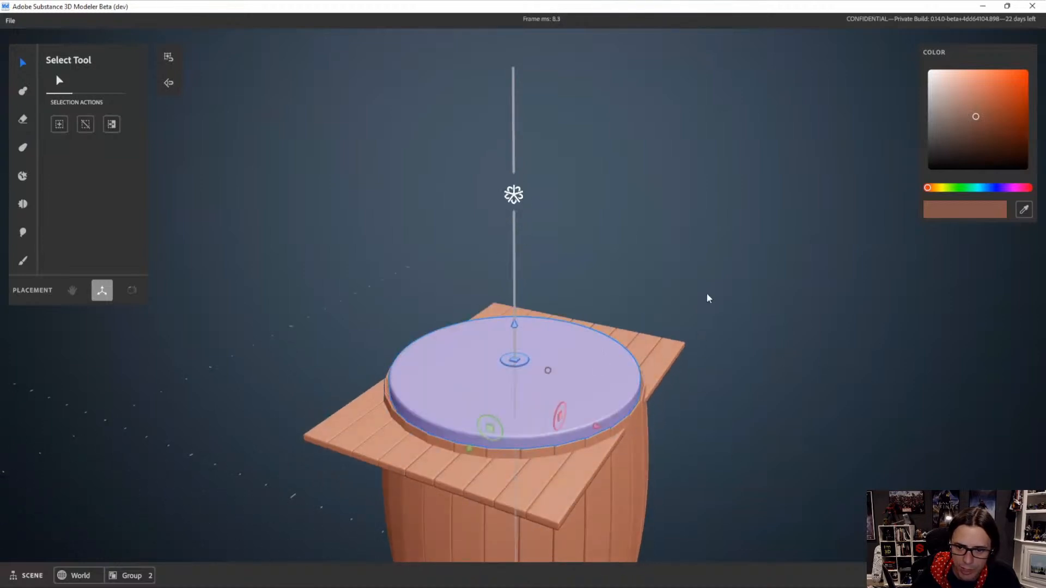
# Cut the lid's plank group to a round shape with a Boolean Intersect using the cylinder as cutter, and apply it
pyautogui.rightClick(709, 226)
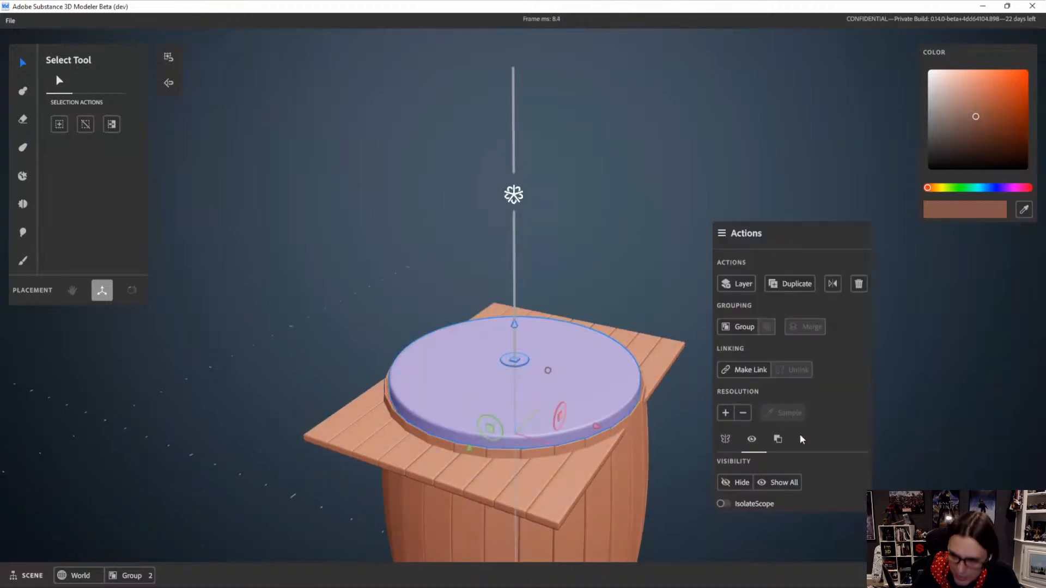
pyautogui.click(778, 439)
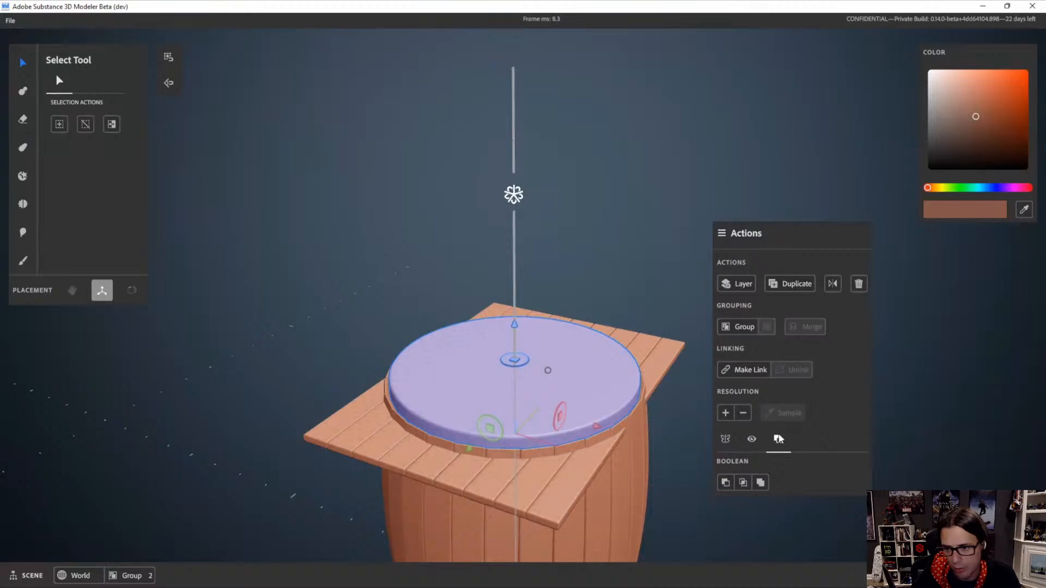
pyautogui.click(742, 482)
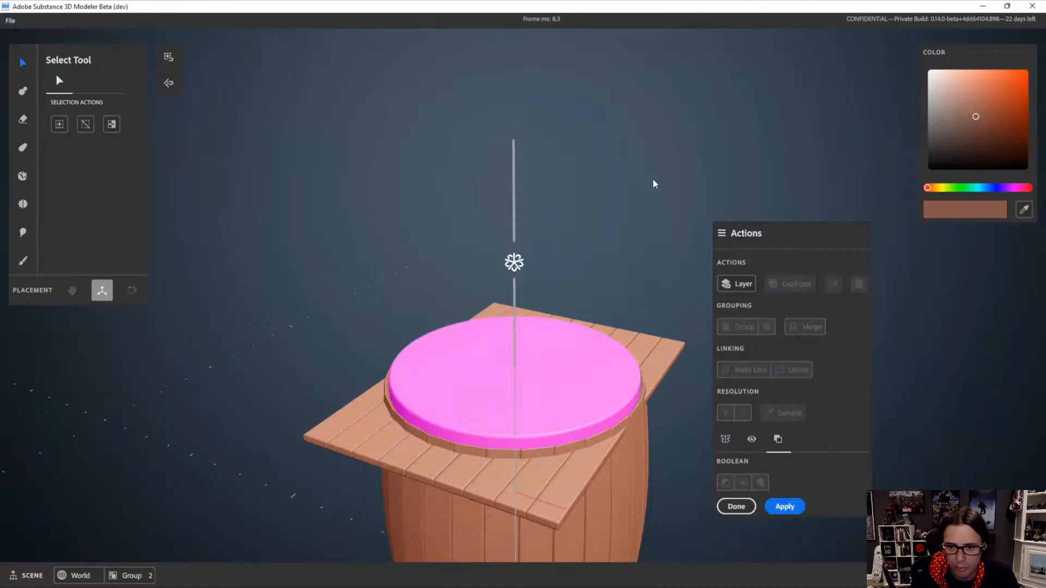
pyautogui.click(663, 358)
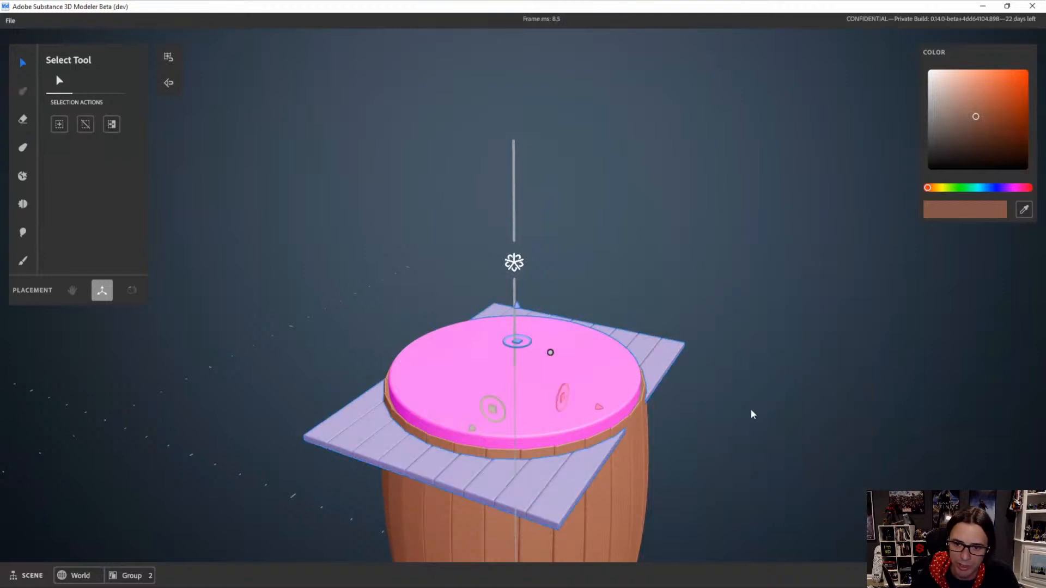
pyautogui.press('space')
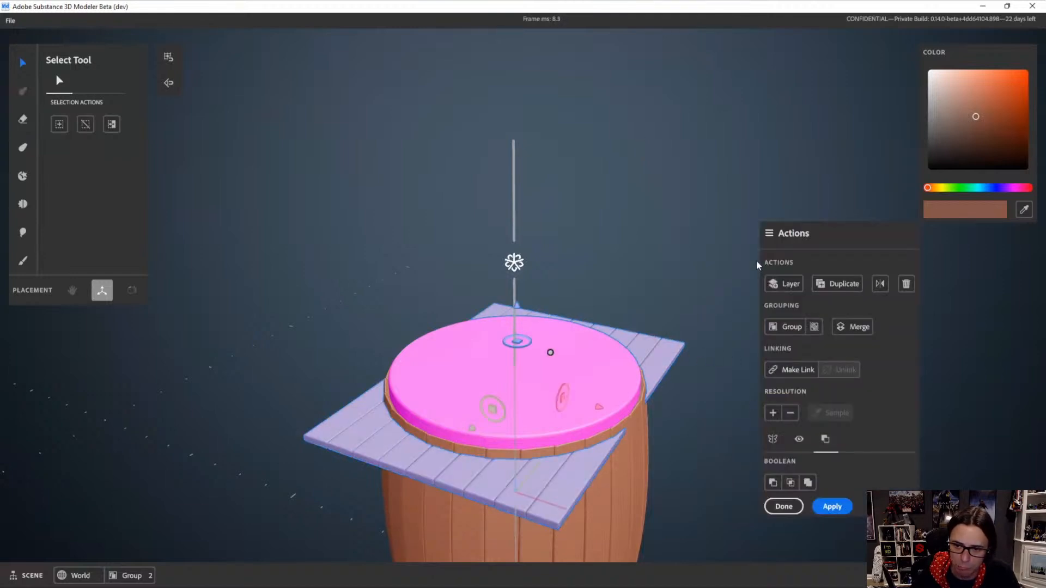
pyautogui.click(832, 506)
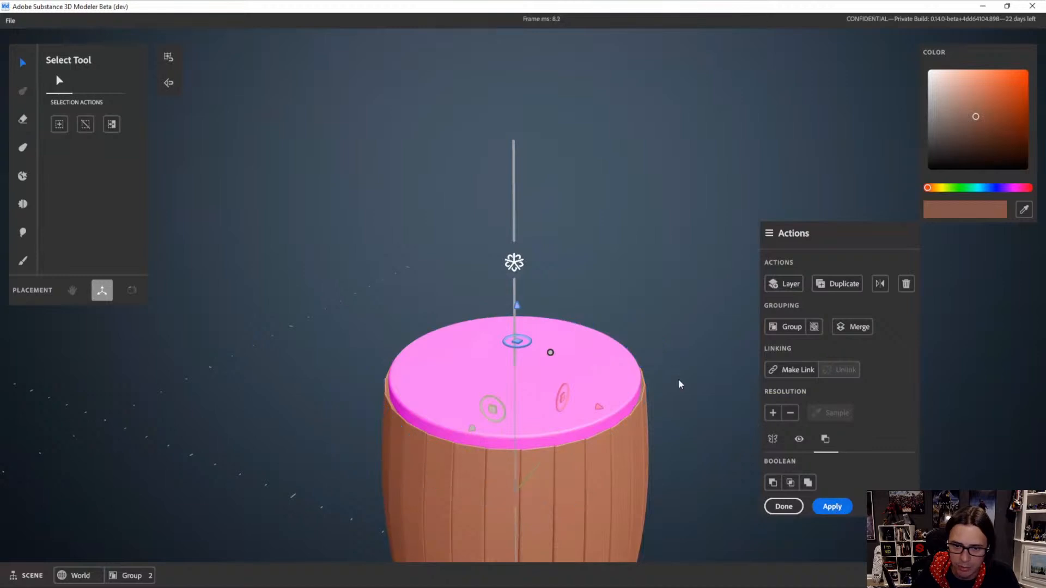
# Finish the Boolean and delete the cutter cylinder, leaving only the round plank lid in the barrel
pyautogui.hotkey('ctrl', 'z')
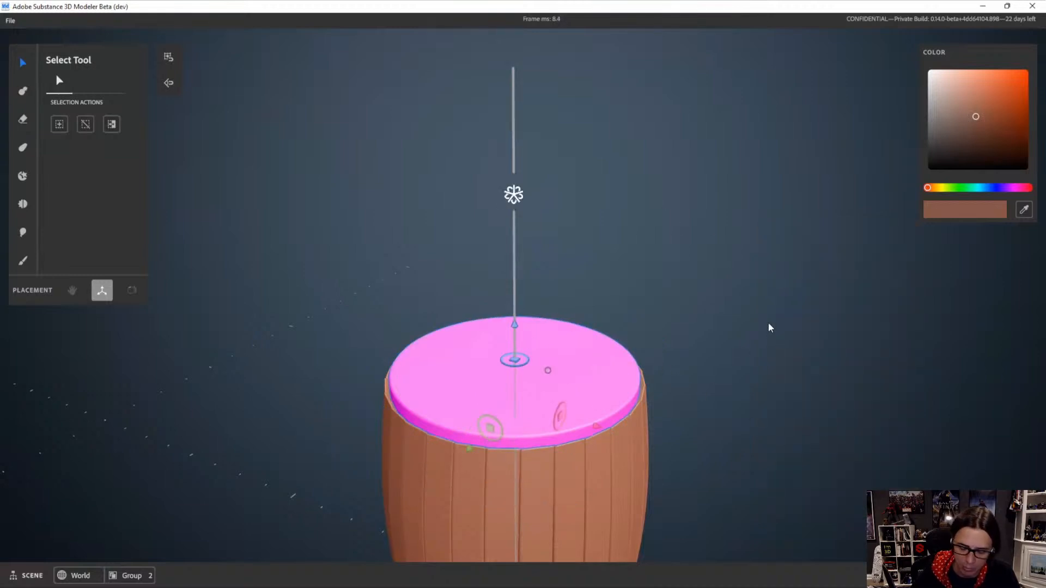
pyautogui.press('Delete')
pyautogui.keyDown('alt'); pyautogui.moveTo(805, 343); pyautogui.dragTo(674, 404); pyautogui.keyUp('alt')
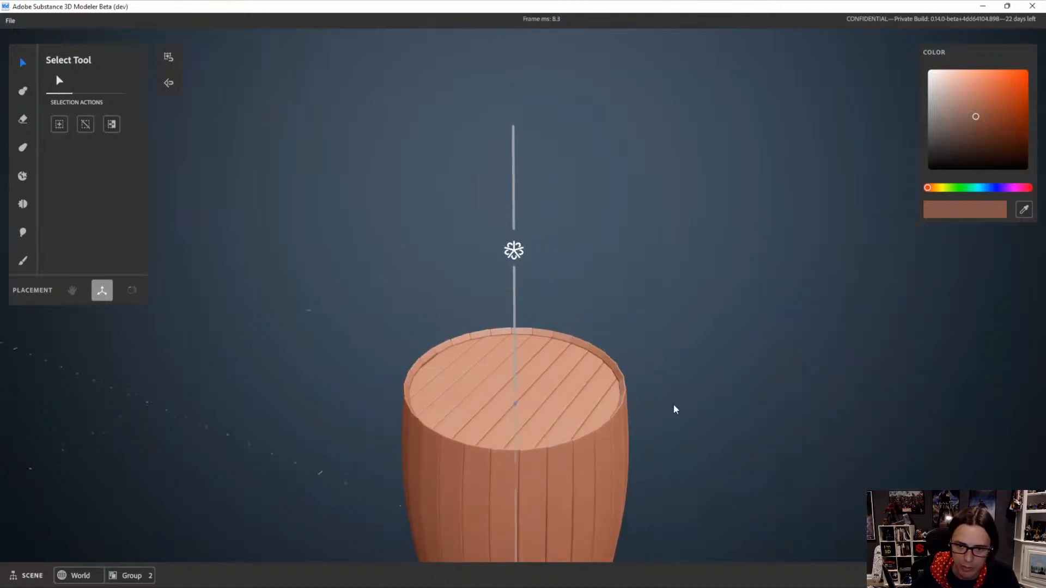
# Adjust the round plank lid's height slightly along the blue axis inside the barrel's rim and deselect it
pyautogui.click(564, 382)
pyautogui.moveTo(516, 313)
pyautogui.mouseDown()
pyautogui.moveTo(518, 261)
pyautogui.moveTo(519, 316)
pyautogui.mouseUp()
pyautogui.click(750, 397)
pyautogui.scroll(-5, 607, 385)
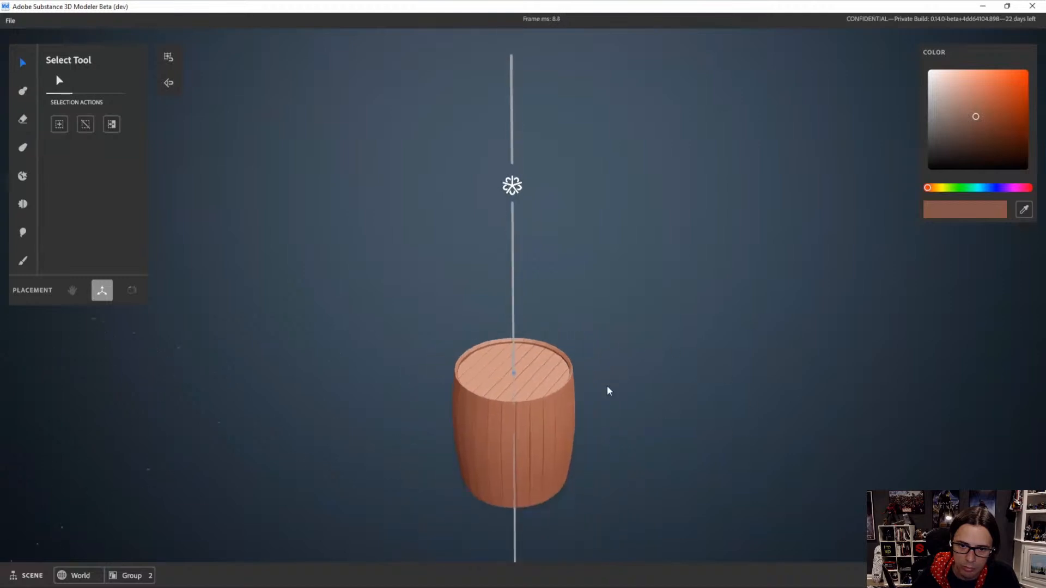
# Nudge the round base disc slightly along the blue axis at the barrel's underside and deselect it
pyautogui.keyDown('alt'); pyautogui.moveTo(607, 385); pyautogui.dragTo(536, 191); pyautogui.keyUp('alt')
pyautogui.click(514, 462)
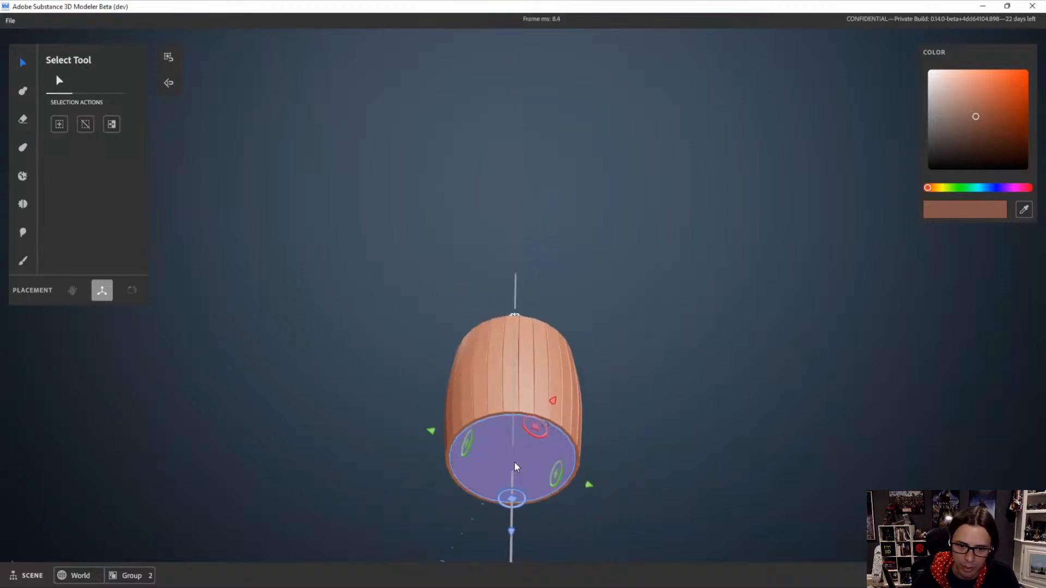
pyautogui.scroll(3, 537, 522)
pyautogui.moveTo(507, 536); pyautogui.dragTo(512, 530)
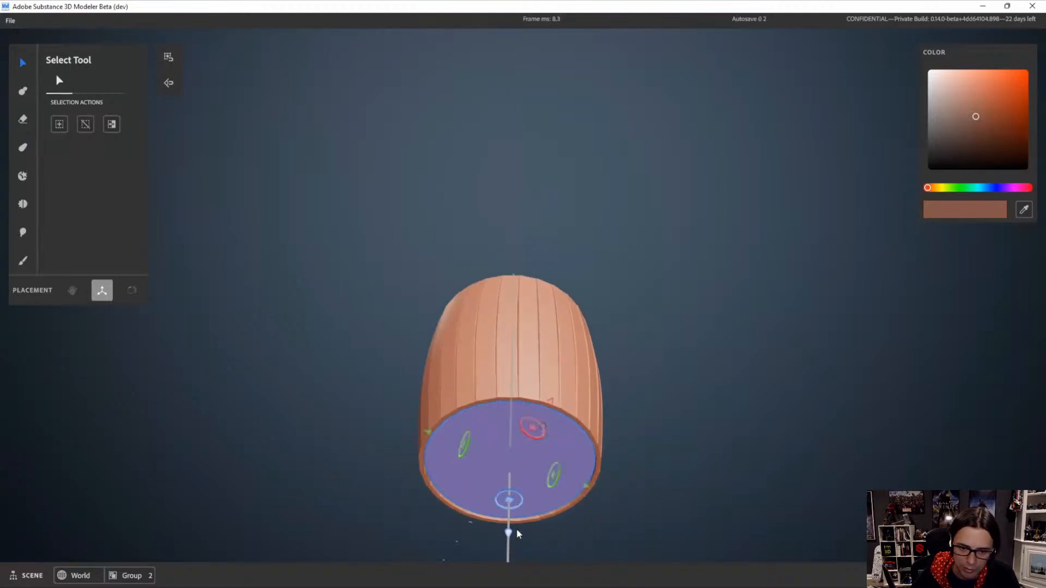
pyautogui.click(606, 431)
pyautogui.scroll(-4, 606, 431)
pyautogui.keyDown('alt'); pyautogui.moveTo(607, 431); pyautogui.dragTo(581, 333); pyautogui.keyUp('alt')
# Select all of the barrel's parts, combine them into one group, and check that the barrel selects as a single object
pyautogui.hotkey('ctrl', 'a')
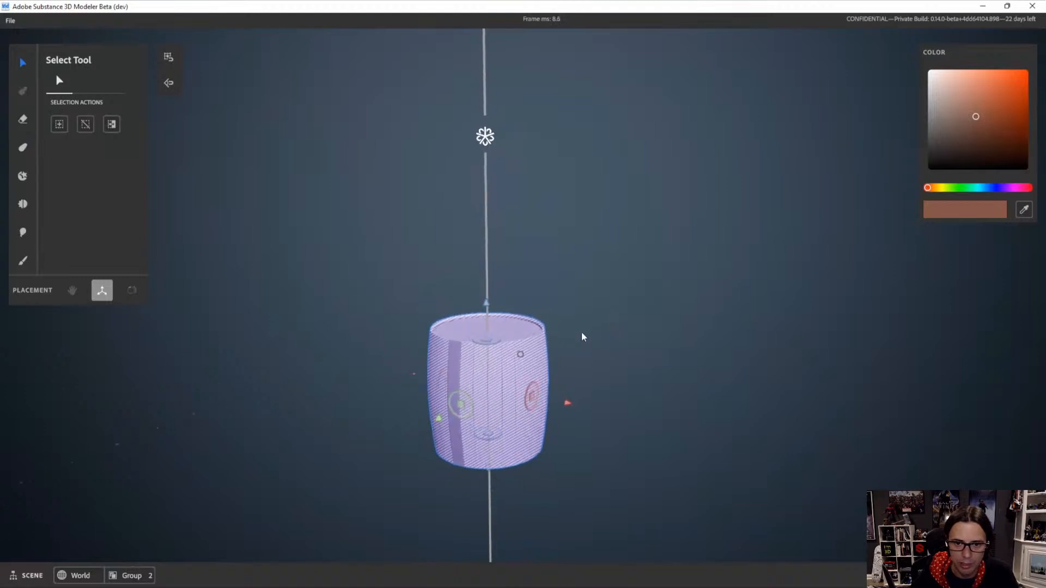
pyautogui.rightClick(581, 223)
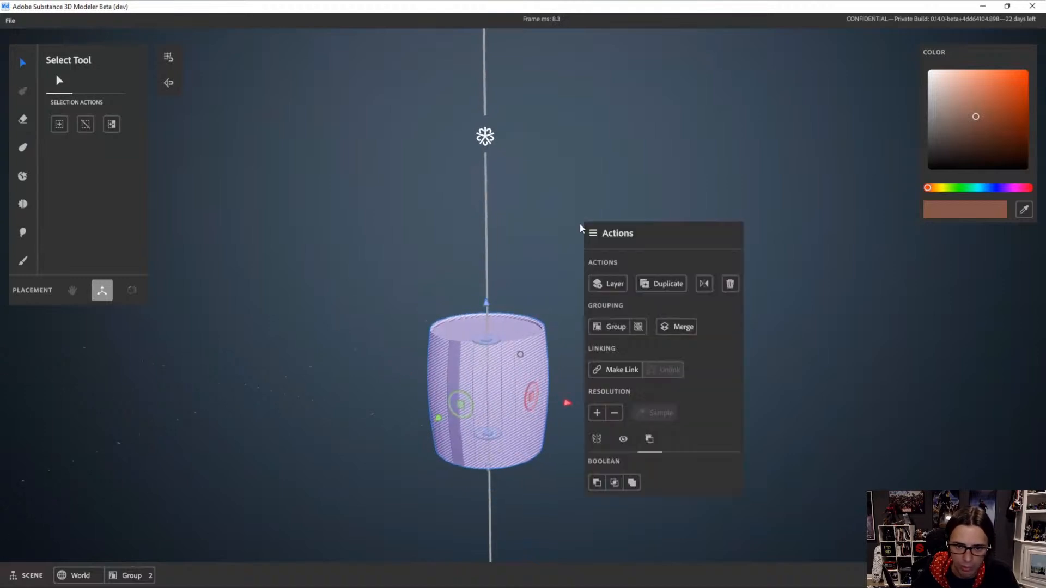
pyautogui.click(614, 329)
pyautogui.click(538, 260)
pyautogui.click(534, 423)
pyautogui.click(466, 370)
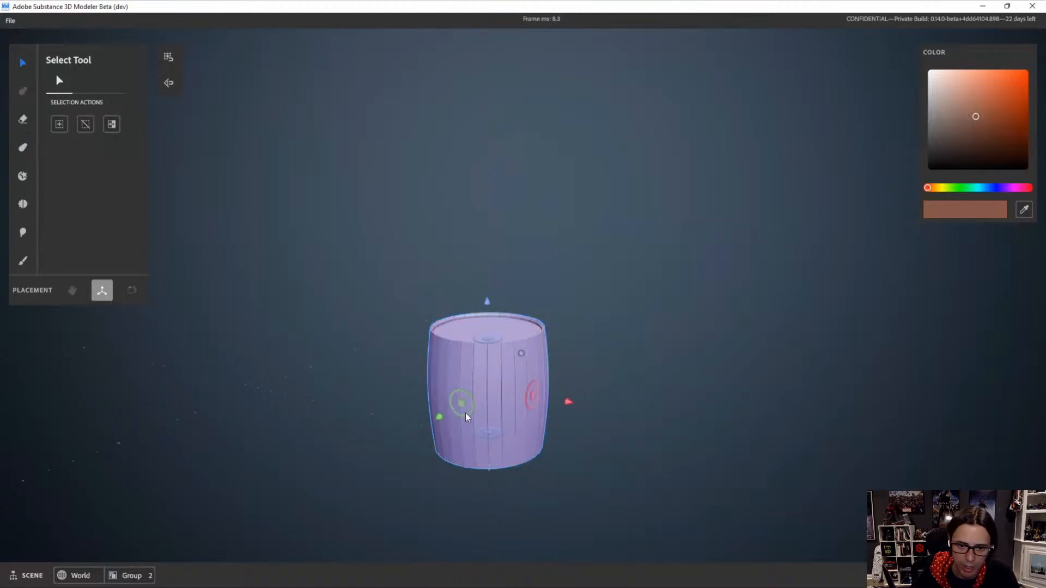
pyautogui.moveTo(459, 409); pyautogui.dragTo(469, 374)
pyautogui.keyDown('alt'); pyautogui.moveTo(681, 443); pyautogui.dragTo(640, 387, button='right'); pyautogui.keyUp('alt')
pyautogui.keyDown('alt'); pyautogui.moveTo(641, 387); pyautogui.dragTo(626, 420); pyautogui.keyUp('alt')
pyautogui.click(623, 422)
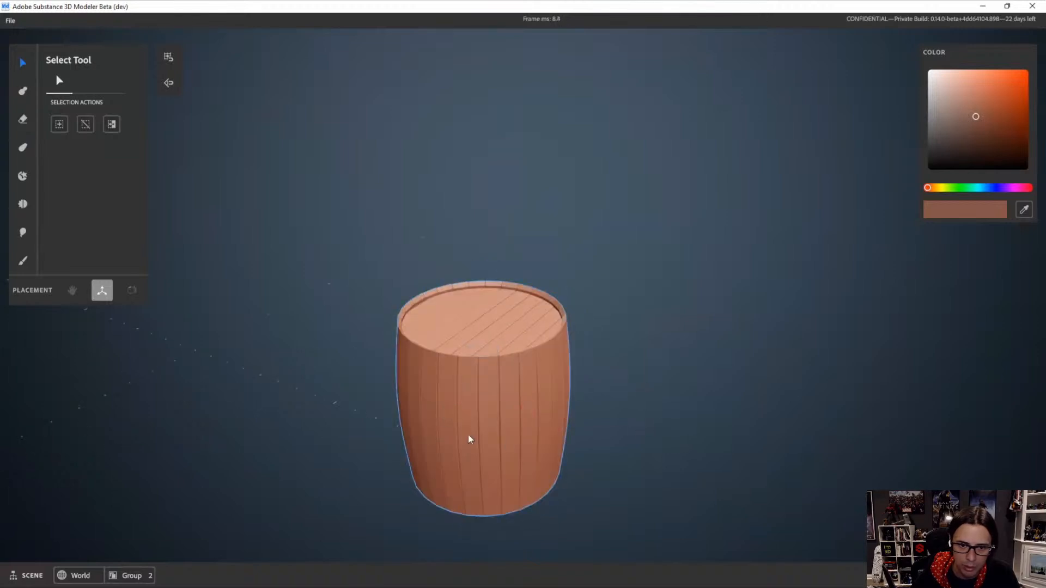
# Enter the barrel group and its radially repeated plank group, and switch to the Select tool
pyautogui.doubleClick(458, 421)
pyautogui.keyDown('alt'); pyautogui.moveTo(499, 354); pyautogui.dragTo(545, 444, button='right'); pyautogui.keyUp('alt')
pyautogui.doubleClick(413, 401)
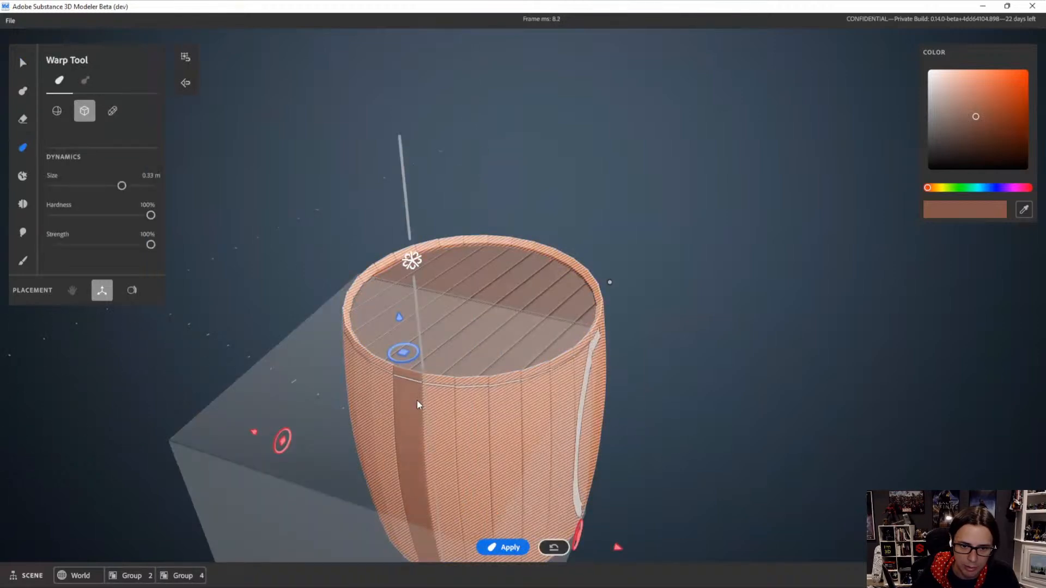
pyautogui.keyDown('alt'); pyautogui.moveTo(417, 401); pyautogui.dragTo(463, 437, button='right'); pyautogui.keyUp('alt')
pyautogui.click(23, 63)
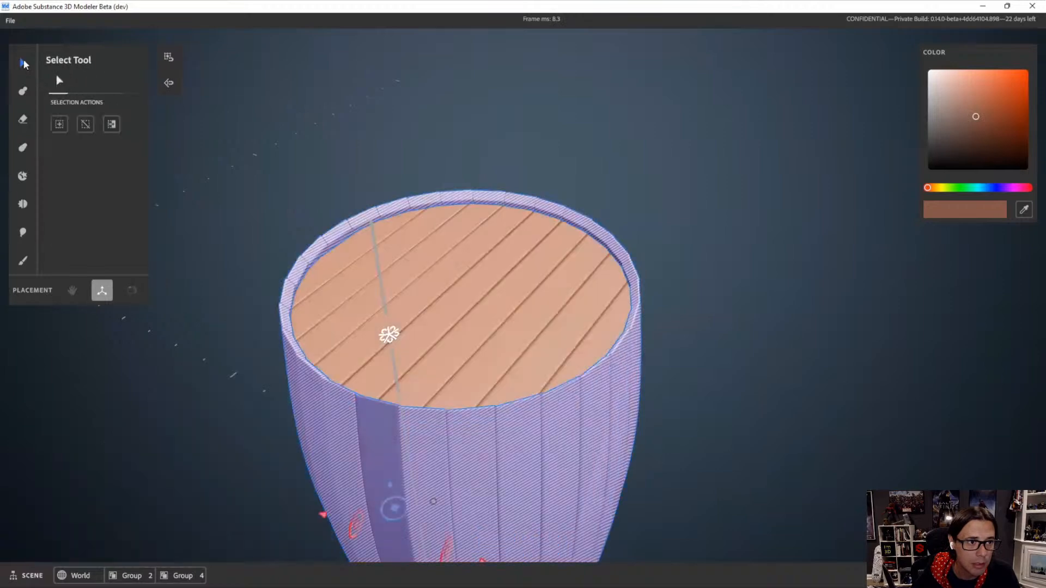
pyautogui.click(713, 331)
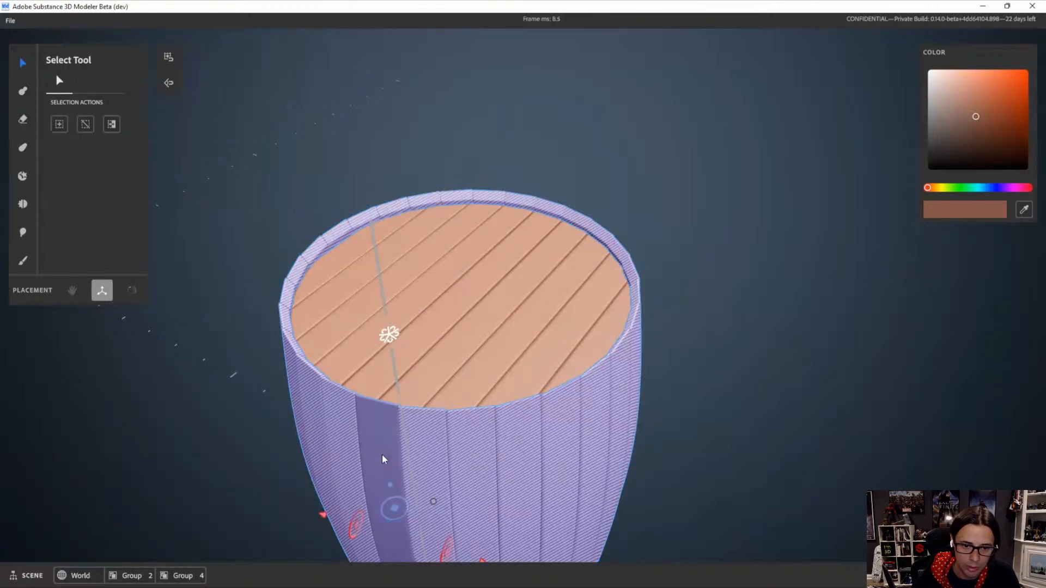
# Examine the source plank and the joints with its radial copies up close along the barrel's rim
pyautogui.doubleClick(382, 456)
pyautogui.press('1')
pyautogui.keyDown('alt'); pyautogui.moveTo(382, 457); pyautogui.dragTo(518, 305); pyautogui.keyUp('alt')
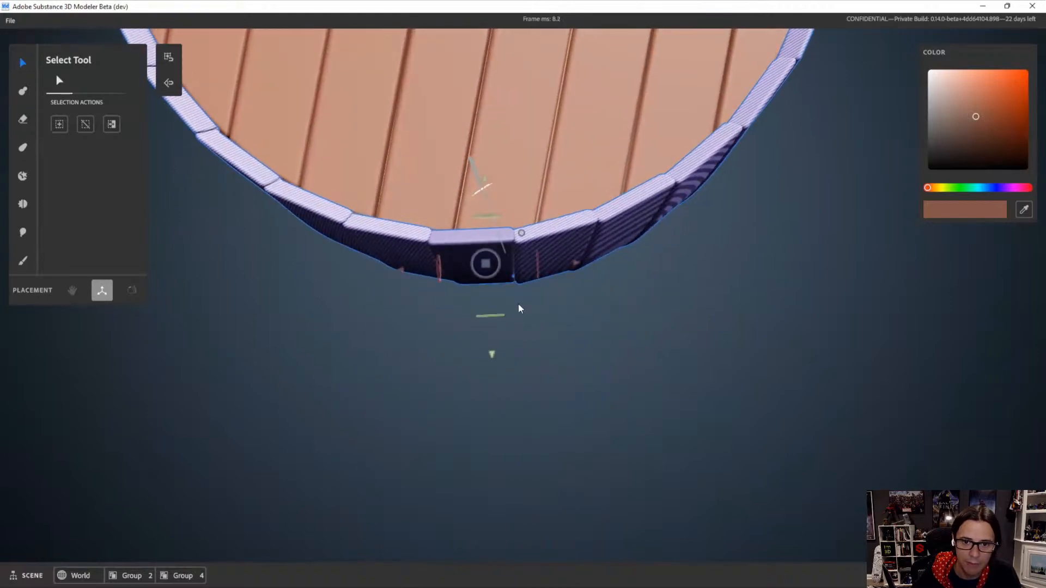
pyautogui.keyDown('alt'); pyautogui.moveTo(518, 305); pyautogui.dragTo(512, 317, button='middle'); pyautogui.keyUp('alt')
pyautogui.keyDown('alt'); pyautogui.moveTo(511, 318); pyautogui.dragTo(510, 329, button='right'); pyautogui.keyUp('alt')
pyautogui.moveTo(506, 307); pyautogui.dragTo(656, 327)
pyautogui.scroll(-10, 655, 431)
pyautogui.keyDown('alt'); pyautogui.moveTo(514, 318); pyautogui.dragTo(573, 312); pyautogui.keyUp('alt')
# Create a new layer in the barrel's plank group and choose the cylinder as the Clay tool shape
pyautogui.press('space')
pyautogui.click(652, 263)
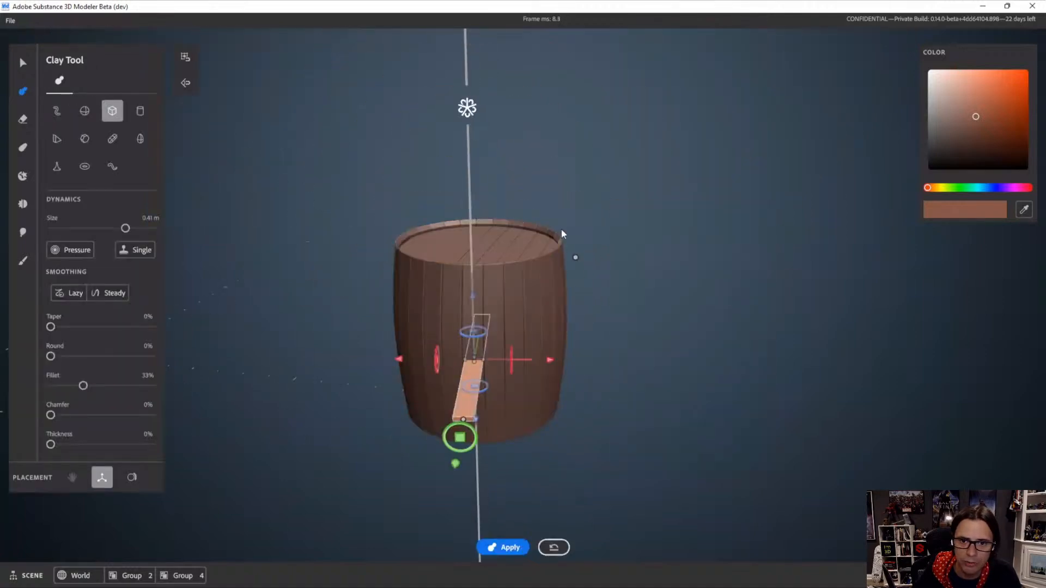
pyautogui.click(140, 111)
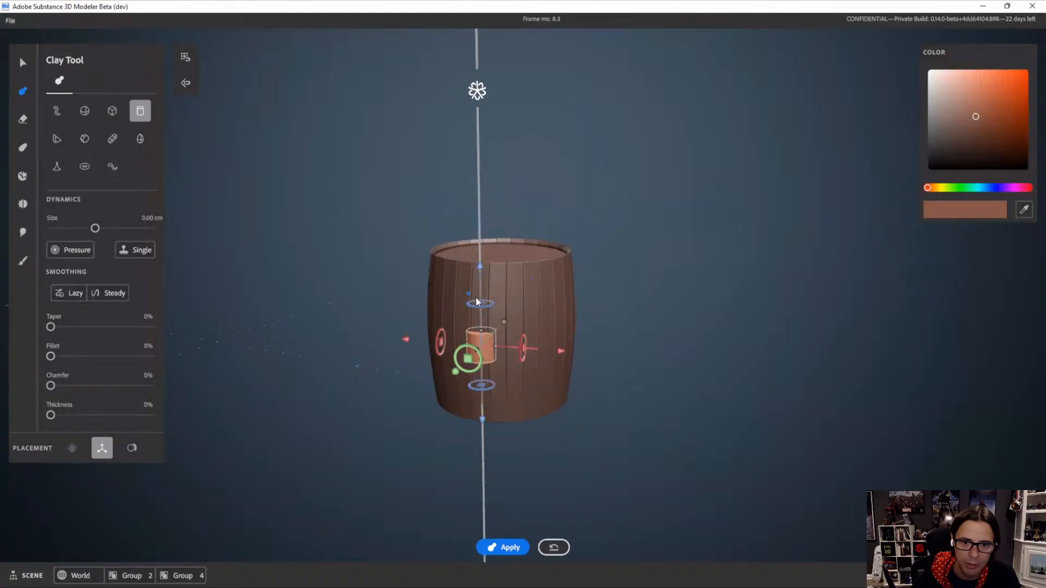
pyautogui.scroll(3, 578, 384)
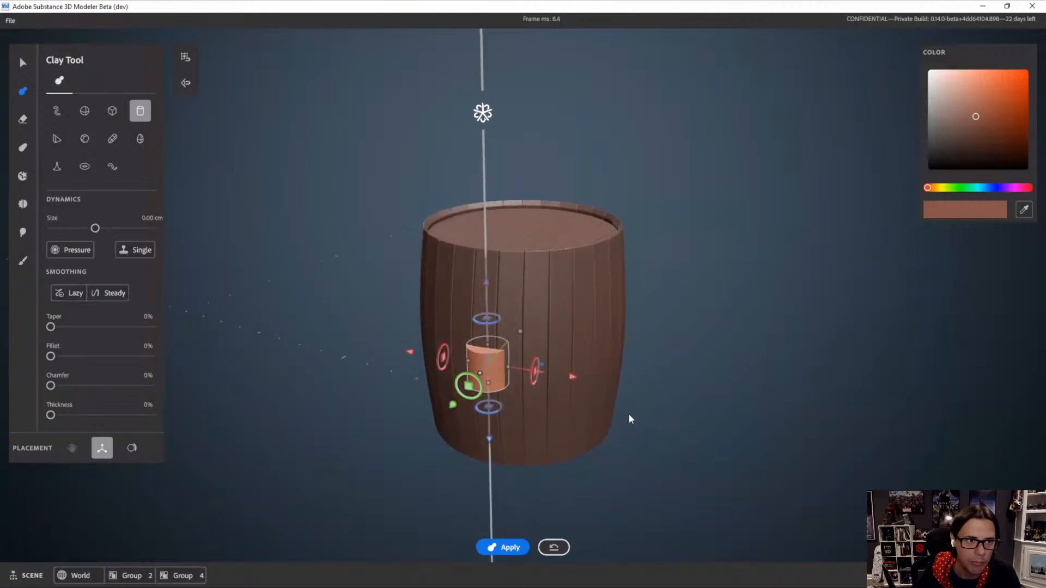
pyautogui.keyDown('alt'); pyautogui.moveTo(629, 413); pyautogui.dragTo(632, 384); pyautogui.keyUp('alt')
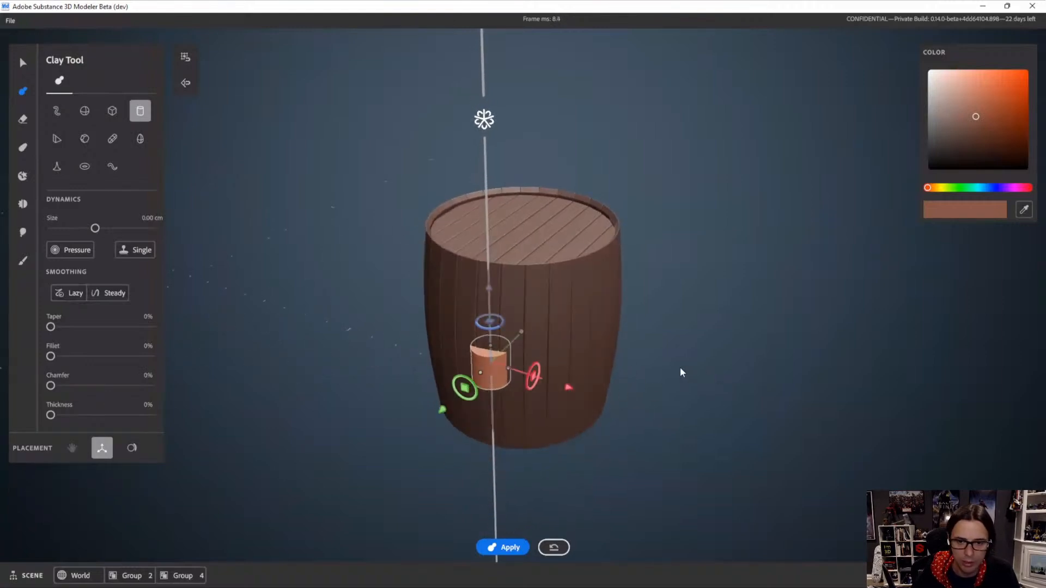
# Enlarge the clay cylinder to 0.46 m and shift it along the green and red axes over the barrel
pyautogui.moveTo(465, 390); pyautogui.dragTo(698, 400)
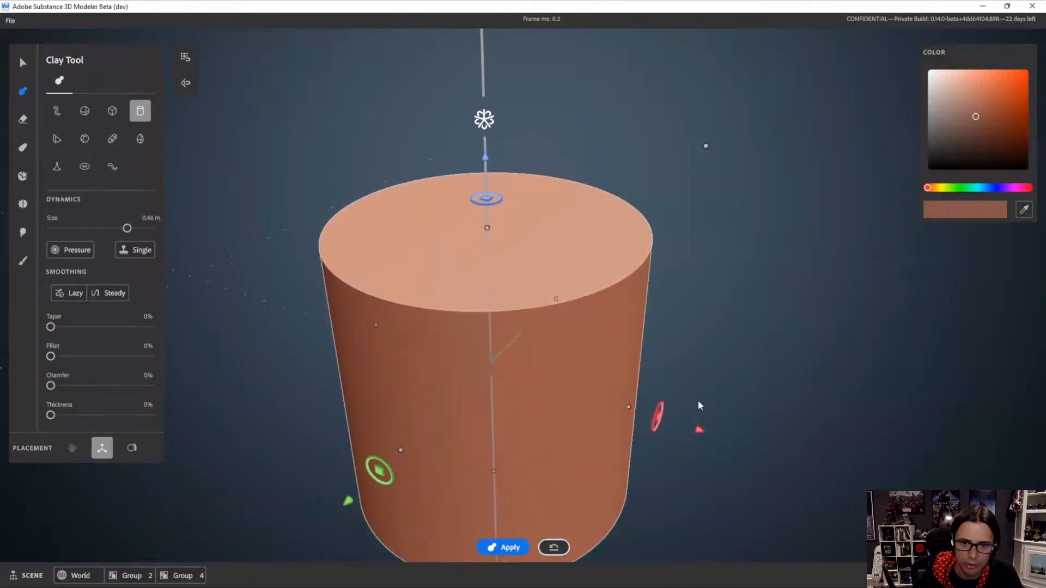
pyautogui.moveTo(347, 501); pyautogui.dragTo(451, 411)
pyautogui.scroll(-3, 556, 375)
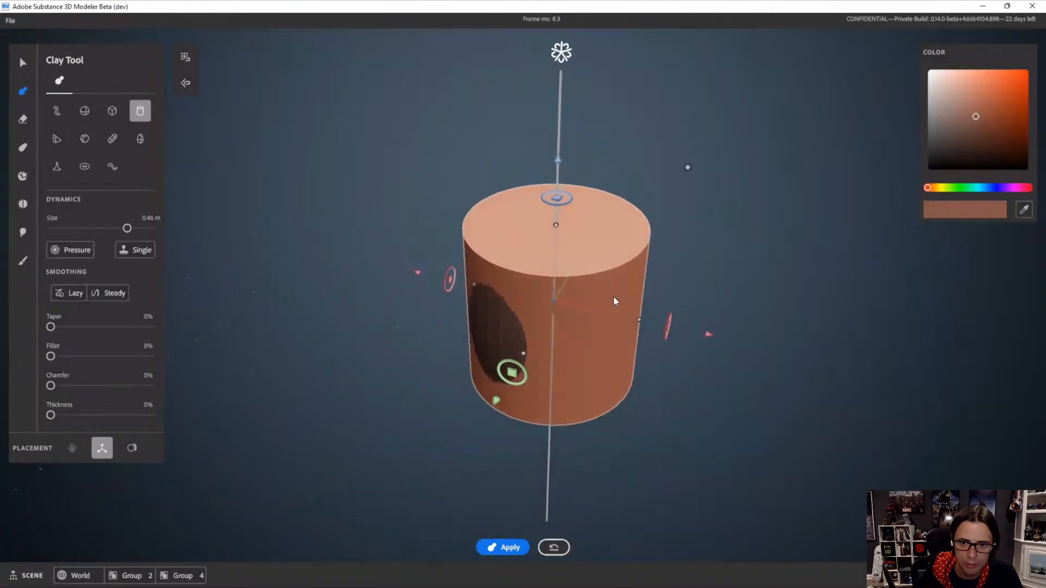
pyautogui.moveTo(710, 332); pyautogui.dragTo(688, 329)
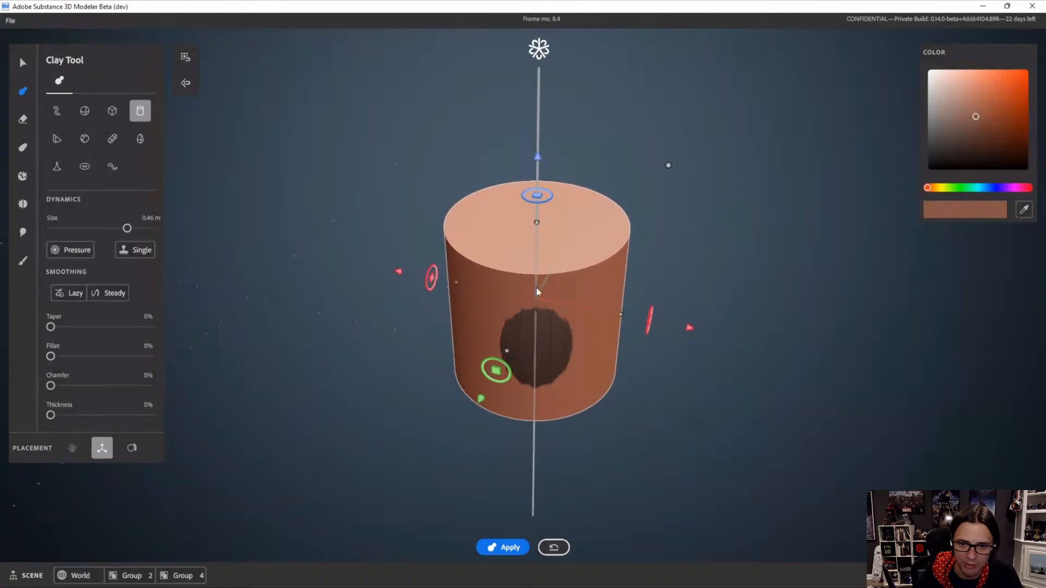
# Raise the clay cylinder along the blue axis and center it over the barrel along the green axis
pyautogui.moveTo(540, 159); pyautogui.dragTo(526, 60)
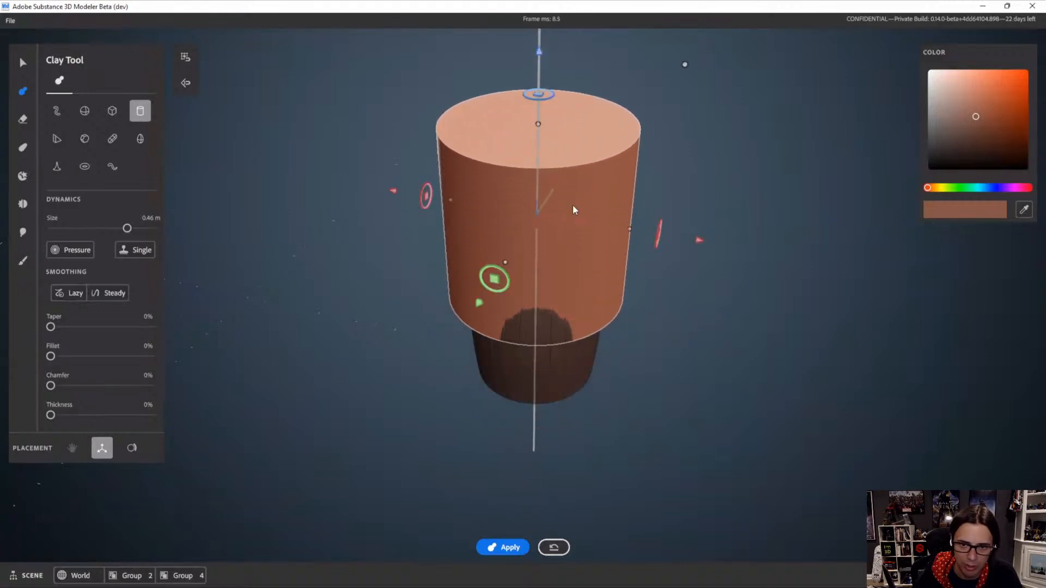
pyautogui.moveTo(496, 173); pyautogui.dragTo(401, 157, button='middle')
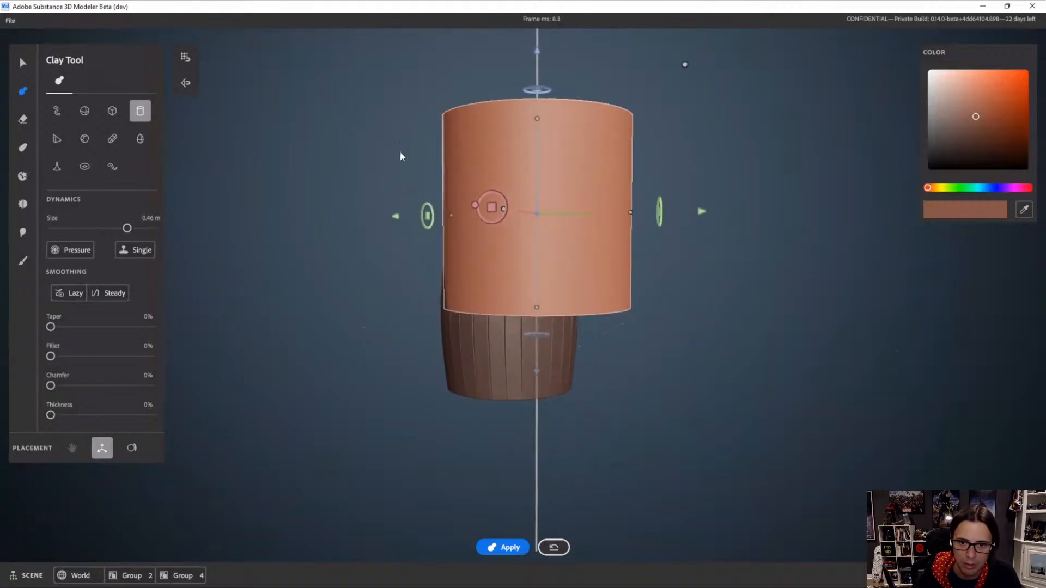
pyautogui.moveTo(710, 215); pyautogui.dragTo(676, 212, button='middle')
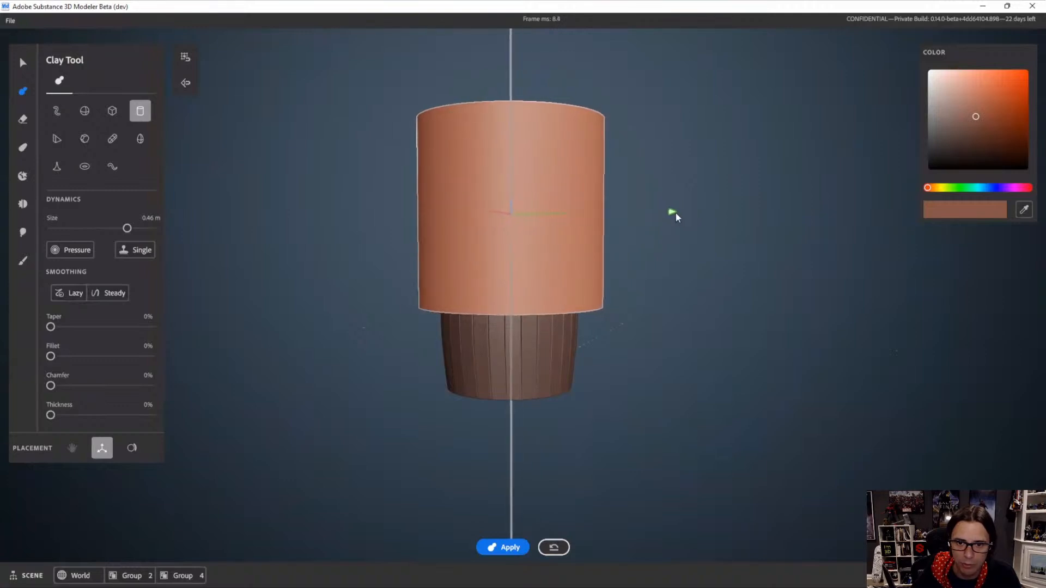
pyautogui.moveTo(602, 355); pyautogui.dragTo(652, 457, button='middle')
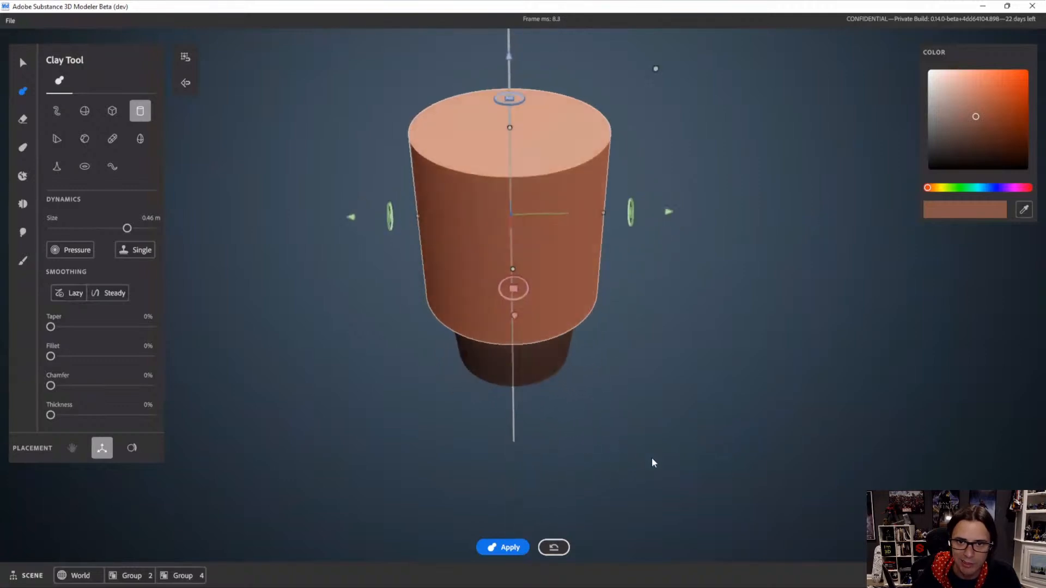
# Flatten the clay cylinder into a wide, thick disc just above the barrel's rim
pyautogui.moveTo(509, 121); pyautogui.dragTo(531, 228)
pyautogui.scroll(3, 664, 298)
pyautogui.moveTo(675, 256); pyautogui.dragTo(694, 266)
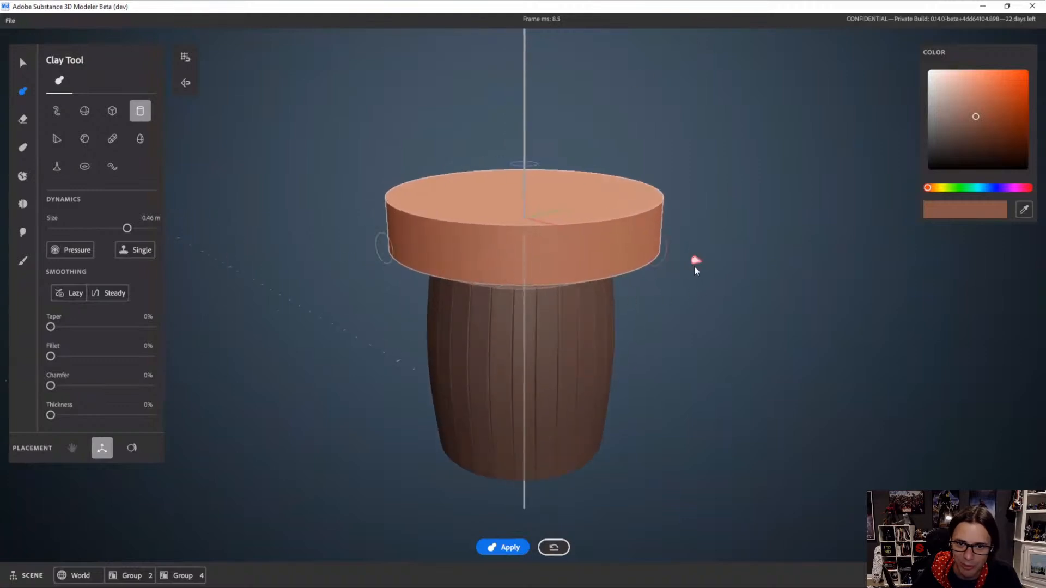
pyautogui.scroll(3, 558, 252)
pyautogui.moveTo(557, 252); pyautogui.dragTo(589, 260, button='middle')
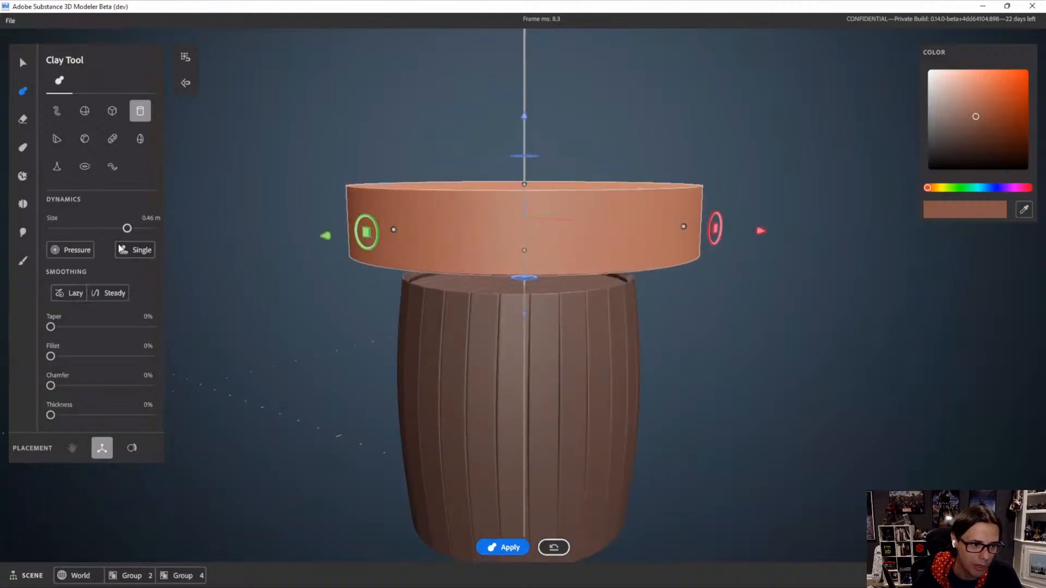
pyautogui.moveTo(485, 201); pyautogui.dragTo(510, 300, button='middle')
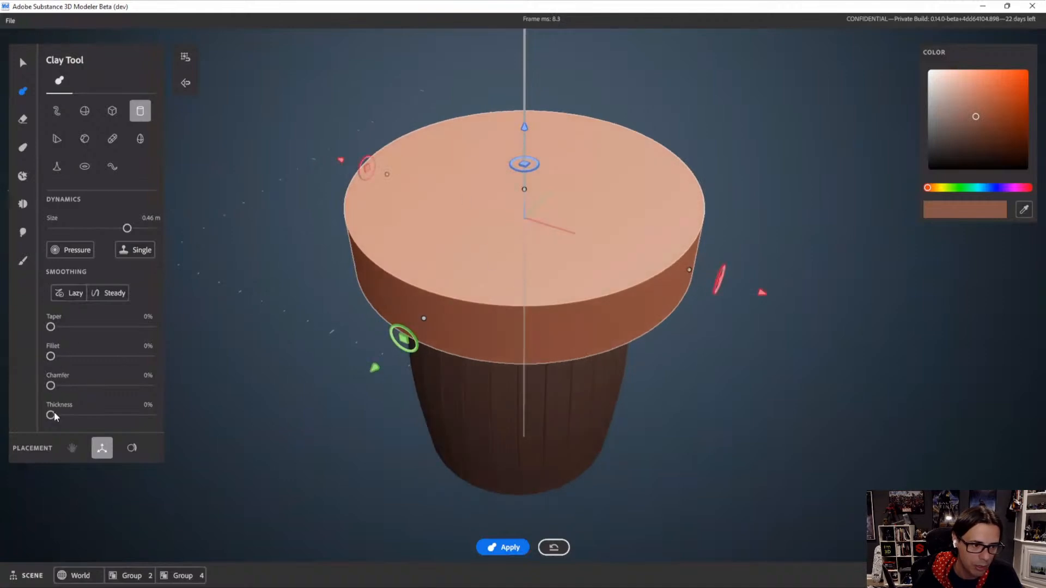
# Set the disc's thickness to 4% to hollow it into a ring, lower it to the barrel's rim, and scale it to 0.36 m
pyautogui.moveTo(51, 415)
pyautogui.mouseDown()
pyautogui.moveTo(75, 417)
pyautogui.moveTo(55, 418)
pyautogui.mouseUp()
pyautogui.moveTo(524, 128); pyautogui.dragTo(531, 209)
pyautogui.keyDown('alt'); pyautogui.moveTo(599, 271); pyautogui.dragTo(756, 281); pyautogui.keyUp('alt')
pyautogui.scroll(-1, 793, 241)
pyautogui.scroll(-4, 785, 243)
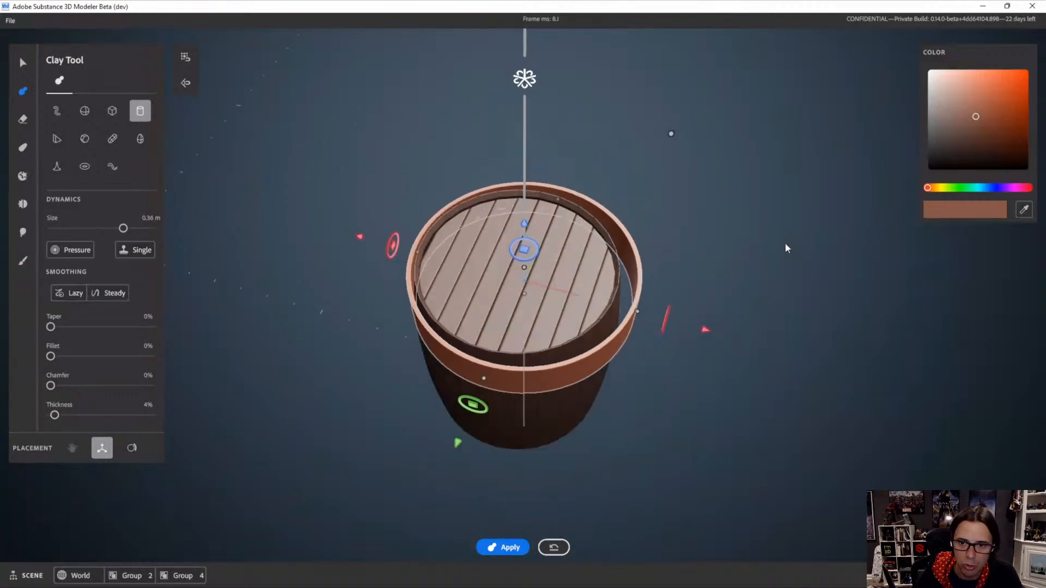
# Scale the clay ring to 0.32 m and fit it around the barrel's upper rim as a hoop
pyautogui.keyDown('alt'); pyautogui.moveTo(631, 262); pyautogui.dragTo(688, 353); pyautogui.keyUp('alt')
pyautogui.moveTo(523, 275); pyautogui.dragTo(512, 272)
pyautogui.keyDown('alt'); pyautogui.moveTo(518, 360); pyautogui.dragTo(524, 246); pyautogui.keyUp('alt')
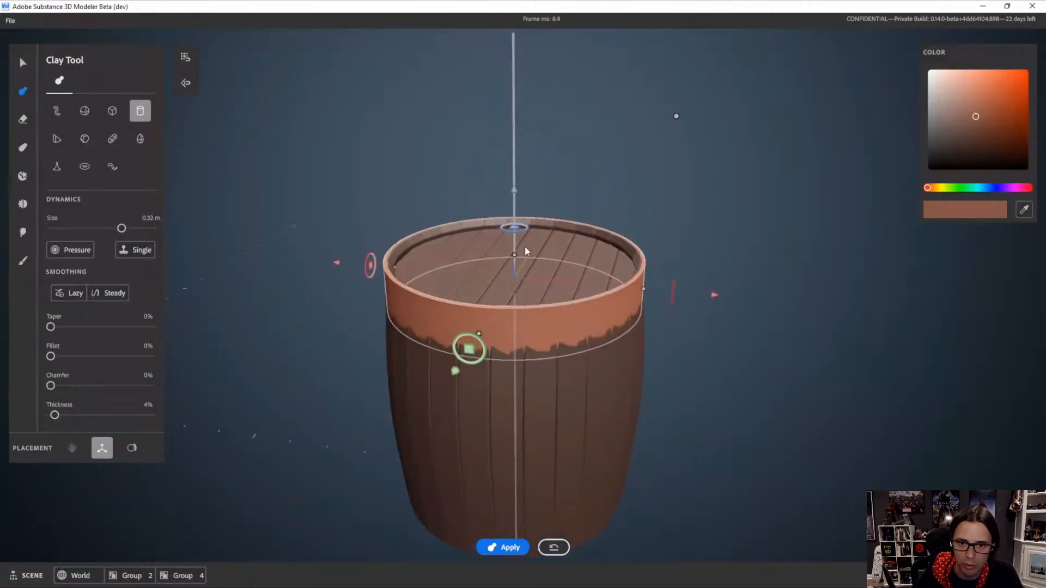
# Adjust the clay ring's height and fit it as a band just below the barrel's upper rim
pyautogui.keyDown('alt'); pyautogui.moveTo(526, 327); pyautogui.dragTo(543, 290); pyautogui.keyUp('alt')
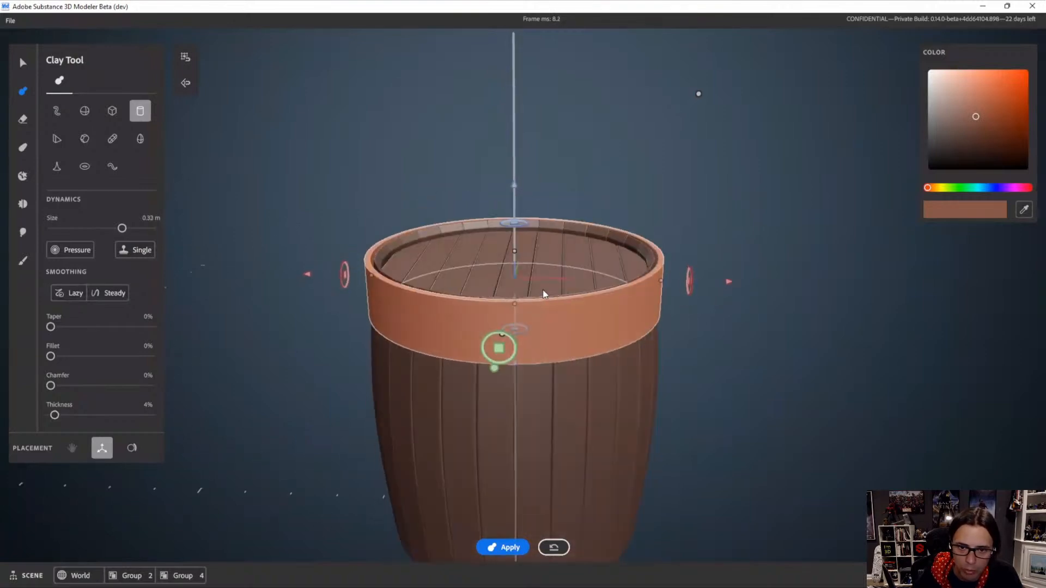
pyautogui.keyDown('alt'); pyautogui.moveTo(515, 252); pyautogui.dragTo(536, 310); pyautogui.keyUp('alt')
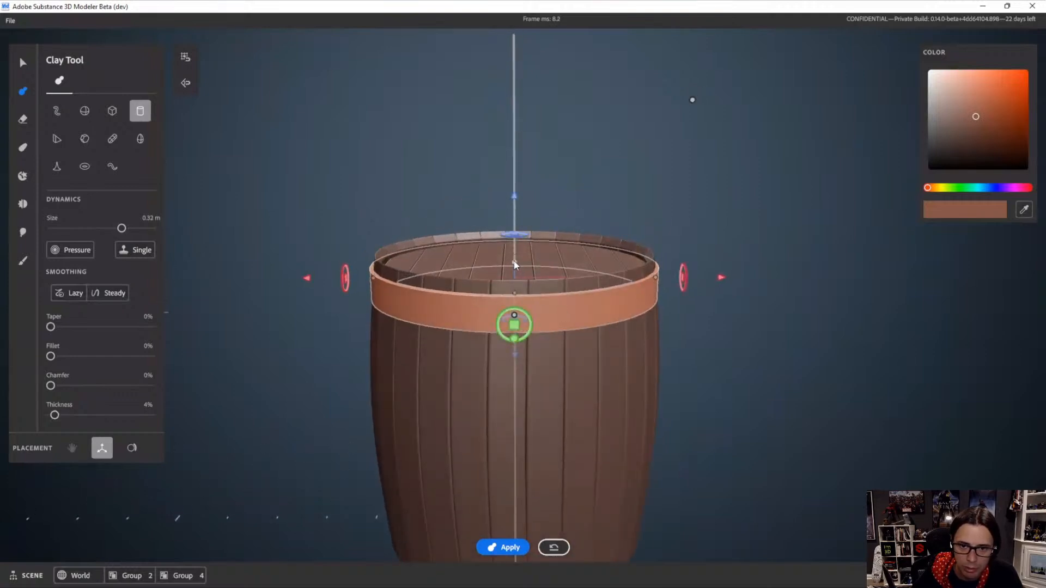
pyautogui.moveTo(514, 261); pyautogui.dragTo(625, 263)
pyautogui.scroll(4, 623, 263)
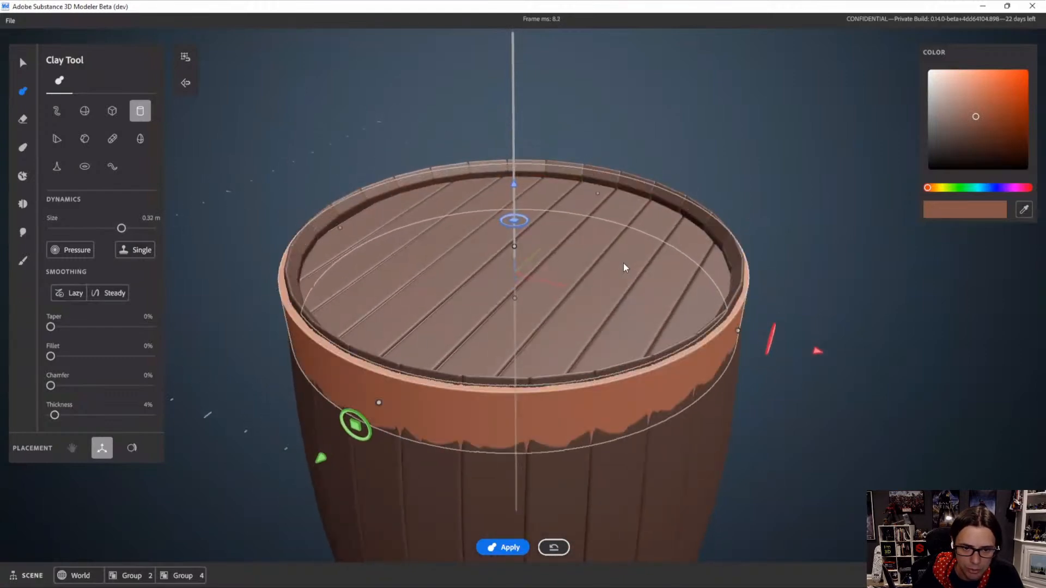
pyautogui.moveTo(642, 264)
pyautogui.keyDown('alt'); pyautogui.mouseDown()
pyautogui.moveTo(681, 253)
pyautogui.moveTo(413, 246)
pyautogui.moveTo(293, 256)
pyautogui.moveTo(607, 233)
pyautogui.moveTo(545, 305)
pyautogui.moveTo(671, 334)
pyautogui.moveTo(671, 263)
pyautogui.moveTo(642, 162)
pyautogui.mouseUp(); pyautogui.keyUp('alt')
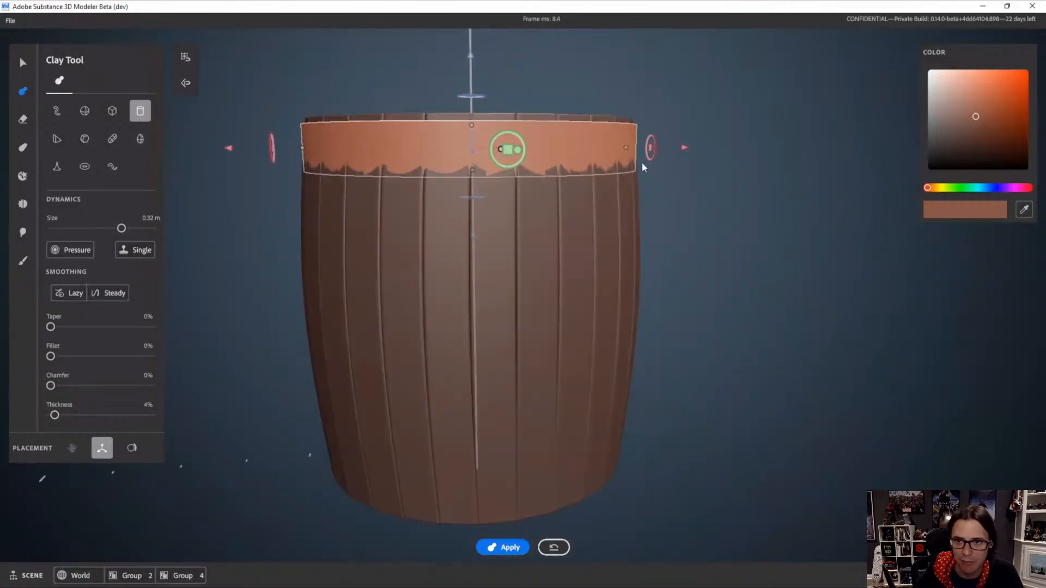
pyautogui.keyDown('alt'); pyautogui.moveTo(570, 136); pyautogui.dragTo(628, 188); pyautogui.keyUp('alt')
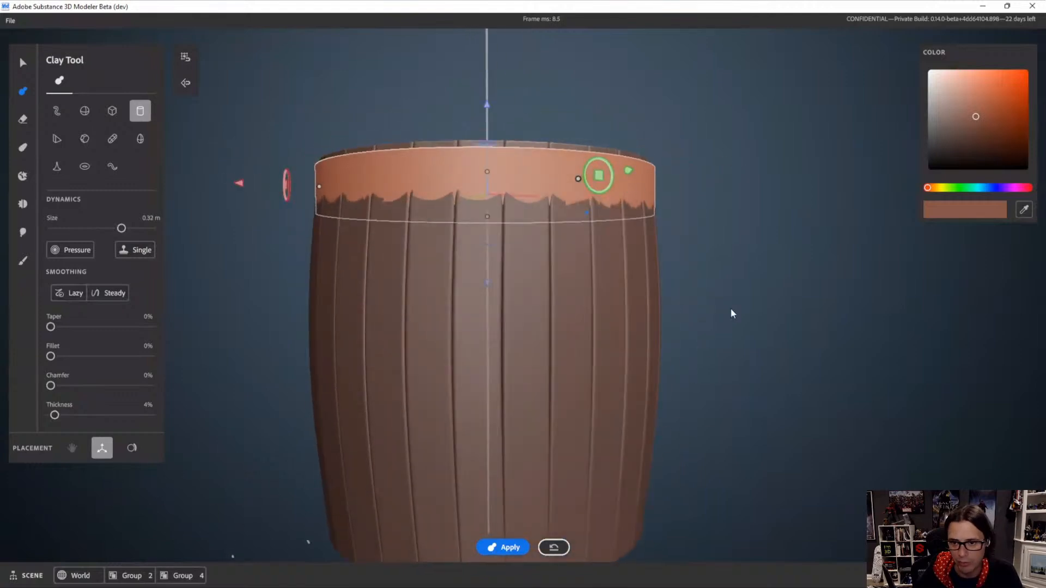
# Increase the resolution of the current selection by one level for the clay ring
pyautogui.keyDown('alt'); pyautogui.moveTo(730, 314); pyautogui.dragTo(517, 211); pyautogui.keyUp('alt')
pyautogui.rightClick(752, 168)
pyautogui.moveTo(767, 360)
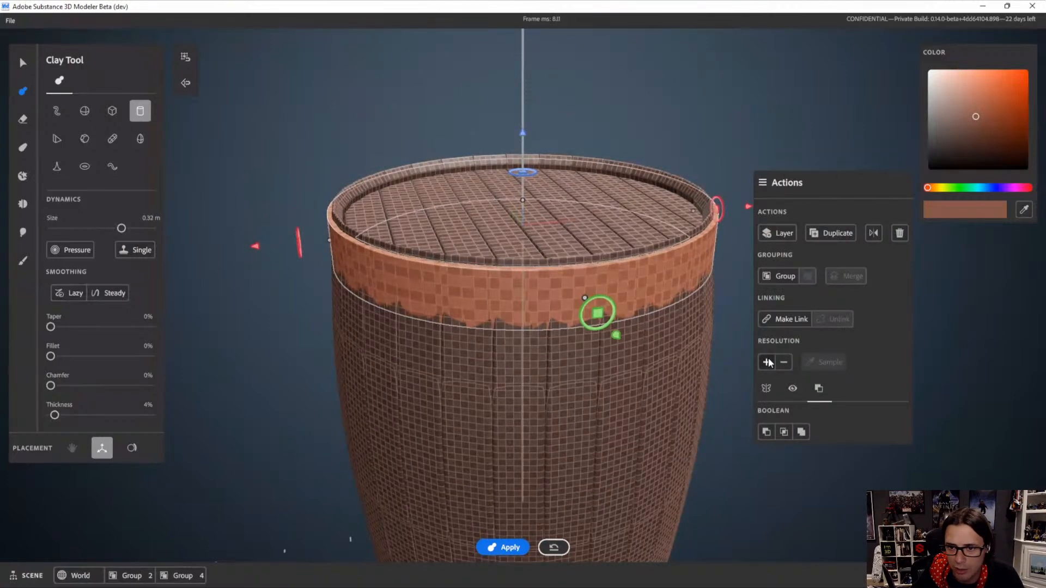
pyautogui.click(768, 362)
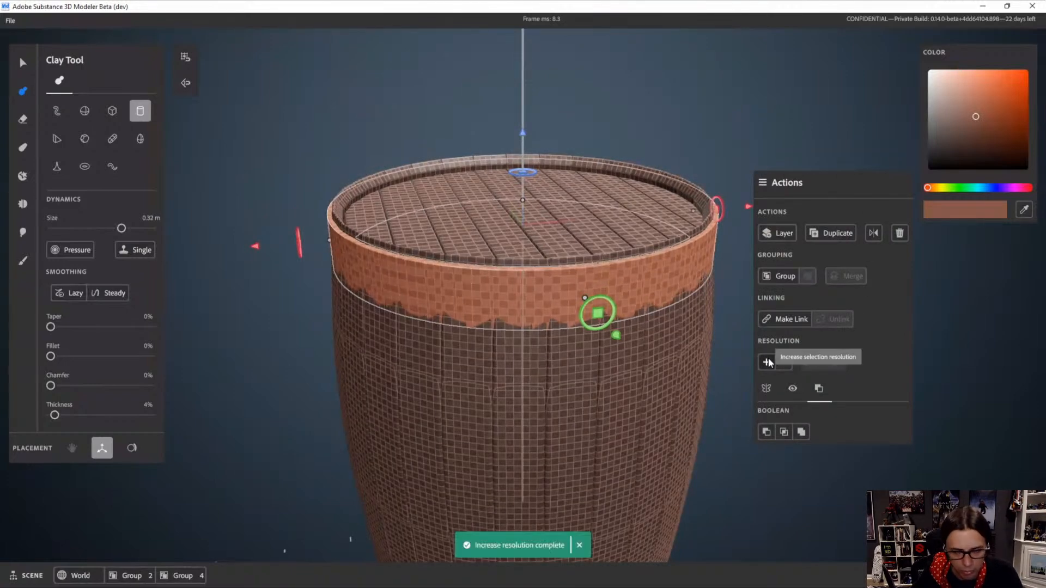
pyautogui.click(264, 302)
pyautogui.scroll(2, 261, 304)
pyautogui.keyDown('alt'); pyautogui.moveTo(259, 305); pyautogui.dragTo(273, 261); pyautogui.keyUp('alt')
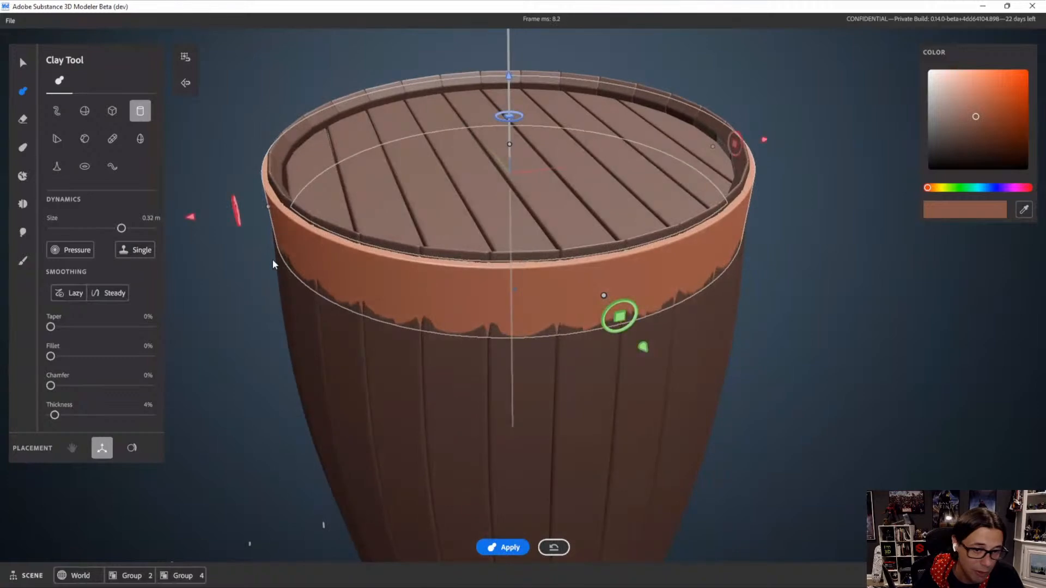
# Set the clay ring's fillet to 45% and create it as a hoop on a new layer
pyautogui.moveTo(51, 357); pyautogui.dragTo(97, 366)
pyautogui.keyDown('alt'); pyautogui.moveTo(761, 234); pyautogui.dragTo(759, 212); pyautogui.keyUp('alt')
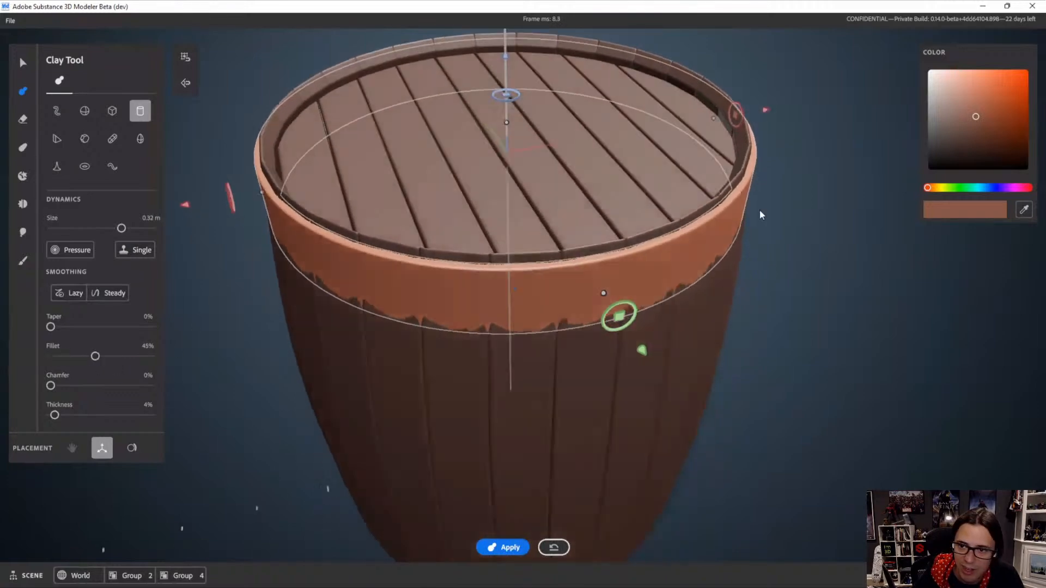
pyautogui.scroll(2, 719, 218)
pyautogui.scroll(-3, 664, 234)
pyautogui.hotkey('ctrl', 'shift', 'n')
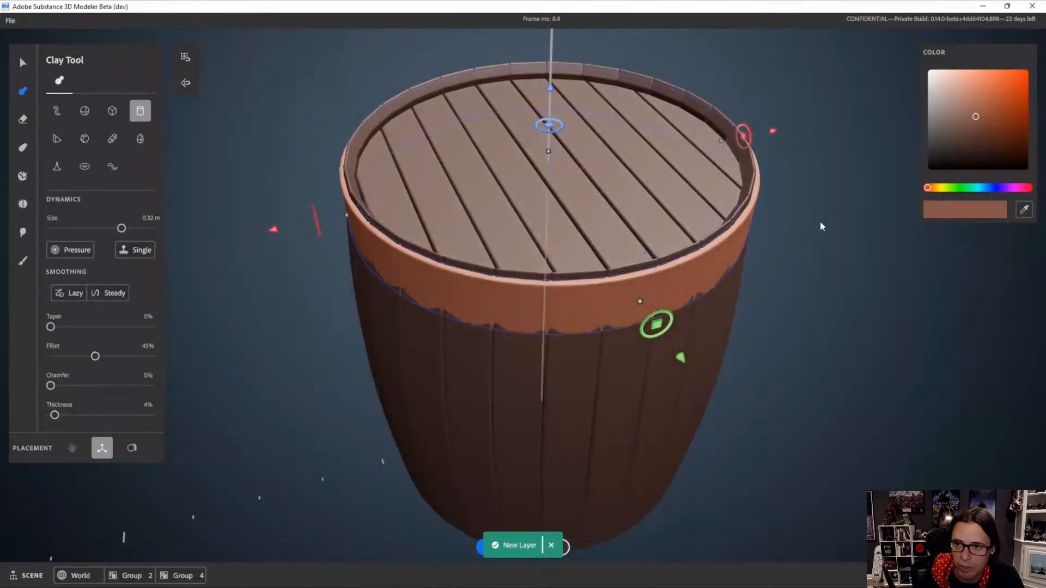
pyautogui.scroll(-3, 741, 355)
pyautogui.keyDown('alt'); pyautogui.moveTo(741, 354); pyautogui.dragTo(737, 300); pyautogui.keyUp('alt')
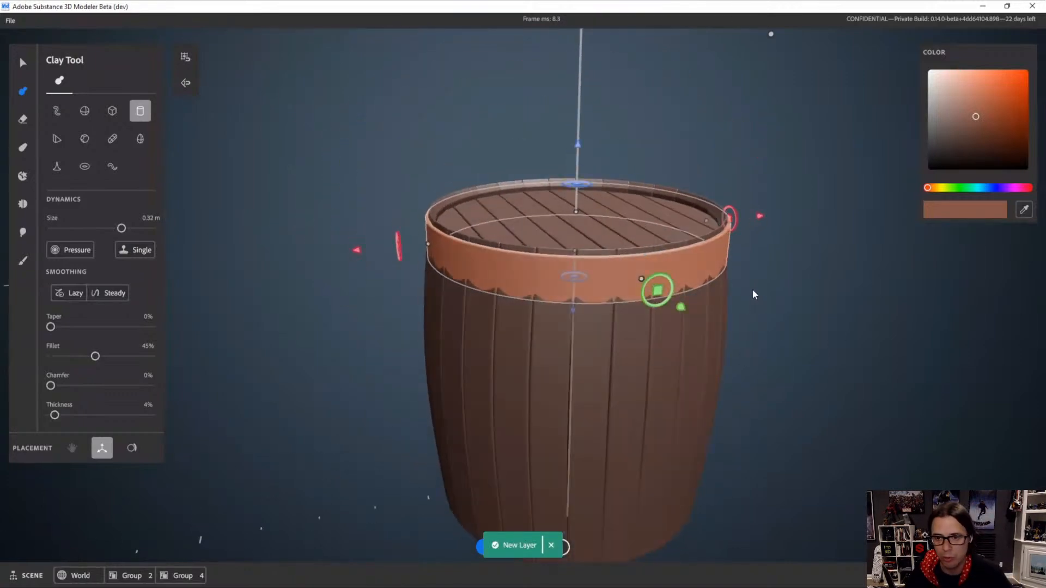
pyautogui.scroll(-2, 711, 263)
pyautogui.keyDown('alt'); pyautogui.moveTo(711, 263); pyautogui.dragTo(649, 235); pyautogui.keyUp('alt')
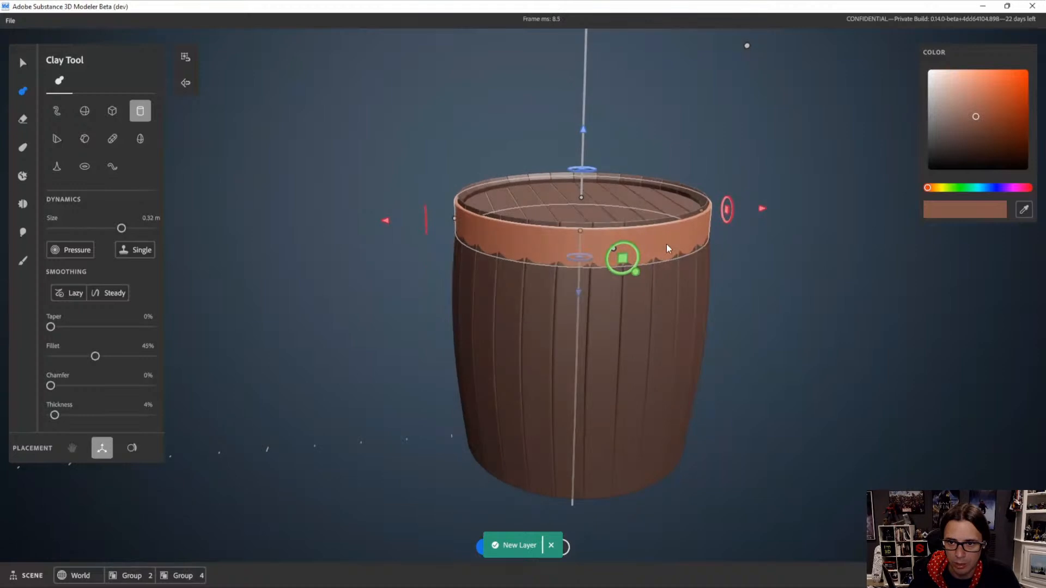
pyautogui.keyDown('alt'); pyautogui.moveTo(643, 277); pyautogui.dragTo(578, 276, button='middle'); pyautogui.keyUp('alt')
# Place a 0.37 m box warp around the barrel from the hoop's lower edge downward, with 92% hardness
pyautogui.press('w')
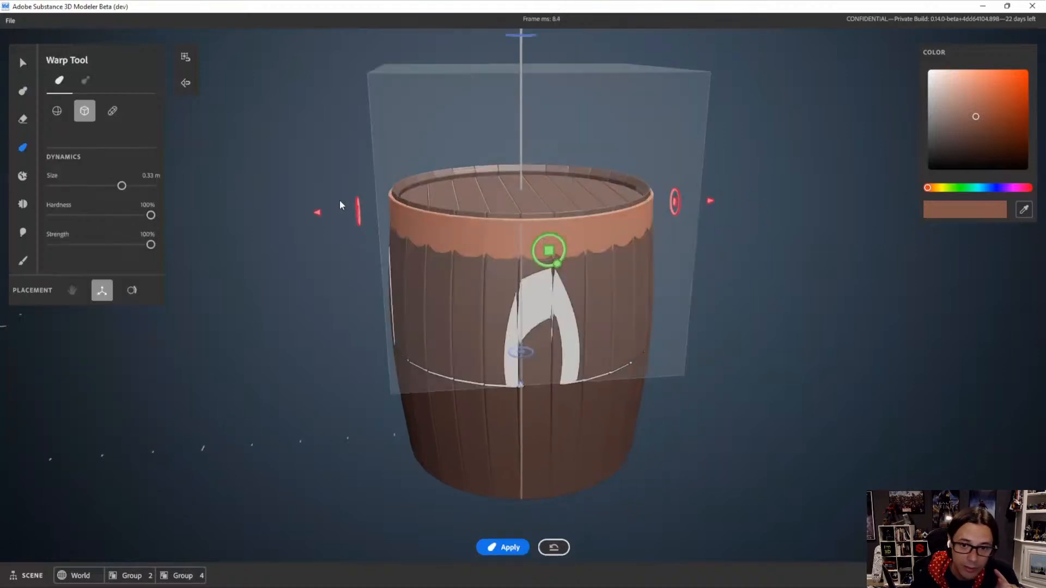
pyautogui.moveTo(506, 161)
pyautogui.keyDown('alt'); pyautogui.mouseDown()
pyautogui.moveTo(587, 174)
pyautogui.moveTo(578, 199)
pyautogui.moveTo(717, 223)
pyautogui.moveTo(564, 70)
pyautogui.moveTo(525, 78)
pyautogui.moveTo(505, 193)
pyautogui.moveTo(509, 175)
pyautogui.mouseUp(); pyautogui.keyUp('alt')
pyautogui.scroll(4, 625, 341)
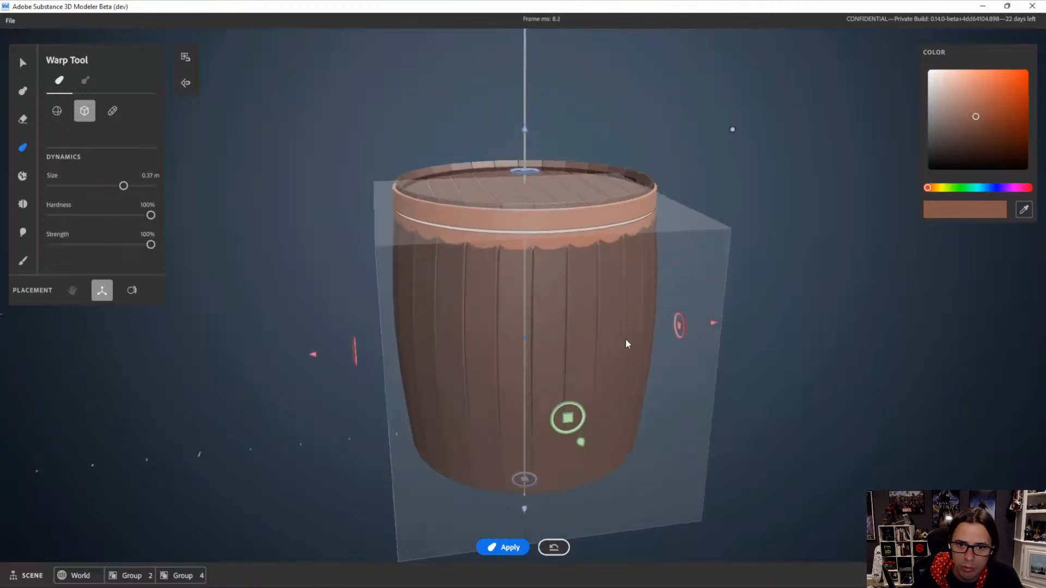
pyautogui.keyDown('alt'); pyautogui.moveTo(626, 341); pyautogui.dragTo(571, 334); pyautogui.keyUp('alt')
pyautogui.moveTo(526, 123)
pyautogui.mouseDown()
pyautogui.moveTo(526, 182)
pyautogui.moveTo(527, 132)
pyautogui.mouseUp()
pyautogui.keyDown('alt'); pyautogui.moveTo(465, 218); pyautogui.dragTo(556, 230); pyautogui.keyUp('alt')
pyautogui.moveTo(150, 215)
pyautogui.mouseDown()
pyautogui.moveTo(121, 216)
pyautogui.moveTo(143, 216)
pyautogui.mouseUp()
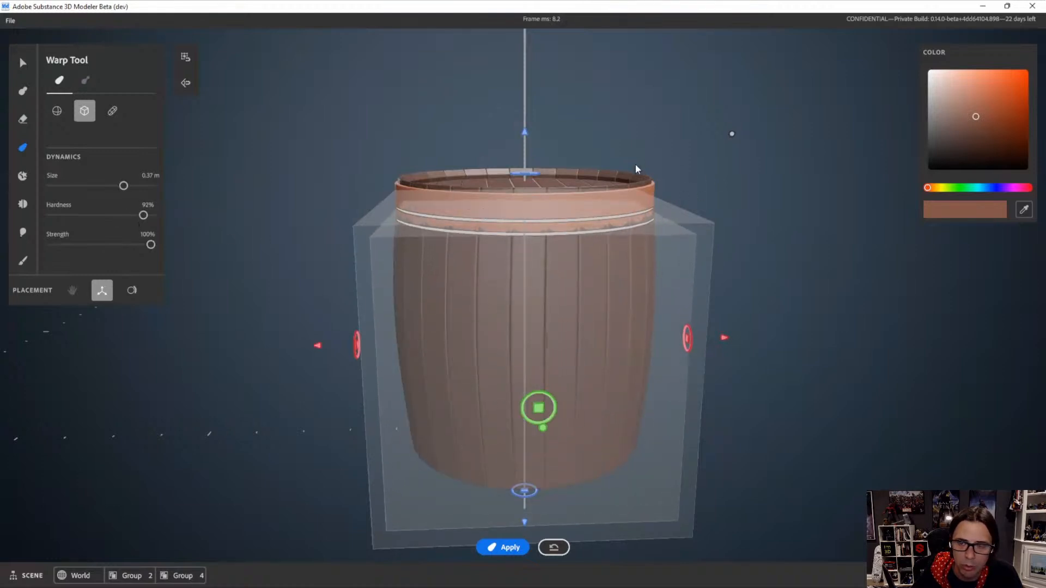
# Try to flare the hoop's lower edge outward by scaling the box warp, and check the fit around the planks
pyautogui.keyDown('alt'); pyautogui.moveTo(738, 187); pyautogui.dragTo(728, 185); pyautogui.keyUp('alt')
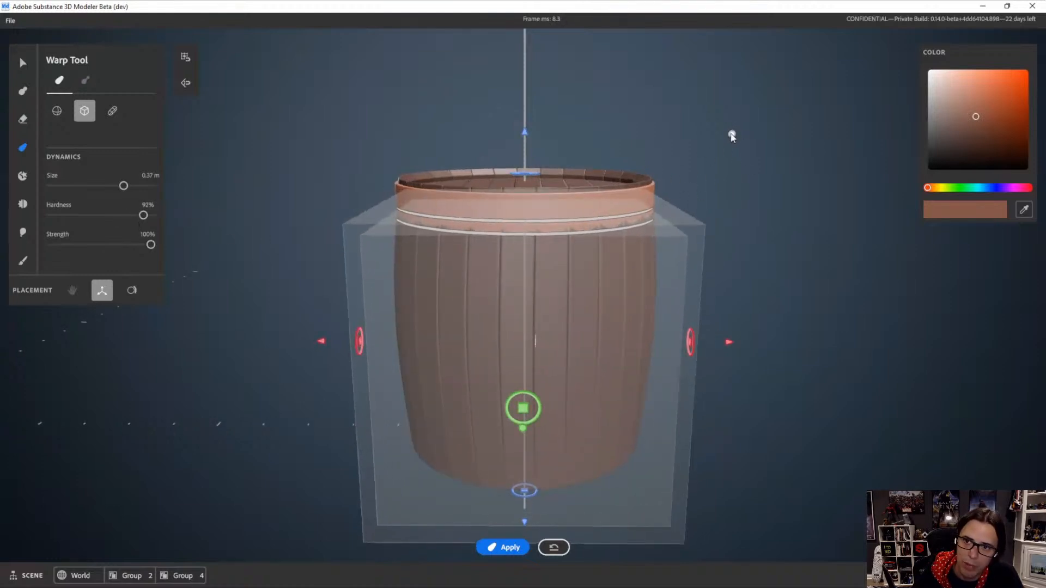
pyautogui.click(732, 134)
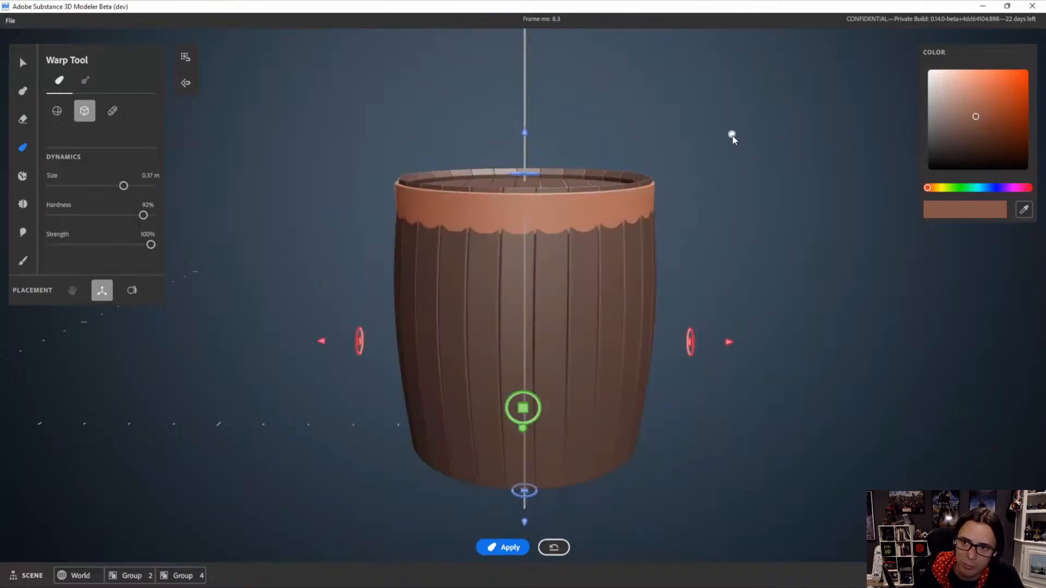
pyautogui.click(733, 135)
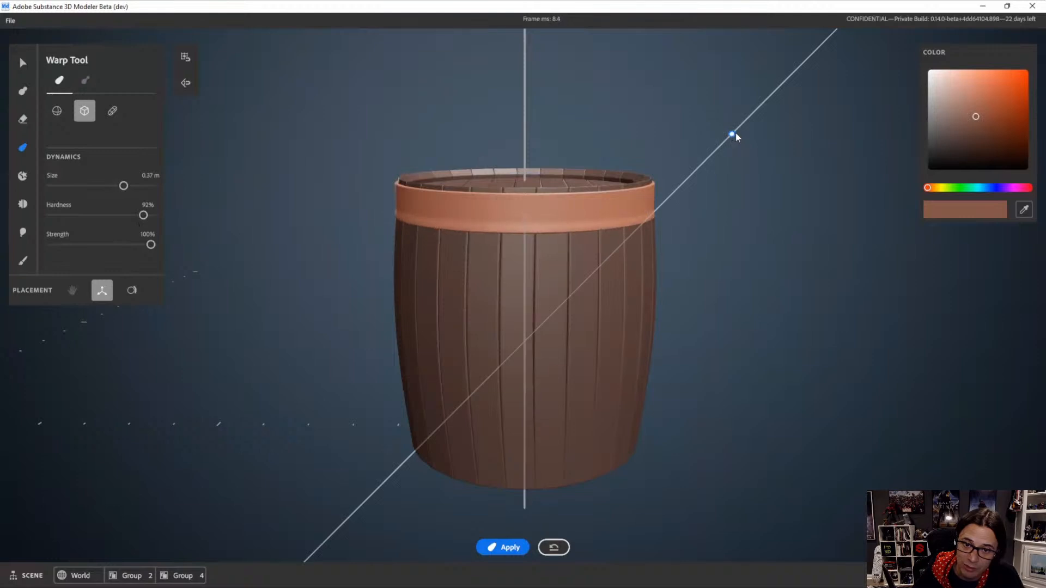
pyautogui.moveTo(735, 133); pyautogui.dragTo(743, 135)
pyautogui.scroll(5, 688, 277)
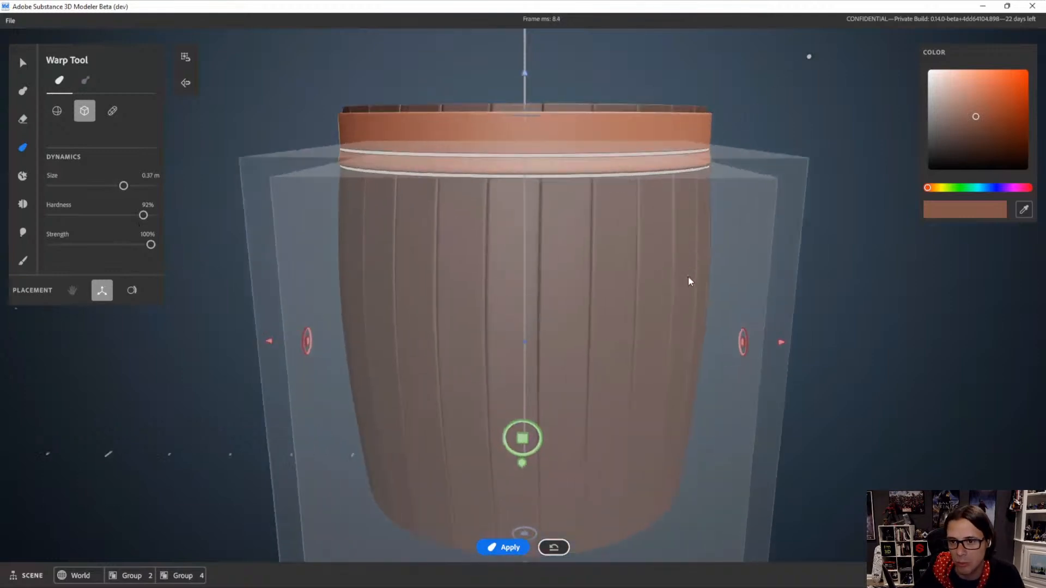
pyautogui.scroll(3, 655, 147)
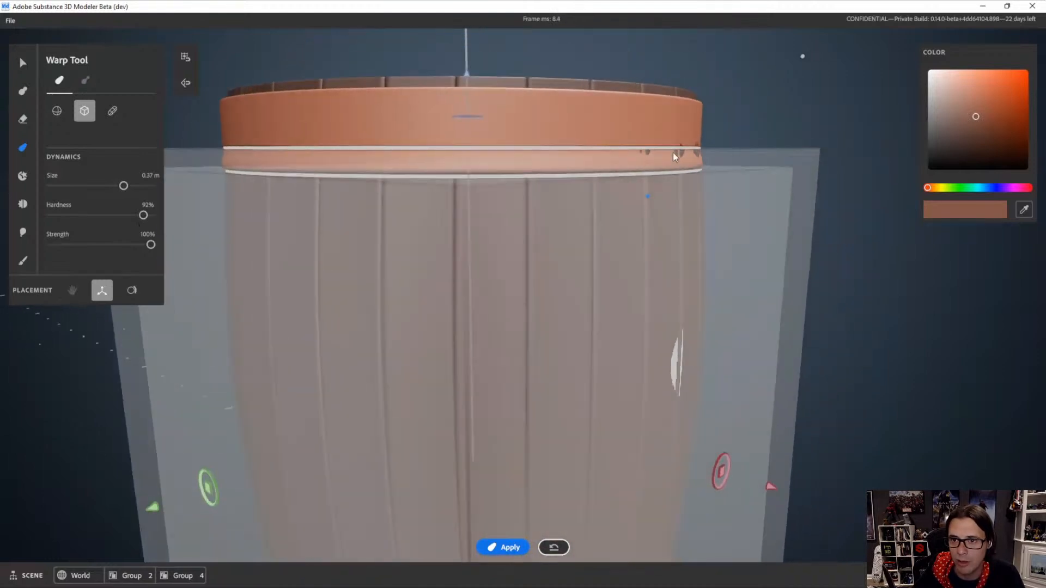
pyautogui.scroll(-5, 686, 180)
pyautogui.moveTo(707, 200); pyautogui.dragTo(763, 78, button='middle')
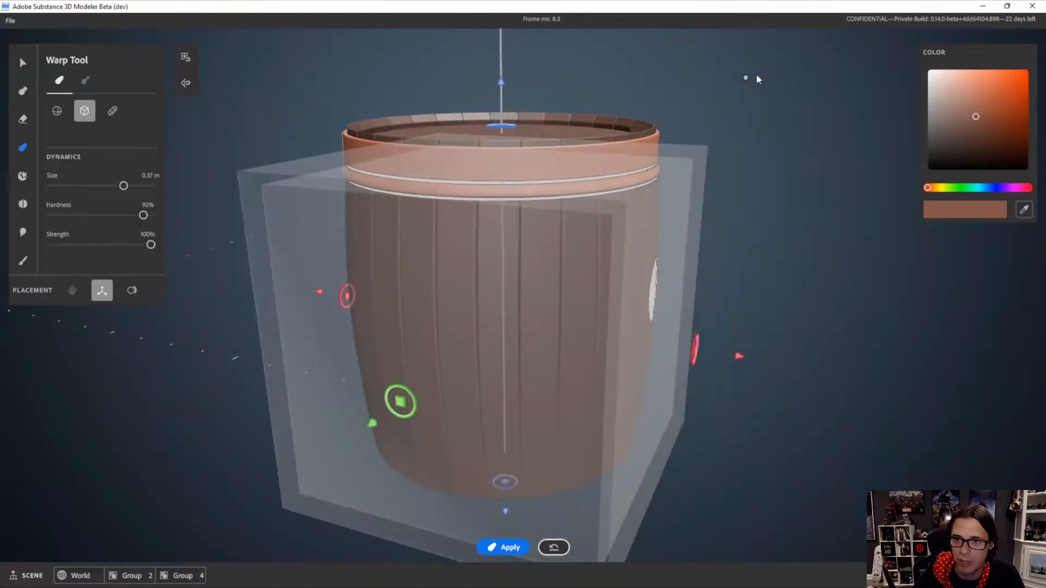
# Select the hoop and undo the warp on its lower edge
pyautogui.click(20, 63)
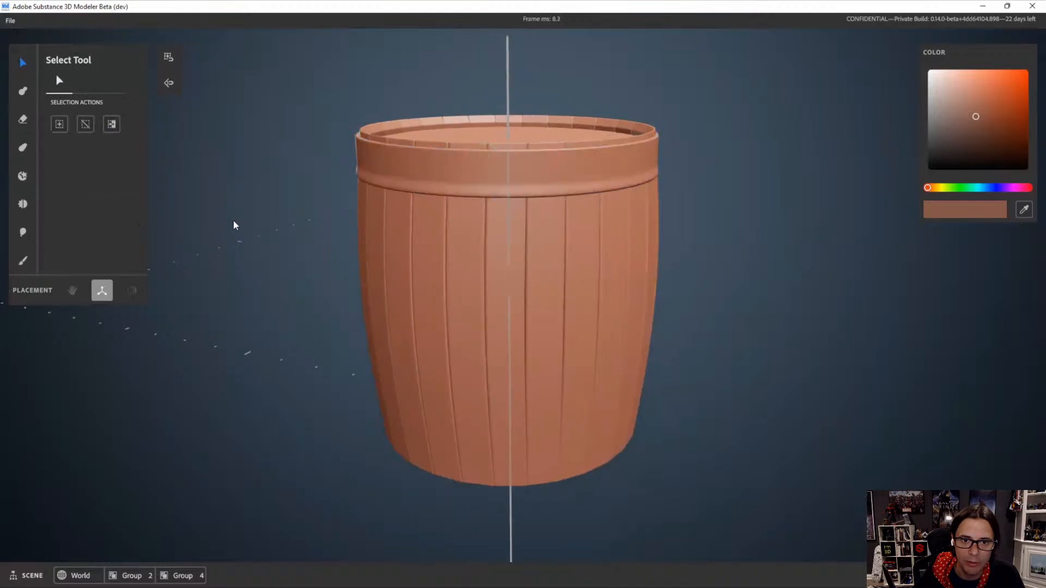
pyautogui.scroll(-3, 516, 282)
pyautogui.moveTo(516, 283); pyautogui.dragTo(586, 330, button='middle')
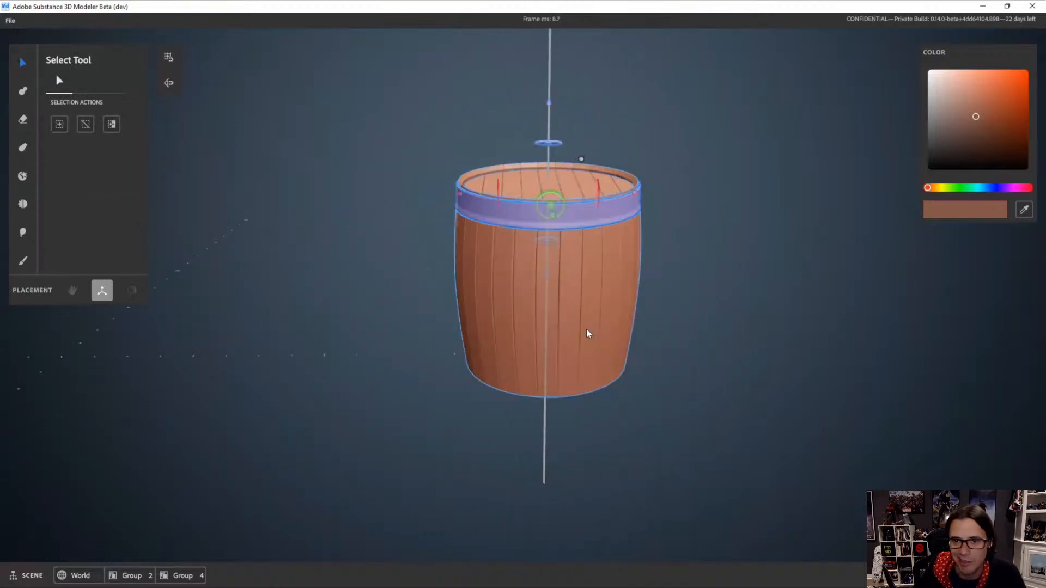
pyautogui.moveTo(605, 226); pyautogui.dragTo(649, 220, button='middle')
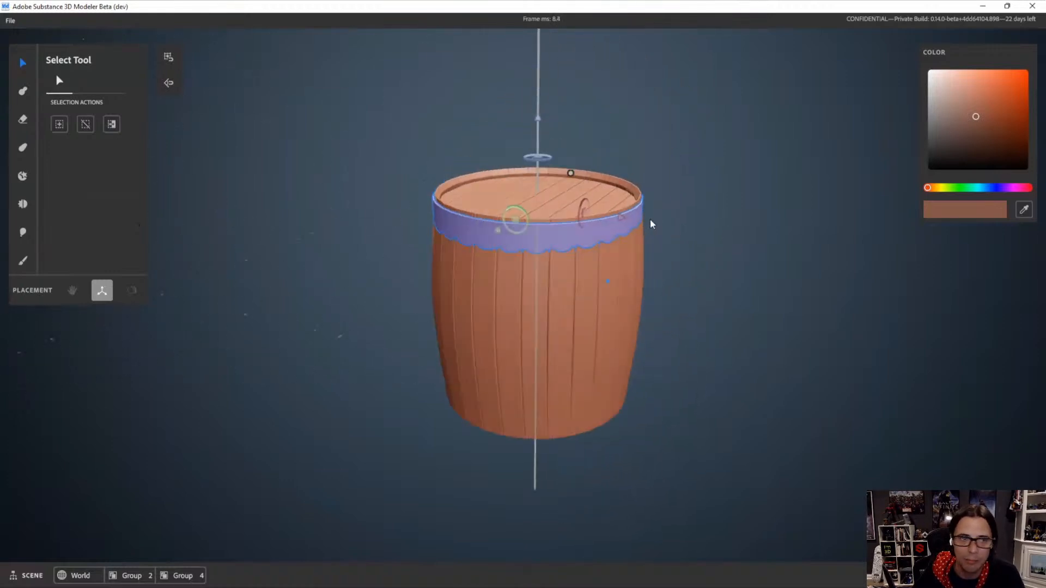
# Place the box warp around the barrel again, with its upper edge crossing the lower part of the hoop
pyautogui.click(22, 148)
pyautogui.moveTo(564, 247); pyautogui.dragTo(588, 207, button='middle')
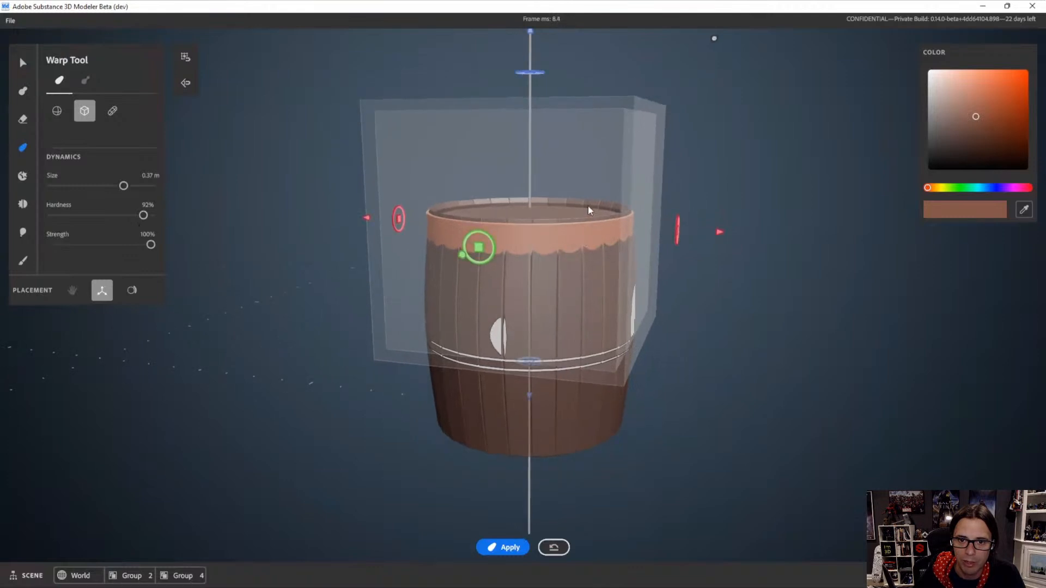
pyautogui.moveTo(530, 30); pyautogui.dragTo(533, 159)
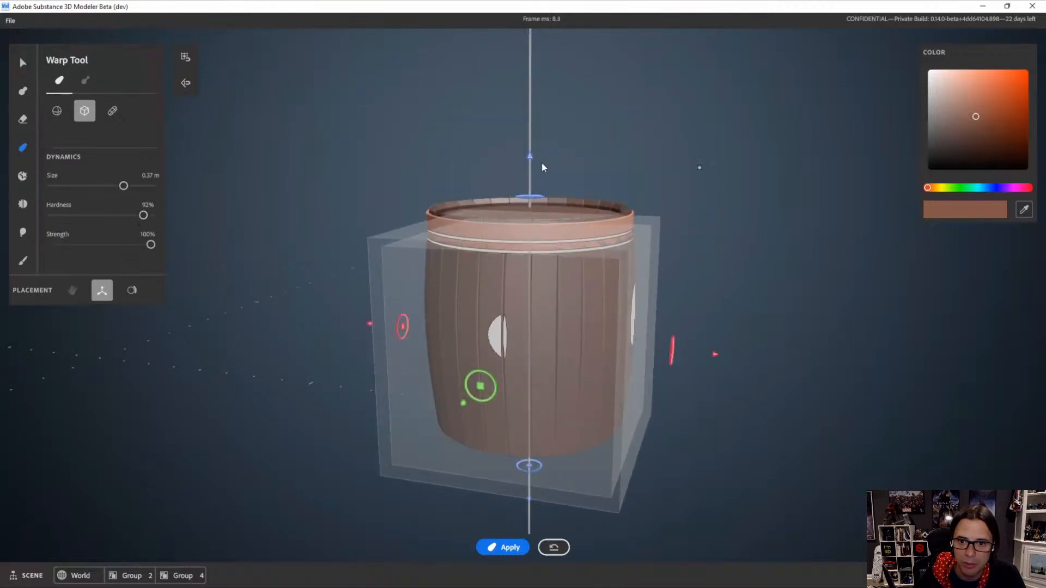
pyautogui.scroll(3, 583, 207)
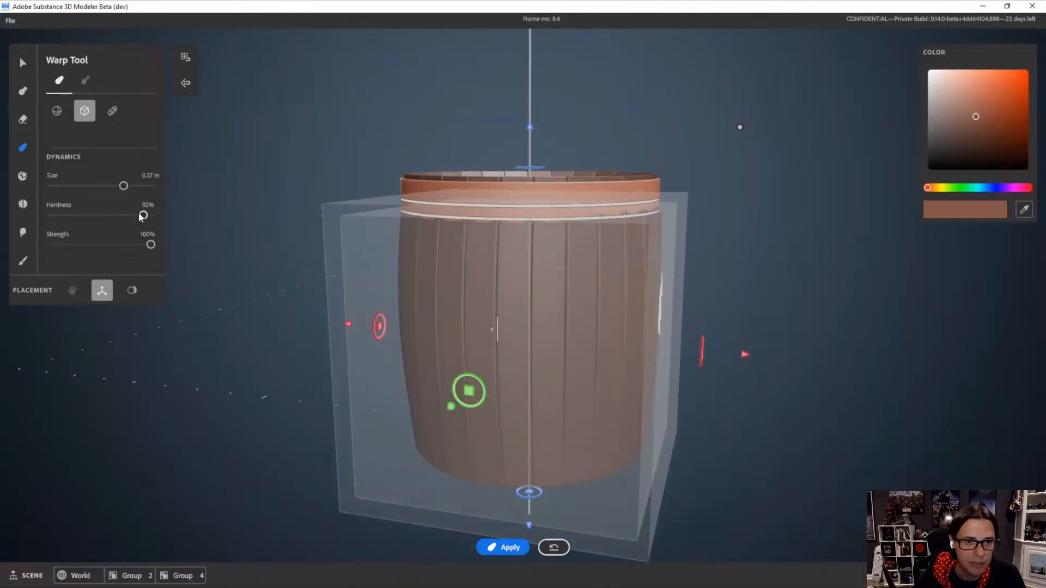
# Try flaring the hoop's lower edge with the warp hardness at 77% and at 100%
pyautogui.moveTo(143, 216); pyautogui.dragTo(125, 217)
pyautogui.moveTo(740, 128); pyautogui.dragTo(763, 135)
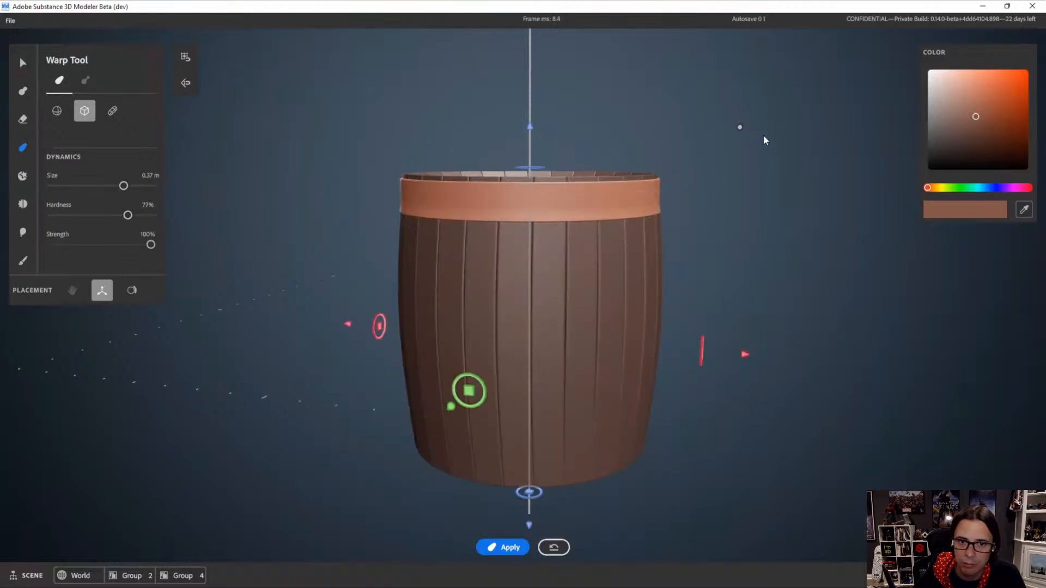
pyautogui.moveTo(127, 215); pyautogui.dragTo(153, 215)
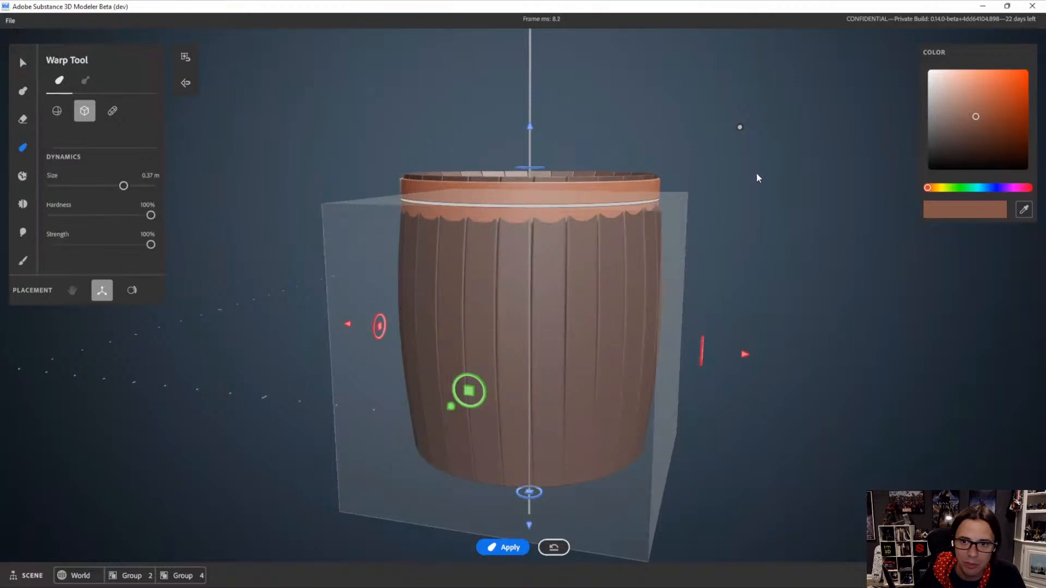
pyautogui.moveTo(745, 128); pyautogui.dragTo(751, 128)
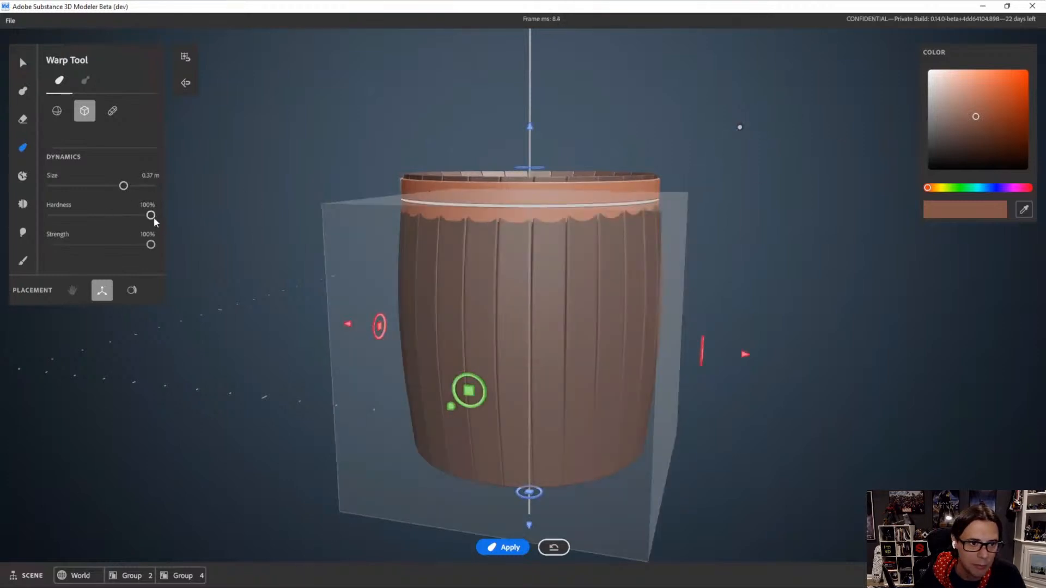
# Enlarge the warp box to 0.43 m, lower it along the blue axis and try flaring the hoop at 90% hardness
pyautogui.moveTo(154, 221); pyautogui.dragTo(142, 216)
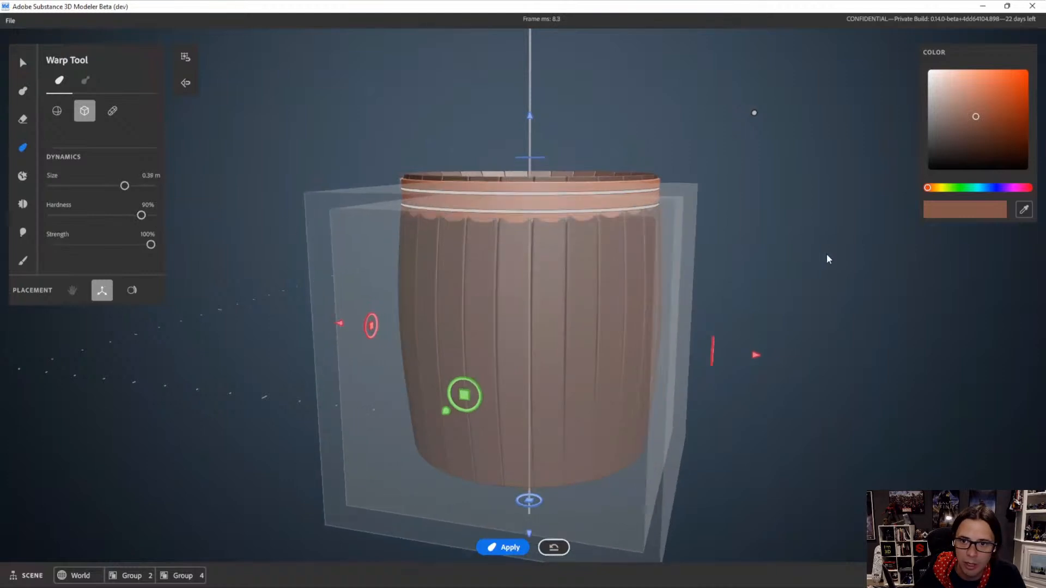
pyautogui.scroll(3, 828, 255)
pyautogui.moveTo(529, 104); pyautogui.dragTo(529, 128)
pyautogui.moveTo(771, 118); pyautogui.dragTo(778, 119)
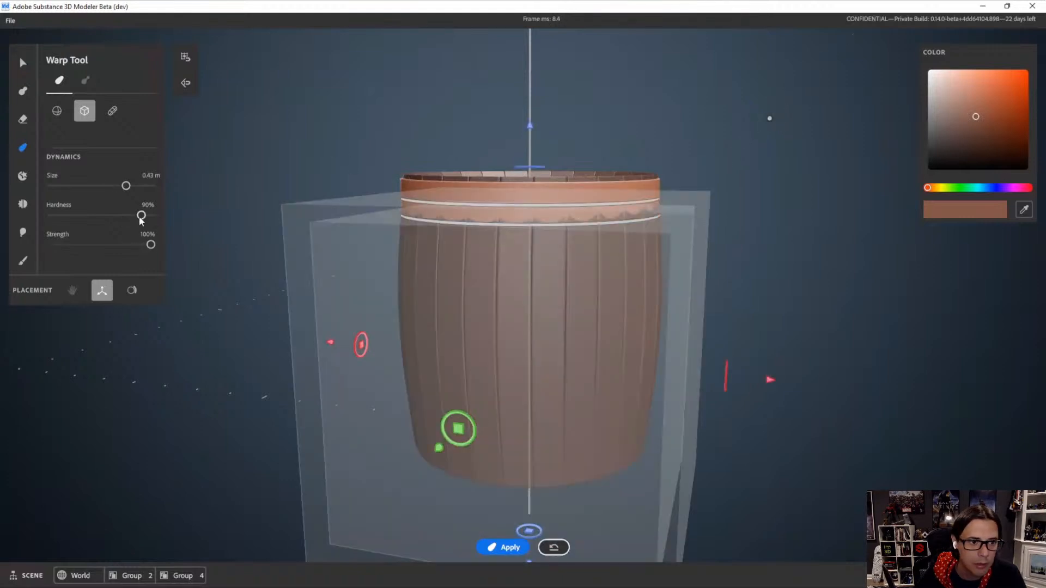
# Set the warp hardness to 73%, raise the box slightly and scale it to widen the hoop's lower edge over the planks
pyautogui.moveTo(140, 217); pyautogui.dragTo(121, 224)
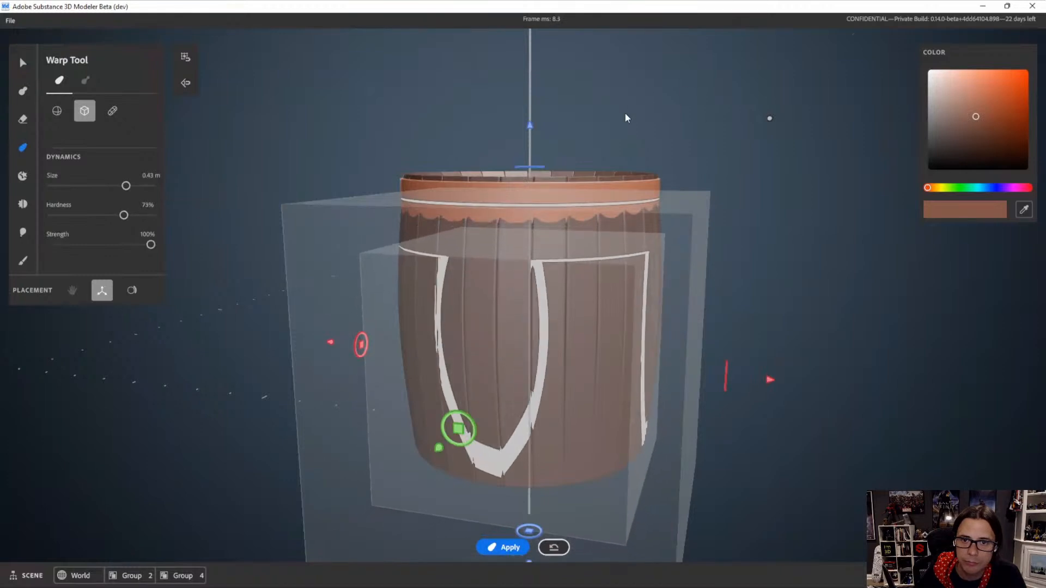
pyautogui.click(777, 117)
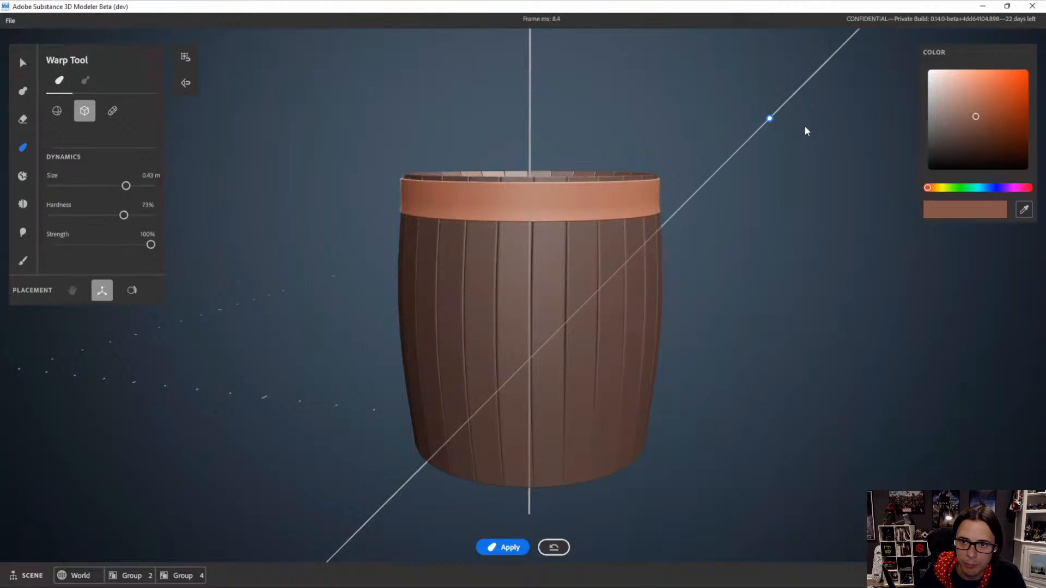
pyautogui.keyDown('alt'); pyautogui.moveTo(613, 321); pyautogui.dragTo(577, 327); pyautogui.keyUp('alt')
pyautogui.moveTo(536, 126); pyautogui.dragTo(534, 113)
pyautogui.moveTo(775, 104); pyautogui.dragTo(779, 106)
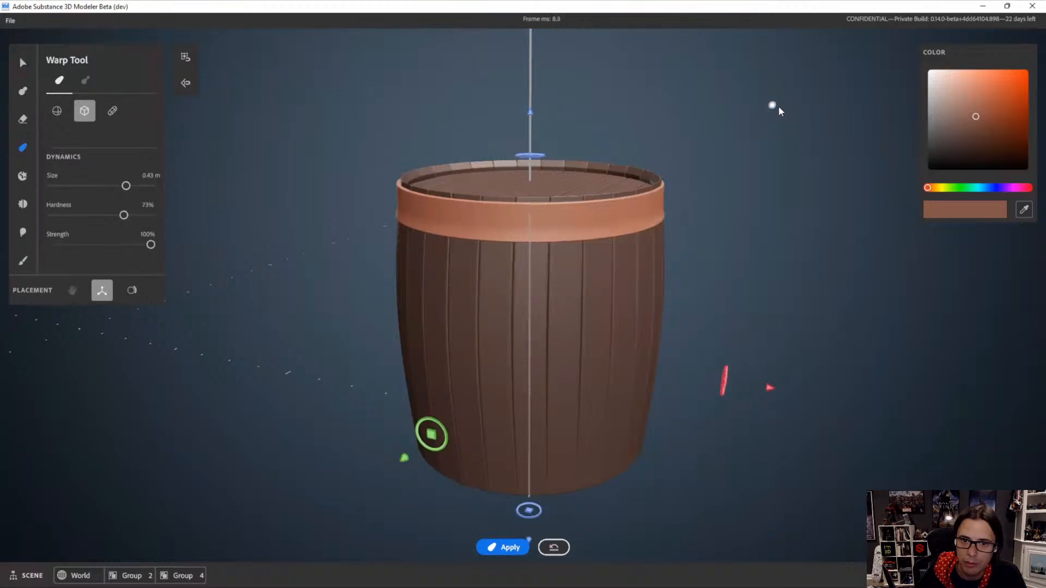
# Finish the warp, duplicate the top hoop and lower the copy along the blue axis to just above the barrel's base
pyautogui.keyDown('alt'); pyautogui.moveTo(515, 206); pyautogui.dragTo(600, 241); pyautogui.keyUp('alt')
pyautogui.click(23, 63)
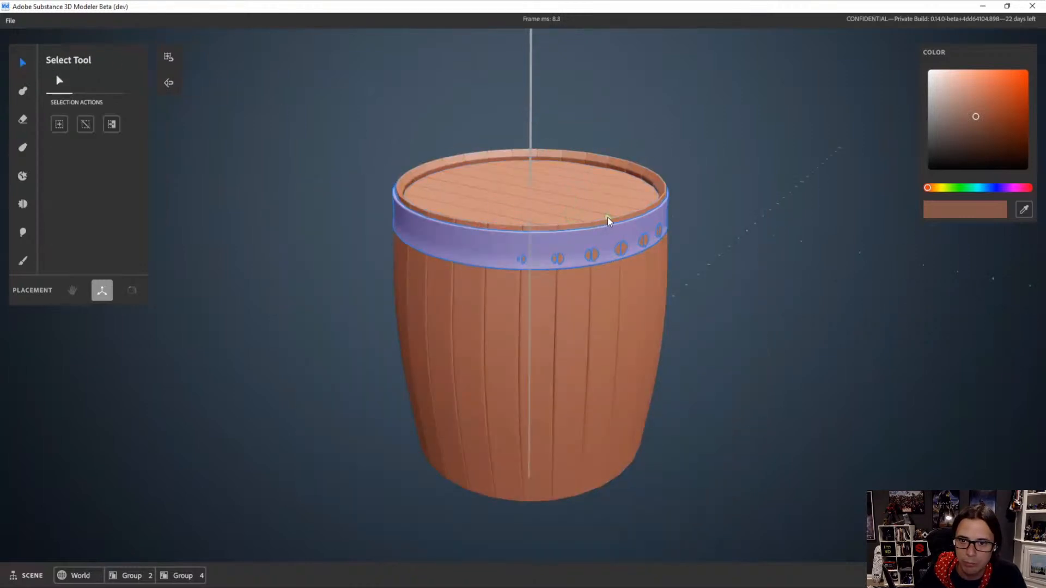
pyautogui.keyDown('alt'); pyautogui.moveTo(527, 299); pyautogui.dragTo(856, 278); pyautogui.keyUp('alt')
pyautogui.click(856, 278)
pyautogui.scroll(-4, 734, 266)
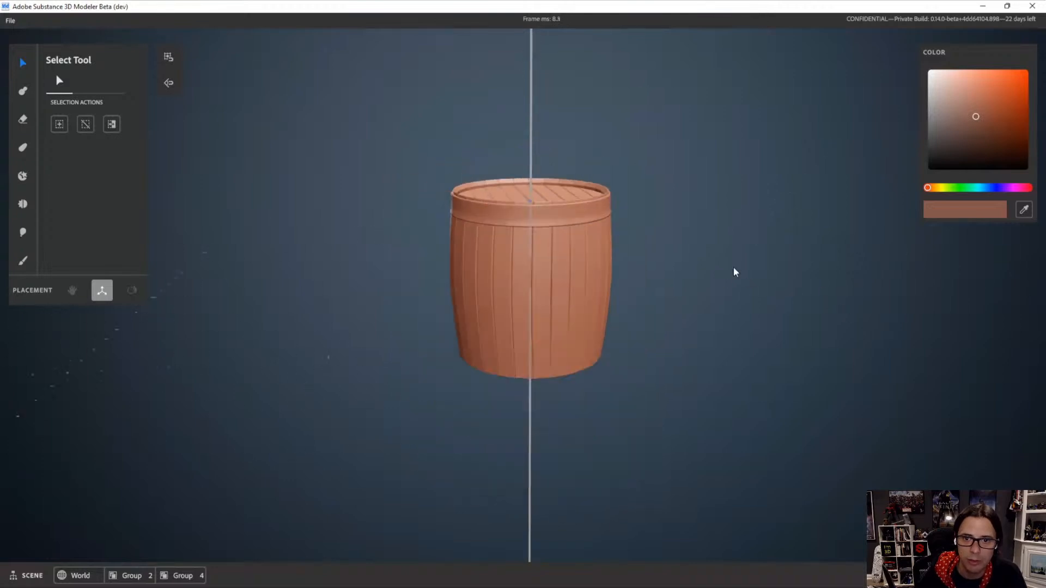
pyautogui.keyDown('alt'); pyautogui.moveTo(733, 266); pyautogui.dragTo(617, 259); pyautogui.keyUp('alt')
pyautogui.scroll(-2, 677, 266)
pyautogui.keyDown('alt'); pyautogui.moveTo(617, 259); pyautogui.dragTo(663, 264, button='right'); pyautogui.keyUp('alt')
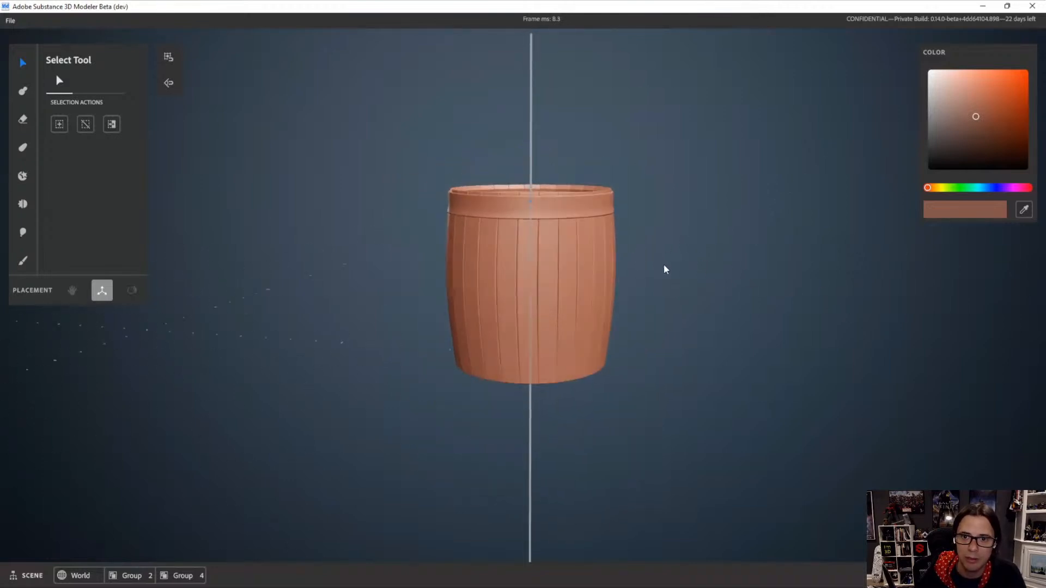
pyautogui.click(587, 208)
pyautogui.hotkey('ctrl', 'd')
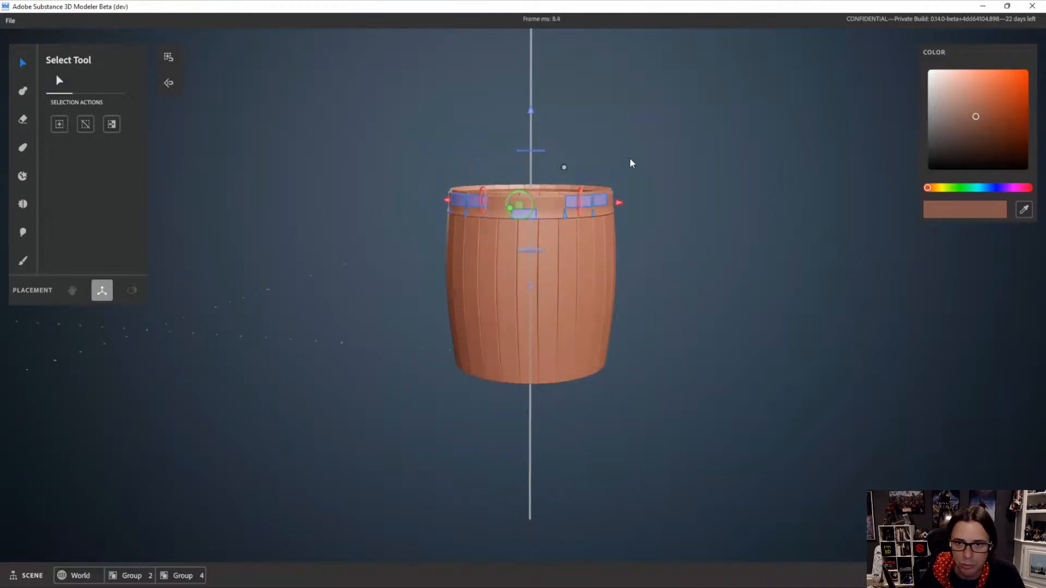
pyautogui.moveTo(528, 107); pyautogui.dragTo(529, 256)
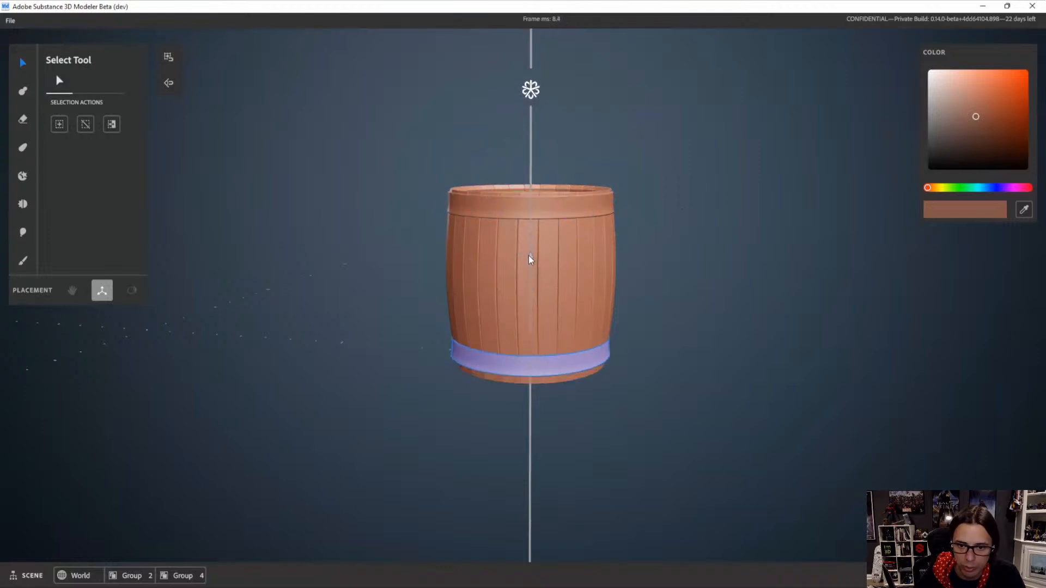
# Flip the lower hoop upside down to match the inward taper of the barrel's base and raise it slightly
pyautogui.keyDown('alt'); pyautogui.moveTo(647, 316); pyautogui.dragTo(651, 362, button='right'); pyautogui.keyUp('alt')
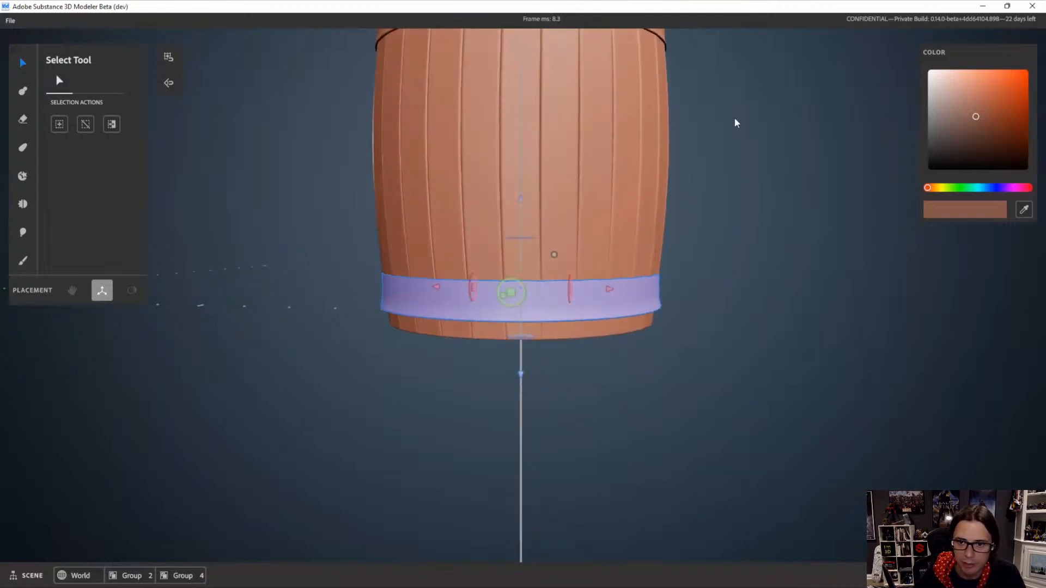
pyautogui.rightClick(738, 119)
pyautogui.click(710, 94)
pyautogui.keyDown('alt'); pyautogui.moveTo(625, 316); pyautogui.dragTo(610, 351); pyautogui.keyUp('alt')
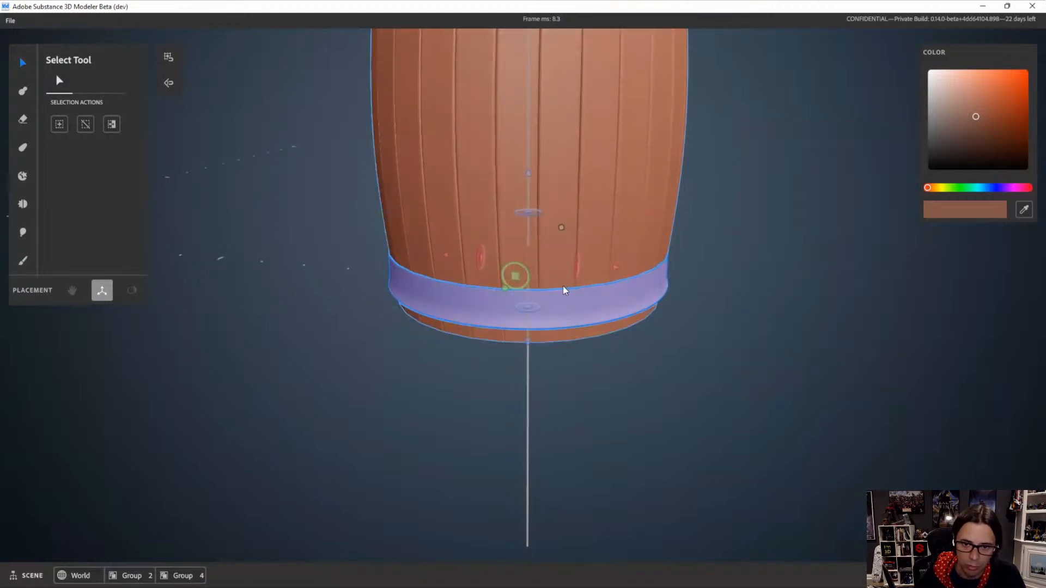
pyautogui.click(523, 266)
pyautogui.click(523, 266)
pyautogui.keyDown('alt'); pyautogui.moveTo(699, 368); pyautogui.dragTo(675, 301); pyautogui.keyUp('alt')
pyautogui.click(675, 302)
pyautogui.click(599, 272)
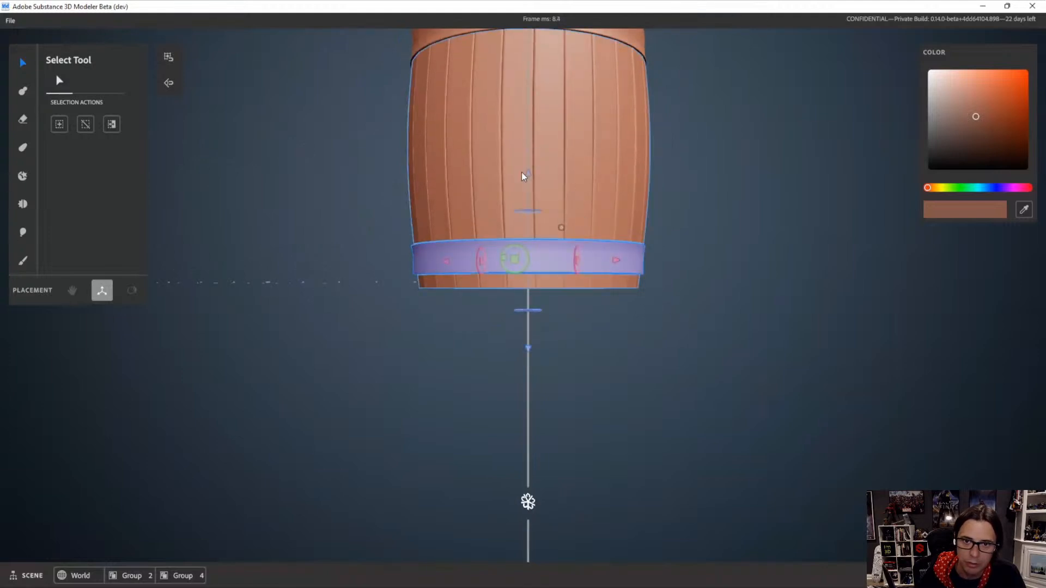
pyautogui.moveTo(528, 175); pyautogui.dragTo(530, 168)
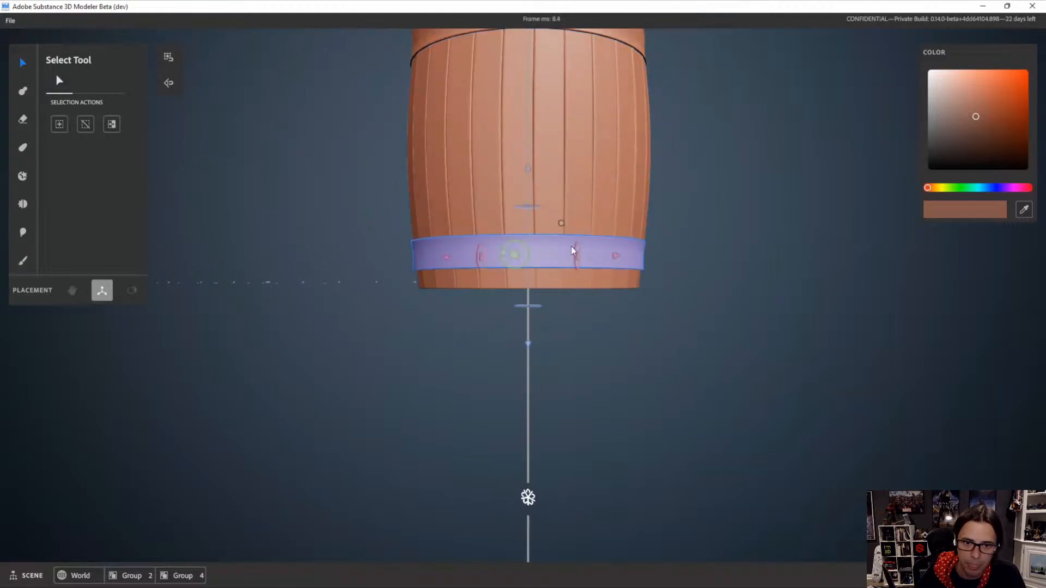
pyautogui.keyDown('alt'); pyautogui.moveTo(571, 247); pyautogui.dragTo(574, 208); pyautogui.keyUp('alt')
# Duplicate the top hoop again and place the copy around the widest part of the barrel, midway between the two hoops
pyautogui.click(668, 188)
pyautogui.scroll(-3, 669, 188)
pyautogui.keyDown('alt'); pyautogui.moveTo(668, 188); pyautogui.dragTo(632, 237); pyautogui.keyUp('alt')
pyautogui.scroll(-3, 599, 234)
pyautogui.keyDown('alt'); pyautogui.moveTo(571, 221); pyautogui.dragTo(563, 256, button='middle'); pyautogui.keyUp('alt')
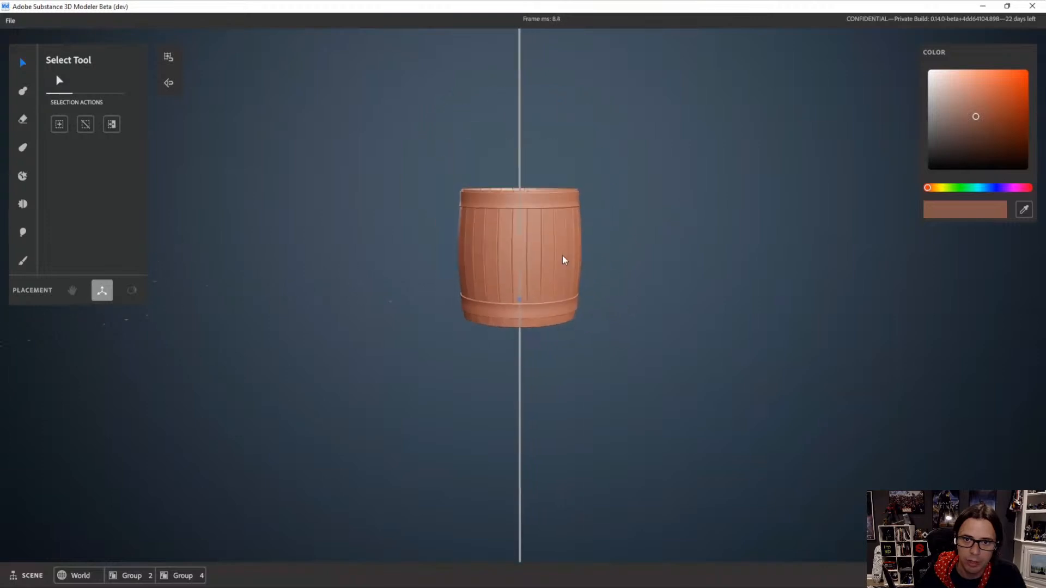
pyautogui.keyDown('alt'); pyautogui.moveTo(562, 256); pyautogui.dragTo(620, 284); pyautogui.keyUp('alt')
pyautogui.scroll(2, 583, 235)
pyautogui.click(570, 200)
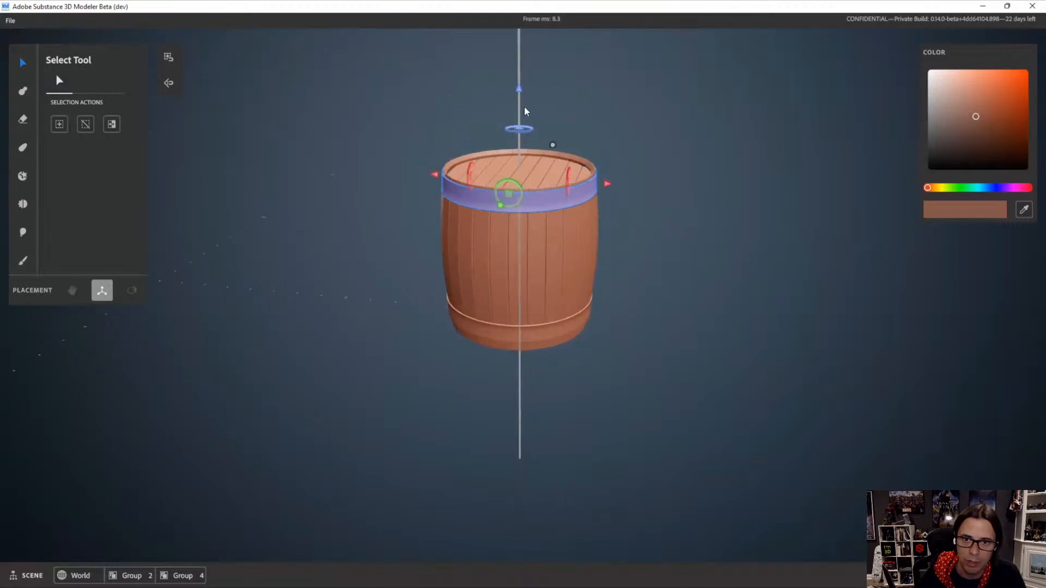
pyautogui.moveTo(521, 92); pyautogui.dragTo(524, 173)
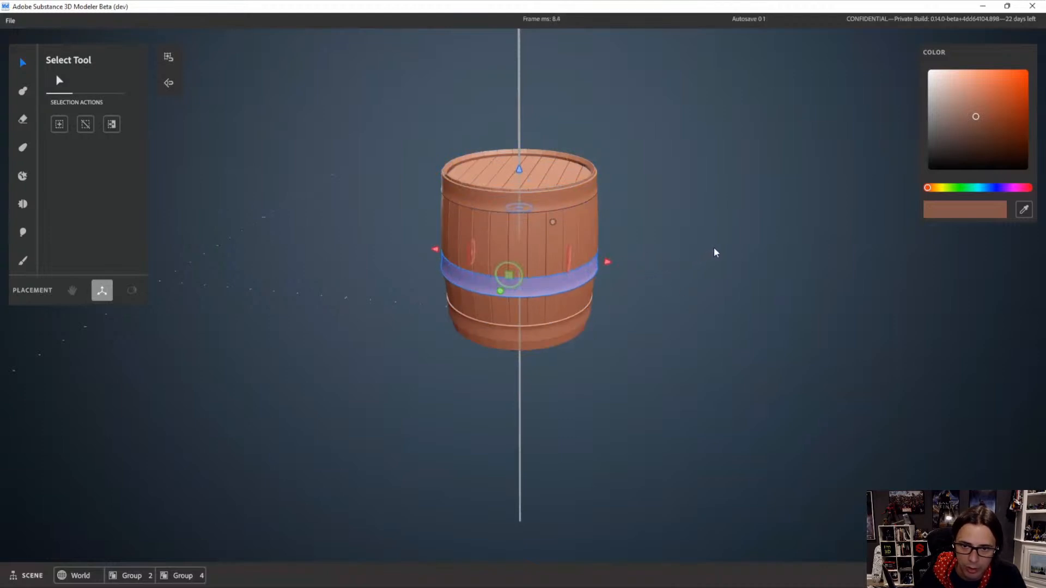
pyautogui.scroll(3, 669, 260)
pyautogui.keyDown('alt'); pyautogui.moveTo(669, 260); pyautogui.dragTo(655, 247); pyautogui.keyUp('alt')
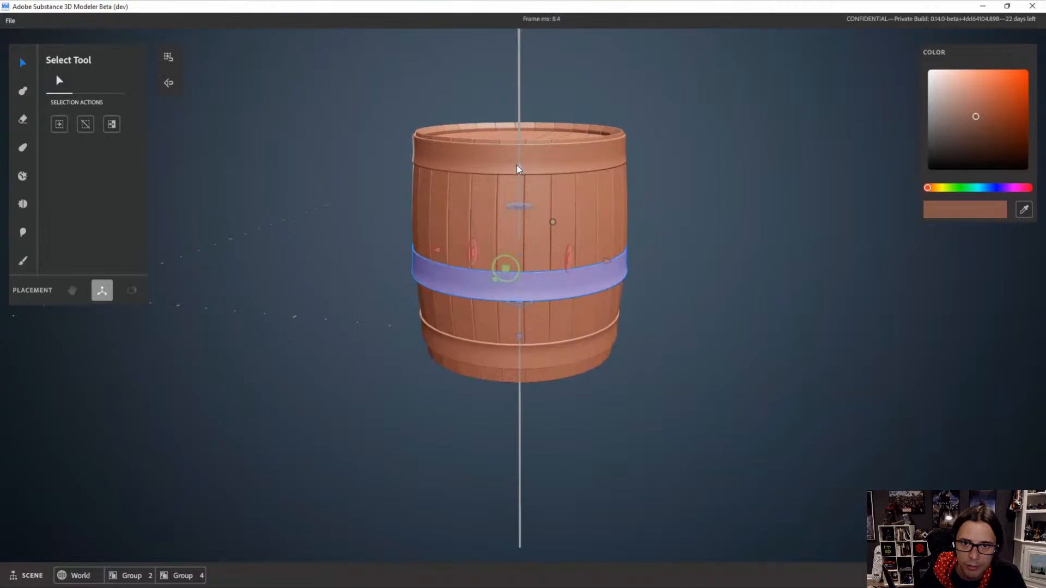
pyautogui.moveTo(518, 167); pyautogui.dragTo(559, 182)
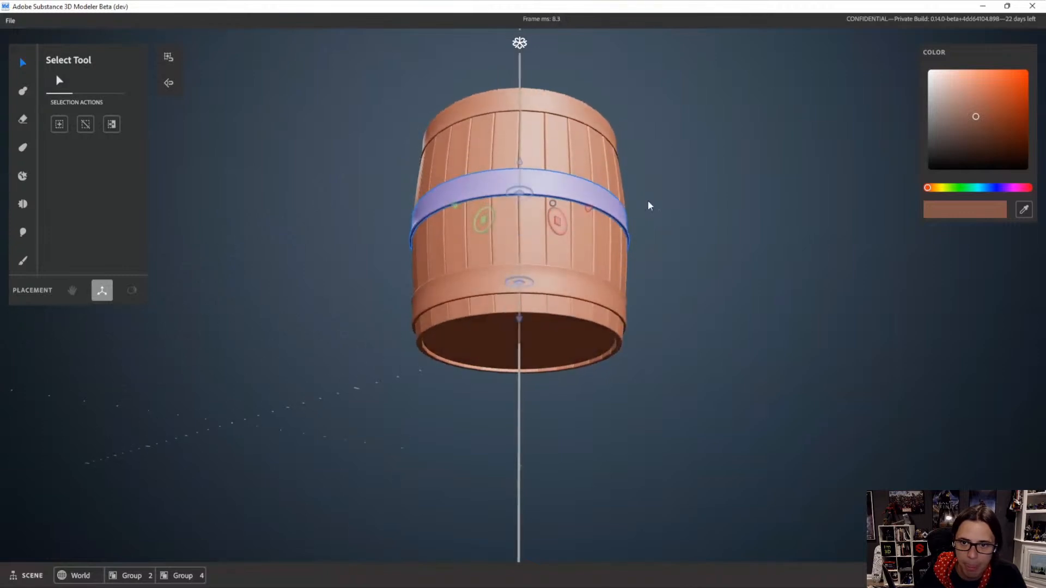
pyautogui.click(710, 248)
pyautogui.keyDown('alt'); pyautogui.moveTo(711, 248); pyautogui.dragTo(566, 266); pyautogui.keyUp('alt')
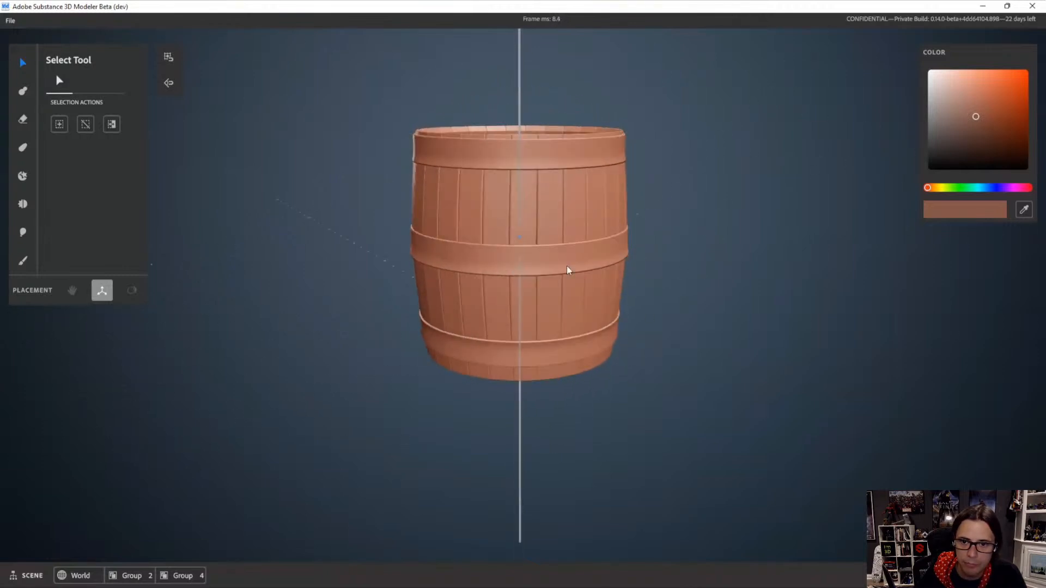
# Place a 0.49 m warp box around the middle hoop and lower it until its upper edge crosses the hoop
pyautogui.click(548, 248)
pyautogui.press('4')
pyautogui.scroll(4, 727, 248)
pyautogui.keyDown('alt'); pyautogui.moveTo(727, 248); pyautogui.dragTo(577, 207, button='right'); pyautogui.keyUp('alt')
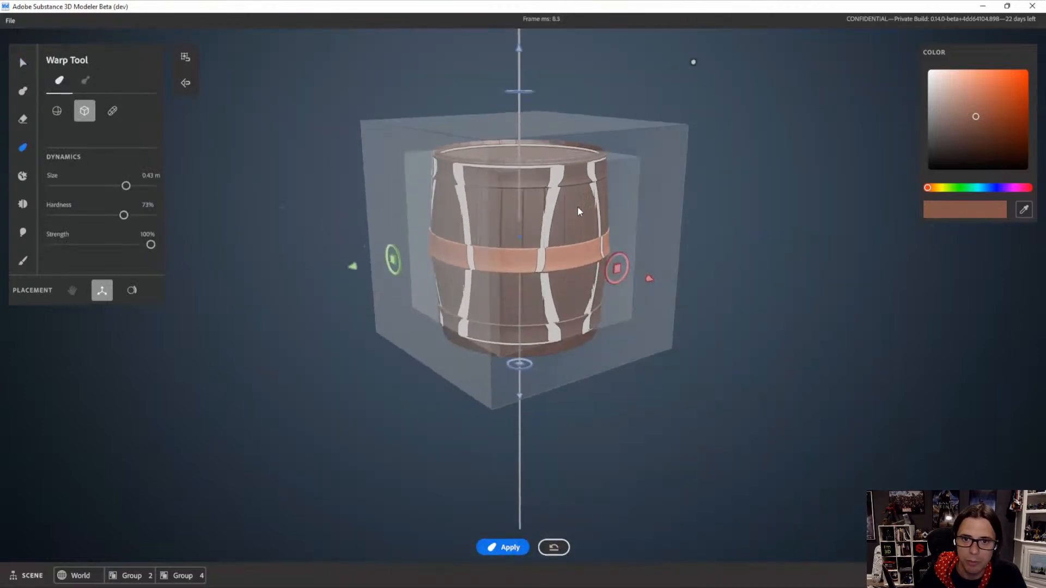
pyautogui.keyDown('alt'); pyautogui.moveTo(578, 207); pyautogui.dragTo(698, 219); pyautogui.keyUp('alt')
pyautogui.scroll(-3, 696, 219)
pyautogui.scroll(4, 697, 220)
pyautogui.scroll(1, 702, 219)
pyautogui.keyDown('alt'); pyautogui.moveTo(702, 219); pyautogui.dragTo(625, 167, button='right'); pyautogui.keyUp('alt')
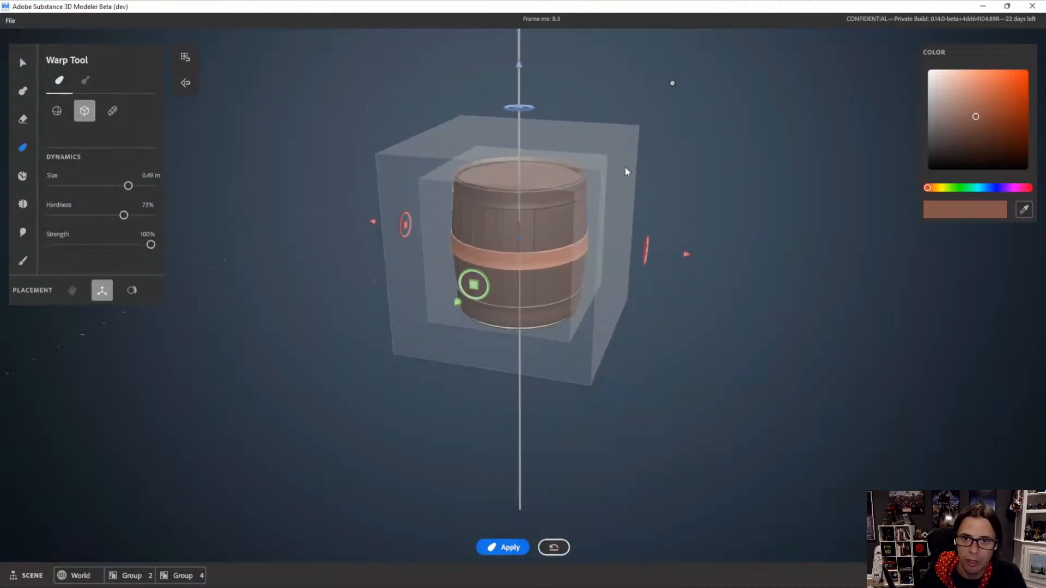
pyautogui.keyDown('alt'); pyautogui.moveTo(626, 167); pyautogui.dragTo(580, 112); pyautogui.keyUp('alt')
pyautogui.moveTo(521, 70); pyautogui.dragTo(524, 139)
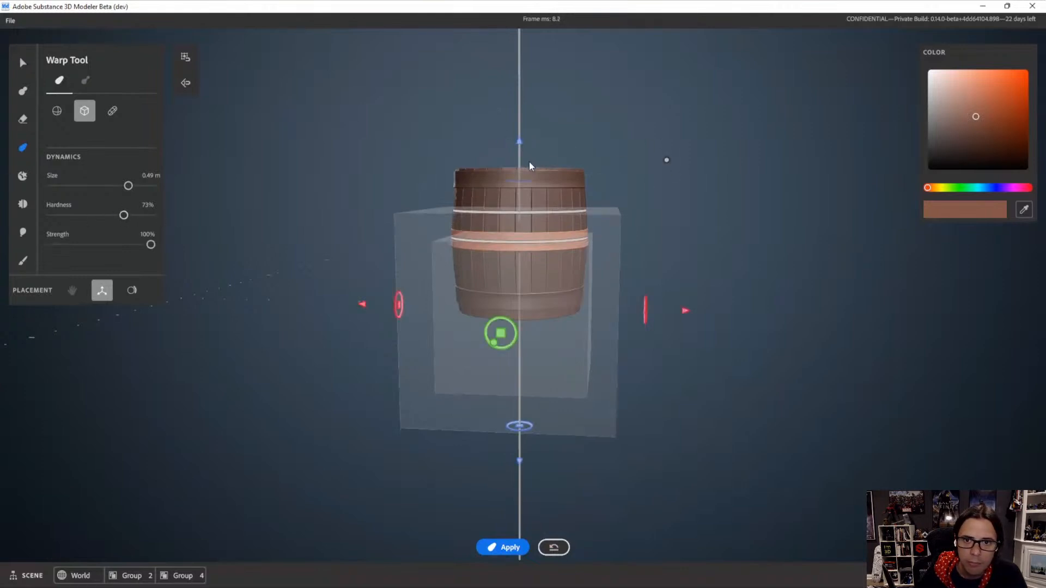
pyautogui.moveTo(519, 143); pyautogui.dragTo(522, 178)
# Scale the warp box slightly to widen the middle hoop's lower edge, and check its fit against the planks
pyautogui.keyDown('alt'); pyautogui.moveTo(583, 247); pyautogui.dragTo(678, 280, button='right'); pyautogui.keyUp('alt')
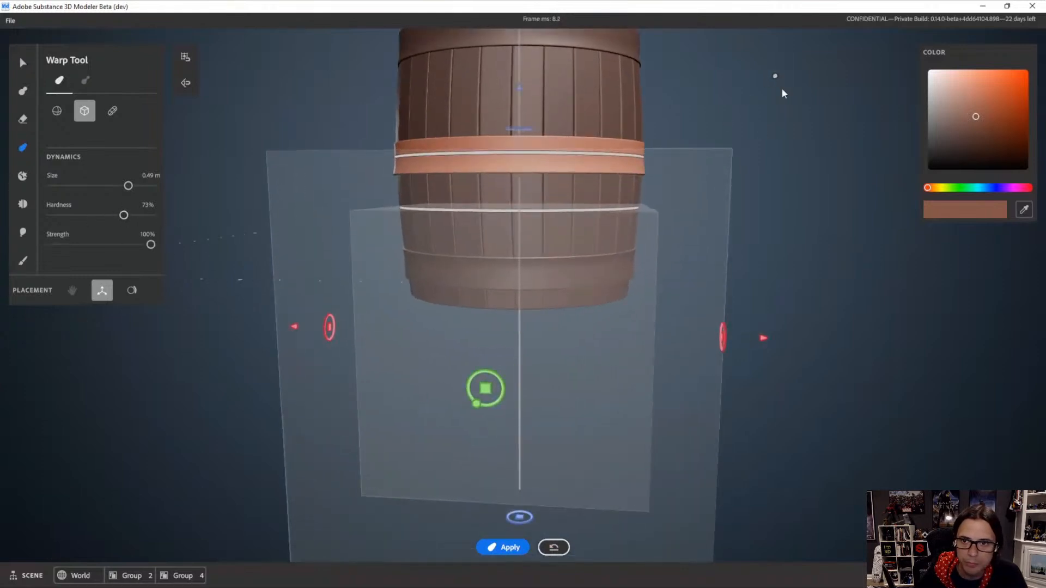
pyautogui.click(775, 76)
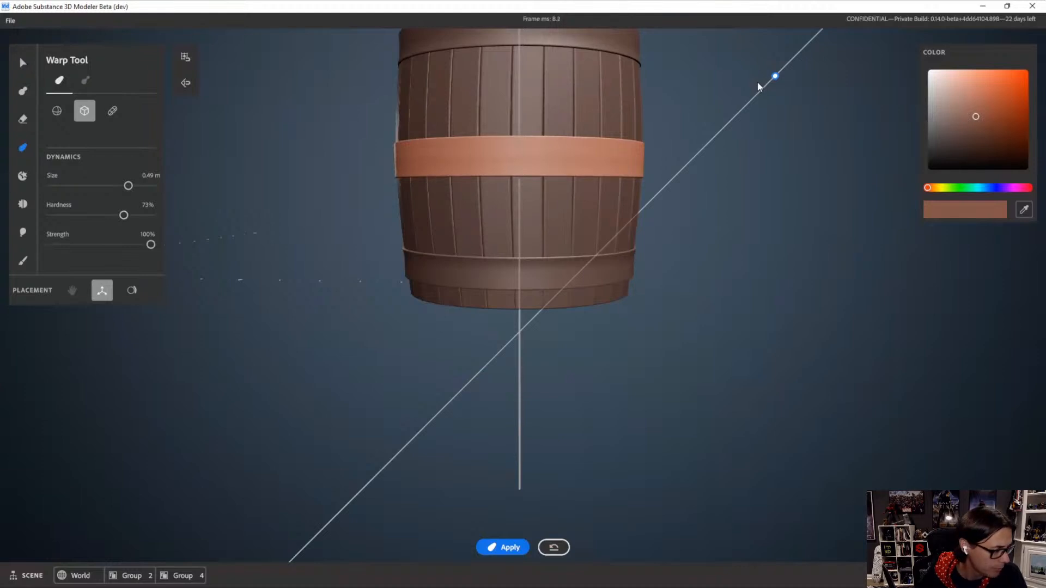
pyautogui.moveTo(757, 83); pyautogui.dragTo(757, 83)
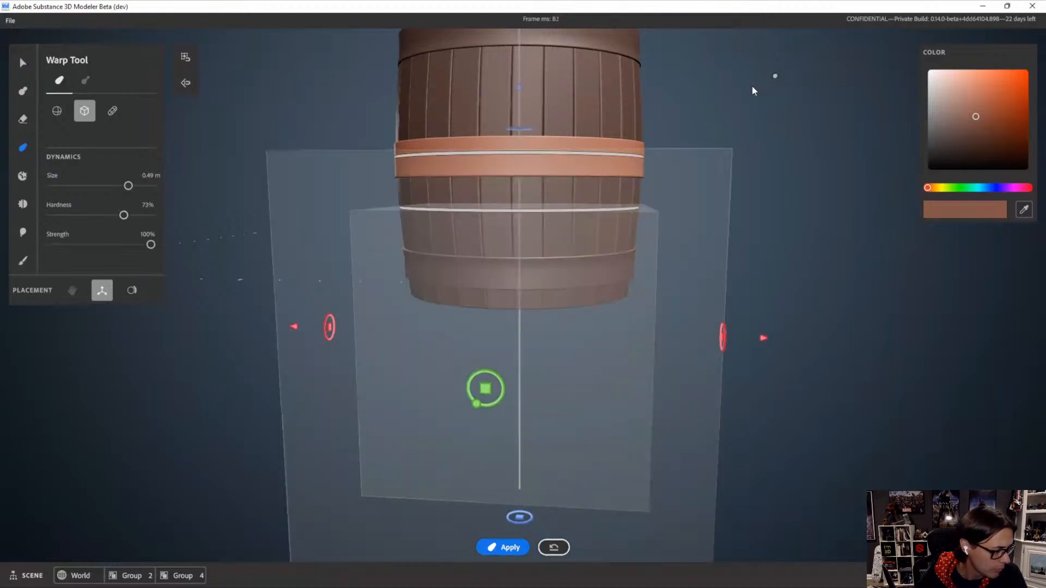
pyautogui.keyDown('alt'); pyautogui.moveTo(746, 151); pyautogui.dragTo(653, 156, button='right'); pyautogui.keyUp('alt')
pyautogui.keyDown('alt'); pyautogui.moveTo(653, 155); pyautogui.dragTo(651, 164); pyautogui.keyUp('alt')
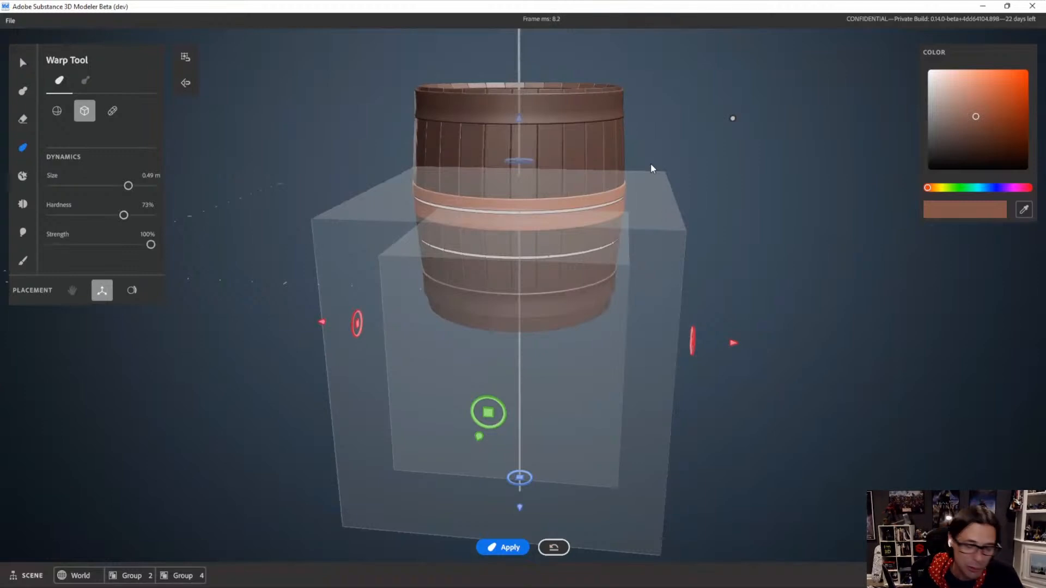
pyautogui.keyDown('alt'); pyautogui.moveTo(650, 165); pyautogui.dragTo(653, 224, button='right'); pyautogui.keyUp('alt')
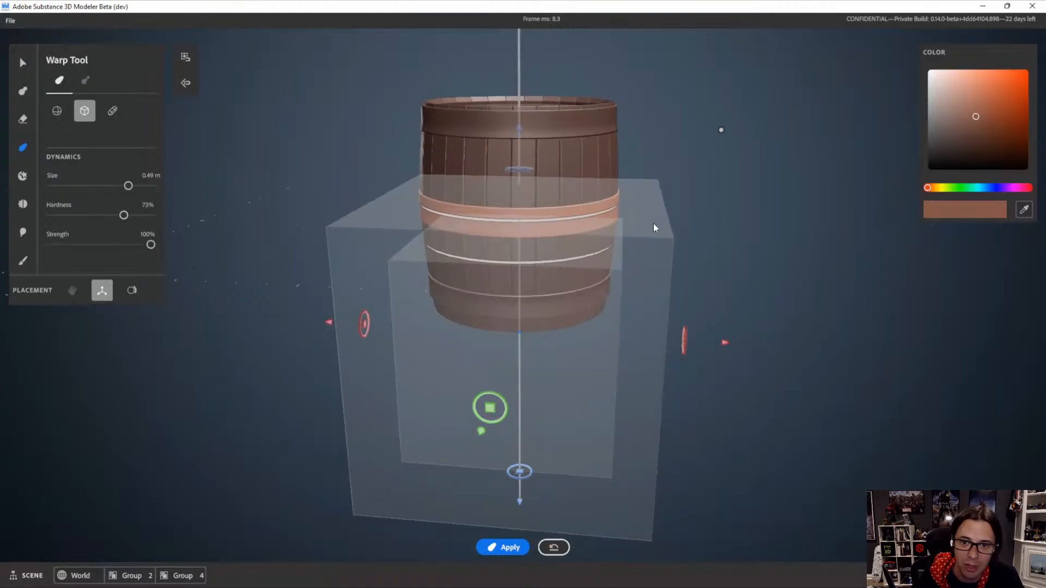
pyautogui.keyDown('alt'); pyautogui.moveTo(622, 260); pyautogui.dragTo(613, 264, button='middle'); pyautogui.keyUp('alt')
pyautogui.keyDown('alt'); pyautogui.moveTo(613, 264); pyautogui.dragTo(618, 263); pyautogui.keyUp('alt')
pyautogui.keyDown('alt'); pyautogui.moveTo(602, 219); pyautogui.dragTo(612, 259, button='middle'); pyautogui.keyUp('alt')
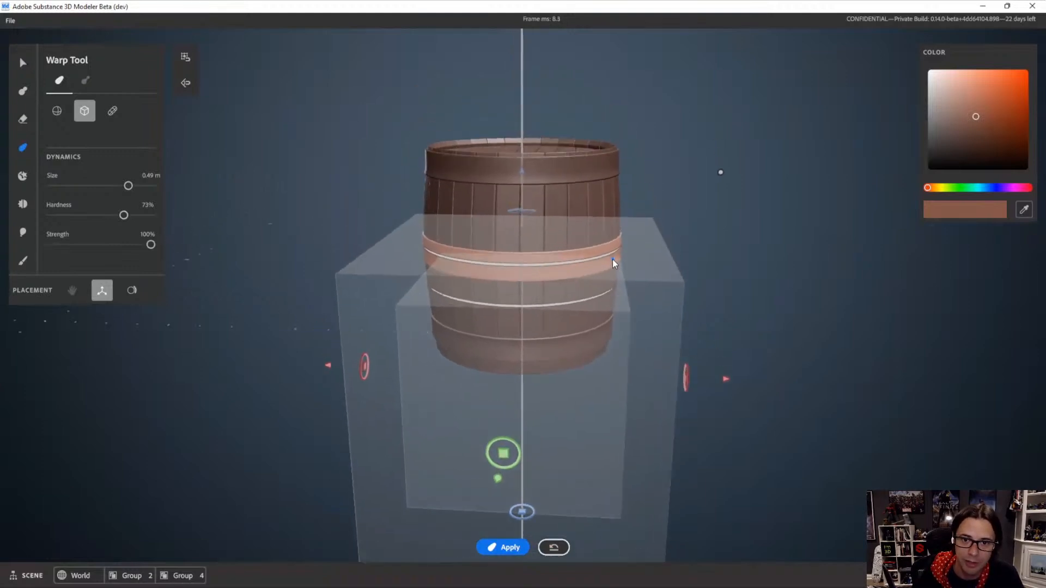
pyautogui.keyDown('alt'); pyautogui.moveTo(613, 259); pyautogui.dragTo(612, 244); pyautogui.keyUp('alt')
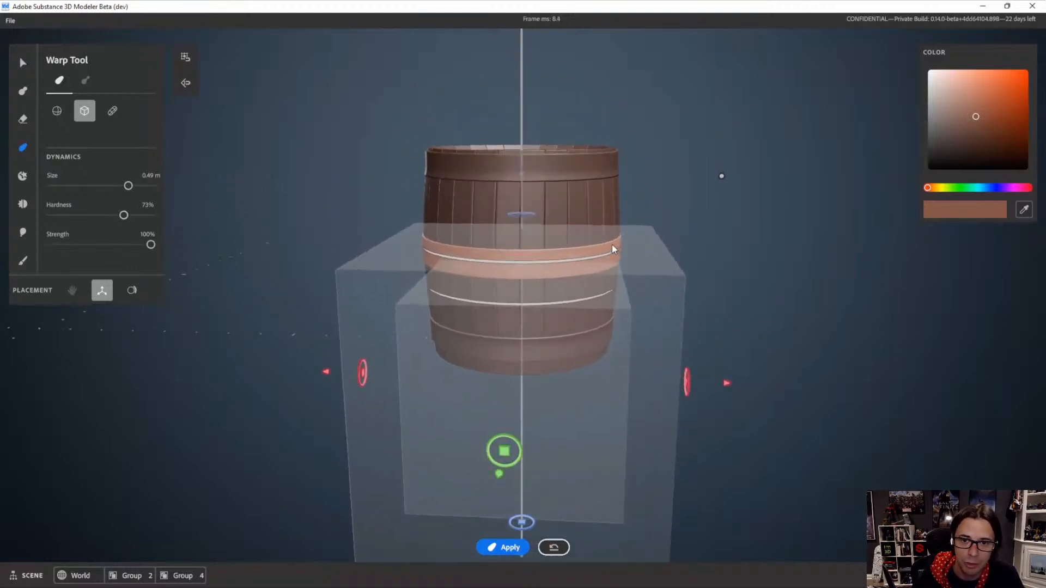
# Place the warp box on the top hoop, lower it so its upper edge crosses the hoop, and scale it slightly
pyautogui.click(21, 63)
pyautogui.click(538, 173)
pyautogui.doubleClick(538, 175)
pyautogui.keyDown('alt'); pyautogui.moveTo(565, 191); pyautogui.dragTo(522, 200, button='right'); pyautogui.keyUp('alt')
pyautogui.keyDown('alt'); pyautogui.moveTo(522, 200); pyautogui.dragTo(536, 250, button='middle'); pyautogui.keyUp('alt')
pyautogui.keyDown('alt'); pyautogui.moveTo(533, 53); pyautogui.dragTo(538, 170); pyautogui.keyUp('alt')
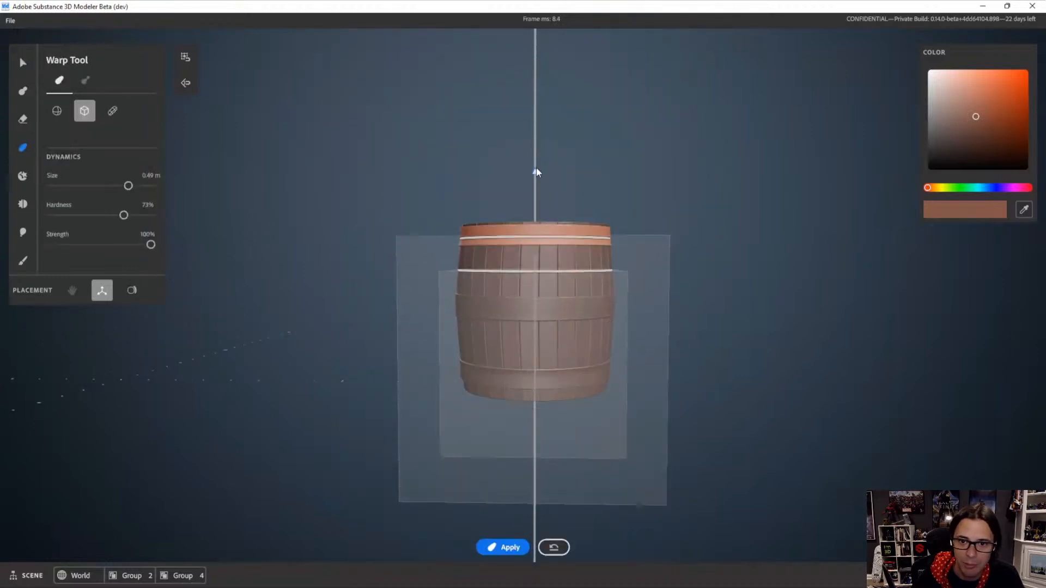
pyautogui.keyDown('alt'); pyautogui.moveTo(579, 172); pyautogui.dragTo(669, 272, button='right'); pyautogui.keyUp('alt')
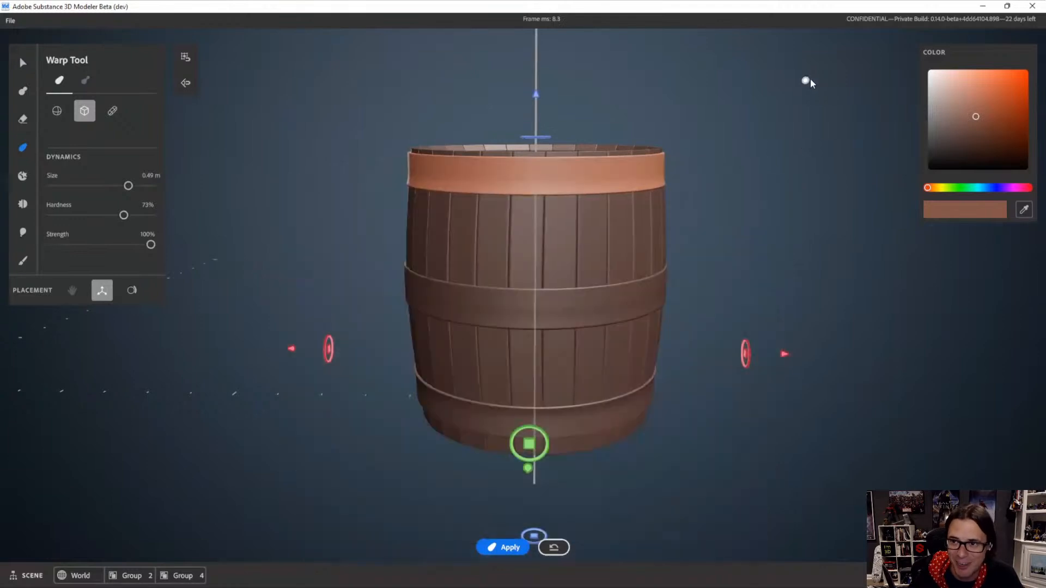
pyautogui.moveTo(806, 80); pyautogui.dragTo(805, 79)
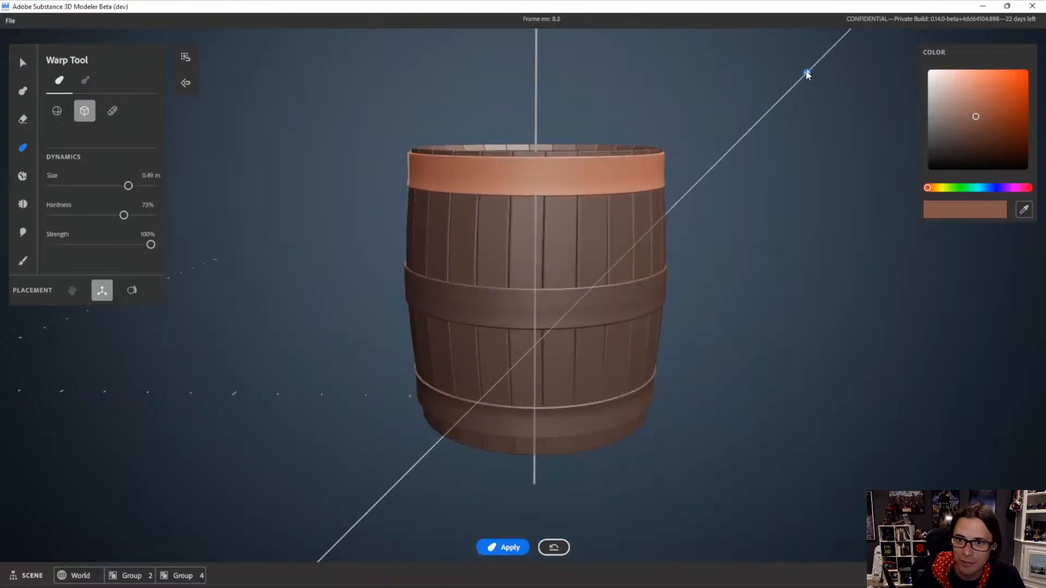
pyautogui.moveTo(808, 76); pyautogui.dragTo(574, 299)
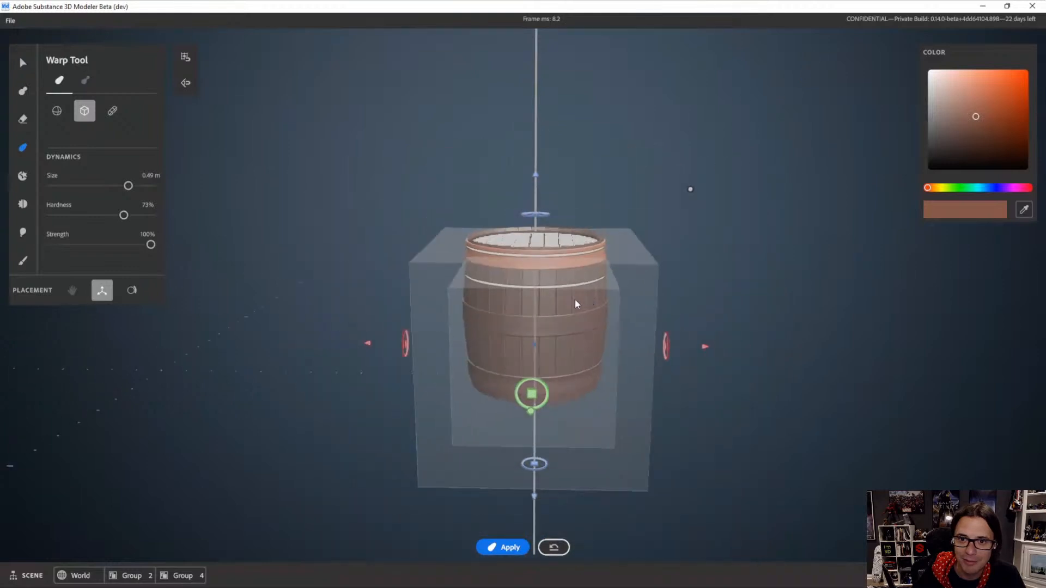
# Raise the warp box above the barrel so its lower part covers the top hoop, and scale it to adjust the hoop's fit
pyautogui.moveTo(528, 173); pyautogui.dragTo(524, 33)
pyautogui.scroll(1, 565, 243)
pyautogui.moveTo(507, 100); pyautogui.dragTo(507, 77)
pyautogui.scroll(4, 699, 275)
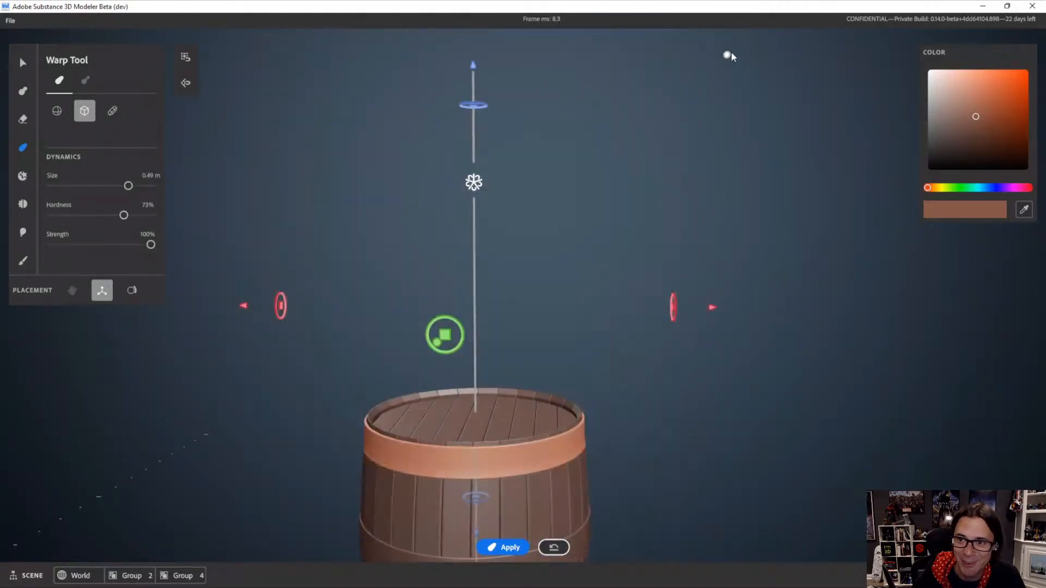
pyautogui.click(729, 55)
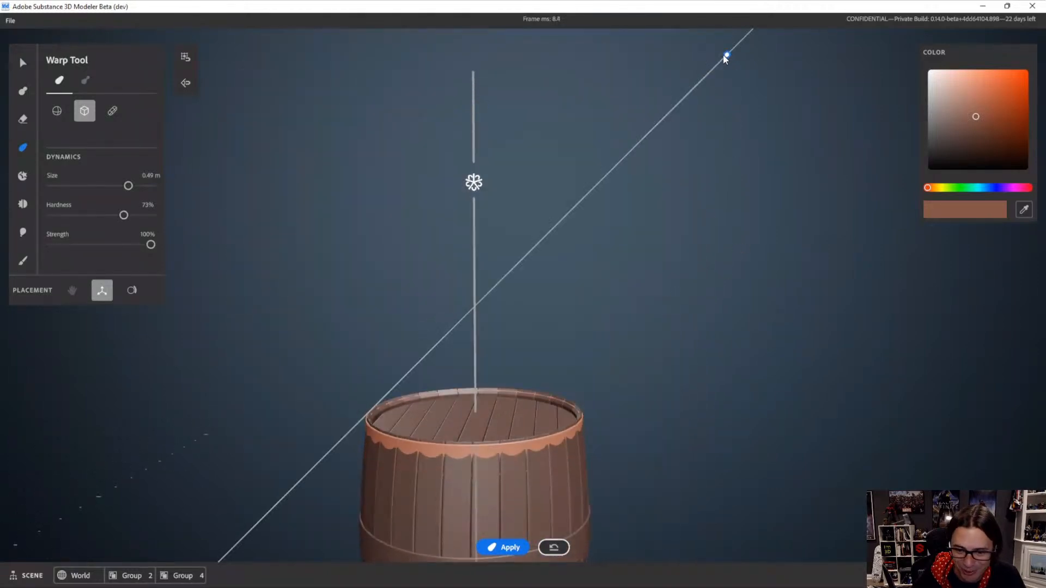
pyautogui.scroll(-5, 648, 200)
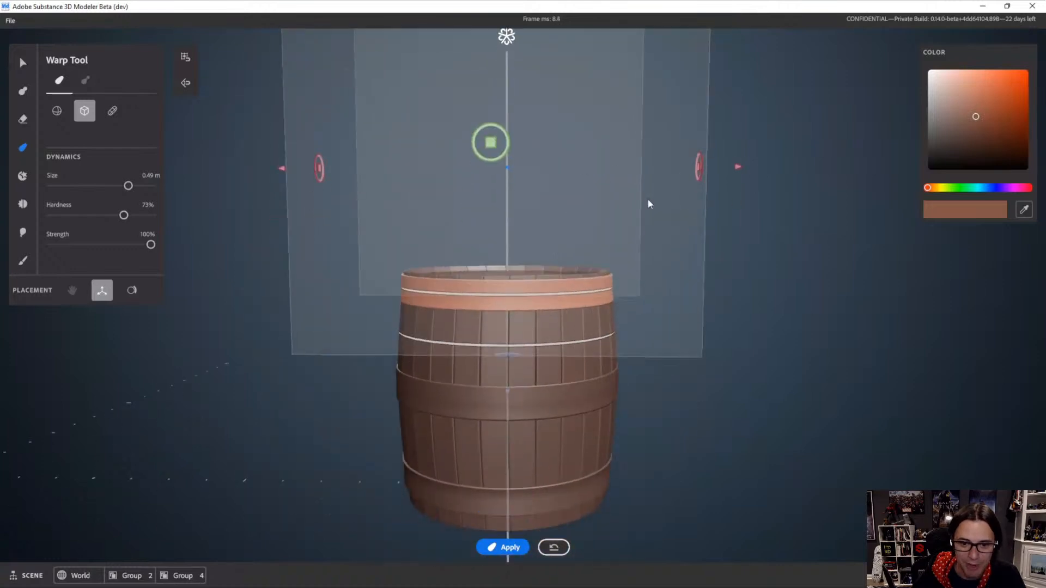
pyautogui.click(16, 64)
pyautogui.keyDown('alt'); pyautogui.moveTo(405, 296); pyautogui.dragTo(410, 353); pyautogui.keyUp('alt')
pyautogui.scroll(-3, 521, 262)
pyautogui.keyDown('alt'); pyautogui.moveTo(521, 263); pyautogui.dragTo(523, 235); pyautogui.keyUp('alt')
pyautogui.scroll(3, 525, 240)
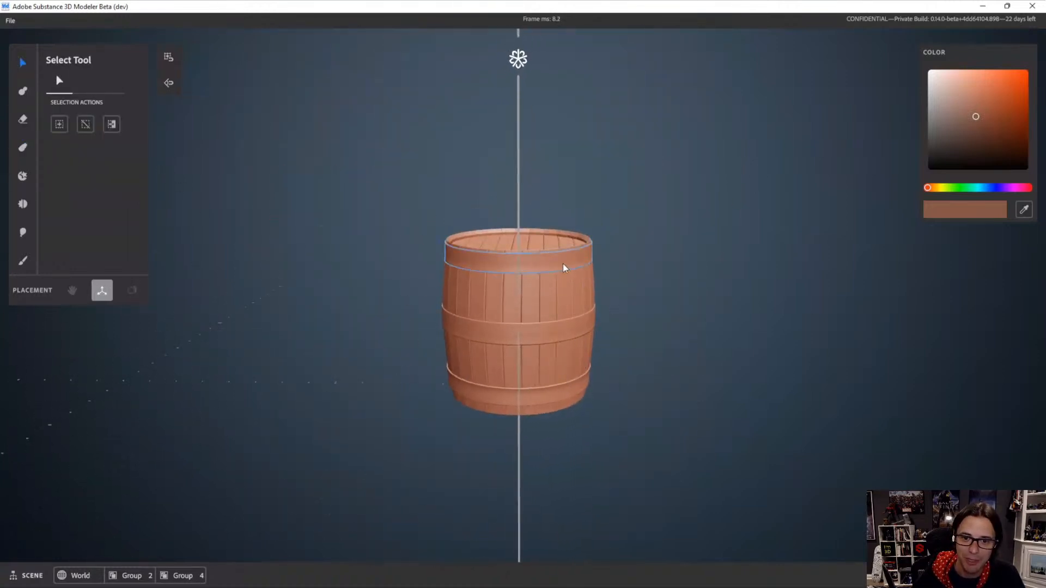
pyautogui.click(547, 264)
pyautogui.keyDown('shift'); pyautogui.click(575, 332); pyautogui.keyUp('shift')
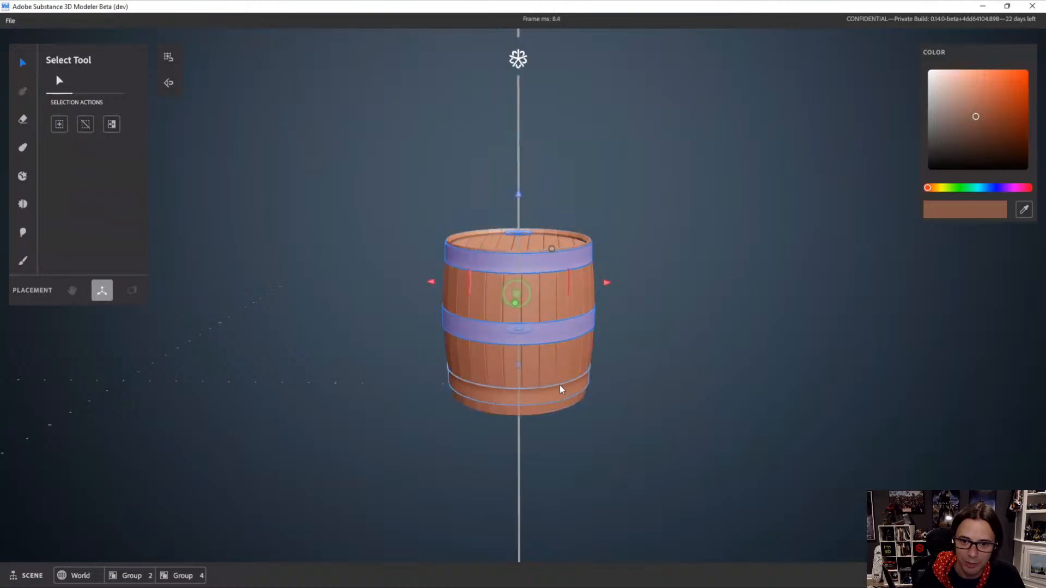
pyautogui.keyDown('shift'); pyautogui.click(560, 386); pyautogui.keyUp('shift')
pyautogui.click(600, 364)
# Open the top hoop for editing and stretch an Erase box into a tall 0.55 m column running the barrel's height
pyautogui.scroll(1, 561, 255)
pyautogui.doubleClick(545, 267)
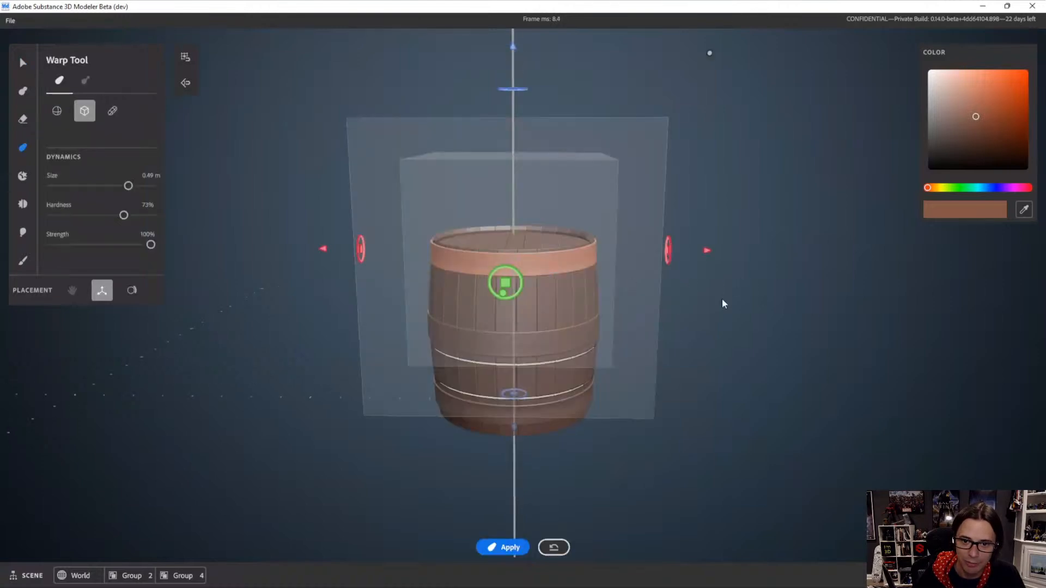
pyautogui.scroll(-2, 623, 242)
pyautogui.press('e')
pyautogui.scroll(3, 645, 317)
pyautogui.keyDown('alt'); pyautogui.moveTo(645, 317); pyautogui.dragTo(644, 327); pyautogui.keyUp('alt')
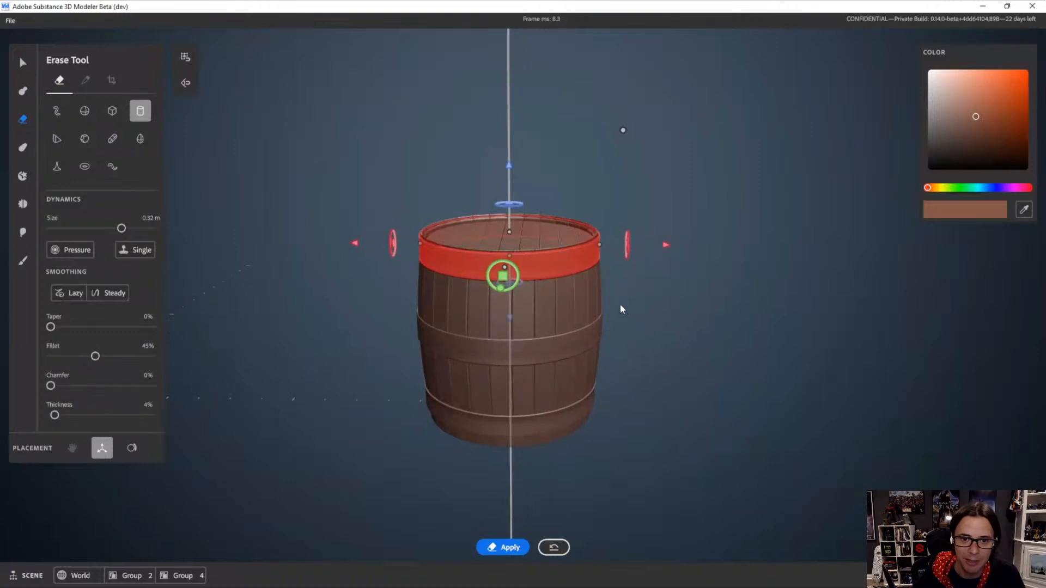
pyautogui.click(113, 111)
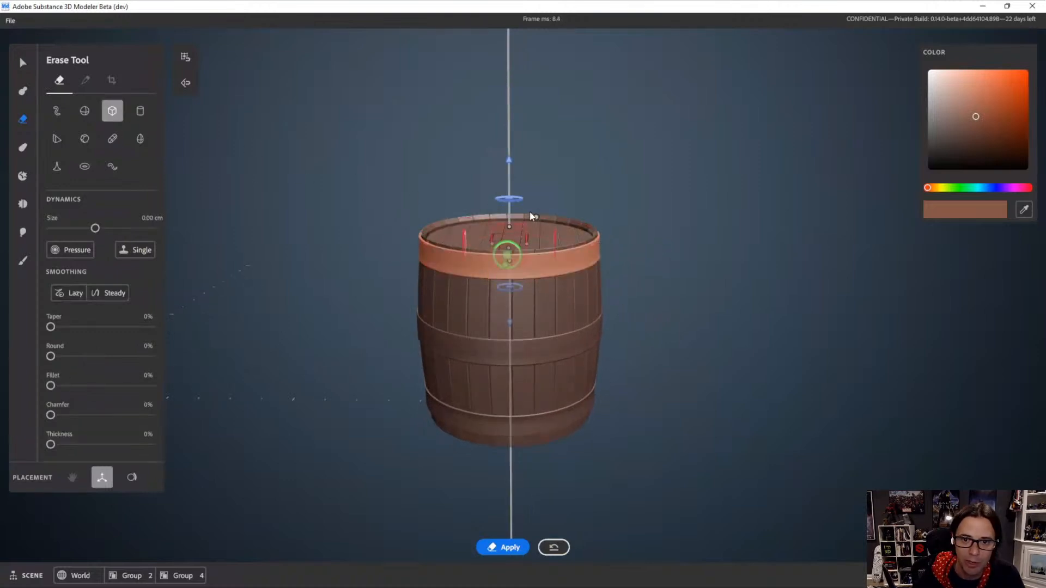
pyautogui.moveTo(530, 212); pyautogui.dragTo(588, 239)
pyautogui.moveTo(509, 306); pyautogui.dragTo(510, 175)
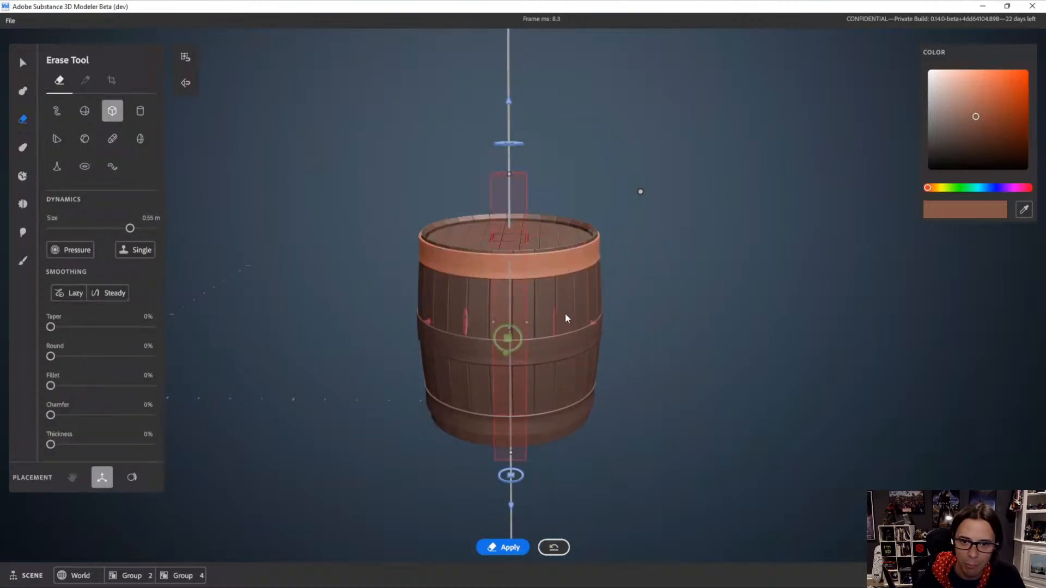
# Thin the erase box to a narrow slab at the barrel's front and cut a vertical seam through the top hoop
pyautogui.moveTo(583, 322)
pyautogui.keyDown('alt'); pyautogui.mouseDown()
pyautogui.moveTo(564, 342)
pyautogui.moveTo(437, 373)
pyautogui.mouseUp(); pyautogui.keyUp('alt')
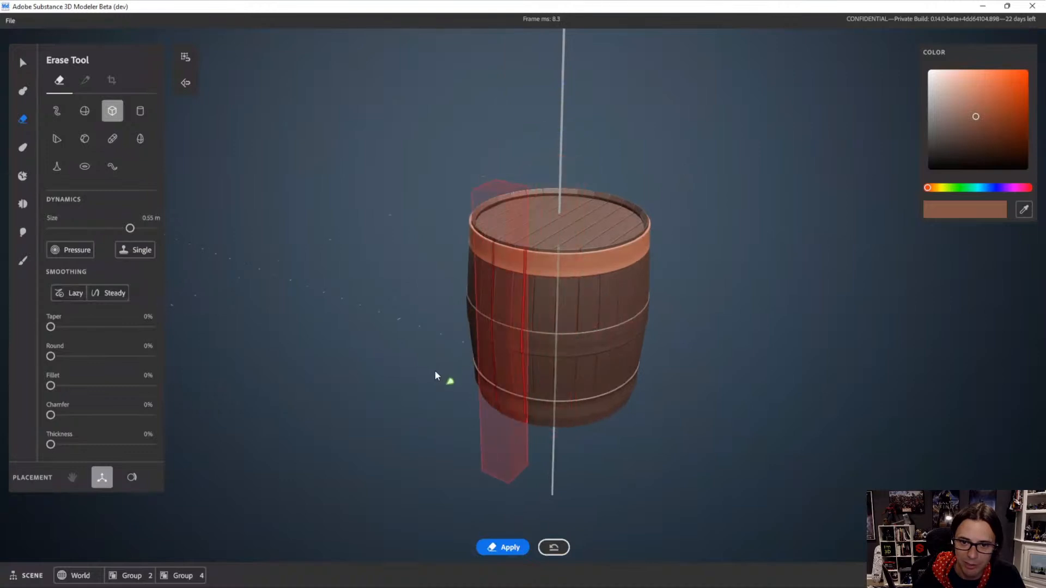
pyautogui.scroll(4, 632, 313)
pyautogui.keyDown('alt'); pyautogui.moveTo(631, 313); pyautogui.dragTo(619, 306); pyautogui.keyUp('alt')
pyautogui.moveTo(532, 352); pyautogui.dragTo(505, 347)
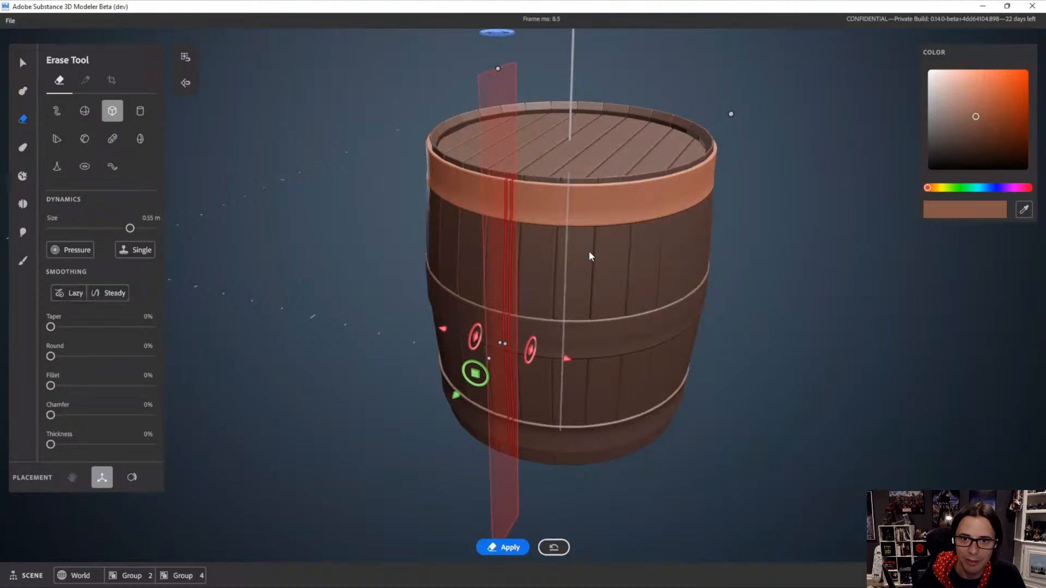
pyautogui.keyDown('alt'); pyautogui.moveTo(581, 260); pyautogui.dragTo(578, 214); pyautogui.keyUp('alt')
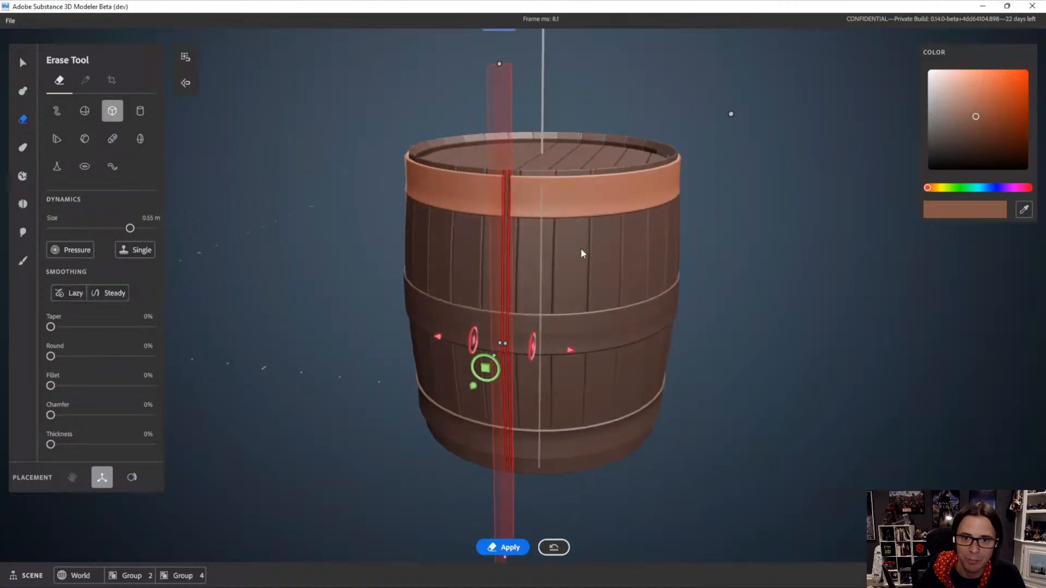
pyautogui.moveTo(507, 343)
pyautogui.mouseDown()
pyautogui.moveTo(544, 232)
pyautogui.moveTo(565, 300)
pyautogui.moveTo(569, 277)
pyautogui.mouseUp()
pyautogui.press('Return')
# Cut a thin vertical seam through the middle hoop with the erase box, offset around the barrel from the top hoop's seam
pyautogui.press('q')
pyautogui.click(600, 329)
pyautogui.press('e')
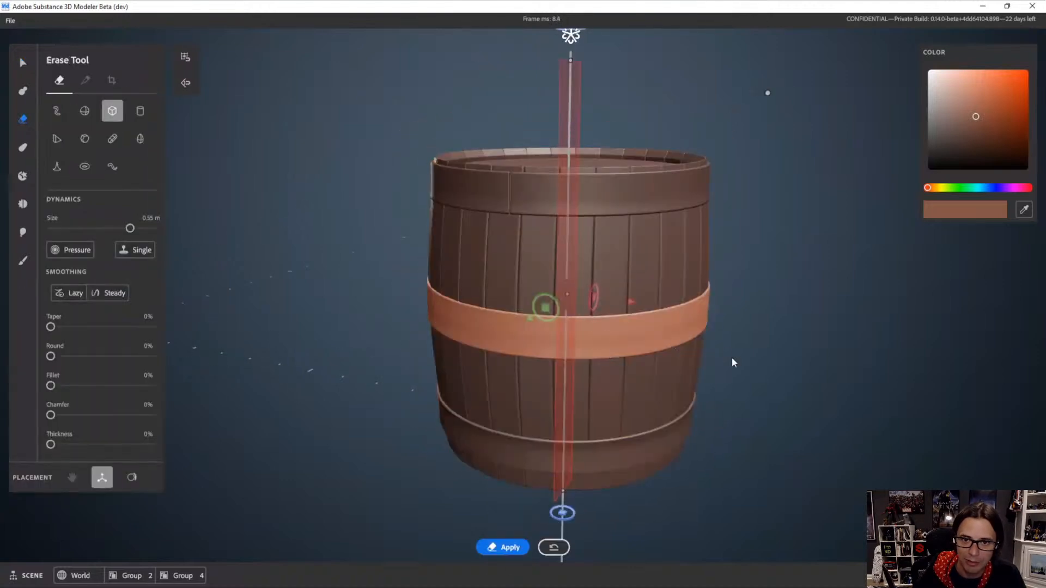
pyautogui.moveTo(731, 357)
pyautogui.keyDown('alt'); pyautogui.mouseDown()
pyautogui.moveTo(594, 372)
pyautogui.moveTo(666, 364)
pyautogui.moveTo(714, 417)
pyautogui.mouseUp(); pyautogui.keyUp('alt')
pyautogui.scroll(-3, 713, 417)
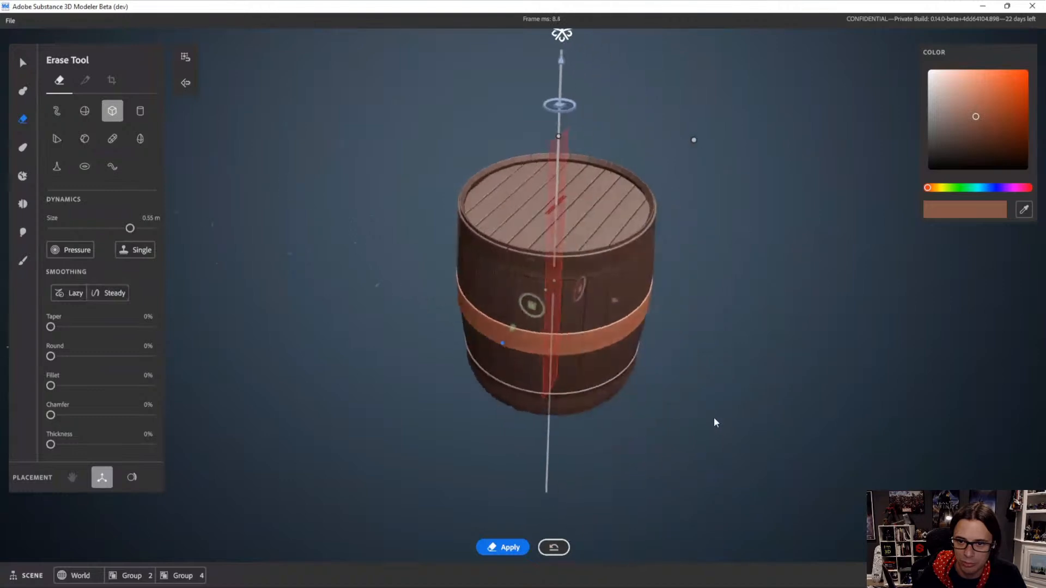
pyautogui.press('g')
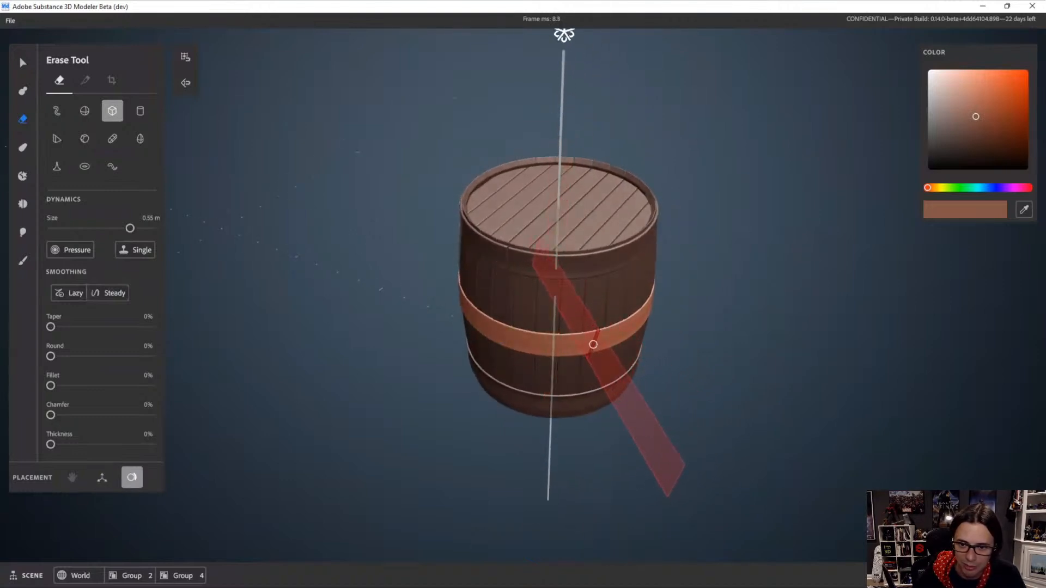
pyautogui.click(594, 348)
pyautogui.press('r')
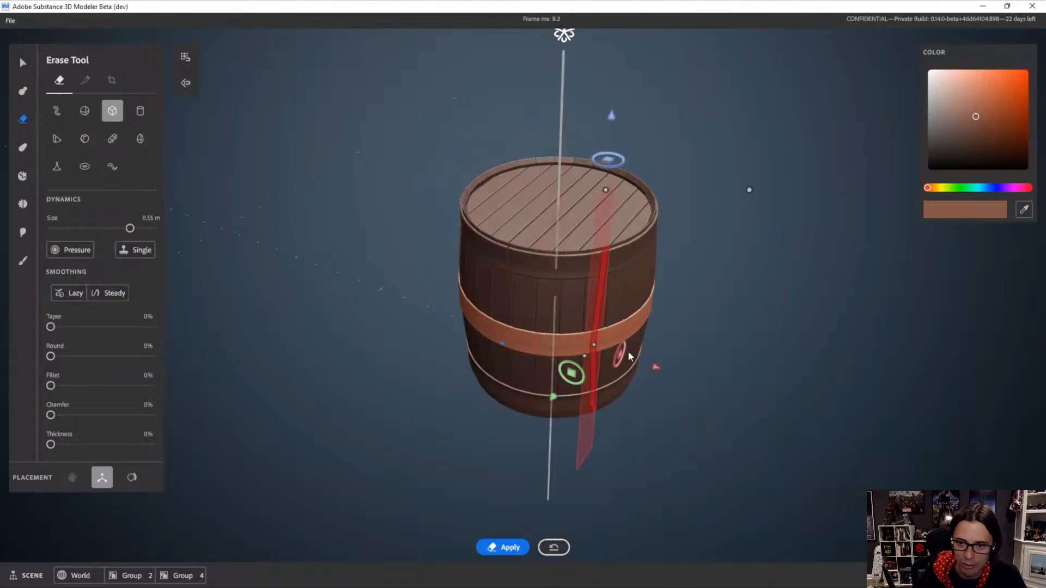
pyautogui.keyDown('alt'); pyautogui.moveTo(628, 357); pyautogui.dragTo(567, 386); pyautogui.keyUp('alt')
pyautogui.keyDown('alt'); pyautogui.moveTo(567, 385); pyautogui.dragTo(663, 419, button='right'); pyautogui.keyUp('alt')
pyautogui.moveTo(634, 176)
pyautogui.mouseDown()
pyautogui.moveTo(674, 198)
pyautogui.moveTo(778, 200)
pyautogui.mouseUp()
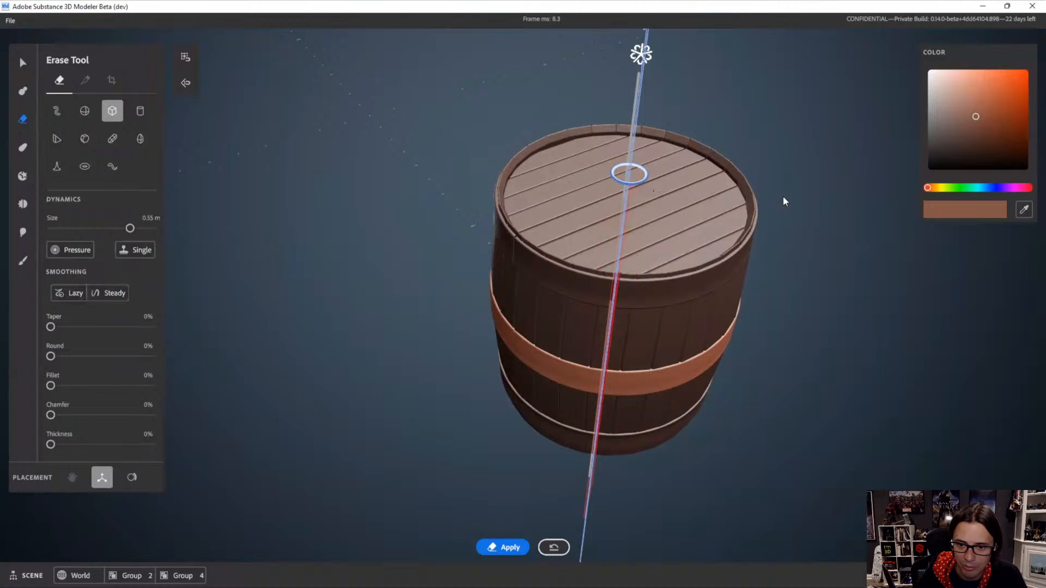
pyautogui.moveTo(801, 189)
pyautogui.mouseDown(button='middle')
pyautogui.moveTo(672, 430)
pyautogui.moveTo(711, 435)
pyautogui.moveTo(473, 511)
pyautogui.mouseUp(button='middle')
# Stand the thin erase box upright against the bottom hoop and cut an offset vertical seam through it
pyautogui.press('q')
pyautogui.click(438, 501)
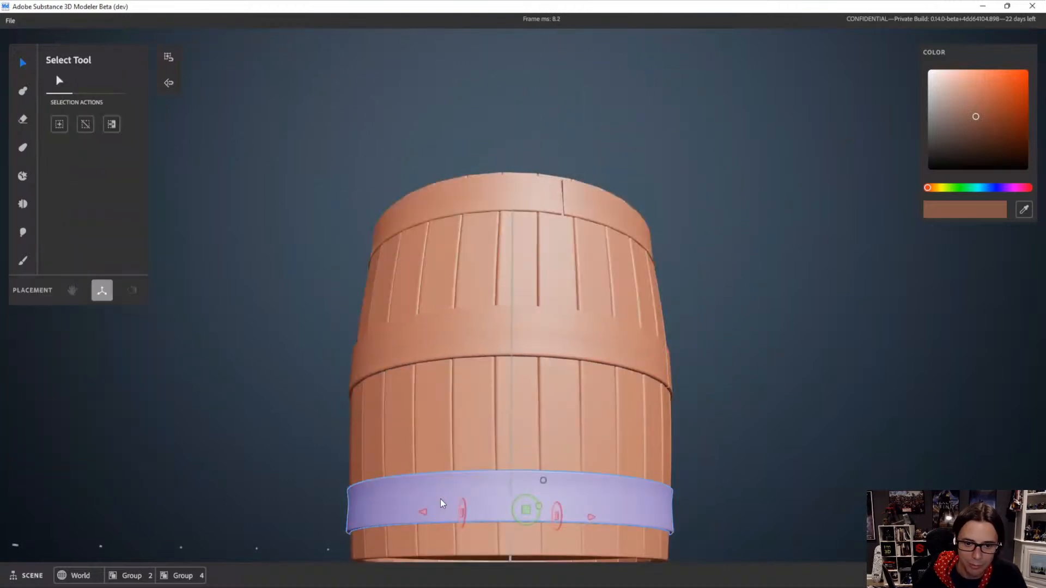
pyautogui.press('e')
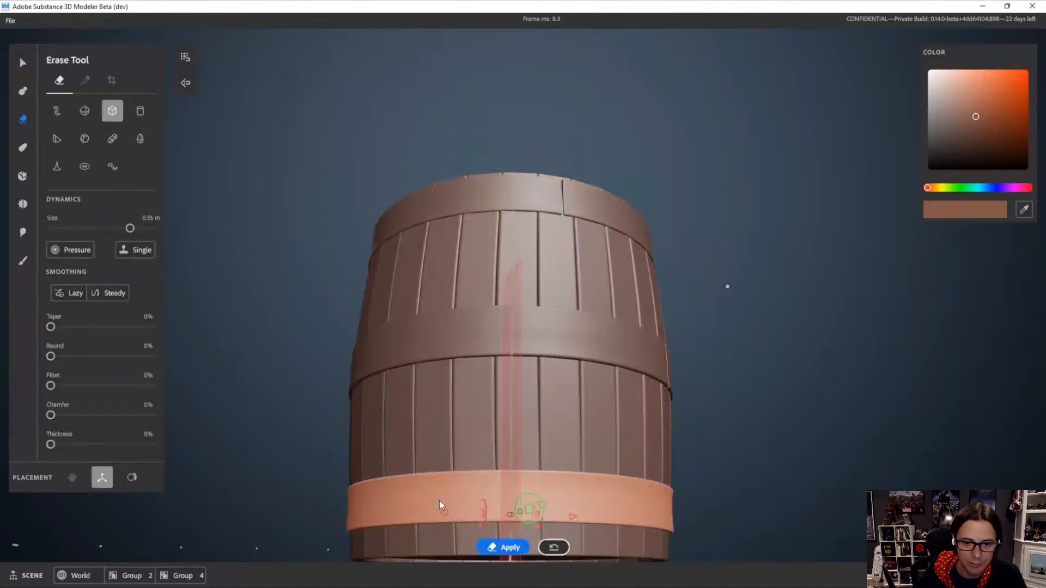
pyautogui.moveTo(539, 481); pyautogui.dragTo(514, 490, button='middle')
pyautogui.press('g')
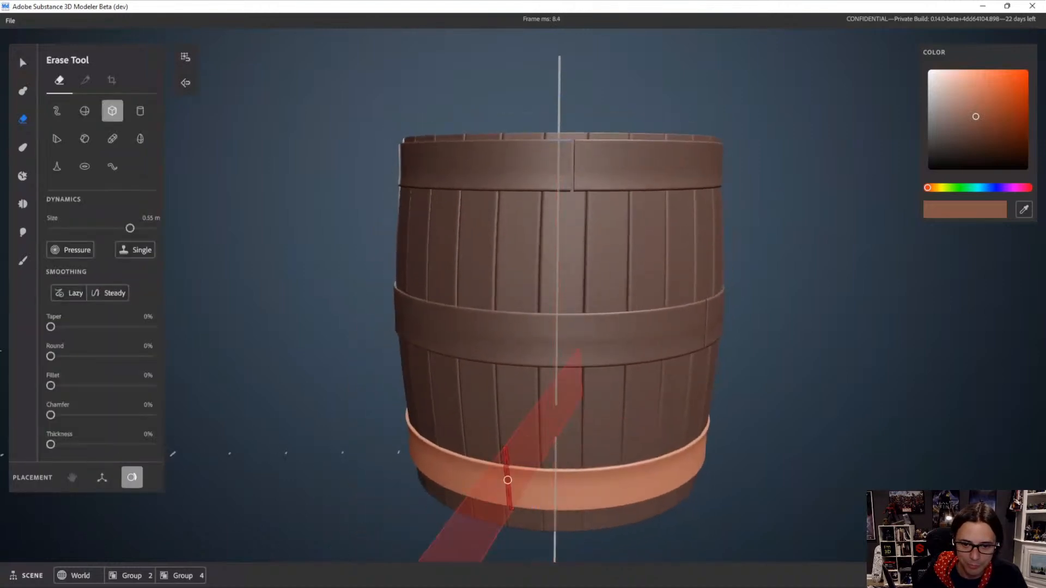
pyautogui.click(485, 489)
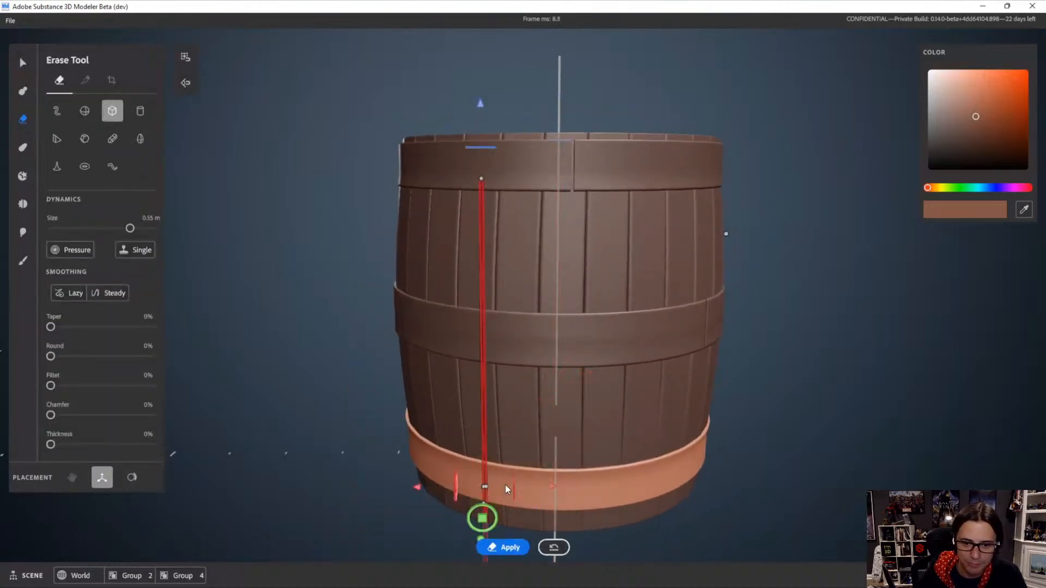
pyautogui.moveTo(506, 490); pyautogui.dragTo(546, 539, button='middle')
pyautogui.moveTo(484, 169); pyautogui.dragTo(473, 174)
pyautogui.moveTo(533, 376); pyautogui.dragTo(587, 368, button='middle')
pyautogui.keyDown('alt'); pyautogui.moveTo(587, 368); pyautogui.dragTo(584, 289); pyautogui.keyUp('alt')
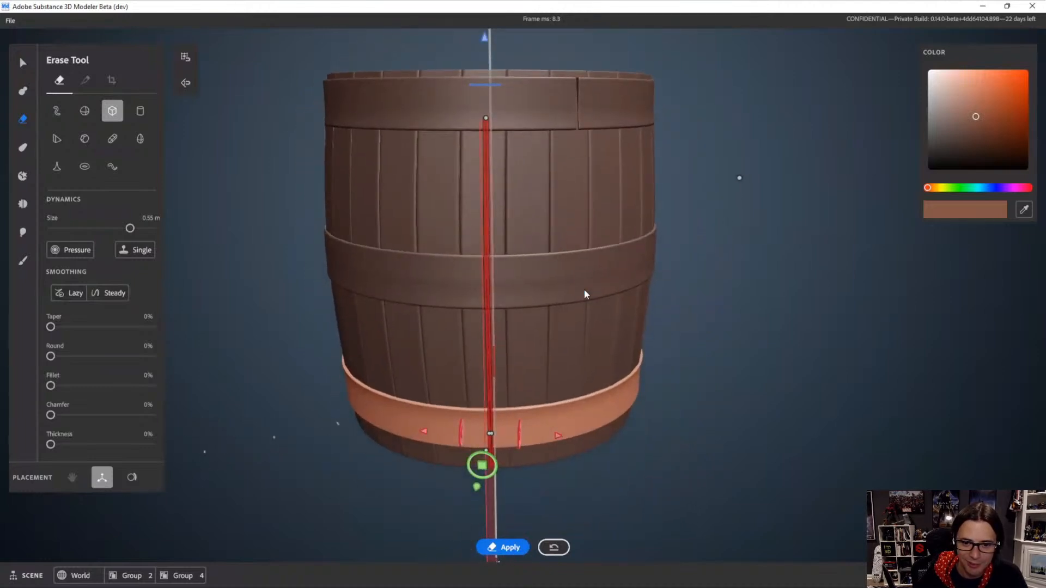
pyautogui.moveTo(617, 378)
pyautogui.keyDown('alt'); pyautogui.mouseDown()
pyautogui.moveTo(572, 358)
pyautogui.moveTo(604, 364)
pyautogui.mouseUp(); pyautogui.keyUp('alt')
# Start a clay cylinder for a rivet and raise it to the height of the top hoop
pyautogui.press('q')
pyautogui.moveTo(733, 352)
pyautogui.keyDown('alt'); pyautogui.mouseDown()
pyautogui.moveTo(668, 296)
pyautogui.moveTo(704, 343)
pyautogui.moveTo(577, 333)
pyautogui.mouseUp(); pyautogui.keyUp('alt')
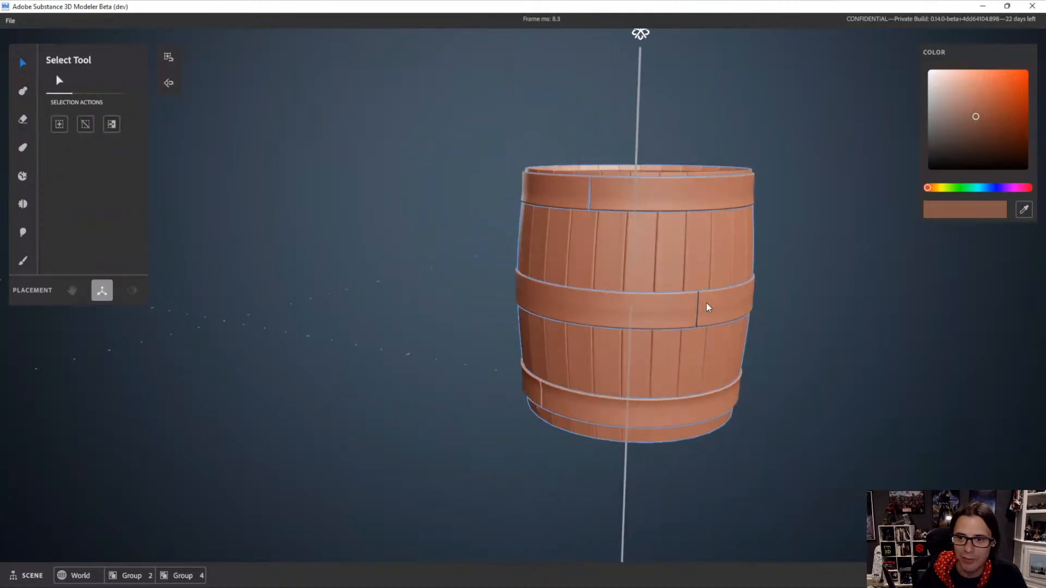
pyautogui.moveTo(540, 238)
pyautogui.keyDown('alt'); pyautogui.mouseDown()
pyautogui.moveTo(584, 230)
pyautogui.moveTo(537, 224)
pyautogui.mouseUp(); pyautogui.keyUp('alt')
pyautogui.press('space')
pyautogui.click(794, 235)
pyautogui.scroll(3, 547, 222)
pyautogui.click(140, 112)
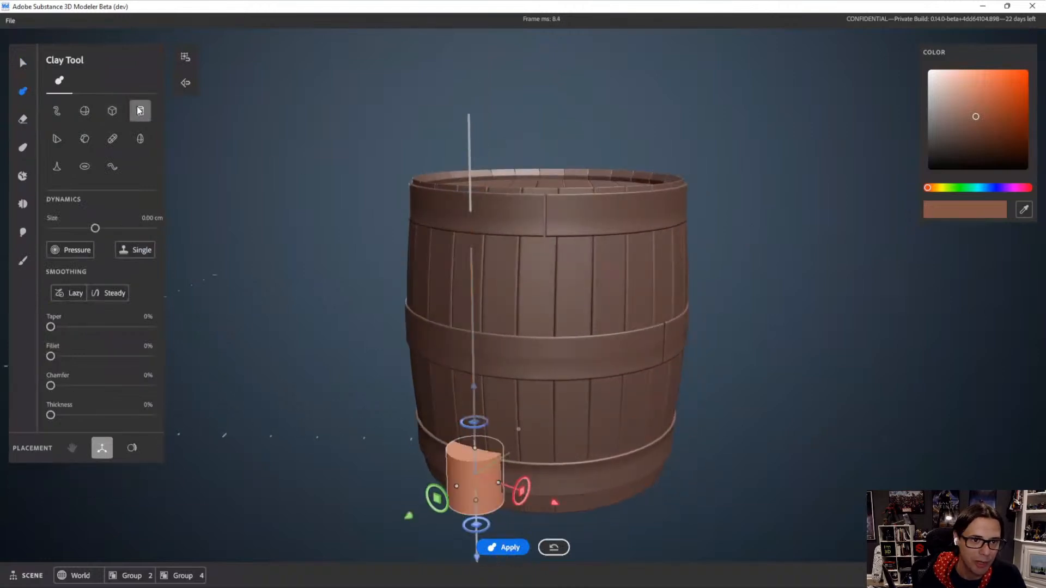
pyautogui.moveTo(474, 388); pyautogui.dragTo(507, 119)
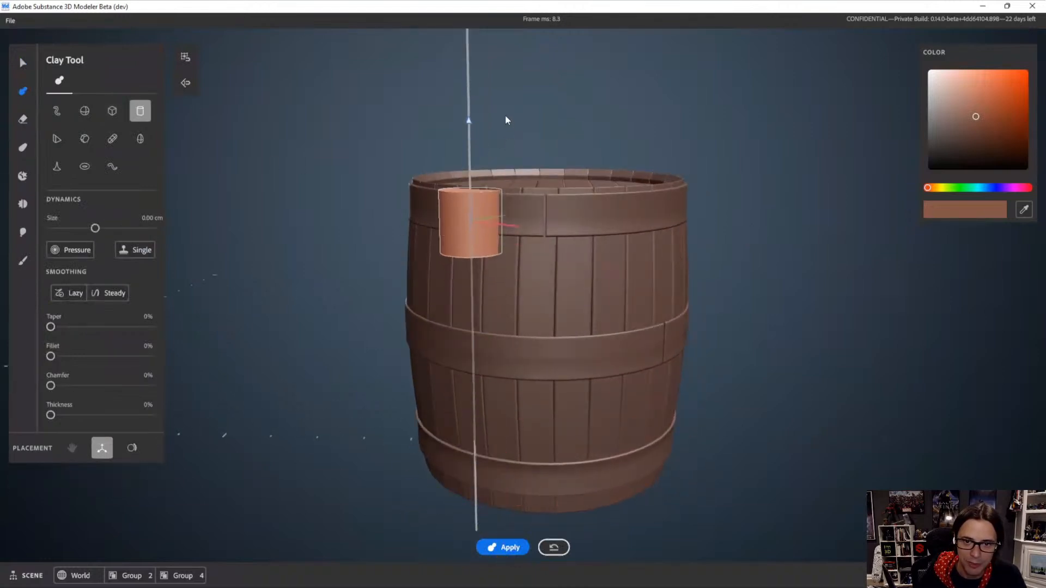
# Rotate the clay cylinder to point outward from the top hoop and shrink it to rivet size
pyautogui.keyDown('alt'); pyautogui.moveTo(545, 188); pyautogui.dragTo(698, 237); pyautogui.keyUp('alt')
pyautogui.keyDown('alt'); pyautogui.moveTo(532, 245); pyautogui.dragTo(511, 257); pyautogui.keyUp('alt')
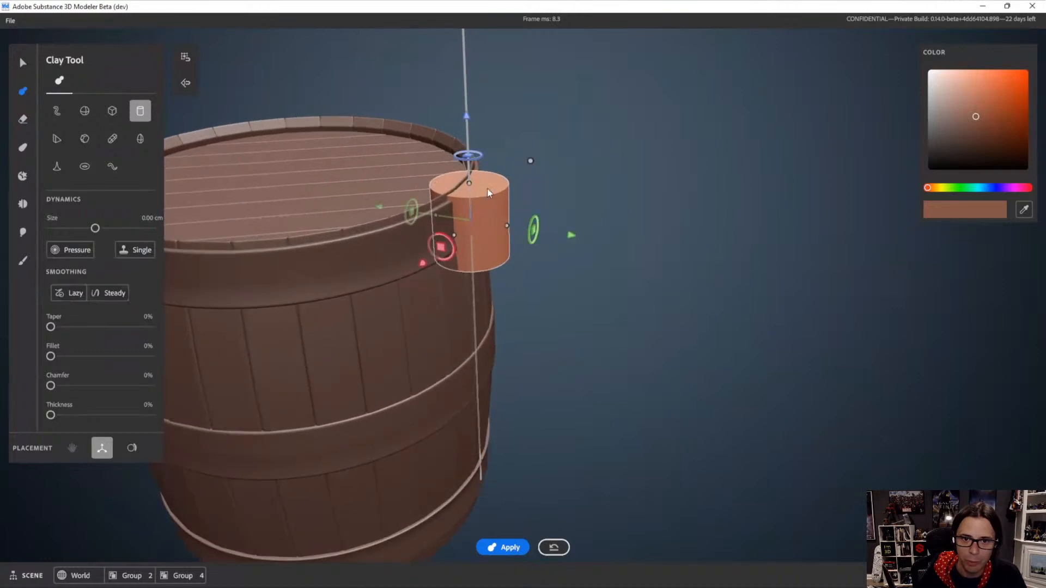
pyautogui.click(454, 244)
pyautogui.keyDown('alt'); pyautogui.moveTo(546, 298); pyautogui.dragTo(536, 271); pyautogui.keyUp('alt')
pyautogui.scroll(3, 537, 271)
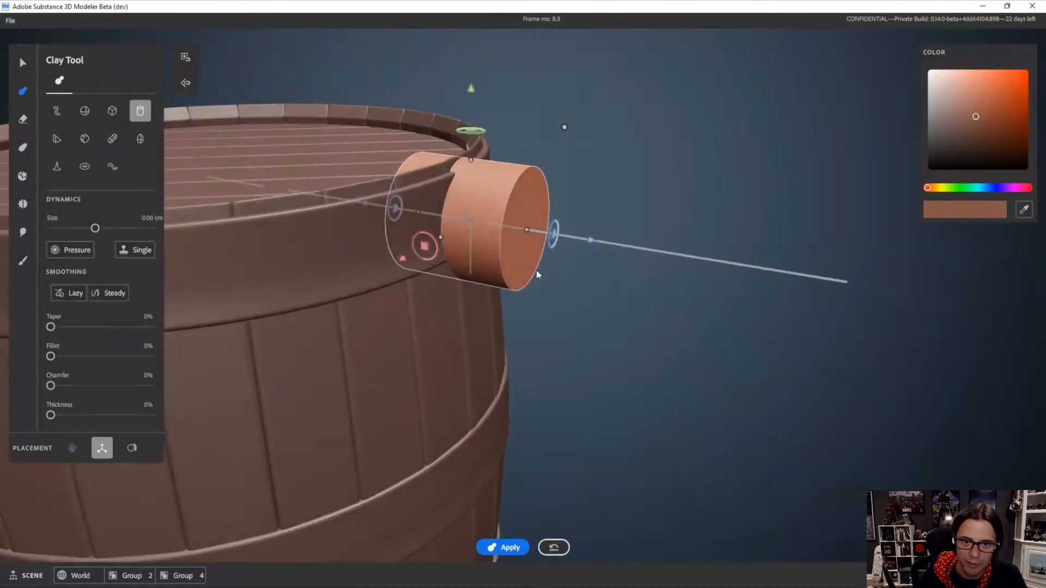
pyautogui.scroll(2, 592, 274)
pyautogui.scroll(-5, 594, 279)
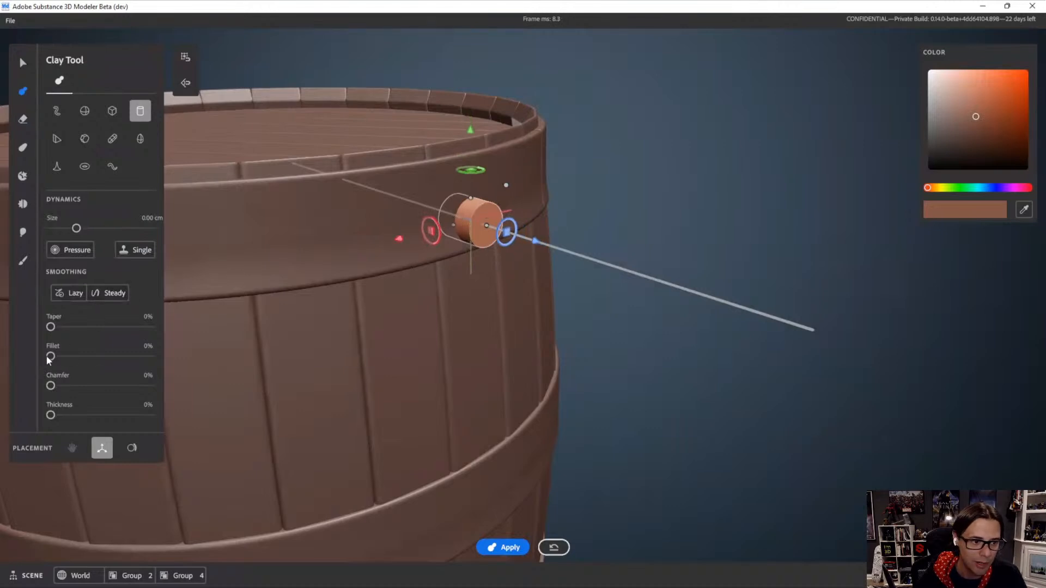
# Shorten the rivet cylinder and round it into a dome with 0% chamfer and 90% fillet
pyautogui.moveTo(51, 386); pyautogui.dragTo(76, 356)
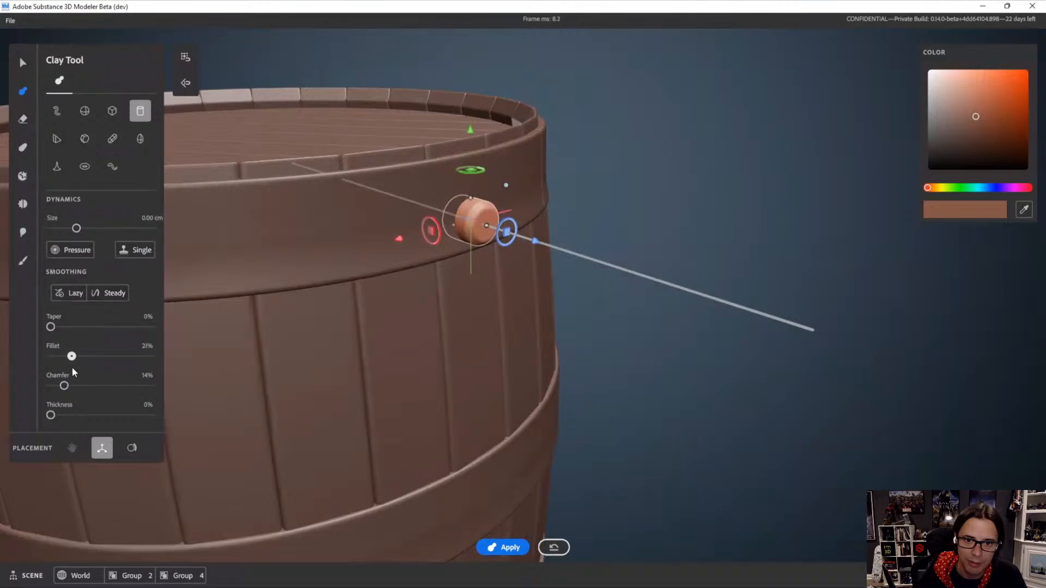
pyautogui.moveTo(632, 221); pyautogui.dragTo(528, 258, button='middle')
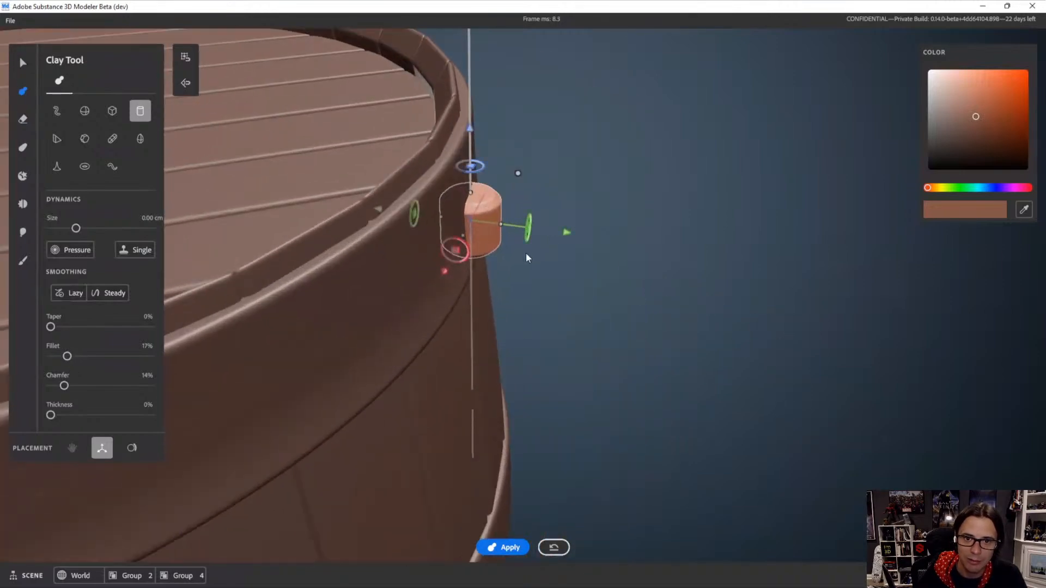
pyautogui.moveTo(468, 256); pyautogui.dragTo(457, 234)
pyautogui.moveTo(554, 263); pyautogui.dragTo(485, 239, button='middle')
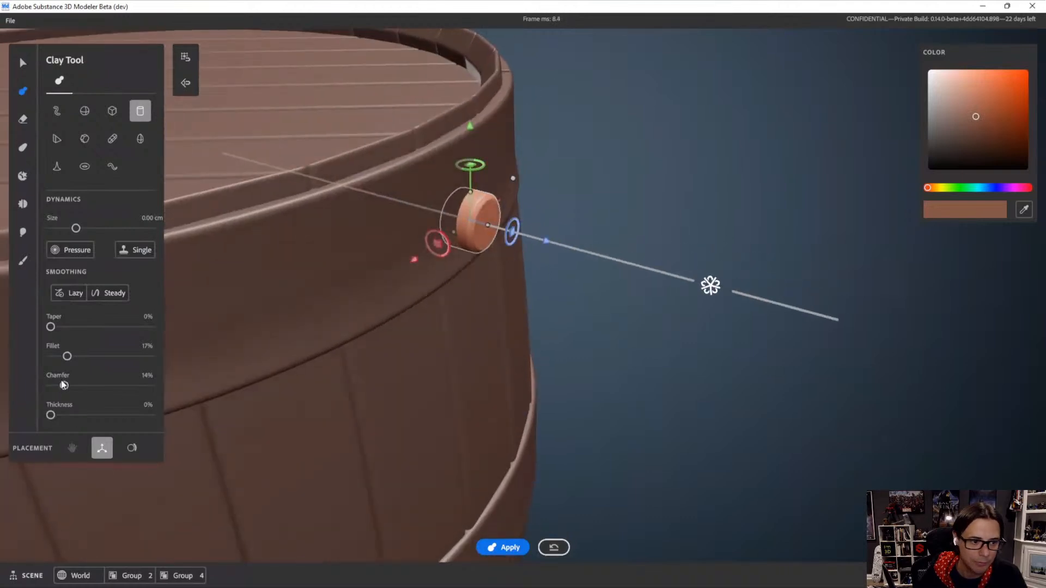
pyautogui.moveTo(64, 388); pyautogui.dragTo(46, 393)
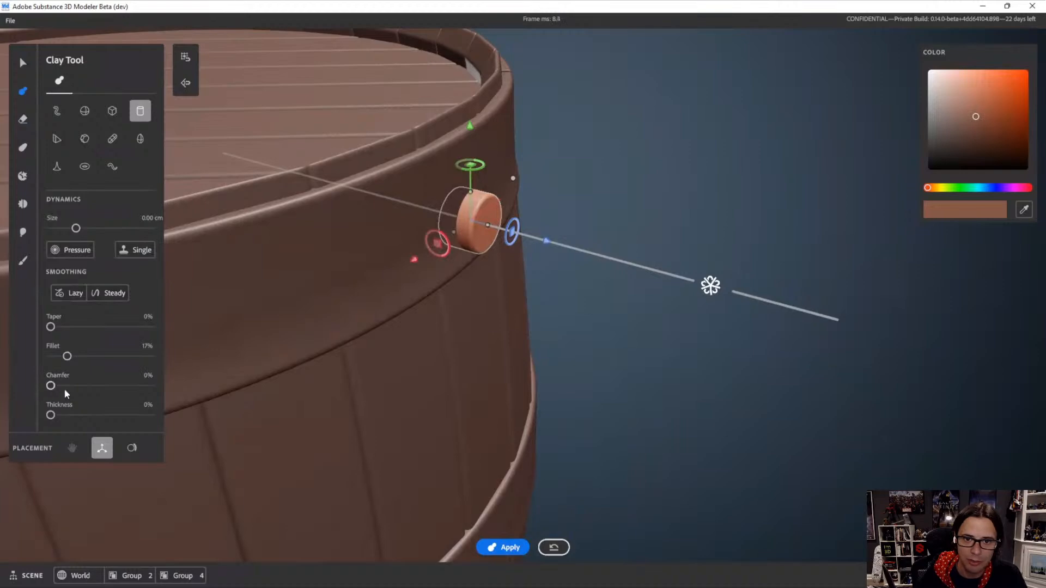
pyautogui.moveTo(68, 357); pyautogui.dragTo(104, 368)
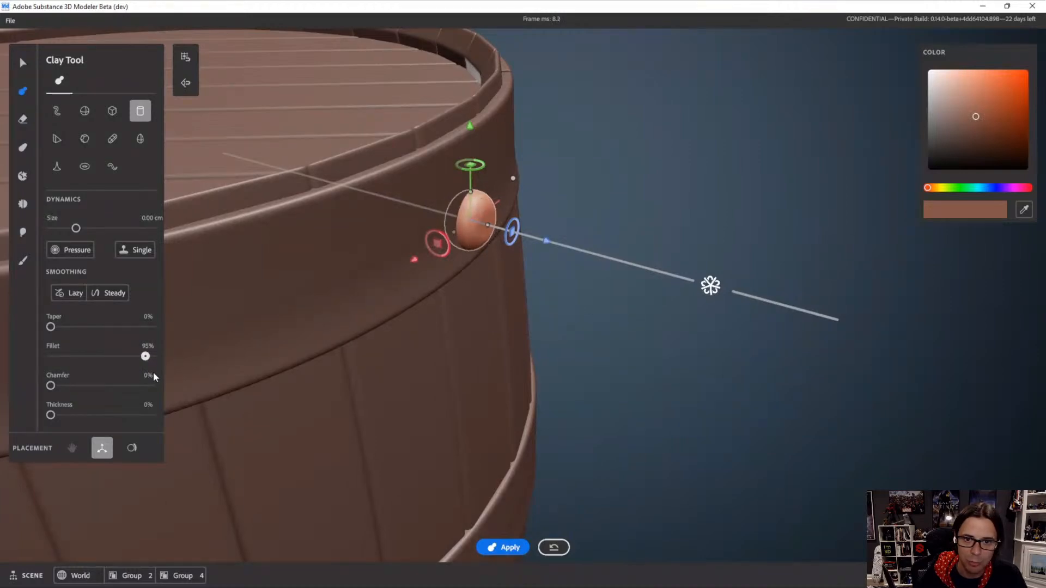
# Place the rounded rivet on the top hoop's surface, just beside the hoop's vertical seam
pyautogui.scroll(-6, 479, 236)
pyautogui.keyDown('alt'); pyautogui.moveTo(478, 235); pyautogui.dragTo(327, 191); pyautogui.keyUp('alt')
pyautogui.keyDown('alt'); pyautogui.moveTo(489, 253); pyautogui.dragTo(444, 262); pyautogui.keyUp('alt')
pyautogui.scroll(4, 409, 269)
pyautogui.scroll(-1, 406, 270)
pyautogui.moveTo(315, 266); pyautogui.dragTo(439, 223)
pyautogui.keyDown('alt'); pyautogui.moveTo(502, 234); pyautogui.dragTo(464, 228); pyautogui.keyUp('alt')
pyautogui.moveTo(450, 171)
pyautogui.mouseDown()
pyautogui.moveTo(455, 163)
pyautogui.moveTo(464, 176)
pyautogui.mouseUp()
pyautogui.press('space')
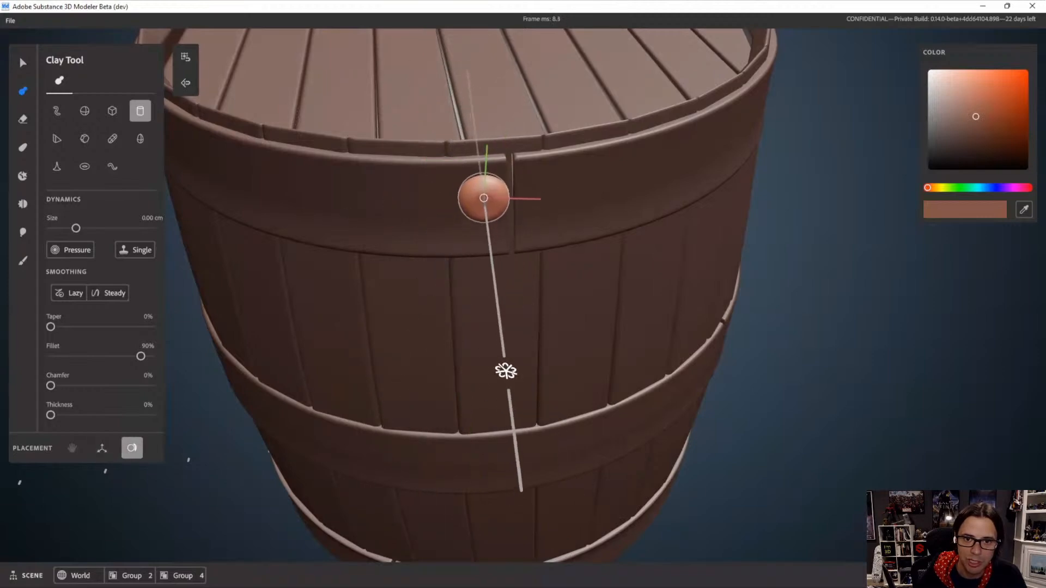
pyautogui.press('space')
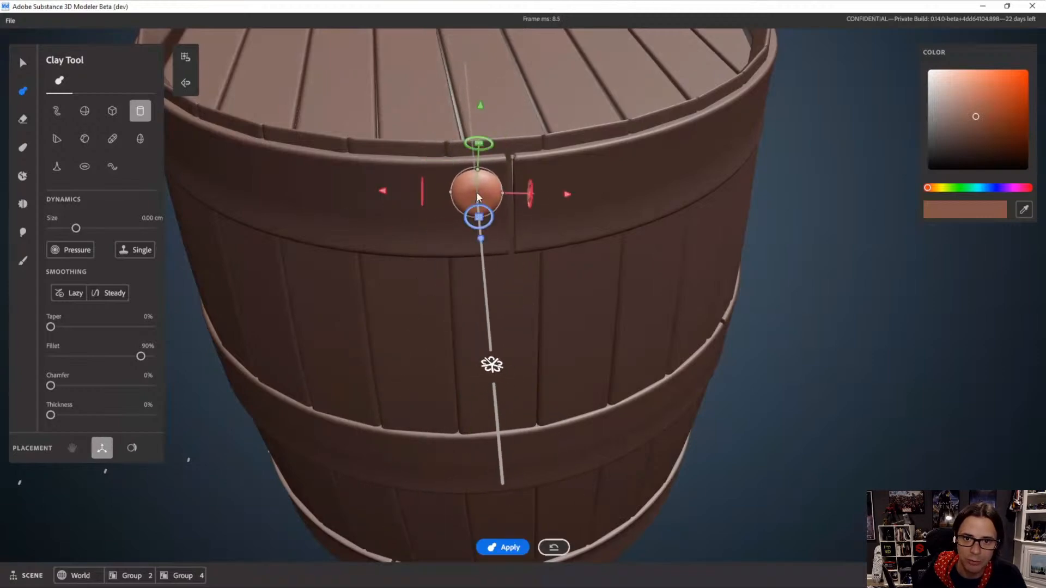
# Shrink the rivet slightly, check how it sits against the hoop, and apply it beside the seam
pyautogui.keyDown('alt'); pyautogui.moveTo(565, 256); pyautogui.dragTo(539, 201); pyautogui.keyUp('alt')
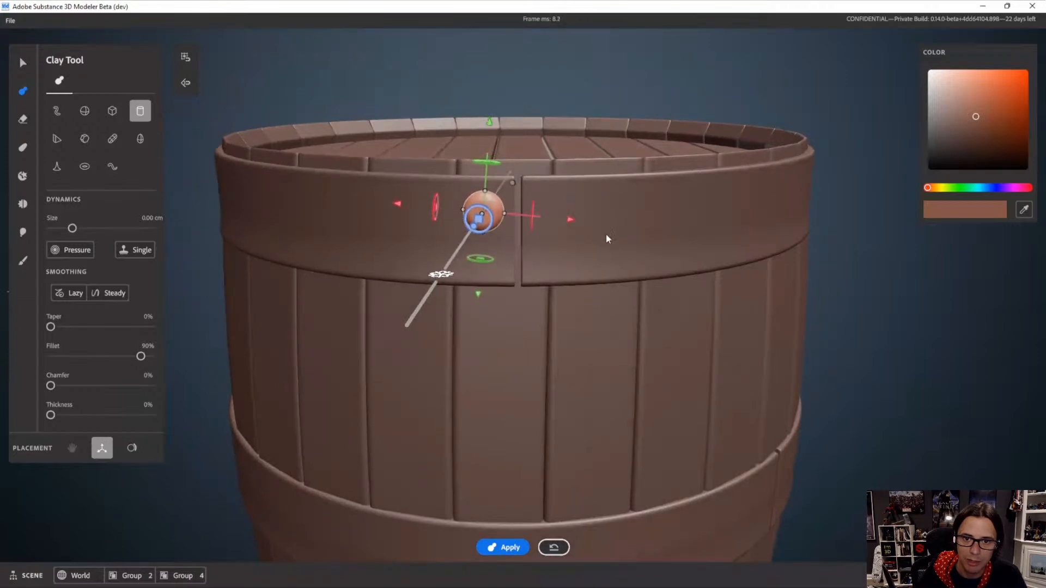
pyautogui.keyDown('alt'); pyautogui.moveTo(607, 233); pyautogui.dragTo(691, 231); pyautogui.keyUp('alt')
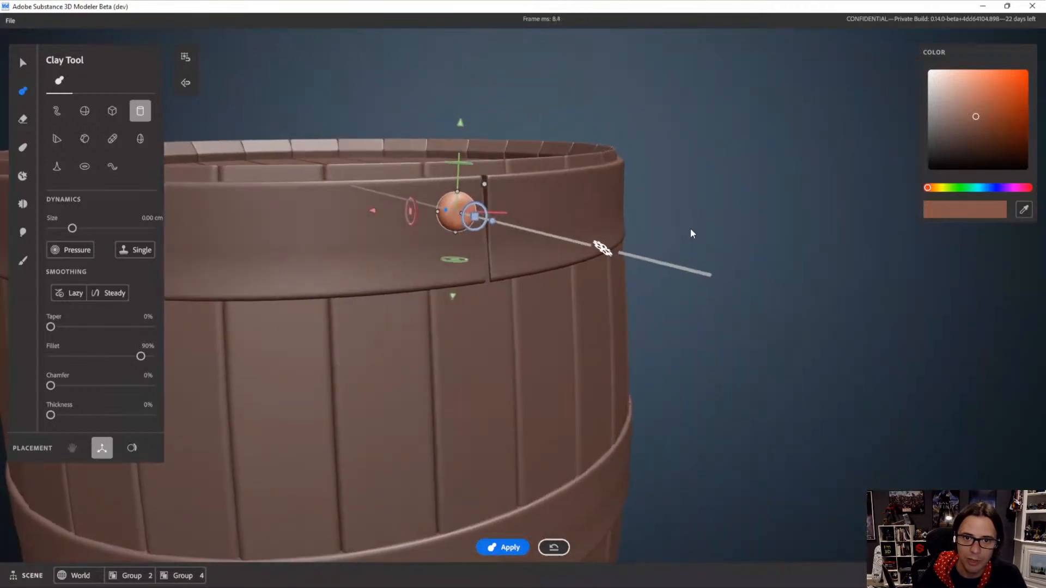
pyautogui.press('n')
pyautogui.scroll(-2, 527, 272)
pyautogui.keyDown('alt'); pyautogui.moveTo(527, 273); pyautogui.dragTo(481, 321); pyautogui.keyUp('alt')
pyautogui.press('Return')
pyautogui.moveTo(475, 220); pyautogui.dragTo(476, 266)
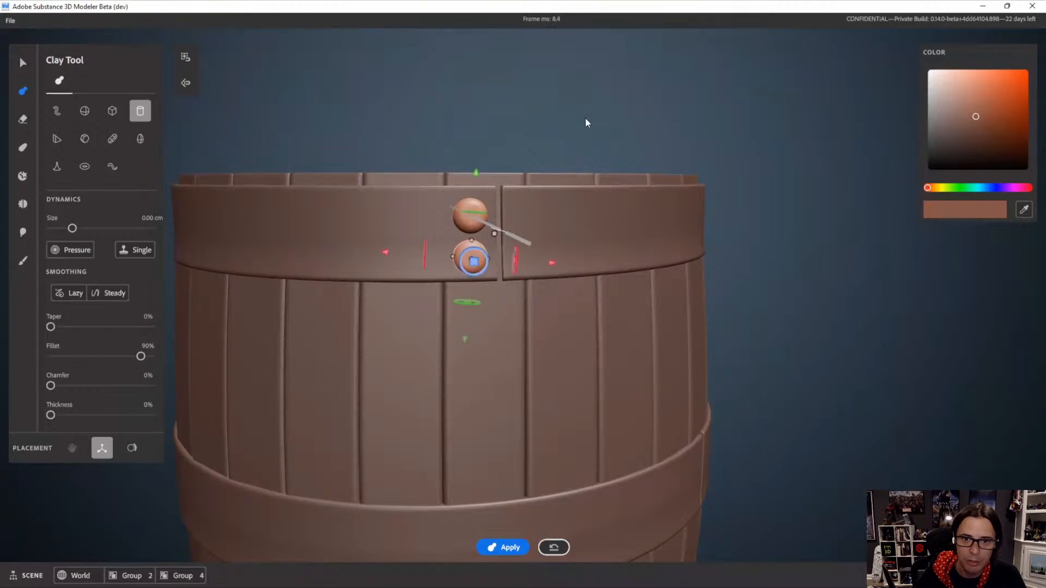
pyautogui.press('q')
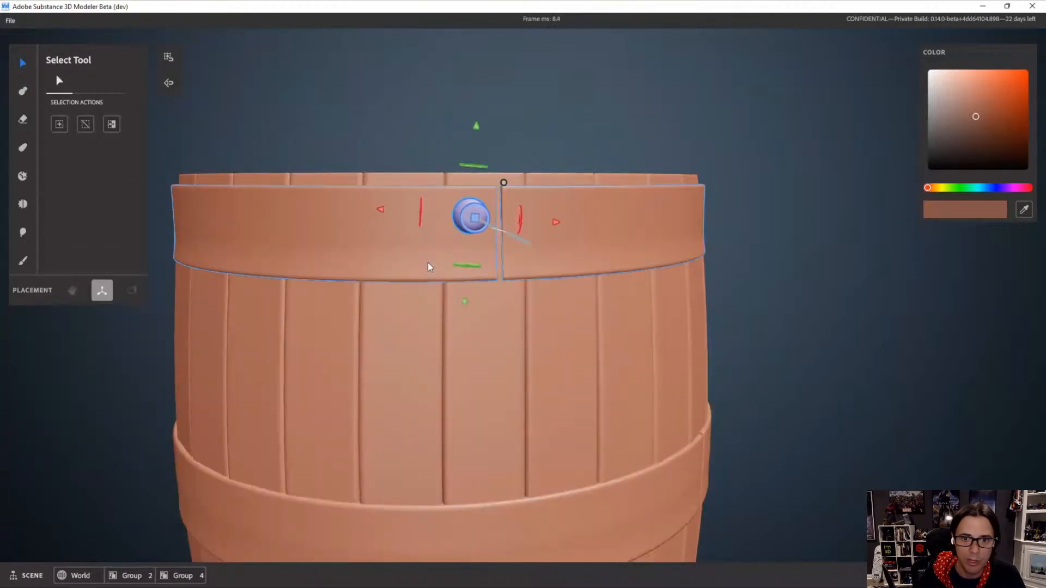
pyautogui.doubleClick(474, 217)
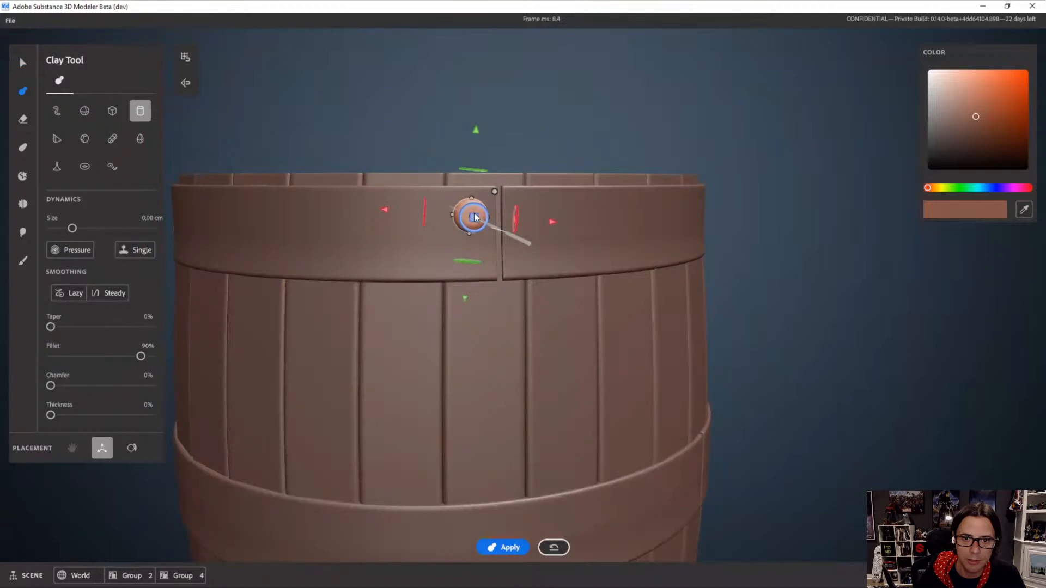
pyautogui.moveTo(480, 223); pyautogui.dragTo(475, 263)
pyautogui.click(29, 66)
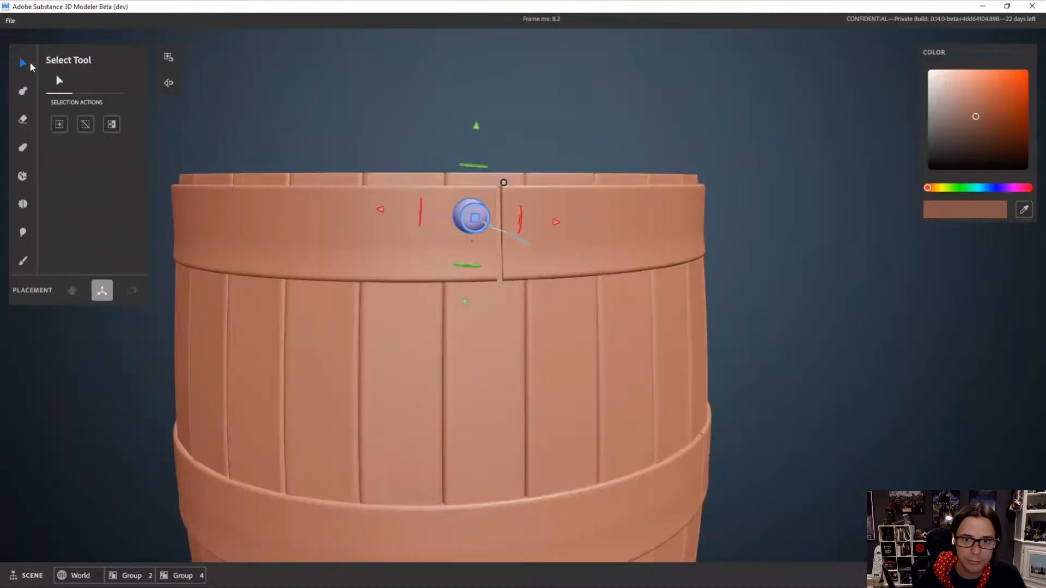
# Select the rivet beside the top hoop's seam and place a duplicate directly below it on the hoop
pyautogui.click(436, 148)
pyautogui.keyDown('alt'); pyautogui.moveTo(446, 153); pyautogui.dragTo(474, 240); pyautogui.keyUp('alt')
pyautogui.click(470, 235)
pyautogui.scroll(-3, 521, 245)
pyautogui.doubleClick(187, 211)
pyautogui.click(467, 243)
pyautogui.doubleClick(474, 240)
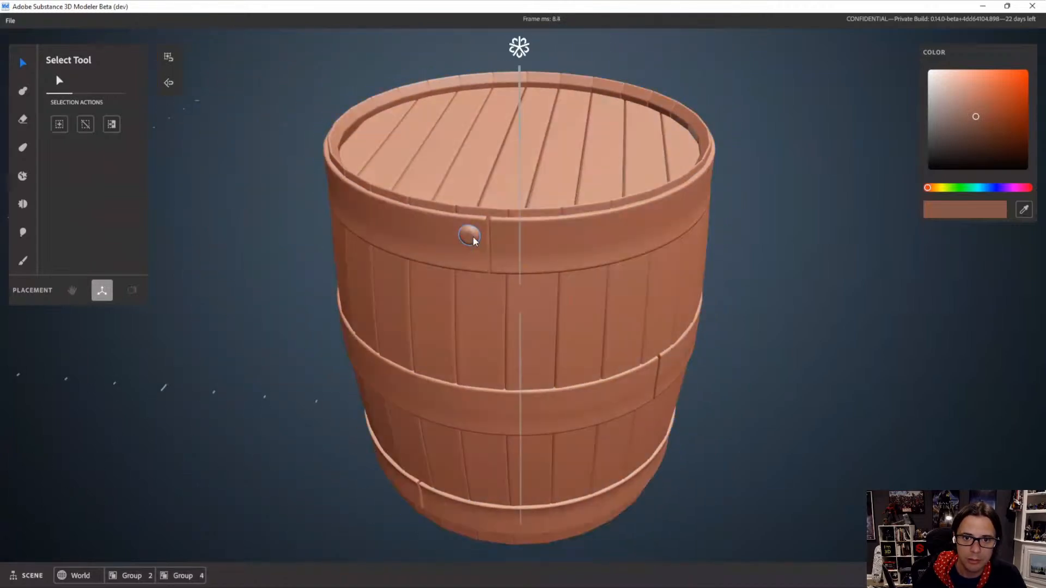
pyautogui.click(469, 243)
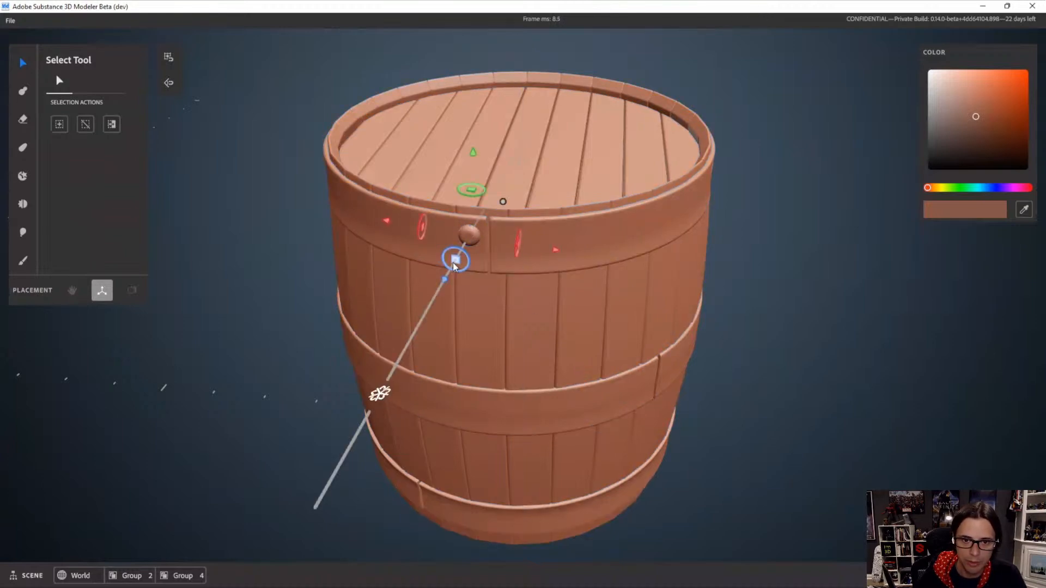
pyautogui.keyDown('shift'); pyautogui.moveTo(455, 263); pyautogui.dragTo(455, 286); pyautogui.keyUp('shift')
pyautogui.click(295, 287)
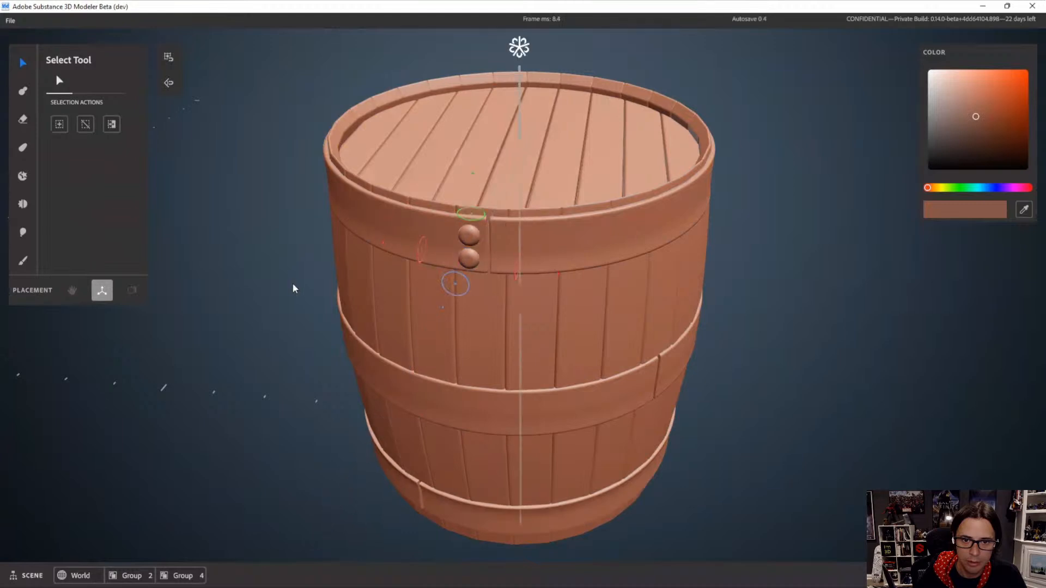
# Use the lower rivet to set the upper rivet position, lined up vertically beside the top hoop's seam
pyautogui.keyDown('alt'); pyautogui.moveTo(561, 284); pyautogui.dragTo(566, 213); pyautogui.keyUp('alt')
pyautogui.scroll(3, 469, 260)
pyautogui.keyDown('alt'); pyautogui.moveTo(525, 300); pyautogui.dragTo(504, 294); pyautogui.keyUp('alt')
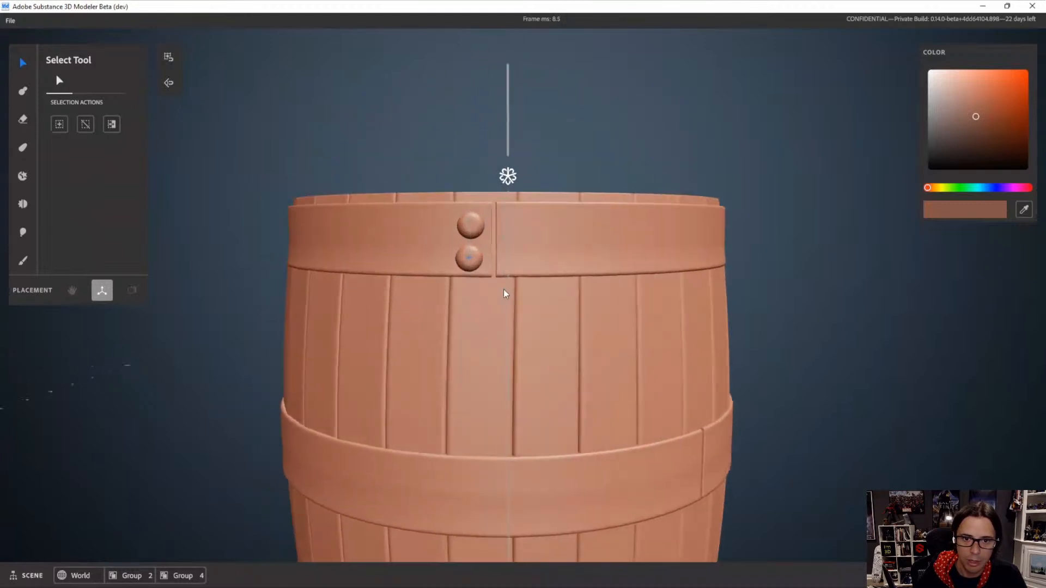
pyautogui.click(471, 260)
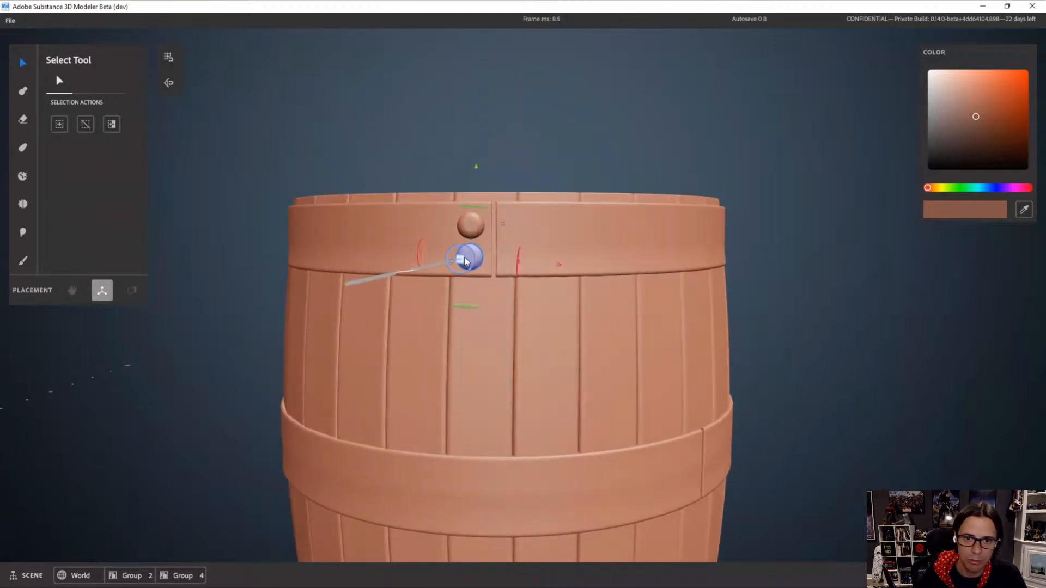
pyautogui.moveTo(463, 264); pyautogui.dragTo(467, 228)
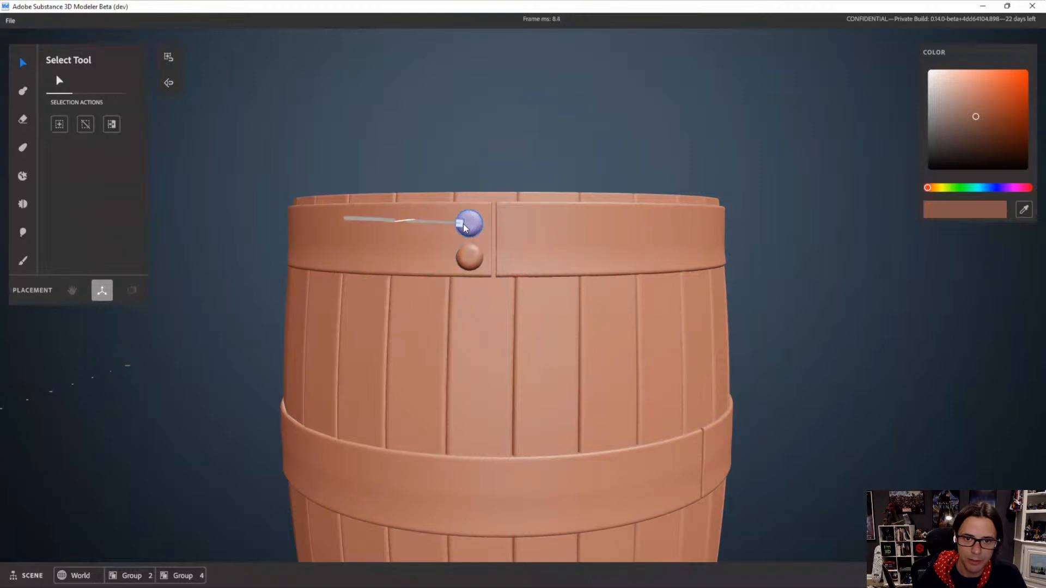
# Select both rivets and copy the pair to the other side of the top hoop's seam
pyautogui.click(474, 259)
pyautogui.keyDown('shift'); pyautogui.click(479, 227); pyautogui.keyUp('shift')
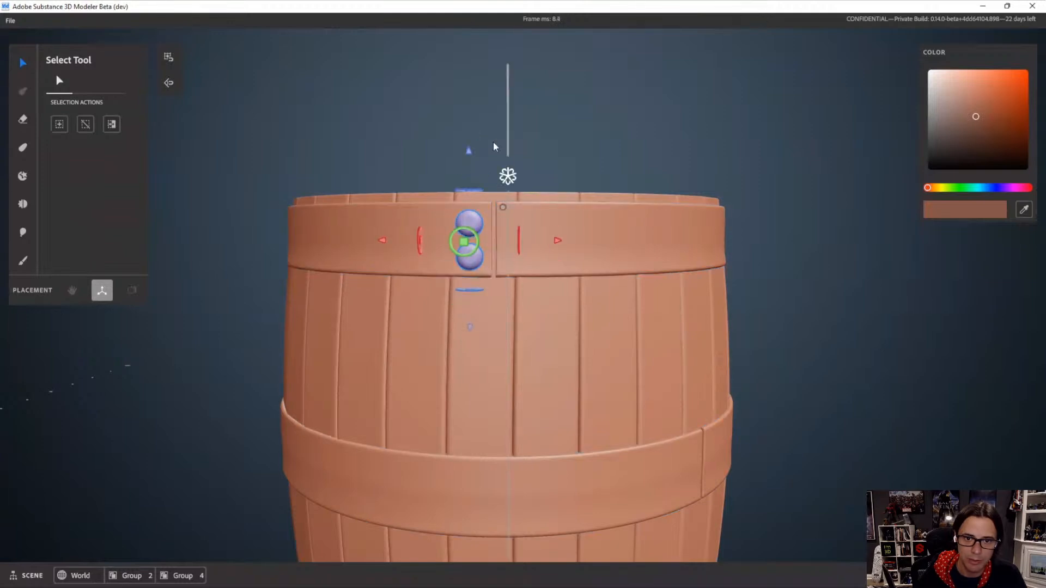
pyautogui.rightClick(458, 133)
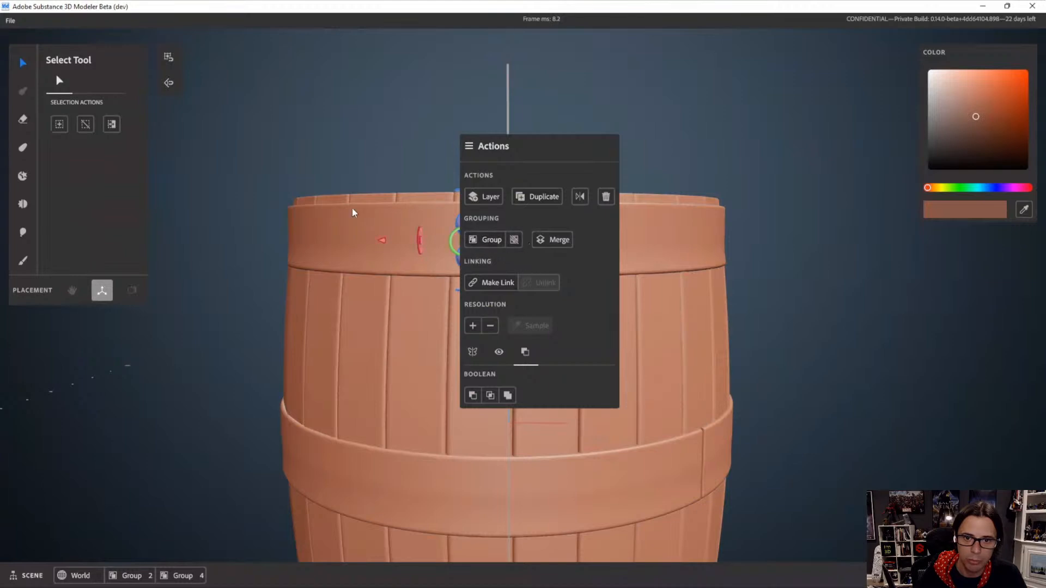
pyautogui.click(354, 154)
pyautogui.keyDown('alt'); pyautogui.moveTo(493, 247); pyautogui.dragTo(476, 265); pyautogui.keyUp('alt')
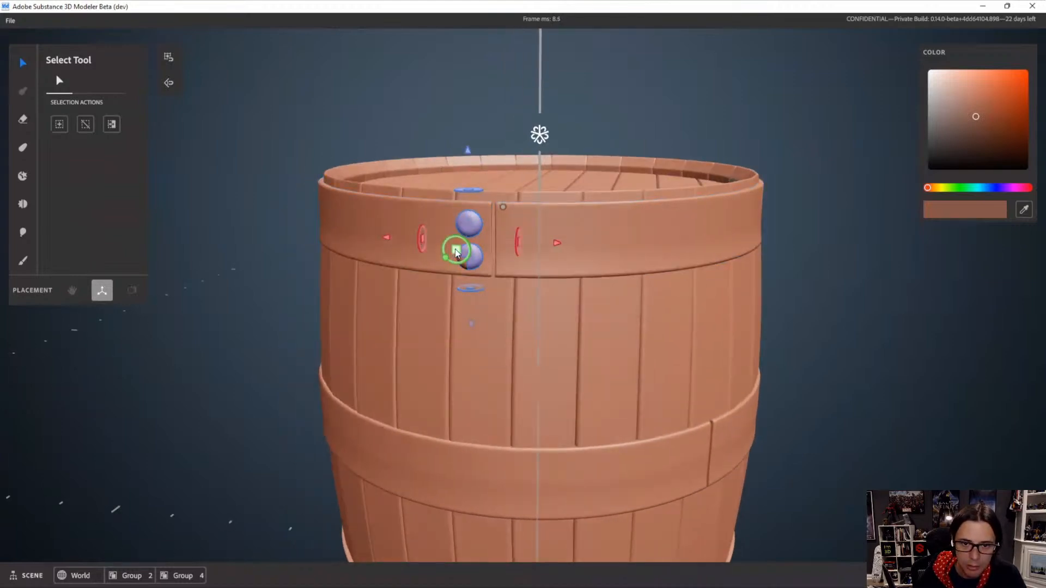
pyautogui.click(407, 137)
pyautogui.scroll(-3, 485, 188)
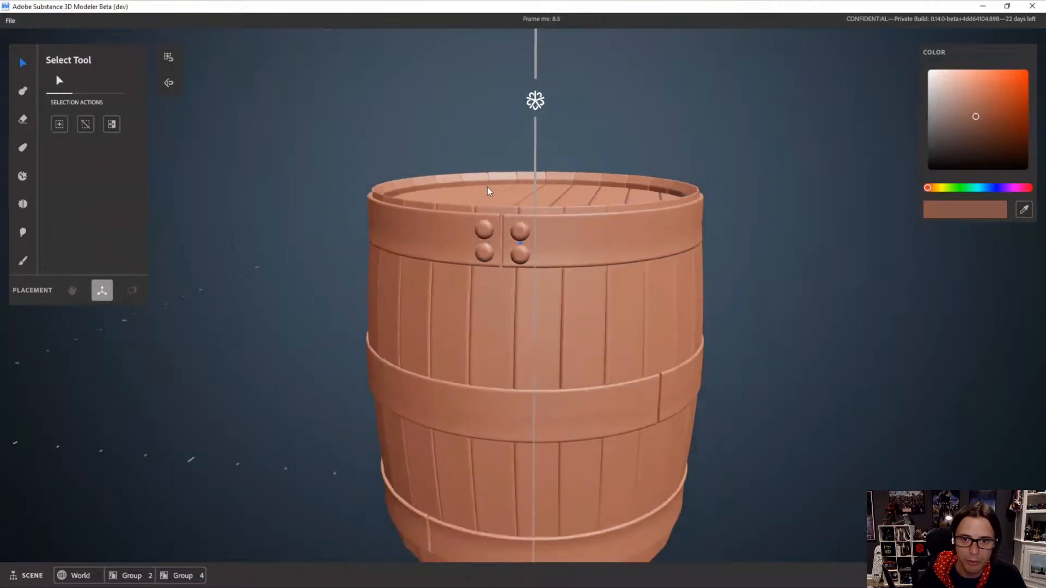
# Select the complete barrel, including its planks, hoops and rivets, and combine everything into one group
pyautogui.keyDown('alt'); pyautogui.moveTo(488, 190); pyautogui.dragTo(558, 310); pyautogui.keyUp('alt')
pyautogui.scroll(-3, 500, 304)
pyautogui.scroll(-2, 558, 311)
pyautogui.keyDown('alt'); pyautogui.moveTo(547, 388); pyautogui.dragTo(436, 427); pyautogui.keyUp('alt')
pyautogui.scroll(2, 545, 394)
pyautogui.keyDown('alt'); pyautogui.moveTo(577, 398); pyautogui.dragTo(541, 381); pyautogui.keyUp('alt')
pyautogui.scroll(-2, 632, 289)
pyautogui.keyDown('alt'); pyautogui.moveTo(632, 289); pyautogui.dragTo(607, 267); pyautogui.keyUp('alt')
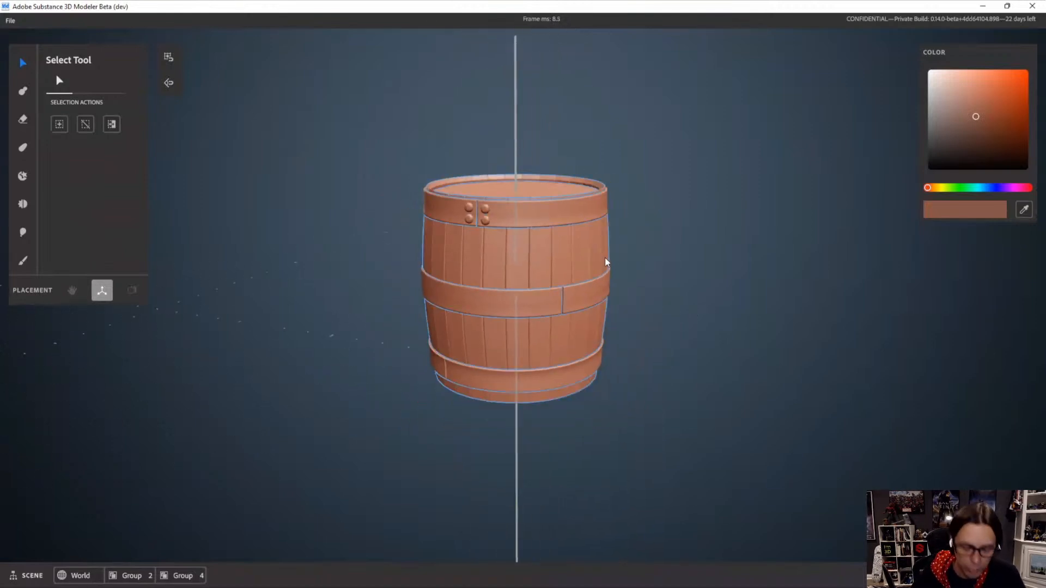
pyautogui.click(605, 264)
pyautogui.press('space')
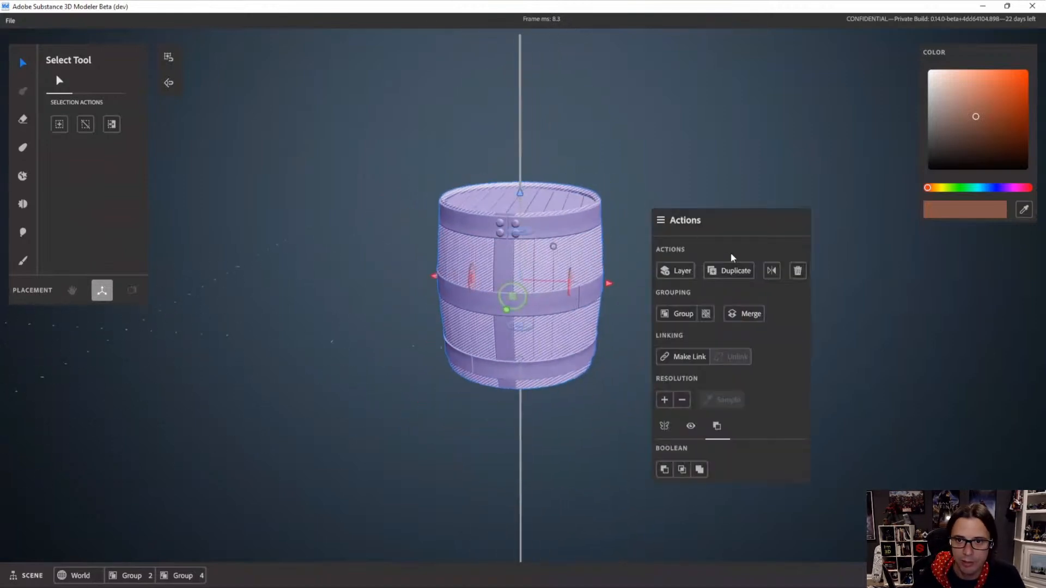
pyautogui.click(678, 317)
# Duplicate the barrel group, move the copy sideways away from the original and turn it about its vertical axis
pyautogui.scroll(-3, 593, 221)
pyautogui.moveTo(622, 234)
pyautogui.keyDown('alt'); pyautogui.mouseDown()
pyautogui.moveTo(644, 244)
pyautogui.moveTo(390, 244)
pyautogui.moveTo(442, 267)
pyautogui.mouseUp(); pyautogui.keyUp('alt')
pyautogui.click(666, 272)
pyautogui.scroll(-2, 630, 309)
pyautogui.click(585, 284)
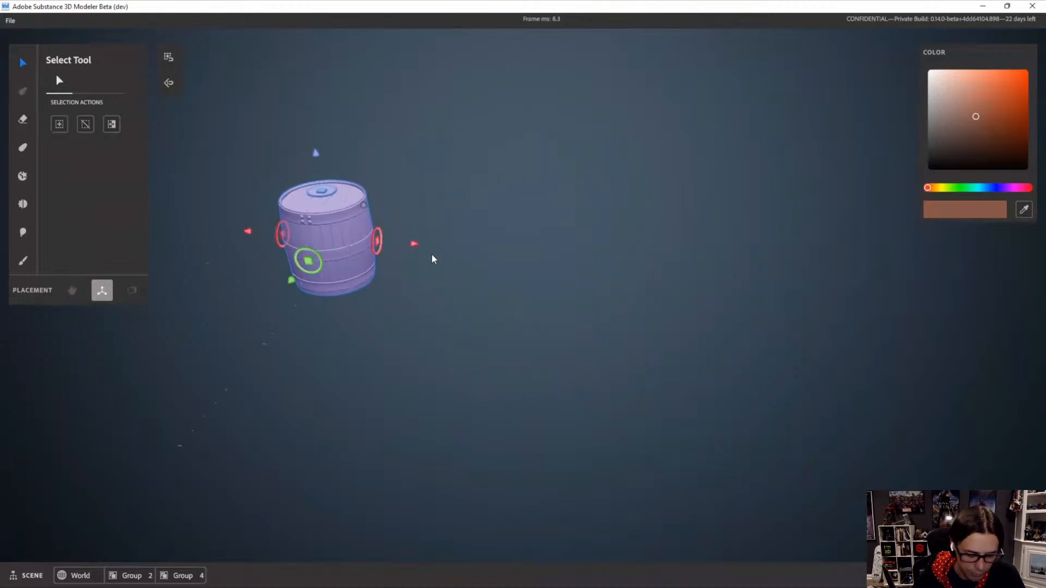
pyautogui.hotkey('ctrl', 'd')
pyautogui.click(533, 267)
pyautogui.click(313, 234)
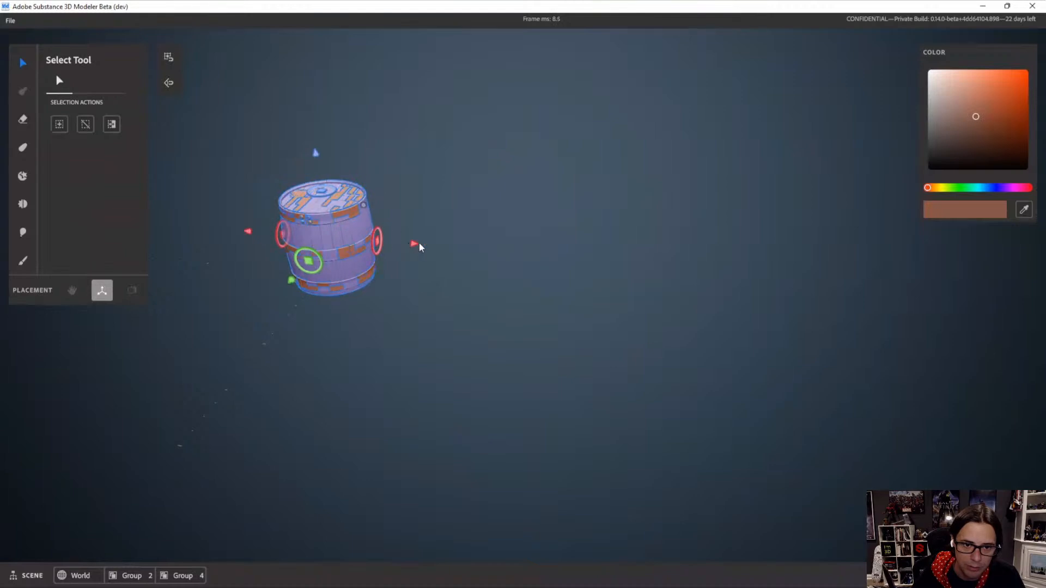
pyautogui.moveTo(419, 247); pyautogui.dragTo(580, 275)
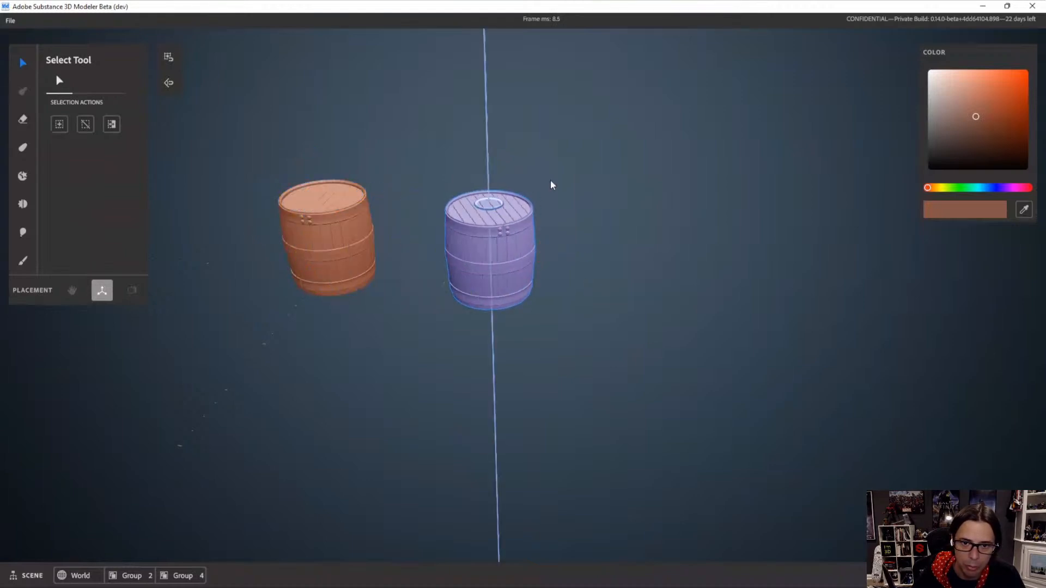
pyautogui.moveTo(550, 185); pyautogui.dragTo(551, 187)
# Shrink the barrel copy uniformly to less than half the original's size
pyautogui.click(649, 358)
pyautogui.scroll(-3, 649, 358)
pyautogui.keyDown('alt'); pyautogui.moveTo(485, 311); pyautogui.dragTo(499, 273); pyautogui.keyUp('alt')
pyautogui.click(499, 273)
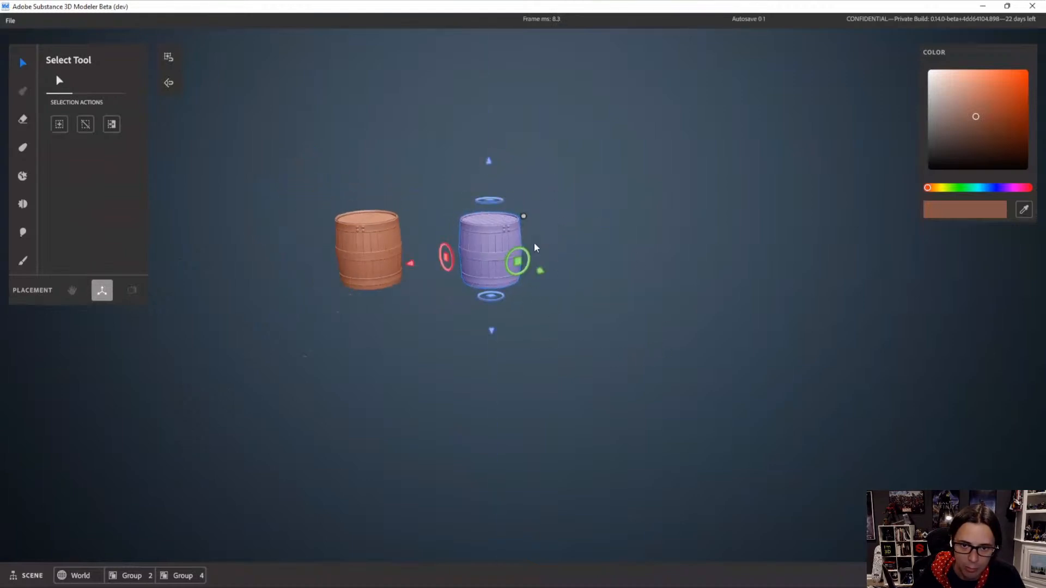
pyautogui.moveTo(524, 216); pyautogui.dragTo(387, 304)
pyautogui.press('4')
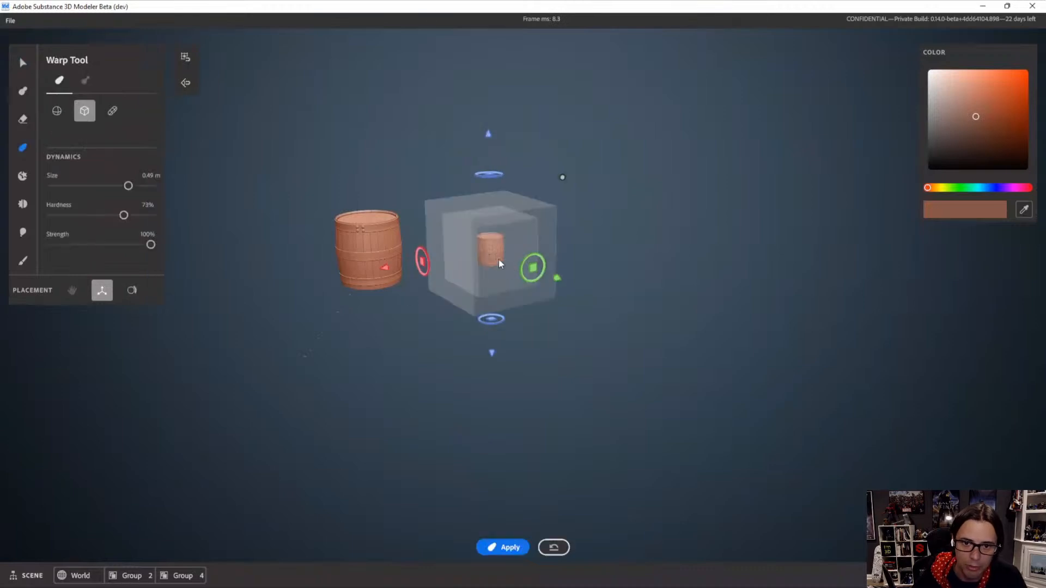
pyautogui.click(21, 63)
pyautogui.click(483, 239)
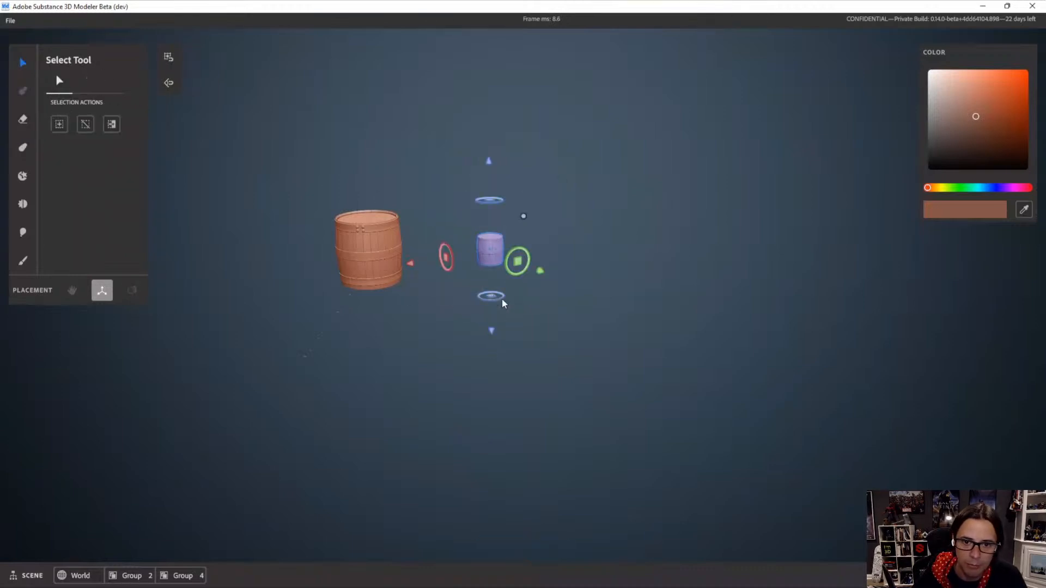
# Move the small barrel close beside the large one and lower it until their bases are level
pyautogui.keyDown('alt'); pyautogui.moveTo(501, 298); pyautogui.dragTo(489, 250); pyautogui.keyUp('alt')
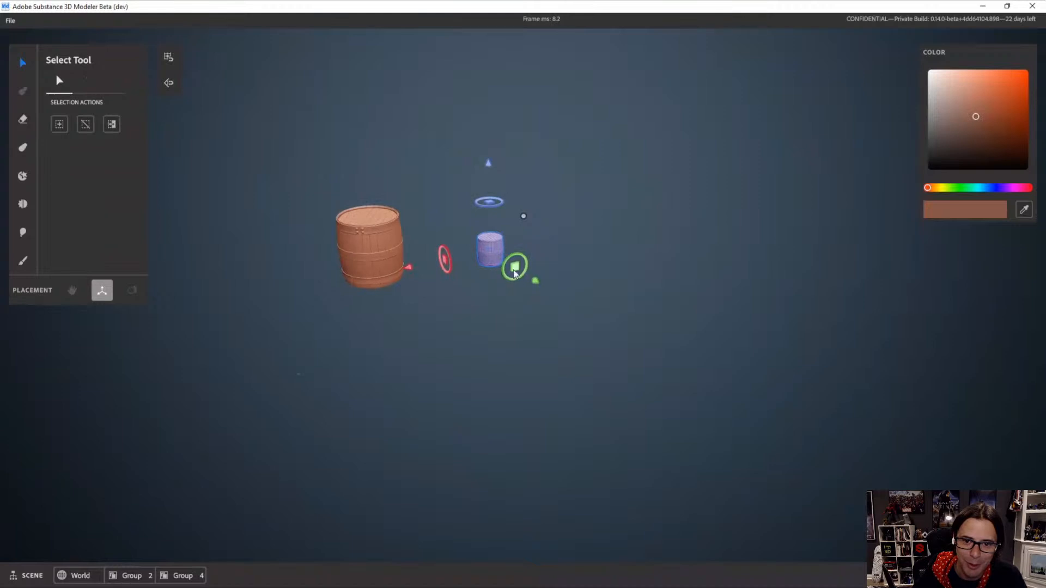
pyautogui.moveTo(489, 202); pyautogui.dragTo(414, 214)
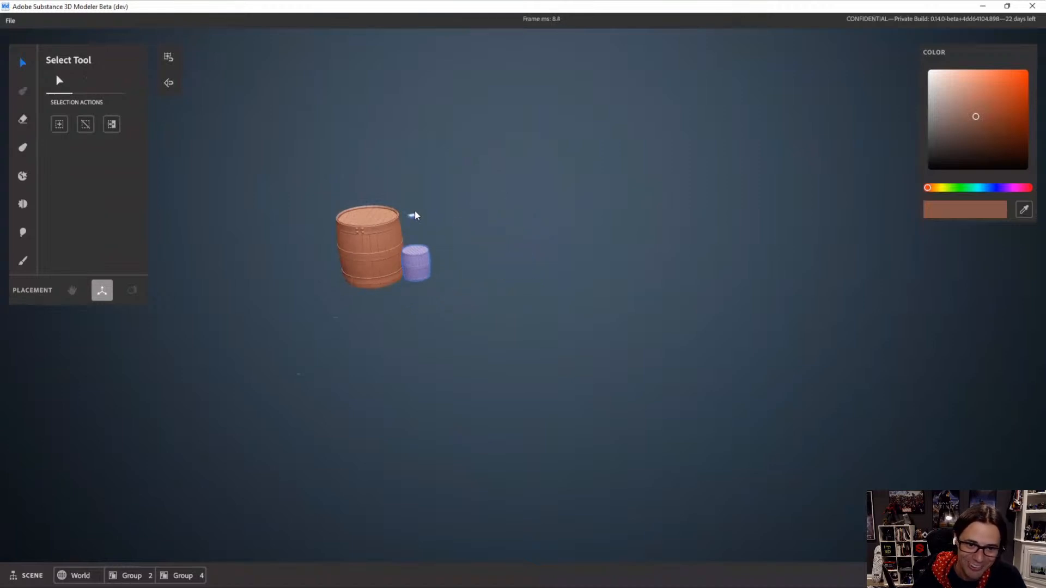
pyautogui.click(518, 271)
pyautogui.scroll(3, 519, 271)
pyautogui.keyDown('alt'); pyautogui.moveTo(518, 271); pyautogui.dragTo(495, 311); pyautogui.keyUp('alt')
pyautogui.click(423, 263)
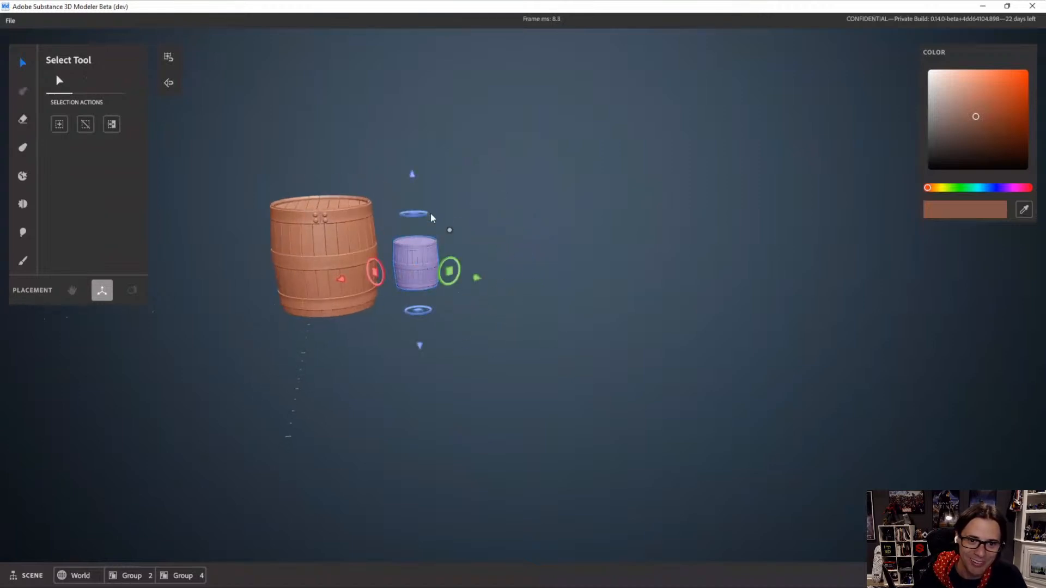
pyautogui.moveTo(412, 175); pyautogui.dragTo(416, 206)
pyautogui.moveTo(481, 314); pyautogui.dragTo(459, 322)
pyautogui.click(577, 338)
pyautogui.keyDown('alt'); pyautogui.moveTo(577, 339); pyautogui.dragTo(523, 387); pyautogui.keyUp('alt')
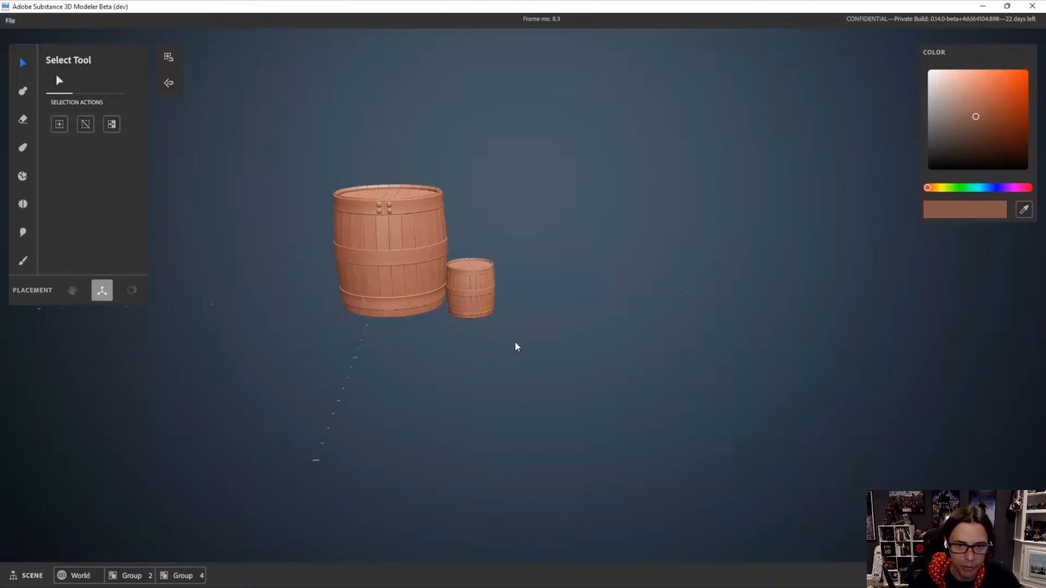
# Delete the small barrel copy, leaving only the original barrel in the scene
pyautogui.click(518, 292)
pyautogui.press('Delete')
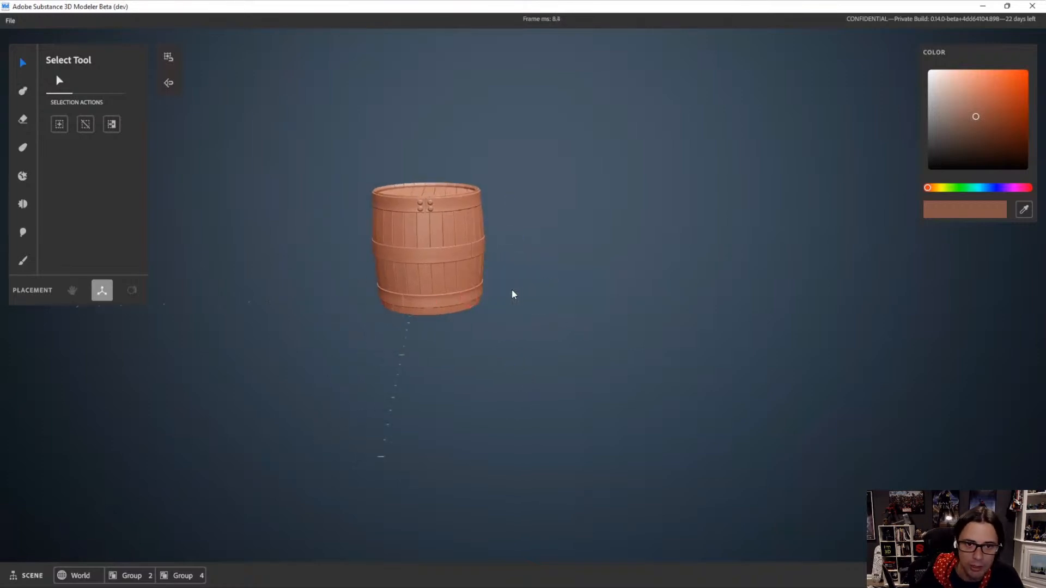
pyautogui.hotkey('ctrl', 'z')
pyautogui.keyDown('alt'); pyautogui.moveTo(512, 294); pyautogui.dragTo(544, 333); pyautogui.keyUp('alt')
pyautogui.click(547, 253)
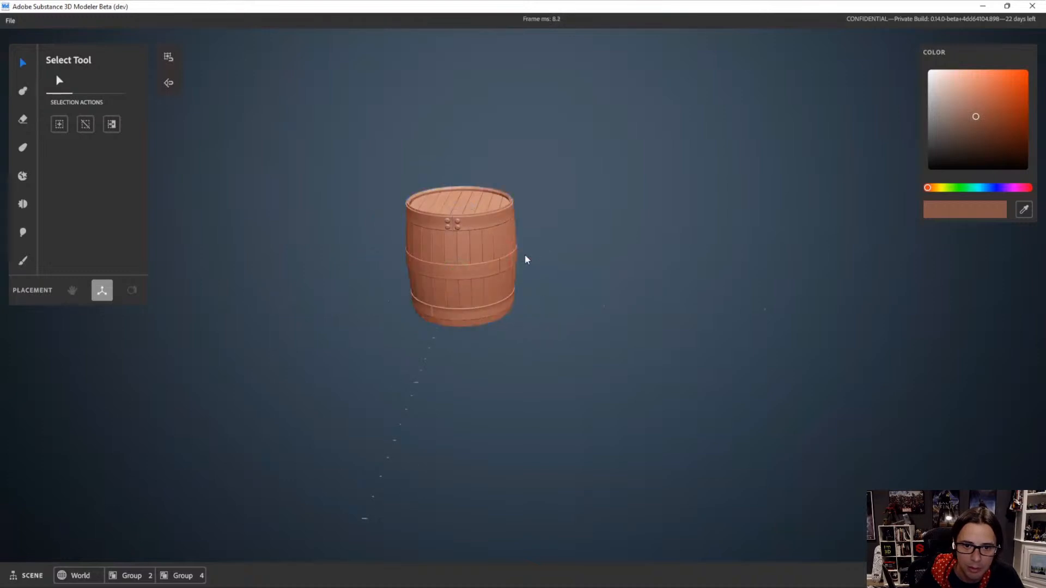
pyautogui.hotkey('ctrl', 'z')
# Reposition the remaining barrel horizontally along its sideways and depth axes
pyautogui.moveTo(547, 254); pyautogui.dragTo(531, 258)
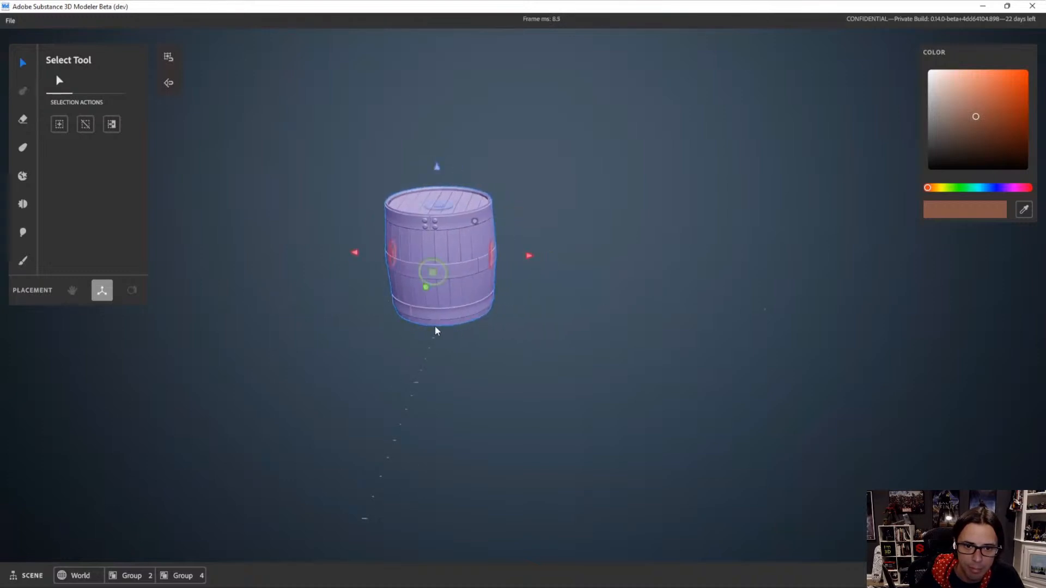
pyautogui.moveTo(420, 282); pyautogui.dragTo(423, 297)
pyautogui.click(546, 317)
pyautogui.moveTo(546, 321)
pyautogui.keyDown('alt'); pyautogui.mouseDown()
pyautogui.moveTo(563, 285)
pyautogui.moveTo(542, 341)
pyautogui.moveTo(549, 323)
pyautogui.mouseUp(); pyautogui.keyUp('alt')
# Open the scene export settings and choose the .fbx format with UV-mapped Triangles output
pyautogui.click(484, 278)
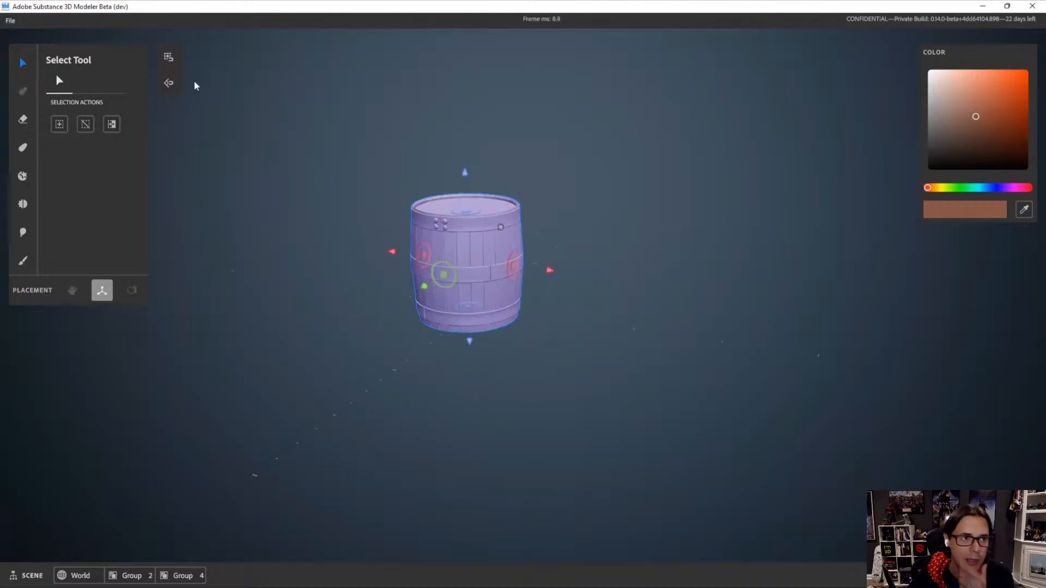
pyautogui.click(6, 21)
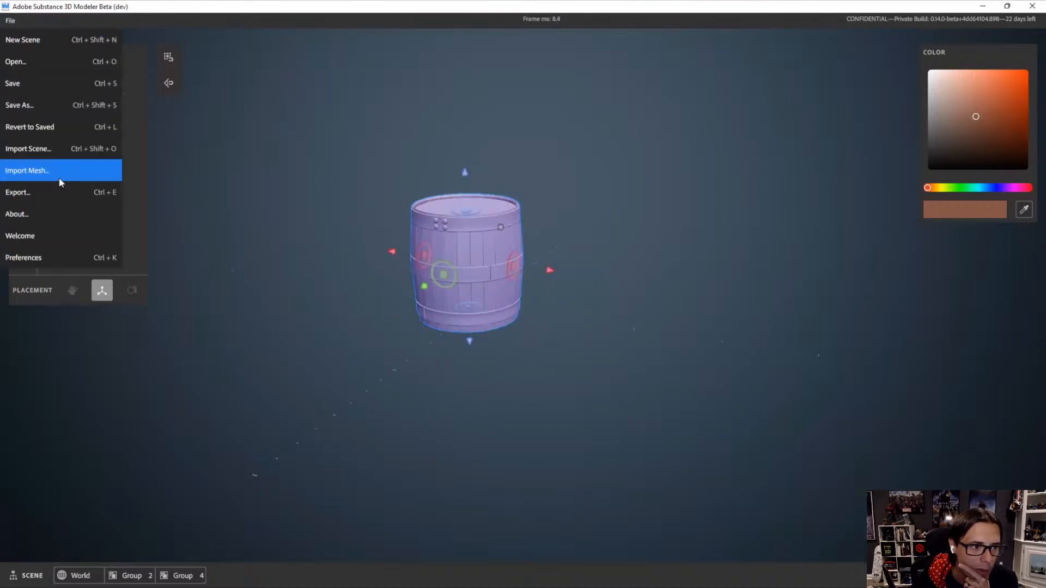
pyautogui.click(70, 192)
pyautogui.click(470, 216)
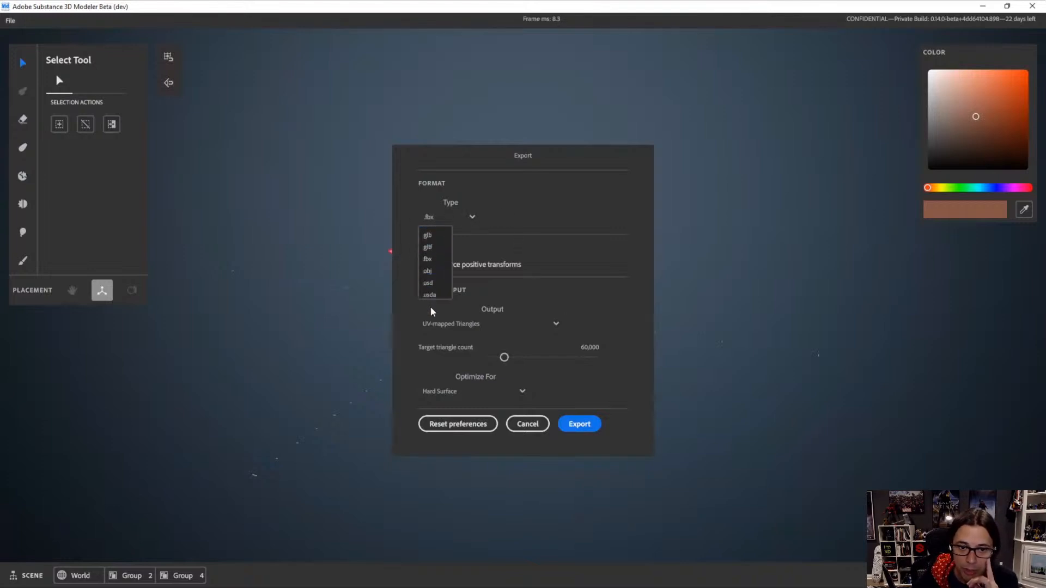
pyautogui.click(430, 263)
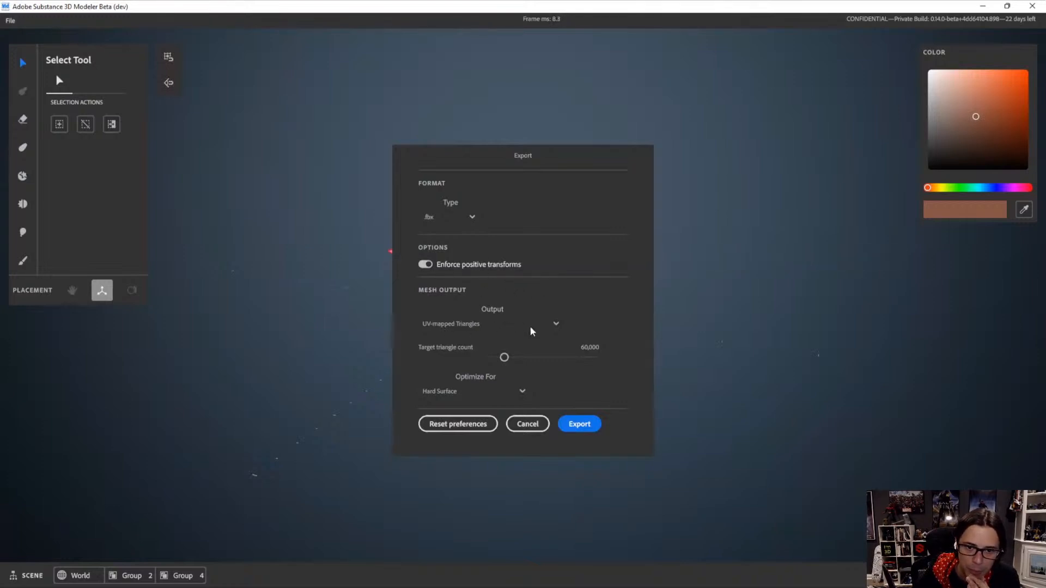
pyautogui.click(555, 324)
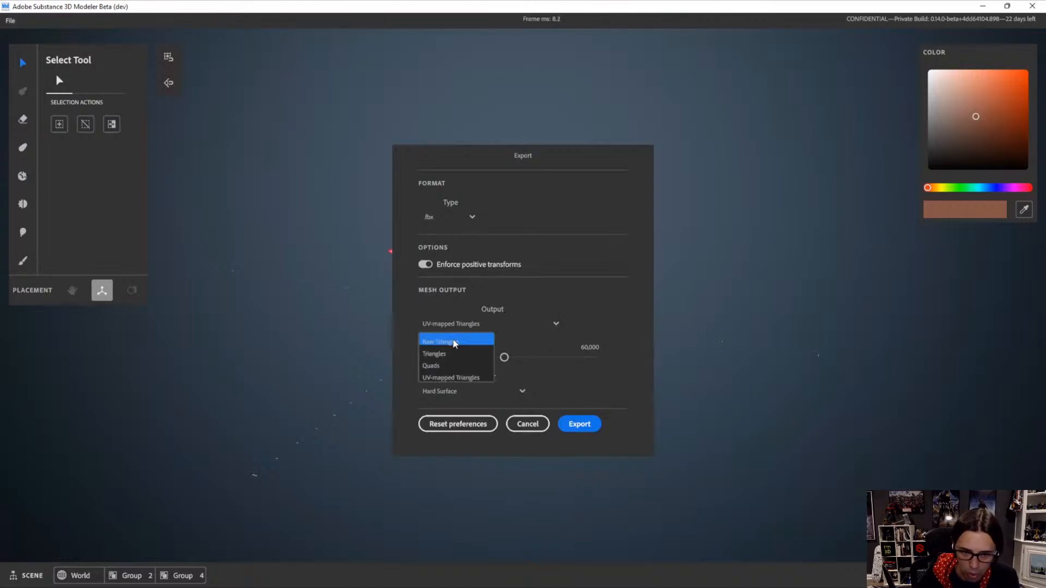
pyautogui.click(440, 378)
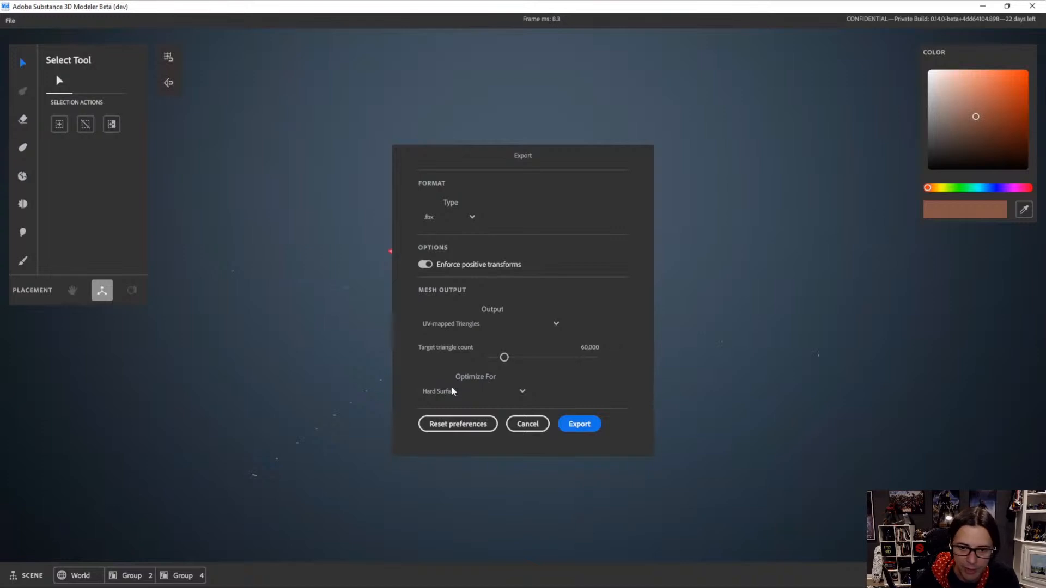
# Optimize the mesh for Hard Surface and export it to the Desktop under the file name demo
pyautogui.click(430, 391)
pyautogui.click(440, 420)
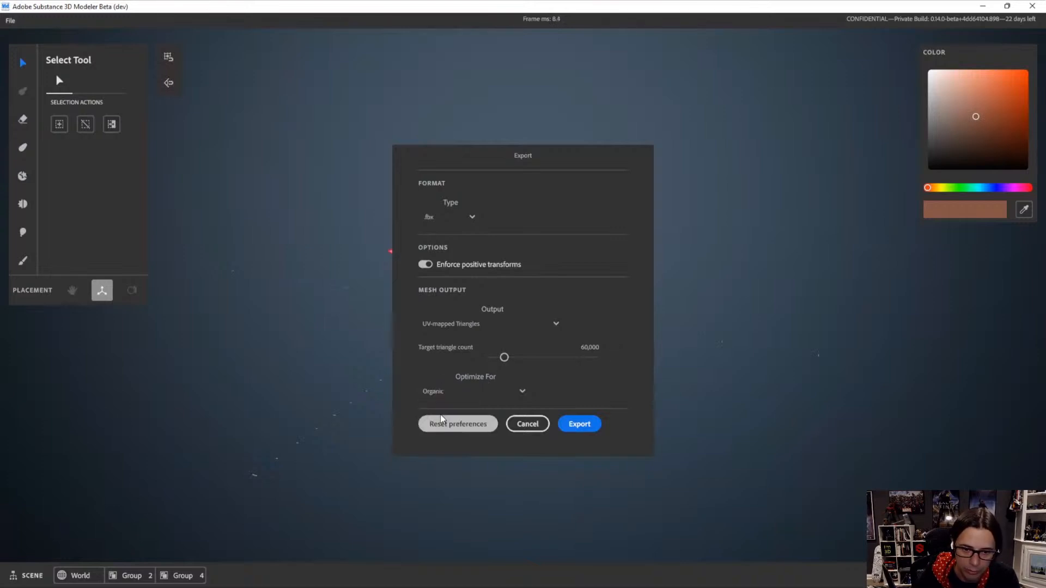
pyautogui.click(442, 391)
pyautogui.click(443, 409)
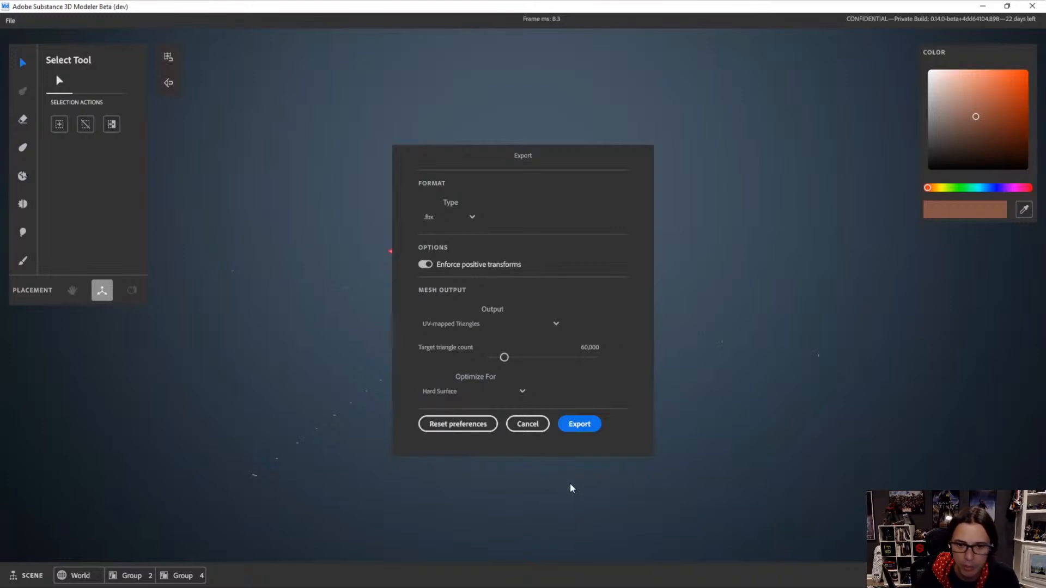
pyautogui.click(580, 424)
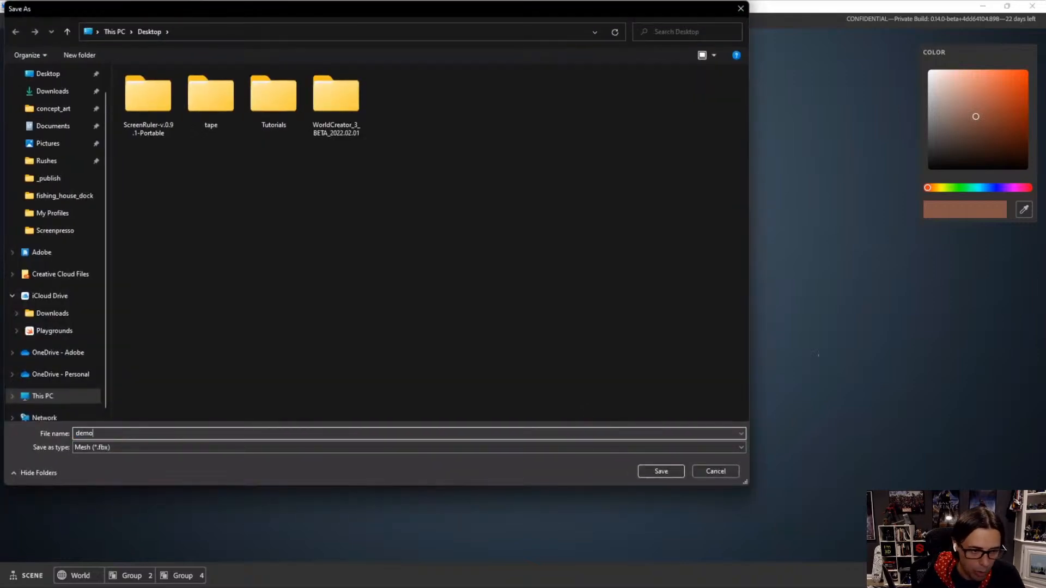
pyautogui.click(661, 472)
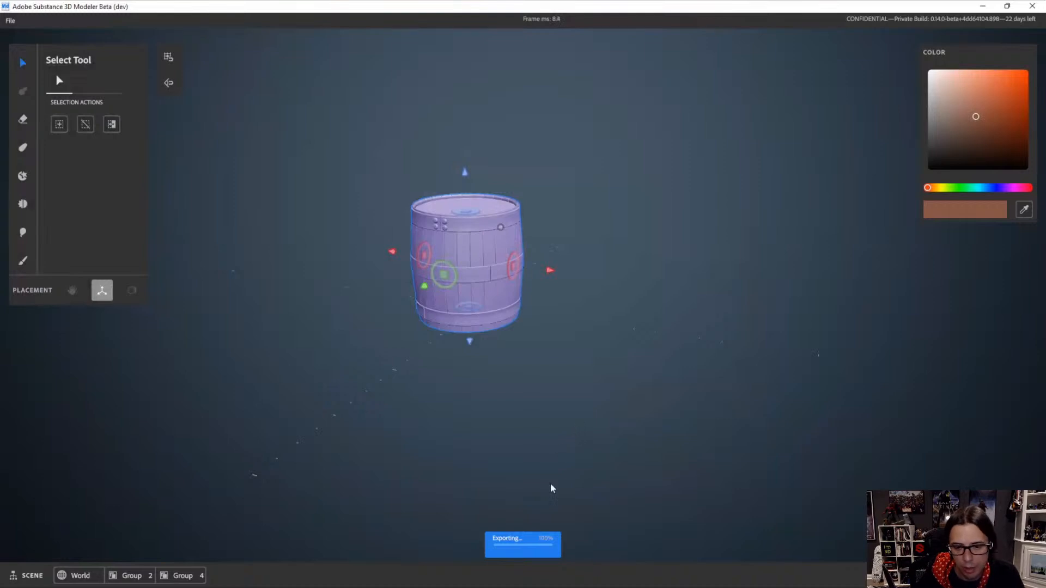
# Deselect the barrel and view it from the front without the selection highlight
pyautogui.keyDown('alt'); pyautogui.moveTo(568, 392); pyautogui.dragTo(594, 433, button='right'); pyautogui.keyUp('alt')
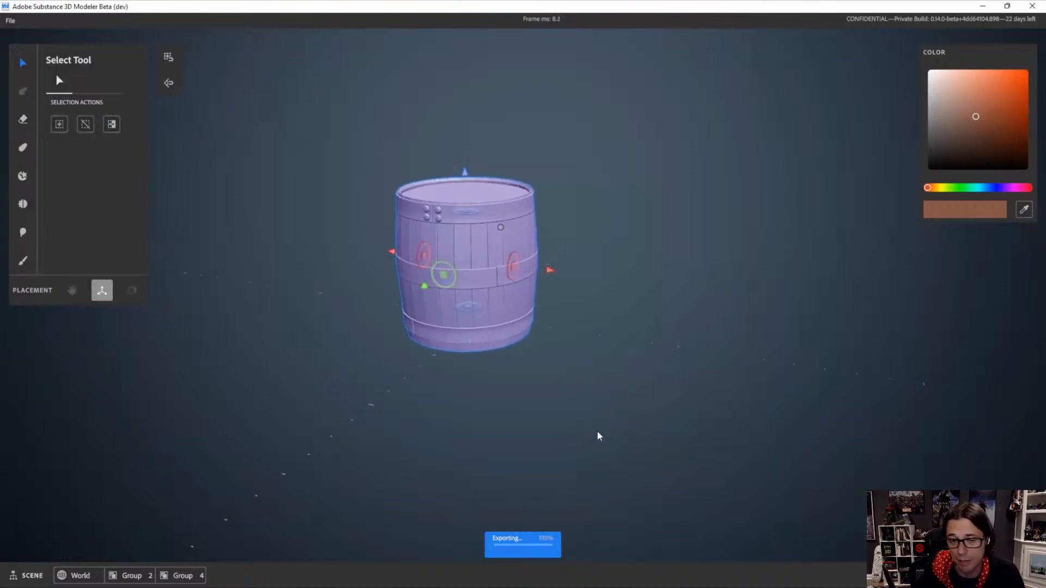
pyautogui.keyDown('alt'); pyautogui.moveTo(577, 348); pyautogui.dragTo(621, 350, button='middle'); pyautogui.keyUp('alt')
pyautogui.keyDown('alt'); pyautogui.moveTo(621, 350); pyautogui.dragTo(602, 365); pyautogui.keyUp('alt')
pyautogui.click(651, 393)
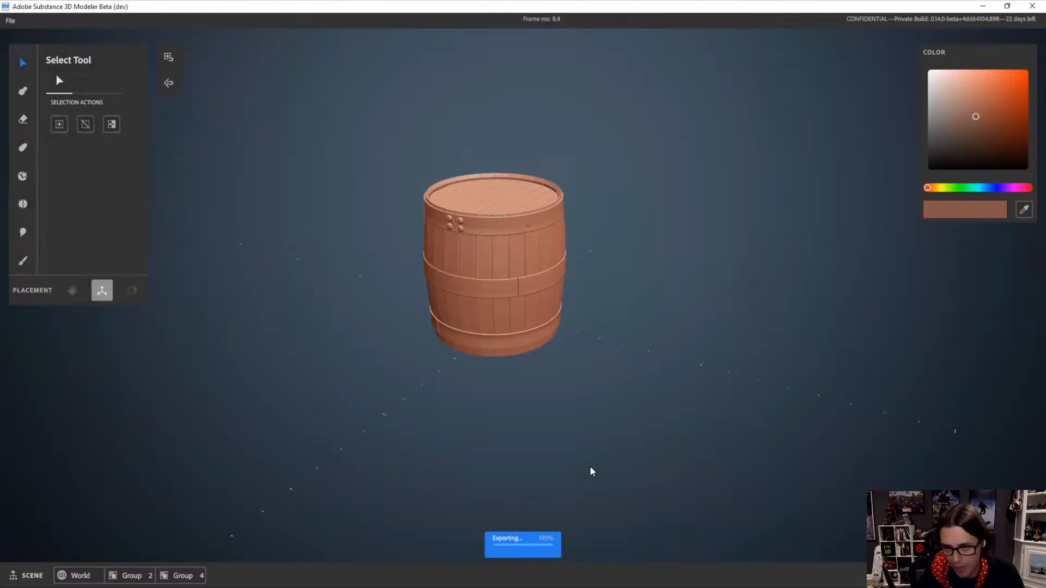
pyautogui.keyDown('alt'); pyautogui.moveTo(550, 405); pyautogui.dragTo(639, 382); pyautogui.keyUp('alt')
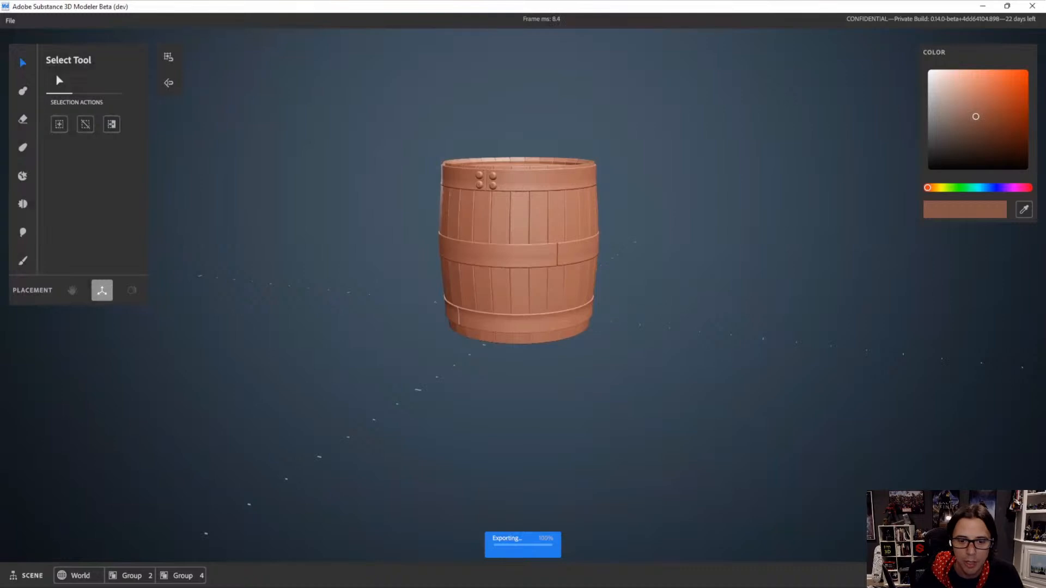
pyautogui.click(511, 583)
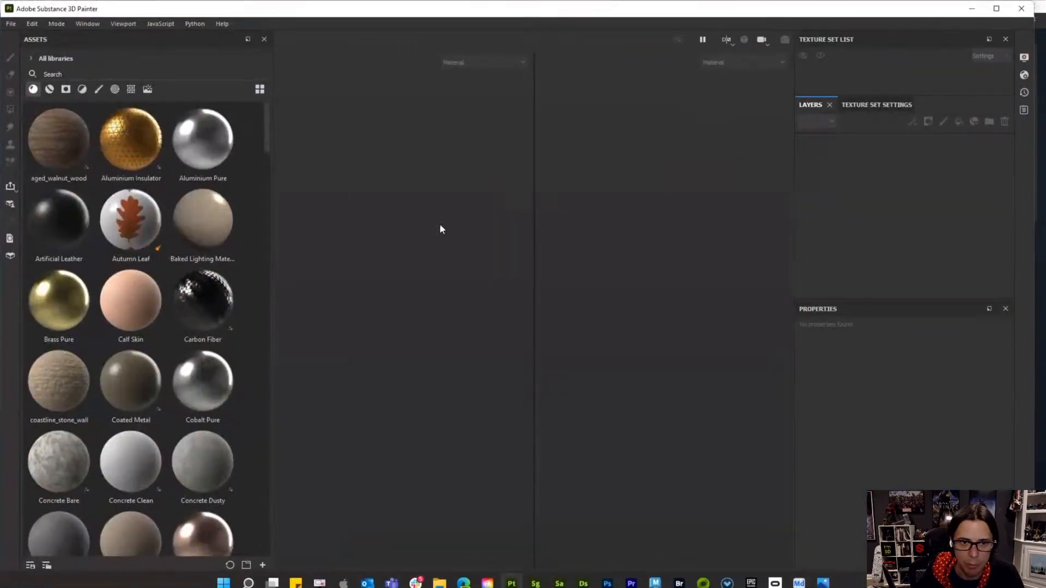
pyautogui.click(10, 24)
pyautogui.click(10, 39)
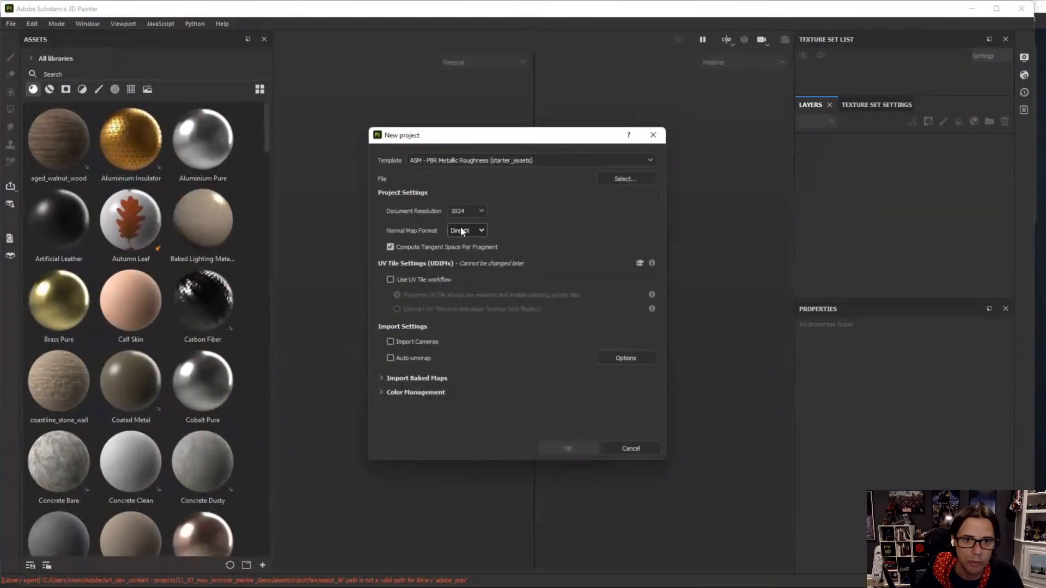
pyautogui.click(466, 211)
pyautogui.click(466, 264)
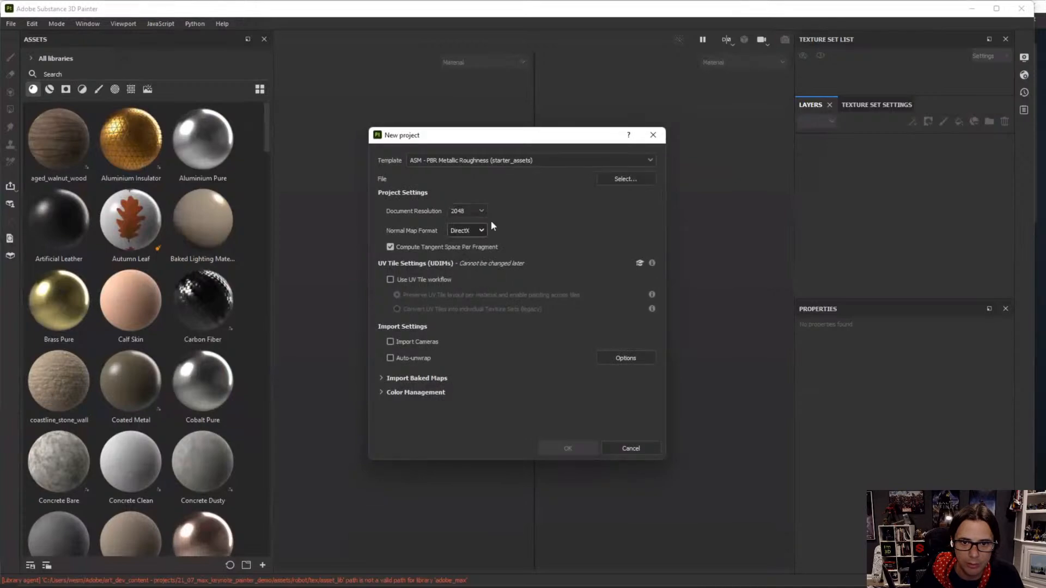
pyautogui.click(628, 179)
pyautogui.click(841, 164)
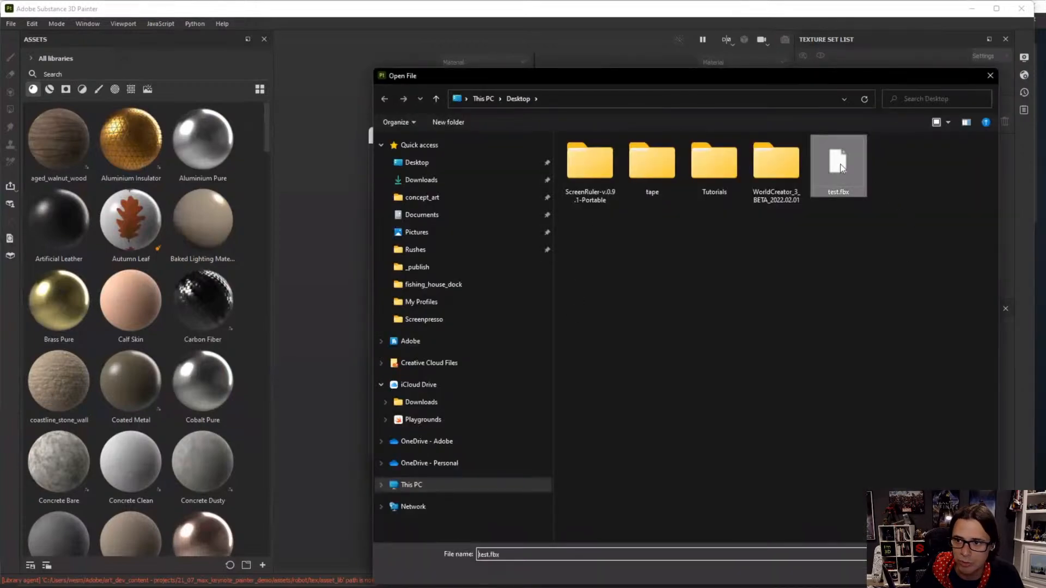
pyautogui.doubleClick(840, 165)
pyautogui.click(629, 453)
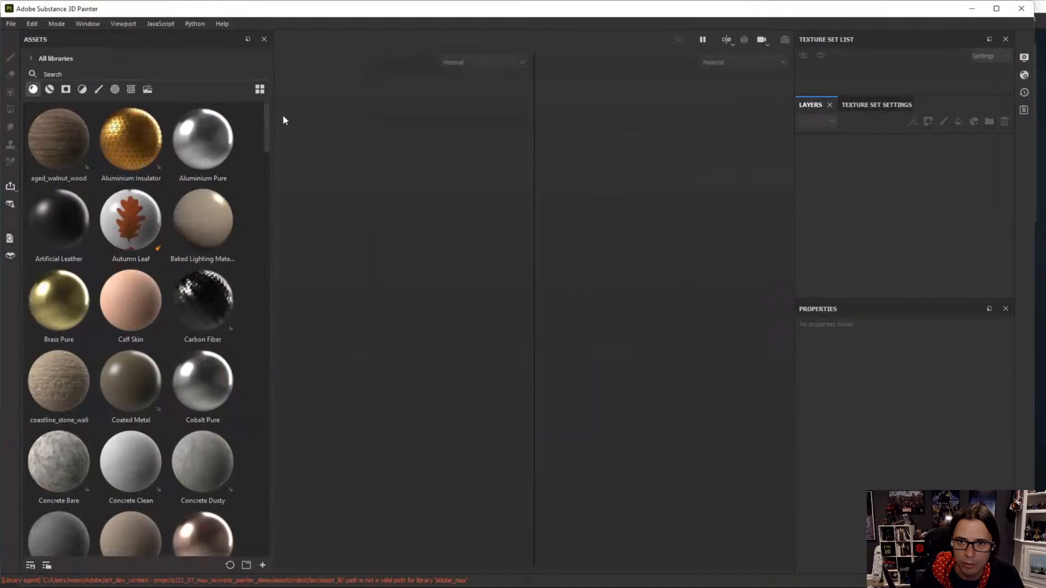
# In Substance 3D Painter, start a new project and check the Desktop for the exported barrel mesh
pyautogui.click(11, 23)
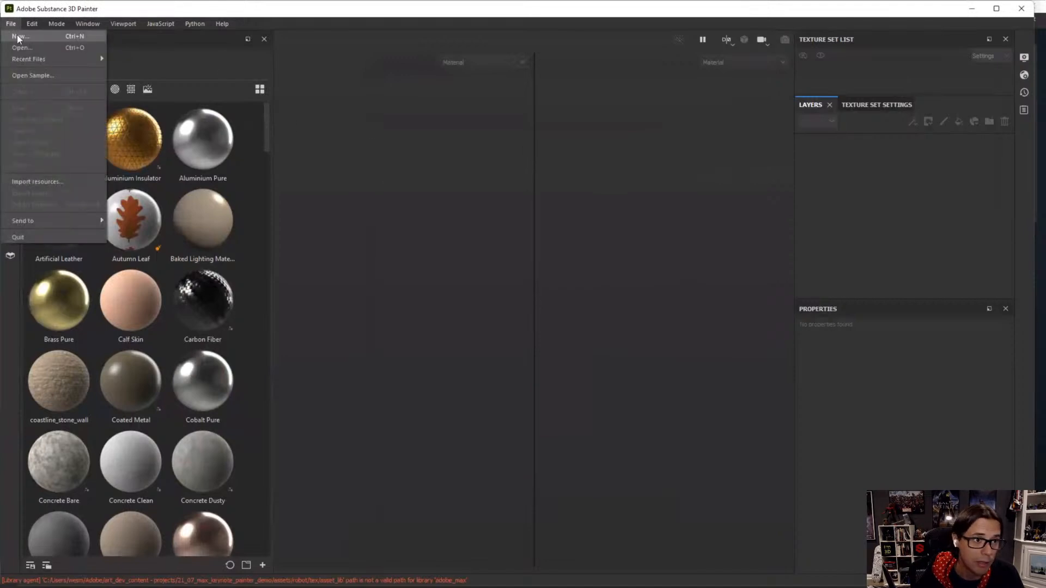
pyautogui.click(18, 36)
pyautogui.click(642, 179)
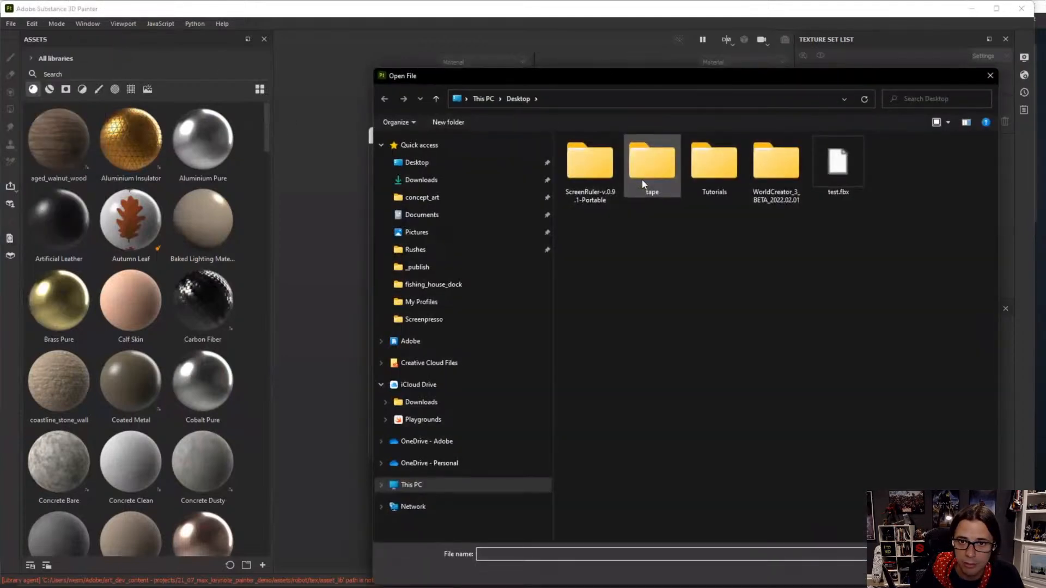
pyautogui.click(966, 573)
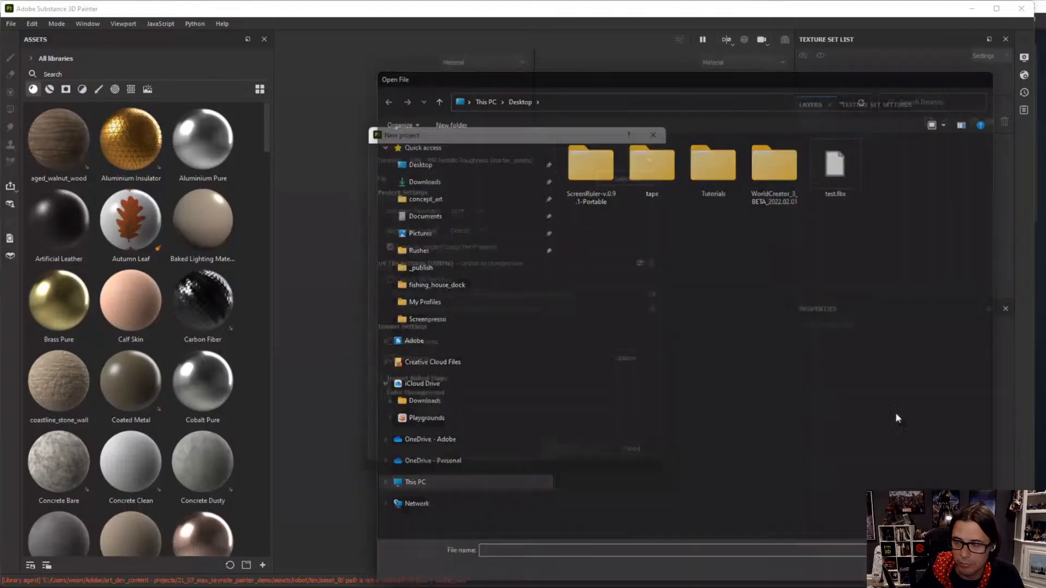
# Switch back to Substance 3D Modeler and dismiss the finished export's notification
pyautogui.hotkey('alt', 'Tab')
pyautogui.keyDown('alt'); pyautogui.moveTo(603, 373); pyautogui.dragTo(598, 397); pyautogui.keyUp('alt')
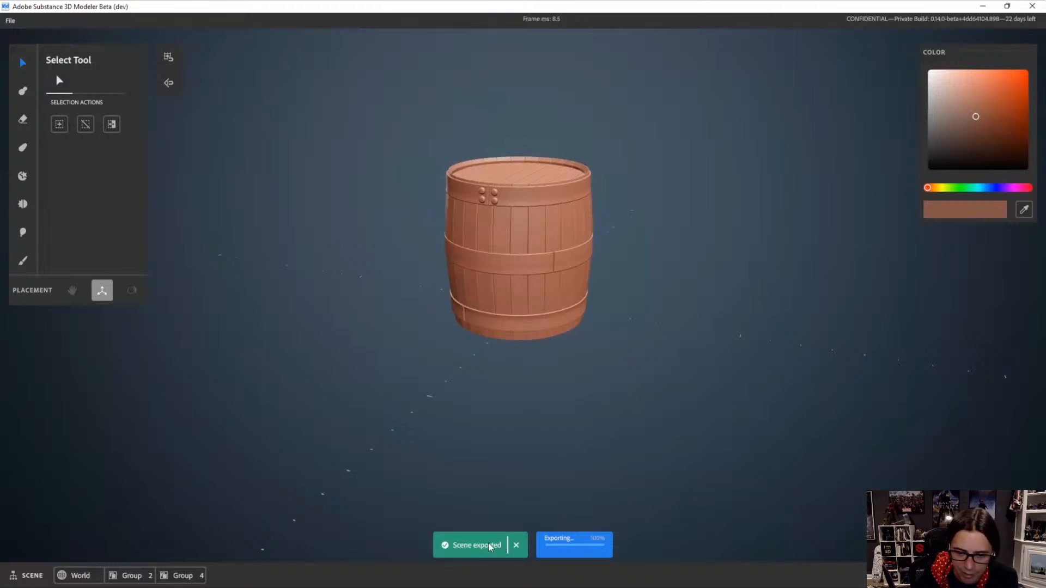
pyautogui.click(515, 545)
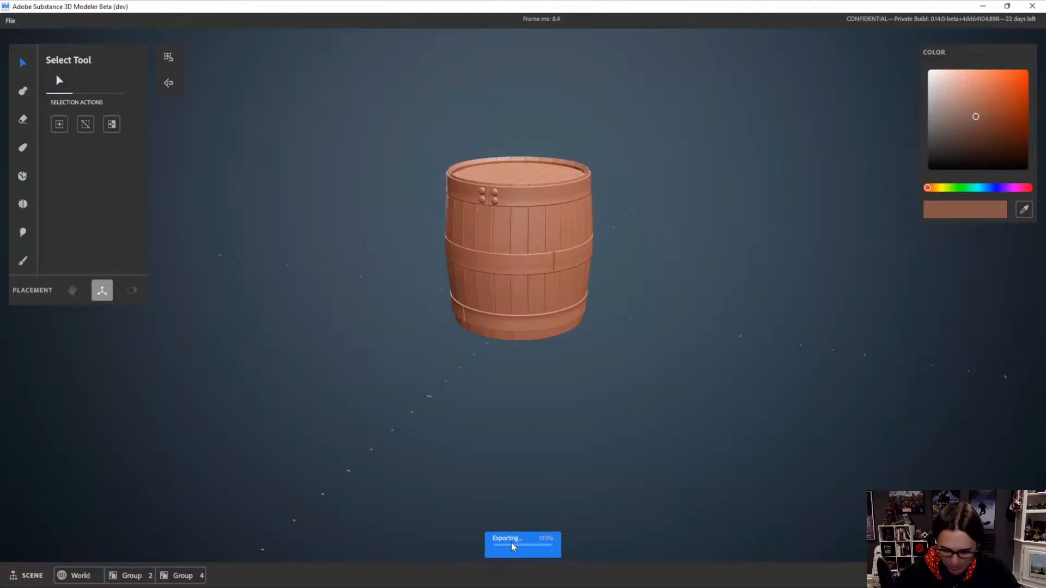
# Switch to Substance 3D Painter and create the new project from demo.fbx with a document resolution of 2048
pyautogui.hotkey('alt', 'Tab')
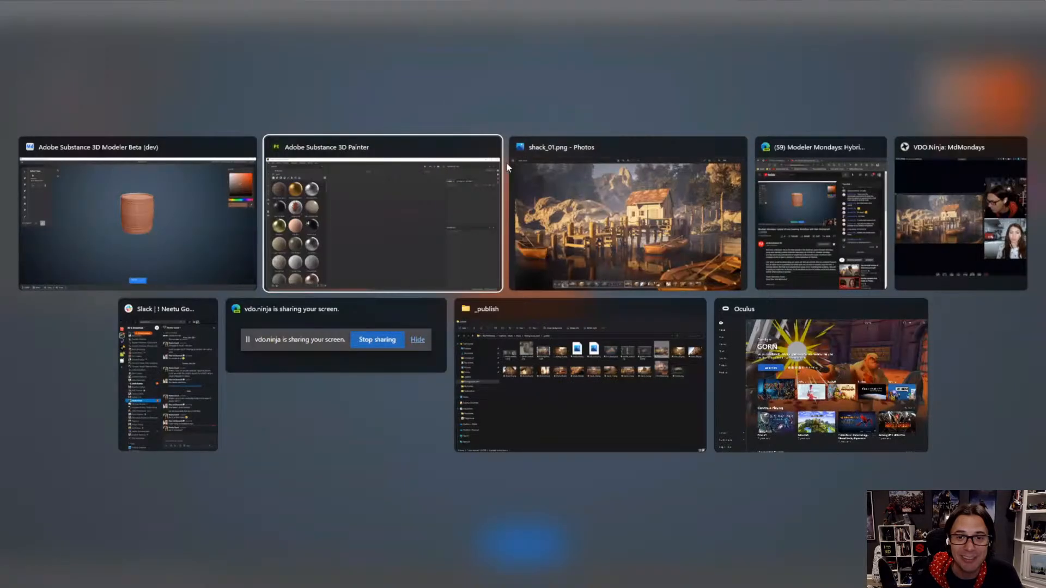
pyautogui.click(403, 205)
pyautogui.click(623, 175)
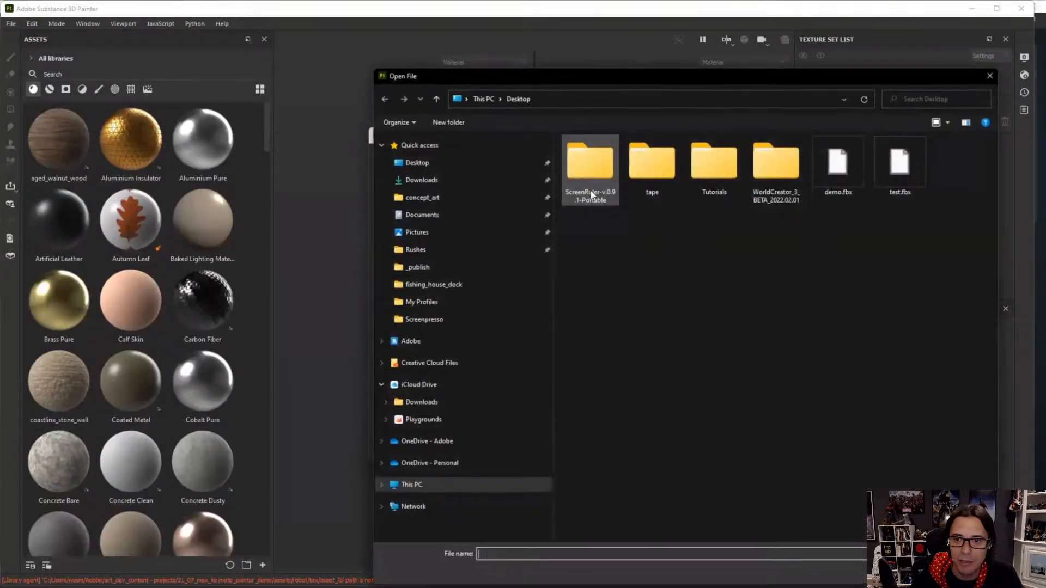
pyautogui.doubleClick(838, 163)
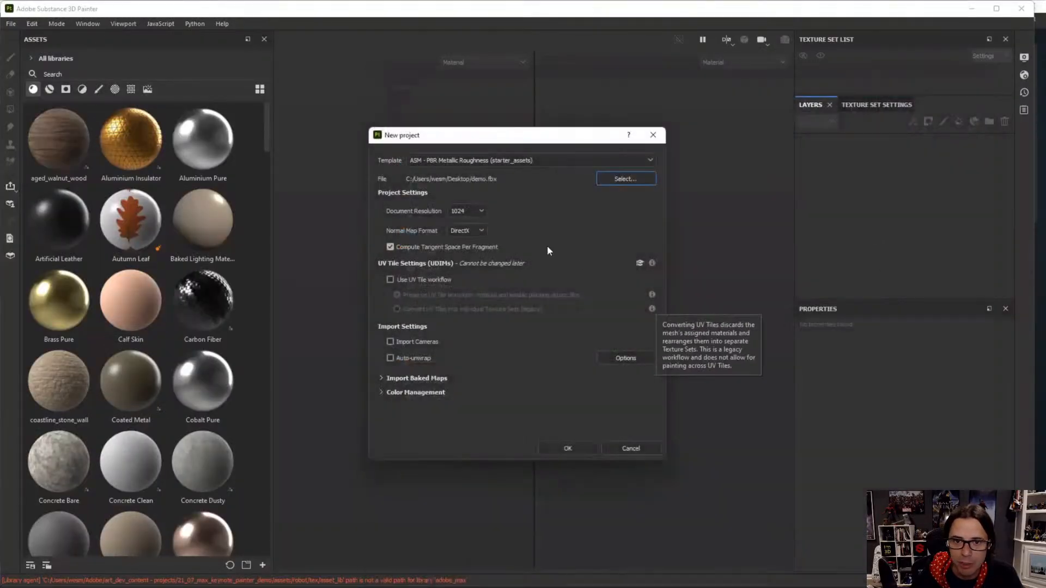
pyautogui.click(466, 211)
pyautogui.click(457, 269)
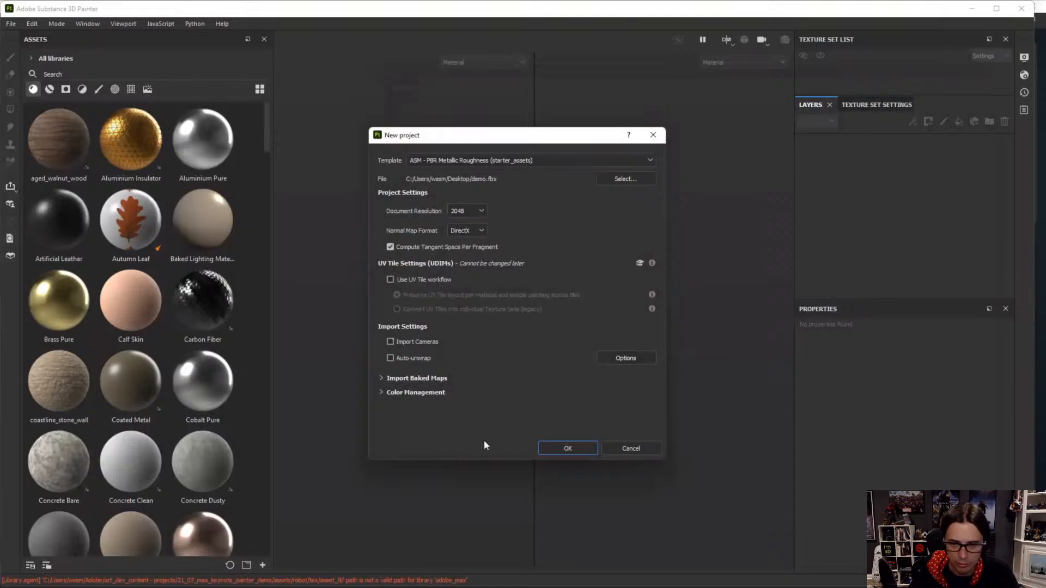
pyautogui.click(566, 449)
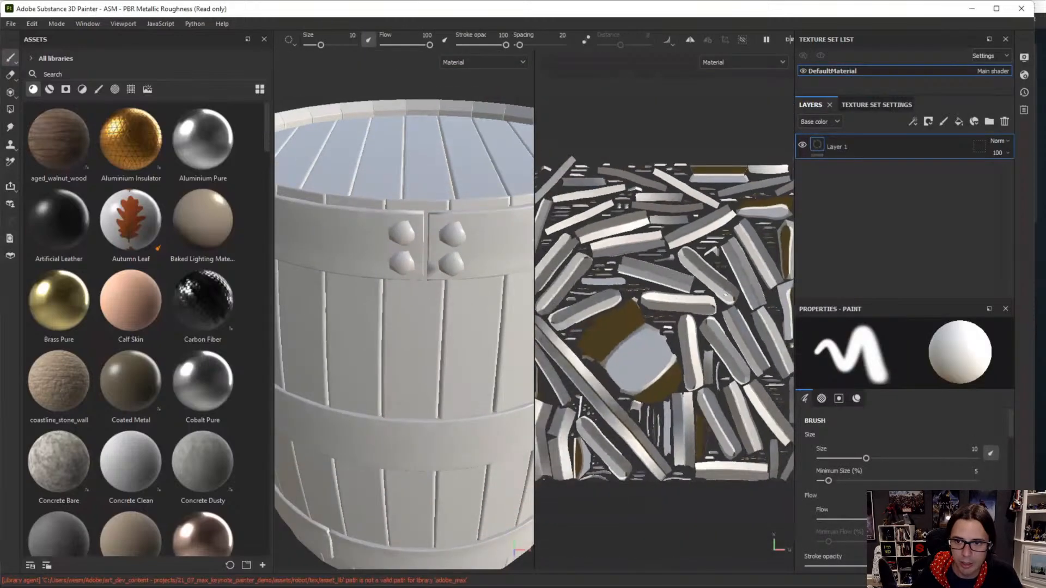
# Examine the imported barrel's hoops, rivets and planks from several angles, together with its UV island layout
pyautogui.keyDown('alt'); pyautogui.moveTo(725, 295); pyautogui.dragTo(675, 278, button='right'); pyautogui.keyUp('alt')
pyautogui.keyDown('alt'); pyautogui.moveTo(697, 309); pyautogui.dragTo(675, 278, button='middle'); pyautogui.keyUp('alt')
pyautogui.keyDown('alt'); pyautogui.moveTo(708, 305); pyautogui.dragTo(687, 294, button='right'); pyautogui.keyUp('alt')
pyautogui.keyDown('alt'); pyautogui.moveTo(485, 276); pyautogui.dragTo(398, 224, button='right'); pyautogui.keyUp('alt')
pyautogui.keyDown('alt'); pyautogui.moveTo(461, 280); pyautogui.dragTo(433, 259, button='middle'); pyautogui.keyUp('alt')
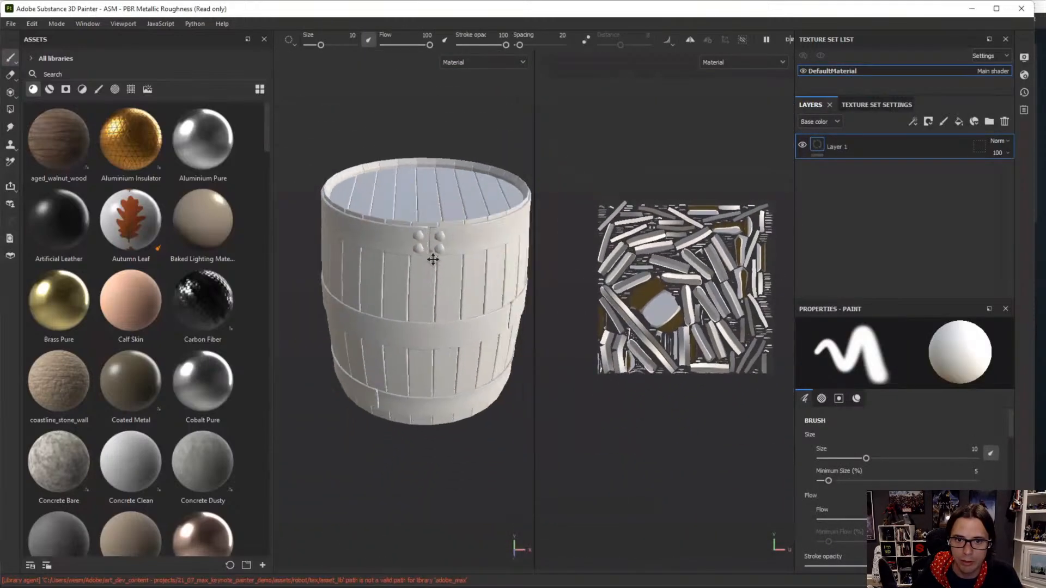
pyautogui.keyDown('alt'); pyautogui.moveTo(433, 259); pyautogui.dragTo(426, 232); pyautogui.keyUp('alt')
pyautogui.keyDown('alt'); pyautogui.moveTo(426, 231); pyautogui.dragTo(441, 250, button='right'); pyautogui.keyUp('alt')
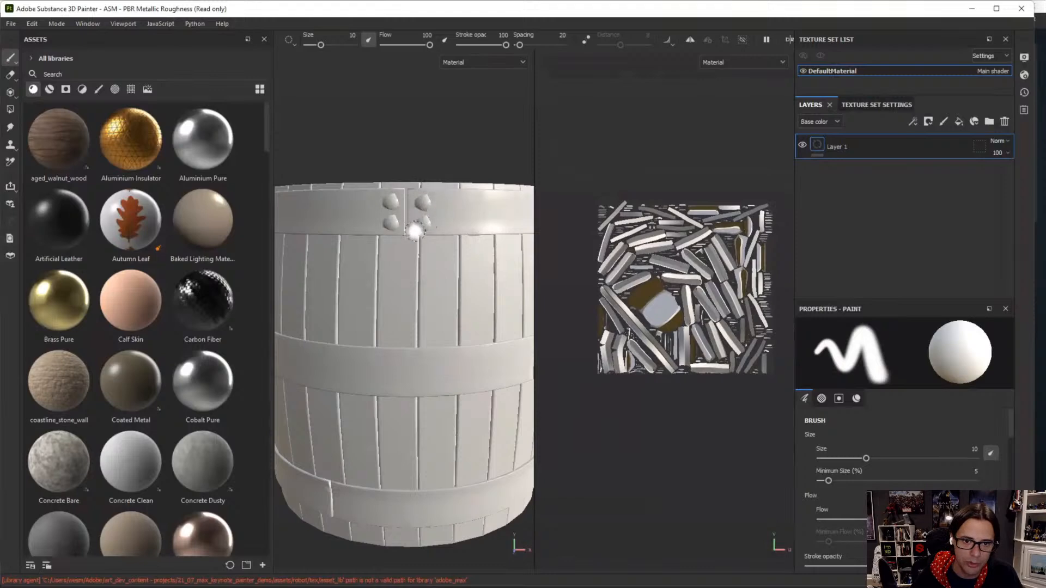
pyautogui.keyDown('alt'); pyautogui.moveTo(474, 338); pyautogui.dragTo(443, 361); pyautogui.keyUp('alt')
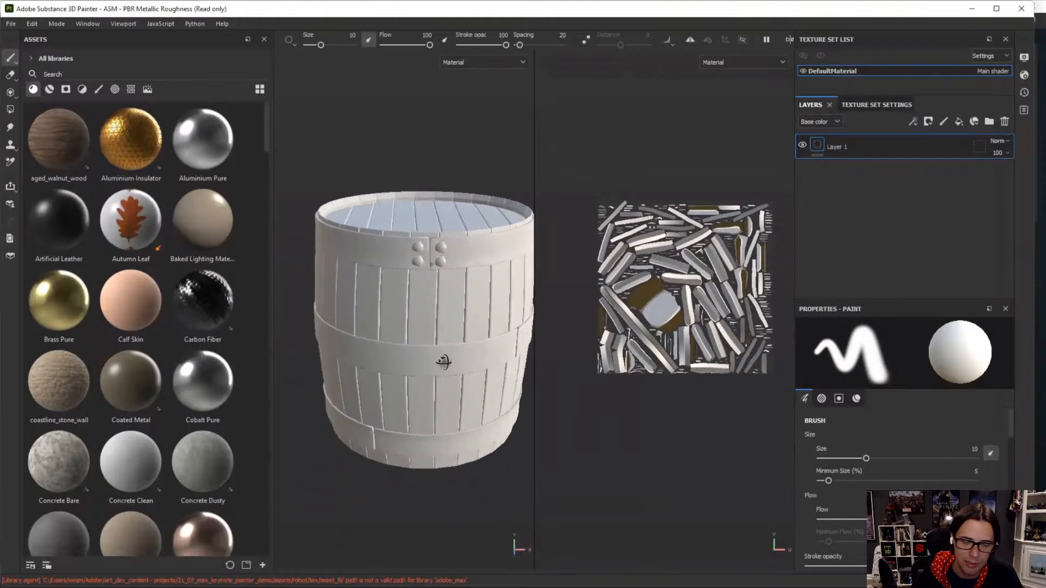
pyautogui.keyDown('alt'); pyautogui.moveTo(443, 361); pyautogui.dragTo(414, 308, button='right'); pyautogui.keyUp('alt')
pyautogui.keyDown('alt'); pyautogui.moveTo(414, 308); pyautogui.dragTo(366, 272, button='middle'); pyautogui.keyUp('alt')
pyautogui.keyDown('alt'); pyautogui.moveTo(387, 272); pyautogui.dragTo(432, 279); pyautogui.keyUp('alt')
pyautogui.keyDown('alt'); pyautogui.moveTo(744, 373); pyautogui.dragTo(785, 386, button='right'); pyautogui.keyUp('alt')
pyautogui.keyDown('alt'); pyautogui.moveTo(785, 386); pyautogui.dragTo(781, 372, button='middle'); pyautogui.keyUp('alt')
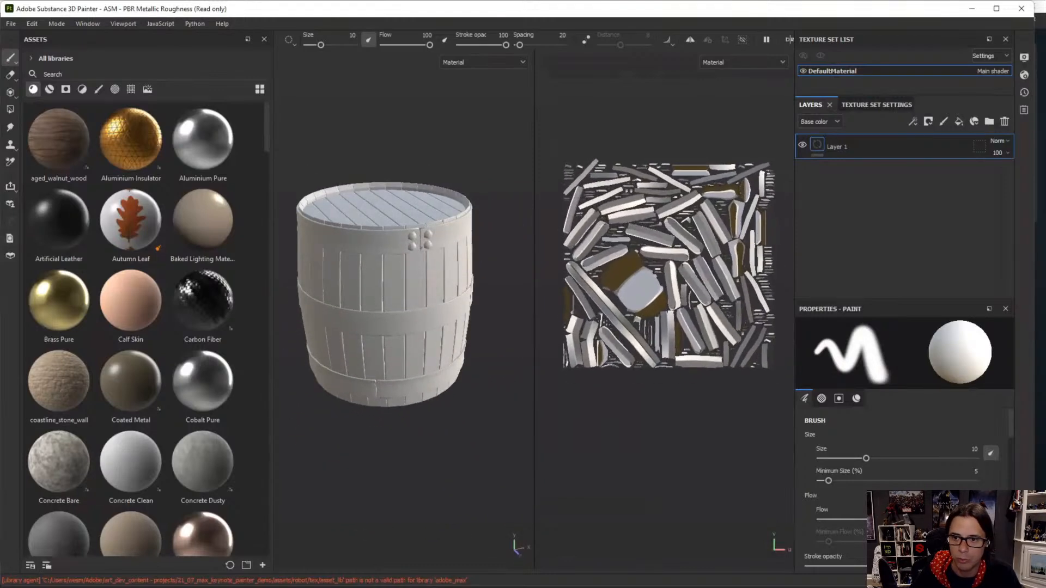
pyautogui.keyDown('alt'); pyautogui.moveTo(596, 281); pyautogui.dragTo(616, 289, button='right'); pyautogui.keyUp('alt')
pyautogui.keyDown('alt'); pyautogui.moveTo(422, 332); pyautogui.dragTo(431, 316, button='middle'); pyautogui.keyUp('alt')
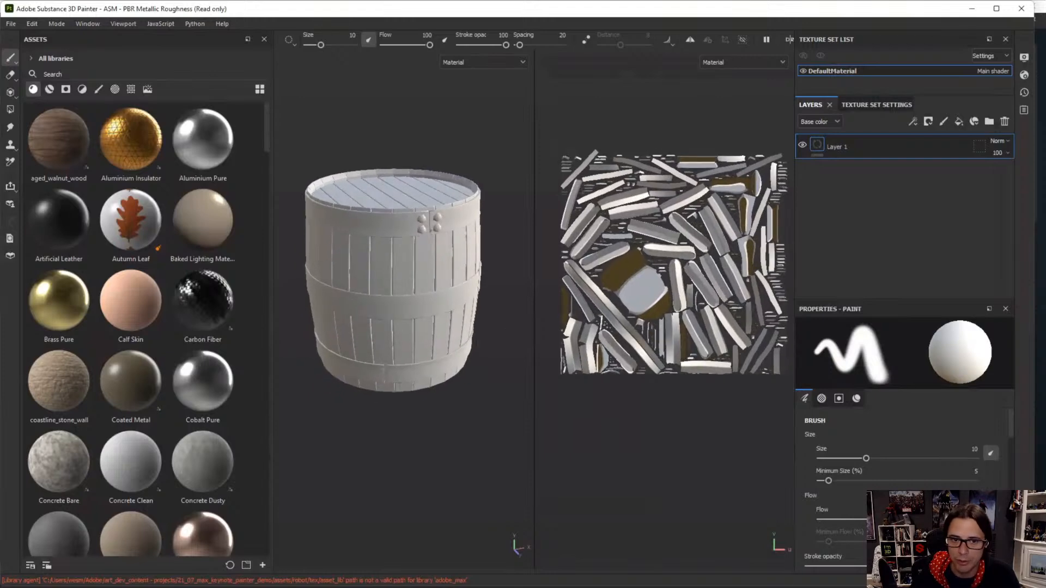
pyautogui.keyDown('alt'); pyautogui.moveTo(430, 316); pyautogui.dragTo(430, 291); pyautogui.keyUp('alt')
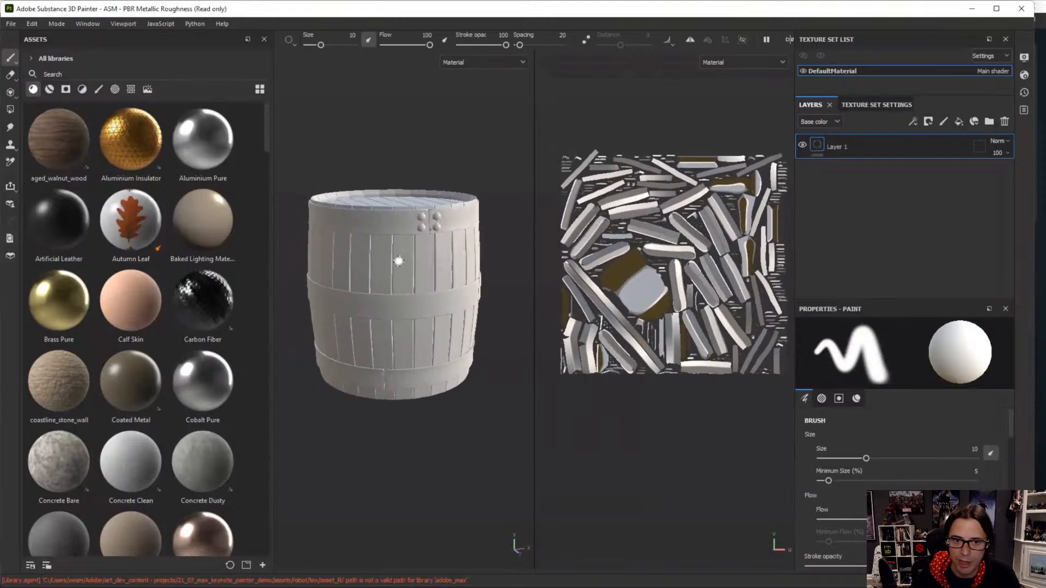
# Set the brush's base color to red and try vertical strokes down the front of the barrel
pyautogui.click(420, 283)
pyautogui.rightClick(430, 134)
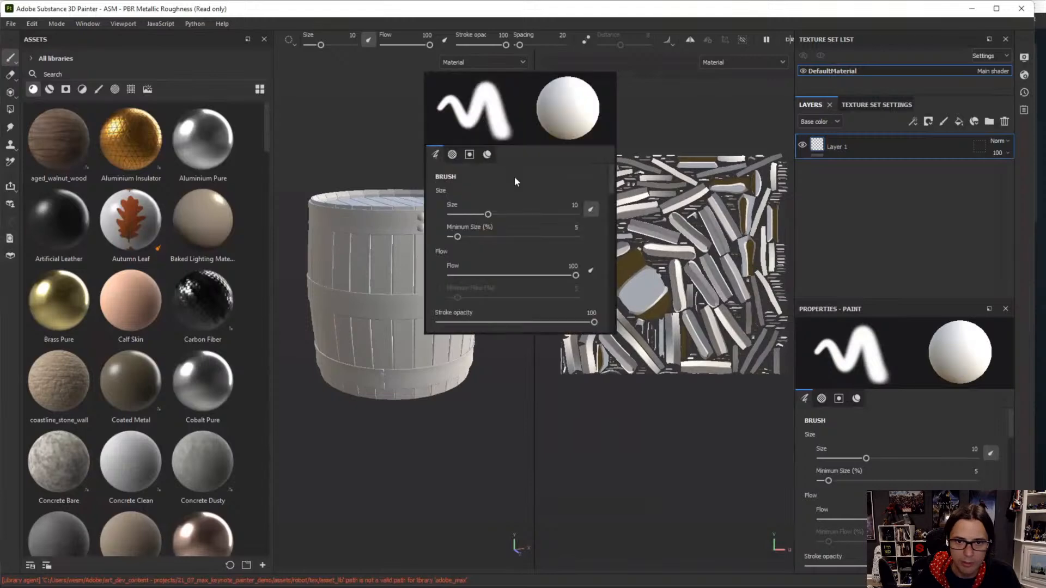
pyautogui.click(488, 155)
pyautogui.click(551, 271)
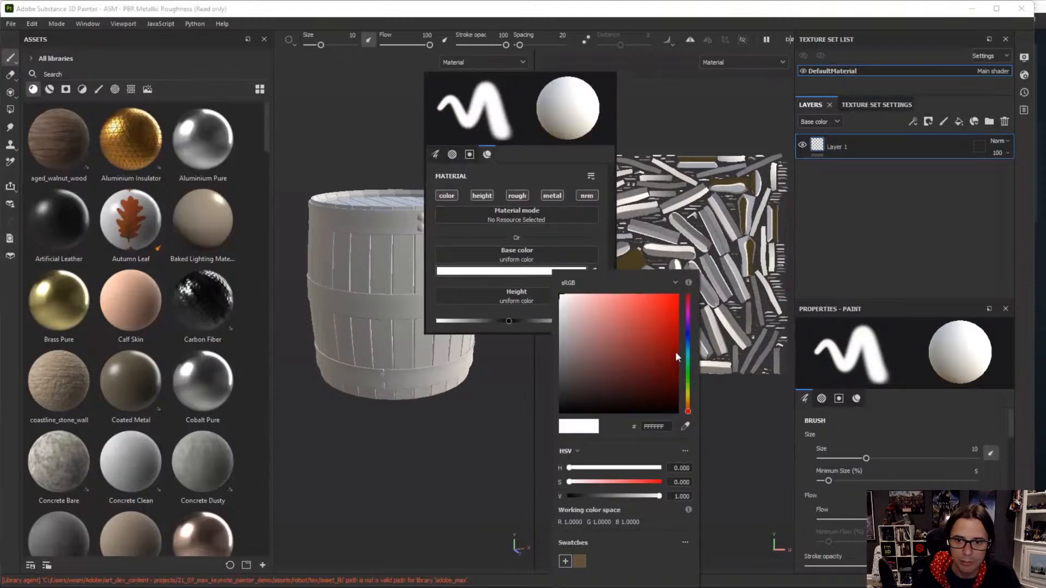
pyautogui.moveTo(676, 354); pyautogui.dragTo(688, 284)
pyautogui.moveTo(402, 241); pyautogui.dragTo(399, 393)
pyautogui.keyDown('alt'); pyautogui.moveTo(437, 283); pyautogui.dragTo(412, 261); pyautogui.keyUp('alt')
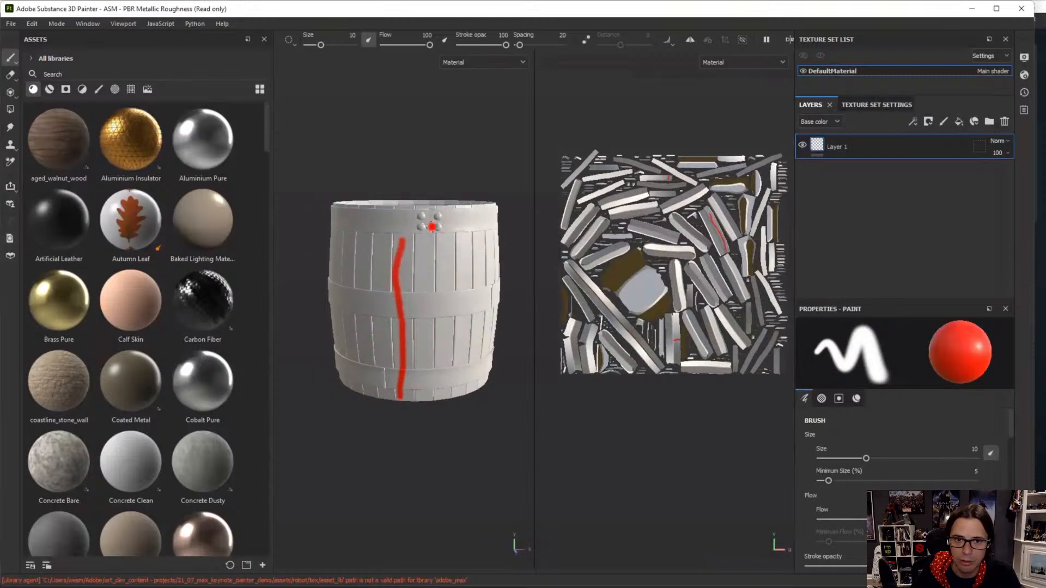
pyautogui.moveTo(432, 227)
pyautogui.mouseDown()
pyautogui.moveTo(461, 256)
pyautogui.moveTo(430, 370)
pyautogui.moveTo(439, 385)
pyautogui.mouseUp()
pyautogui.hotkey('ctrl', 'z')
pyautogui.hotkey('ctrl', 'z')
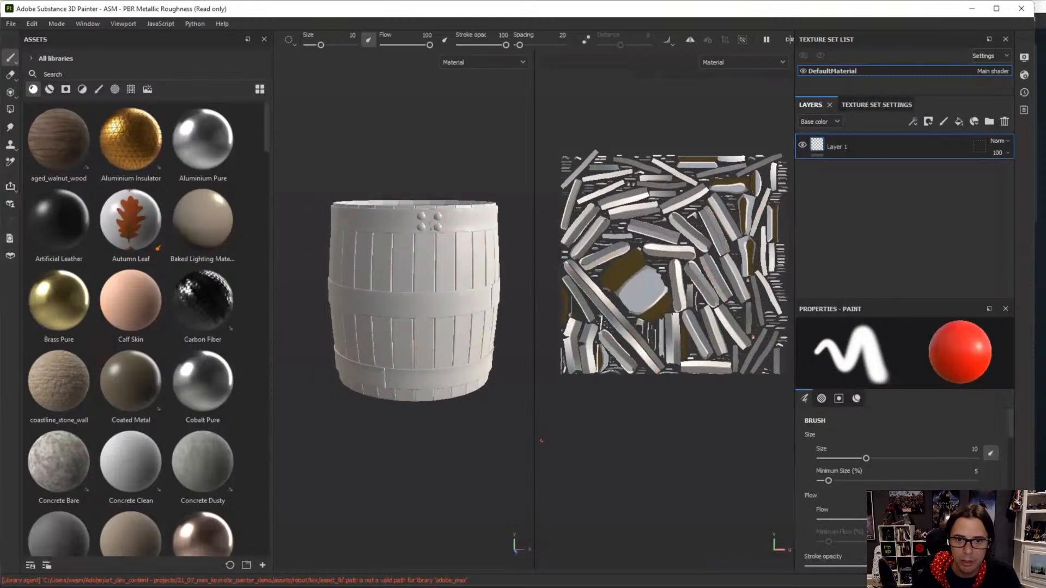
# Open the mesh map baking setup and exclude the Normal, ID and Thickness maps
pyautogui.click(878, 105)
pyautogui.scroll(-3, 939, 218)
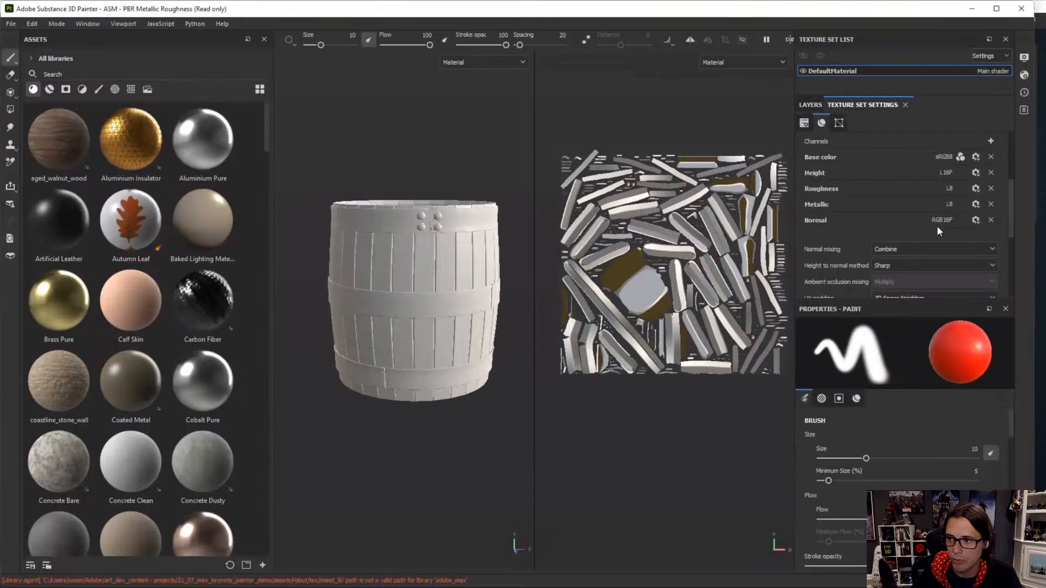
pyautogui.click(949, 274)
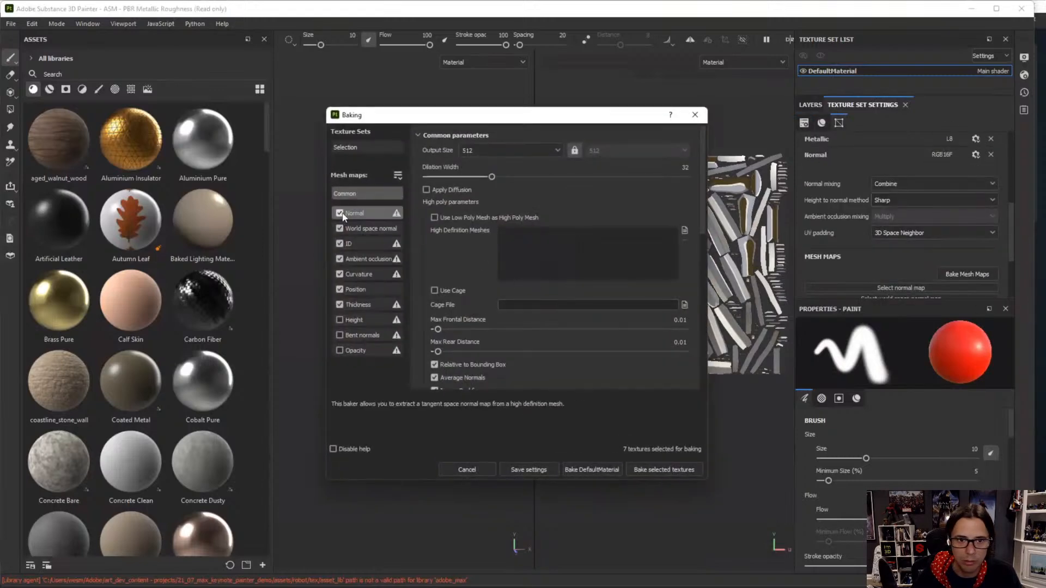
pyautogui.click(339, 243)
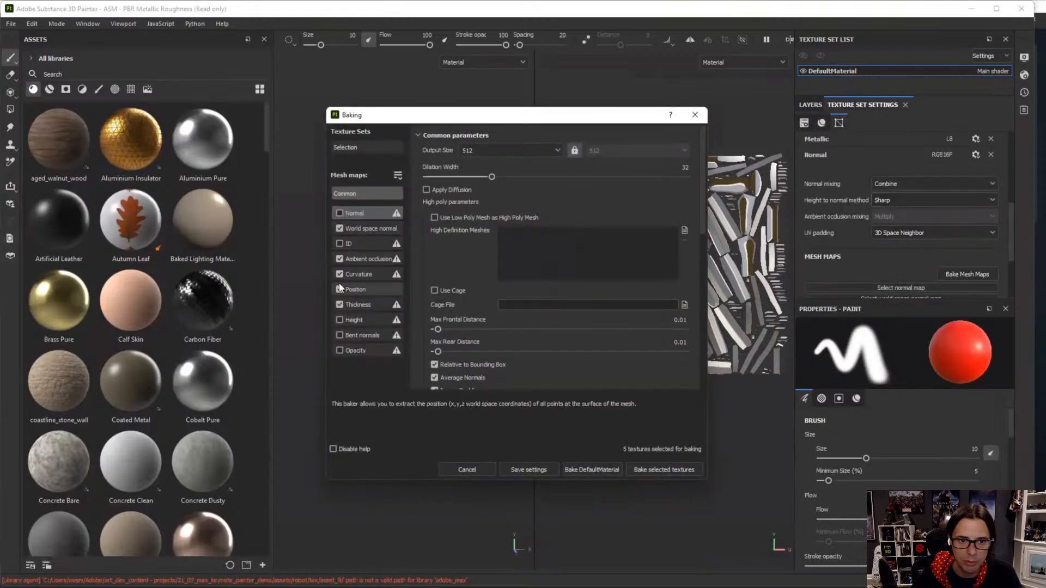
pyautogui.click(359, 275)
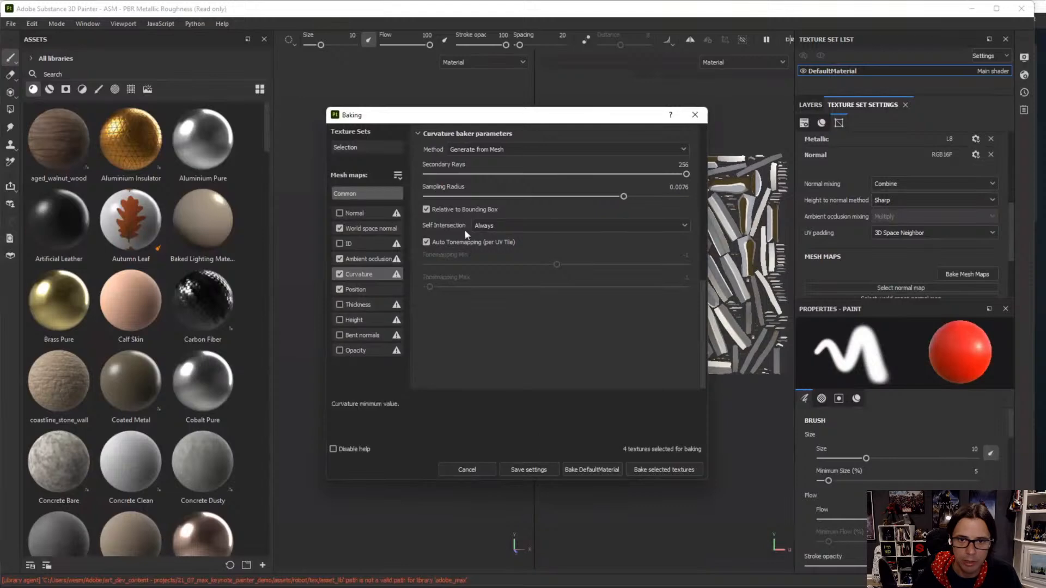
# Set the baking output size to 2048 and bake the world space normal, ambient occlusion, curvature and position maps
pyautogui.click(358, 195)
pyautogui.click(498, 150)
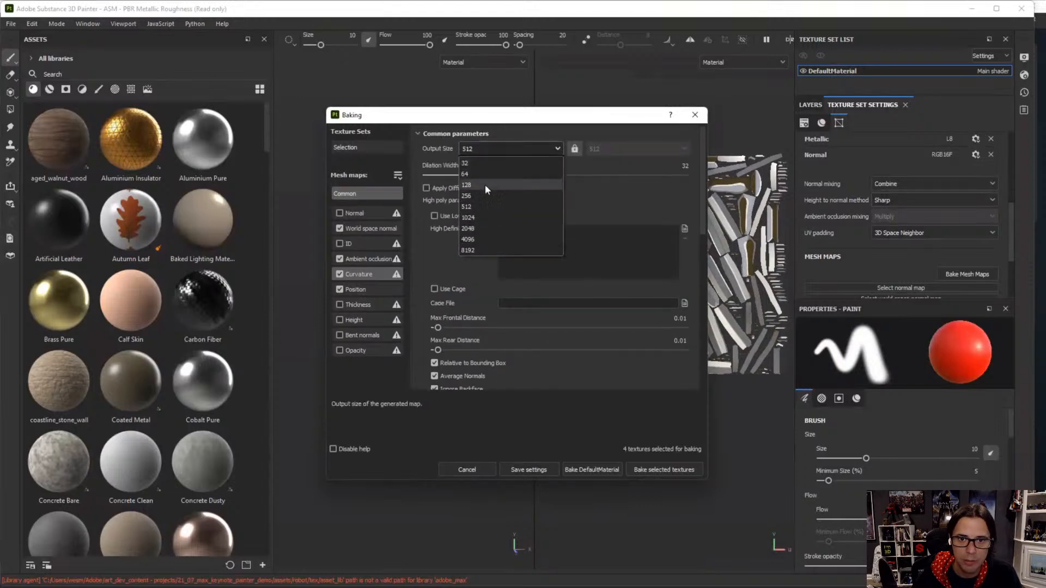
pyautogui.click(481, 229)
pyautogui.click(664, 470)
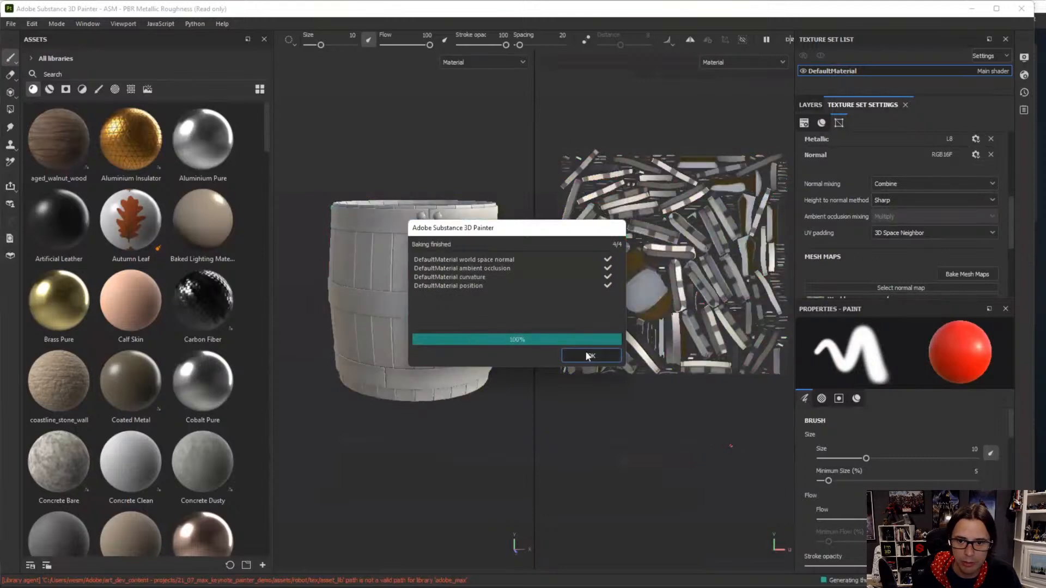
pyautogui.click(588, 355)
# Apply the aged_walnut_wood material to the barrel as a new layer
pyautogui.moveTo(451, 304)
pyautogui.keyDown('alt'); pyautogui.mouseDown()
pyautogui.moveTo(490, 346)
pyautogui.moveTo(427, 376)
pyautogui.moveTo(455, 314)
pyautogui.mouseUp(); pyautogui.keyUp('alt')
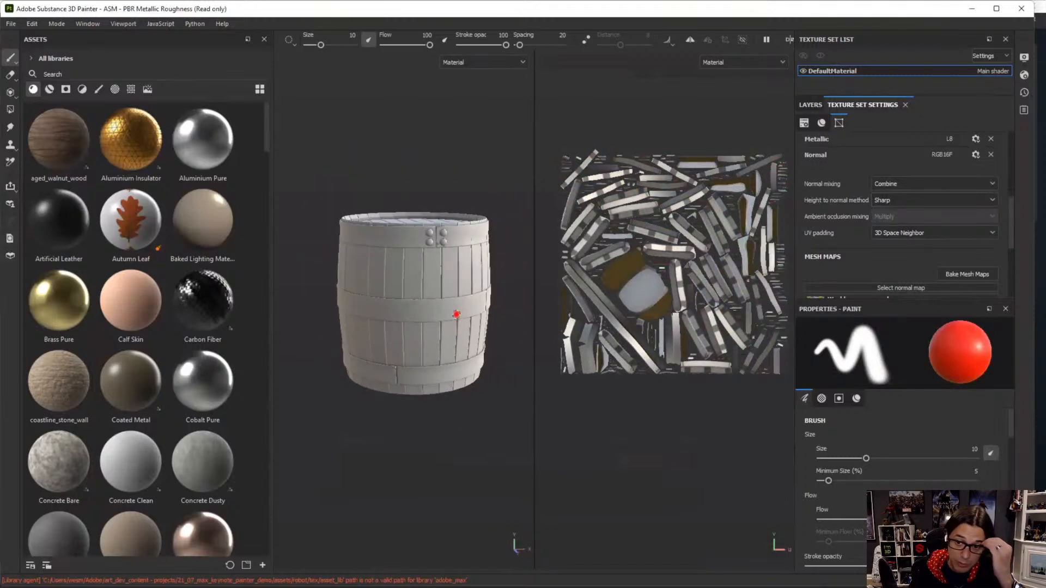
pyautogui.scroll(2, 719, 258)
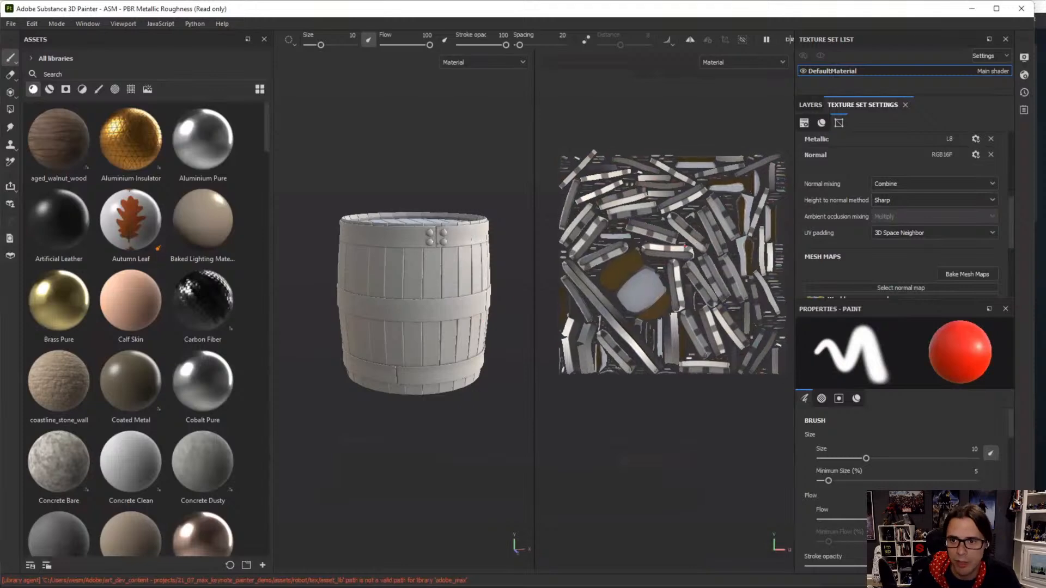
pyautogui.scroll(-1, 719, 258)
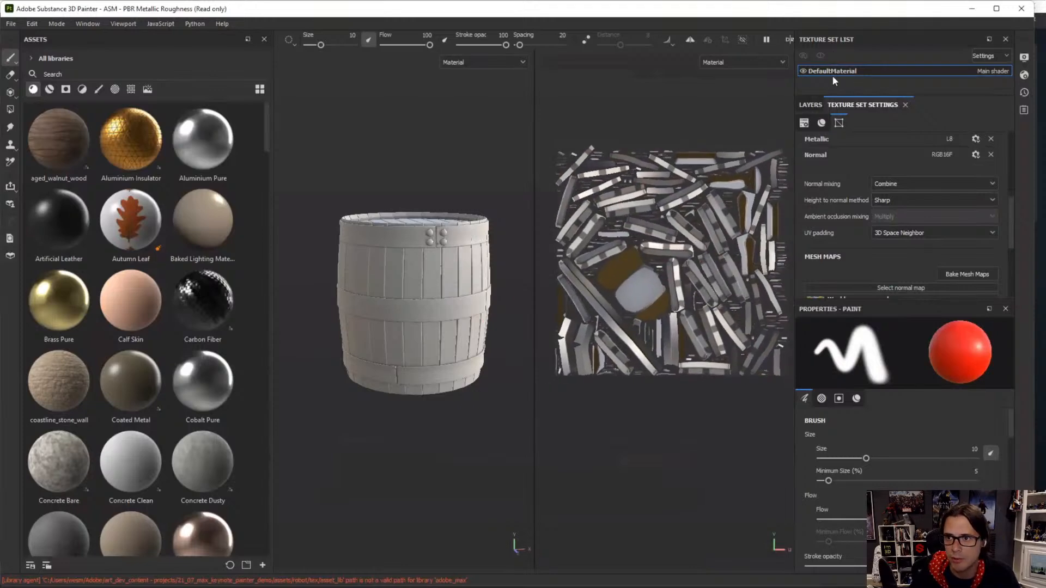
pyautogui.click(810, 105)
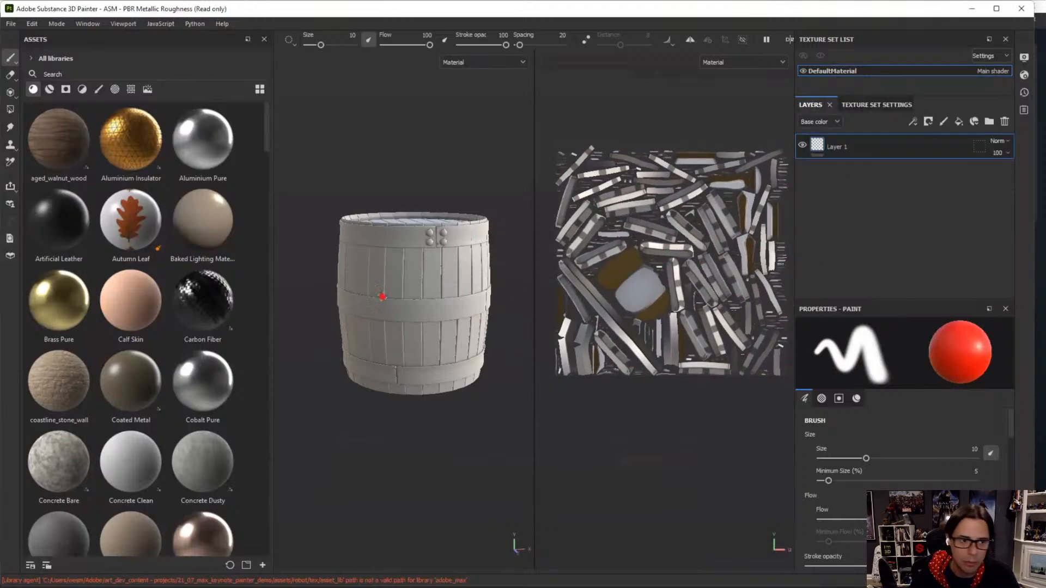
pyautogui.moveTo(59, 143); pyautogui.dragTo(456, 321)
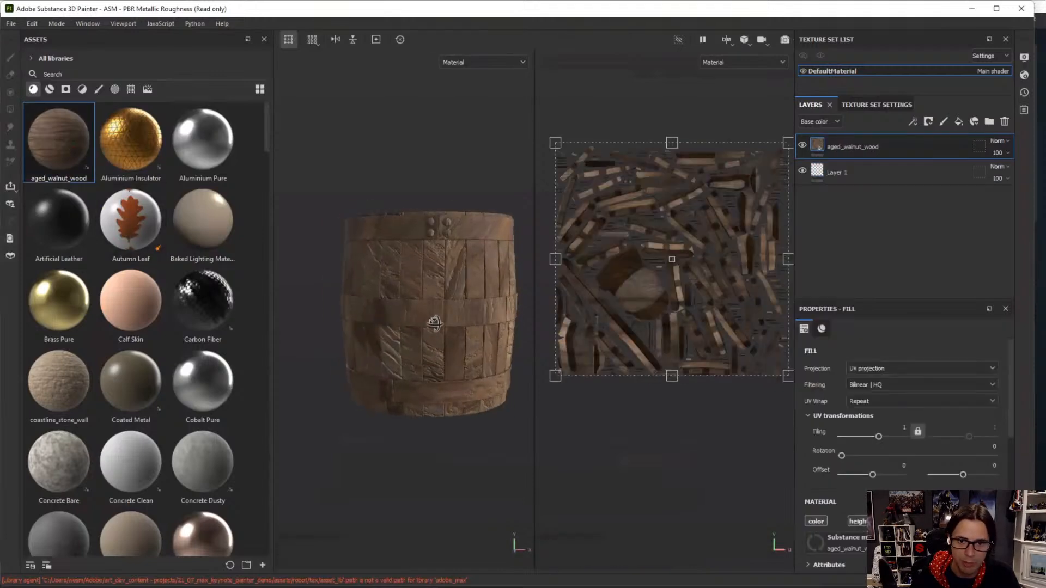
# Switch the wood layer to tri-planar projection and rotate its texture by 90 degrees
pyautogui.click(872, 368)
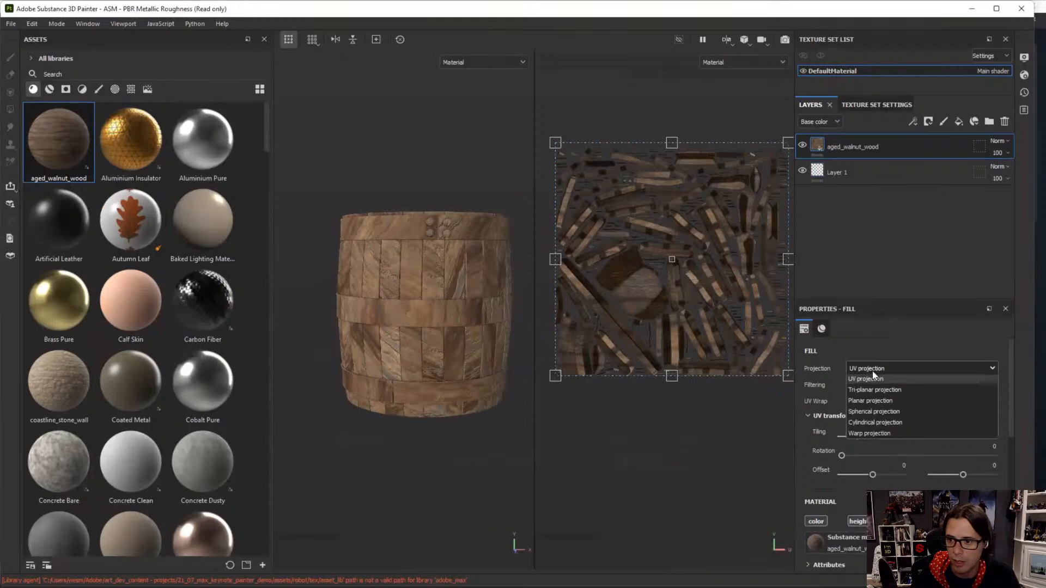
pyautogui.click(865, 401)
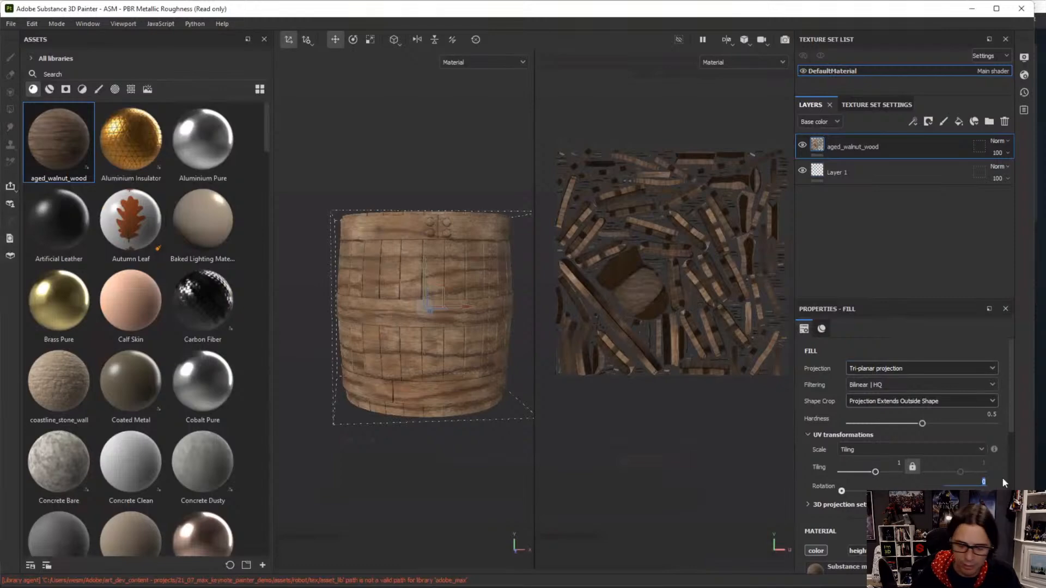
pyautogui.write('90')
pyautogui.press('Return')
# Turn off the wood layer's height and normal channels and set its Wood Color Variation to 0.85
pyautogui.scroll(-5, 966, 489)
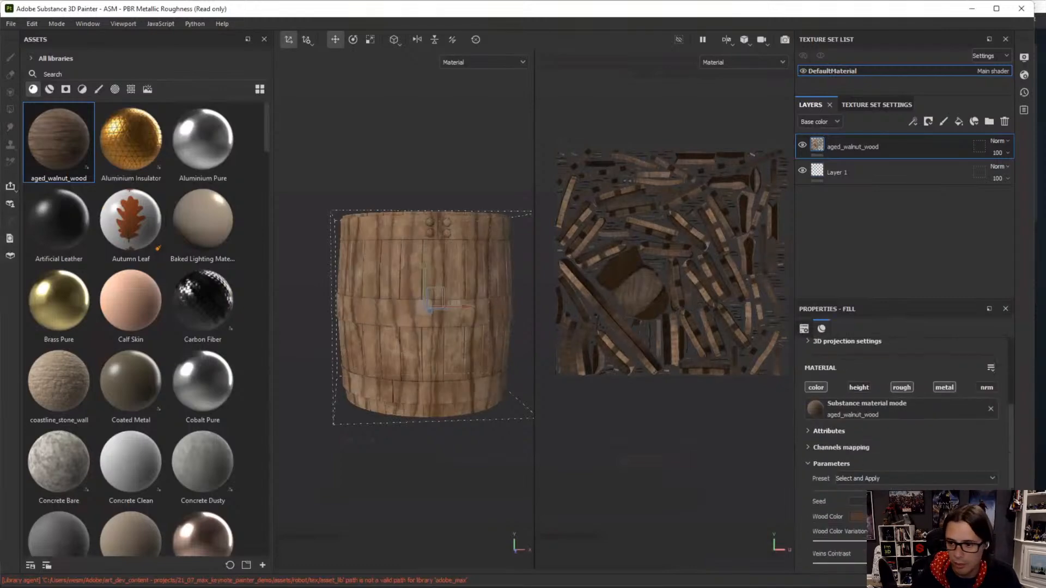
pyautogui.moveTo(887, 464); pyautogui.dragTo(861, 487)
pyautogui.moveTo(911, 446); pyautogui.dragTo(968, 445)
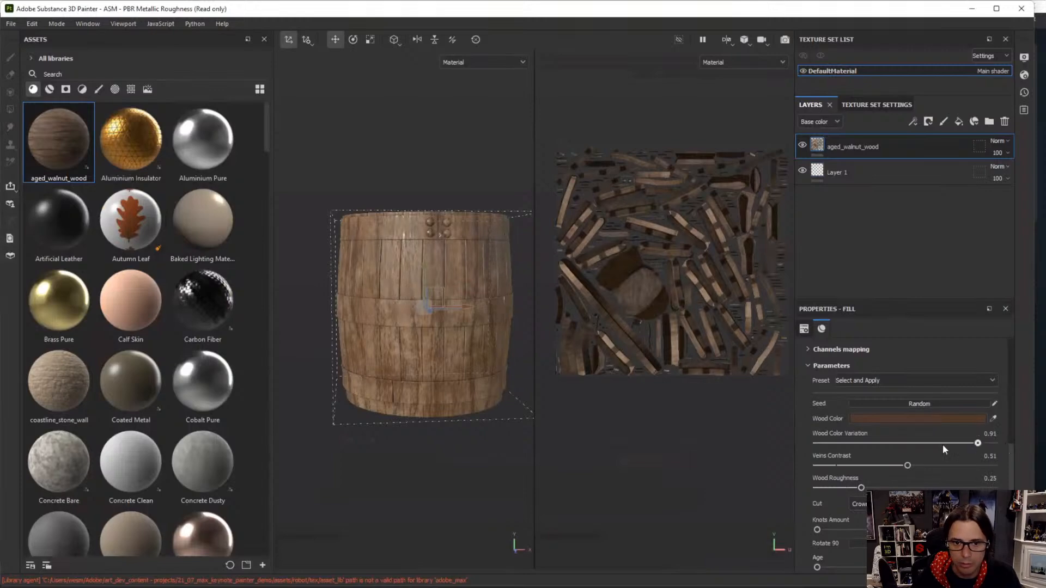
pyautogui.moveTo(436, 418)
pyautogui.keyDown('alt'); pyautogui.mouseDown()
pyautogui.moveTo(410, 412)
pyautogui.moveTo(419, 468)
pyautogui.moveTo(414, 334)
pyautogui.moveTo(488, 371)
pyautogui.mouseUp(); pyautogui.keyUp('alt')
pyautogui.keyDown('alt'); pyautogui.moveTo(488, 371); pyautogui.dragTo(472, 344, button='middle'); pyautogui.keyUp('alt')
pyautogui.keyDown('alt'); pyautogui.moveTo(471, 343); pyautogui.dragTo(467, 401); pyautogui.keyUp('alt')
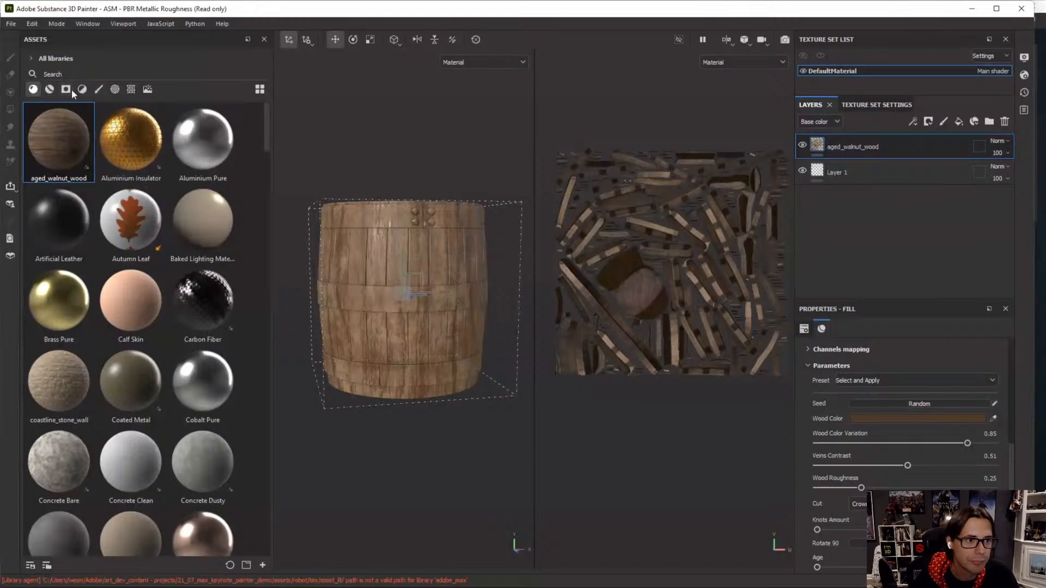
# Find the Iron Forged Old smart material by searching for metal and apply it to the barrel
pyautogui.click(49, 89)
pyautogui.click(96, 72)
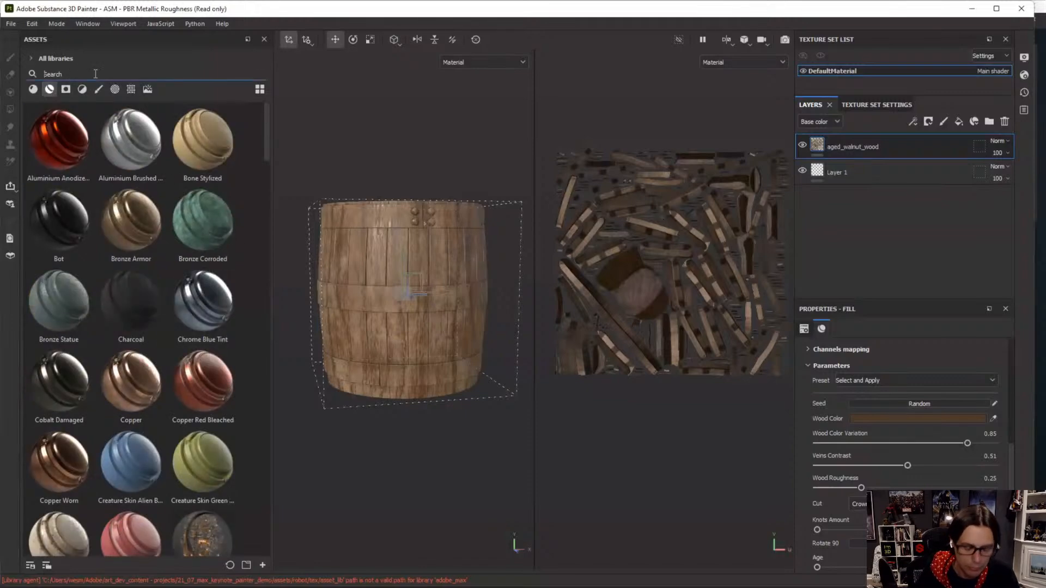
pyautogui.write('metal')
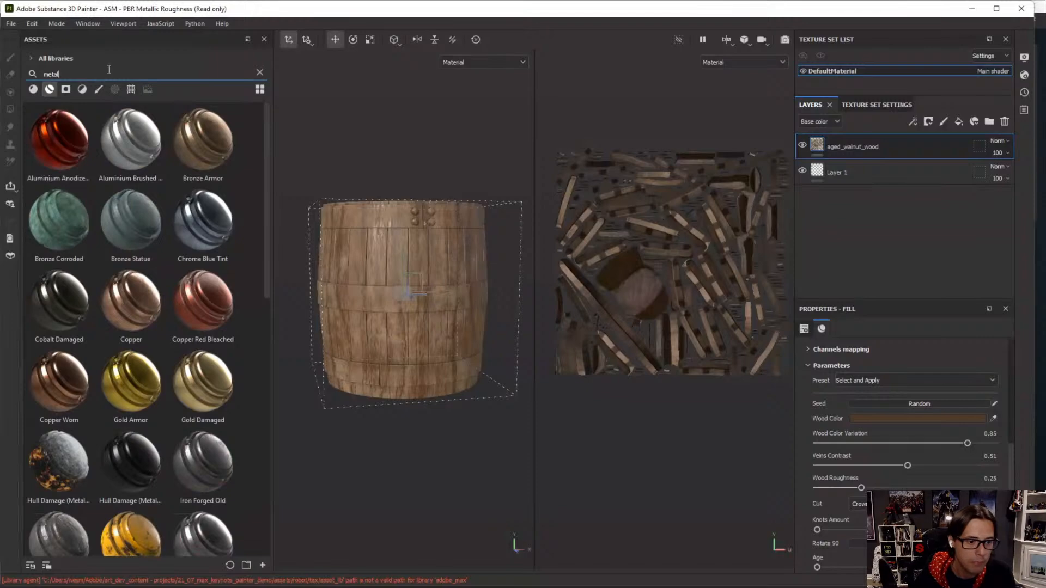
pyautogui.moveTo(203, 463); pyautogui.dragTo(367, 299)
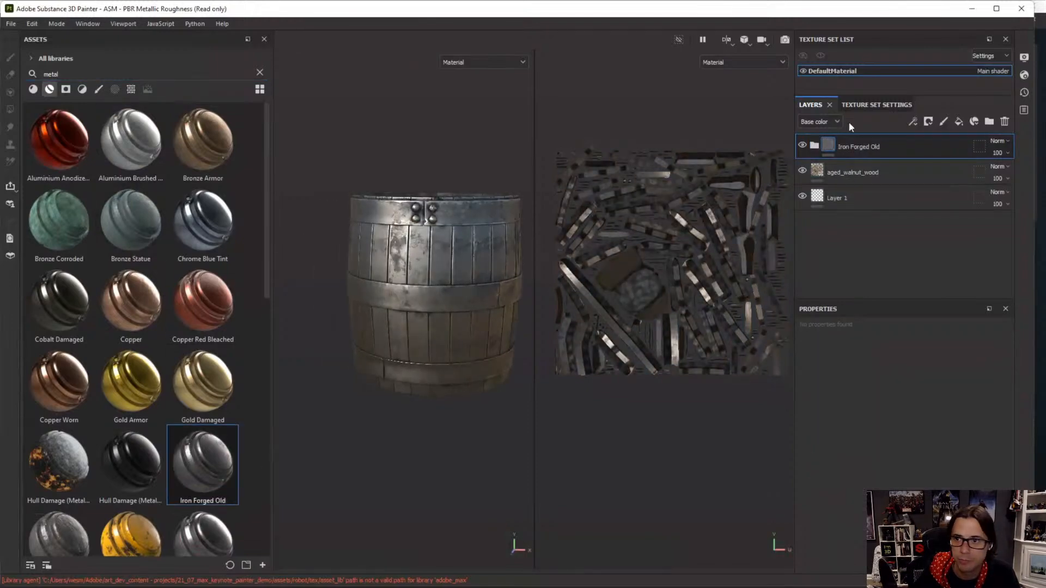
# Add a black mask with a paint effect to the Iron Forged Old folder
pyautogui.click(929, 122)
pyautogui.click(943, 146)
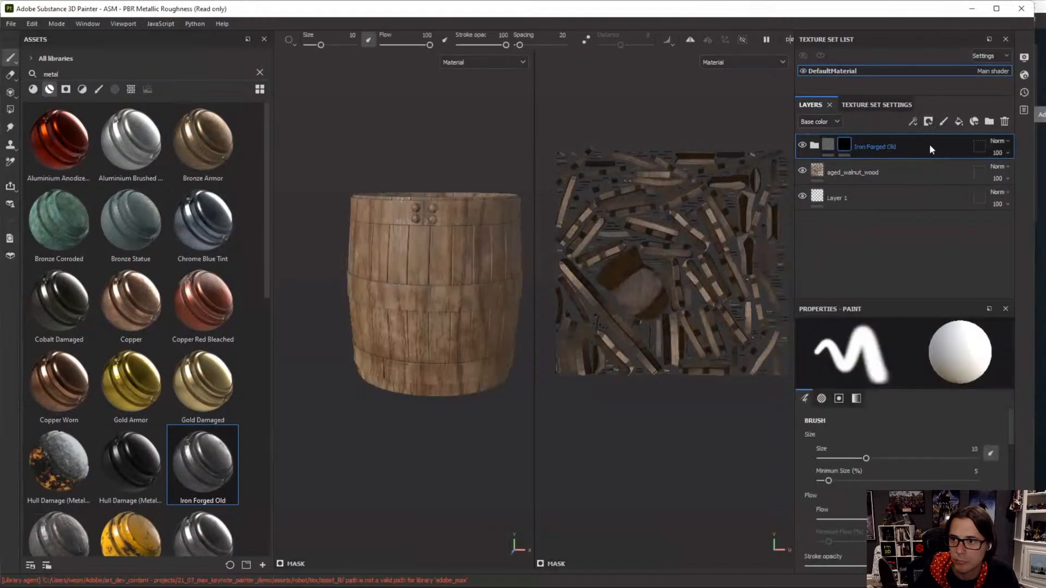
pyautogui.click(913, 122)
pyautogui.click(929, 146)
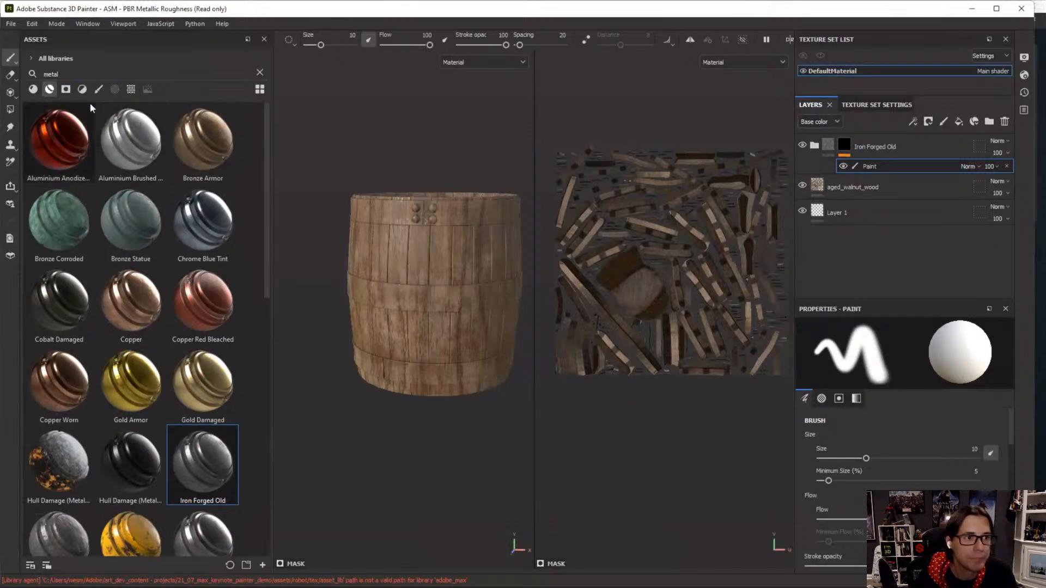
# Reveal the iron on the three hoops and the rivets with Polygon Fill in mesh mode, then return to the paint brush
pyautogui.click(10, 110)
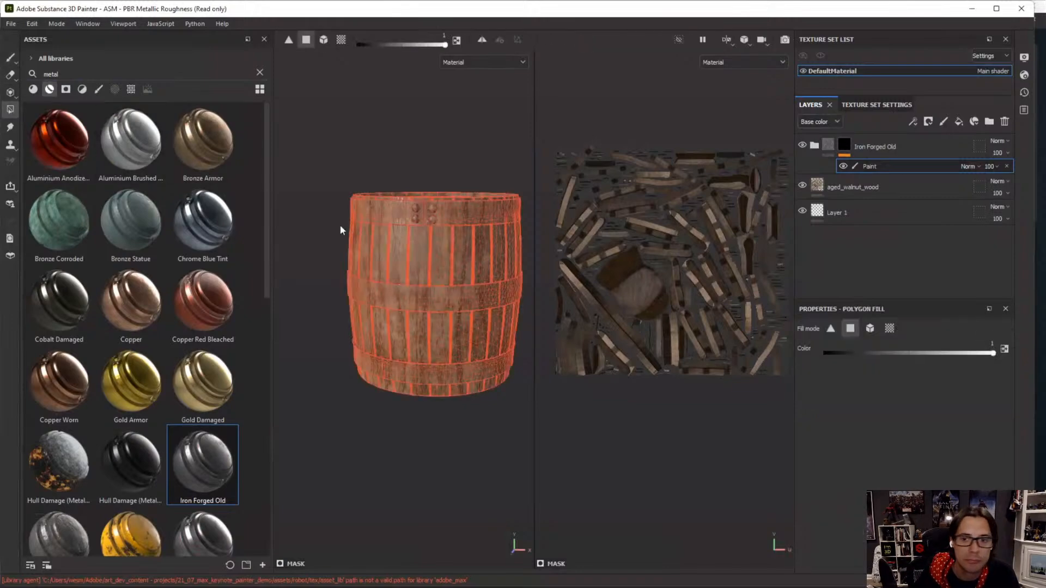
pyautogui.click(870, 328)
pyautogui.click(432, 299)
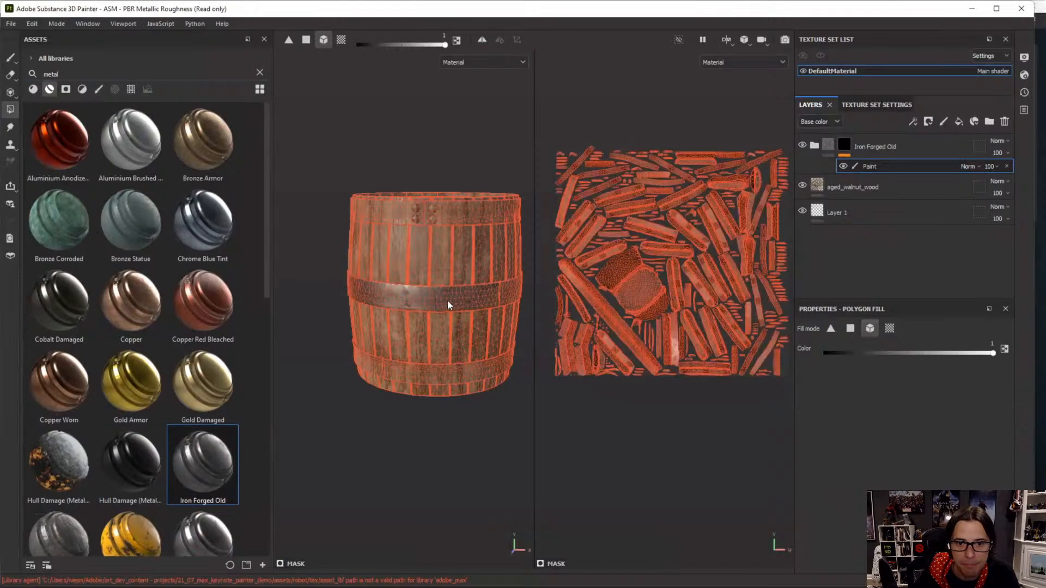
pyautogui.click(418, 220)
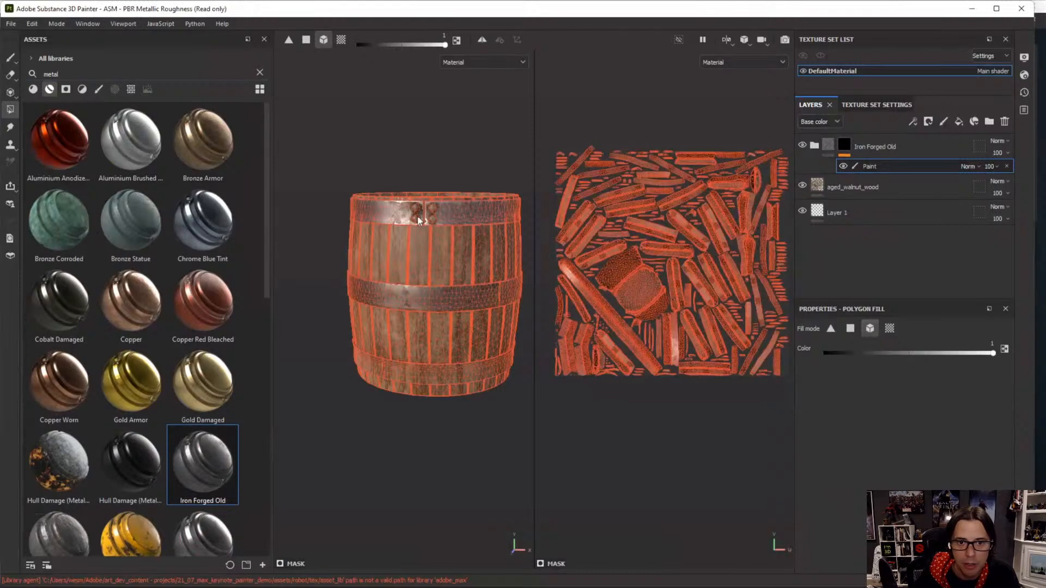
pyautogui.click(425, 213)
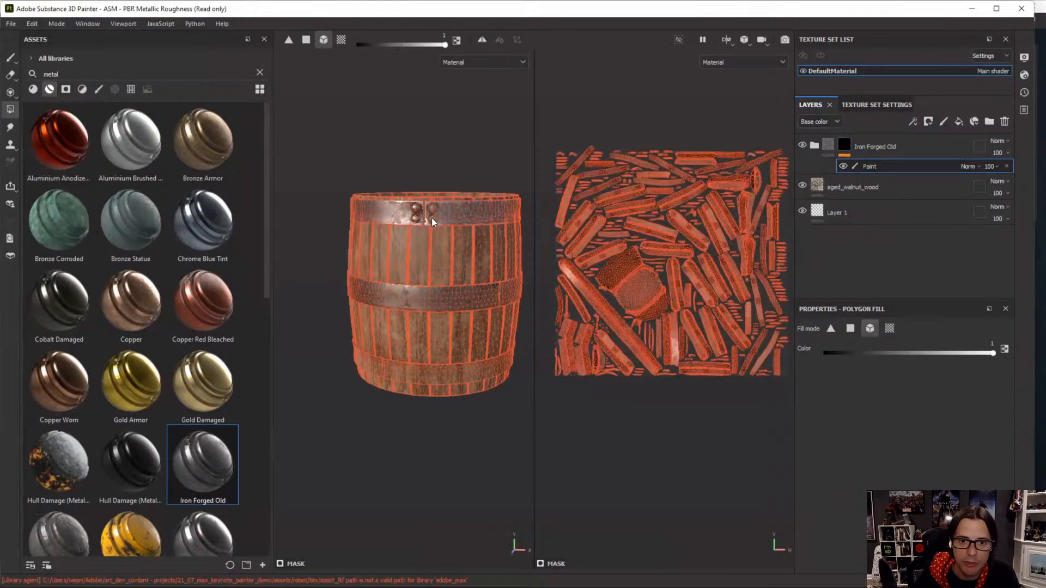
pyautogui.click(421, 370)
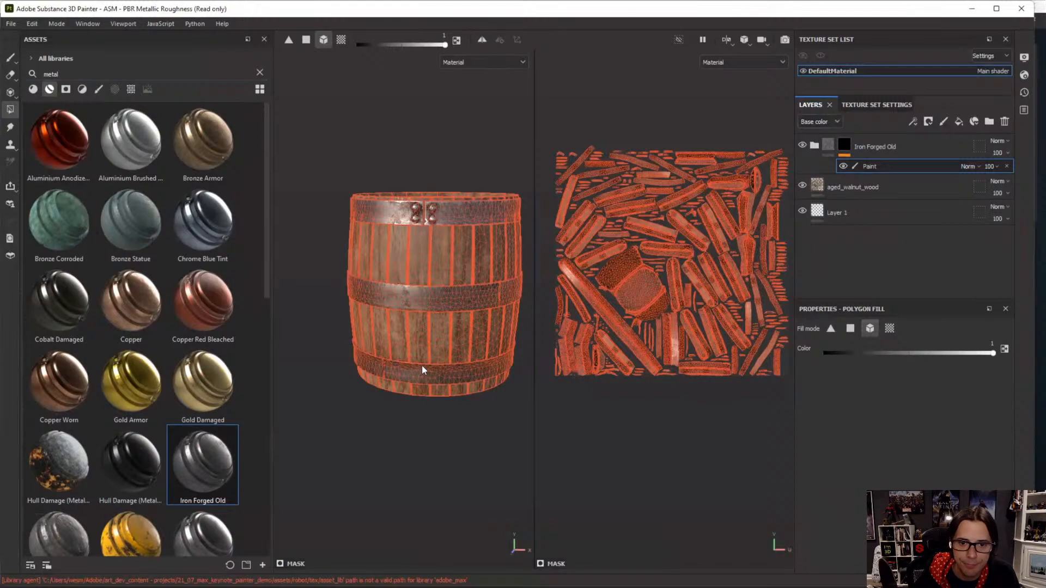
pyautogui.press('1')
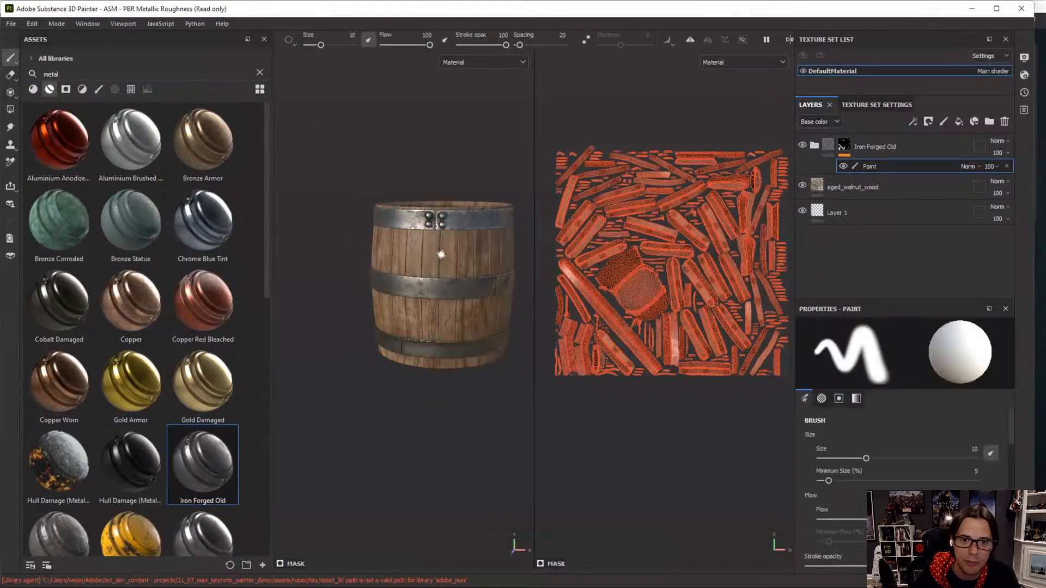
# Widen the viewport area and switch it to show only the 3D view of the barrel
pyautogui.keyDown('alt'); pyautogui.moveTo(475, 268); pyautogui.dragTo(485, 307, button='middle'); pyautogui.keyUp('alt')
pyautogui.scroll(3, 485, 307)
pyautogui.keyDown('alt'); pyautogui.moveTo(485, 308); pyautogui.dragTo(488, 295); pyautogui.keyUp('alt')
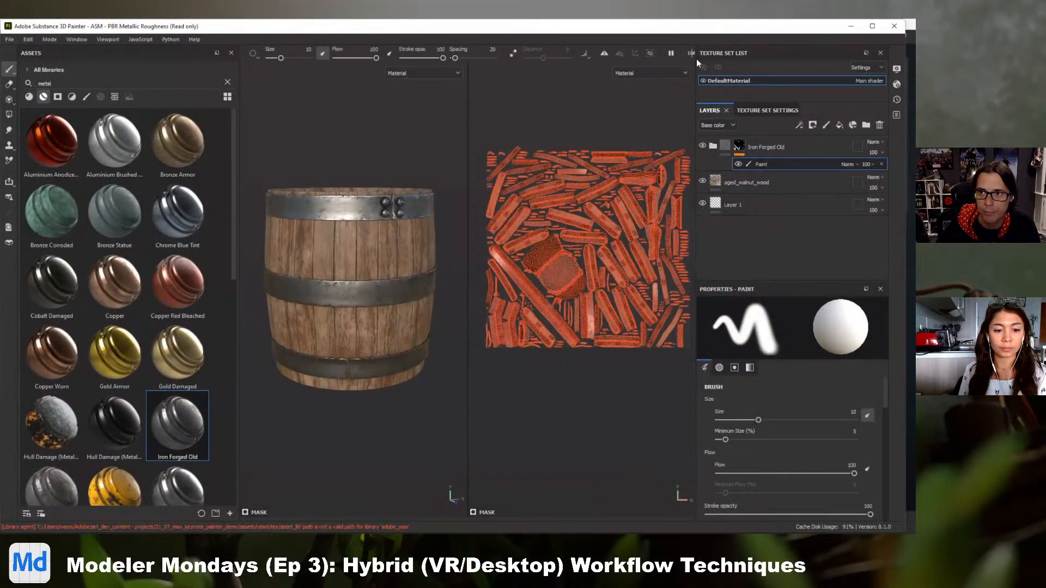
pyautogui.moveTo(696, 60); pyautogui.dragTo(756, 61)
pyautogui.click(695, 53)
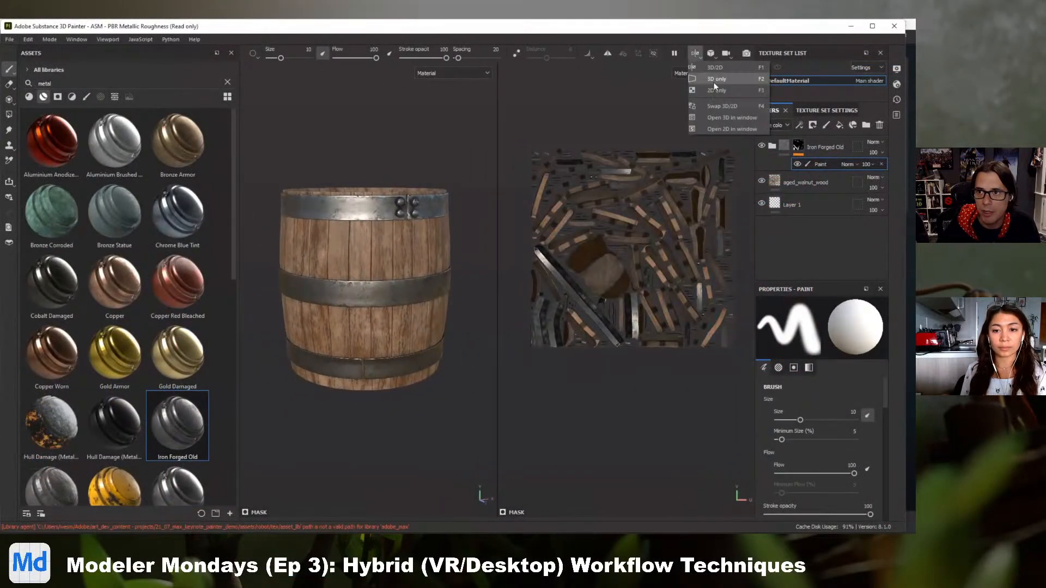
pyautogui.click(714, 82)
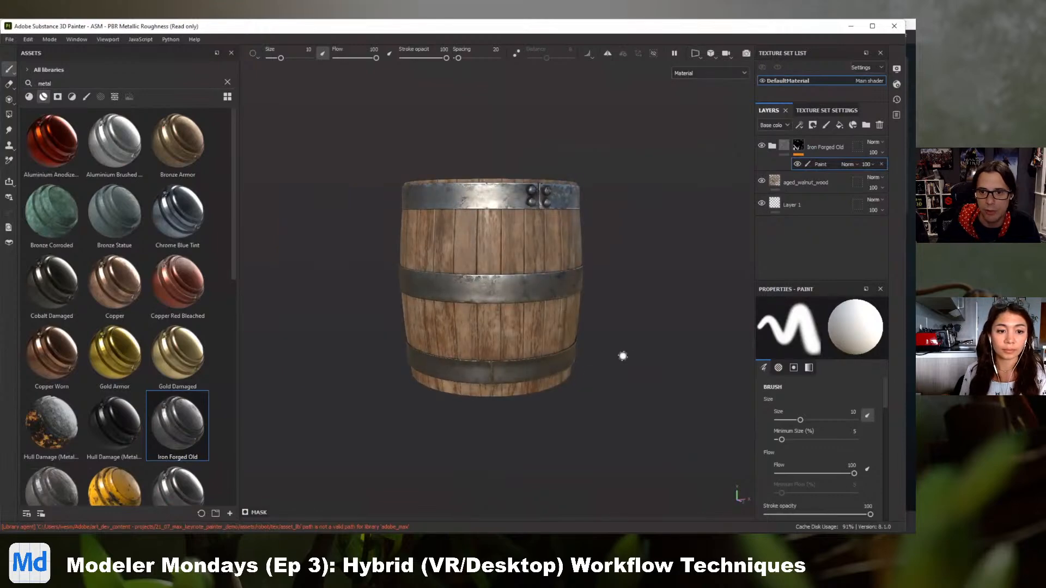
pyautogui.keyDown('alt'); pyautogui.moveTo(622, 356); pyautogui.dragTo(558, 303); pyautogui.keyUp('alt')
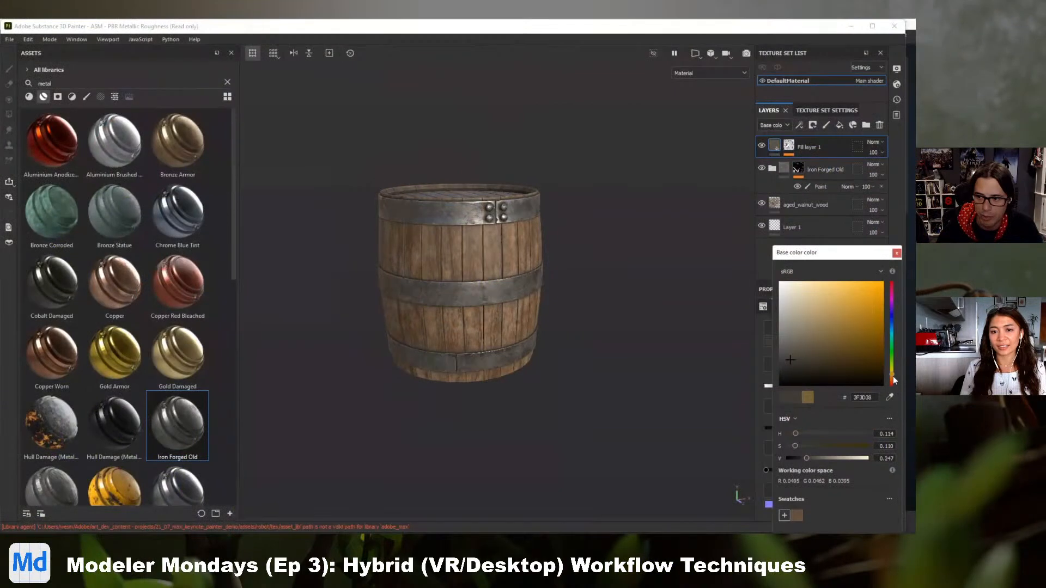
# Give Fill layer 1 a lighter muted grey-brown base color and set the dirt level of its mask's Dirt generator to 0.72
pyautogui.moveTo(816, 354)
pyautogui.mouseDown()
pyautogui.moveTo(825, 343)
pyautogui.moveTo(793, 332)
pyautogui.moveTo(799, 341)
pyautogui.mouseUp()
pyautogui.click(789, 145)
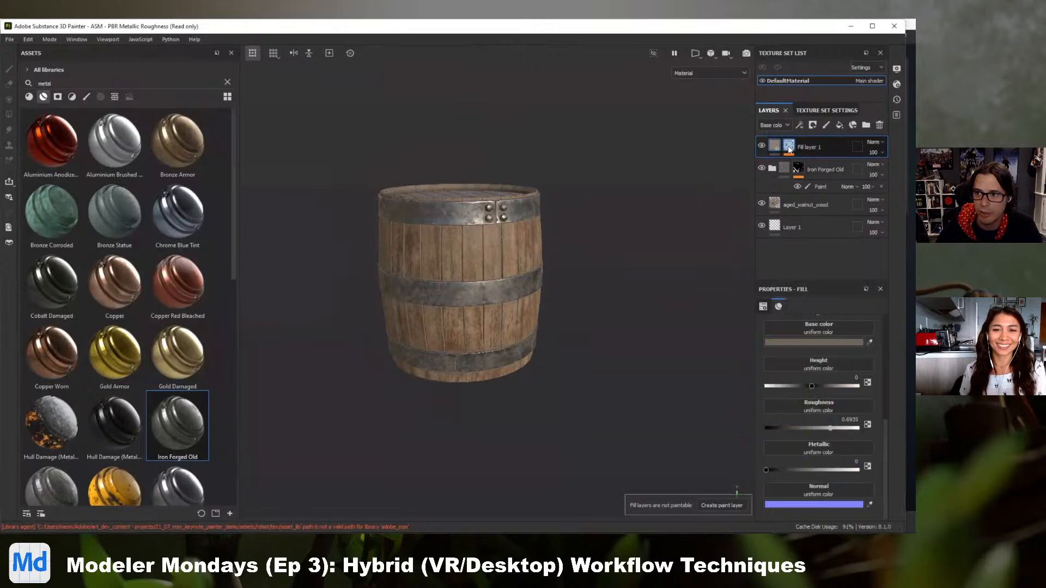
pyautogui.click(804, 163)
pyautogui.moveTo(850, 405)
pyautogui.mouseDown()
pyautogui.moveTo(799, 411)
pyautogui.moveTo(869, 414)
pyautogui.moveTo(845, 413)
pyautogui.mouseUp()
pyautogui.moveTo(555, 286)
pyautogui.keyDown('alt'); pyautogui.mouseDown()
pyautogui.moveTo(555, 327)
pyautogui.moveTo(554, 282)
pyautogui.mouseUp(); pyautogui.keyUp('alt')
pyautogui.keyDown('shift'); pyautogui.moveTo(563, 314); pyautogui.dragTo(587, 316, button='right'); pyautogui.keyUp('shift')
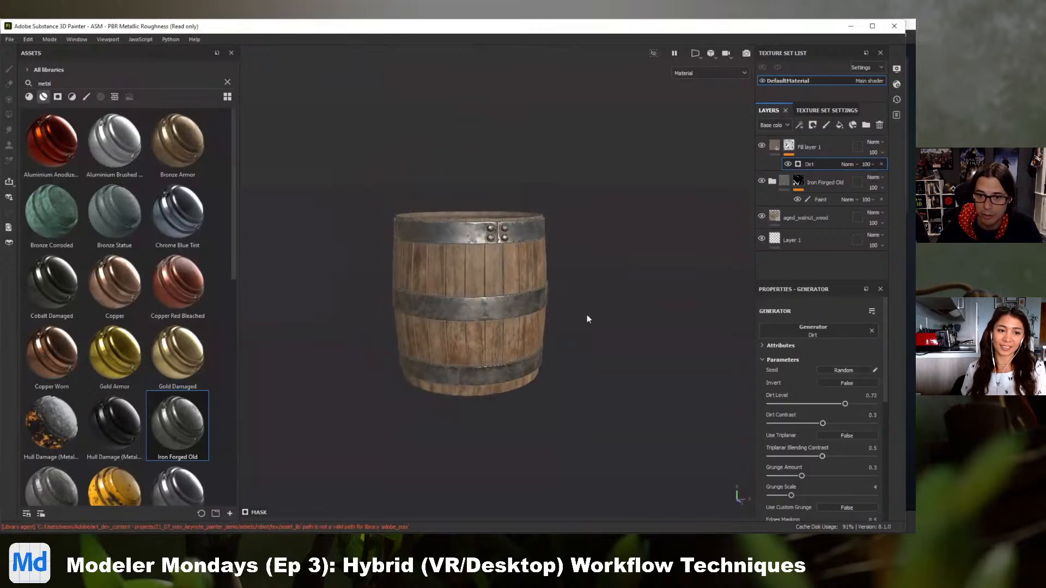
pyautogui.keyDown('alt'); pyautogui.moveTo(592, 347); pyautogui.dragTo(596, 336); pyautogui.keyUp('alt')
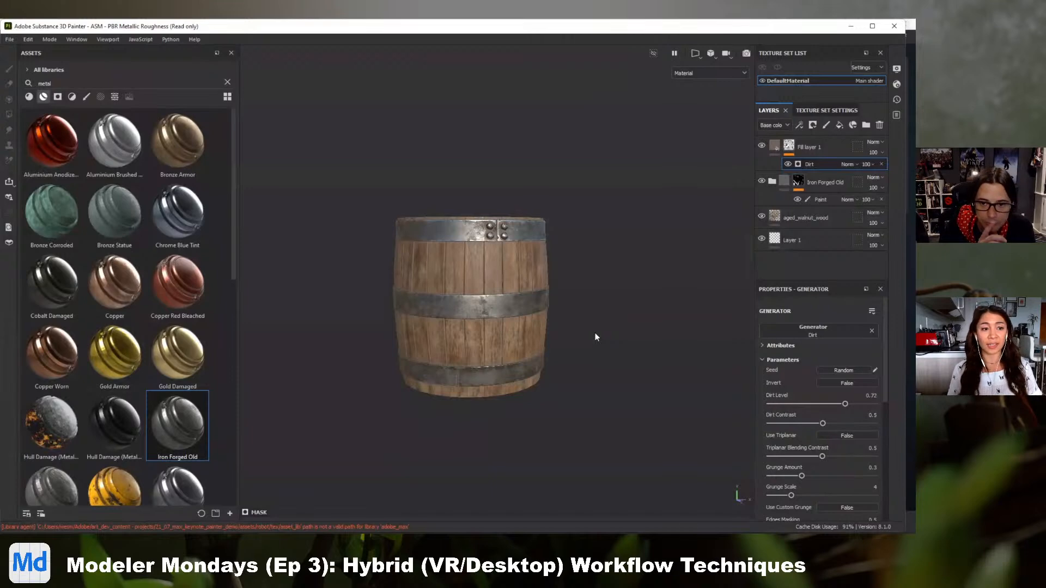
# Set the blending mode of Fill layer 1 to Multiply and lower its opacity to 56
pyautogui.click(774, 151)
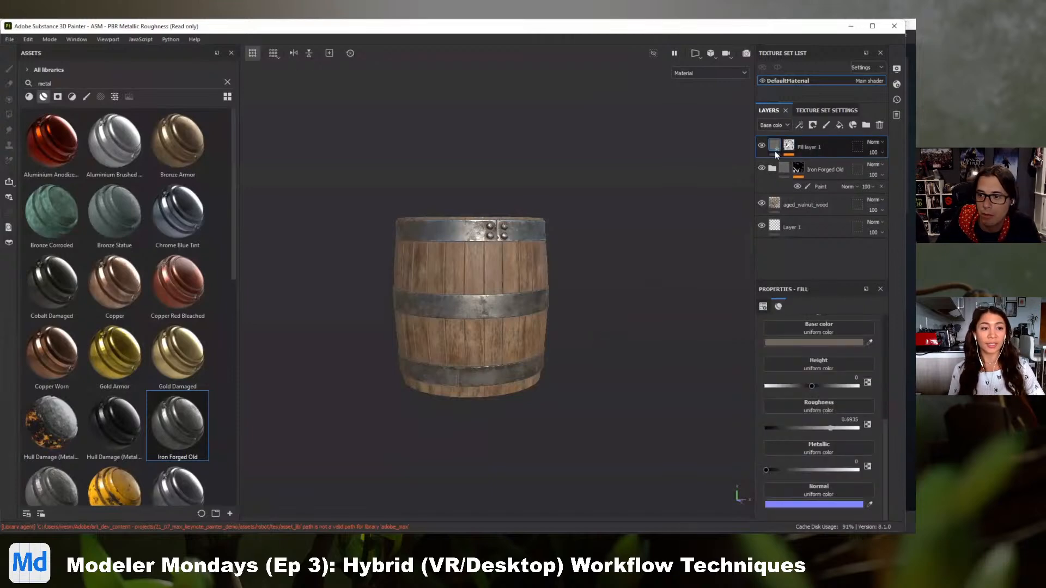
pyautogui.scroll(2, 800, 345)
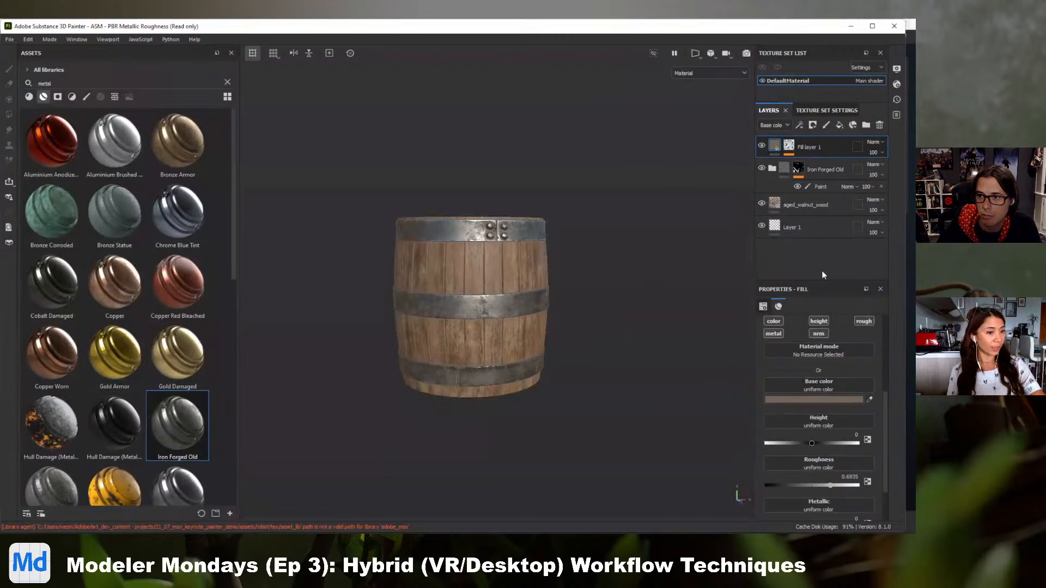
pyautogui.click(873, 143)
pyautogui.click(867, 189)
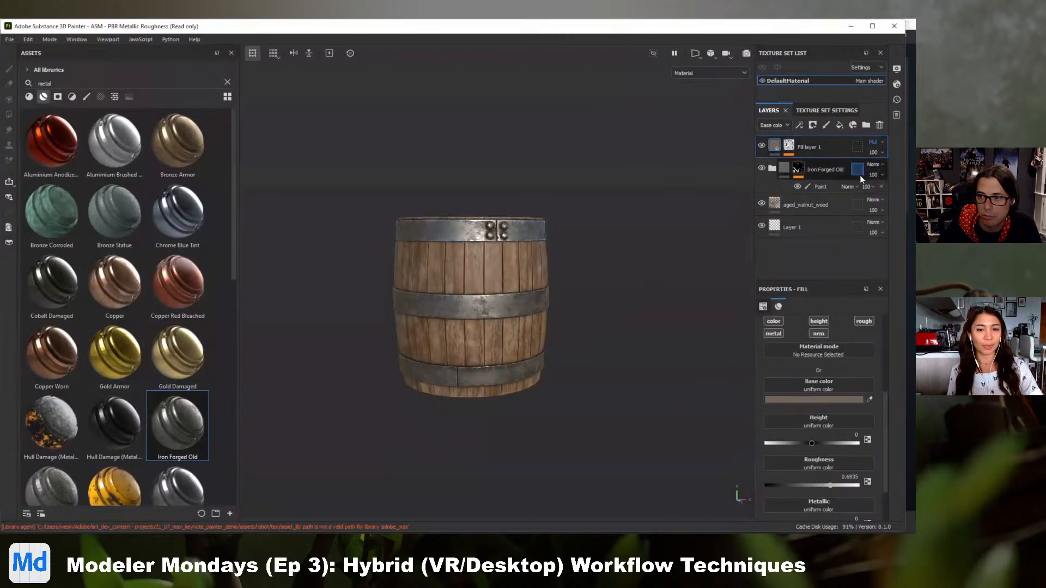
pyautogui.click(874, 174)
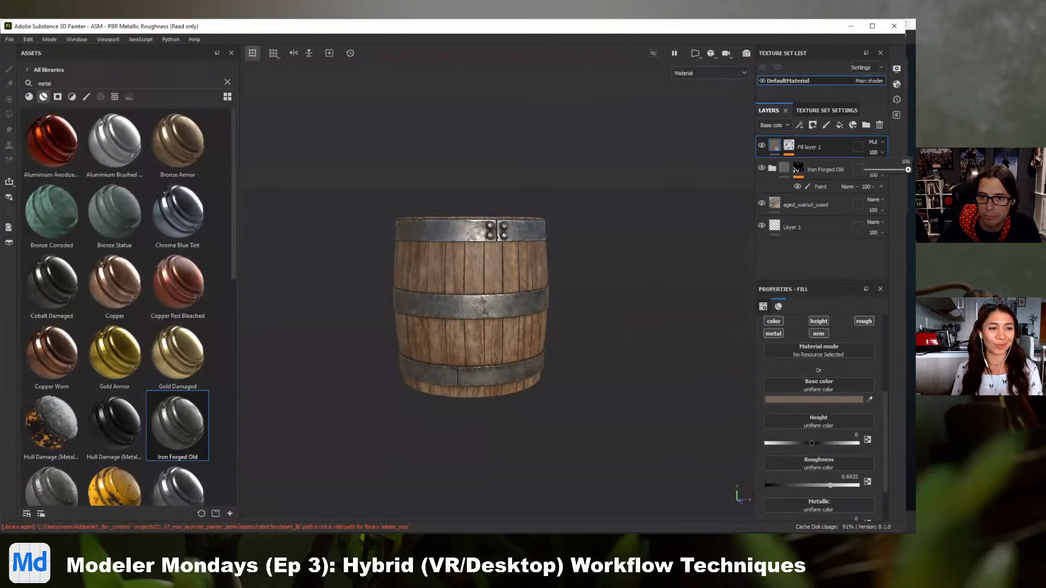
pyautogui.moveTo(893, 178); pyautogui.dragTo(890, 179)
# Set the Dirt generator's dirt level to 0.7 on the Fill layer 1 mask and fine-tune its grunge amount
pyautogui.click(789, 146)
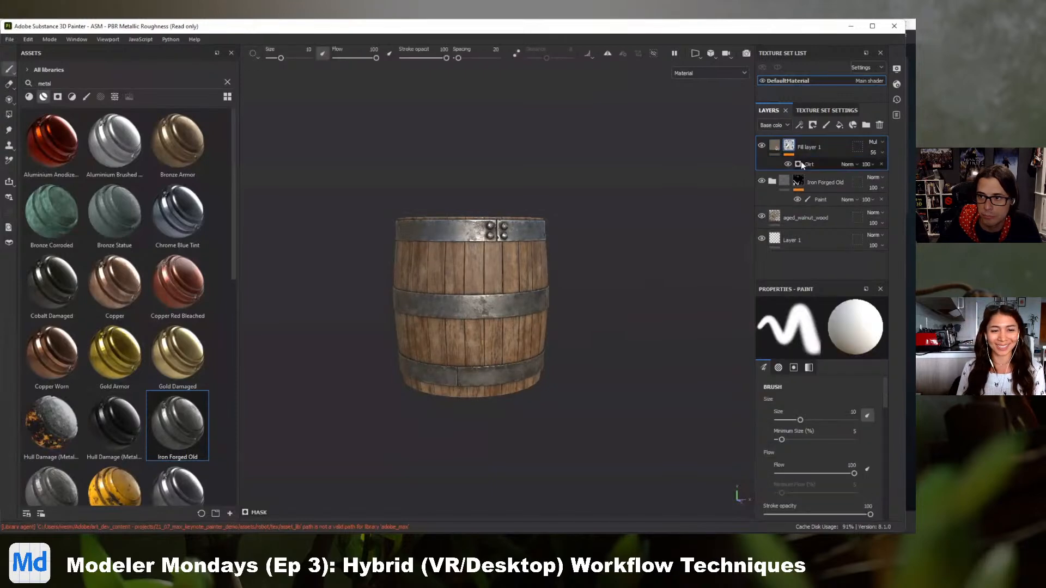
pyautogui.click(807, 163)
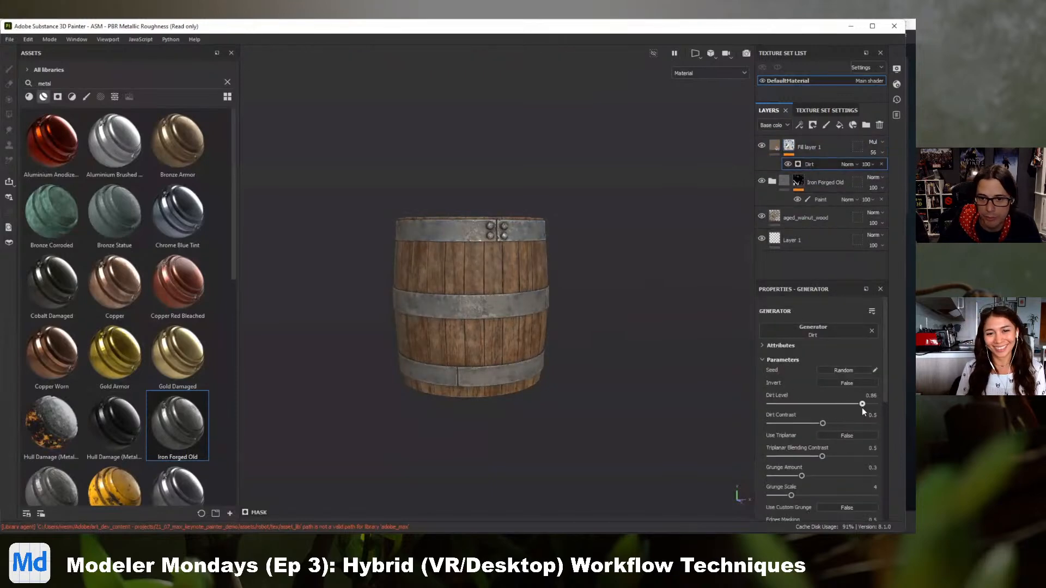
pyautogui.moveTo(845, 404); pyautogui.dragTo(842, 410)
pyautogui.moveTo(801, 476)
pyautogui.mouseDown()
pyautogui.moveTo(829, 481)
pyautogui.moveTo(800, 482)
pyautogui.mouseUp()
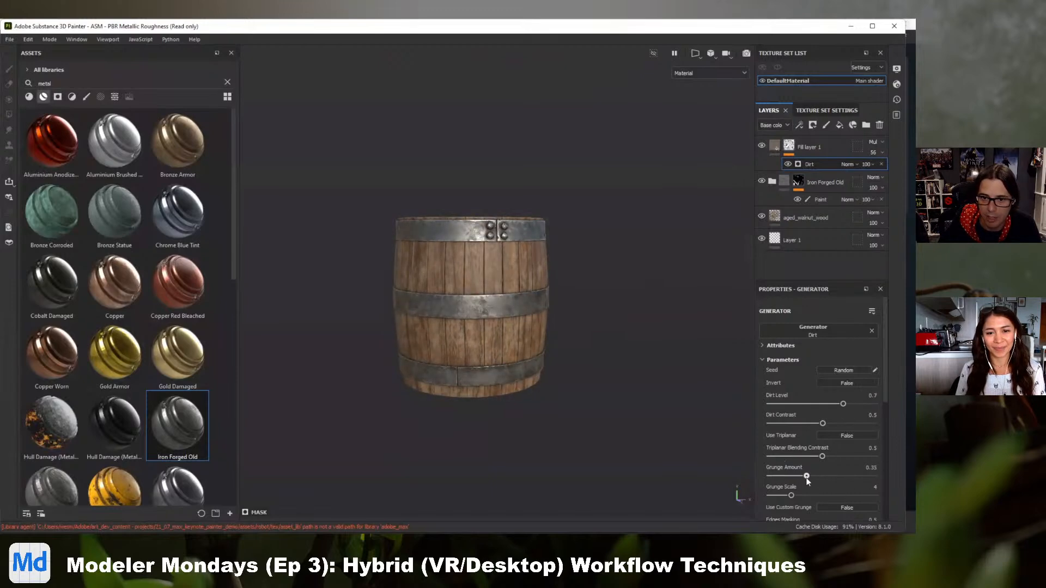
pyautogui.keyDown('alt'); pyautogui.moveTo(488, 278); pyautogui.dragTo(543, 298); pyautogui.keyUp('alt')
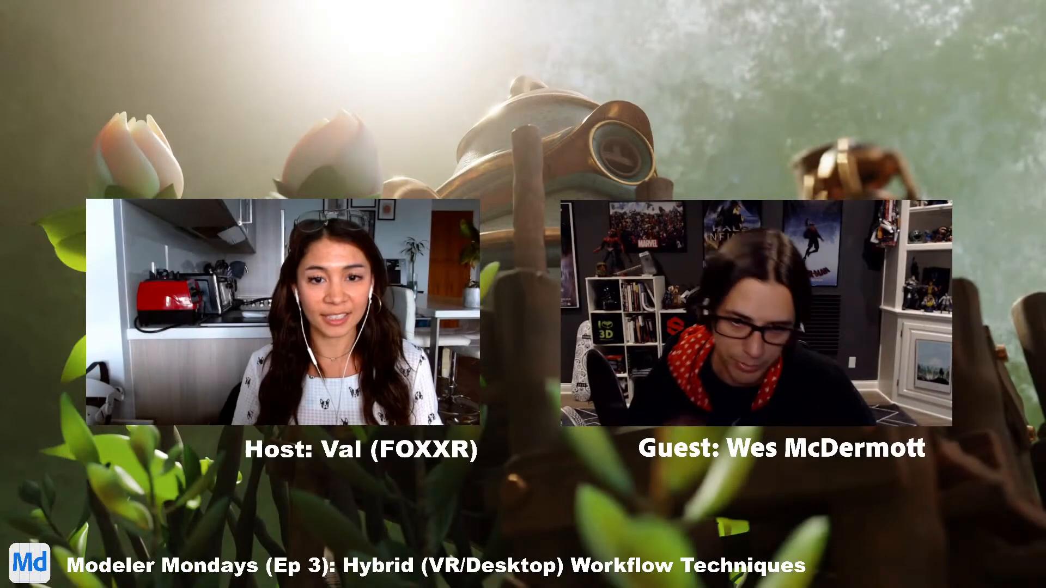